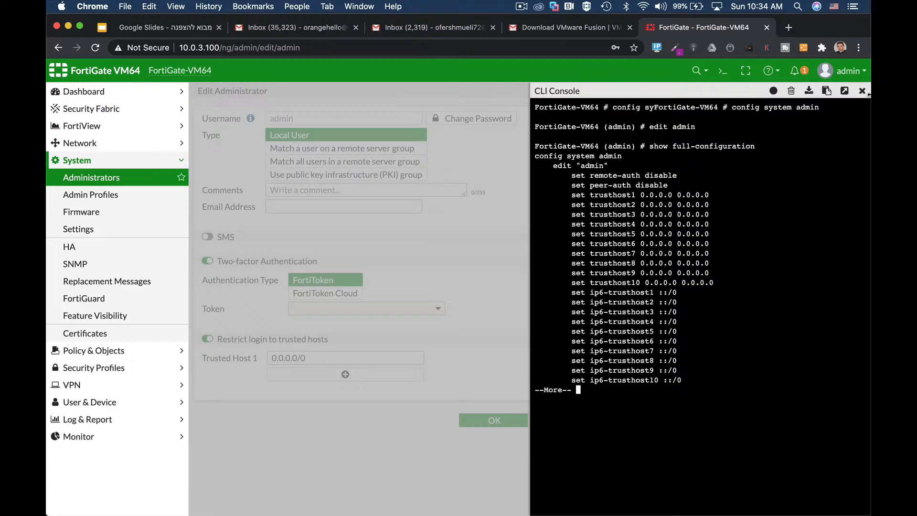
Step: Close the CLI console and open the port10 network interface for editing
{"action": "left_click", "coordinate": [862, 91]}
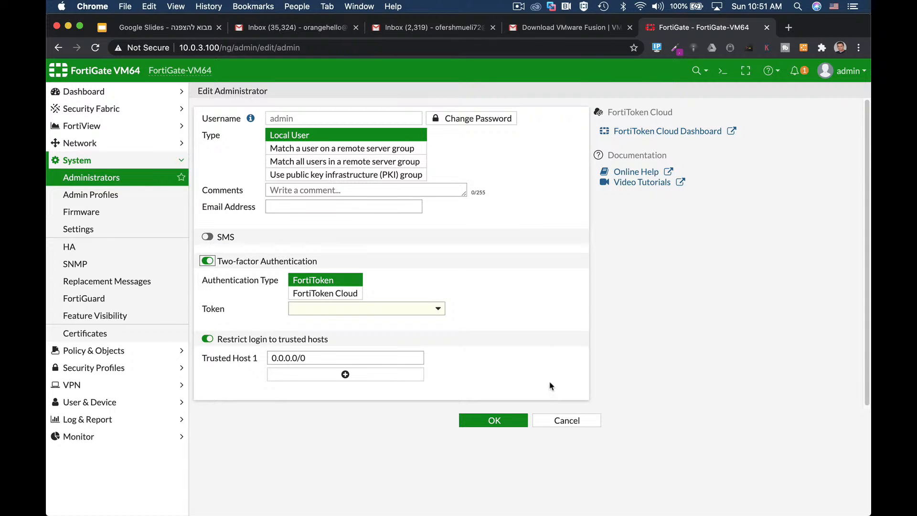
{"action": "left_click", "coordinate": [96, 145]}
{"action": "left_click", "coordinate": [96, 160]}
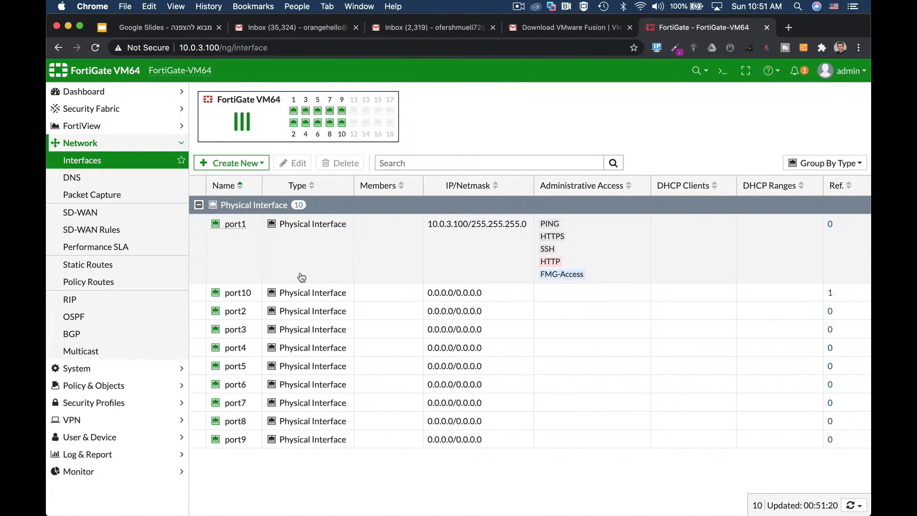
{"action": "left_click", "coordinate": [296, 293]}
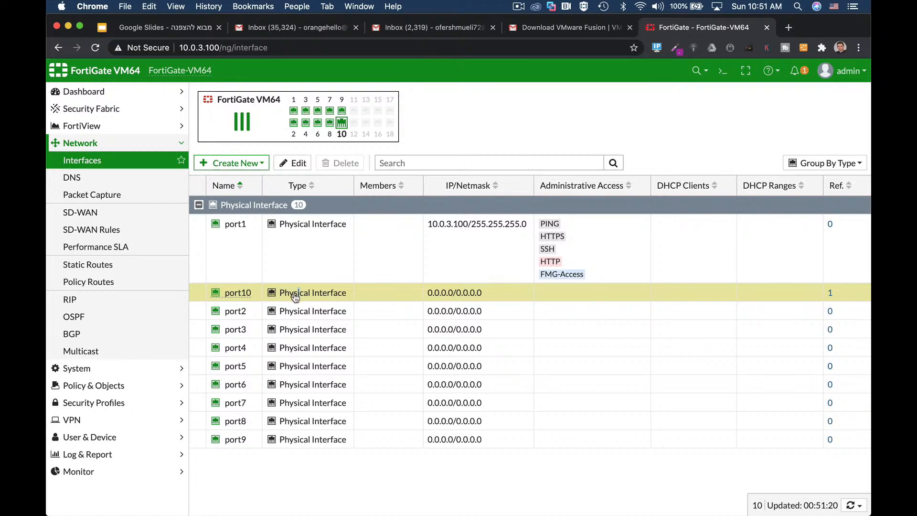
{"action": "left_click", "coordinate": [299, 165]}
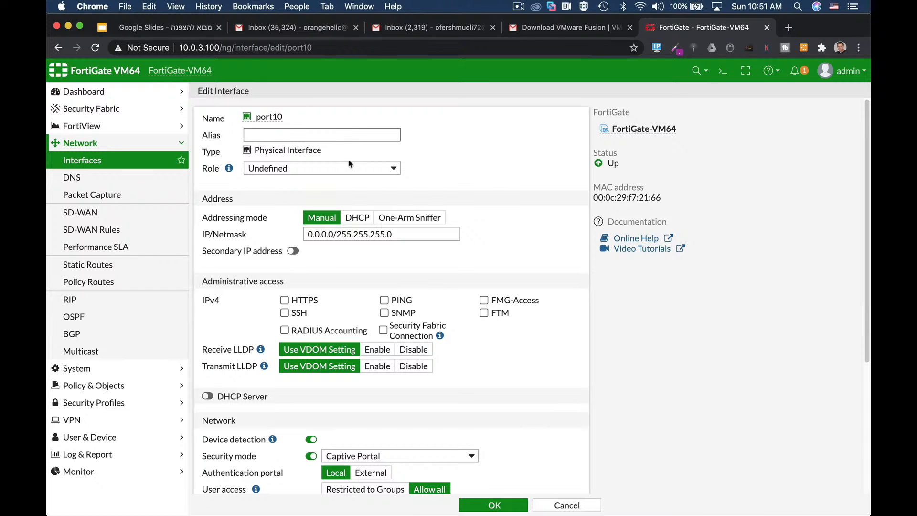
Step: Set both the alias and the role of port10 to LAN
{"action": "type", "text": "LAN"}
{"action": "left_click", "coordinate": [288, 173]}
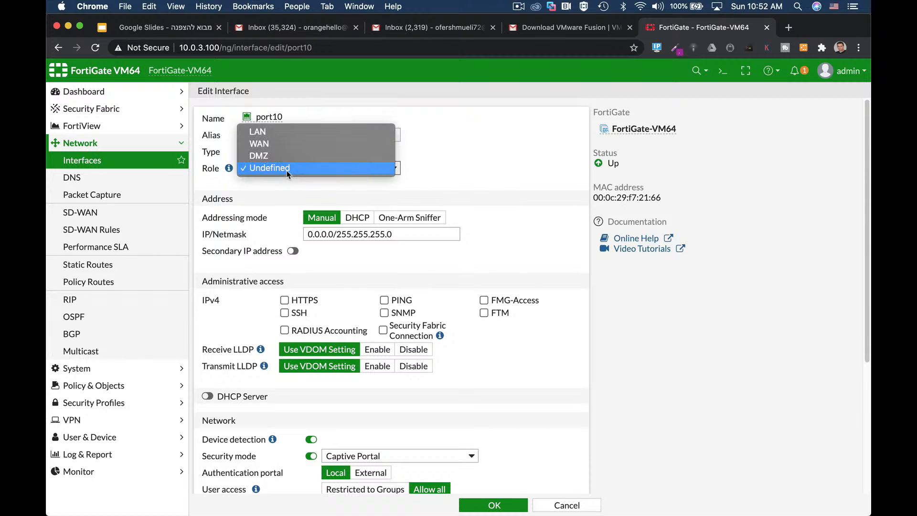
{"action": "left_click", "coordinate": [270, 135]}
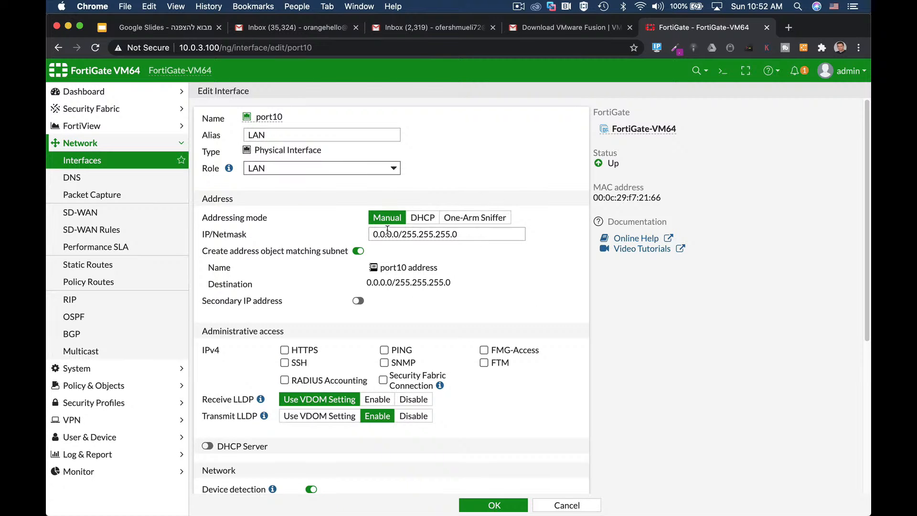
Step: Set port10's IP/Netmask to 10.0.4.1/24
{"action": "left_click_drag", "start_coordinate": [404, 234], "coordinate": [365, 236]}
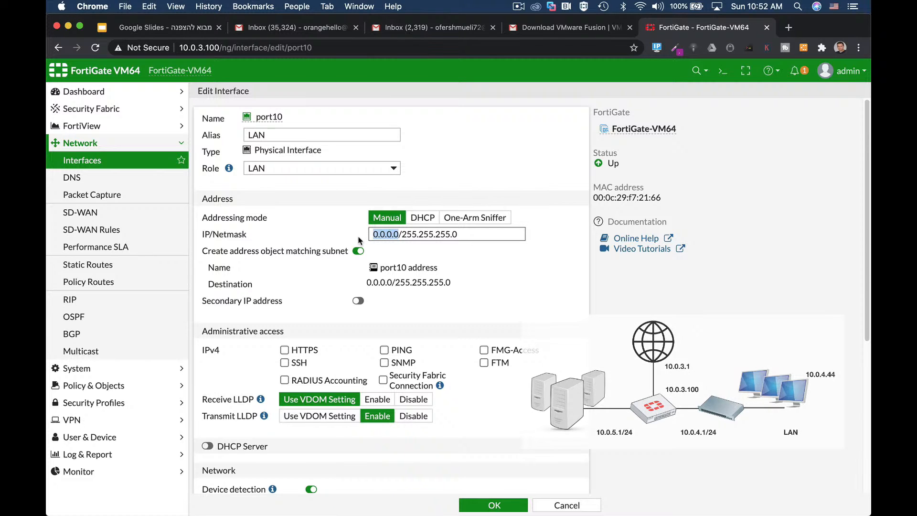
{"action": "type", "text": "10.0.4.1"}
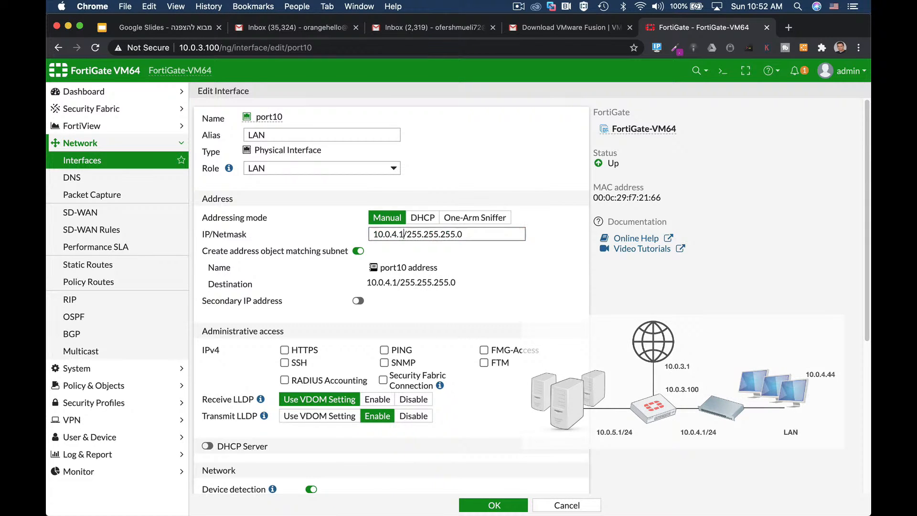
{"action": "left_click_drag", "start_coordinate": [406, 234], "coordinate": [526, 236]}
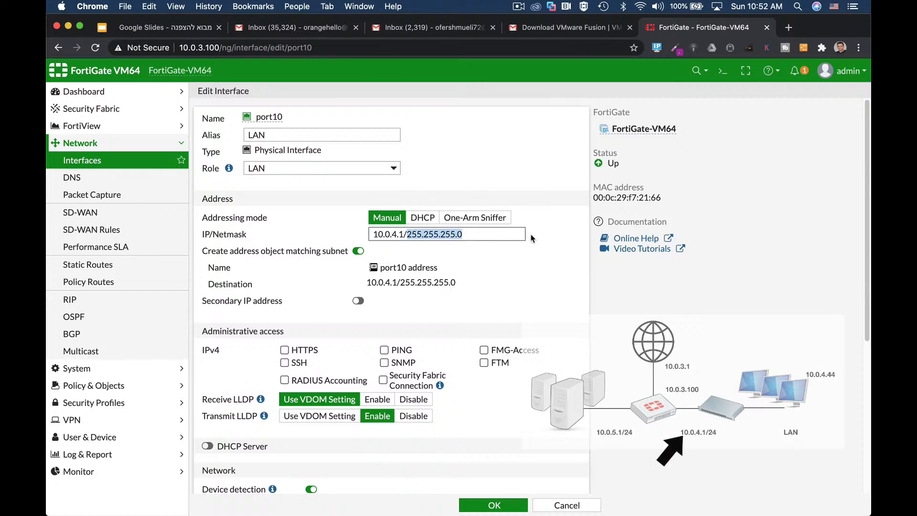
{"action": "type", "text": "24"}
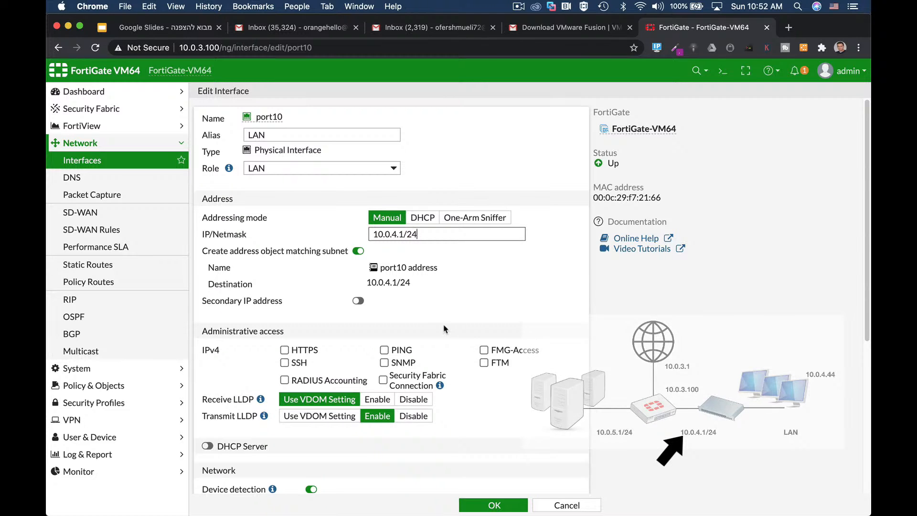
Step: Allow HTTPS and PING as IPv4 administrative access on port10
{"action": "scroll", "coordinate": [334, 267], "scroll_direction": "down", "scroll_amount": 5}
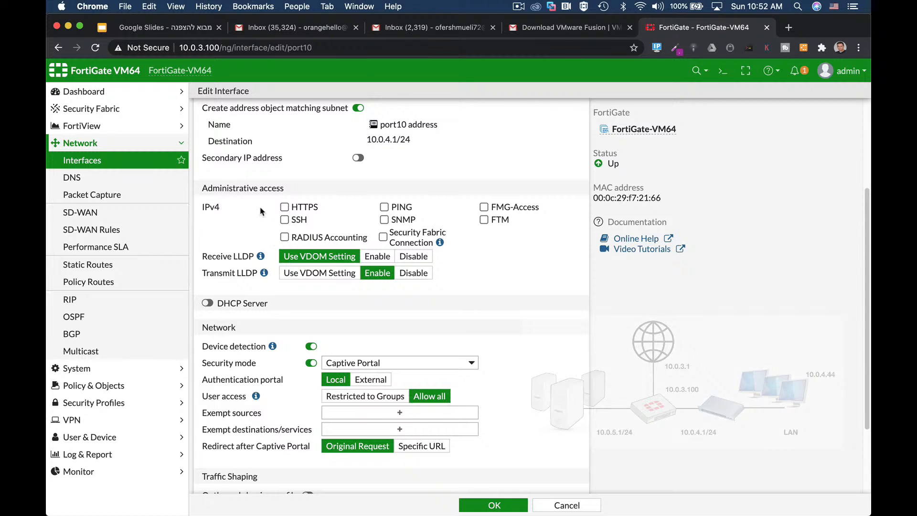
{"action": "left_click", "coordinate": [284, 209]}
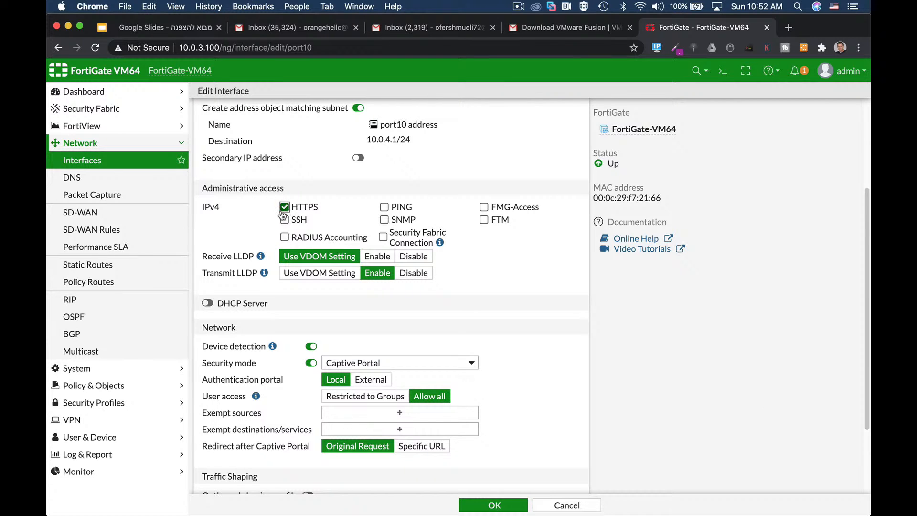
{"action": "left_click", "coordinate": [384, 208]}
Step: Enable the DHCP server on port10 with the address range 10.0.4.2-10.0.4.52
{"action": "left_click", "coordinate": [214, 305]}
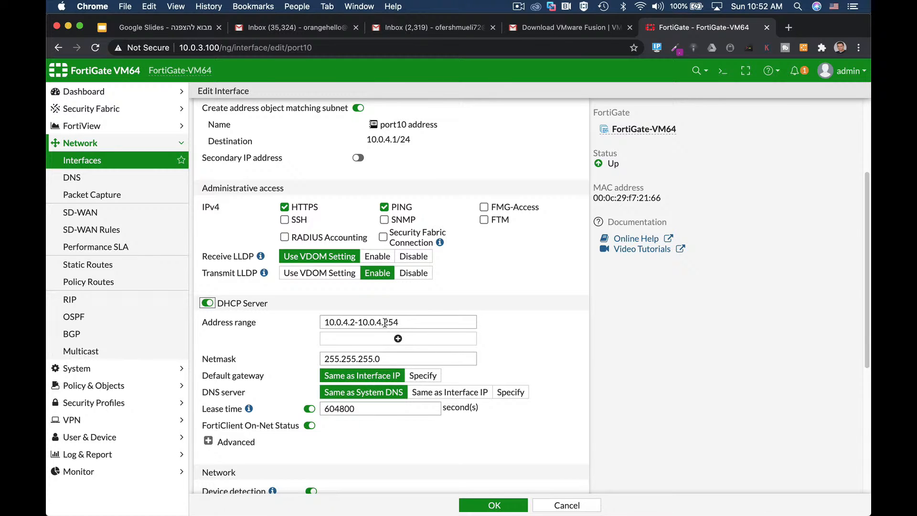
{"action": "left_click_drag", "start_coordinate": [385, 322], "coordinate": [411, 322]}
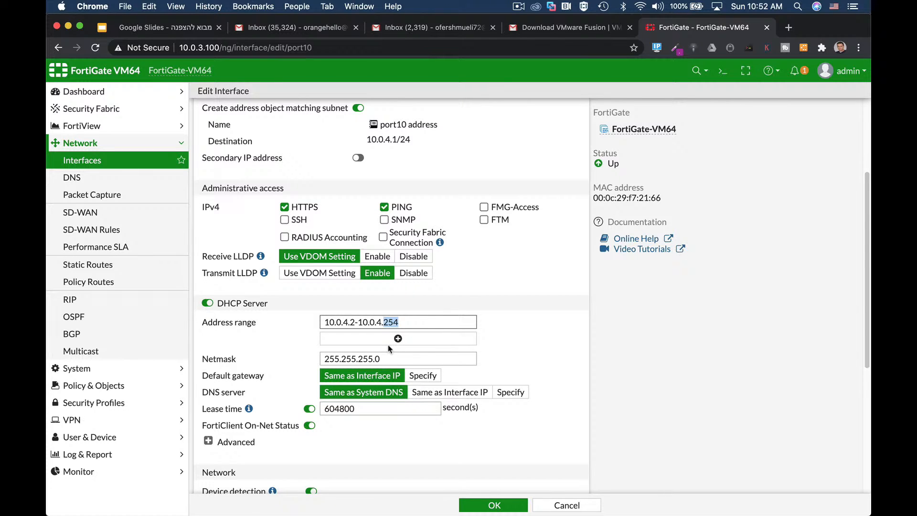
{"action": "type", "text": "52"}
{"action": "left_click_drag", "start_coordinate": [396, 322], "coordinate": [302, 316]}
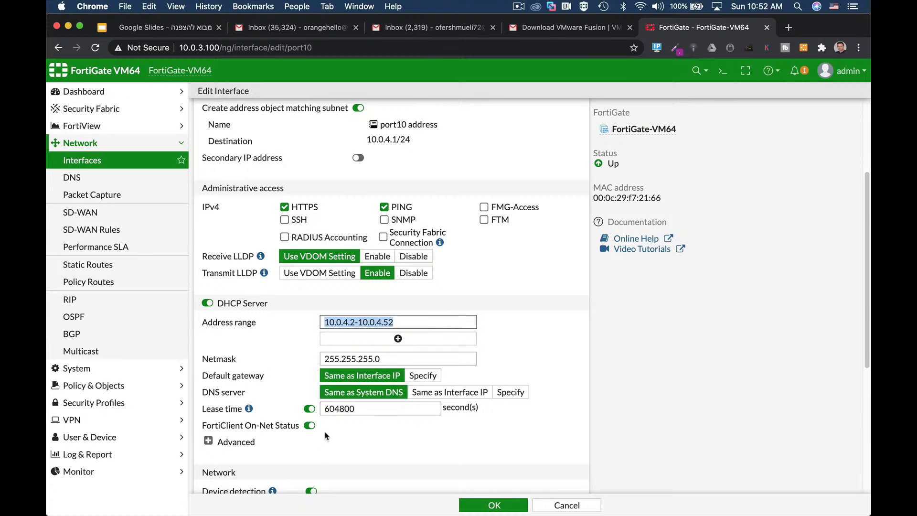
Step: Examine the advanced DHCP server settings and the form for creating an IP address assignment rule
{"action": "scroll", "coordinate": [320, 463], "scroll_direction": "down", "scroll_amount": 5}
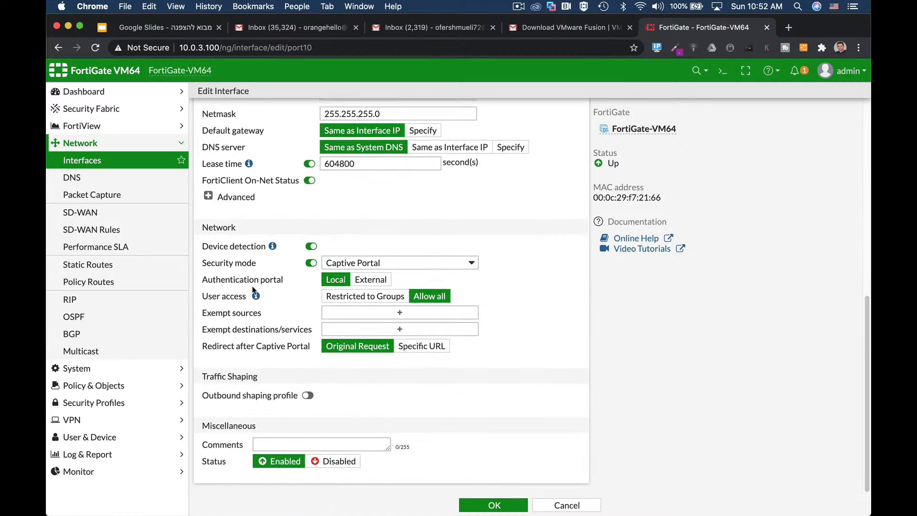
{"action": "left_click", "coordinate": [208, 196]}
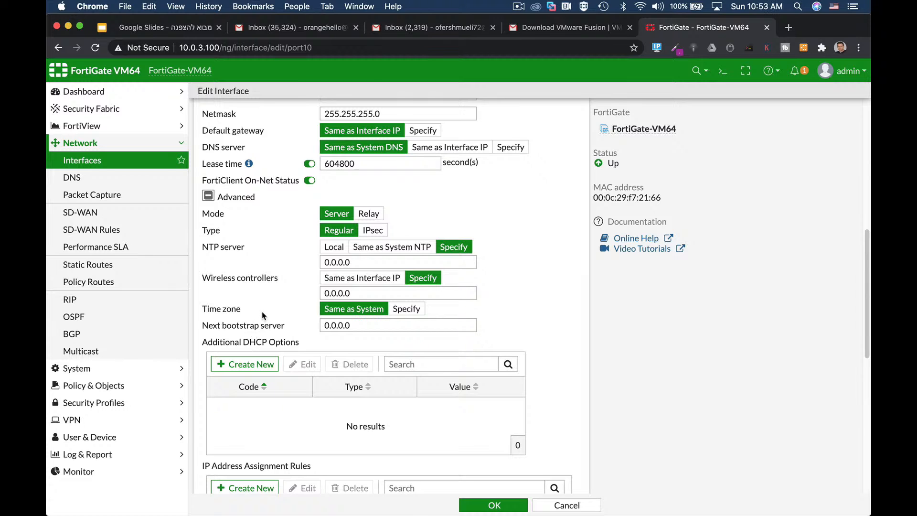
{"action": "scroll", "coordinate": [292, 325], "scroll_direction": "down", "scroll_amount": 2}
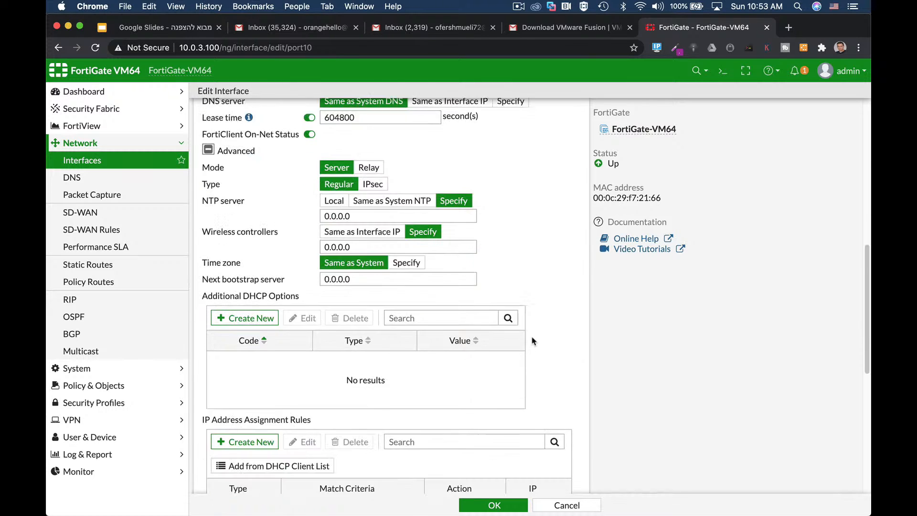
{"action": "left_click", "coordinate": [253, 391]}
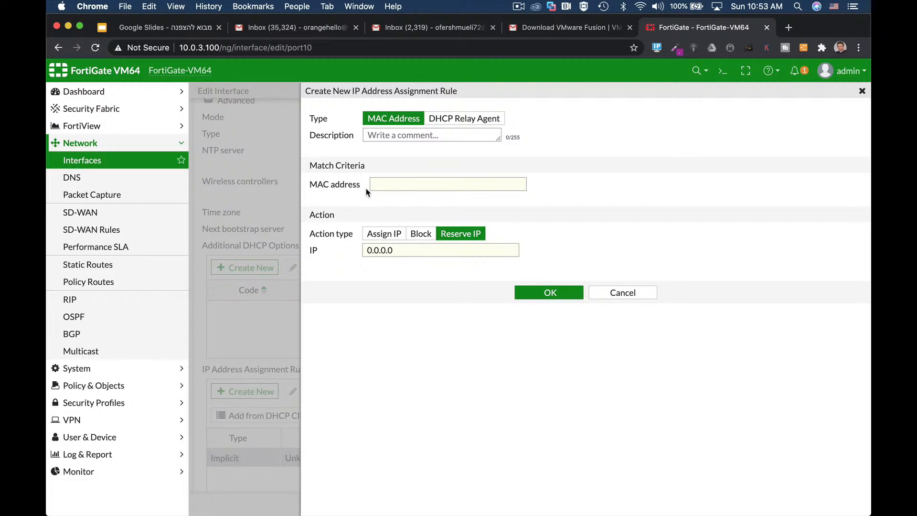
{"action": "left_click", "coordinate": [619, 292]}
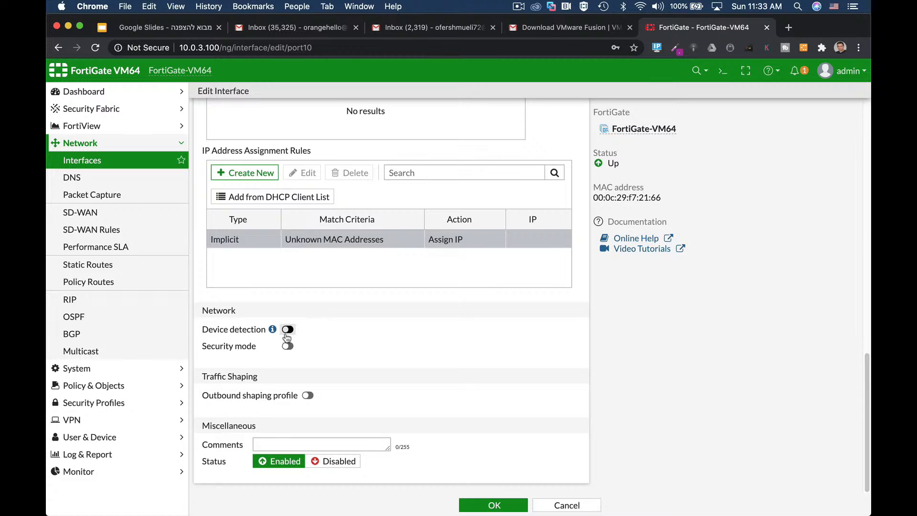
Step: Enable device detection on port10 with security mode off, and save the interface
{"action": "left_click", "coordinate": [288, 331]}
{"action": "left_click", "coordinate": [287, 345]}
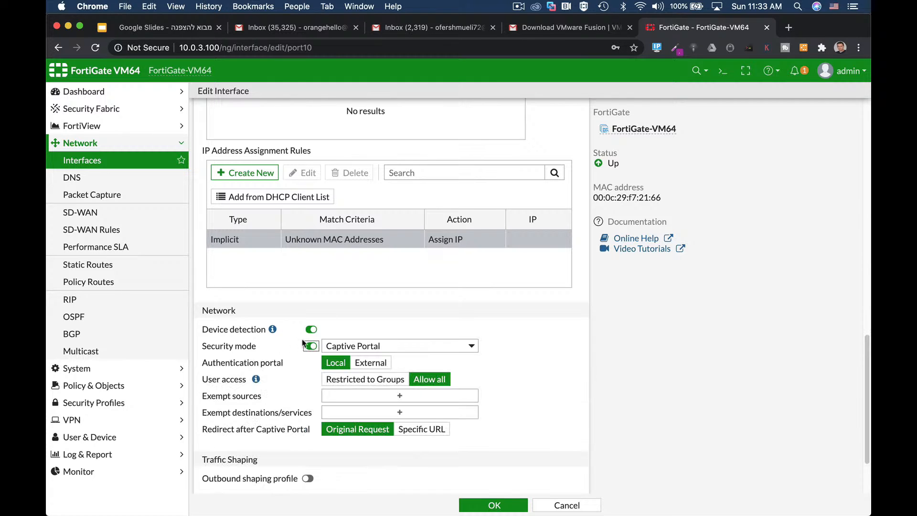
{"action": "left_click", "coordinate": [312, 346]}
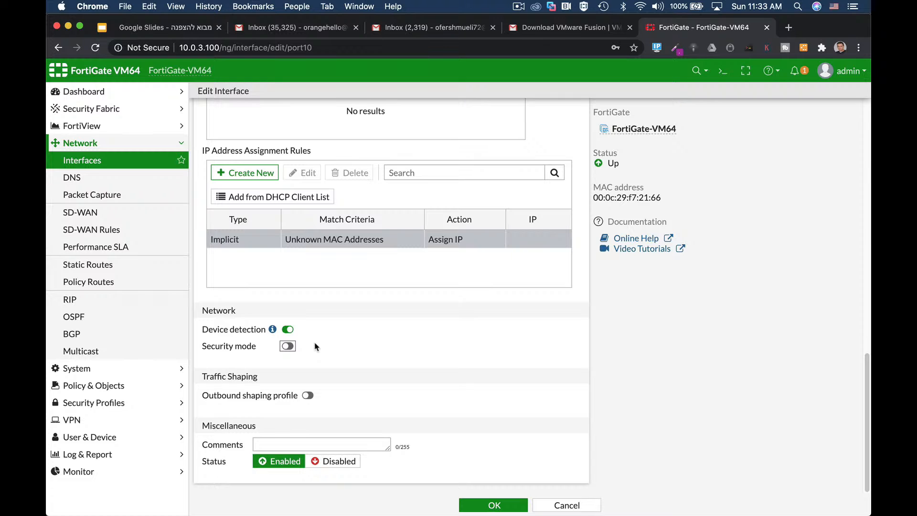
{"action": "left_click", "coordinate": [493, 504]}
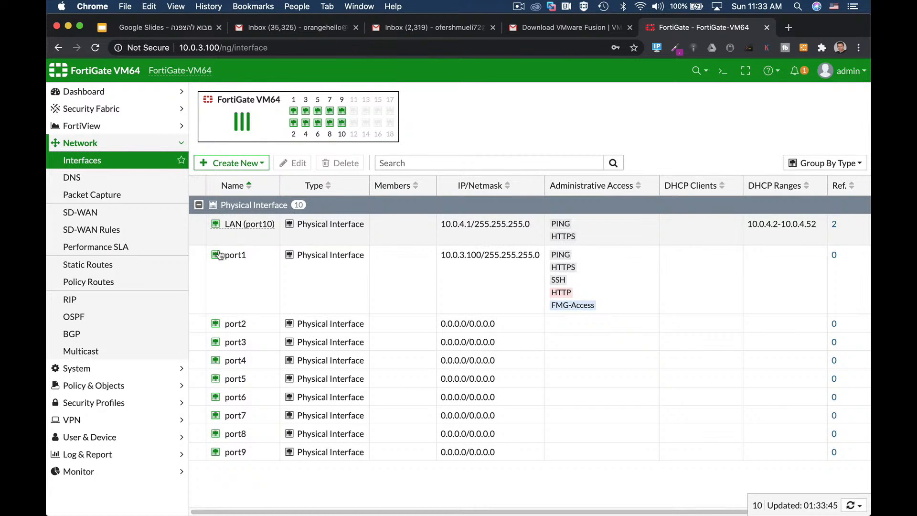
Step: Open the port2 interface for editing and set both its alias and role to DMZ
{"action": "left_click", "coordinate": [234, 324]}
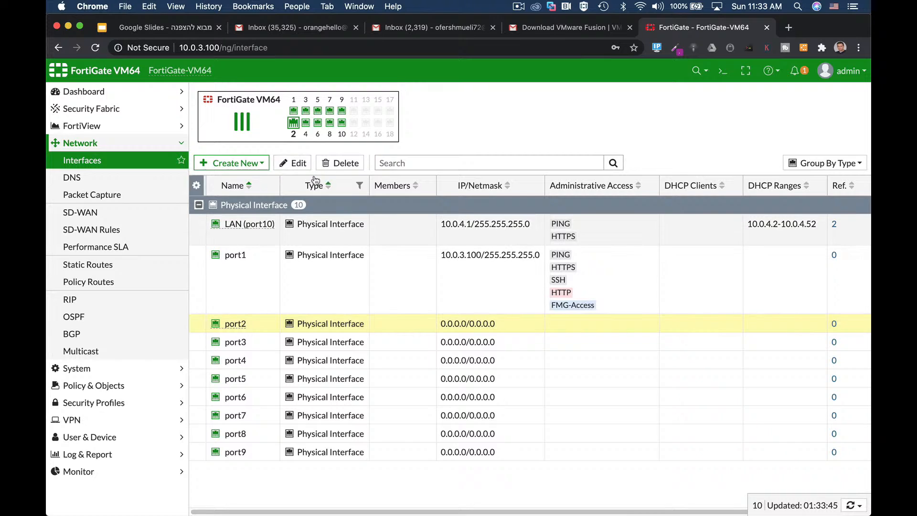
{"action": "left_click", "coordinate": [297, 164]}
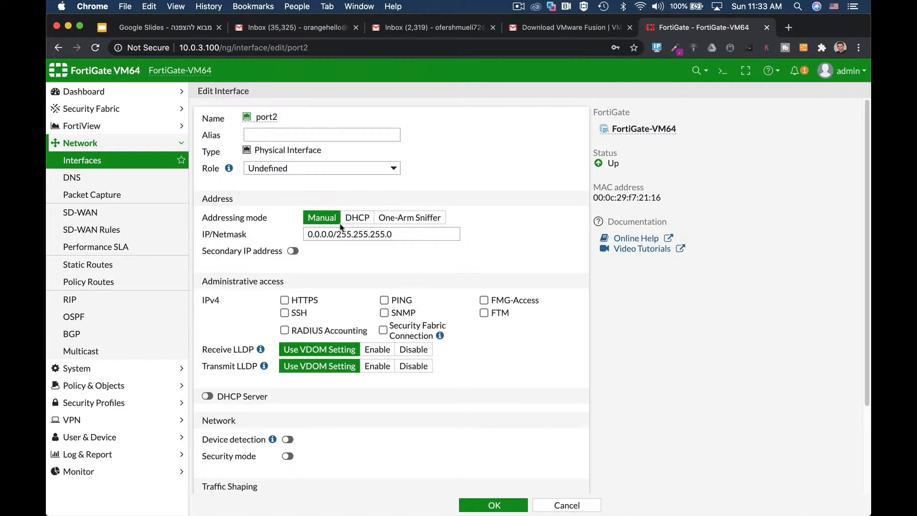
{"action": "left_click", "coordinate": [276, 129]}
{"action": "type", "text": "D"}
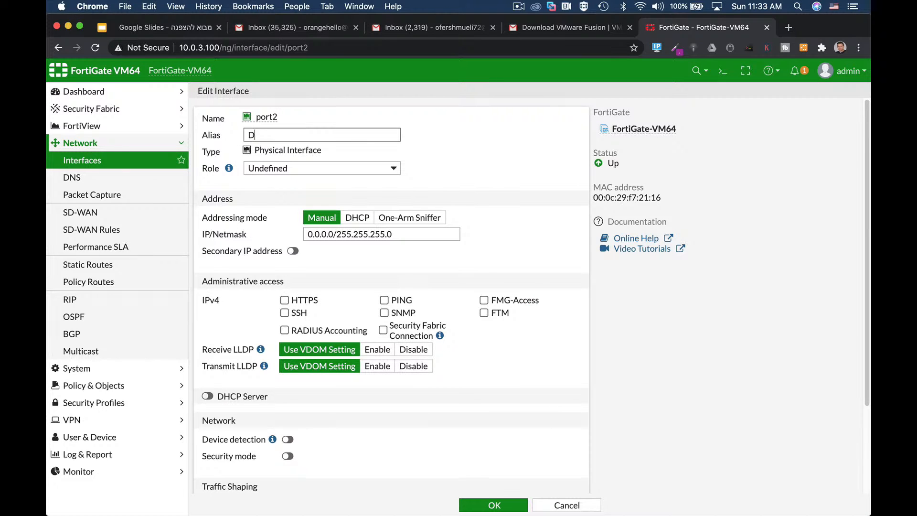
{"action": "type", "text": "MZ"}
{"action": "left_click", "coordinate": [282, 170]}
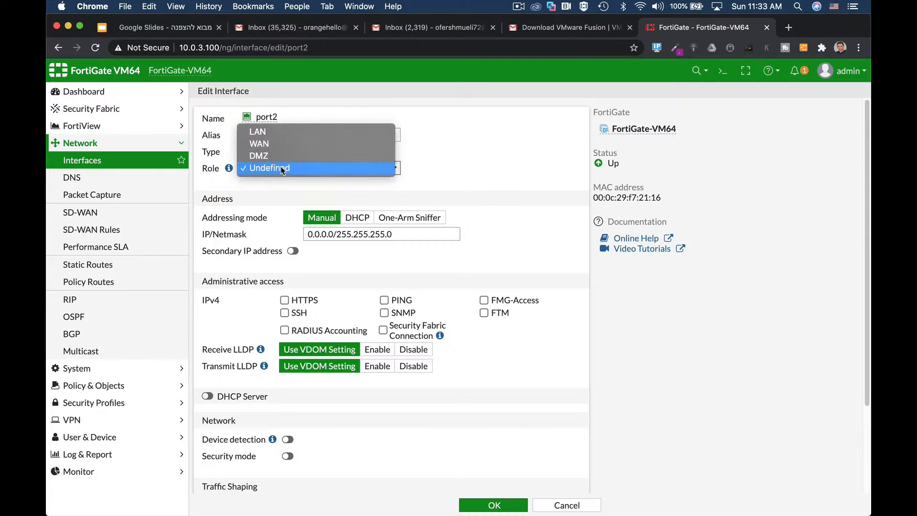
{"action": "left_click", "coordinate": [277, 156]}
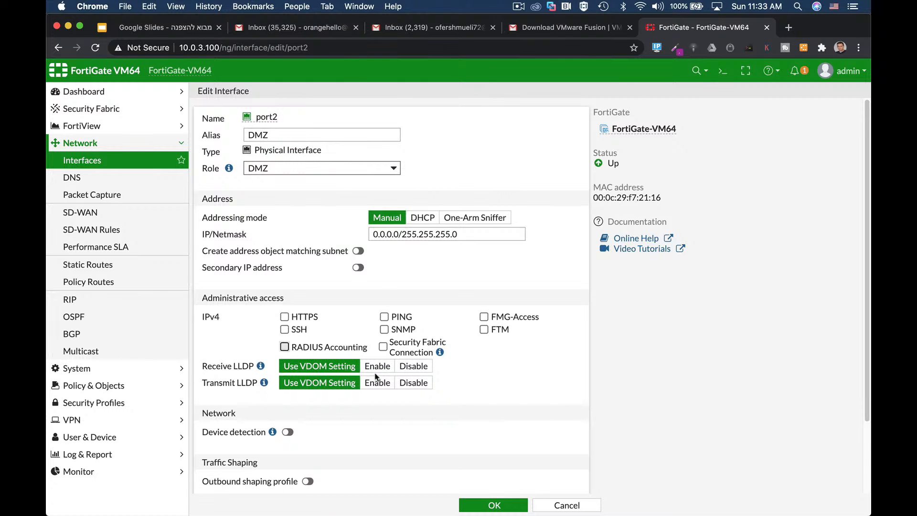
Step: Set port2's IP/Netmask to 10.0.5.1/24, allow HTTPS administrative access, and save the interface
{"action": "scroll", "coordinate": [466, 337], "scroll_direction": "down", "scroll_amount": 2}
{"action": "scroll", "coordinate": [467, 336], "scroll_direction": "down", "scroll_amount": 2}
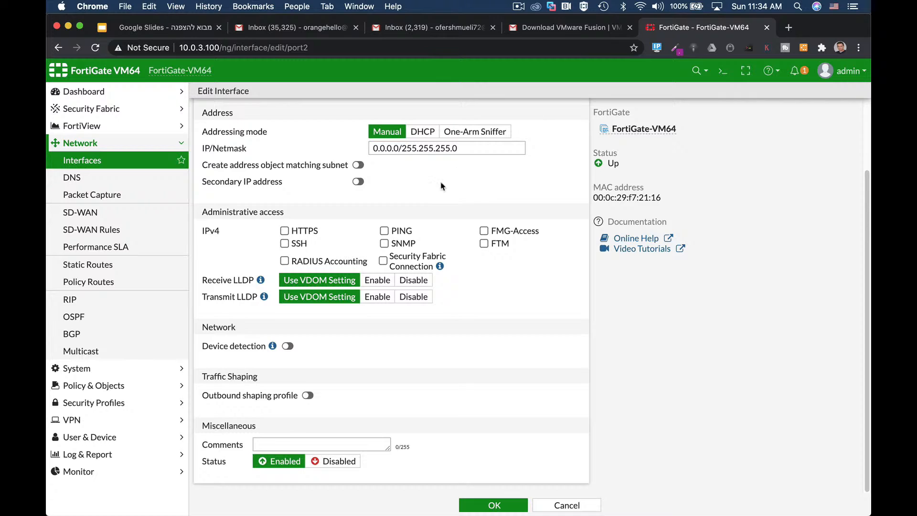
{"action": "left_click_drag", "start_coordinate": [399, 148], "coordinate": [332, 147]}
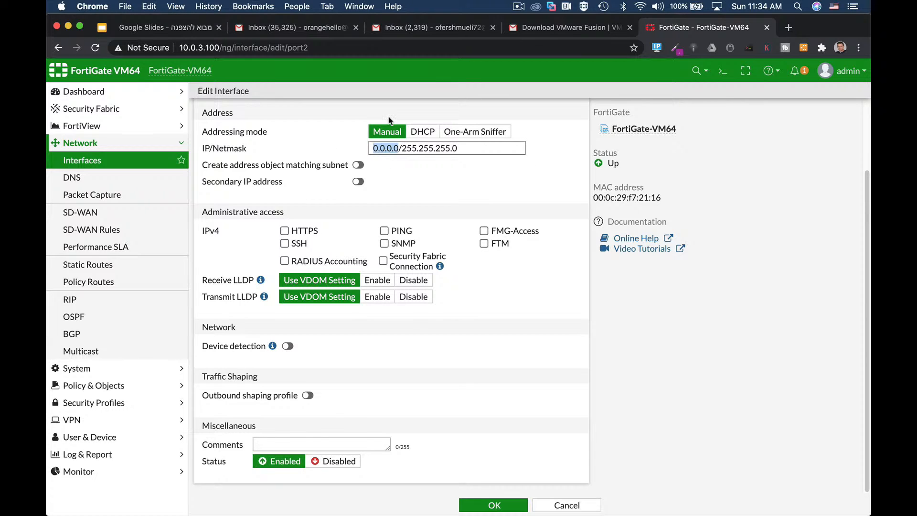
{"action": "type", "text": "10.0."}
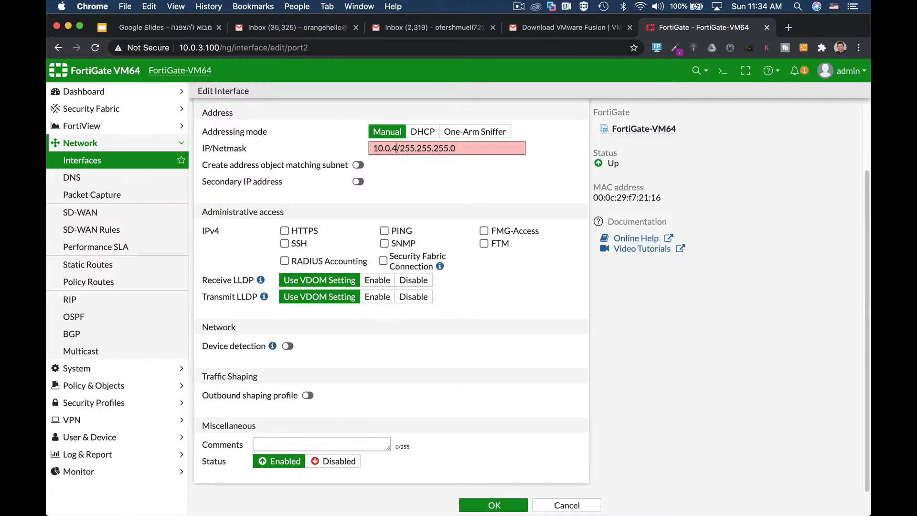
{"action": "type", "text": "5.1"}
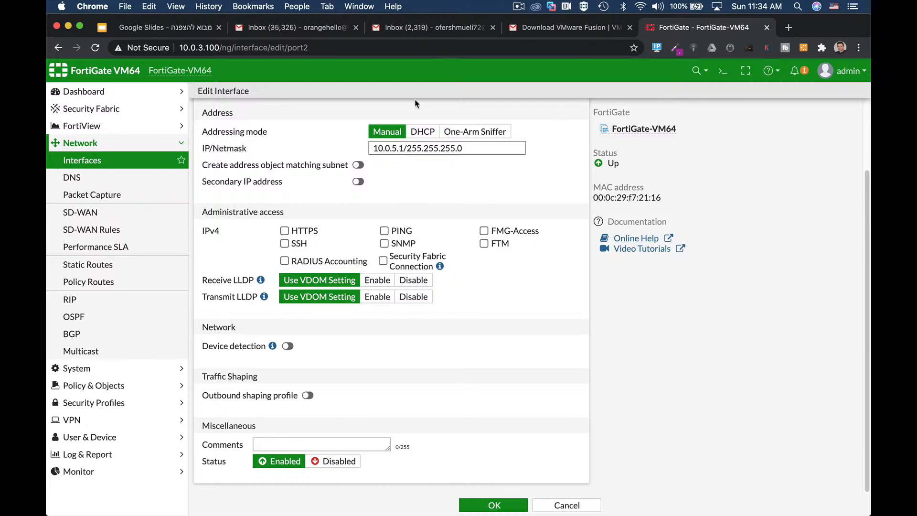
{"action": "left_click_drag", "start_coordinate": [407, 149], "coordinate": [583, 166]}
{"action": "type", "text": "24"}
{"action": "left_click", "coordinate": [284, 231]}
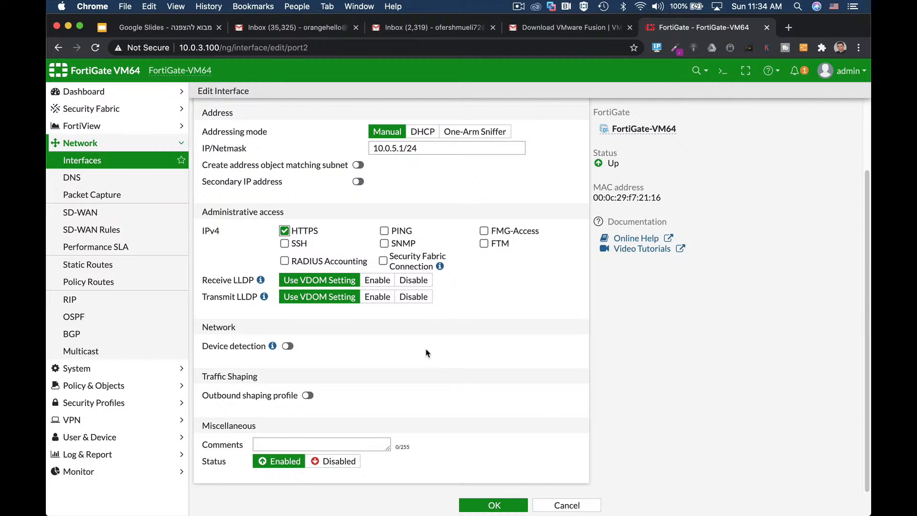
{"action": "left_click", "coordinate": [495, 505]}
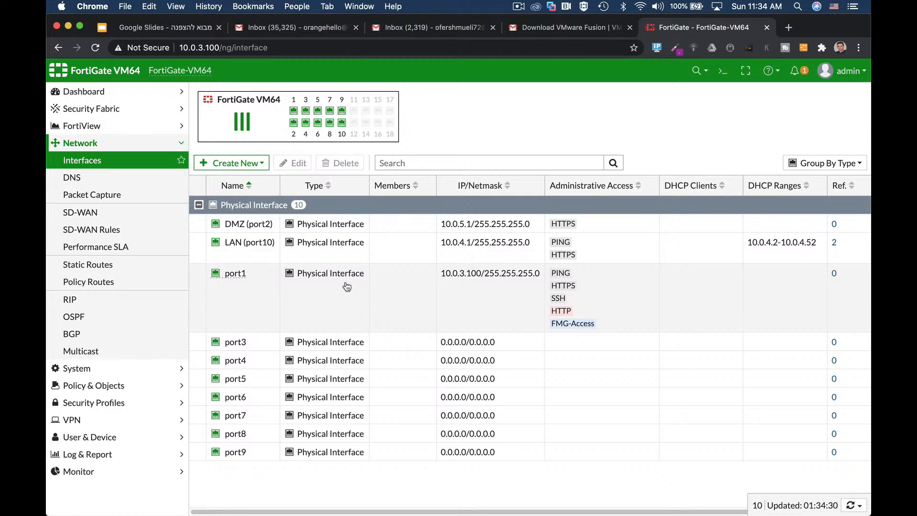
Step: Set port1's alias to WAN and save the interface
{"action": "left_click", "coordinate": [348, 286]}
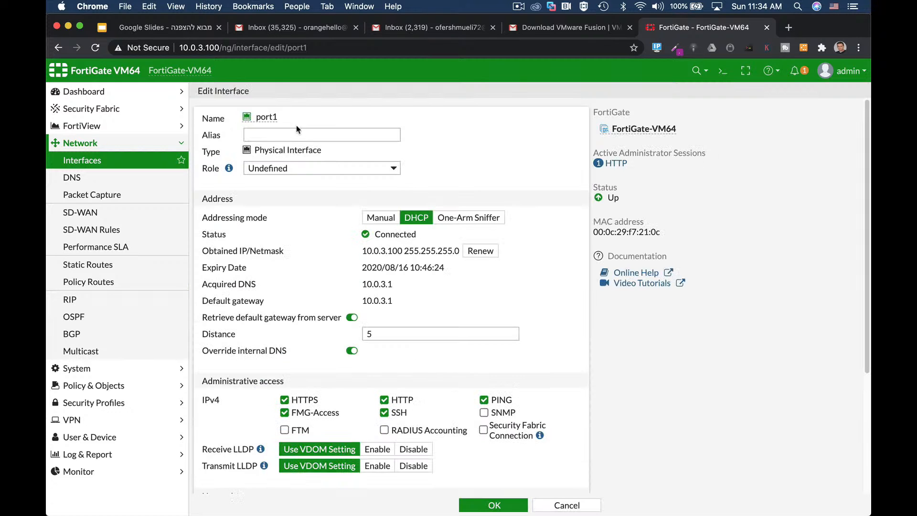
{"action": "type", "text": "WAN"}
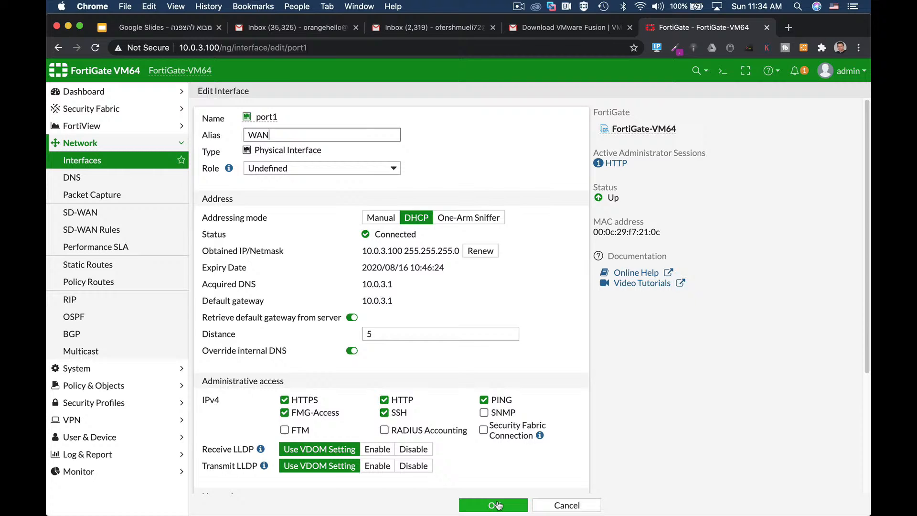
{"action": "left_click", "coordinate": [497, 505]}
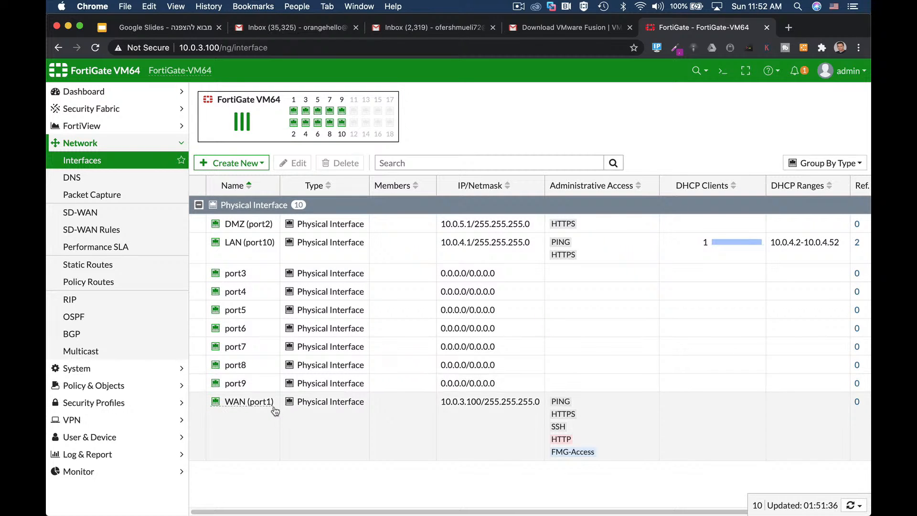
{"action": "mouse_move", "coordinate": [275, 410]}
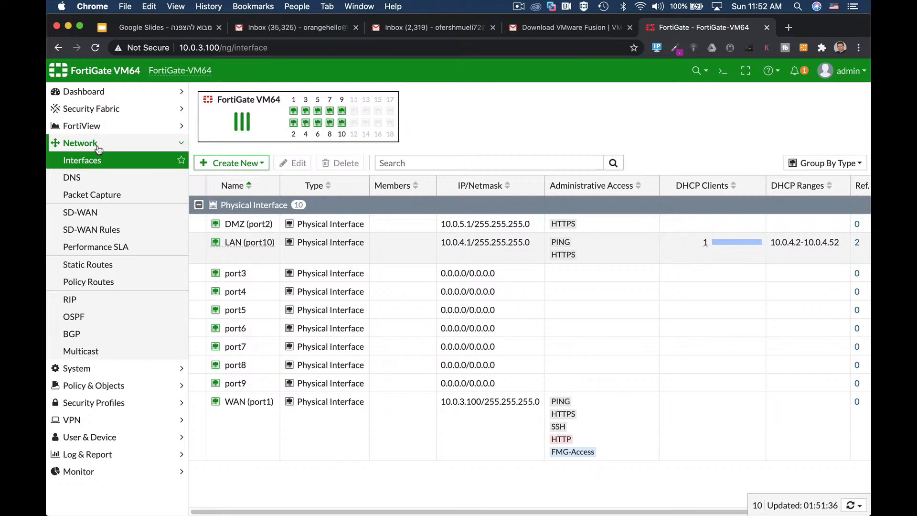
Step: Start a new static route for destination 0.0.0.0/0.0.0.0 with WAN (port1) as its interface
{"action": "left_click", "coordinate": [101, 262]}
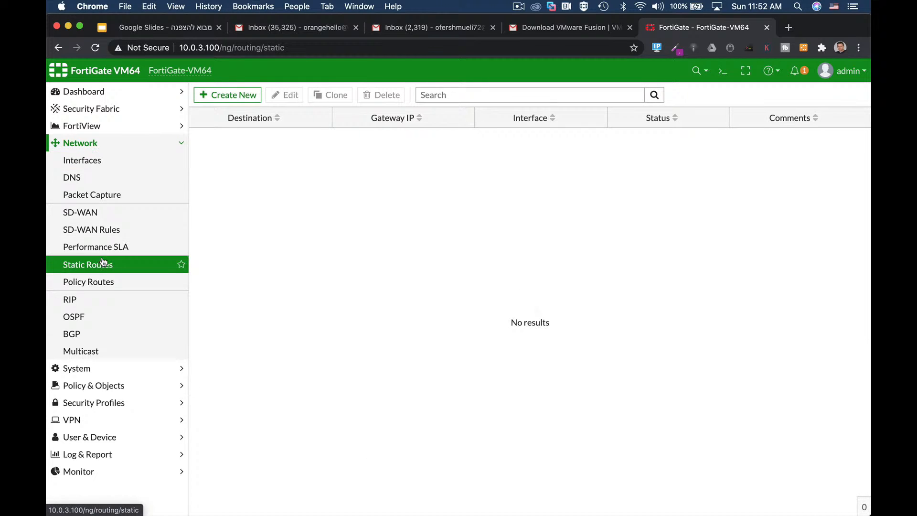
{"action": "left_click", "coordinate": [231, 95]}
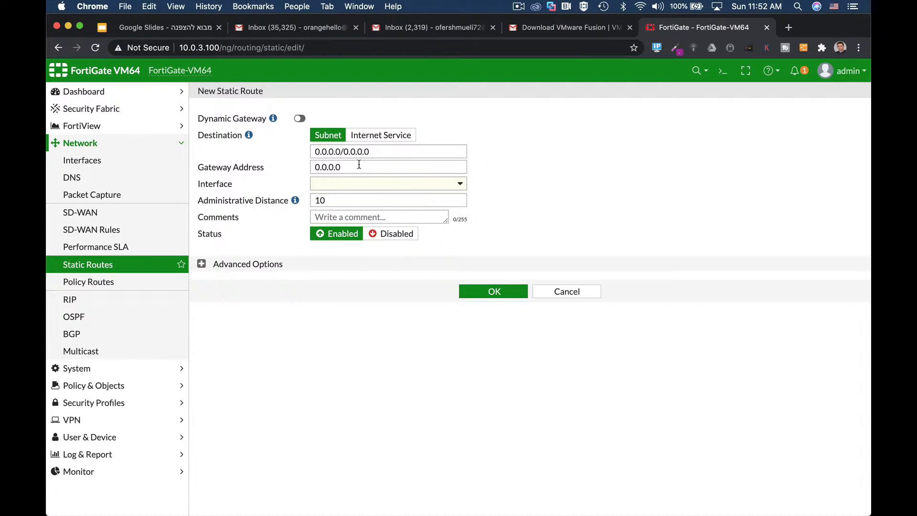
{"action": "left_click_drag", "start_coordinate": [375, 151], "coordinate": [304, 151]}
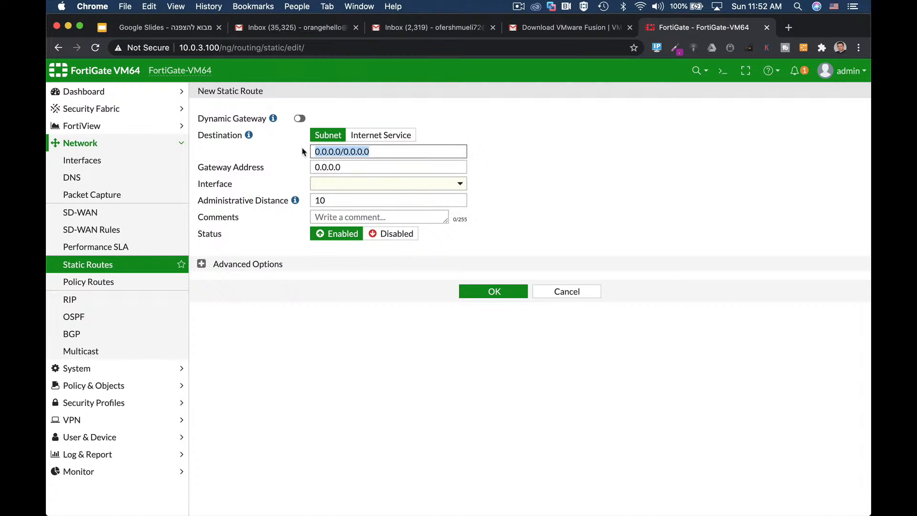
{"action": "left_click", "coordinate": [343, 187]}
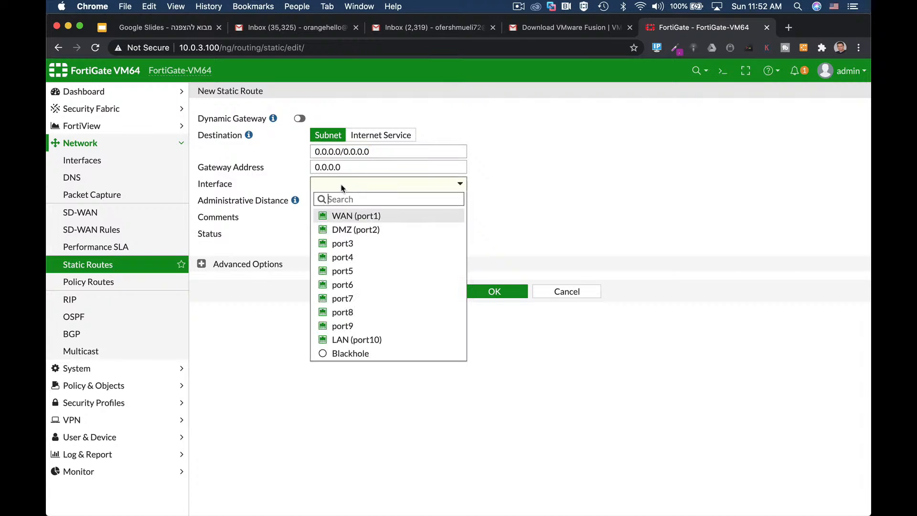
{"action": "left_click", "coordinate": [347, 216]}
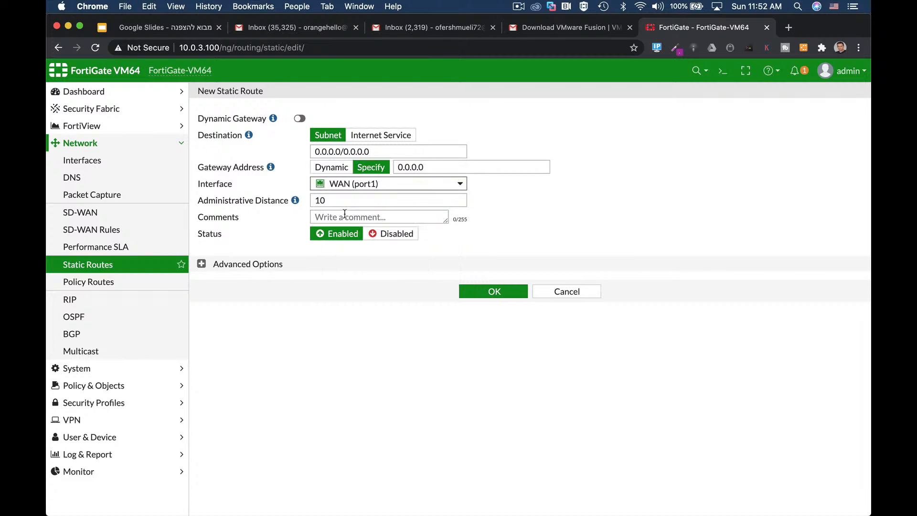
Step: Set the static route's gateway address to 10.0.3.1, review its priority and administrative distance, and save the route
{"action": "left_click", "coordinate": [433, 167]}
{"action": "type", "text": "10"}
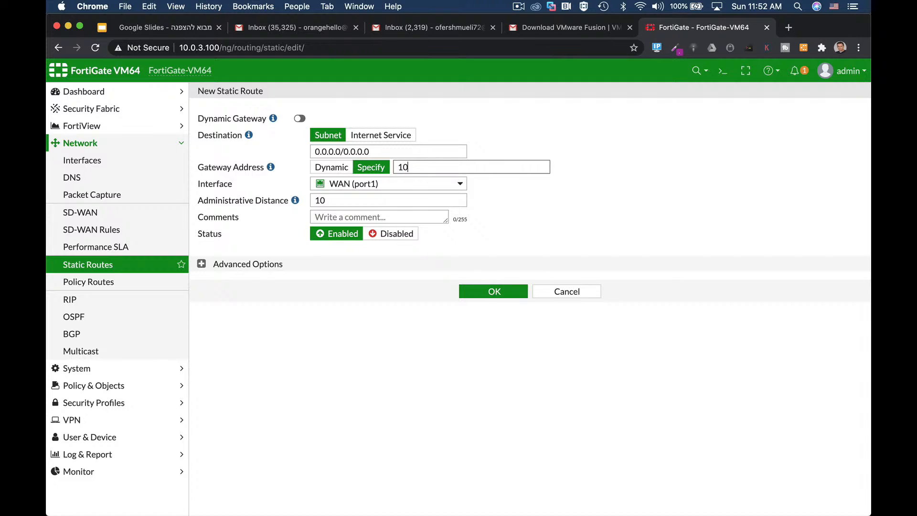
{"action": "type", "text": ".0.3.1"}
{"action": "left_click", "coordinate": [201, 263]}
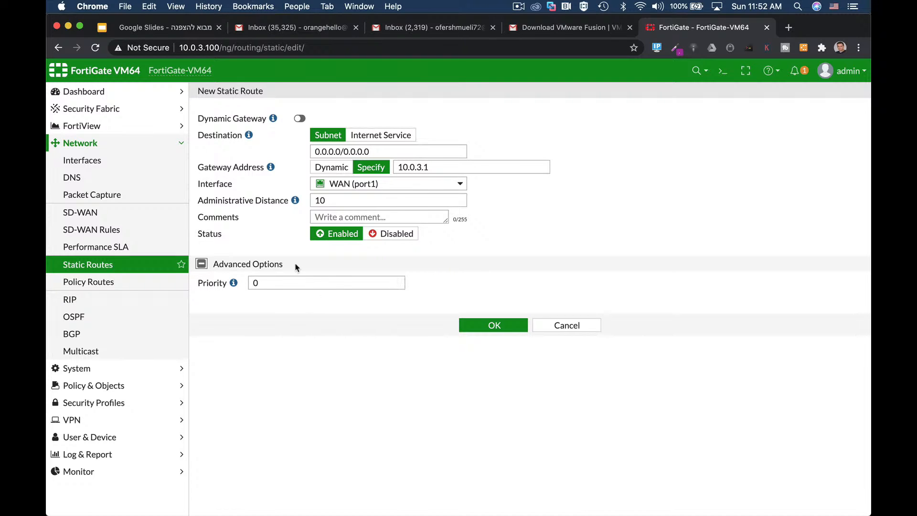
{"action": "left_click", "coordinate": [330, 201]}
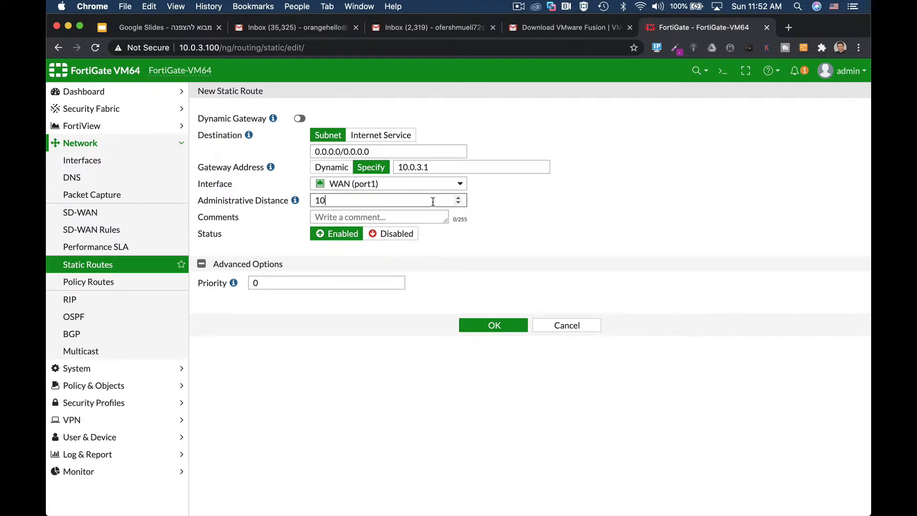
{"action": "left_click", "coordinate": [499, 328]}
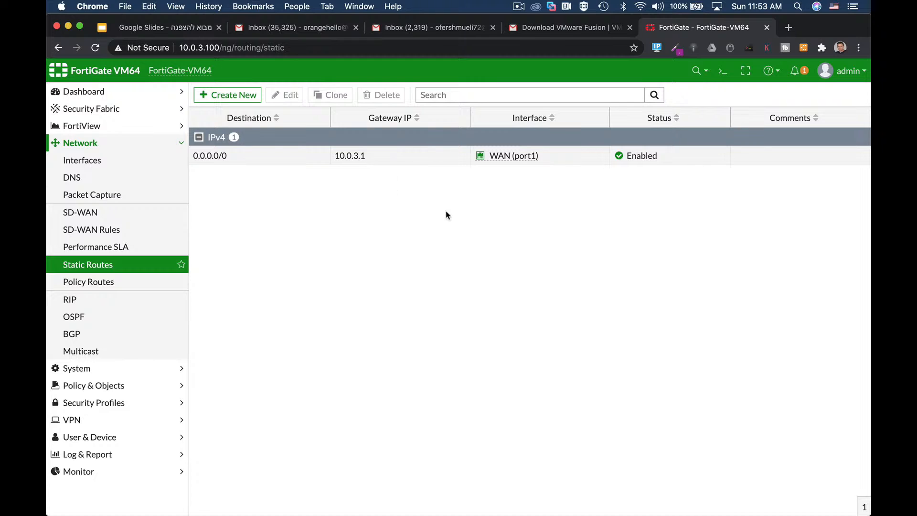
Step: Run "get router info routing-table all" in the CLI console, examine the default route entry, and close the console
{"action": "mouse_move", "coordinate": [521, 163]}
{"action": "left_click", "coordinate": [719, 71]}
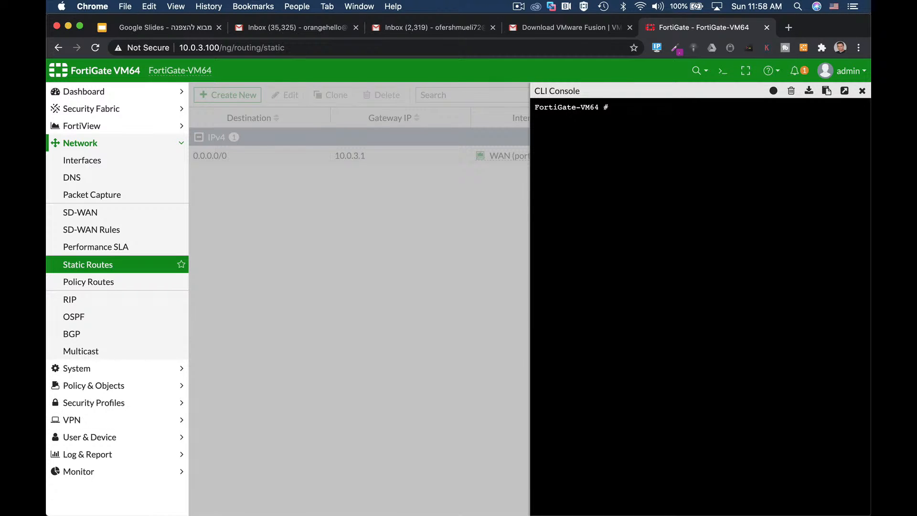
{"action": "type", "text": "get router info routing-table all"}
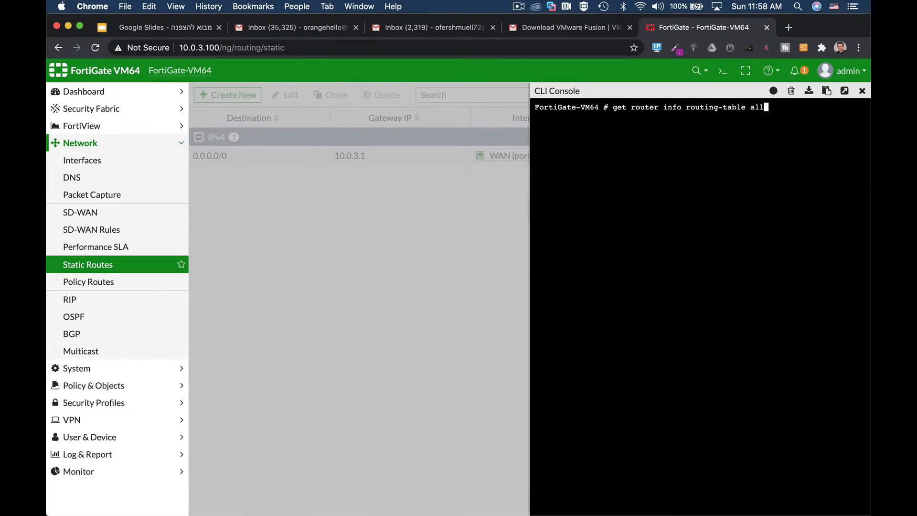
{"action": "key", "text": "Return"}
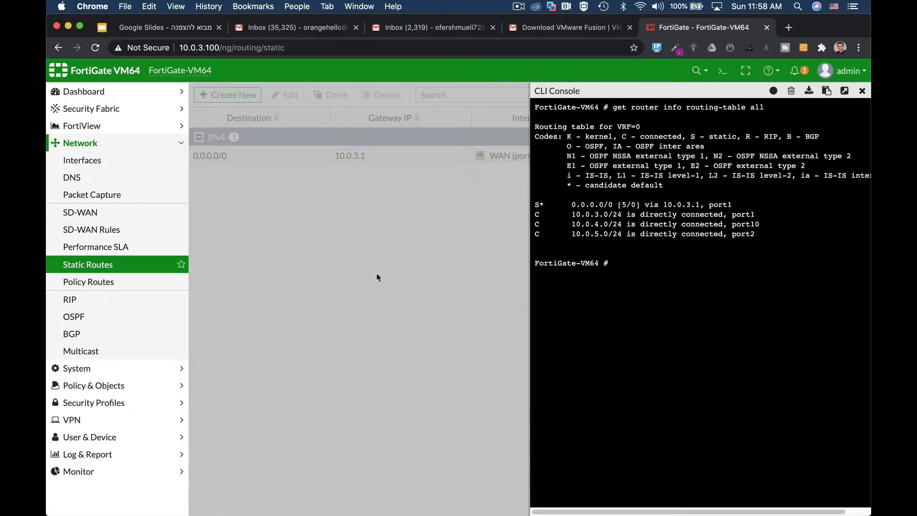
{"action": "double_click", "coordinate": [539, 205]}
{"action": "left_click_drag", "start_coordinate": [569, 206], "coordinate": [613, 205]}
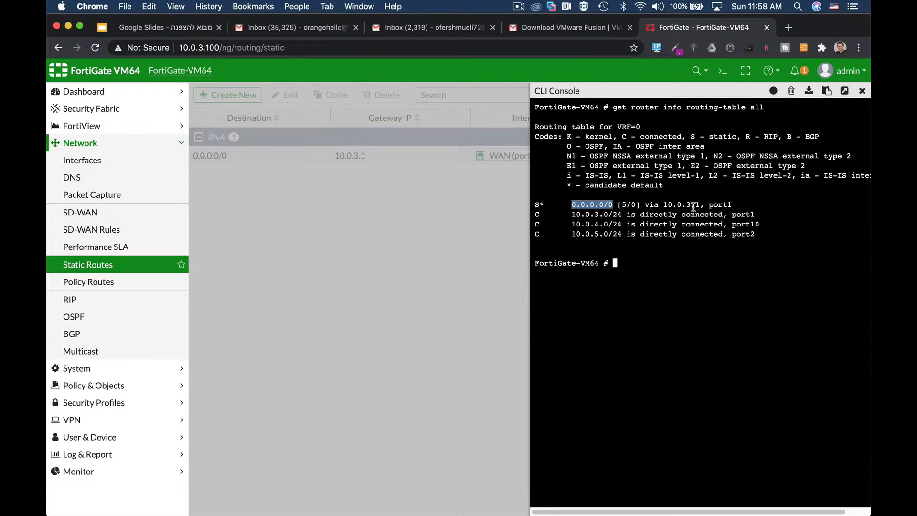
{"action": "left_click", "coordinate": [862, 91]}
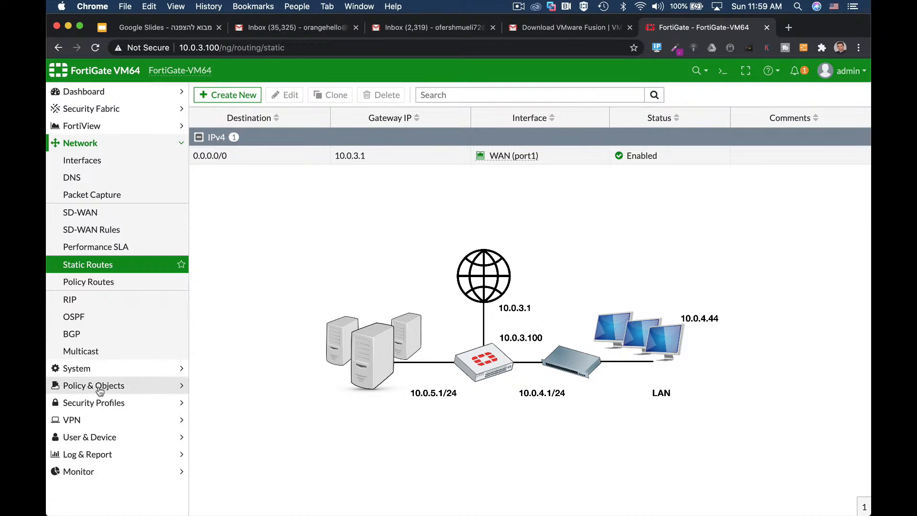
Step: Start a new IPv4 policy and name it full_access
{"action": "left_click", "coordinate": [99, 387]}
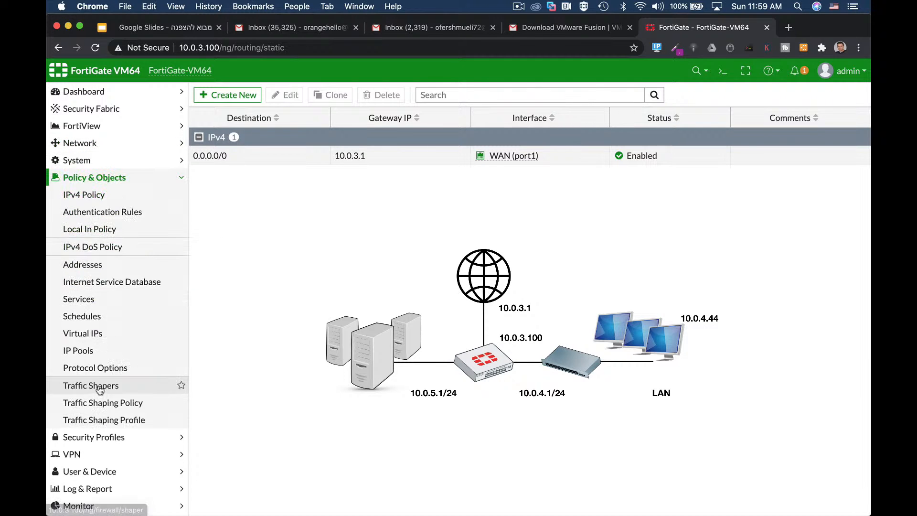
{"action": "left_click", "coordinate": [83, 196]}
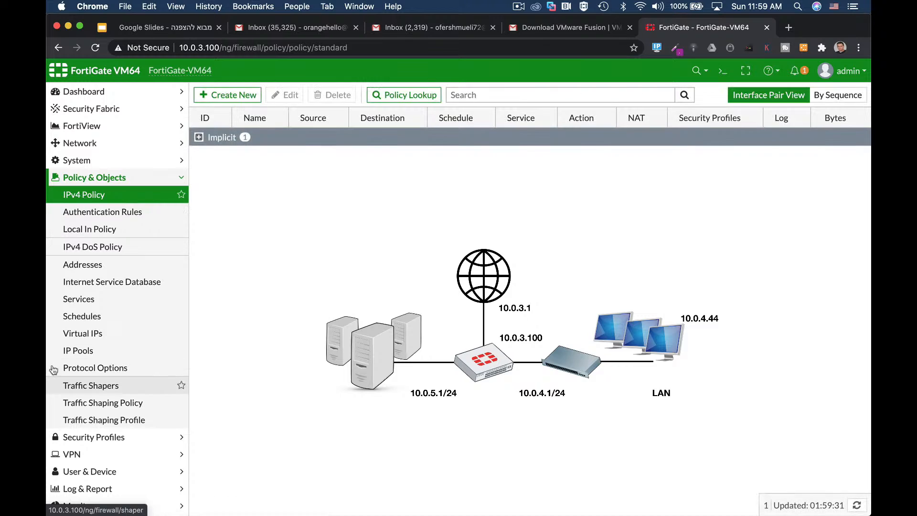
{"action": "left_click", "coordinate": [233, 95]}
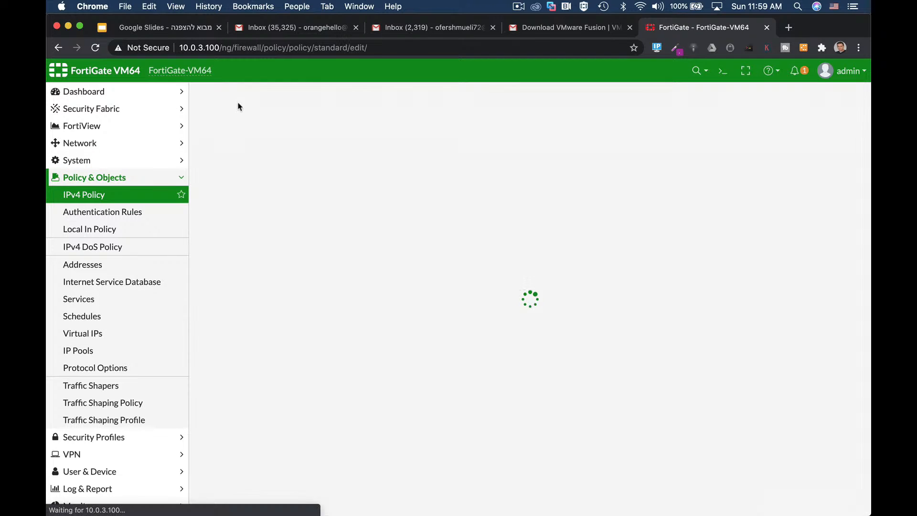
{"action": "left_click", "coordinate": [325, 128]}
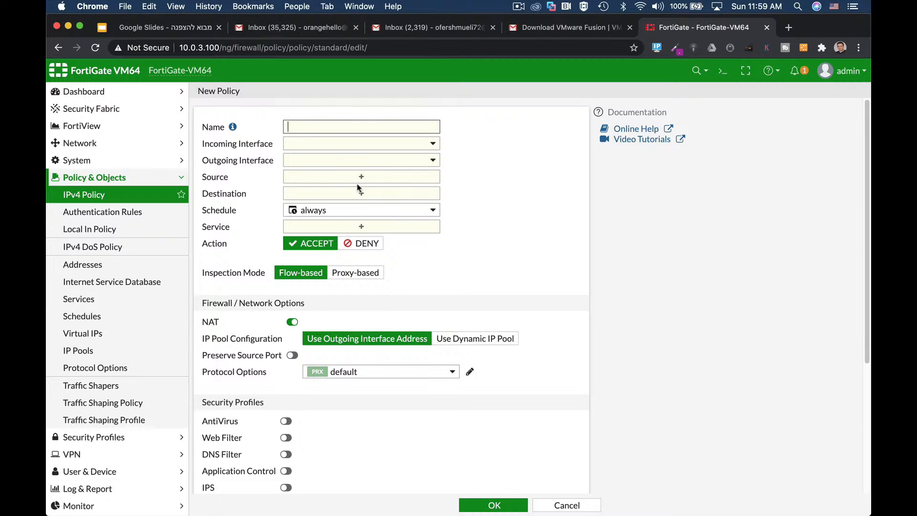
{"action": "type", "text": "full_access"}
Step: Set the policy's incoming interface to LAN (port10) and its outgoing interface to WAN (port1)
{"action": "left_click", "coordinate": [352, 144]}
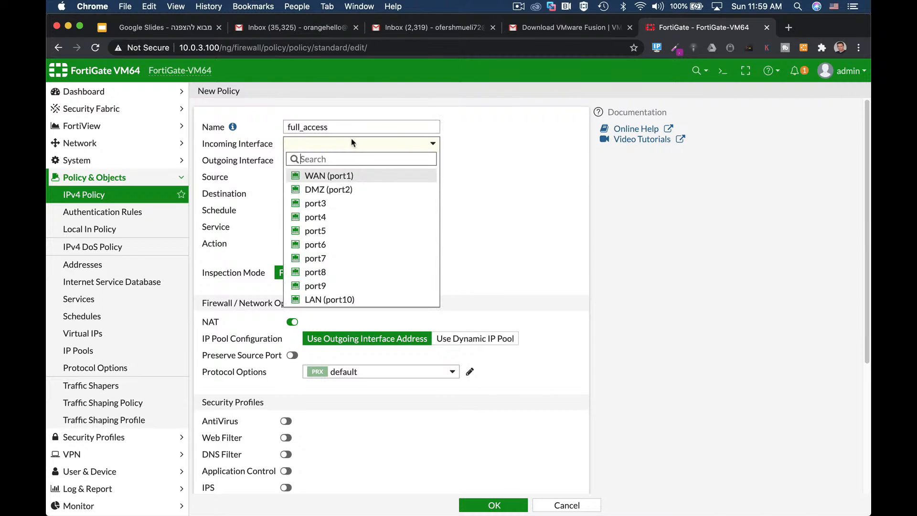
{"action": "left_click", "coordinate": [346, 300]}
{"action": "left_click", "coordinate": [327, 162]}
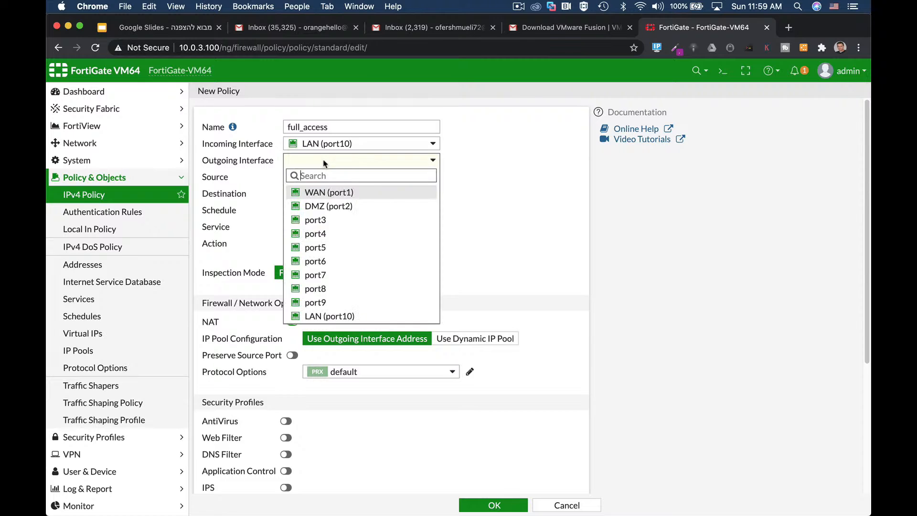
{"action": "left_click", "coordinate": [322, 194]}
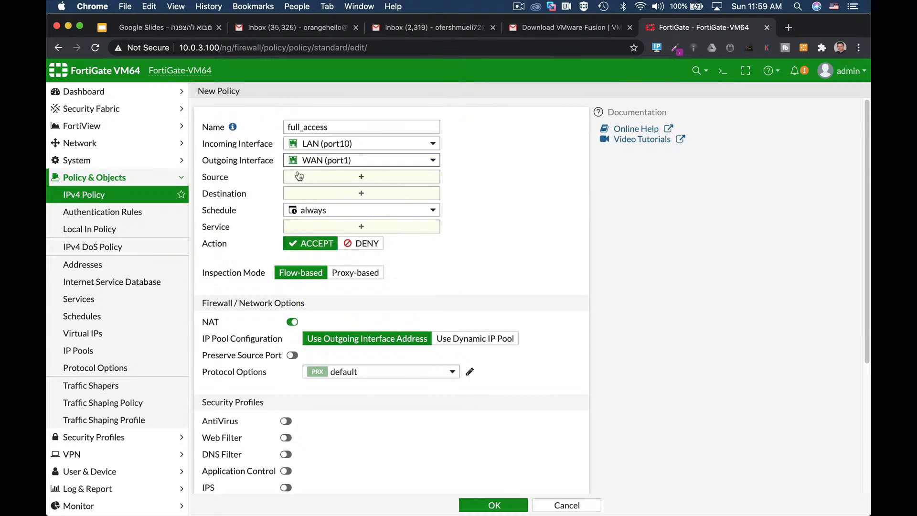
Step: Set both the source and the destination of the full_access policy to the all address
{"action": "left_click", "coordinate": [354, 177]}
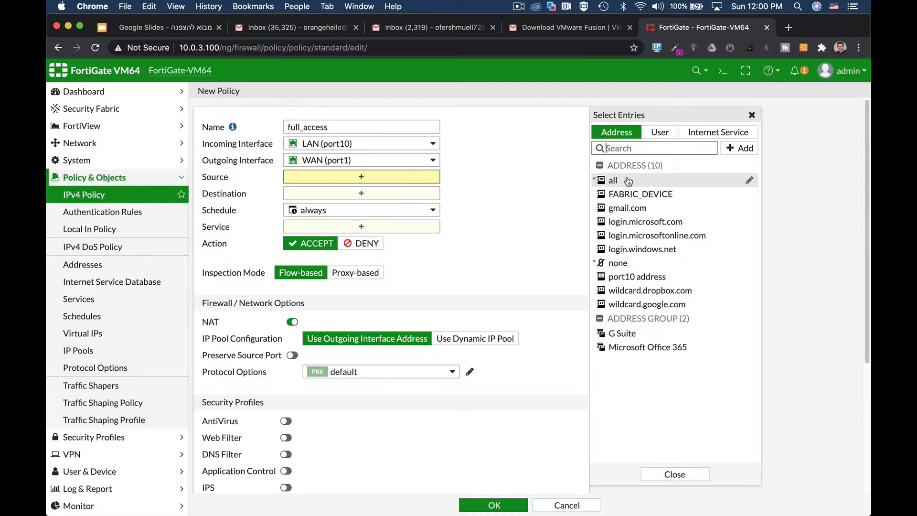
{"action": "mouse_move", "coordinate": [622, 180]}
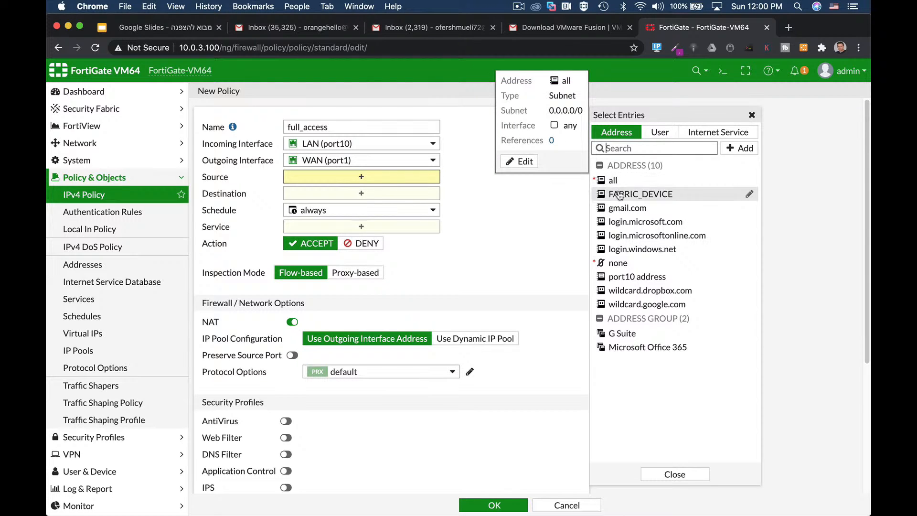
{"action": "left_click", "coordinate": [619, 182]}
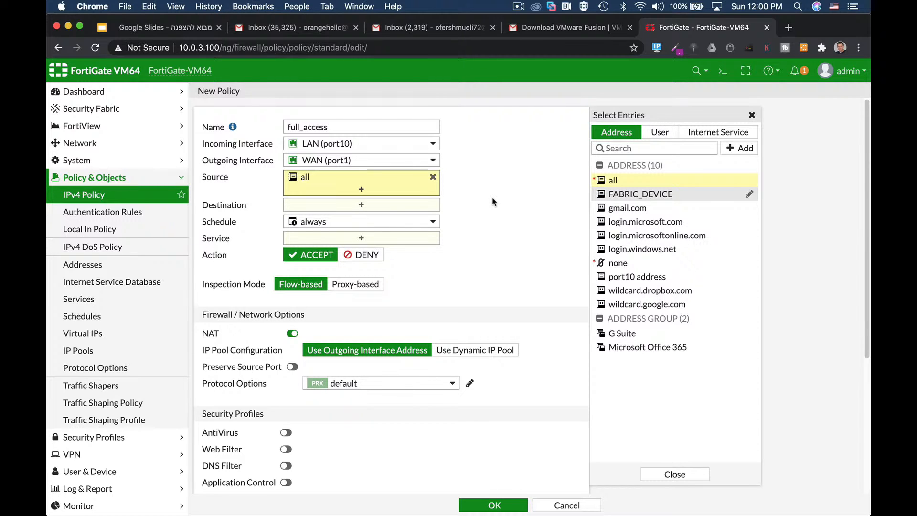
{"action": "left_click", "coordinate": [660, 132]}
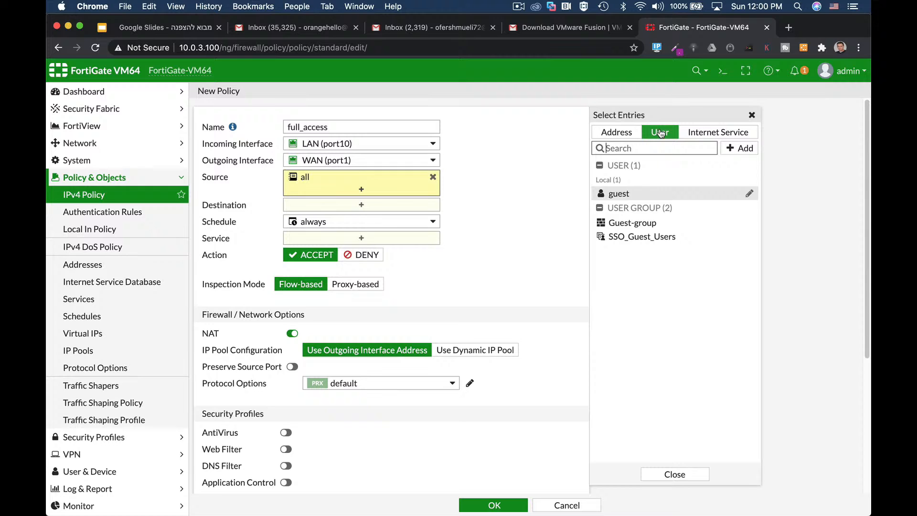
{"action": "left_click", "coordinate": [616, 133]}
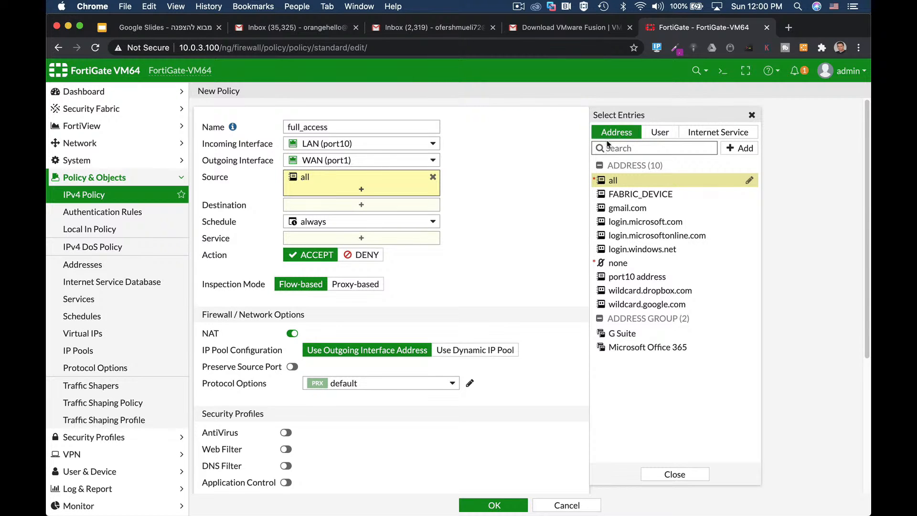
{"action": "left_click", "coordinate": [360, 207]}
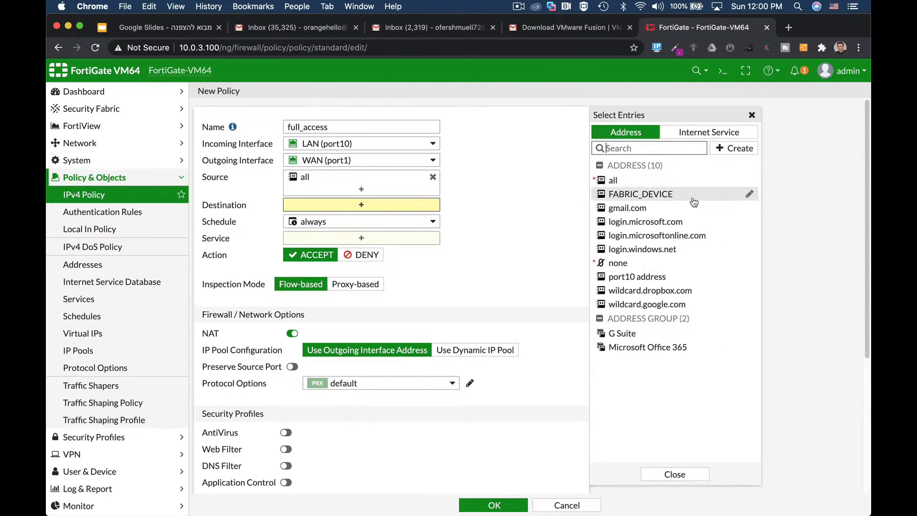
{"action": "left_click", "coordinate": [621, 183]}
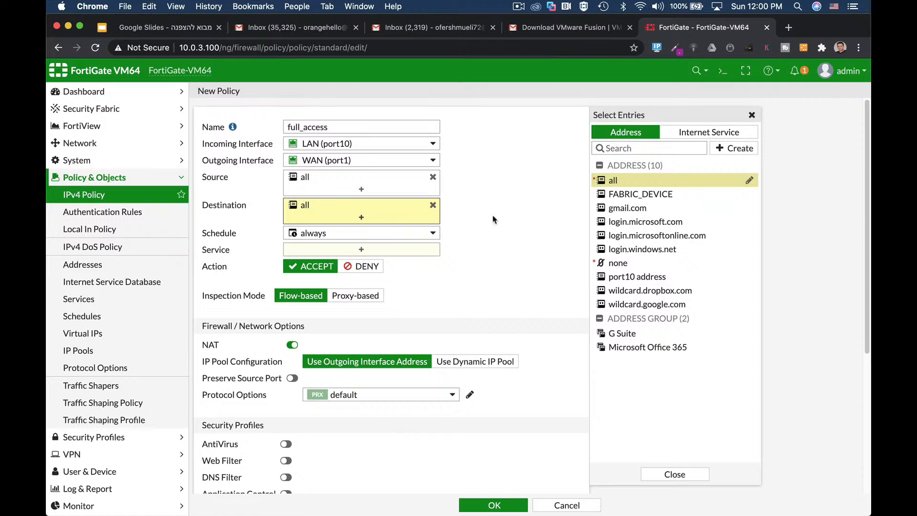
Step: Check the policy's always schedule and set its service to ALL
{"action": "mouse_move", "coordinate": [383, 235]}
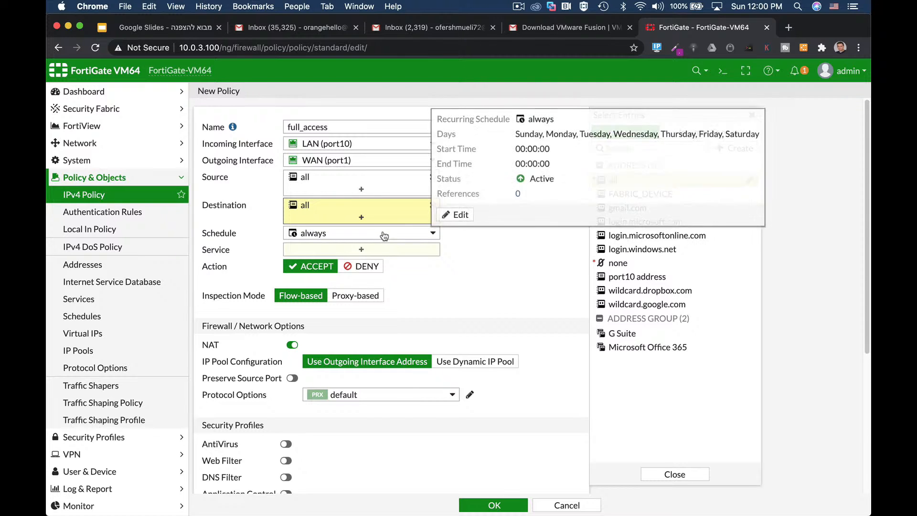
{"action": "left_click", "coordinate": [380, 251]}
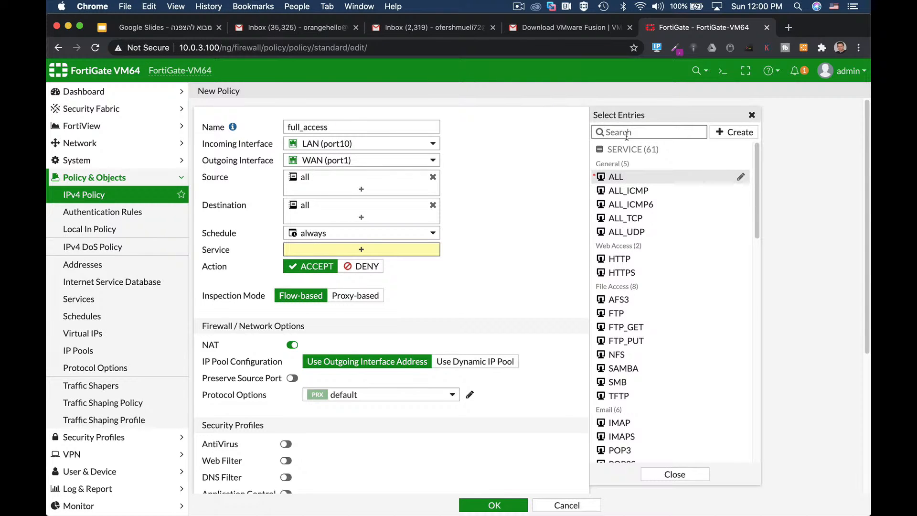
{"action": "left_click", "coordinate": [613, 177]}
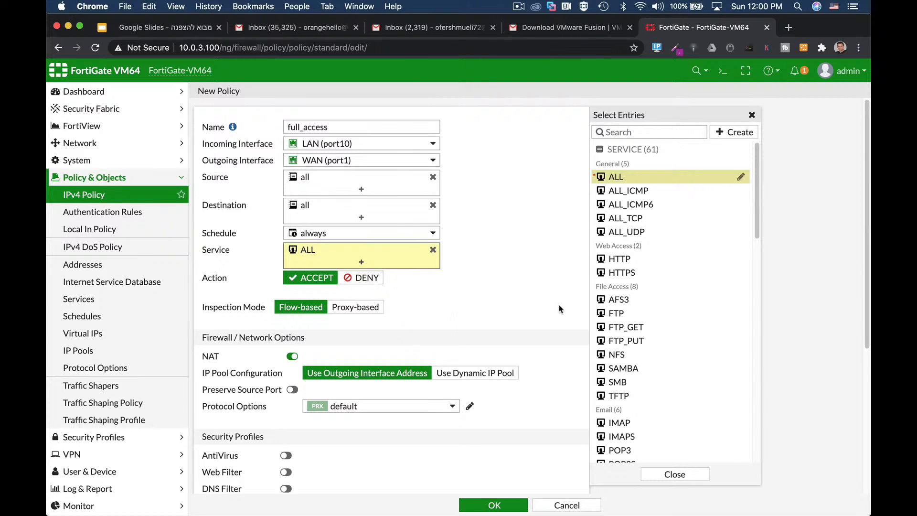
Step: Enable the AntiVirus and default Web Filter profiles on the full_access policy, and switch both off again
{"action": "scroll", "coordinate": [542, 280], "scroll_direction": "down", "scroll_amount": 1}
{"action": "scroll", "coordinate": [542, 280], "scroll_direction": "down", "scroll_amount": 3}
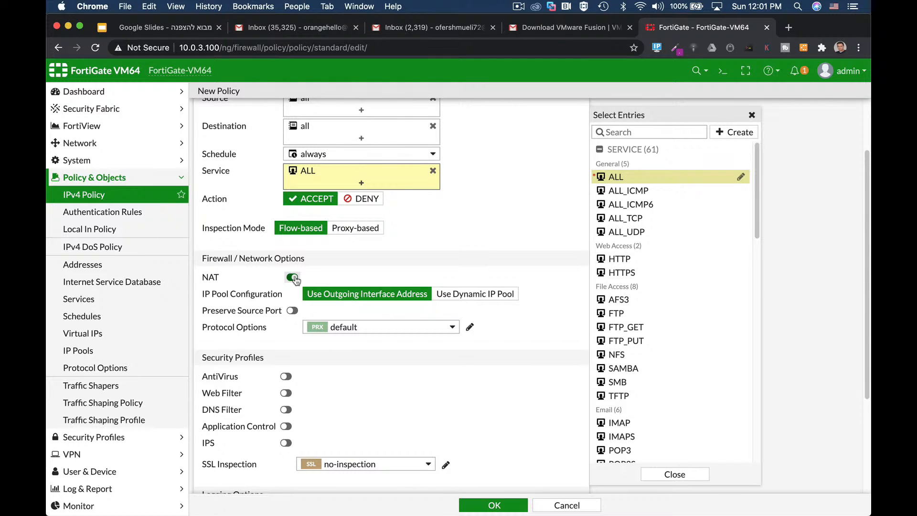
{"action": "scroll", "coordinate": [395, 388], "scroll_direction": "down", "scroll_amount": 3}
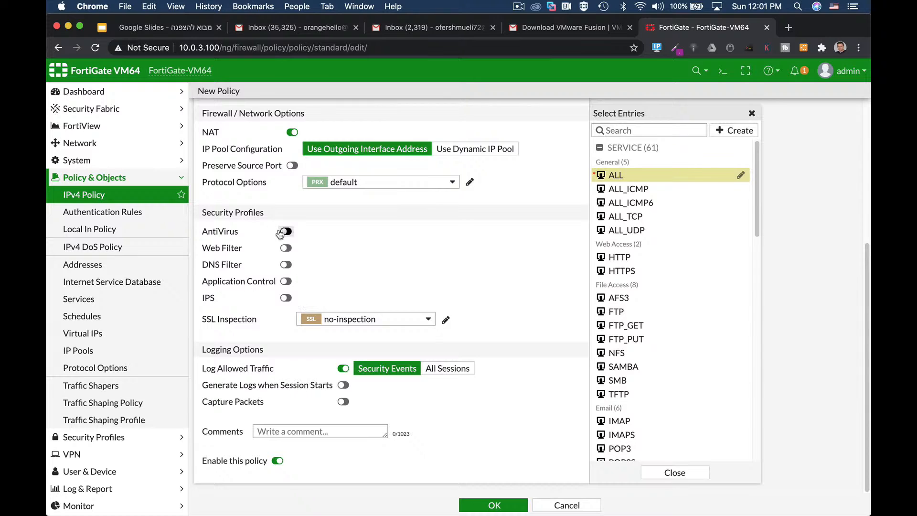
{"action": "left_click", "coordinate": [285, 231]}
{"action": "left_click", "coordinate": [287, 258]}
{"action": "left_click", "coordinate": [287, 248]}
{"action": "left_click", "coordinate": [285, 231]}
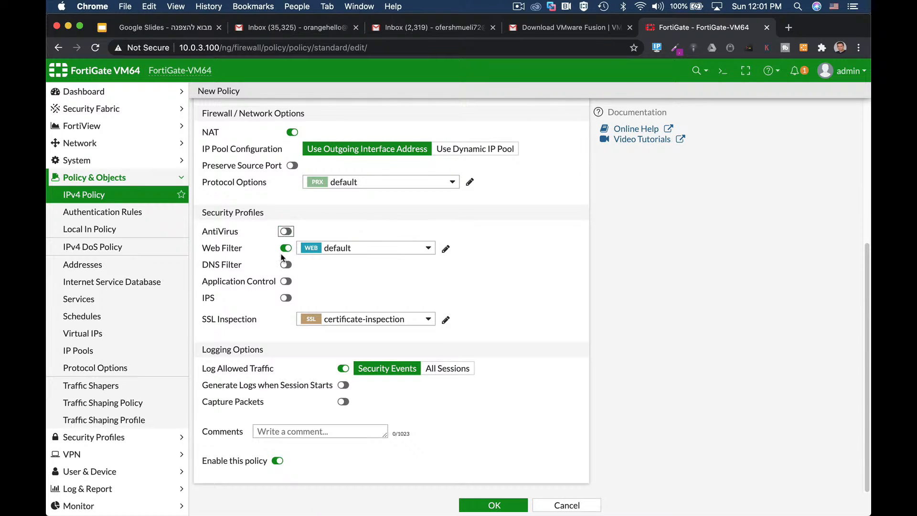
{"action": "left_click", "coordinate": [286, 248]}
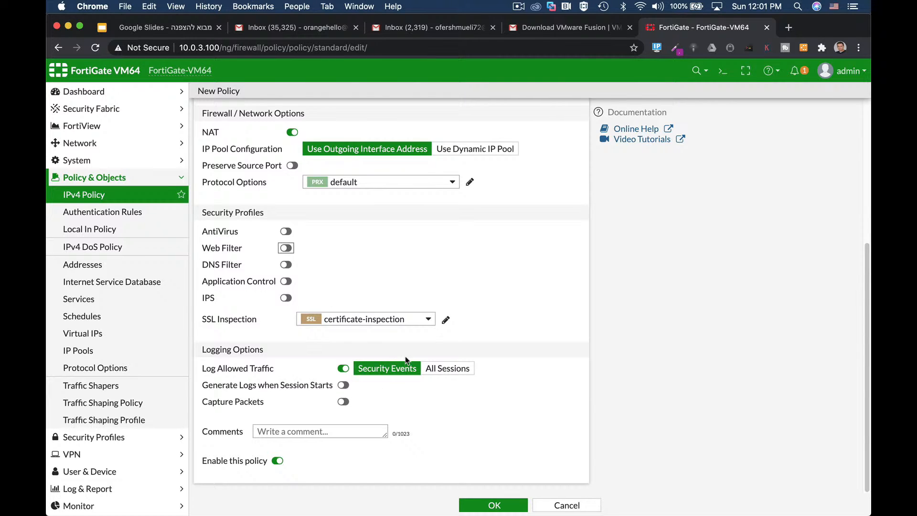
Step: Set the full_access policy to log all sessions of allowed traffic and save the policy
{"action": "left_click", "coordinate": [457, 369]}
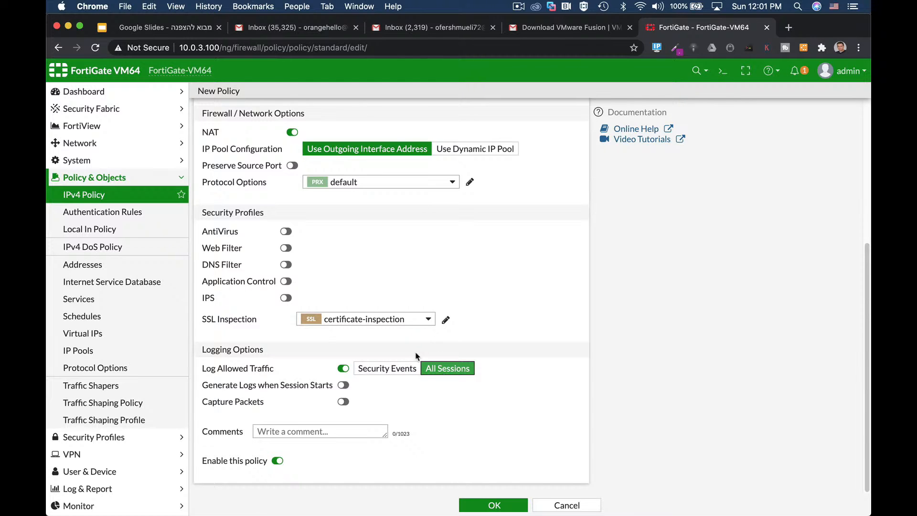
{"action": "left_click", "coordinate": [480, 505]}
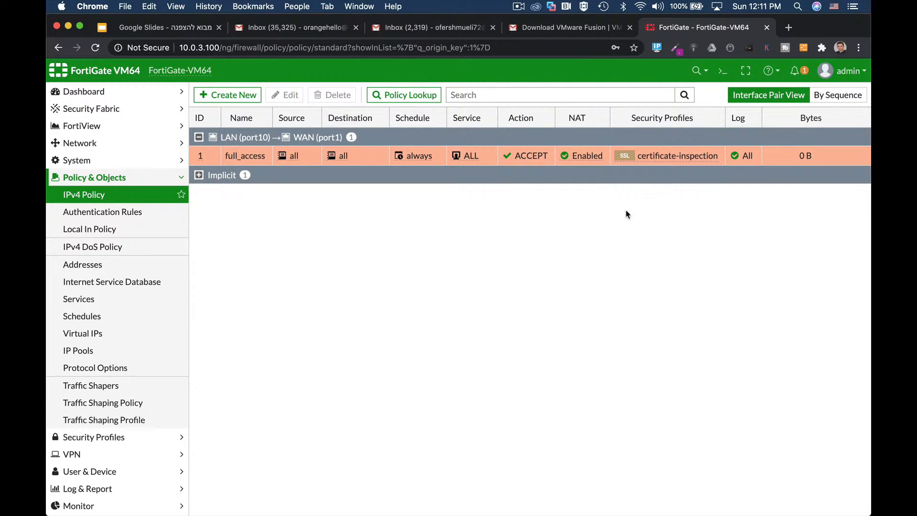
Step: Start another IPv4 policy and name it DMZ
{"action": "left_click", "coordinate": [254, 94]}
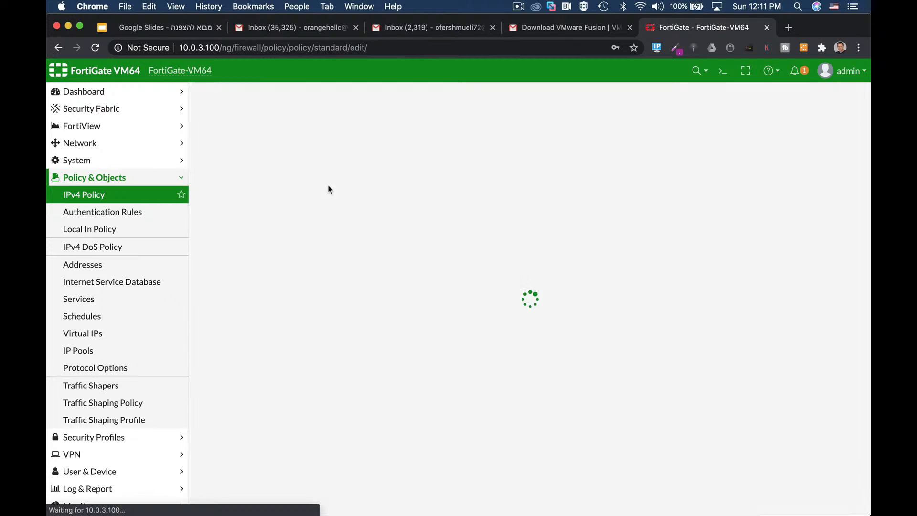
{"action": "type", "text": "DM"}
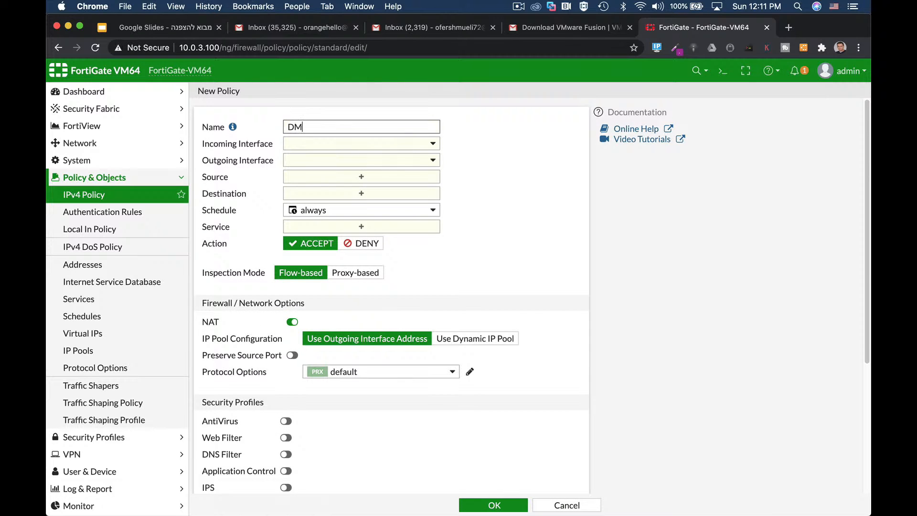
{"action": "type", "text": "Z"}
Step: Set the DMZ policy's incoming interface to WAN (port1) and its outgoing interface to DMZ (port2)
{"action": "left_click", "coordinate": [335, 143]}
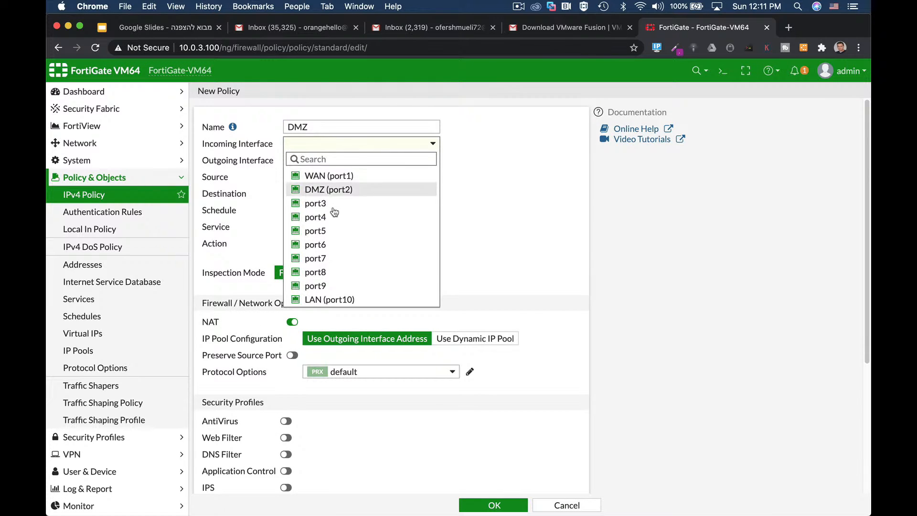
{"action": "left_click", "coordinate": [329, 175]}
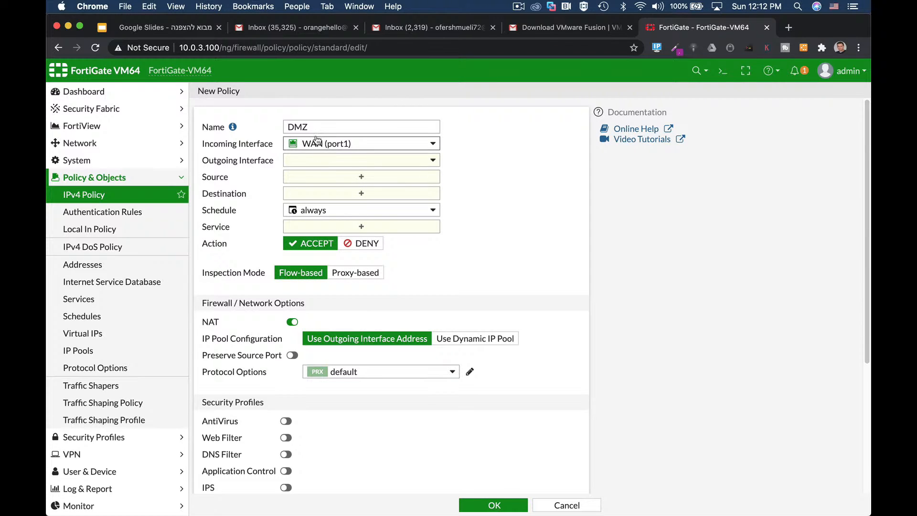
{"action": "left_click", "coordinate": [322, 164]}
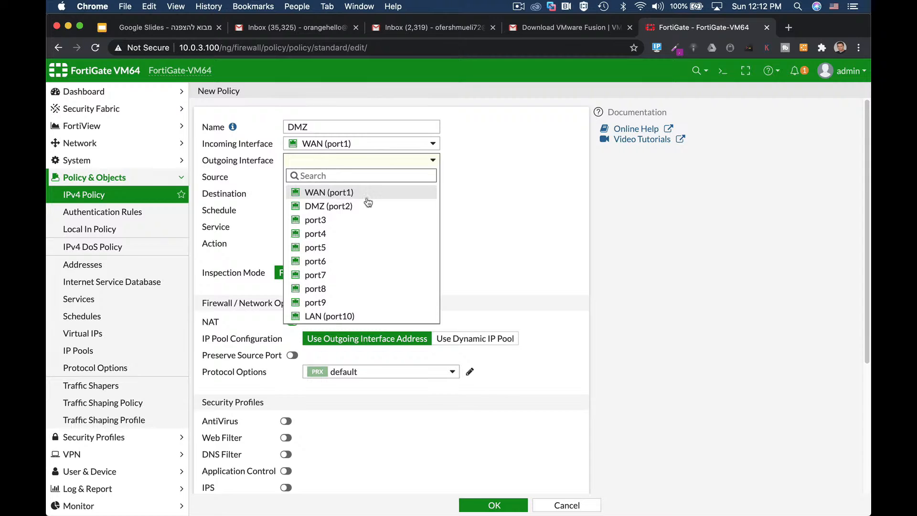
{"action": "left_click", "coordinate": [340, 206]}
Step: Set both the source and the destination of the DMZ policy to the all address
{"action": "left_click", "coordinate": [343, 179]}
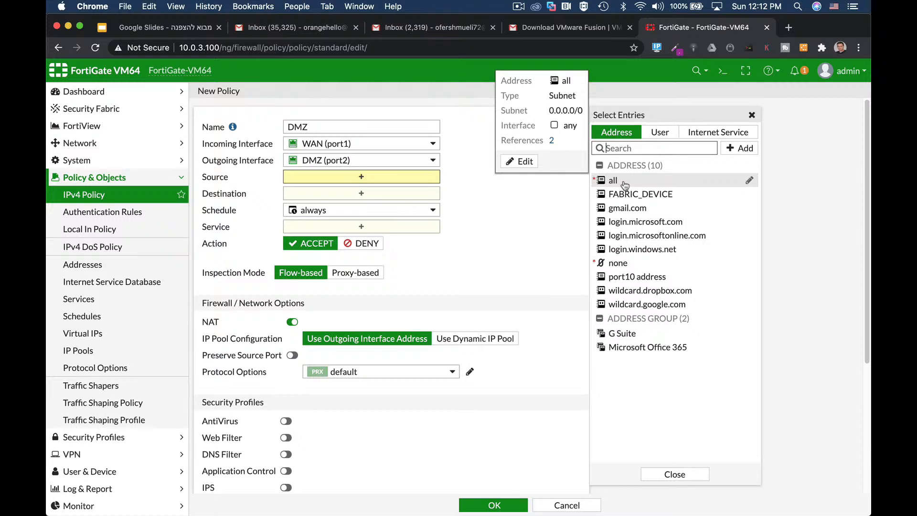
{"action": "left_click", "coordinate": [624, 183]}
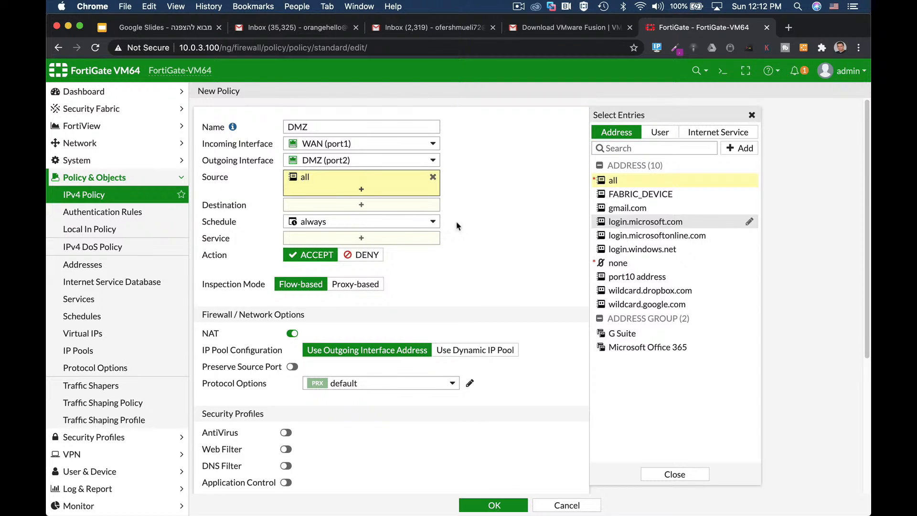
{"action": "left_click", "coordinate": [379, 209]}
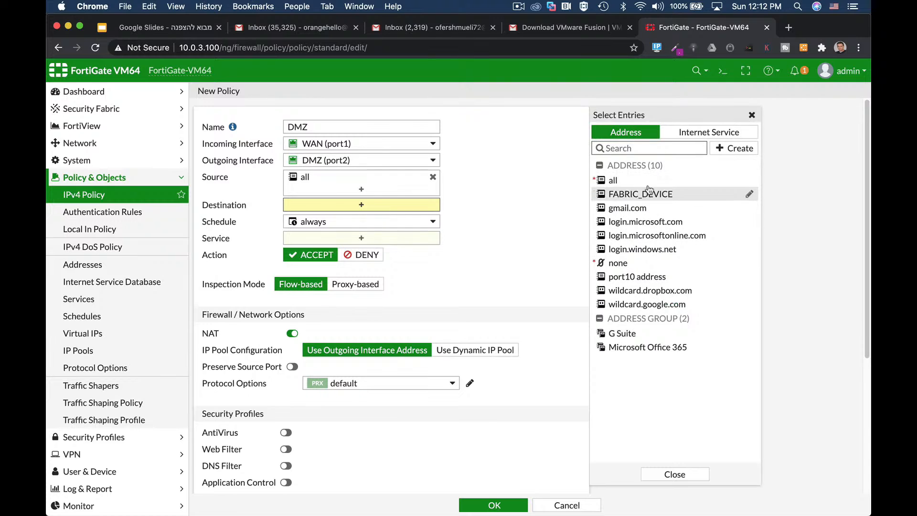
{"action": "left_click", "coordinate": [626, 183]}
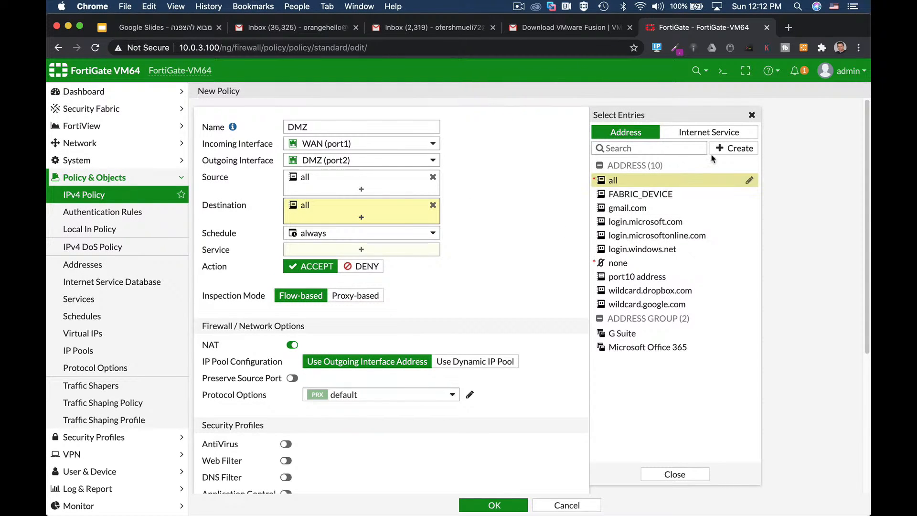
Step: Create a subnet address named web-server with the server's IP and make it the DMZ policy's destination
{"action": "left_click", "coordinate": [726, 149]}
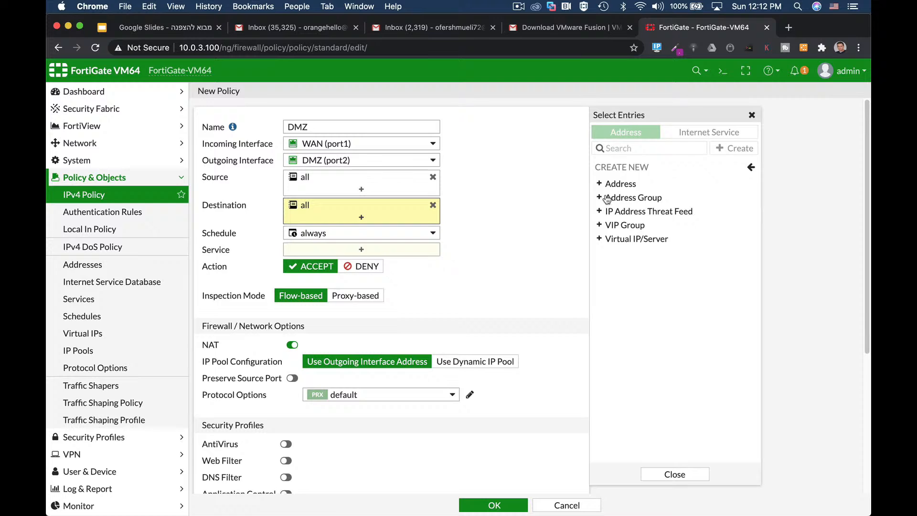
{"action": "left_click", "coordinate": [655, 180]}
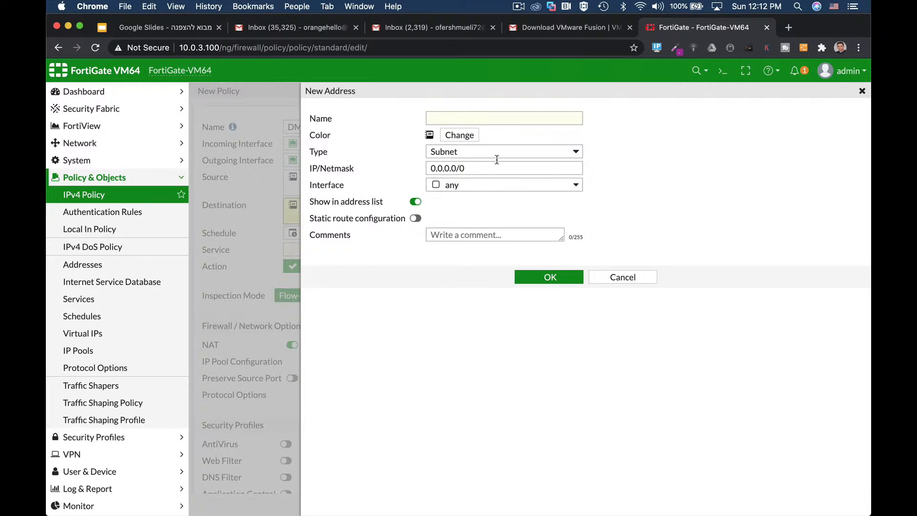
{"action": "left_click", "coordinate": [468, 122]}
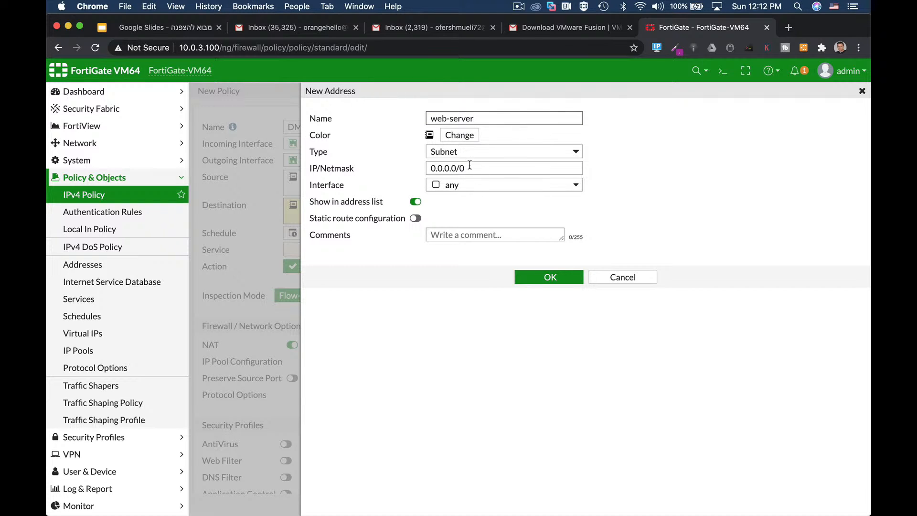
{"action": "left_click_drag", "start_coordinate": [469, 166], "coordinate": [409, 176]}
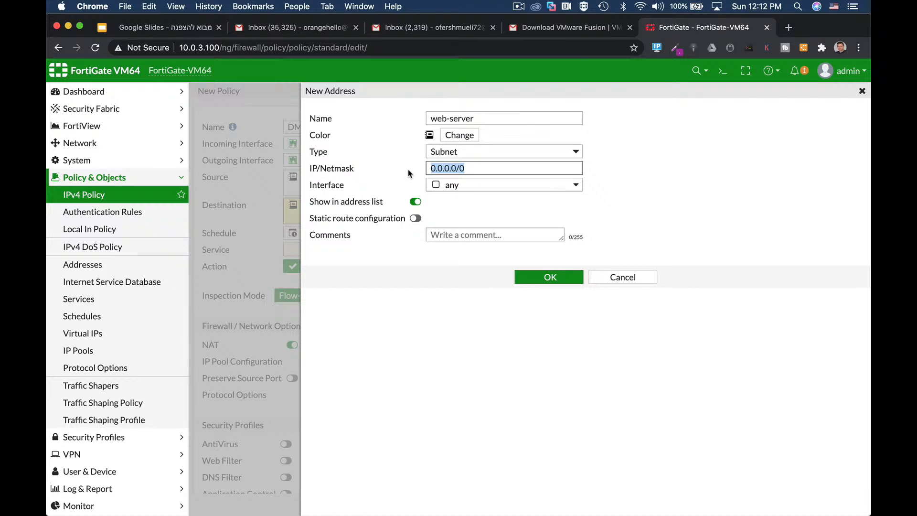
{"action": "type", "text": "10"}
{"action": "left_click", "coordinate": [548, 277]}
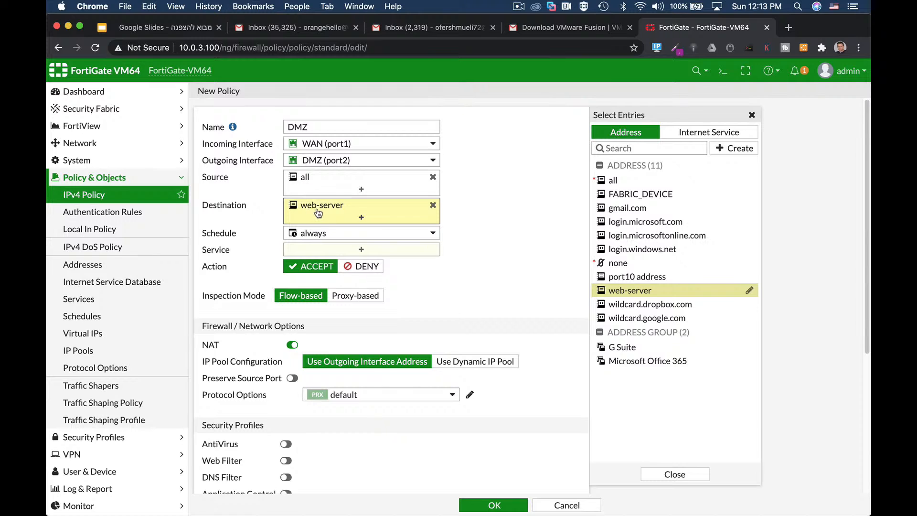
Step: Search the services for http and allow HTTP and HTTPS in the DMZ policy
{"action": "left_click", "coordinate": [308, 249]}
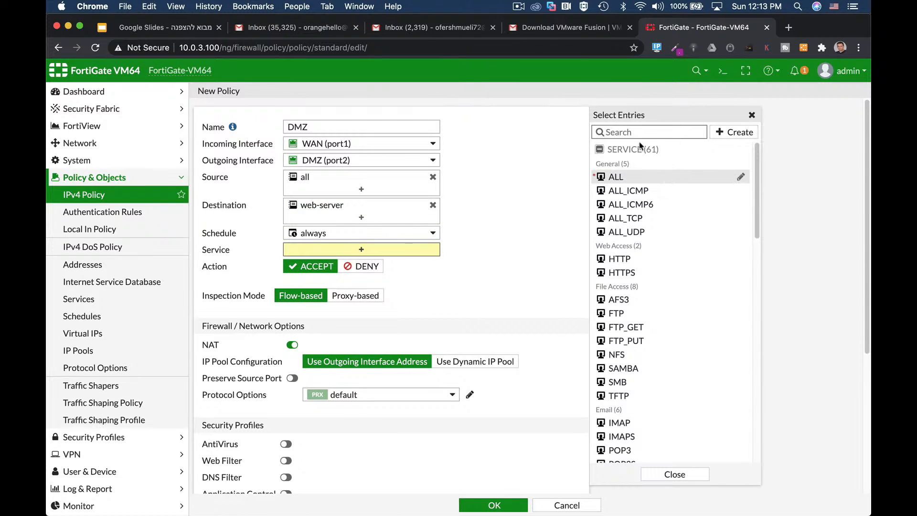
{"action": "type", "text": "http"}
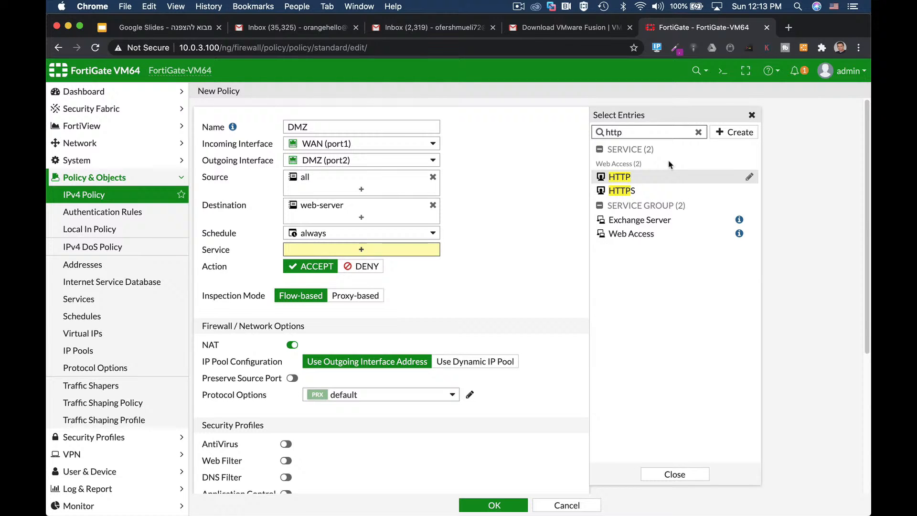
{"action": "left_click", "coordinate": [644, 178]}
{"action": "left_click", "coordinate": [637, 191]}
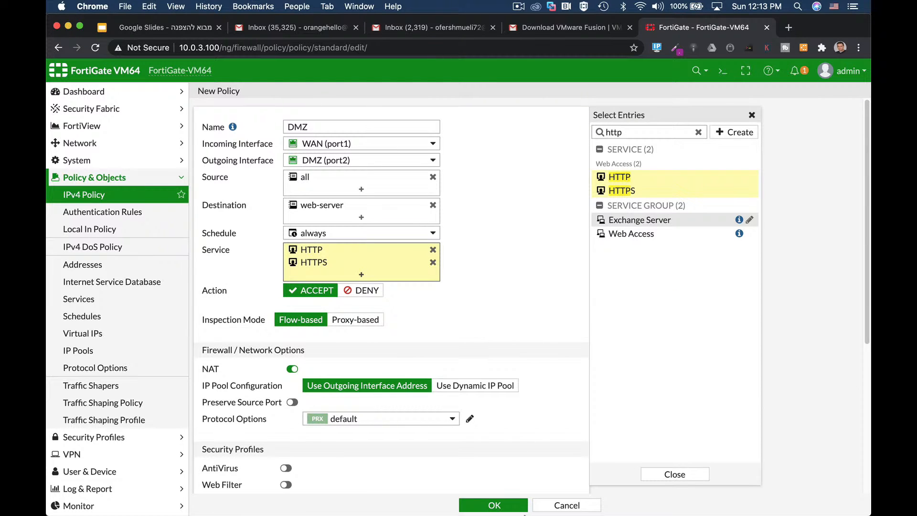
Step: Set the DMZ policy to log all sessions of allowed traffic and save the policy
{"action": "scroll", "coordinate": [527, 372], "scroll_direction": "down", "scroll_amount": 5}
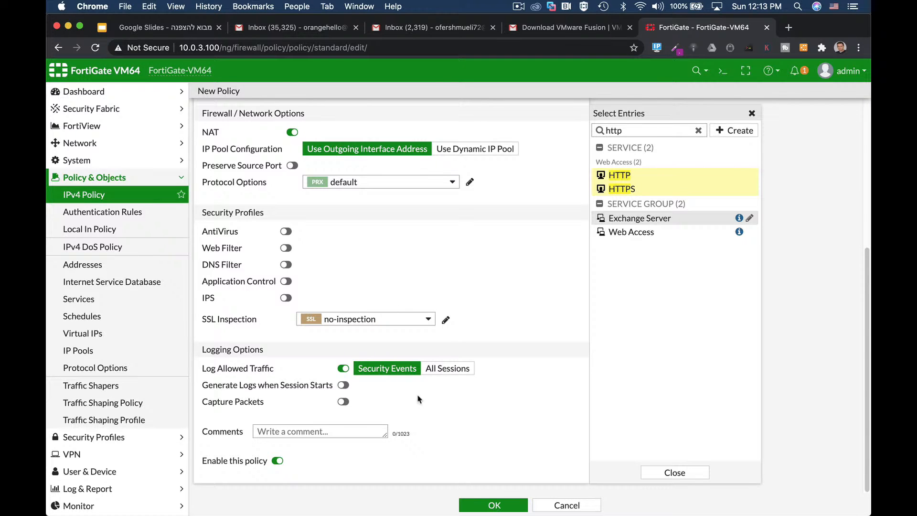
{"action": "left_click", "coordinate": [436, 368]}
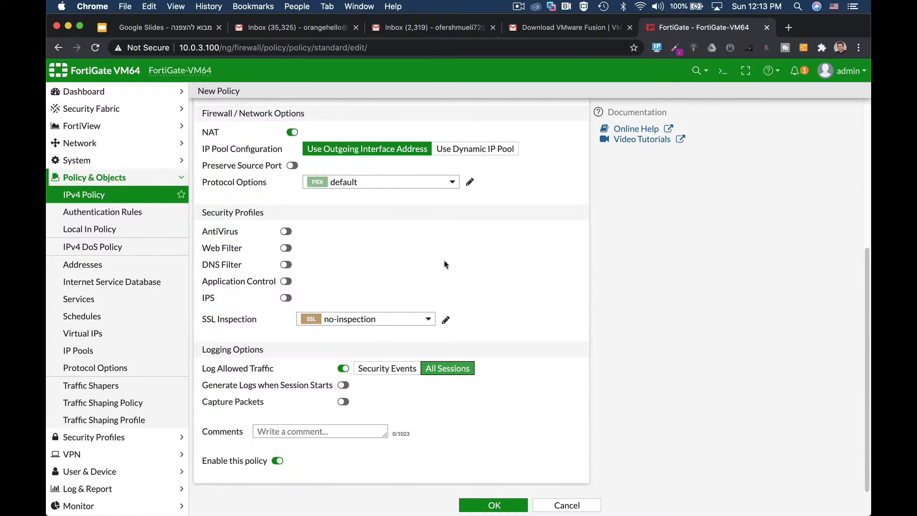
{"action": "left_click", "coordinate": [493, 505]}
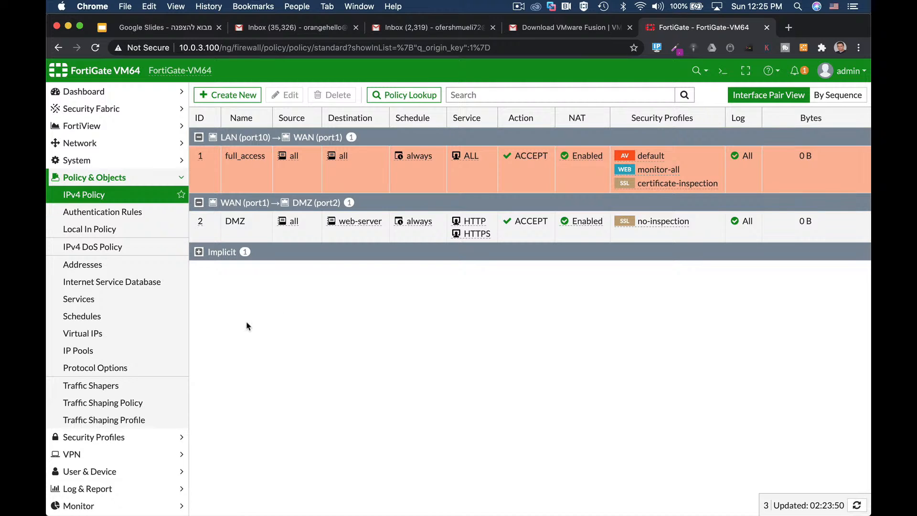
Step: Look through the existing AntiVirus, Web Filter, DNS Filter and Application Control security profiles
{"action": "left_click", "coordinate": [122, 438]}
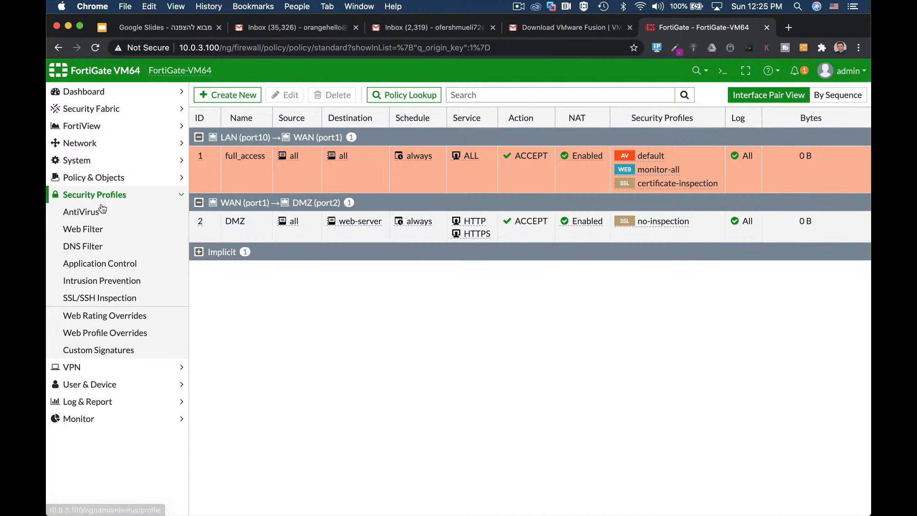
{"action": "left_click", "coordinate": [102, 210]}
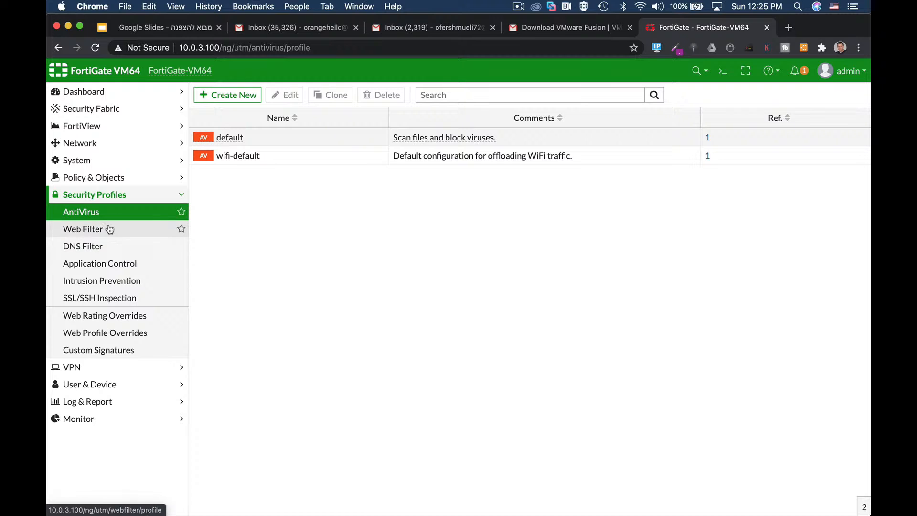
{"action": "left_click", "coordinate": [102, 233]}
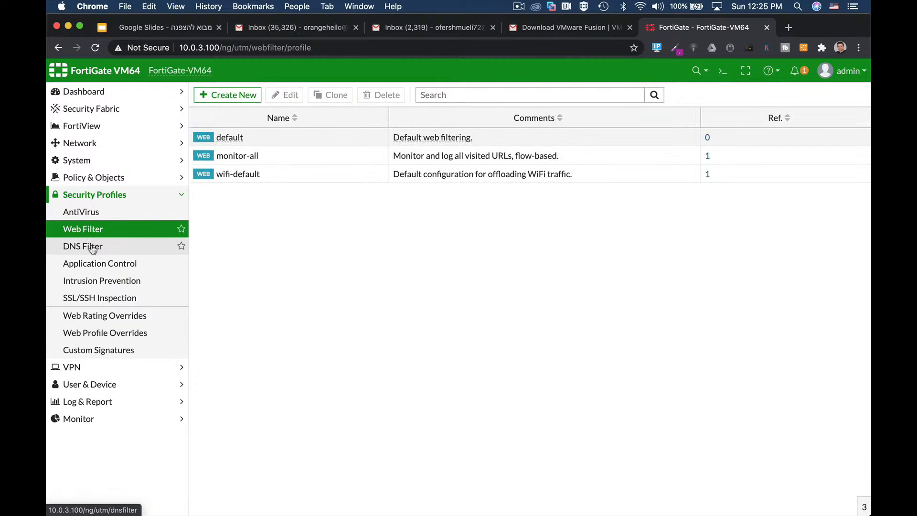
{"action": "left_click", "coordinate": [93, 248]}
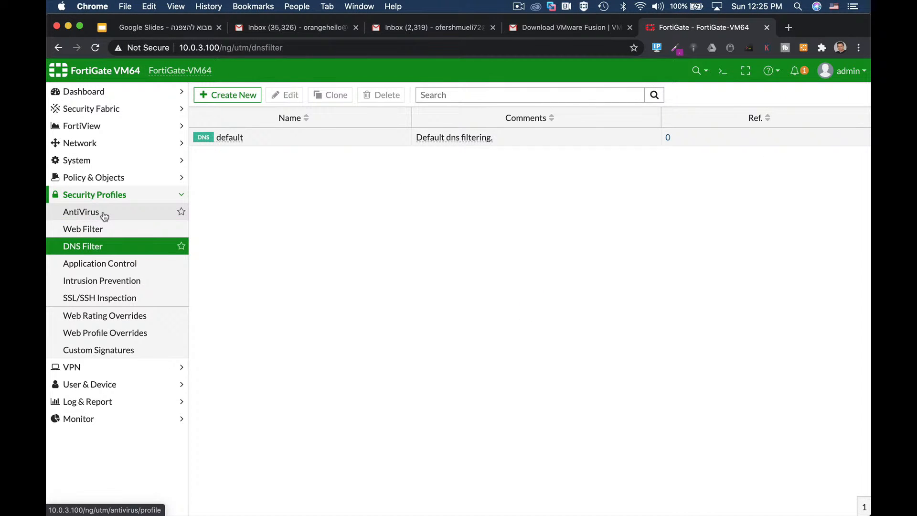
{"action": "left_click", "coordinate": [103, 230]}
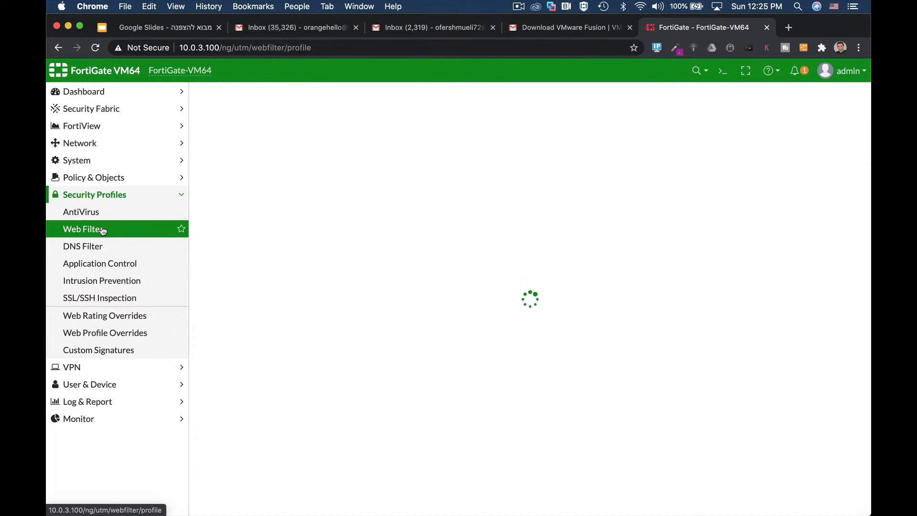
{"action": "left_click", "coordinate": [101, 262]}
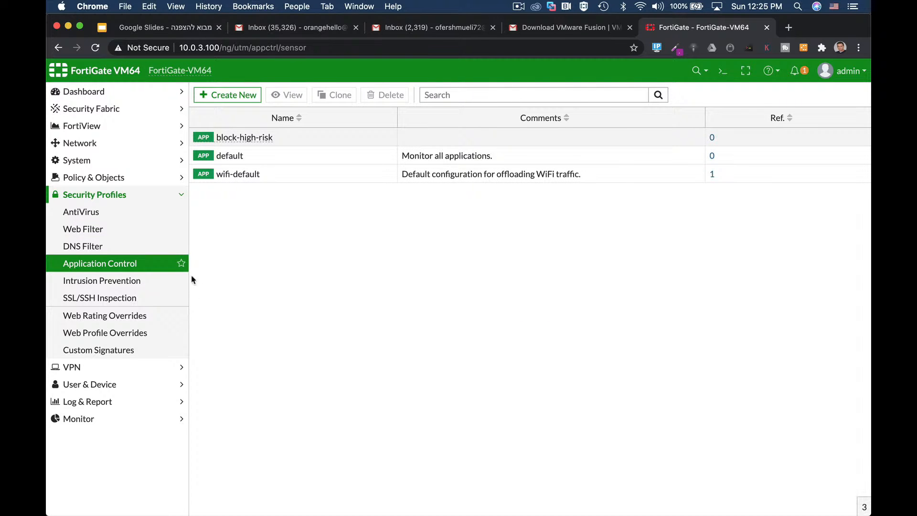
Step: Examine the categories, overrides and options of a new application sensor, and cancel without creating it
{"action": "left_click", "coordinate": [246, 95]}
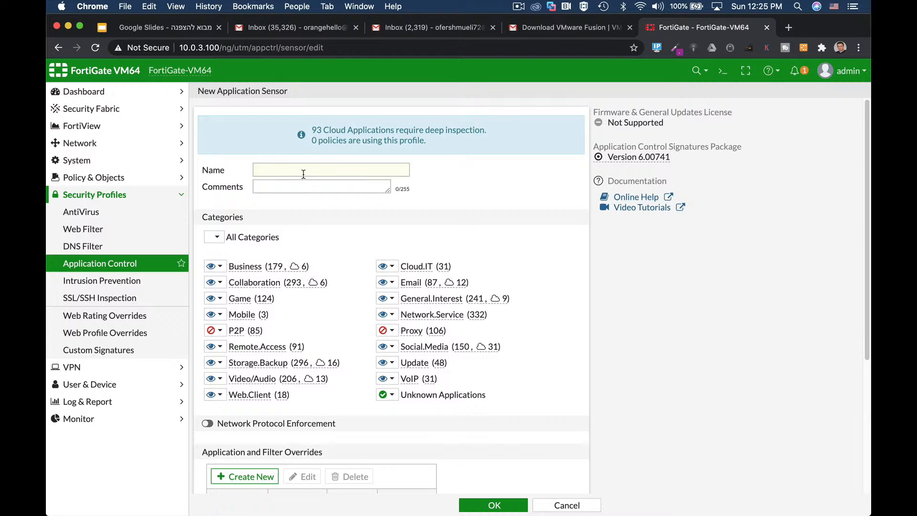
{"action": "scroll", "coordinate": [413, 364], "scroll_direction": "down", "scroll_amount": 2}
{"action": "scroll", "coordinate": [414, 364], "scroll_direction": "down", "scroll_amount": 2}
{"action": "left_click", "coordinate": [567, 505]}
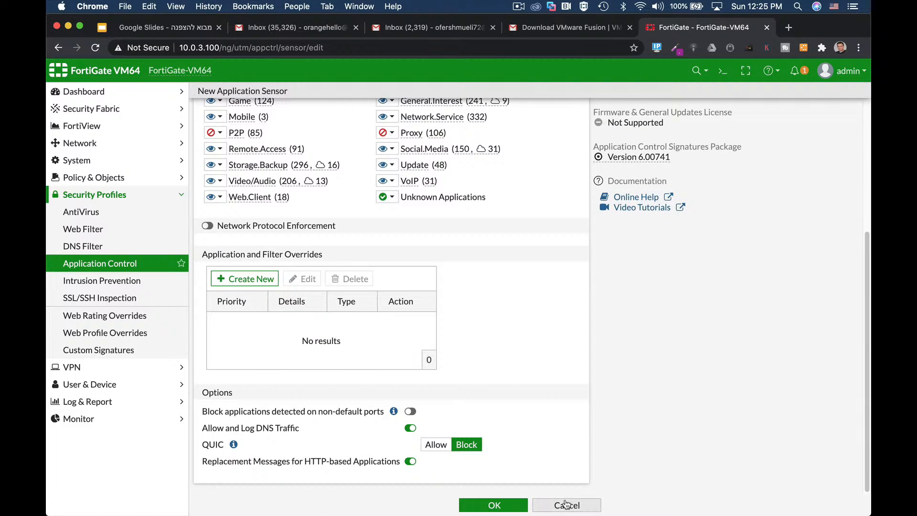
Step: Return to the list of IPv4 policies
{"action": "left_click", "coordinate": [80, 184]}
{"action": "left_click", "coordinate": [82, 195]}
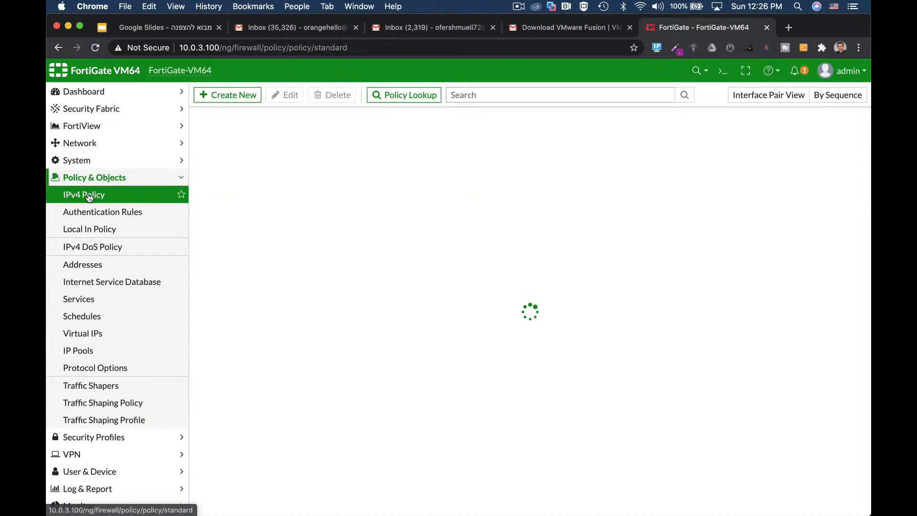
Step: Open the full_access policy for editing and check which AntiVirus profiles can be assigned to it
{"action": "left_click", "coordinate": [285, 95]}
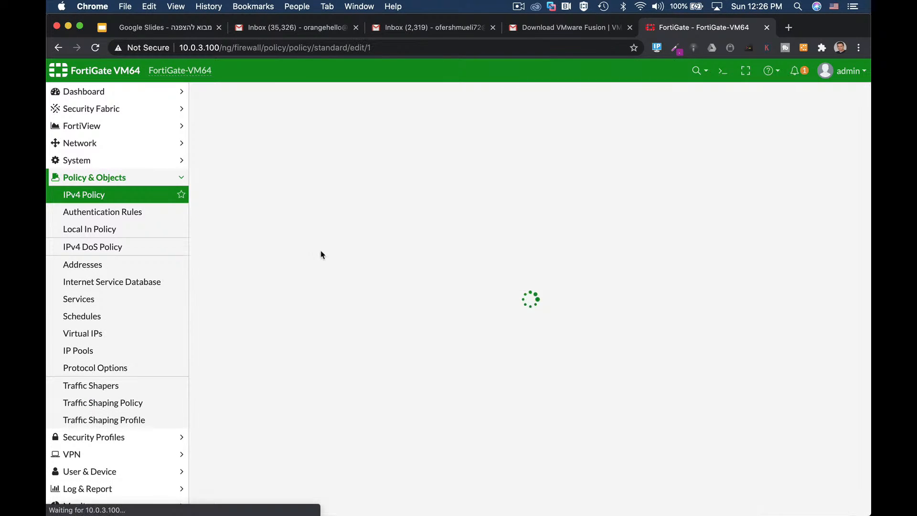
{"action": "scroll", "coordinate": [540, 332], "scroll_direction": "down", "scroll_amount": 5}
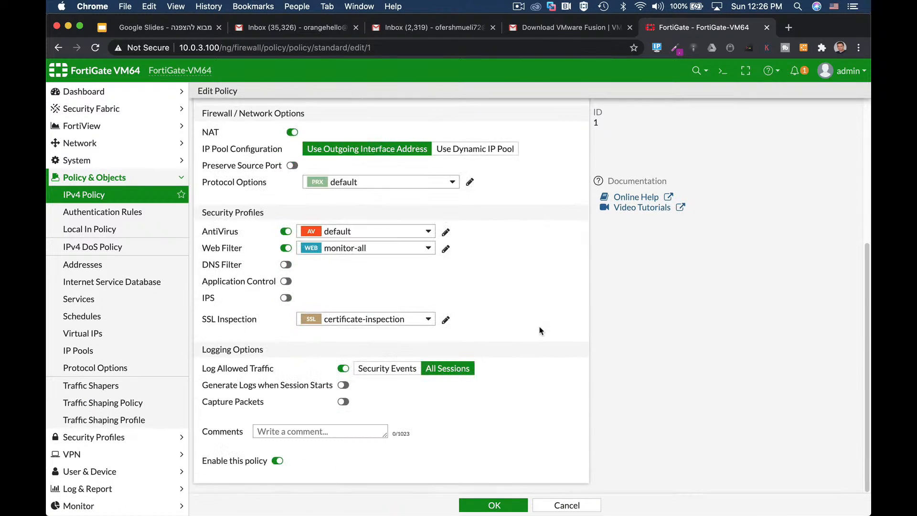
{"action": "left_click", "coordinate": [336, 233]}
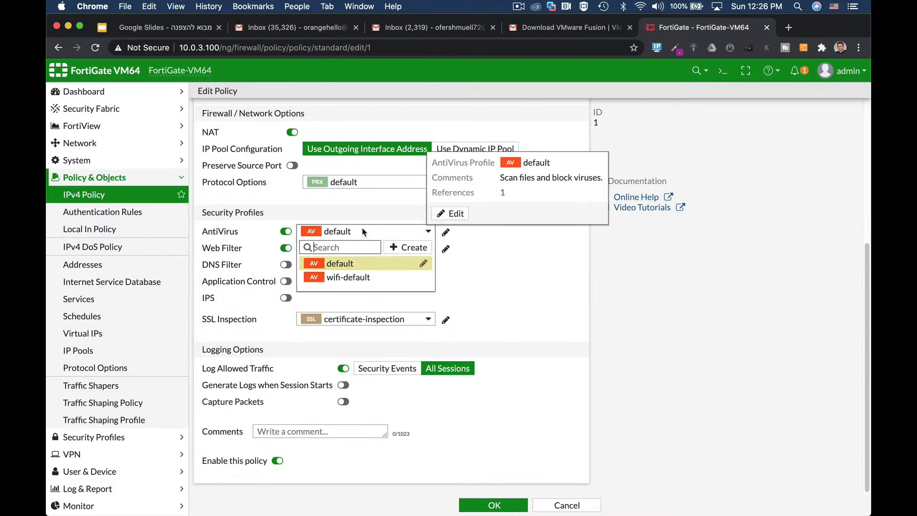
{"action": "left_click", "coordinate": [474, 229]}
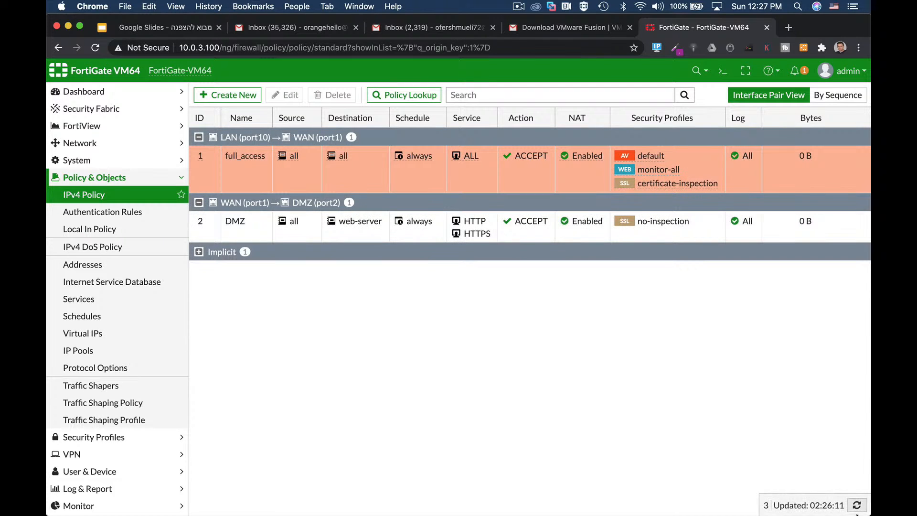
Step: Review the system settings, covering system time, administration ports, idle timeout, WiFi certificates, password policy and view settings
{"action": "left_click", "coordinate": [116, 162]}
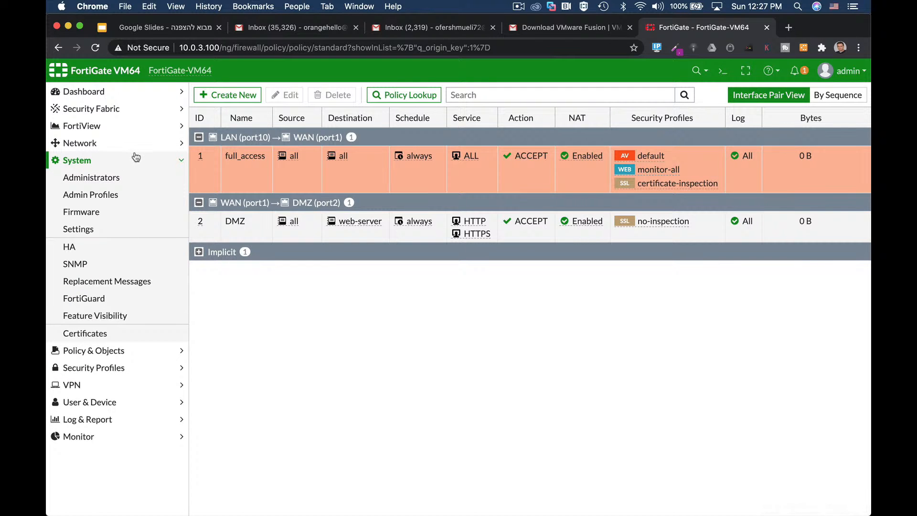
{"action": "left_click", "coordinate": [98, 231]}
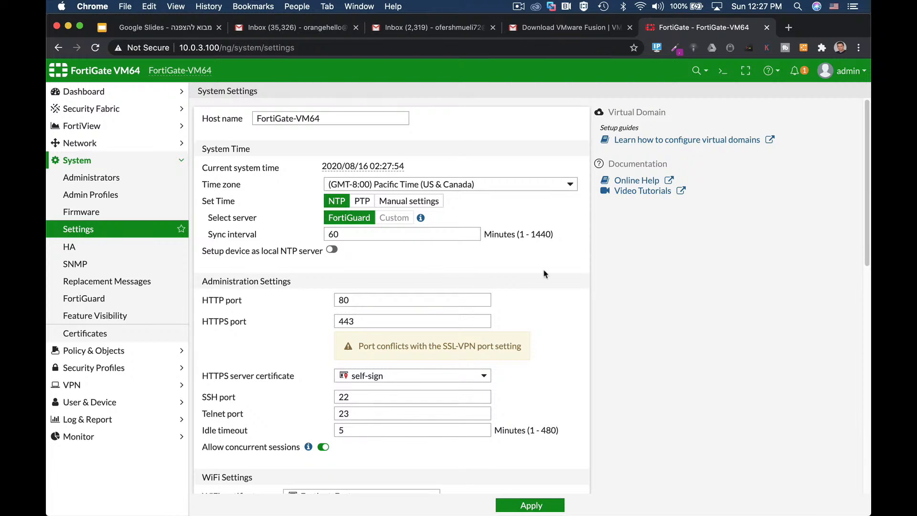
{"action": "scroll", "coordinate": [555, 286], "scroll_direction": "down", "scroll_amount": 3}
{"action": "scroll", "coordinate": [556, 286], "scroll_direction": "down", "scroll_amount": 1}
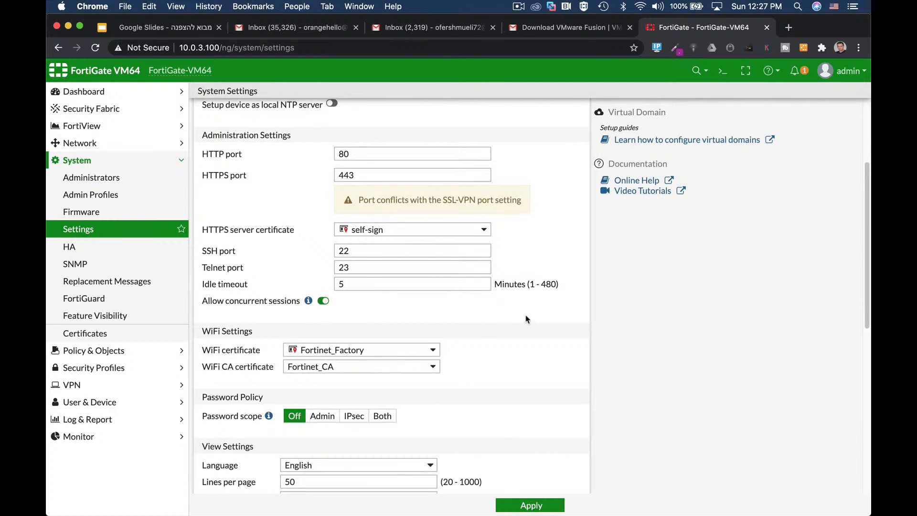
{"action": "scroll", "coordinate": [528, 319], "scroll_direction": "down", "scroll_amount": 1}
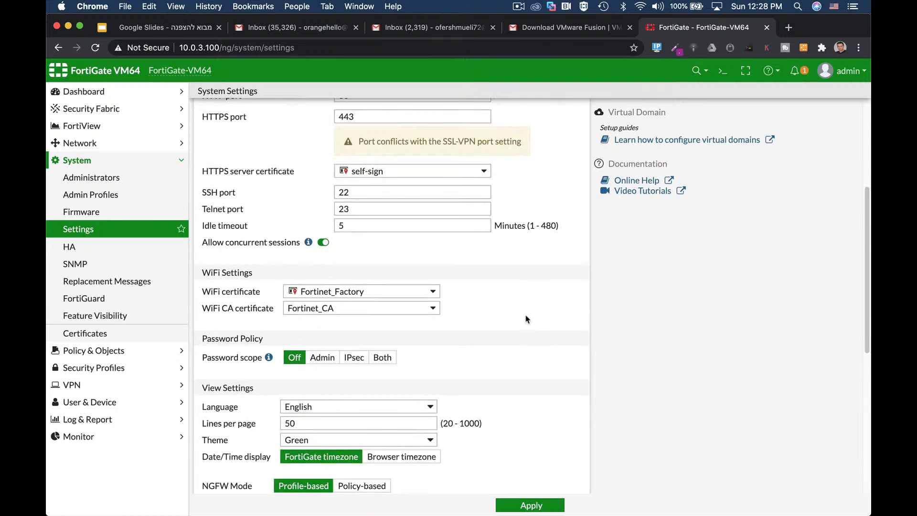
{"action": "scroll", "coordinate": [526, 319], "scroll_direction": "down", "scroll_amount": 1}
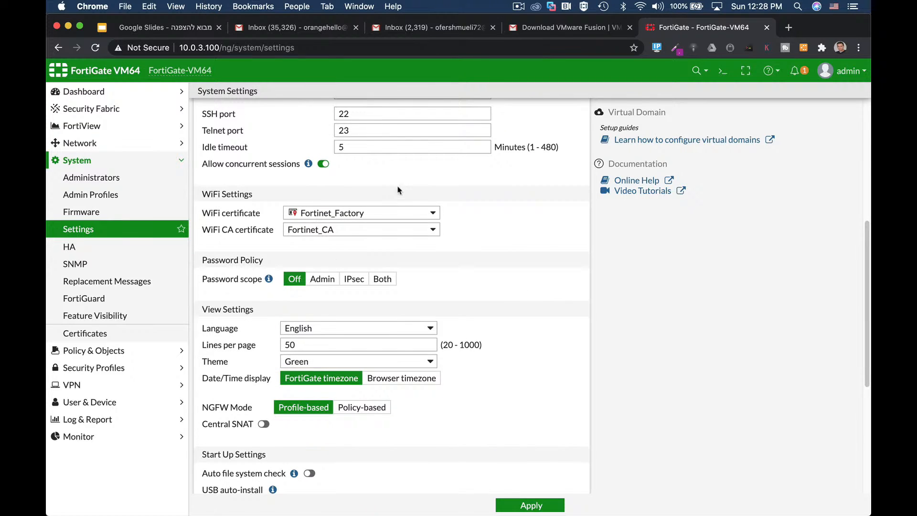
{"action": "left_click_drag", "start_coordinate": [345, 146], "coordinate": [326, 153]}
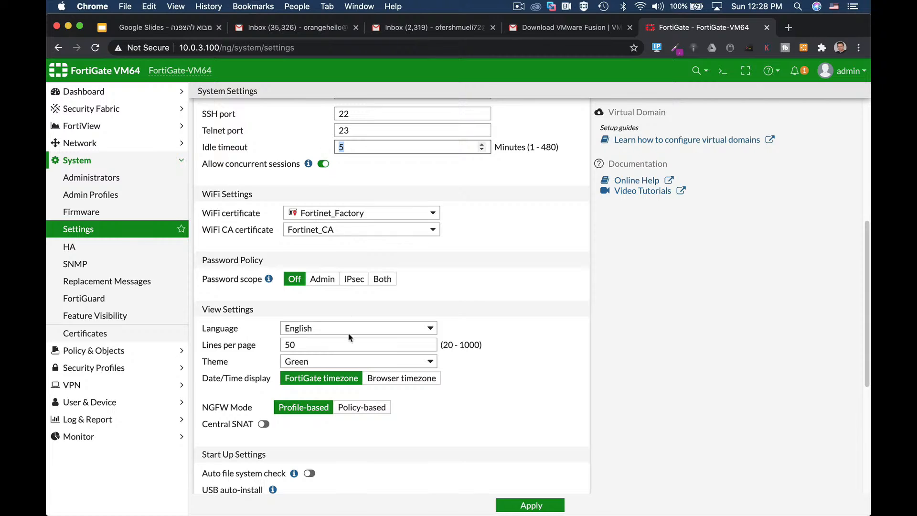
Step: Try the Neutrino theme in the view settings and switch the theme to Blue
{"action": "left_click", "coordinate": [331, 361]}
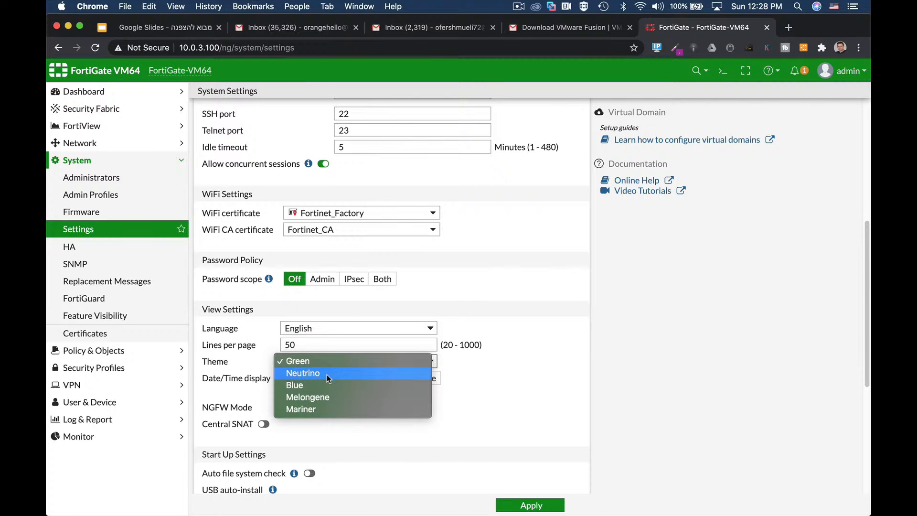
{"action": "left_click", "coordinate": [326, 374]}
{"action": "left_click", "coordinate": [332, 361]}
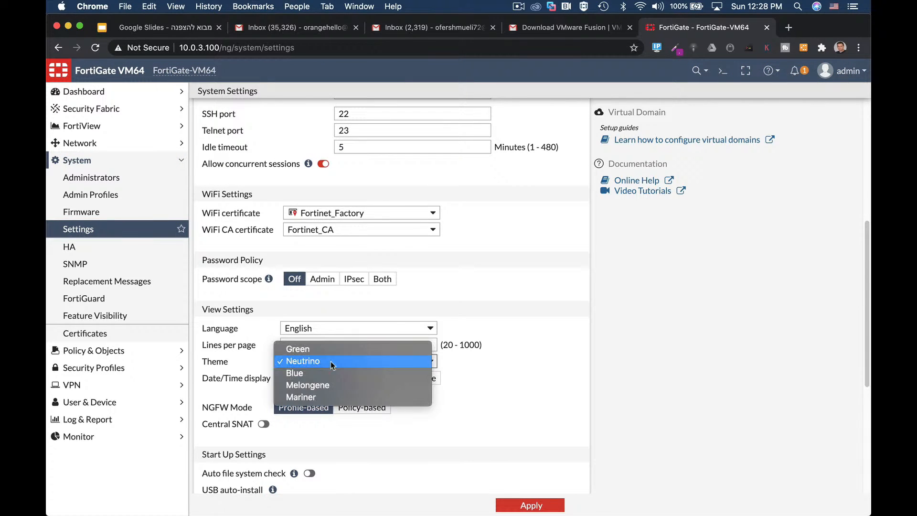
{"action": "left_click", "coordinate": [325, 372]}
{"action": "scroll", "coordinate": [511, 387], "scroll_direction": "down", "scroll_amount": 5}
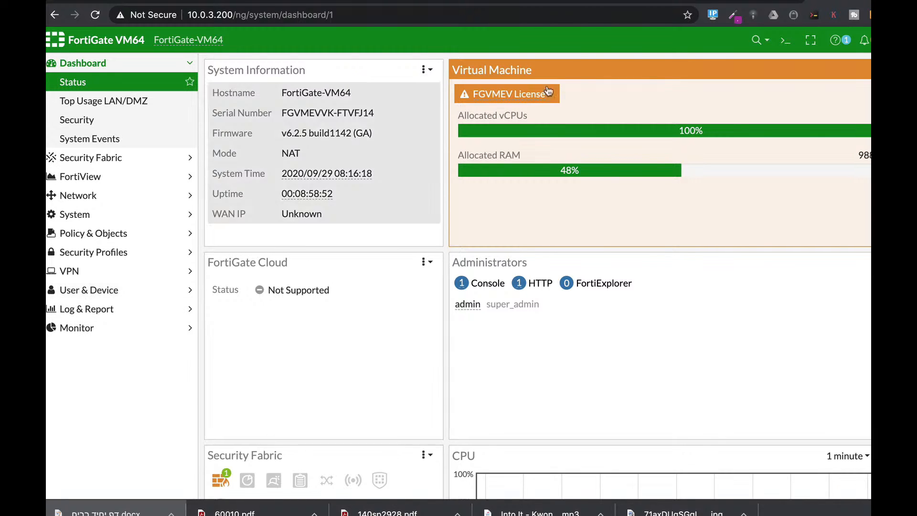
Step: Run "diag sys top 3 10 3" in the CLI console and examine the CPU usage of the listed processes
{"action": "left_click", "coordinate": [785, 40]}
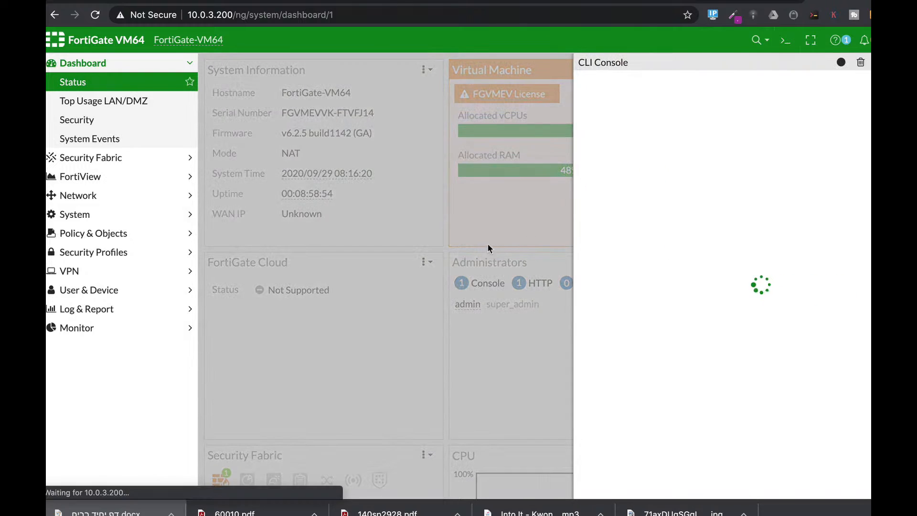
{"action": "type", "text": "d"}
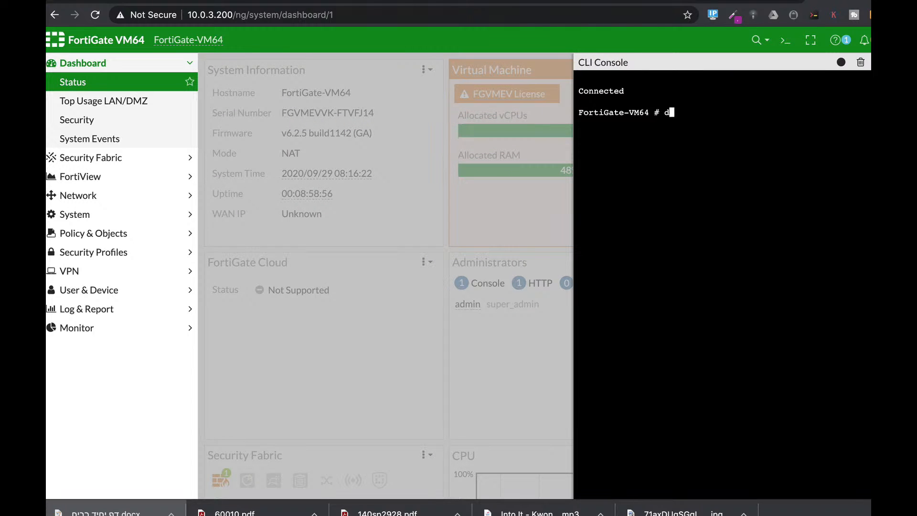
{"action": "type", "text": "iag sys top"}
{"action": "type", "text": "3"}
{"action": "type", "text": "10"}
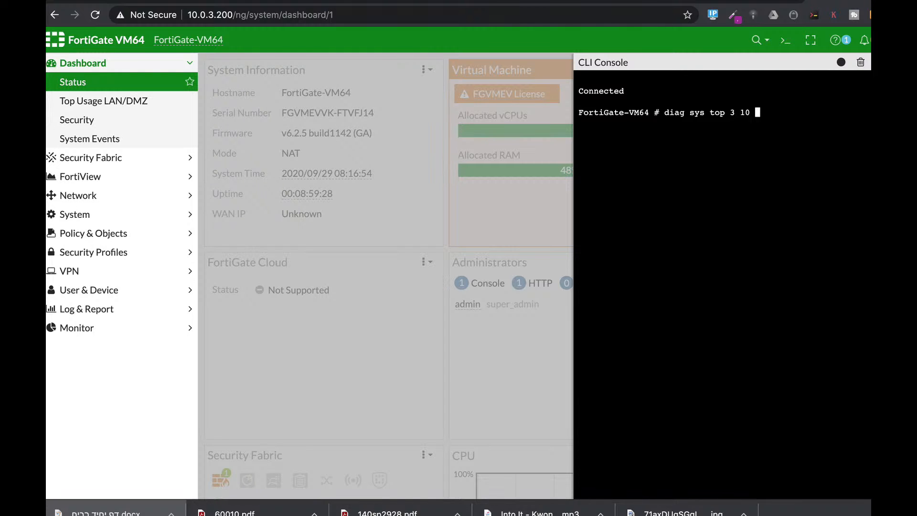
{"action": "type", "text": "3"}
{"action": "key", "text": "Return"}
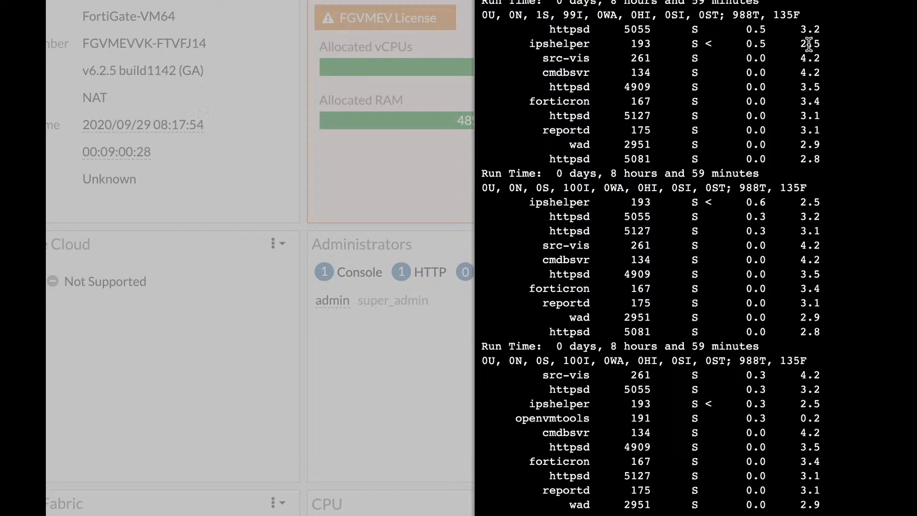
{"action": "left_click_drag", "start_coordinate": [745, 29], "coordinate": [758, 93]}
{"action": "left_click", "coordinate": [765, 30]}
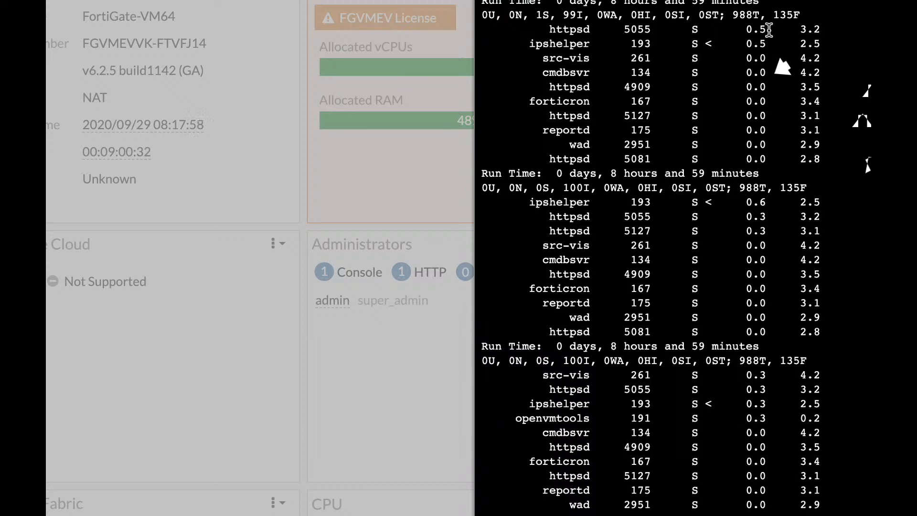
{"action": "left_click_drag", "start_coordinate": [767, 29], "coordinate": [751, 81]}
{"action": "left_click", "coordinate": [754, 28]}
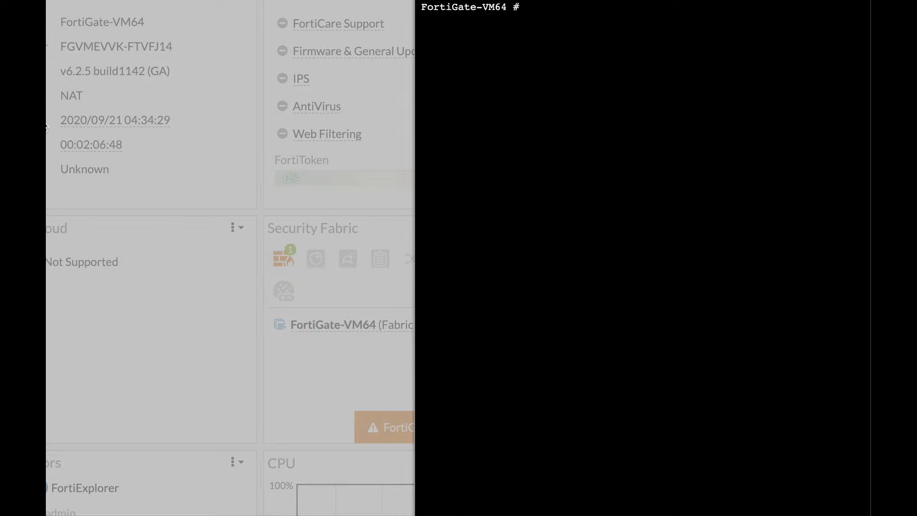
Step: Run "get system status" through to its end and examine the firmware build, operation mode, HA mode and log hard disk entries
{"action": "type", "text": "get system "}
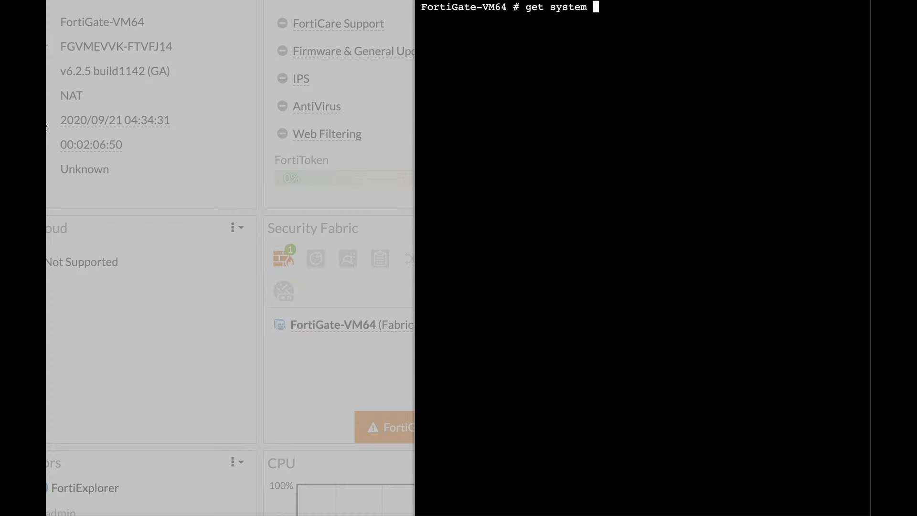
{"action": "type", "text": "status"}
{"action": "key", "text": "Return"}
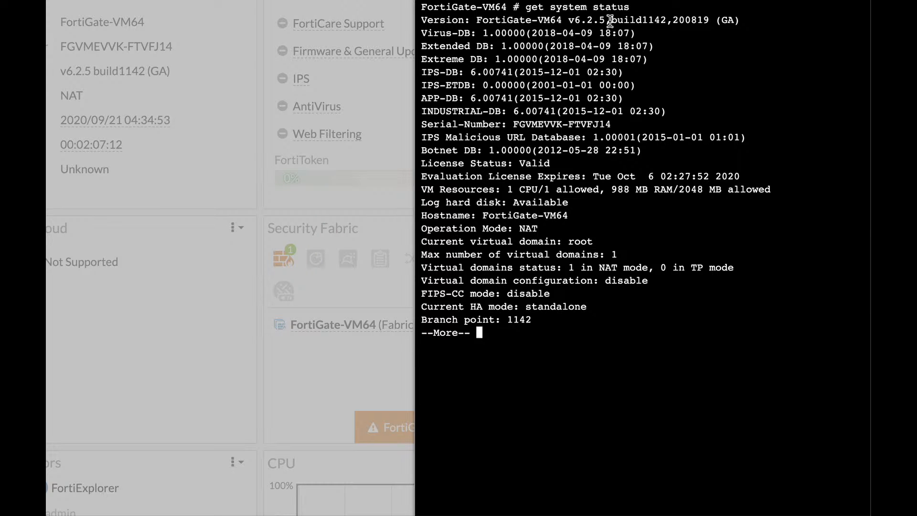
{"action": "left_click_drag", "start_coordinate": [611, 19], "coordinate": [677, 19]}
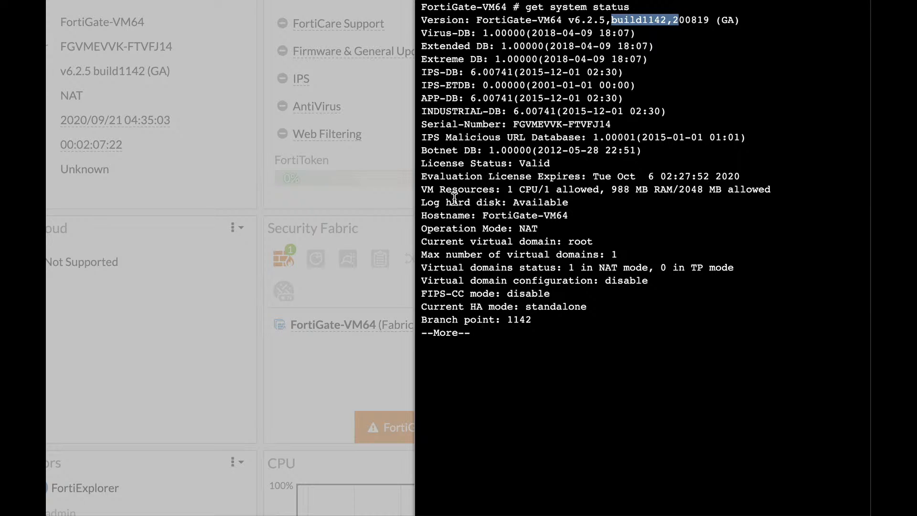
{"action": "key", "text": "space"}
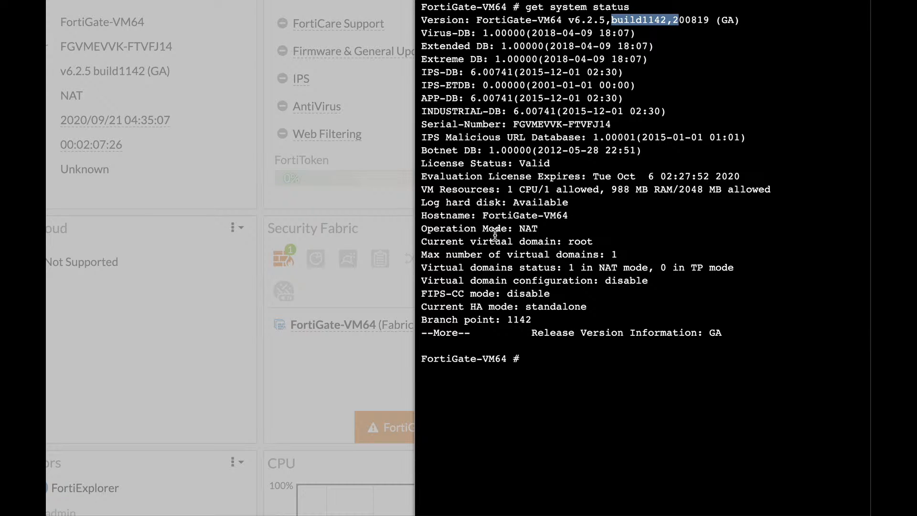
{"action": "left_click", "coordinate": [537, 233]}
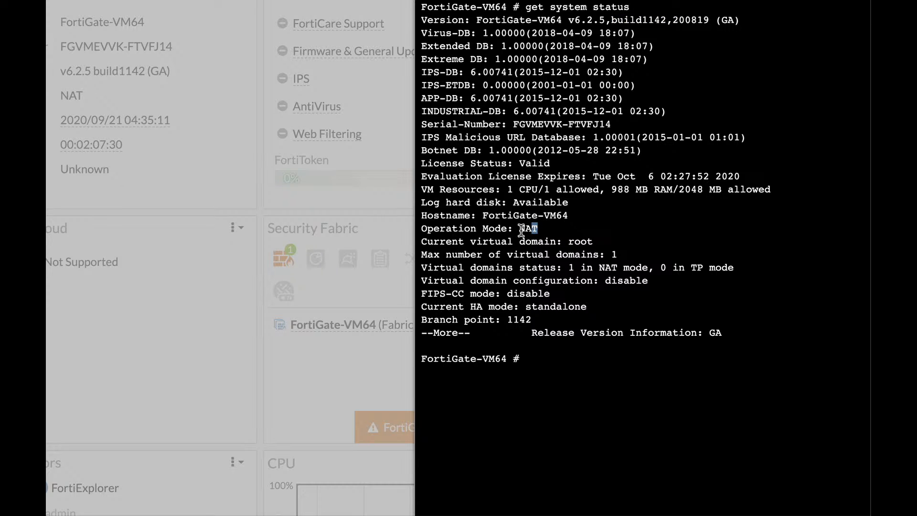
{"action": "left_click_drag", "start_coordinate": [518, 233], "coordinate": [537, 233]}
{"action": "left_click", "coordinate": [474, 304]}
{"action": "left_click_drag", "start_coordinate": [524, 306], "coordinate": [592, 308]}
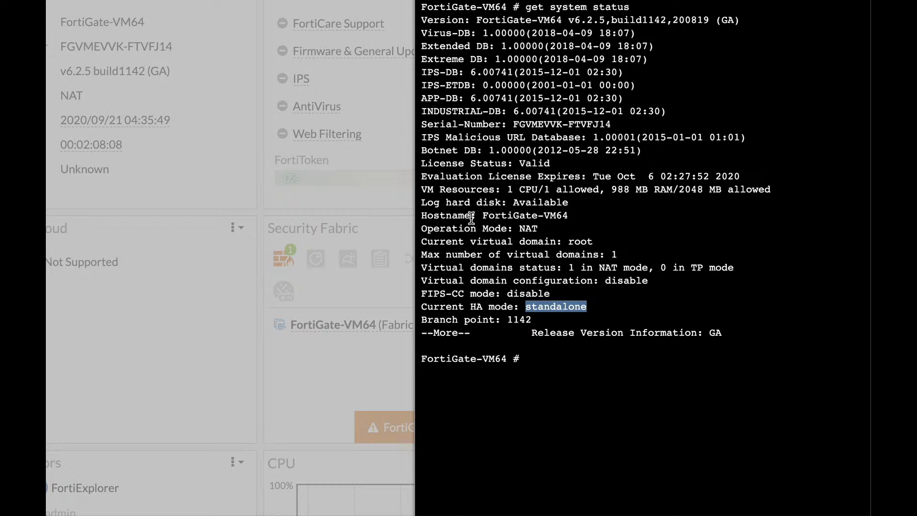
{"action": "left_click", "coordinate": [449, 201]}
{"action": "left_click_drag", "start_coordinate": [448, 201], "coordinate": [497, 202]}
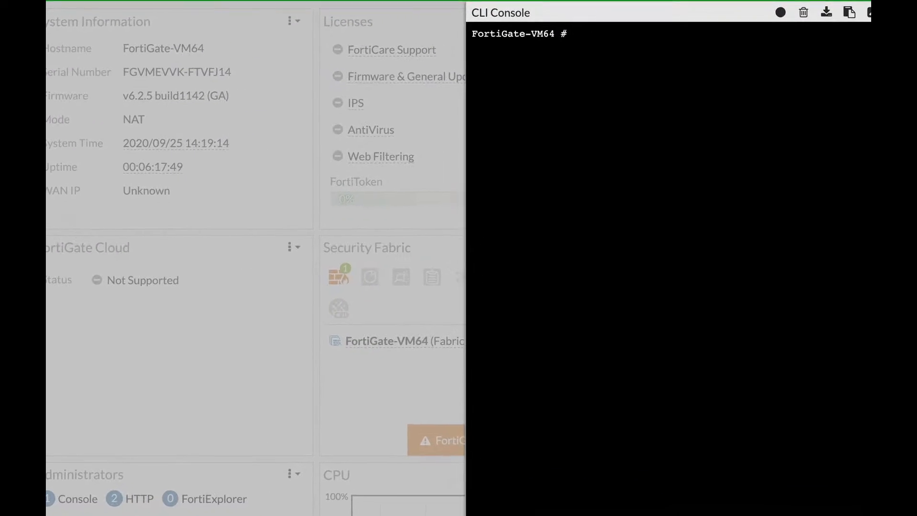
Step: List the available log filter categories with "exe log filter category"
{"action": "type", "text": "exe "}
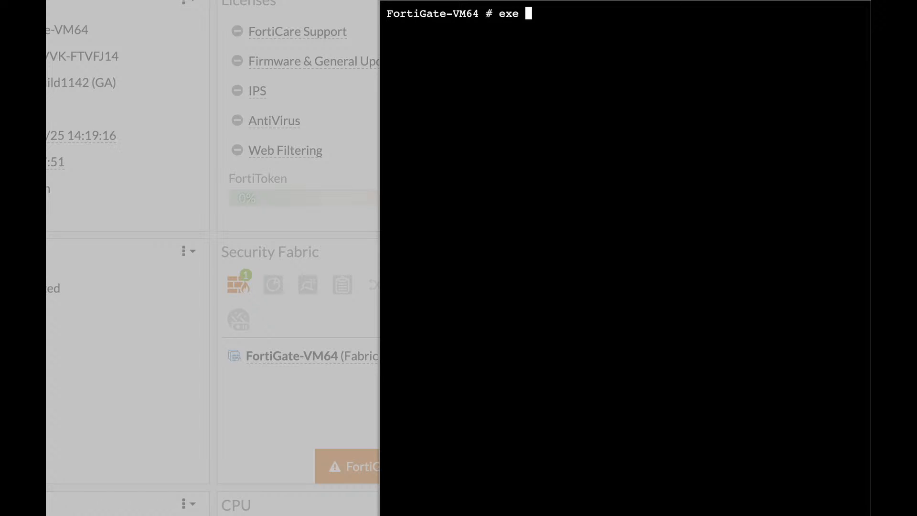
{"action": "type", "text": "lo"}
{"action": "key", "text": "Tab"}
{"action": "type", "text": "fi"}
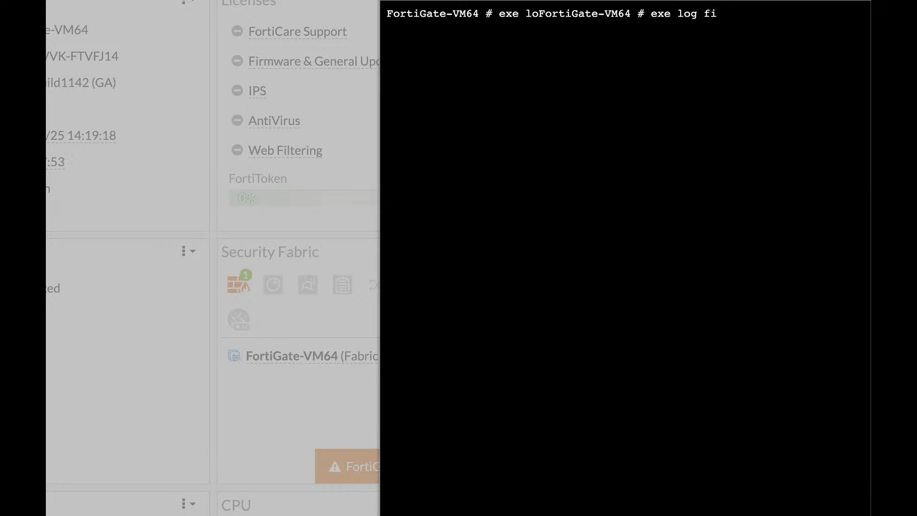
{"action": "type", "text": "lter category"}
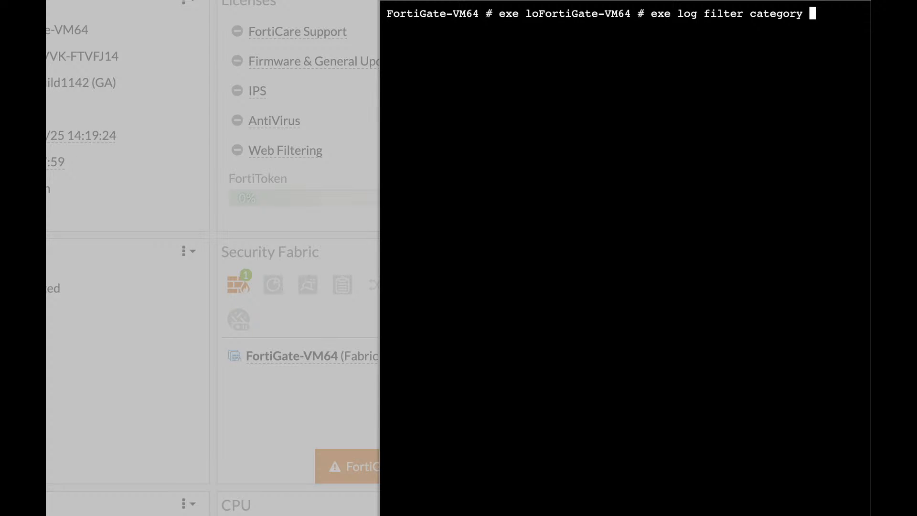
{"action": "key", "text": "Return"}
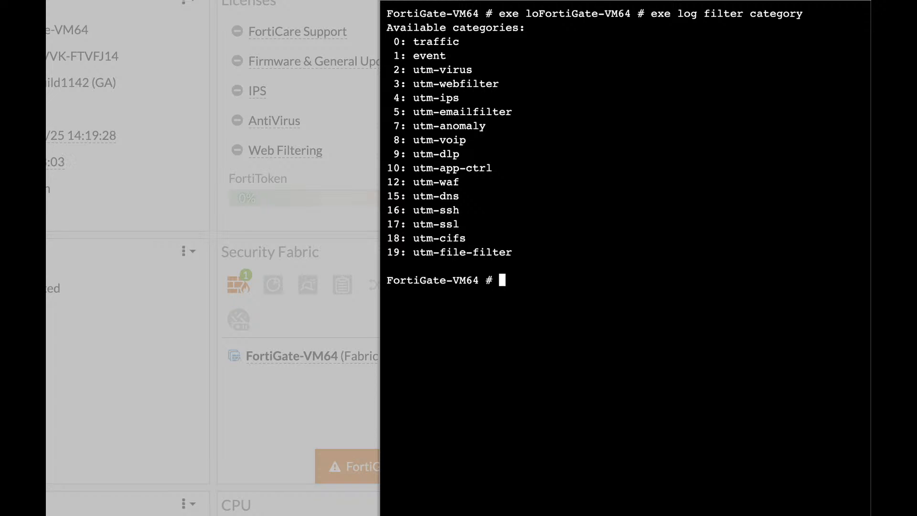
Step: Set the log filter to the event category with "exe log filter category 1"
{"action": "key", "text": "Up"}
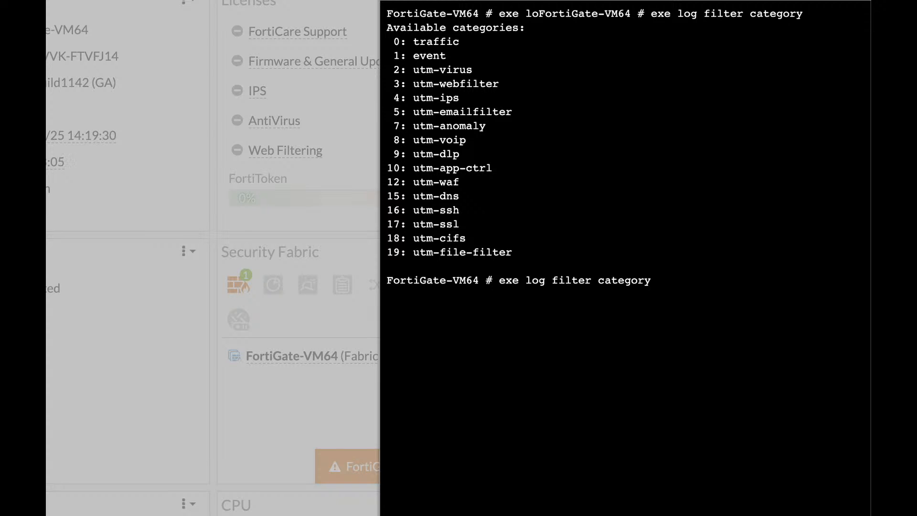
{"action": "type", "text": "1"}
{"action": "key", "text": "Return"}
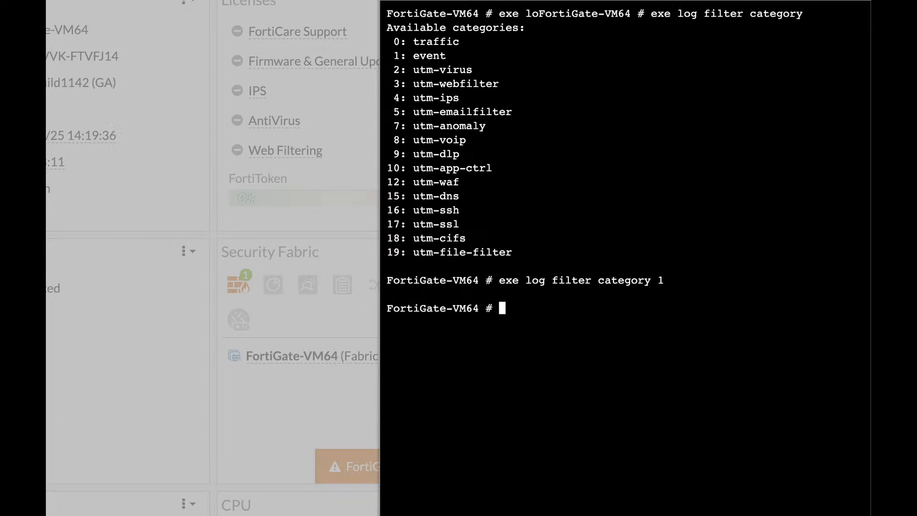
Step: Display the filtered event logs with "exe log display" and repeat the command for the next batch of entries
{"action": "type", "text": "exe log di"}
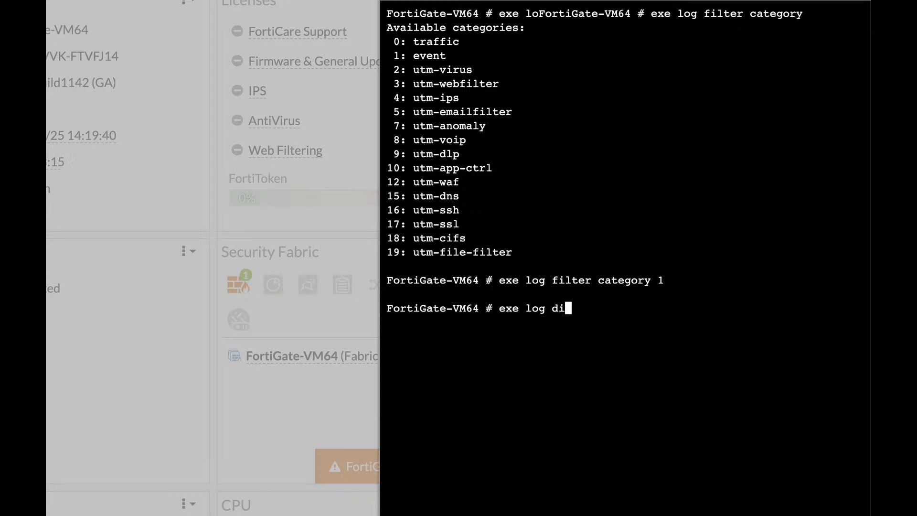
{"action": "type", "text": "splay"}
{"action": "key", "text": "Return"}
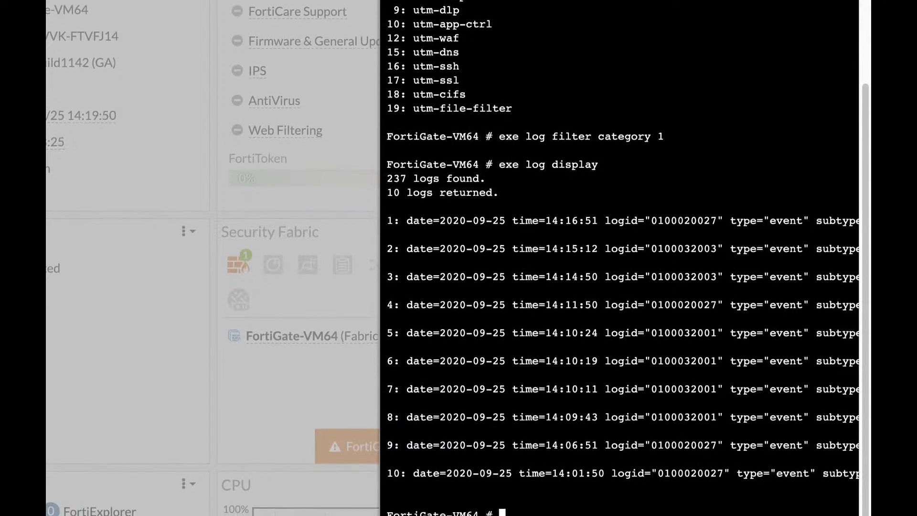
{"action": "key", "text": "Up"}
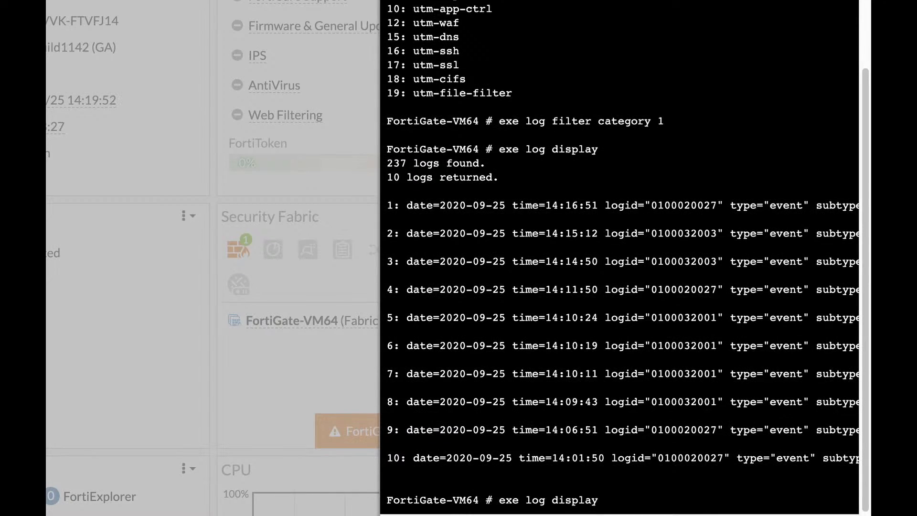
{"action": "key", "text": "Return"}
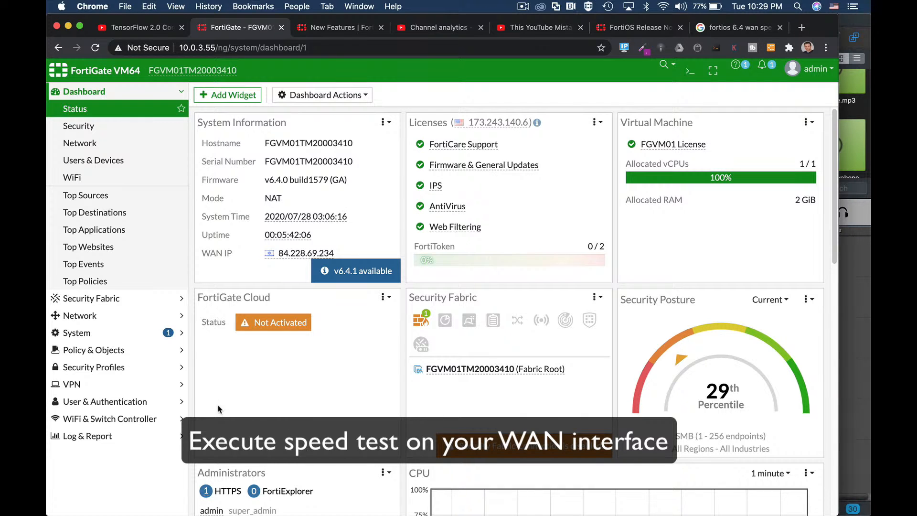
Step: Open the FortiGuard system page and look through the licence and definition versions
{"action": "left_click", "coordinate": [117, 340]}
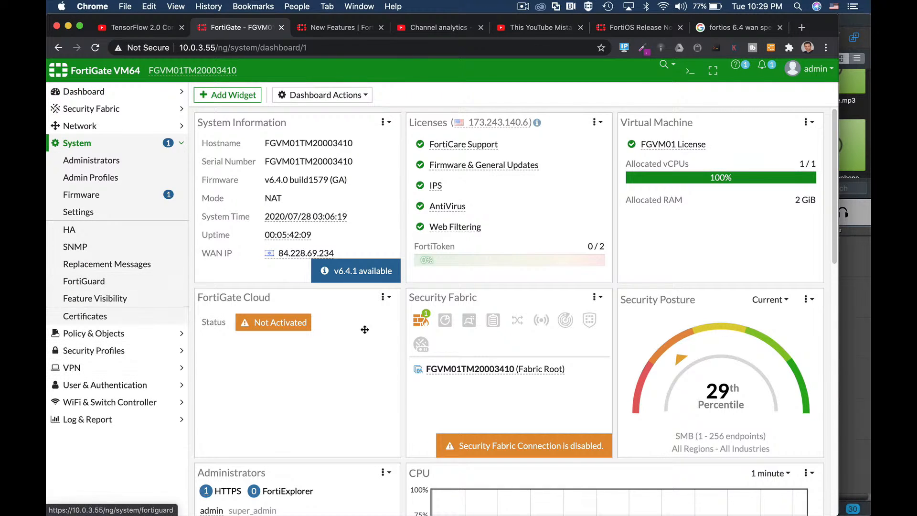
{"action": "left_click", "coordinate": [114, 282]}
{"action": "scroll", "coordinate": [315, 340], "scroll_direction": "down", "scroll_amount": 10}
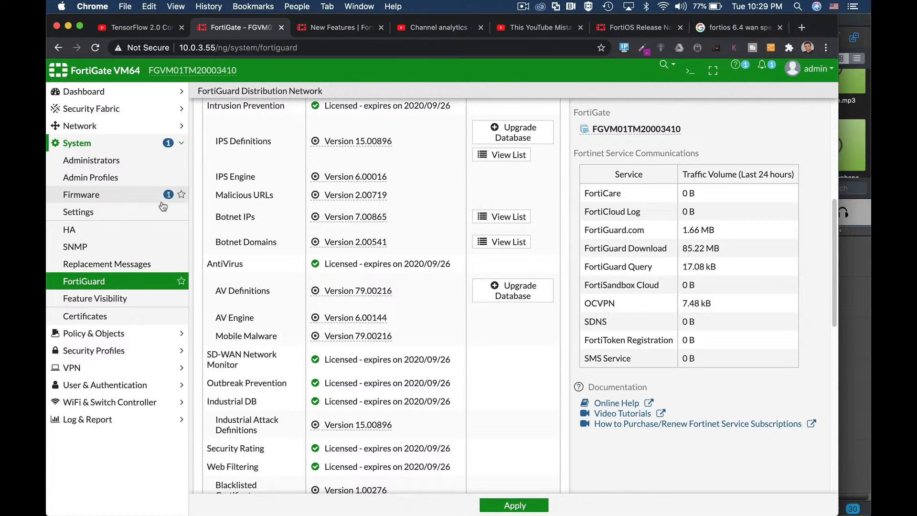
Step: Open the Wan (port1) interface for editing from the network interface list
{"action": "left_click", "coordinate": [109, 127]}
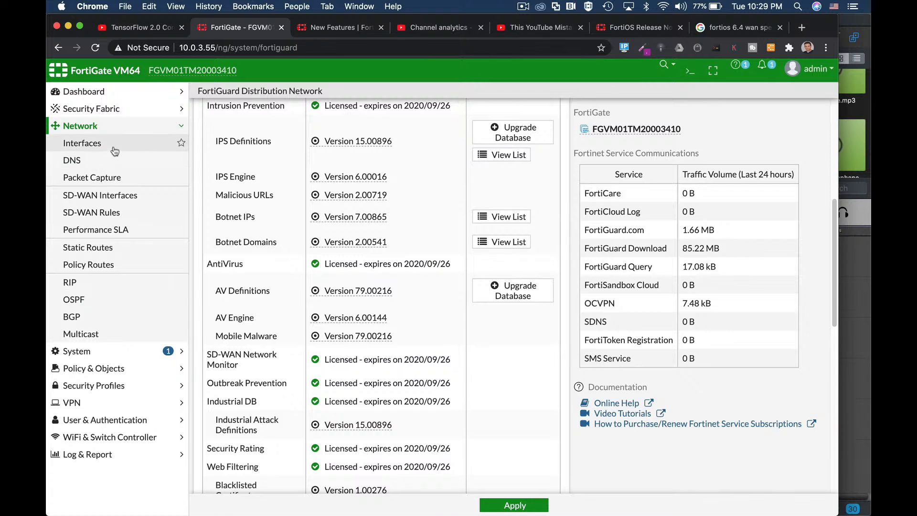
{"action": "left_click", "coordinate": [116, 143]}
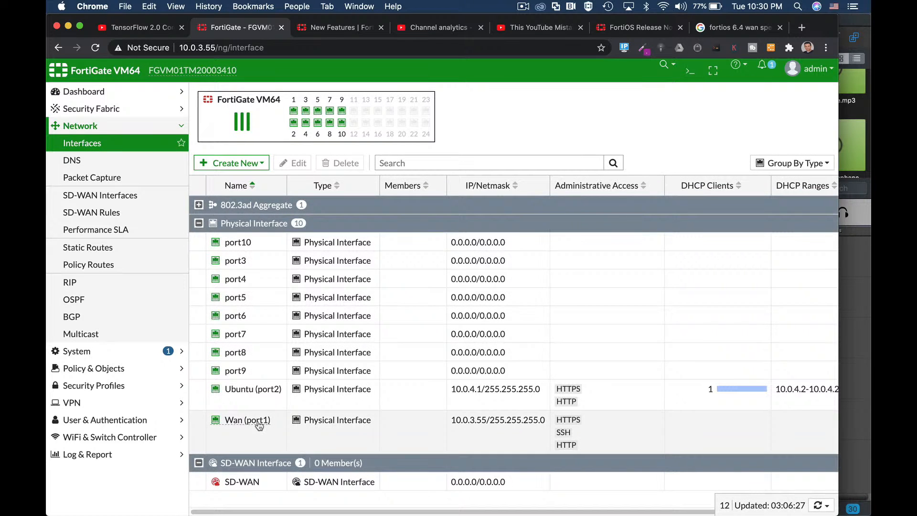
{"action": "left_click", "coordinate": [258, 423]}
{"action": "left_click", "coordinate": [298, 163]}
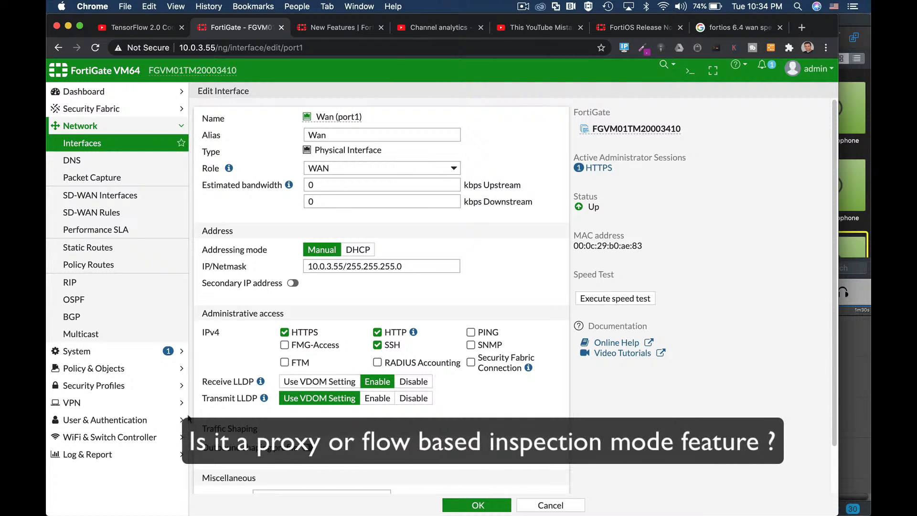
Step: Start a new AntiVirus security profile and switch its feature set to Proxy-based to examine the proxy-only options
{"action": "left_click", "coordinate": [114, 384]}
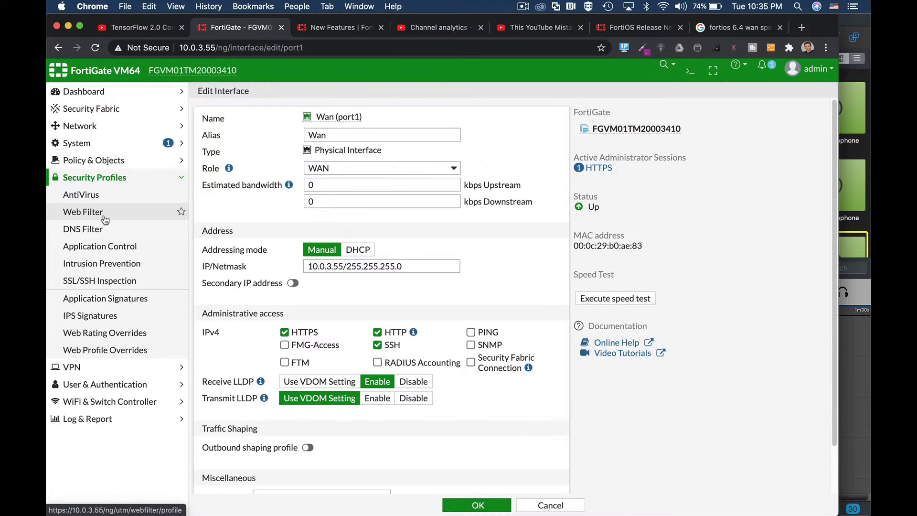
{"action": "left_click", "coordinate": [105, 199]}
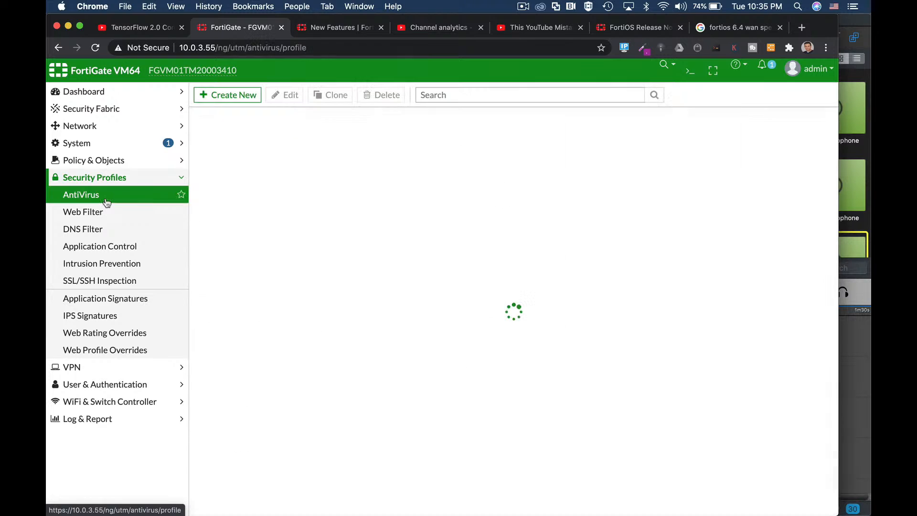
{"action": "left_click", "coordinate": [240, 95]}
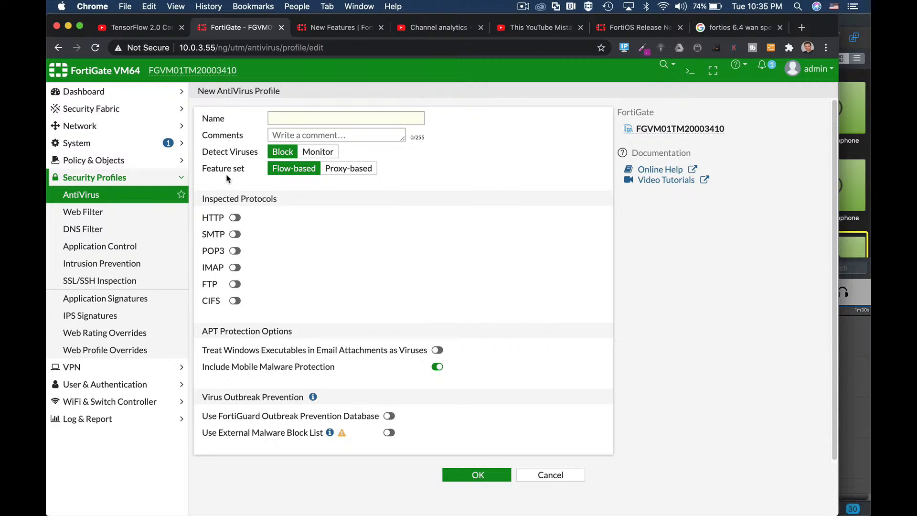
{"action": "left_click", "coordinate": [341, 175]}
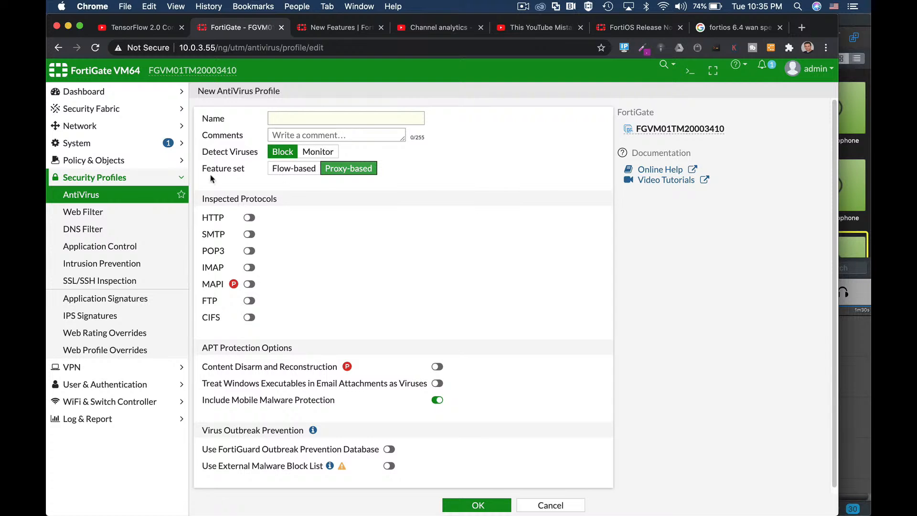
Step: Start a new Web Filter profile, switch its feature set to Proxy-based and look through the available settings
{"action": "left_click", "coordinate": [116, 211]}
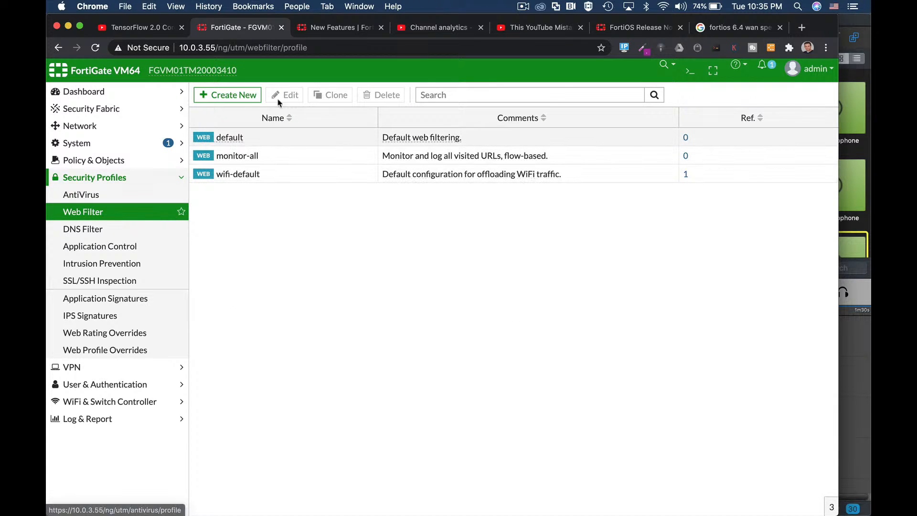
{"action": "left_click", "coordinate": [242, 95]}
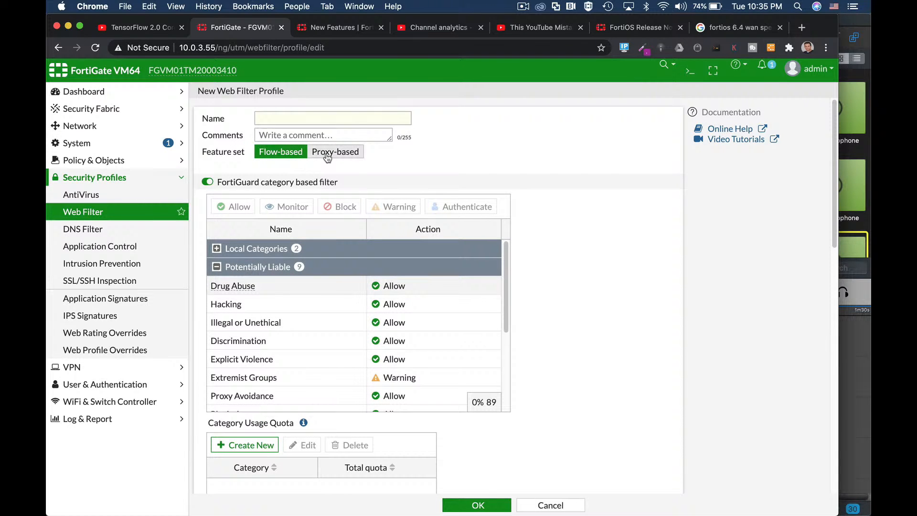
{"action": "left_click", "coordinate": [328, 155]}
{"action": "scroll", "coordinate": [522, 325], "scroll_direction": "down", "scroll_amount": 10}
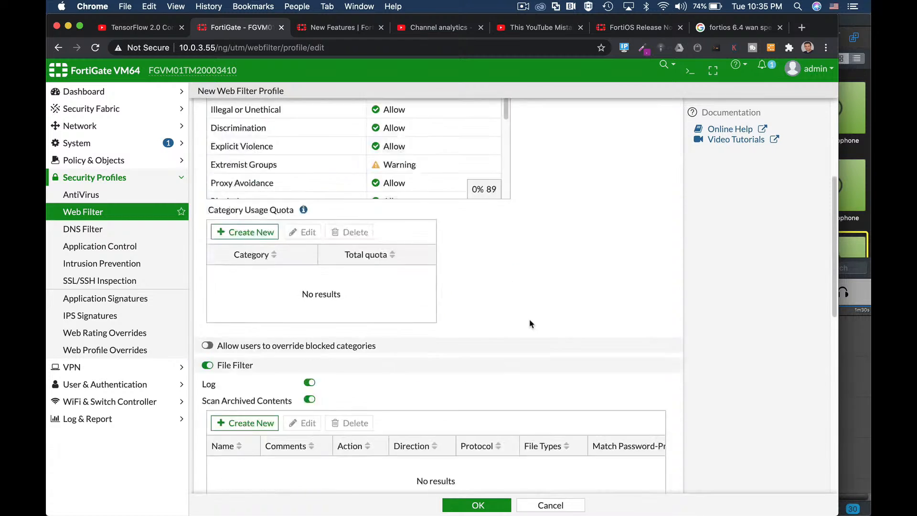
{"action": "scroll", "coordinate": [521, 326], "scroll_direction": "down", "scroll_amount": 2}
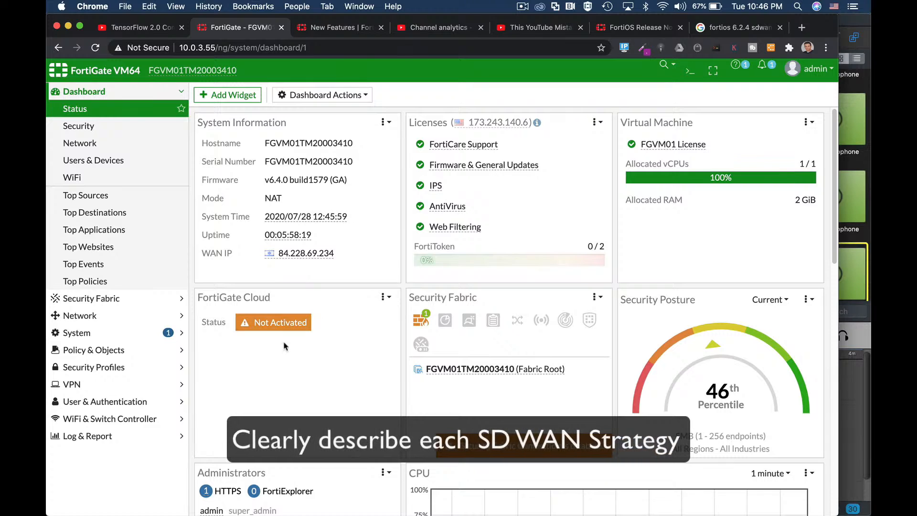
Step: Check the SD-WAN interfaces page, then start a new Performance SLA and enable its SLA Target to view the thresholds
{"action": "left_click", "coordinate": [94, 322]}
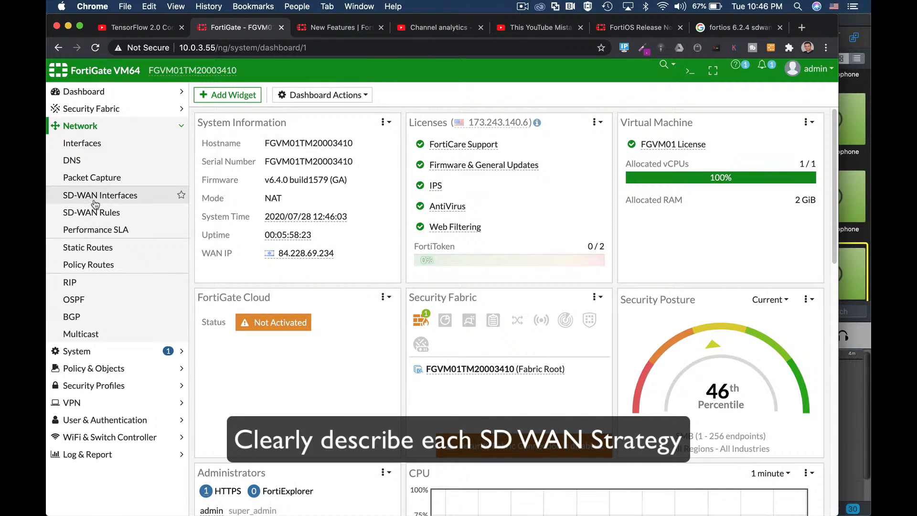
{"action": "left_click", "coordinate": [94, 200]}
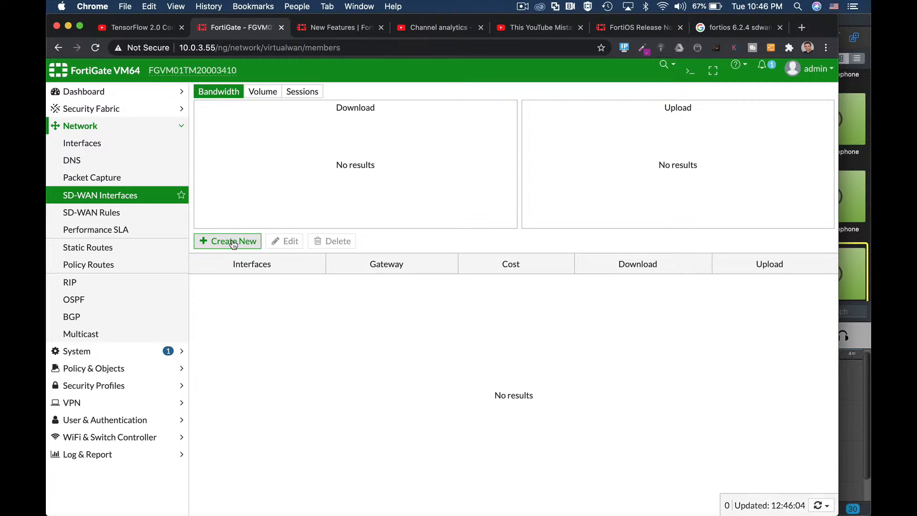
{"action": "left_click", "coordinate": [132, 233]}
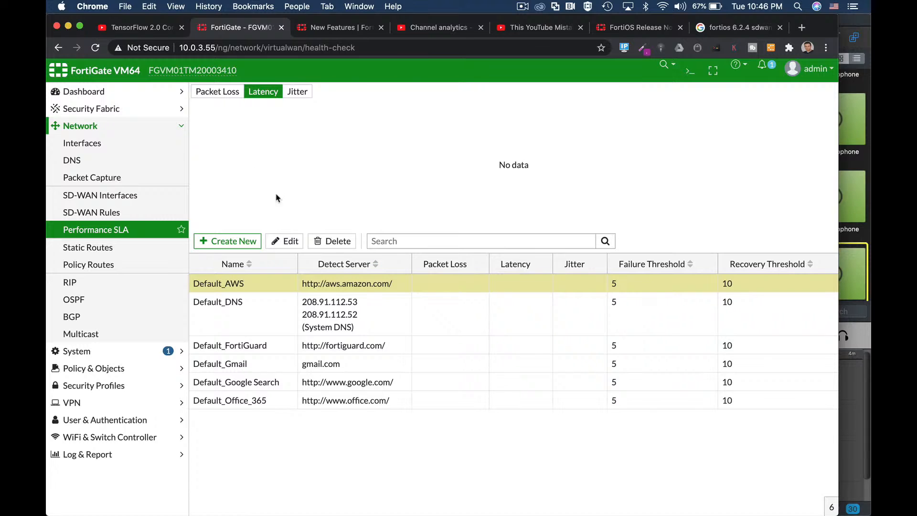
{"action": "left_click", "coordinate": [250, 242]}
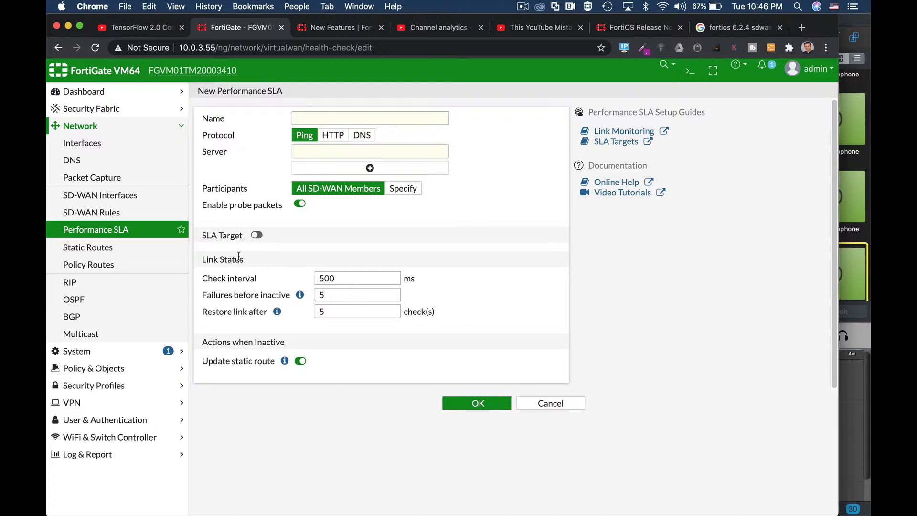
{"action": "left_click", "coordinate": [257, 235]}
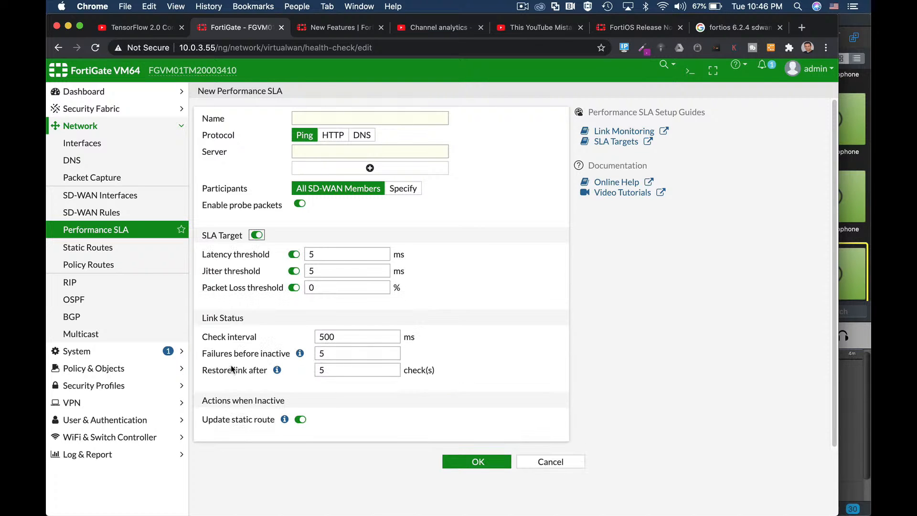
Step: Start a new SD-WAN rule from the SD-WAN rules list
{"action": "left_click", "coordinate": [98, 213]}
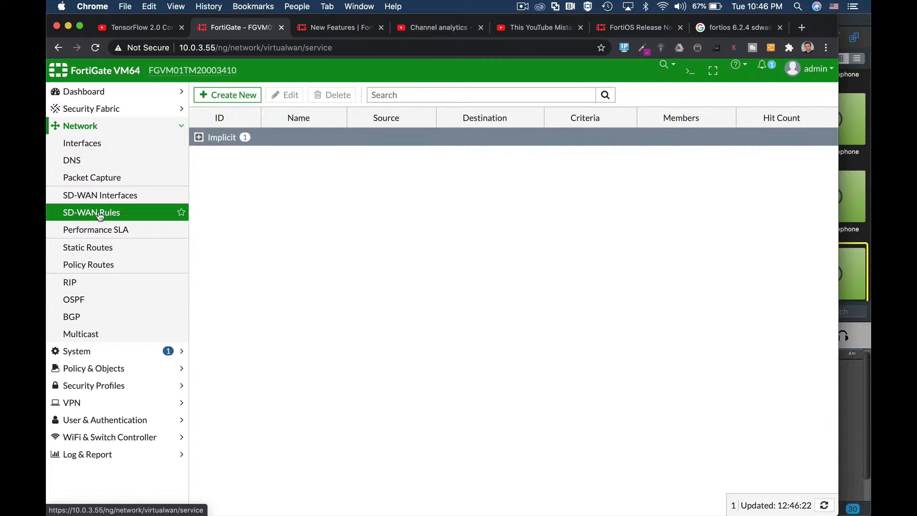
{"action": "left_click", "coordinate": [224, 100]}
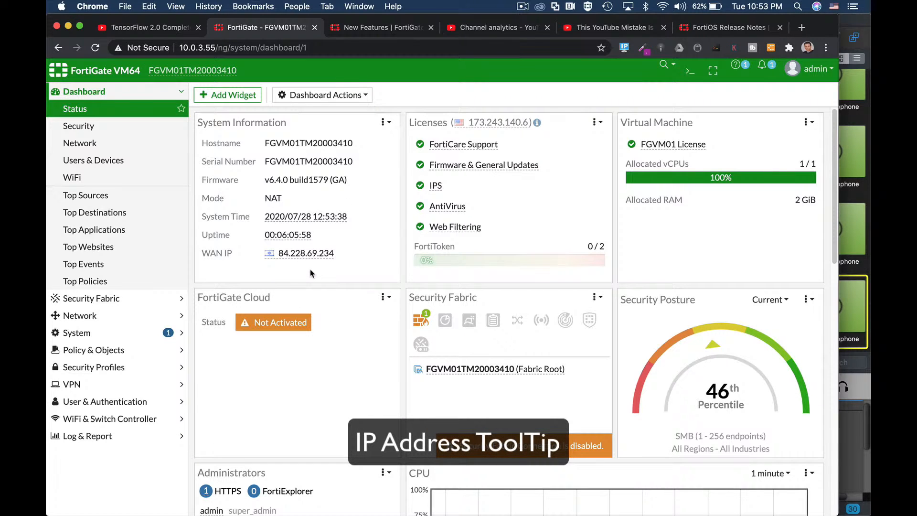
Step: Inspect the address details of the dashboard's WAN IP and of several destinations in the Application Control log
{"action": "mouse_move", "coordinate": [303, 258]}
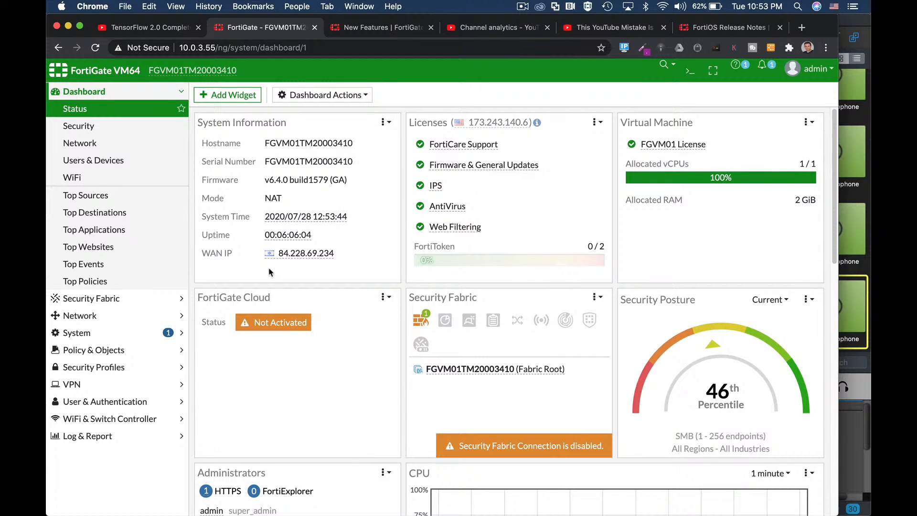
{"action": "left_click", "coordinate": [84, 437]}
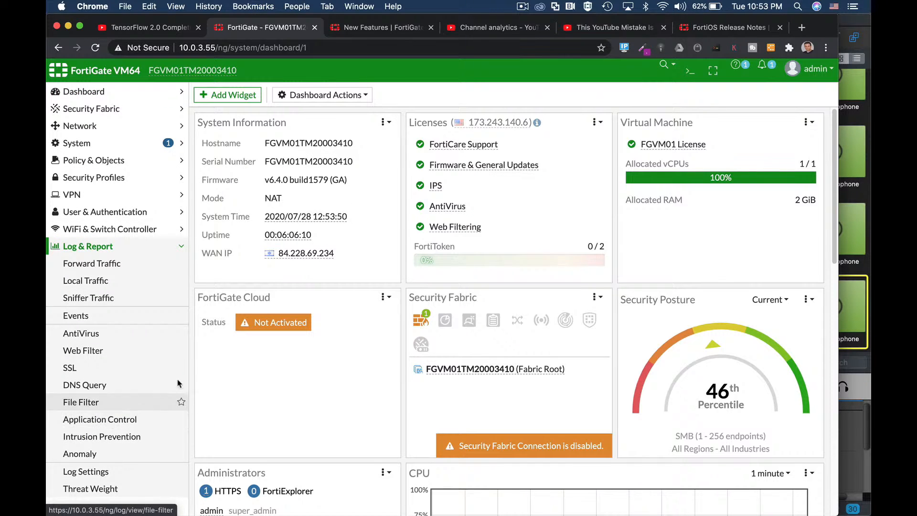
{"action": "left_click", "coordinate": [110, 419]}
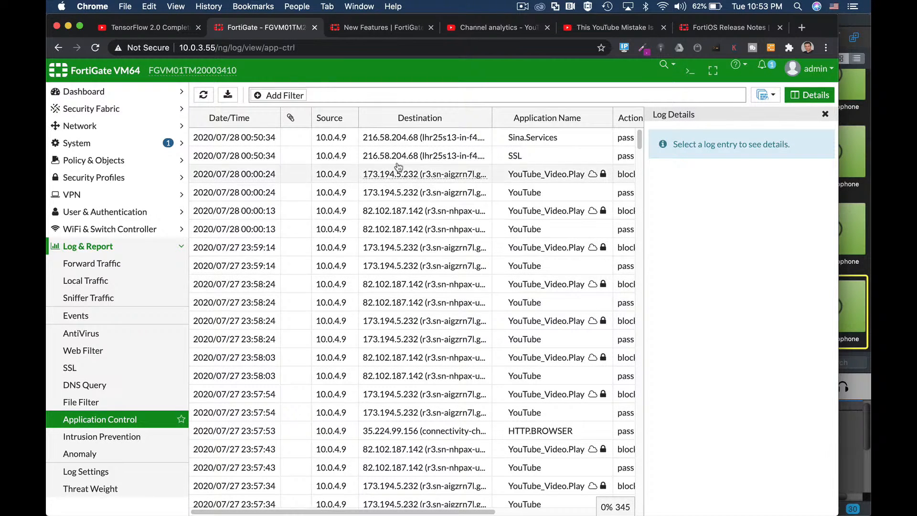
{"action": "mouse_move", "coordinate": [393, 139]}
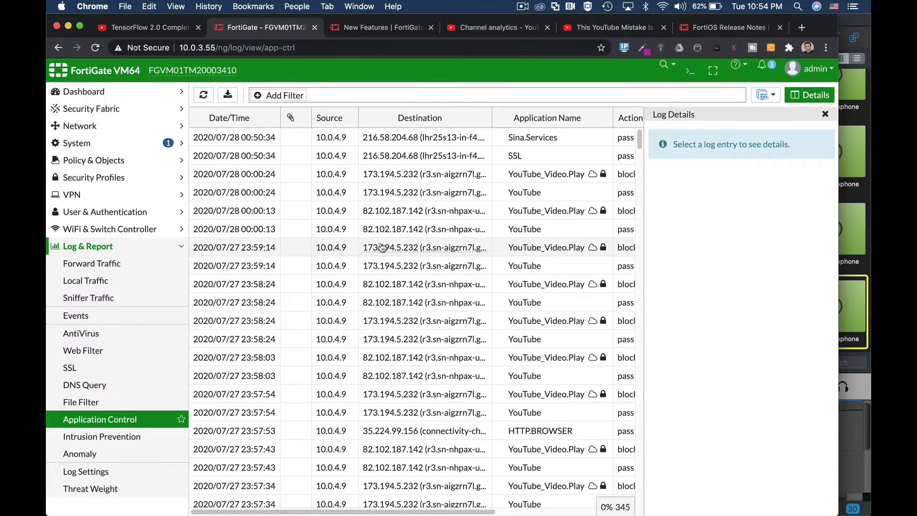
{"action": "mouse_move", "coordinate": [382, 246]}
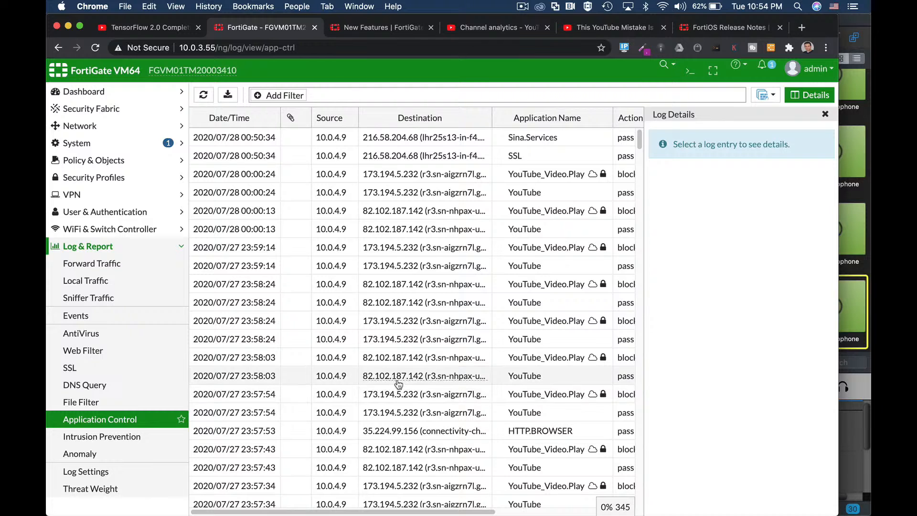
{"action": "scroll", "coordinate": [394, 391], "scroll_direction": "down", "scroll_amount": 10}
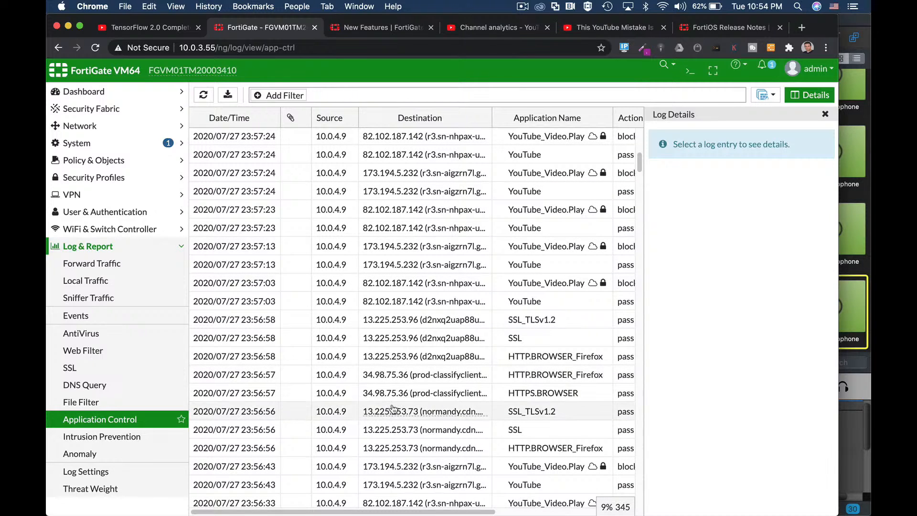
{"action": "mouse_move", "coordinate": [392, 411]}
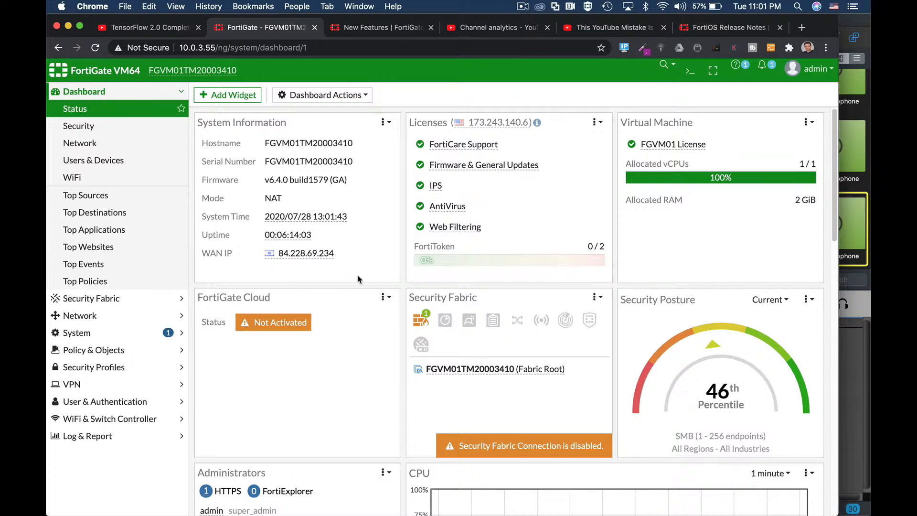
Step: Open the dashboard's widget selection and look through its categories from FortiView and System down to Network and WiFi
{"action": "left_click", "coordinate": [255, 98]}
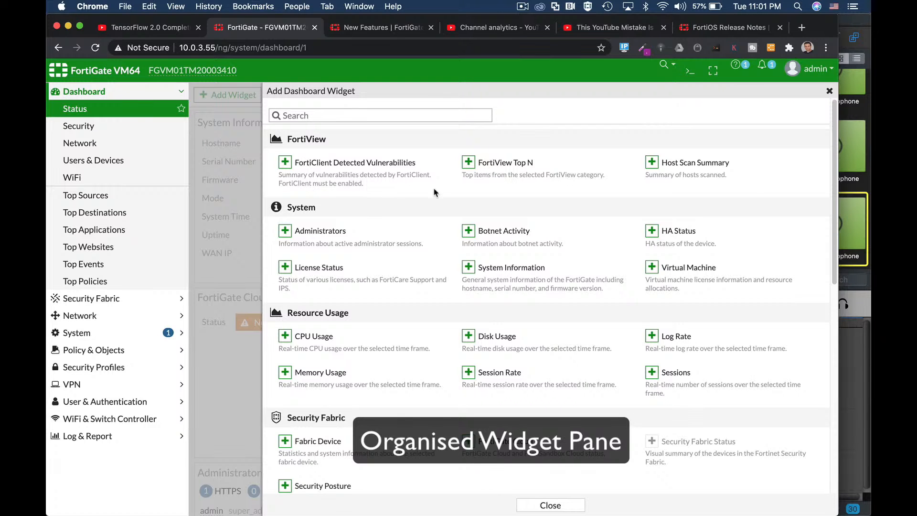
{"action": "scroll", "coordinate": [456, 263], "scroll_direction": "down", "scroll_amount": 1}
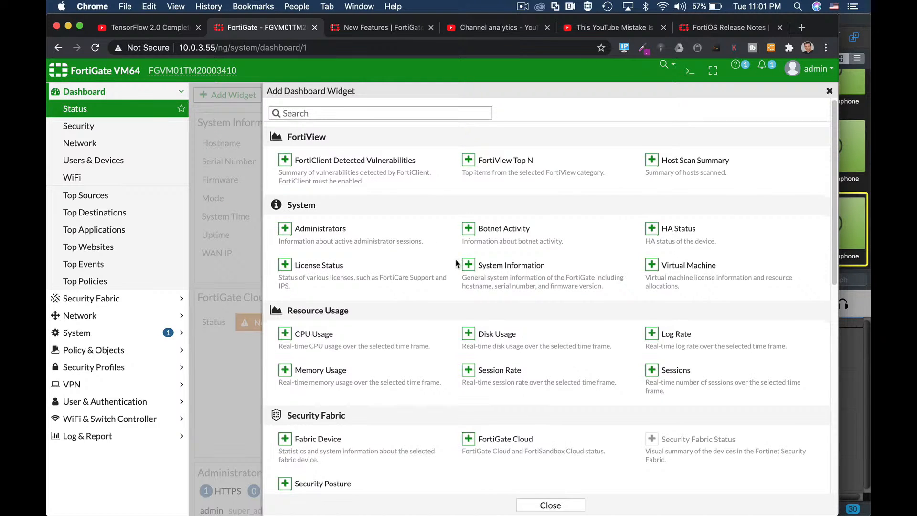
{"action": "scroll", "coordinate": [457, 263], "scroll_direction": "down", "scroll_amount": 4}
{"action": "scroll", "coordinate": [456, 264], "scroll_direction": "down", "scroll_amount": 4}
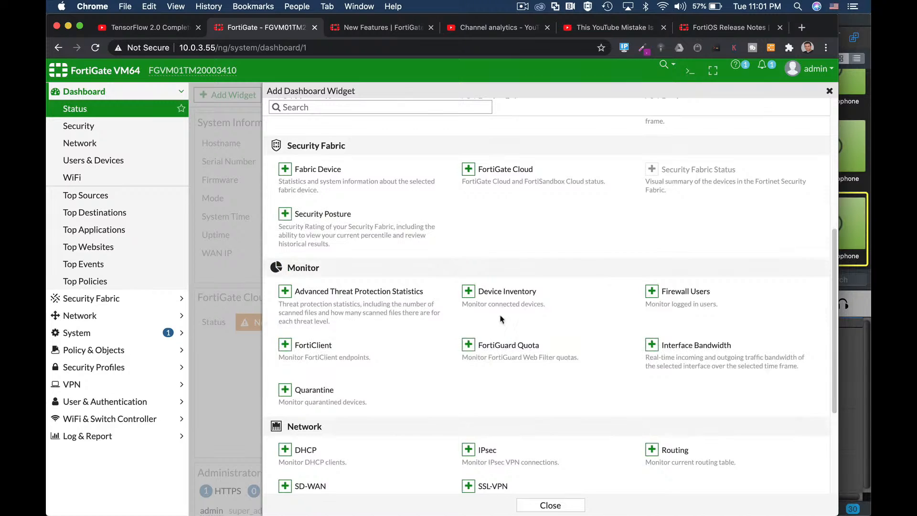
{"action": "scroll", "coordinate": [513, 323], "scroll_direction": "down", "scroll_amount": 2}
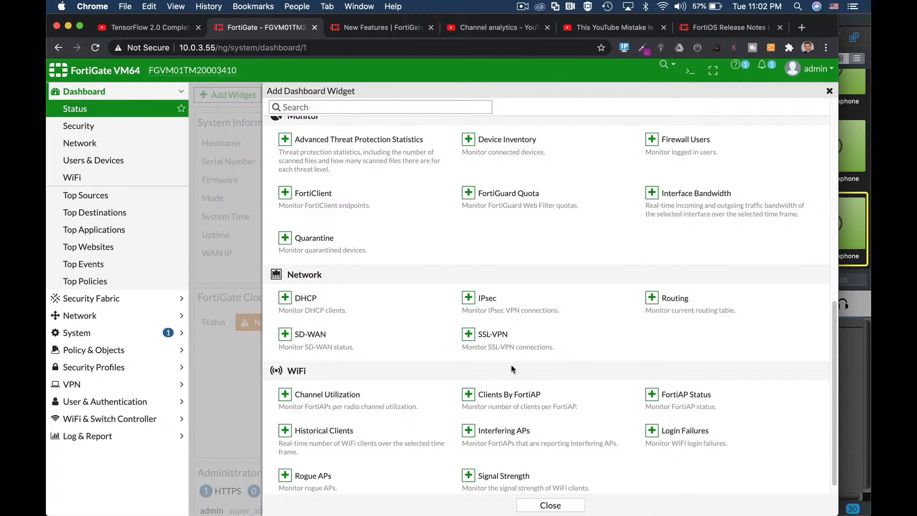
Step: Look through the remaining WiFi widgets at the end of the dashboard's widget selection
{"action": "scroll", "coordinate": [504, 362], "scroll_direction": "down", "scroll_amount": 1}
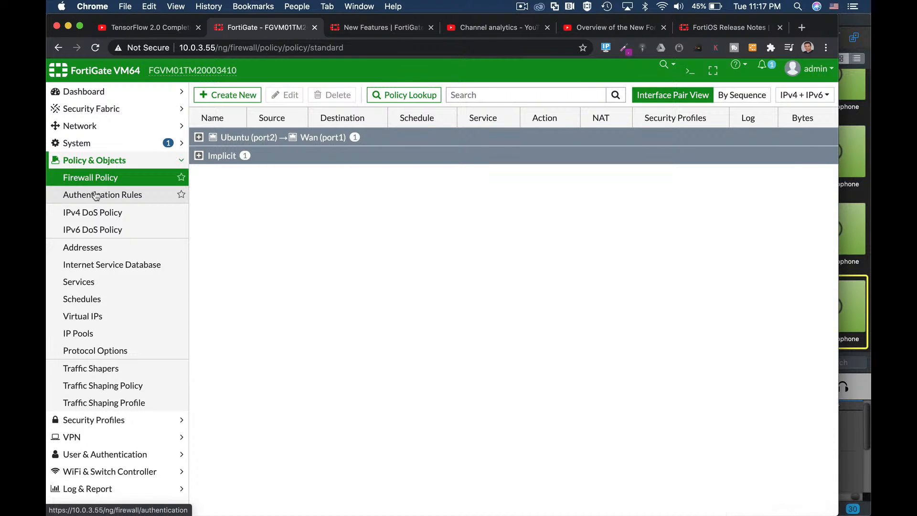
Step: Start a new firewall policy and view the form for creating an Address object from its source selection, without saving one
{"action": "left_click", "coordinate": [225, 95]}
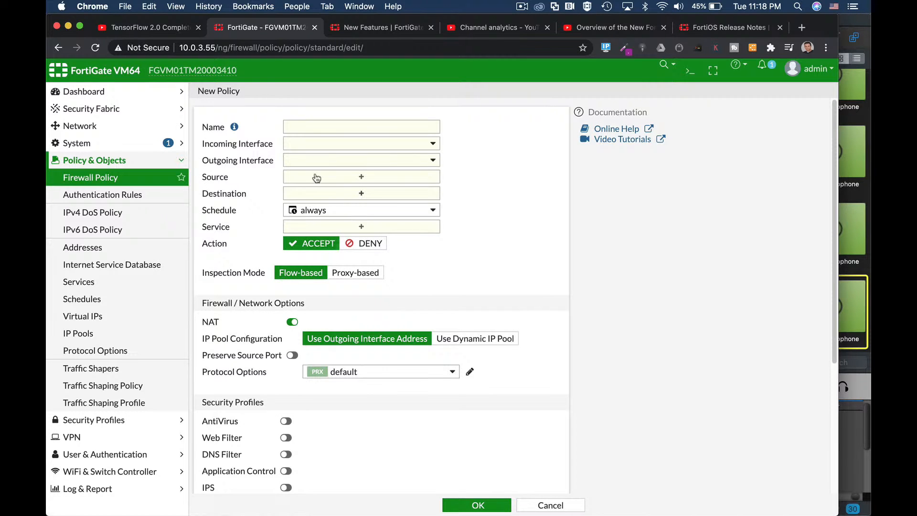
{"action": "left_click", "coordinate": [364, 177]}
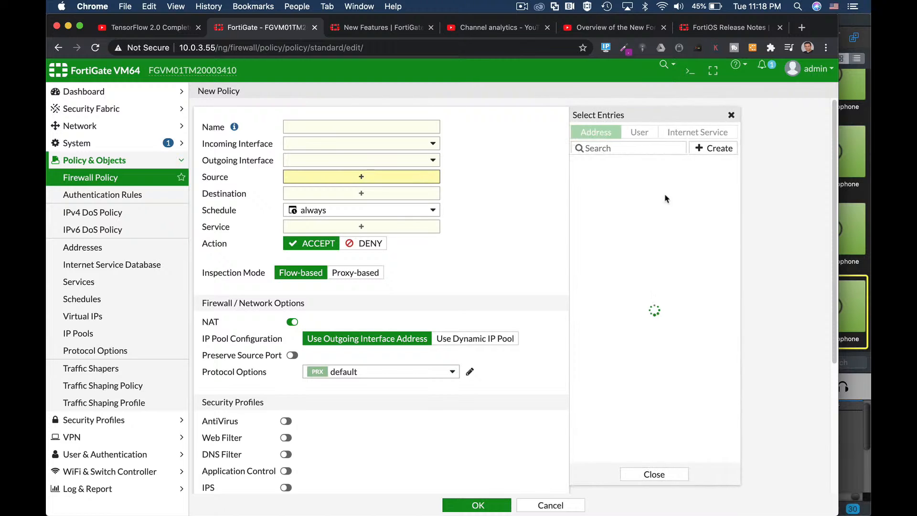
{"action": "left_click", "coordinate": [714, 153]}
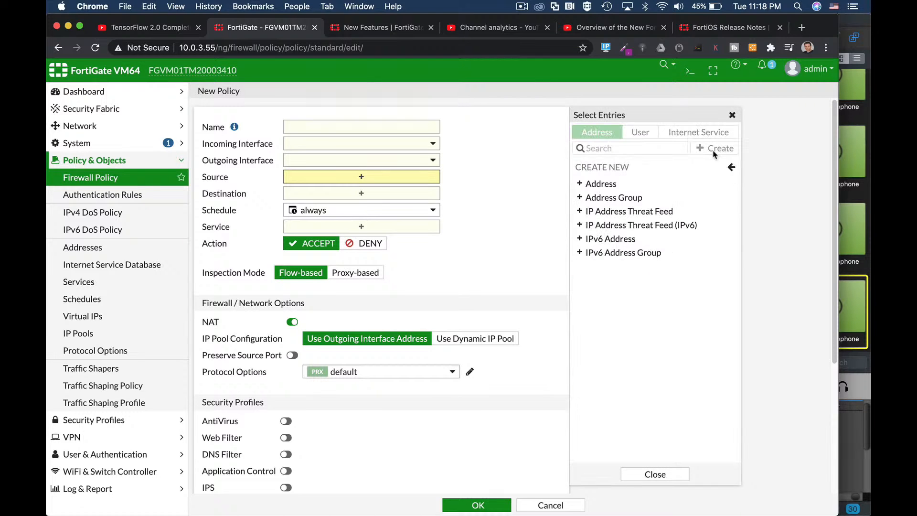
{"action": "left_click", "coordinate": [603, 185]}
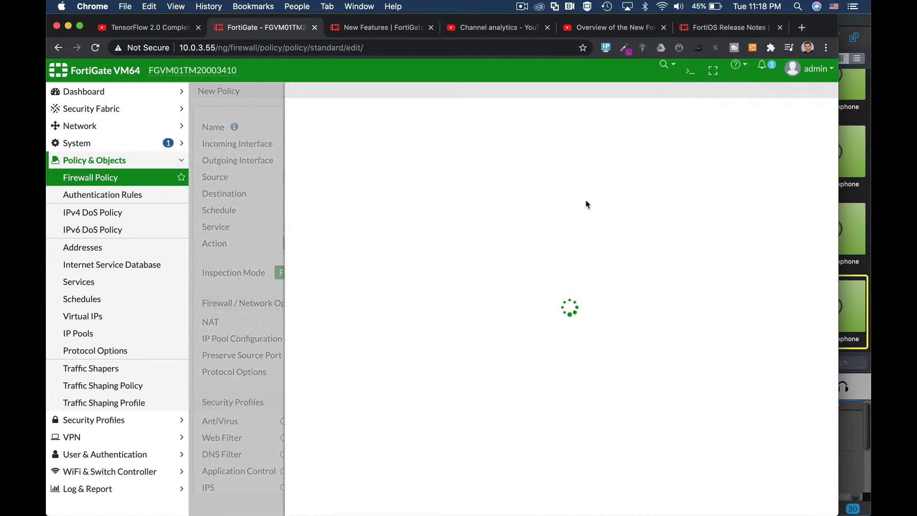
{"action": "left_click", "coordinate": [615, 276]}
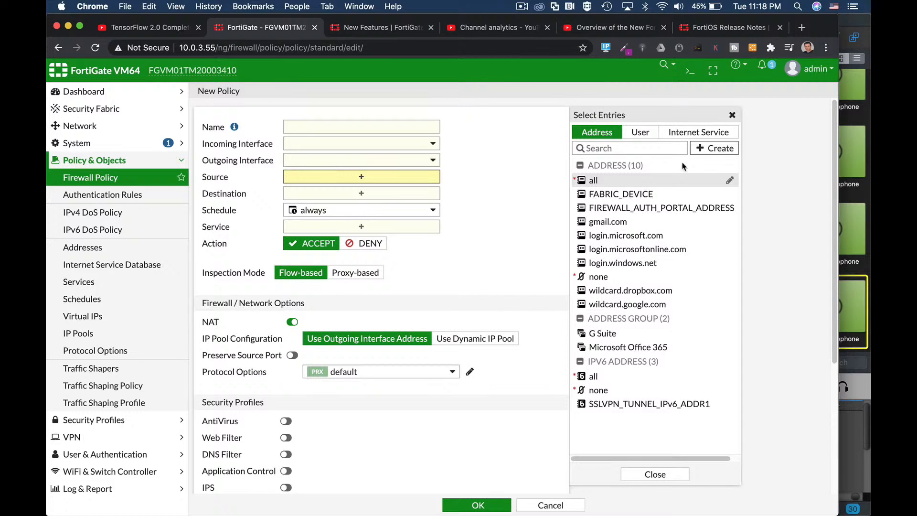
Step: View the form for creating an IPv6 Address object from the policy's source selection, and leave it without saving
{"action": "left_click", "coordinate": [716, 153]}
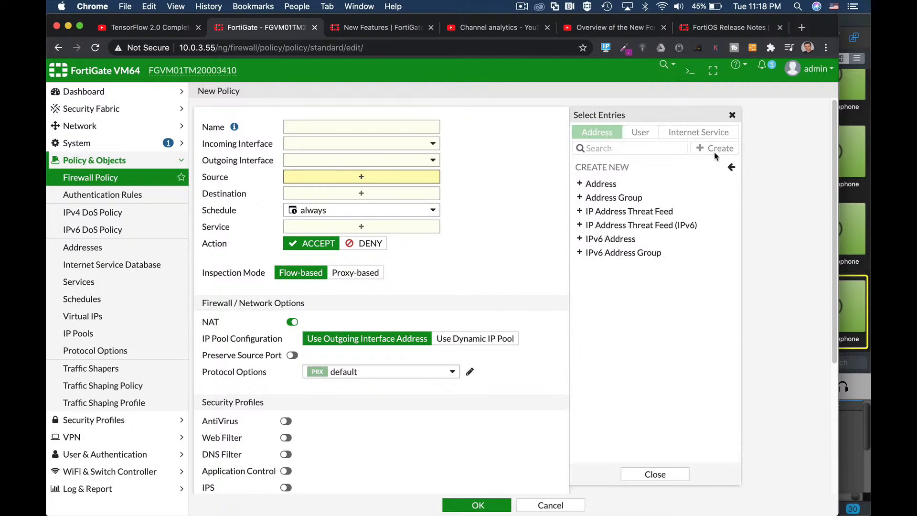
{"action": "left_click", "coordinate": [628, 245]}
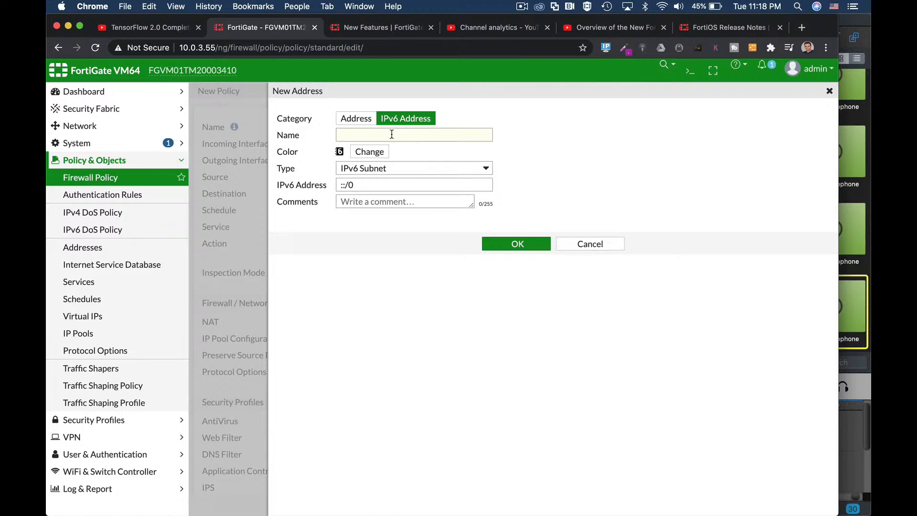
{"action": "left_click", "coordinate": [392, 134]}
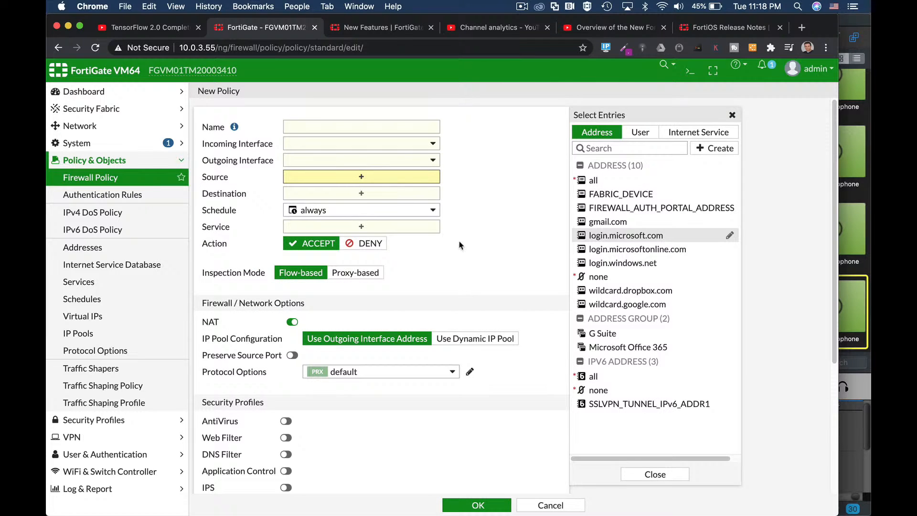
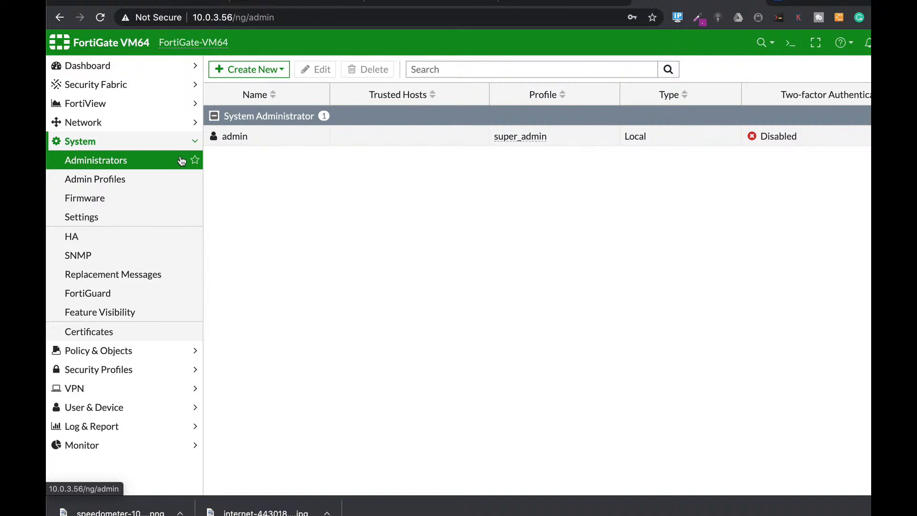
Step: Open the admin administrator account for editing and switch on two-factor authentication and login restriction to trusted hosts
{"action": "left_click", "coordinate": [283, 143]}
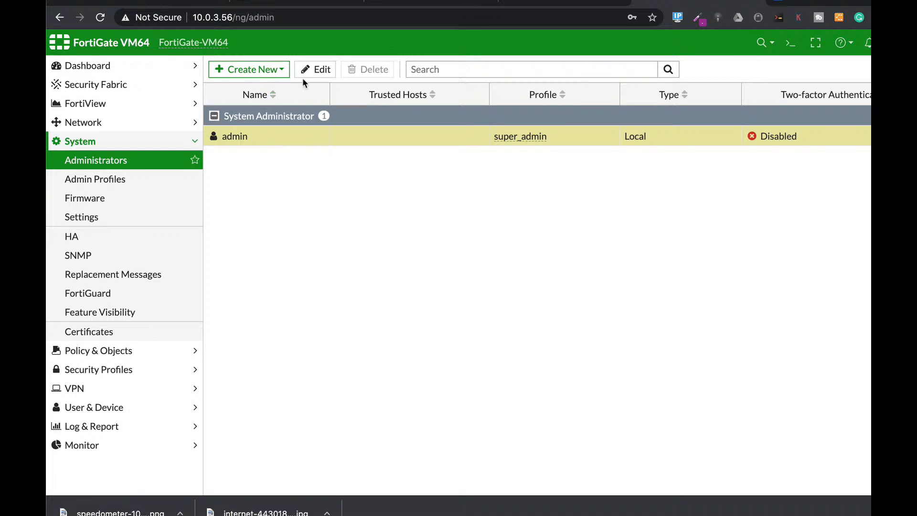
{"action": "left_click", "coordinate": [320, 70]}
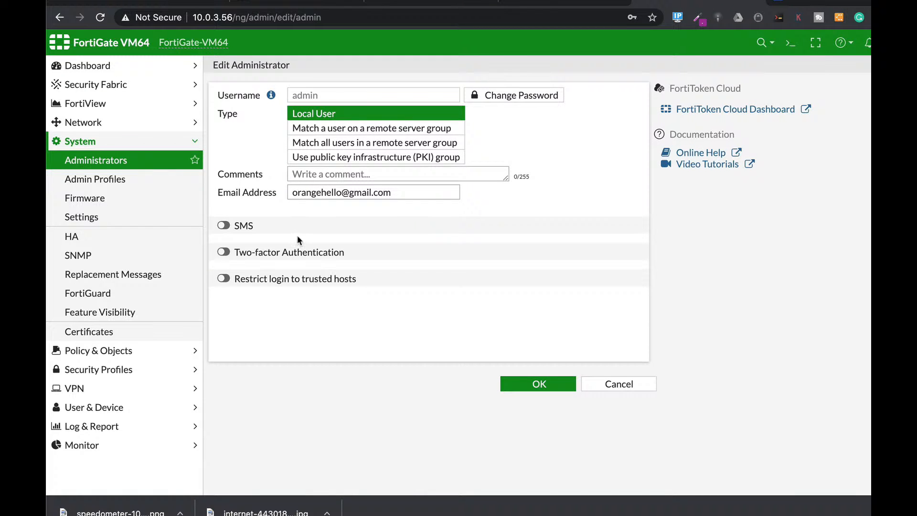
{"action": "left_click", "coordinate": [224, 252]}
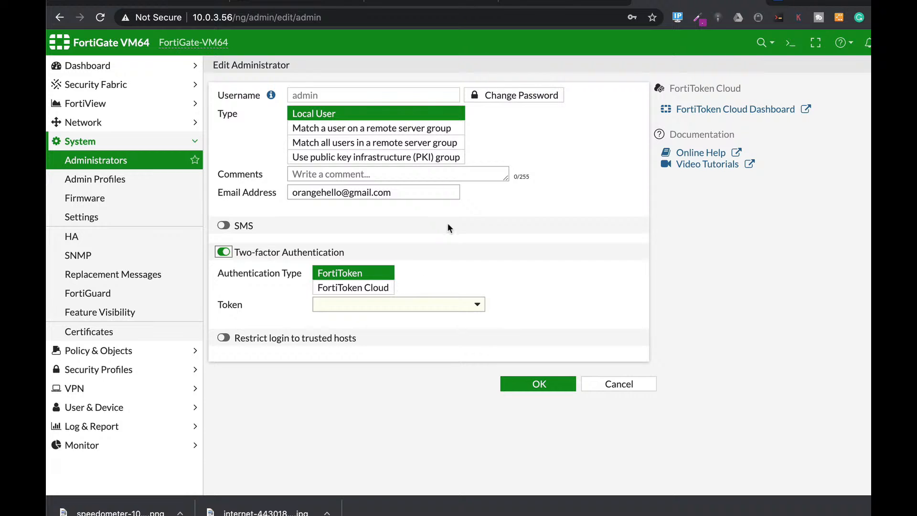
{"action": "left_click", "coordinate": [262, 338]}
{"action": "scroll", "coordinate": [587, 288], "scroll_direction": "down", "scroll_amount": 1}
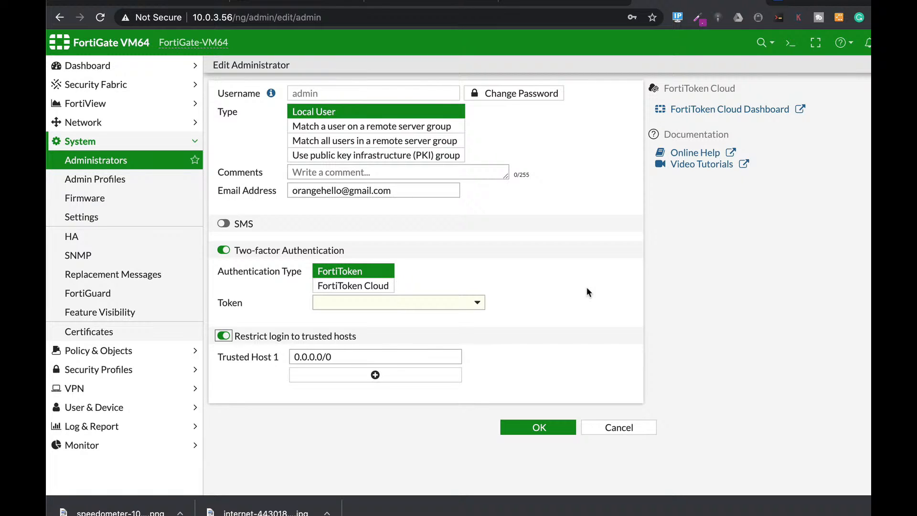
{"action": "key", "text": "Tab"}
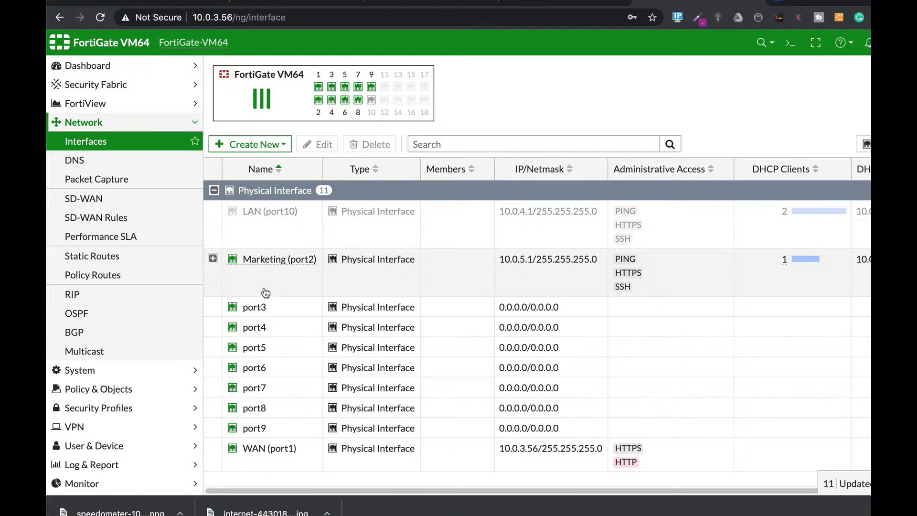
Step: Open the port3 interface for editing and give it the alias sales and the LAN role
{"action": "mouse_move", "coordinate": [263, 260]}
{"action": "mouse_move", "coordinate": [353, 103]}
{"action": "left_click", "coordinate": [283, 311]}
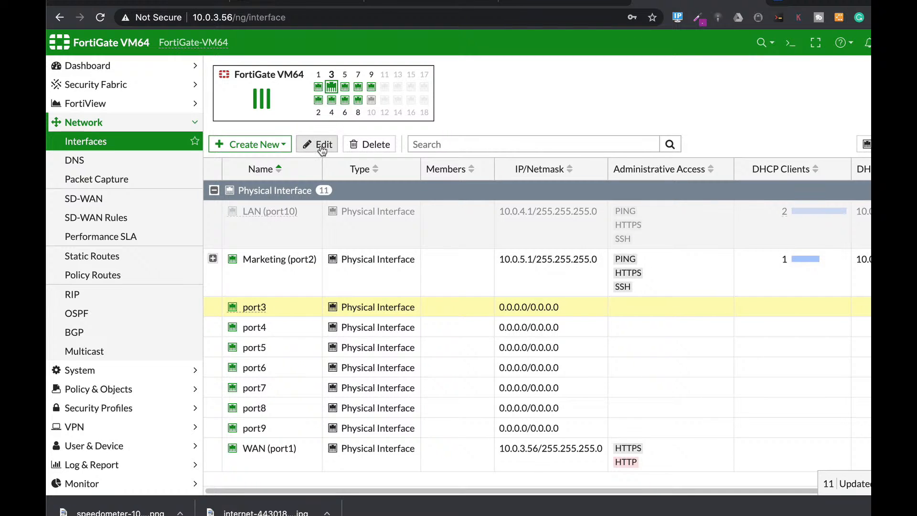
{"action": "left_click", "coordinate": [322, 146]}
{"action": "left_click", "coordinate": [321, 108]}
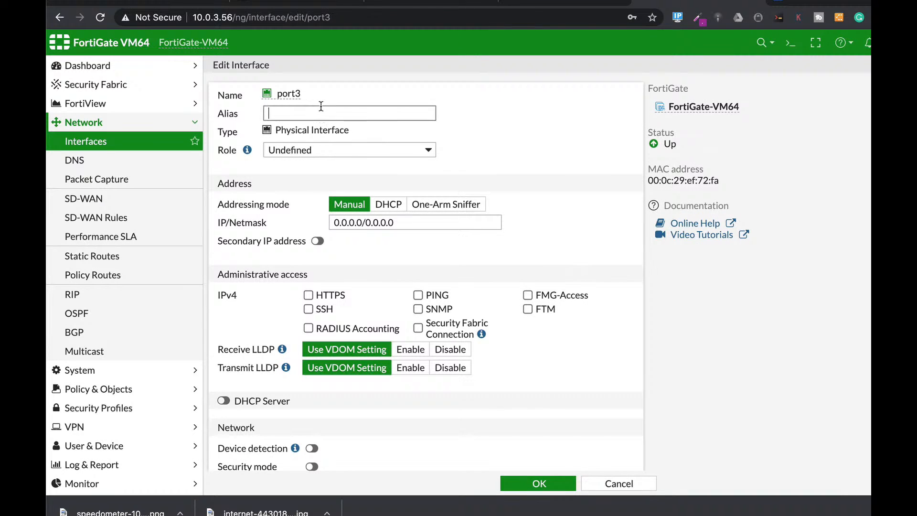
{"action": "type", "text": "sales"}
{"action": "left_click", "coordinate": [391, 150]}
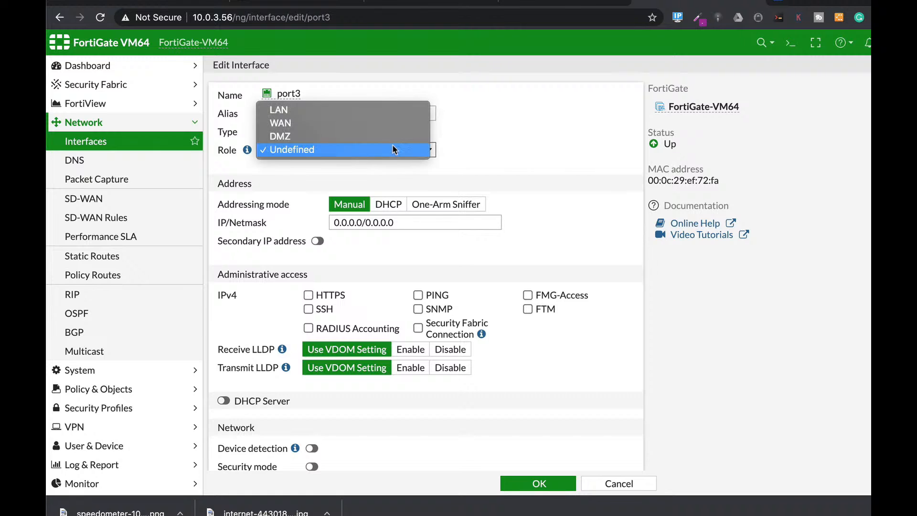
{"action": "left_click", "coordinate": [354, 112]}
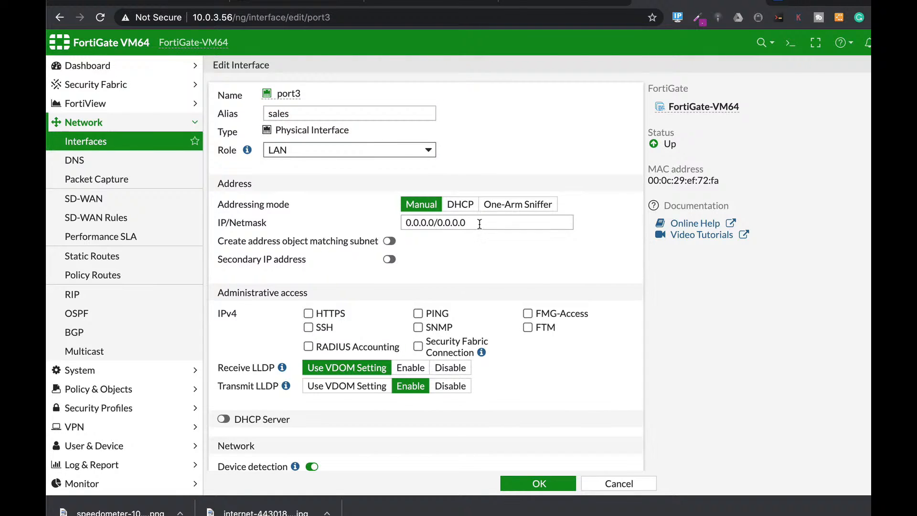
Step: Set the port3 interface's IP/netmask to 10.0.9.1/24 and allow HTTPS and SSH as IPv4 administrative access
{"action": "left_click_drag", "start_coordinate": [534, 222], "coordinate": [317, 205]}
{"action": "type", "text": "10.0."}
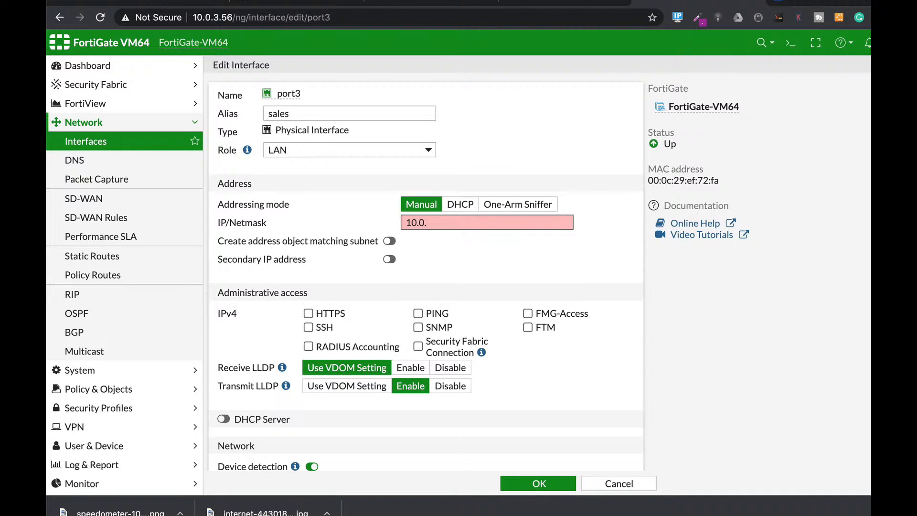
{"action": "type", "text": "9.1/24"}
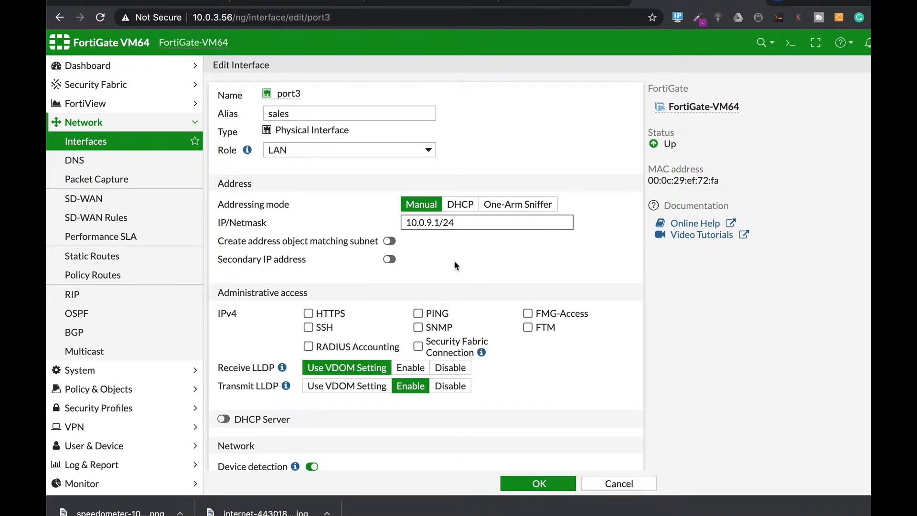
{"action": "scroll", "coordinate": [449, 316], "scroll_direction": "down", "scroll_amount": 2}
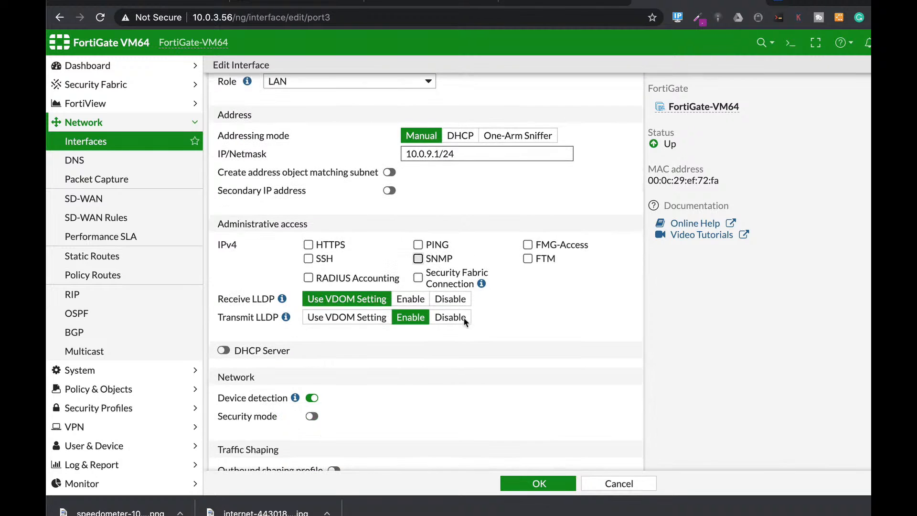
{"action": "left_click", "coordinate": [309, 244]}
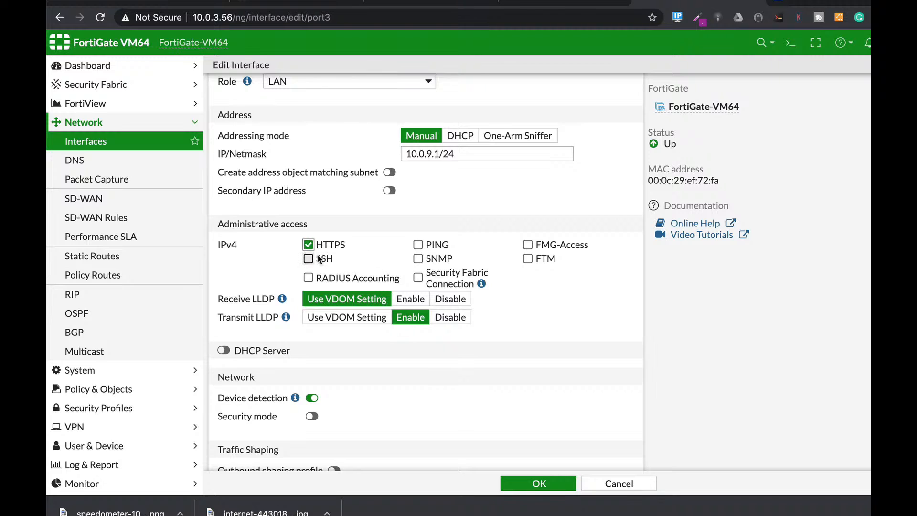
{"action": "left_click", "coordinate": [310, 259]}
Step: Enable the DHCP server on port3 with the address range 10.0.9.2-10.0.9.10 and save the interface
{"action": "scroll", "coordinate": [389, 377], "scroll_direction": "down", "scroll_amount": 3}
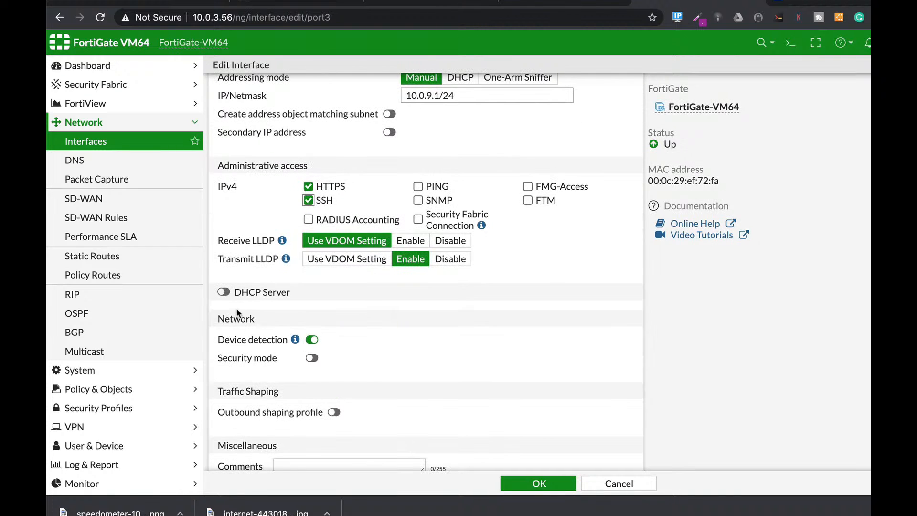
{"action": "left_click", "coordinate": [223, 292]}
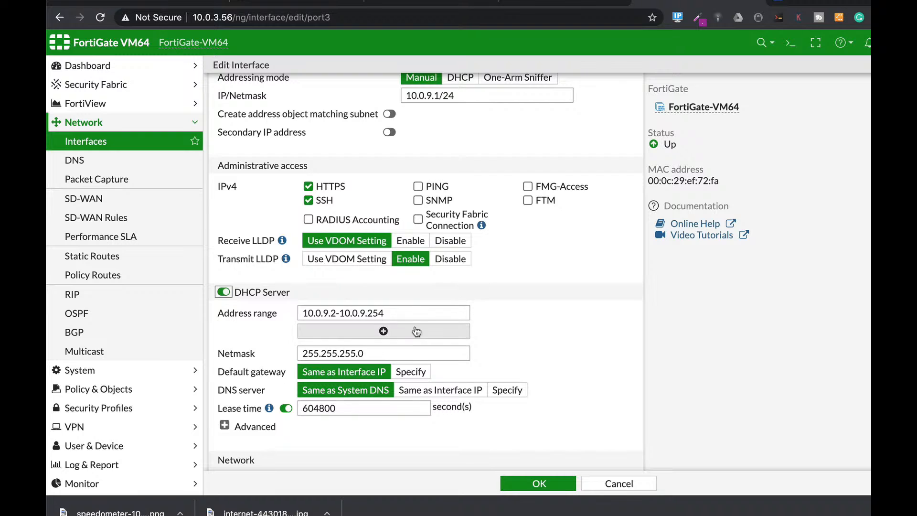
{"action": "left_click_drag", "start_coordinate": [373, 317], "coordinate": [395, 312]}
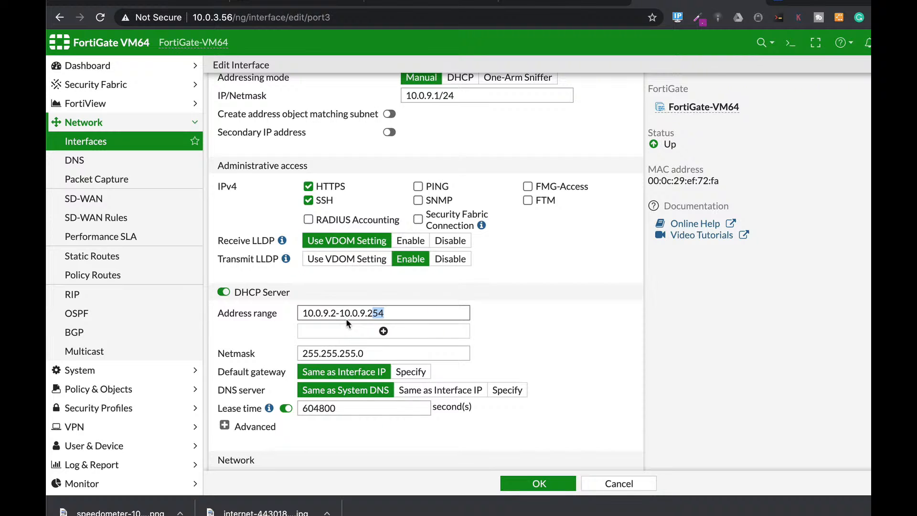
{"action": "left_click_drag", "start_coordinate": [368, 313], "coordinate": [394, 313]}
{"action": "type", "text": "10"}
{"action": "scroll", "coordinate": [543, 344], "scroll_direction": "down", "scroll_amount": 5}
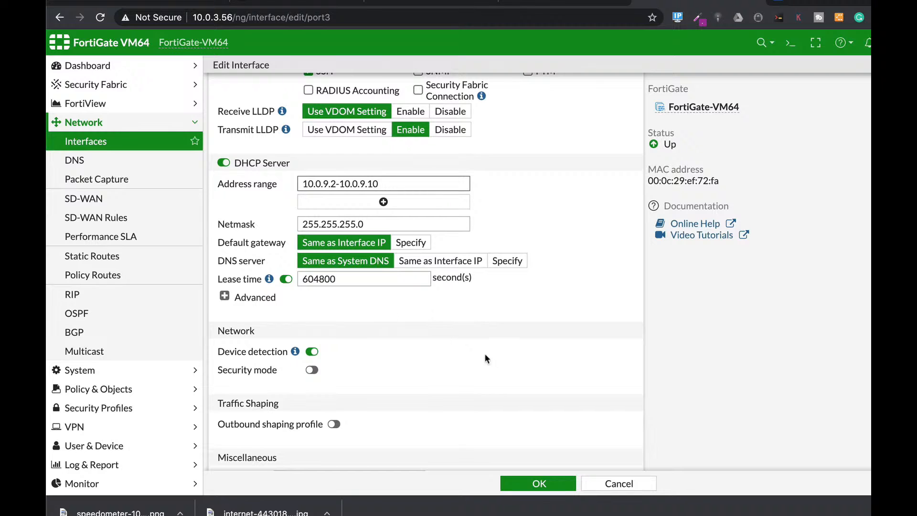
{"action": "scroll", "coordinate": [431, 346], "scroll_direction": "down", "scroll_amount": 1}
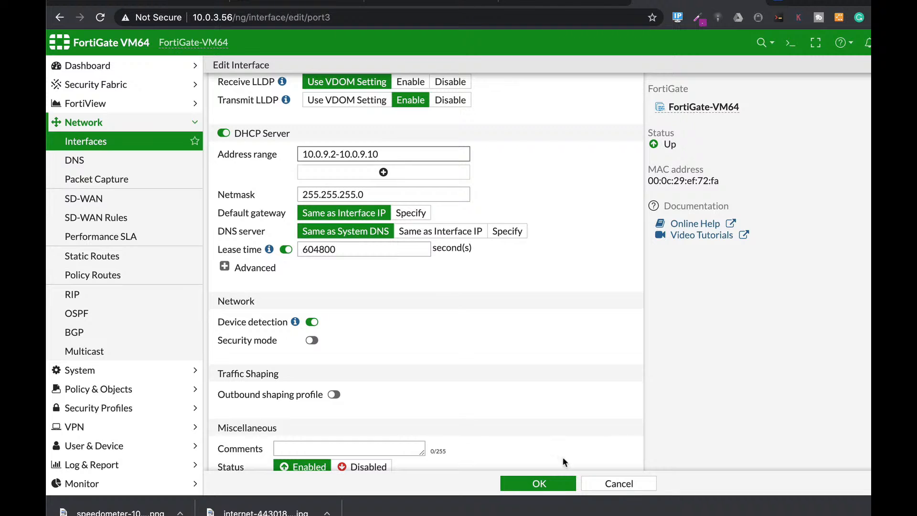
{"action": "left_click", "coordinate": [538, 483]}
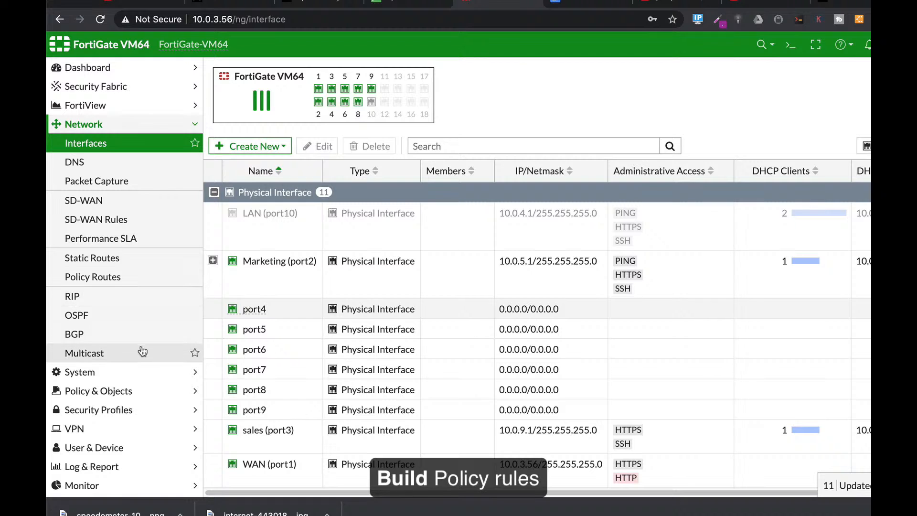
Step: Create a new IPv4 firewall policy and name it sales
{"action": "left_click", "coordinate": [100, 394]}
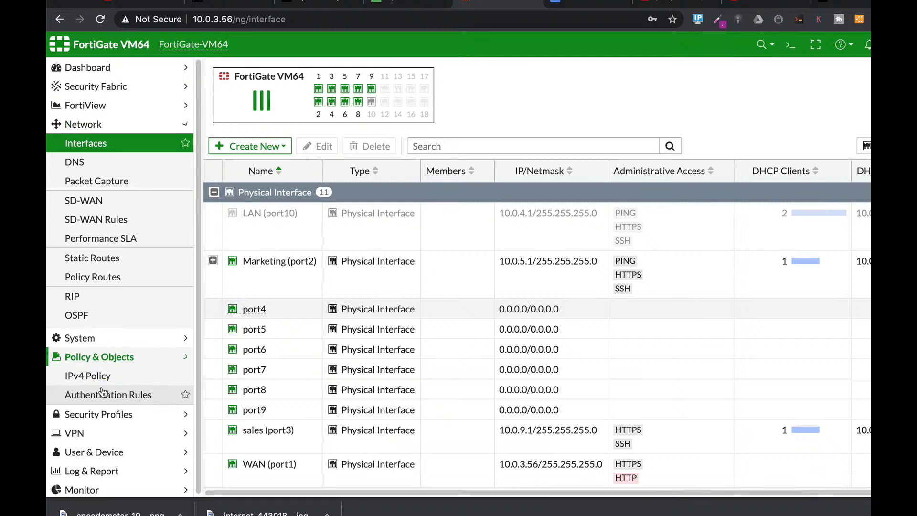
{"action": "left_click", "coordinate": [80, 185]}
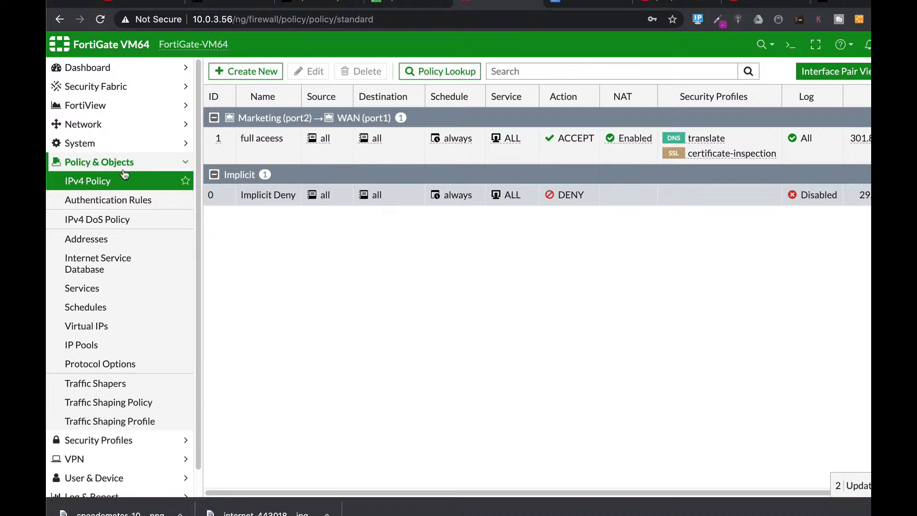
{"action": "left_click", "coordinate": [265, 75]}
{"action": "left_click", "coordinate": [357, 103]}
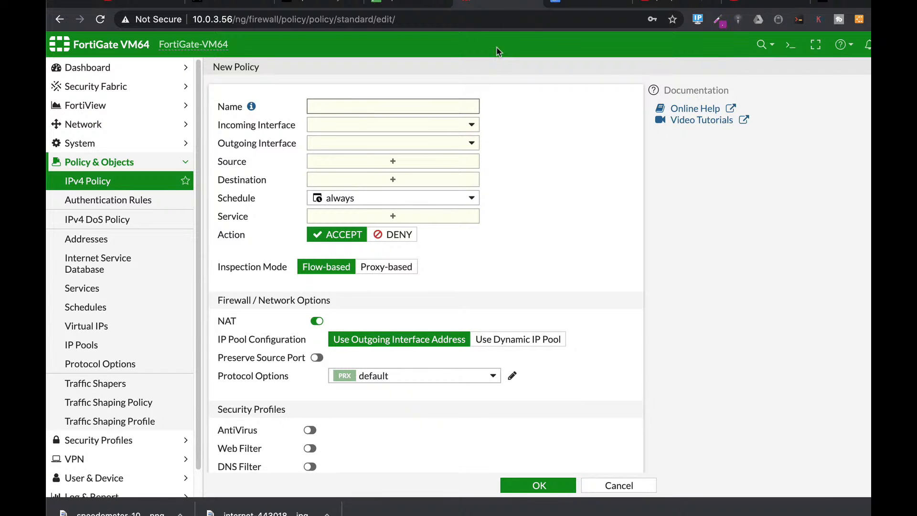
{"action": "type", "text": "sales"}
Step: Set the policy's incoming interface to sales (port3) and its outgoing interface to WAN (port1)
{"action": "left_click", "coordinate": [427, 125]}
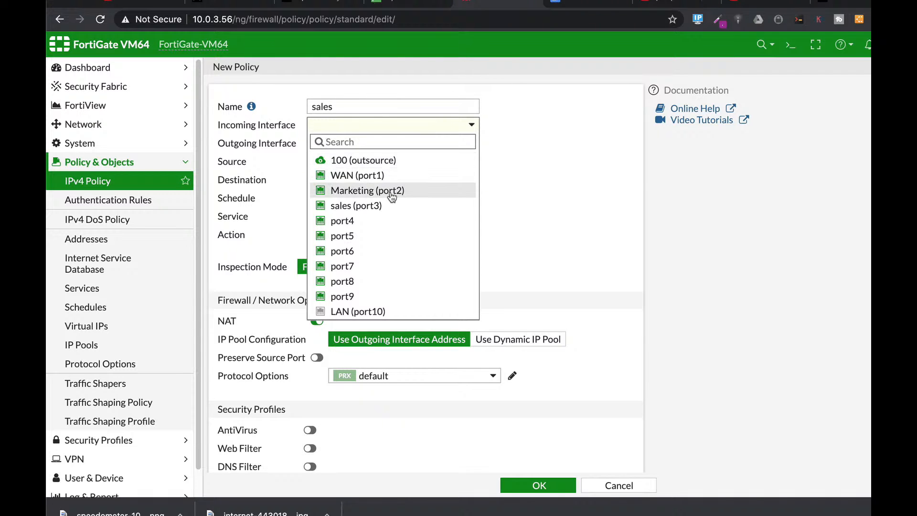
{"action": "mouse_move", "coordinate": [382, 193]}
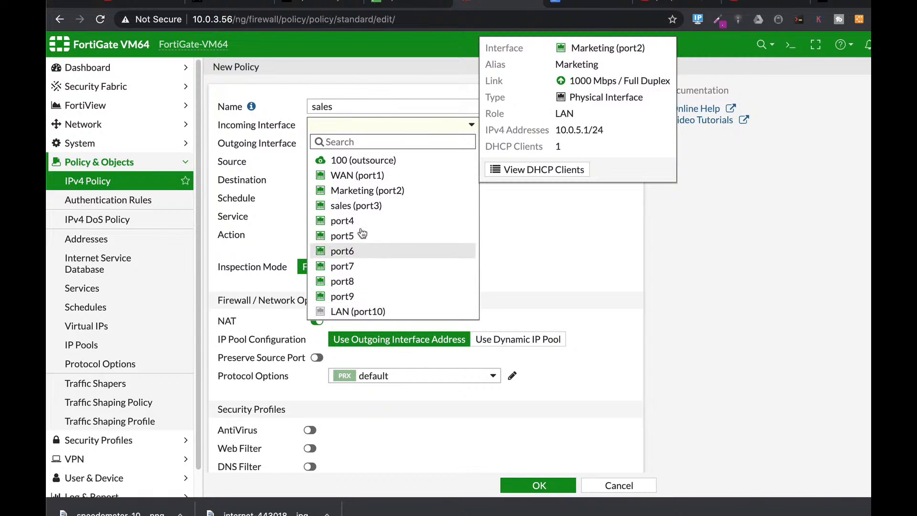
{"action": "left_click", "coordinate": [371, 207]}
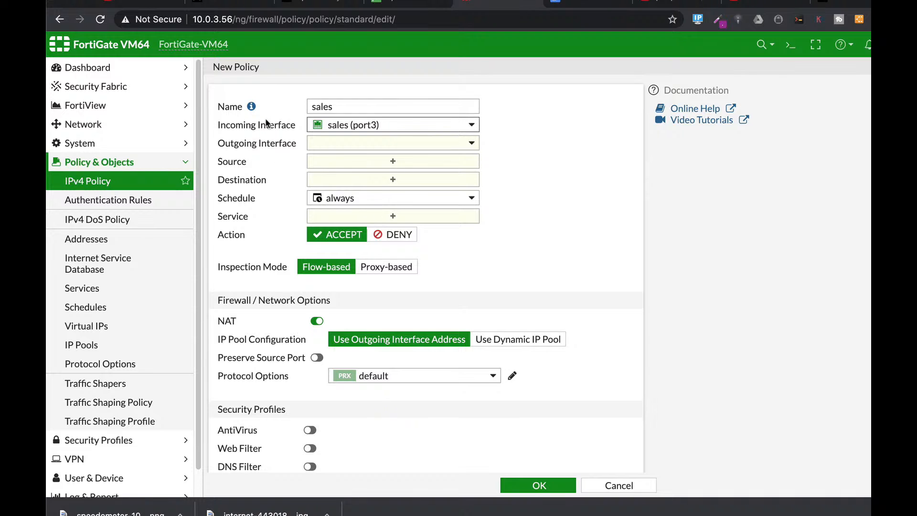
{"action": "left_click", "coordinate": [347, 142]}
{"action": "left_click", "coordinate": [348, 192]}
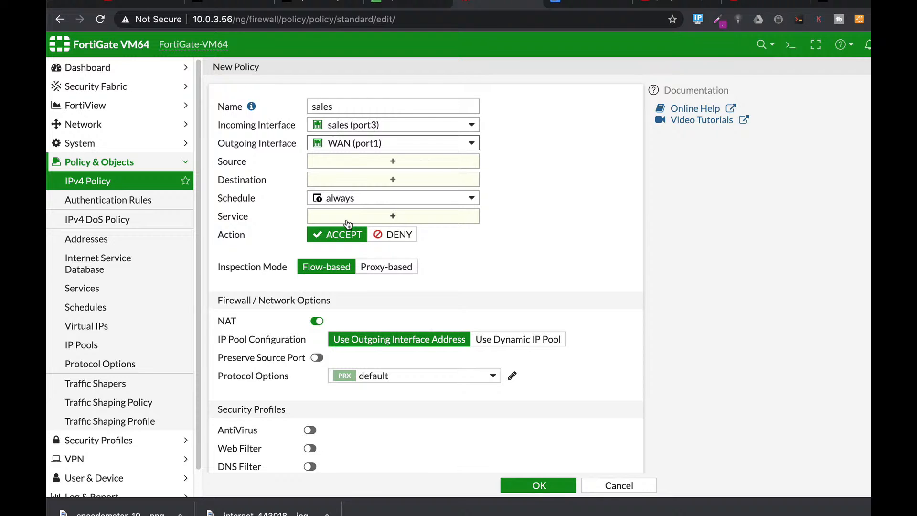
Step: Set the sales policy's source and destination to all and its service to ALL
{"action": "left_click", "coordinate": [417, 162]}
{"action": "left_click", "coordinate": [669, 165]}
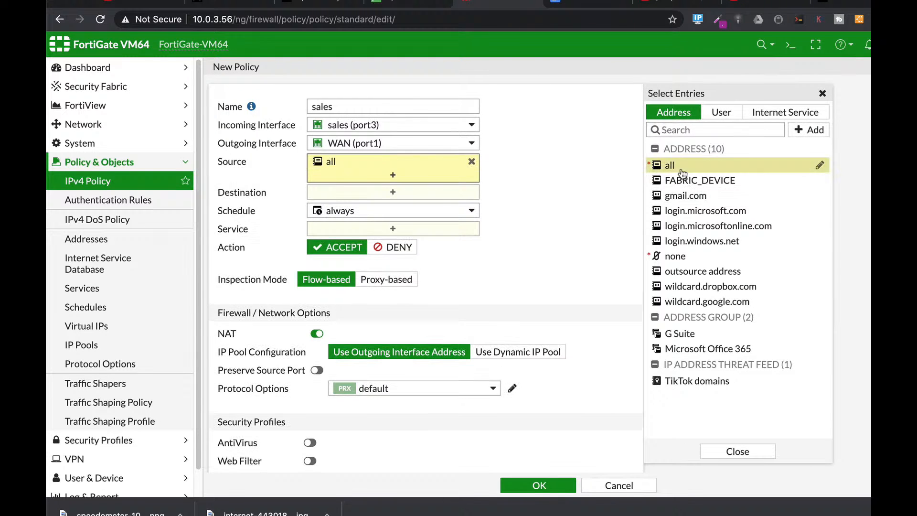
{"action": "left_click", "coordinate": [351, 192]}
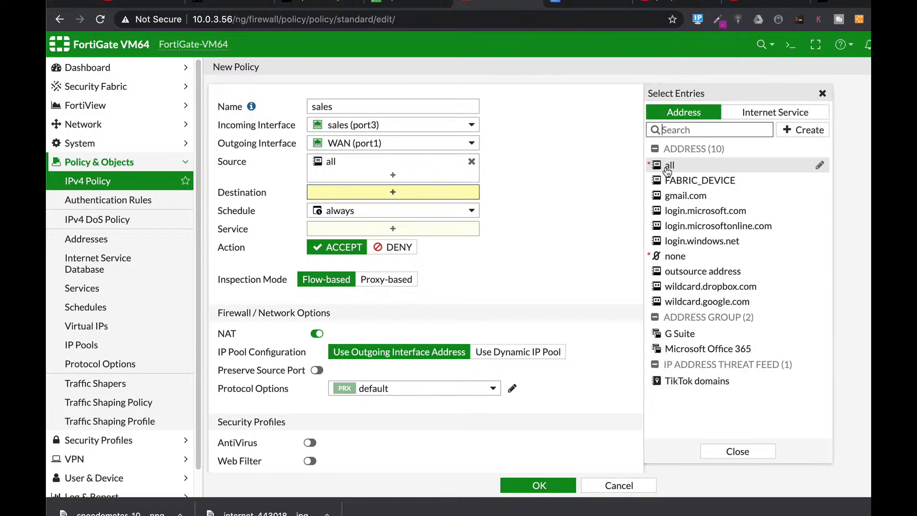
{"action": "left_click", "coordinate": [668, 165]}
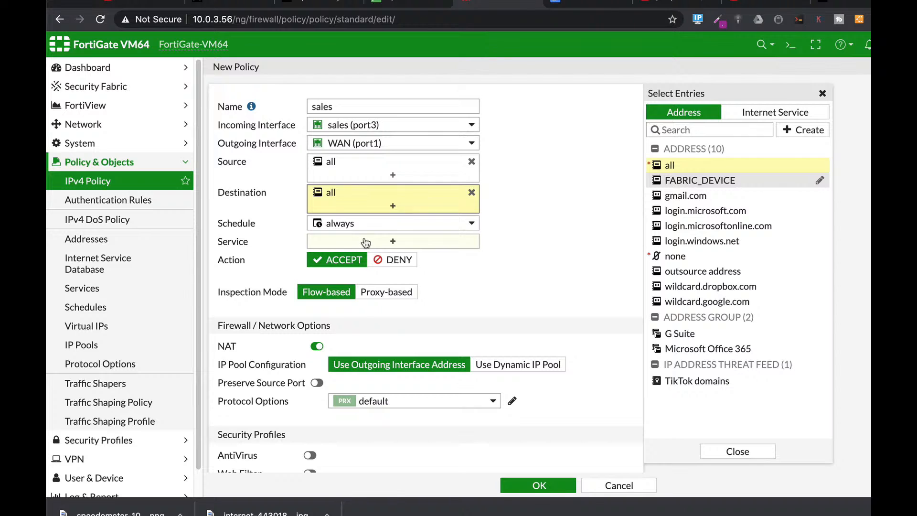
{"action": "left_click", "coordinate": [392, 246]}
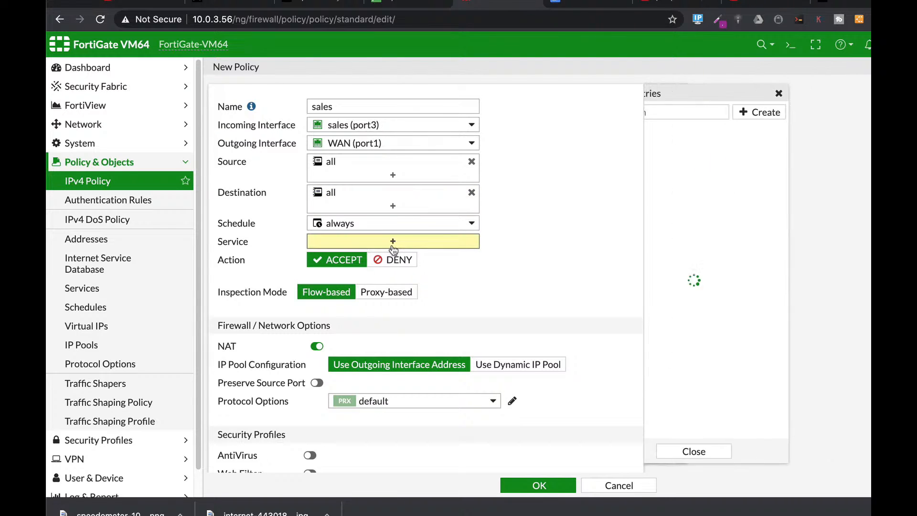
{"action": "left_click", "coordinate": [674, 163]}
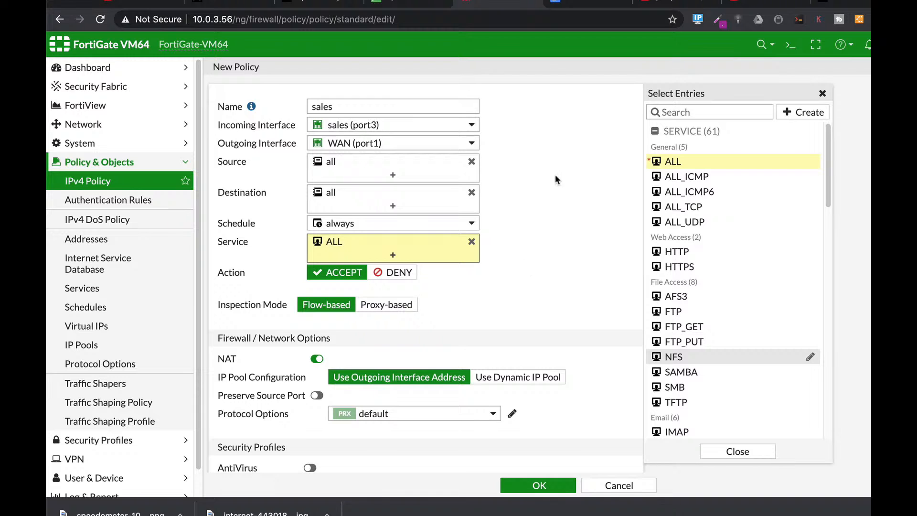
Step: Set the sales policy to log all sessions of allowed traffic and save the policy
{"action": "scroll", "coordinate": [526, 291], "scroll_direction": "down", "scroll_amount": 6}
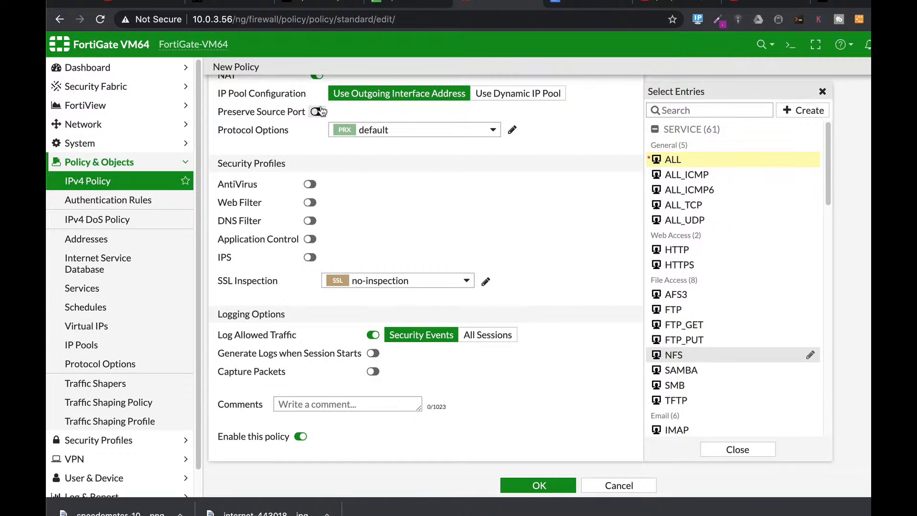
{"action": "scroll", "coordinate": [356, 166], "scroll_direction": "up", "scroll_amount": 1}
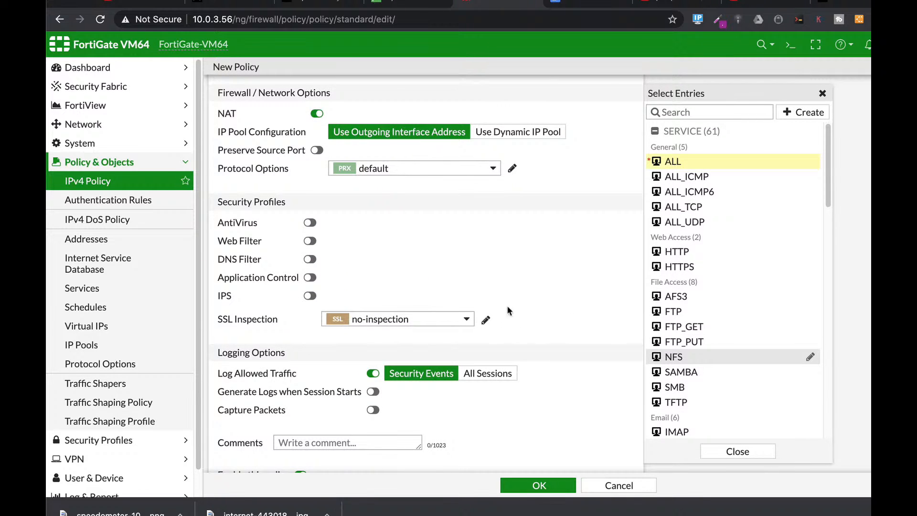
{"action": "scroll", "coordinate": [420, 275], "scroll_direction": "up", "scroll_amount": 1}
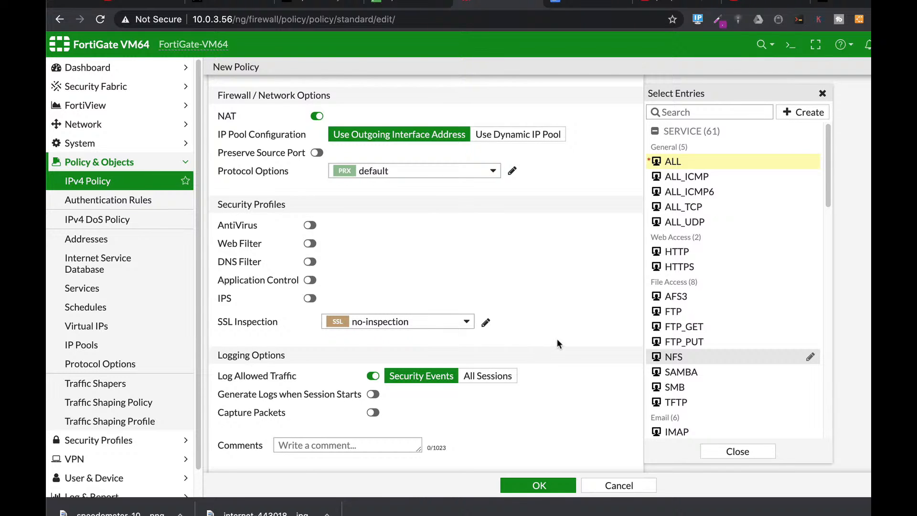
{"action": "scroll", "coordinate": [557, 339], "scroll_direction": "down", "scroll_amount": 2}
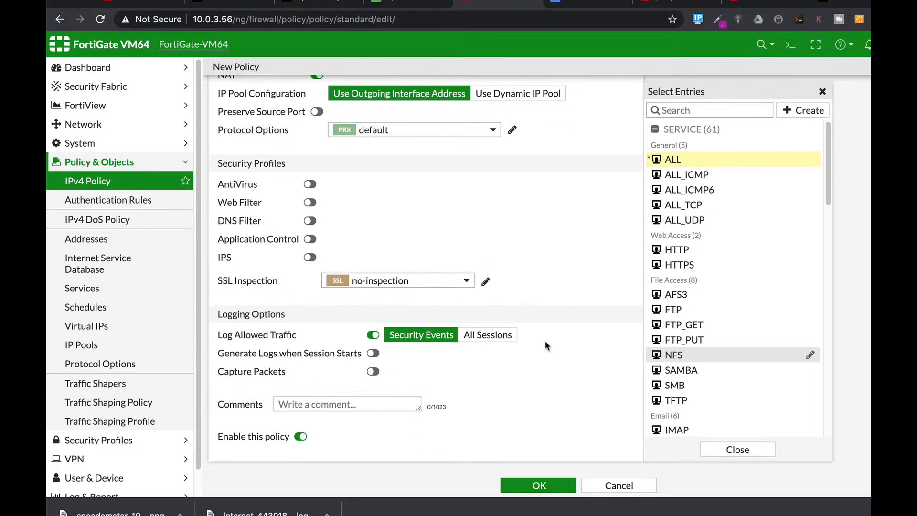
{"action": "left_click", "coordinate": [478, 336]}
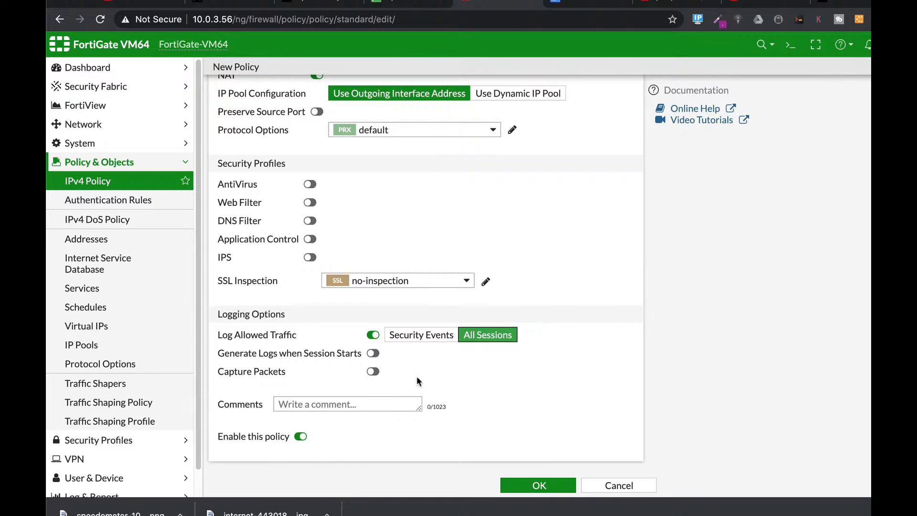
{"action": "left_click", "coordinate": [545, 487]}
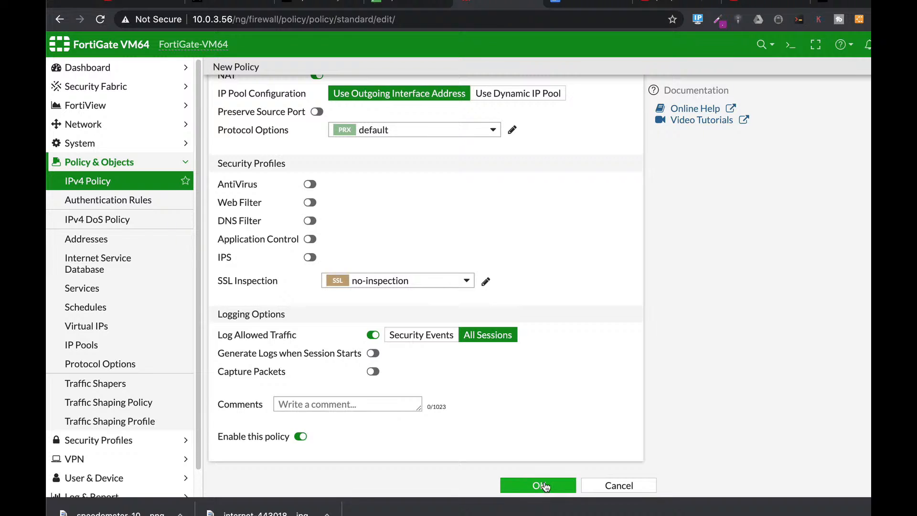
{"action": "left_click", "coordinate": [542, 485]}
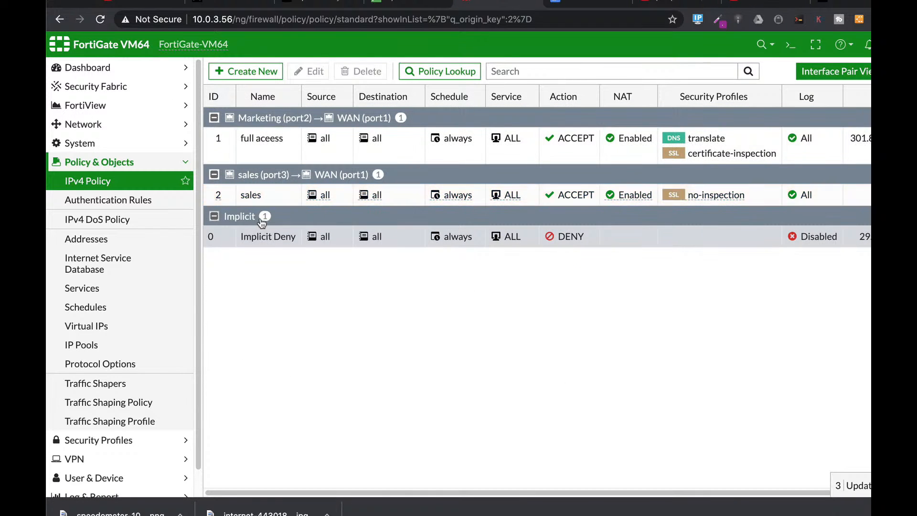
Step: Create a new IPv4 policy named marketing with Marketing (port2) as incoming and WAN (port1) as outgoing interface
{"action": "left_click", "coordinate": [257, 74]}
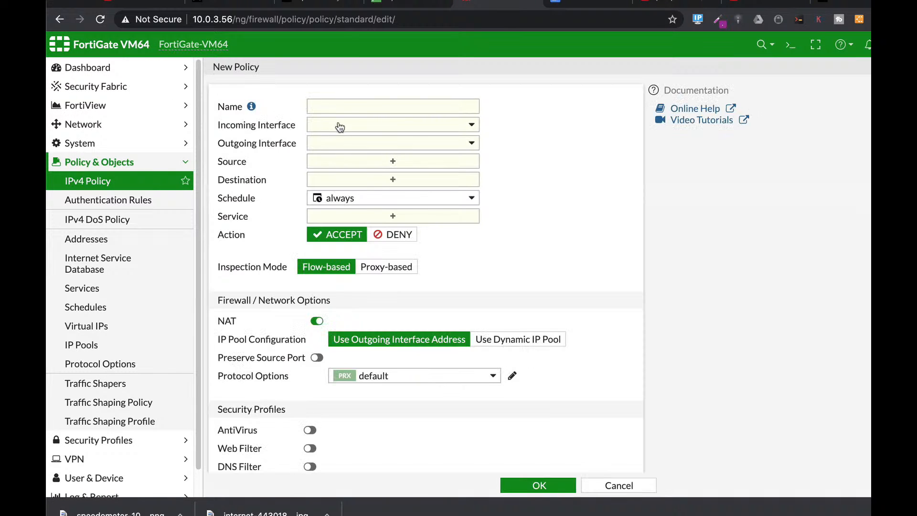
{"action": "left_click", "coordinate": [339, 107]}
{"action": "type", "text": "marketing"}
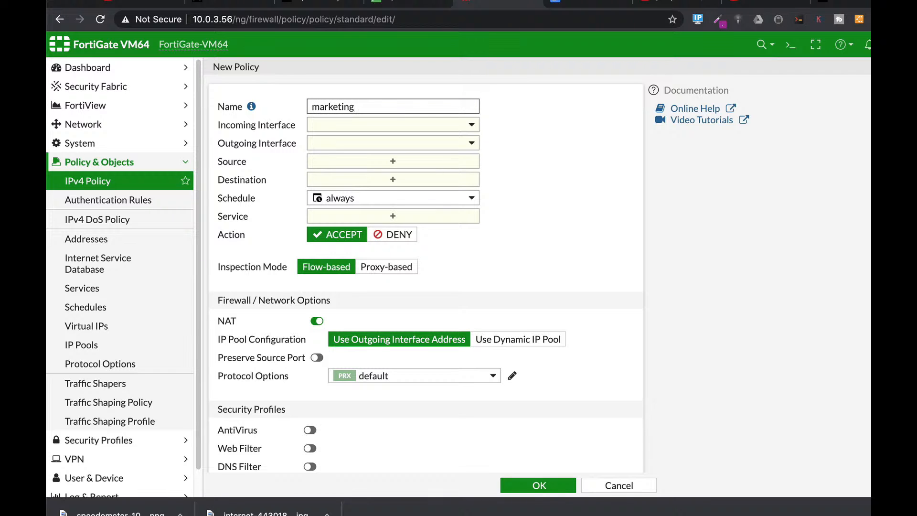
{"action": "left_click", "coordinate": [342, 124]}
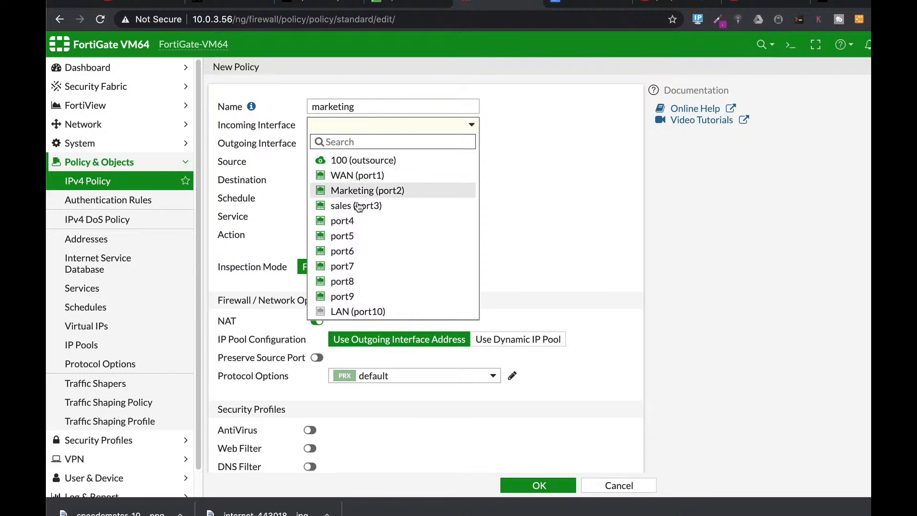
{"action": "left_click", "coordinate": [359, 191]}
{"action": "left_click", "coordinate": [353, 144]}
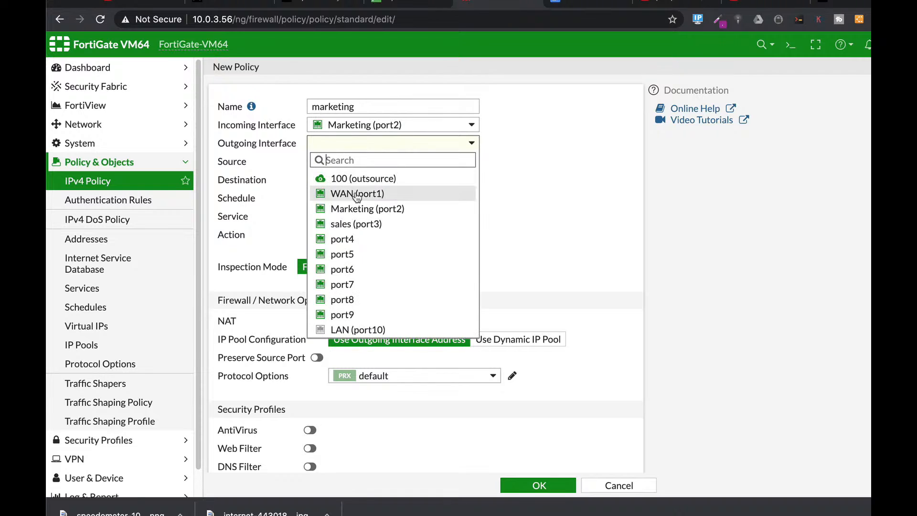
{"action": "left_click", "coordinate": [357, 194]}
Step: Set the marketing policy's source and destination to all and its service to ALL
{"action": "left_click", "coordinate": [355, 164]}
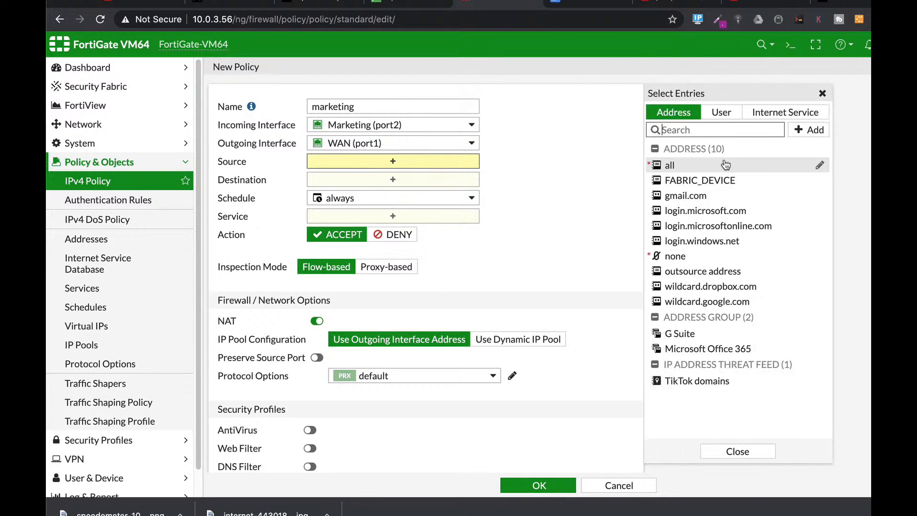
{"action": "left_click", "coordinate": [683, 167]}
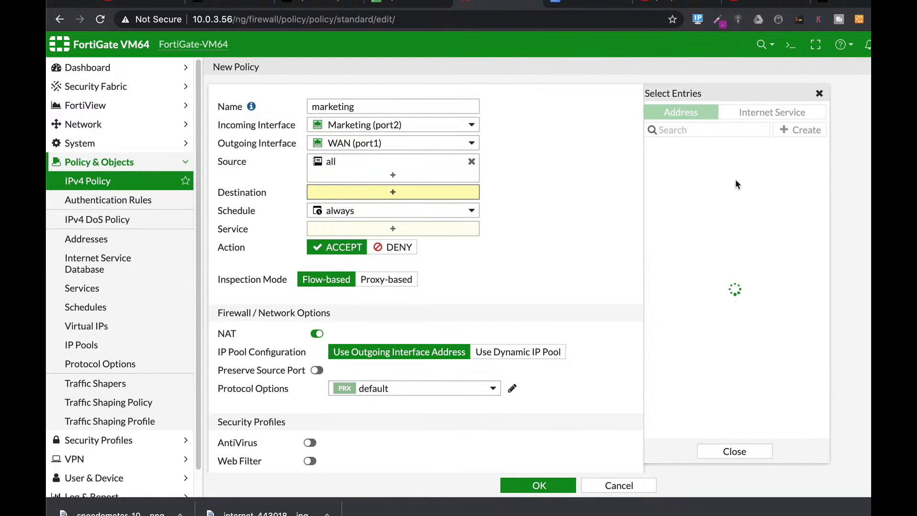
{"action": "left_click", "coordinate": [671, 167]}
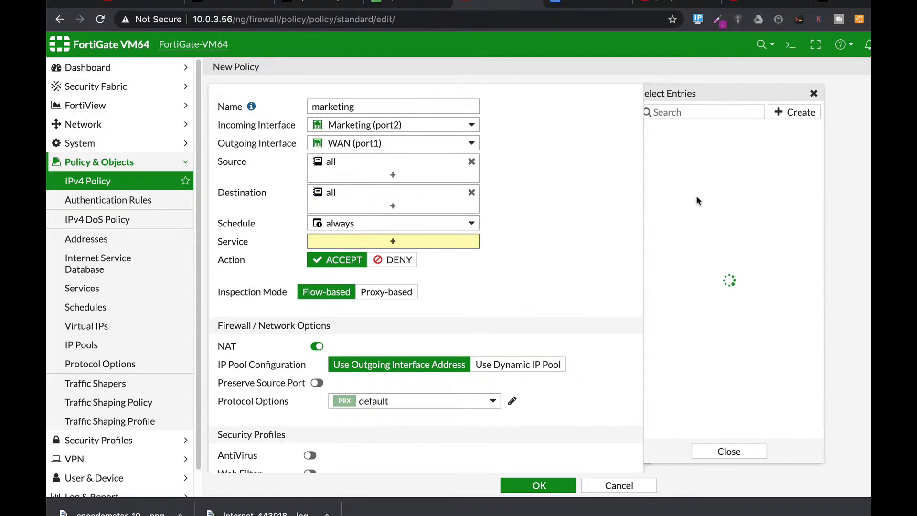
{"action": "left_click", "coordinate": [666, 165]}
Step: Set the marketing policy to log all sessions of allowed traffic and submit it
{"action": "scroll", "coordinate": [528, 347], "scroll_direction": "down", "scroll_amount": 5}
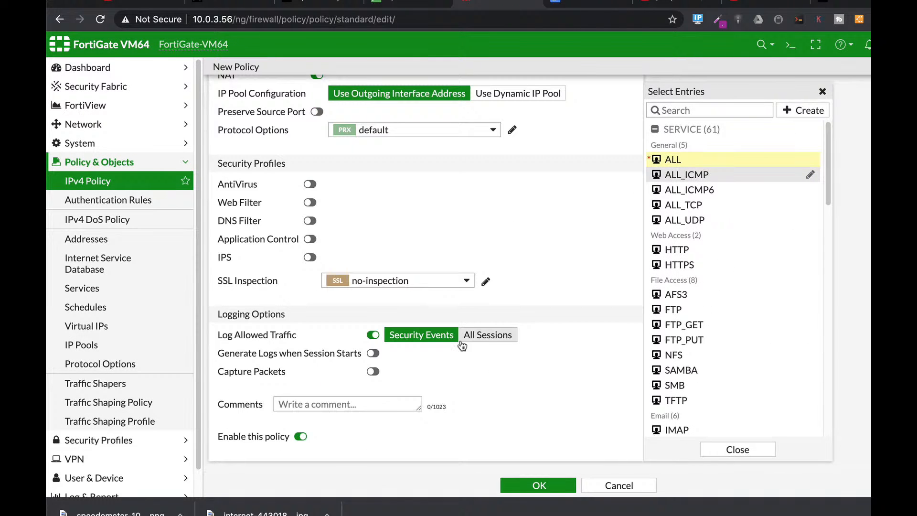
{"action": "left_click", "coordinate": [485, 340]}
{"action": "left_click", "coordinate": [537, 485]}
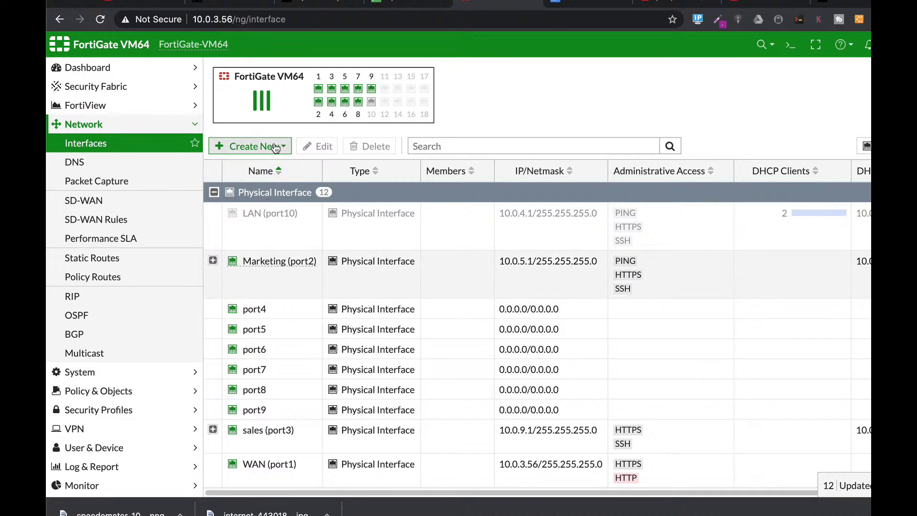
Step: Create a new VLAN interface and name it outsource2
{"action": "left_click", "coordinate": [272, 146]}
{"action": "left_click", "coordinate": [281, 162]}
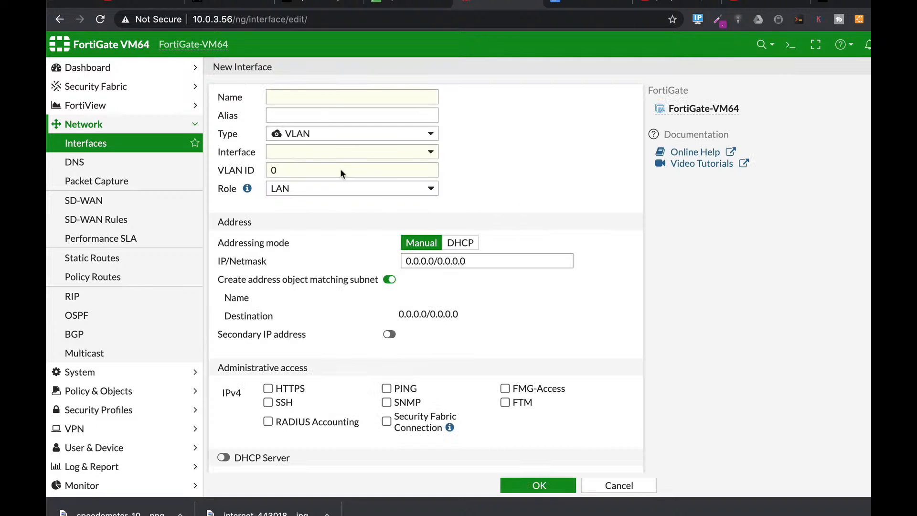
{"action": "left_click", "coordinate": [298, 93]}
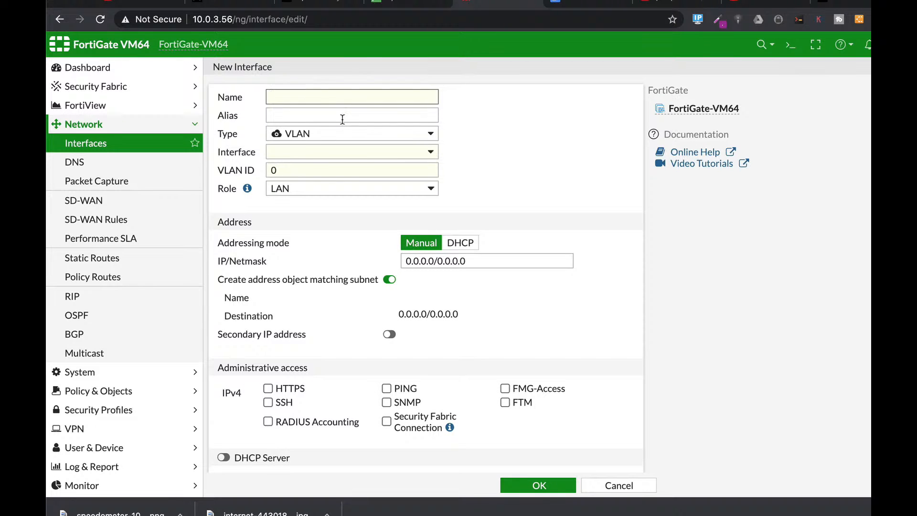
{"action": "type", "text": "out"}
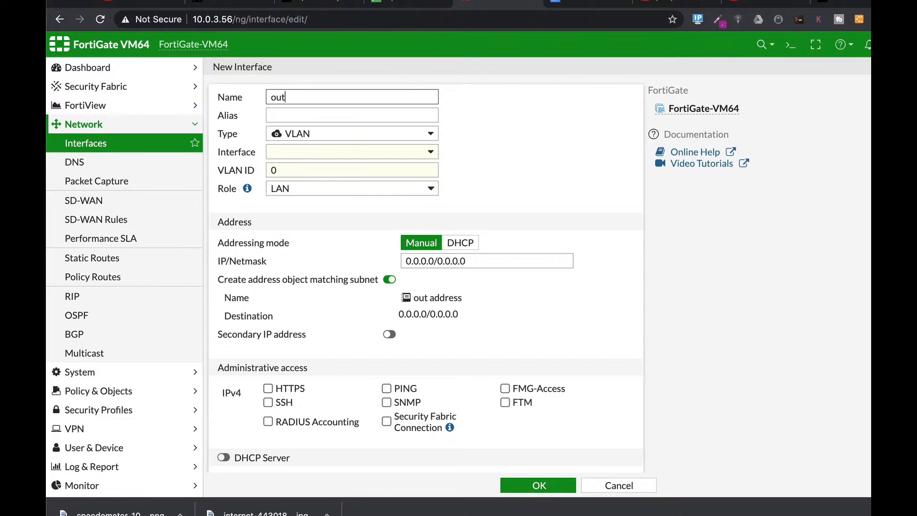
{"action": "type", "text": "source2"}
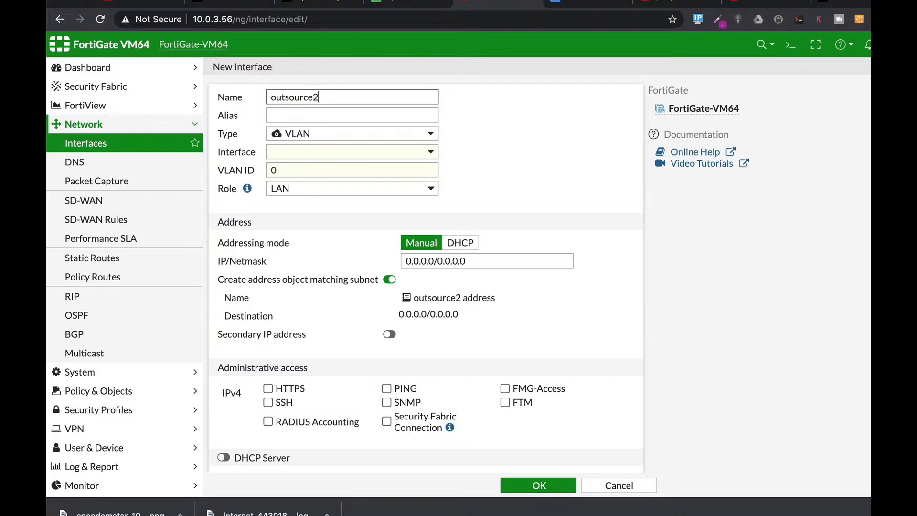
Step: Set the outsource2 interface's VLAN ID and alias to 300 and its parent interface to sales (port3)
{"action": "left_click", "coordinate": [306, 115]}
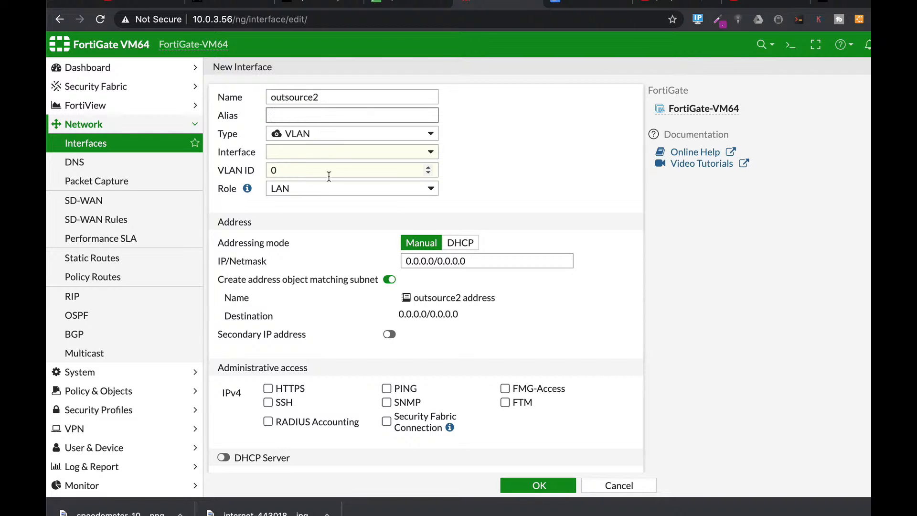
{"action": "left_click", "coordinate": [290, 169]}
{"action": "key", "text": "BackSpace"}
{"action": "type", "text": "300"}
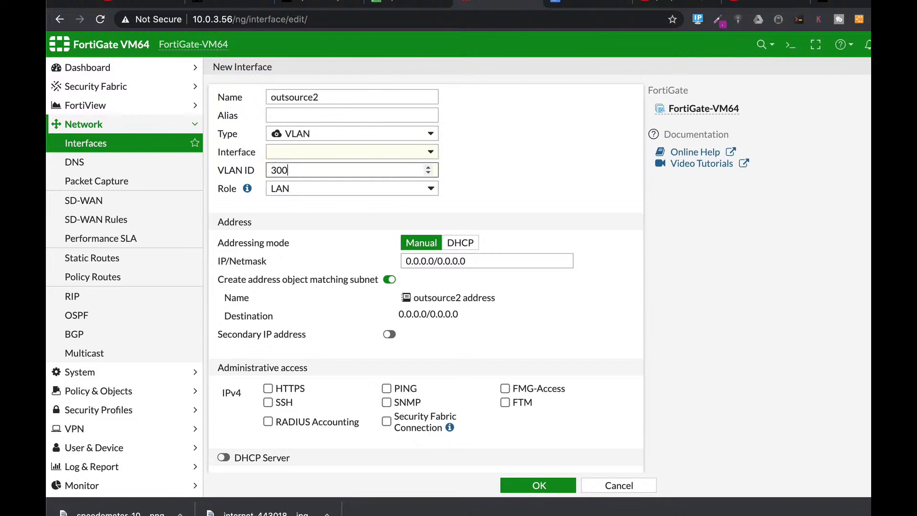
{"action": "left_click", "coordinate": [290, 113]}
{"action": "type", "text": "300"}
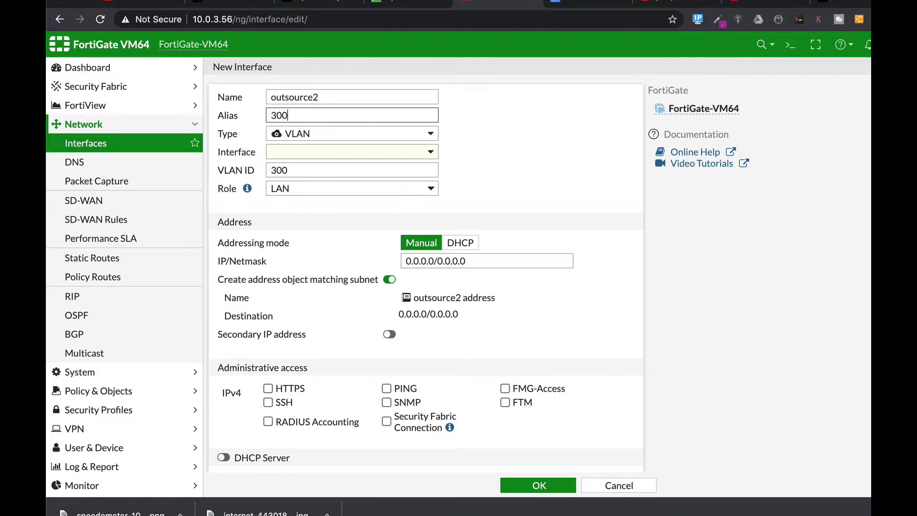
{"action": "left_click", "coordinate": [301, 152]}
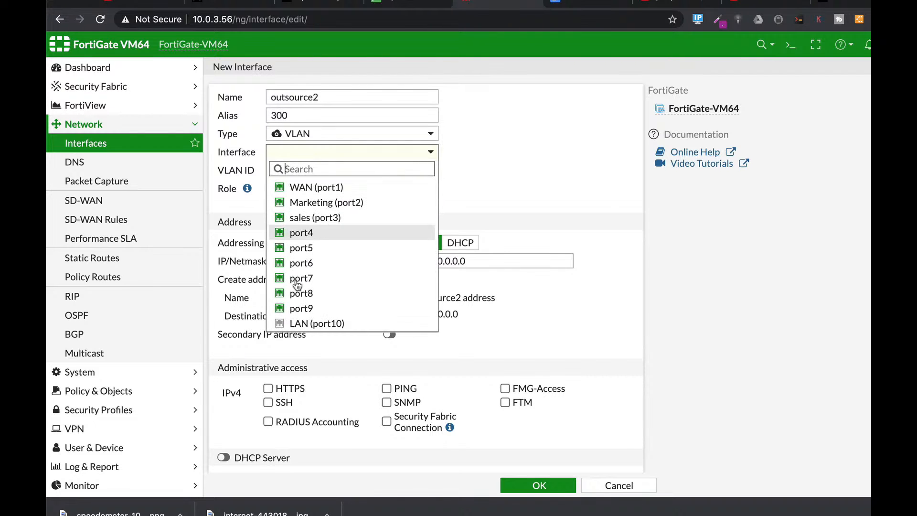
{"action": "left_click", "coordinate": [306, 217]}
Step: Set the outsource2 interface's IP/Netmask to 192.168.2.1/24
{"action": "left_click_drag", "start_coordinate": [474, 261], "coordinate": [409, 259]}
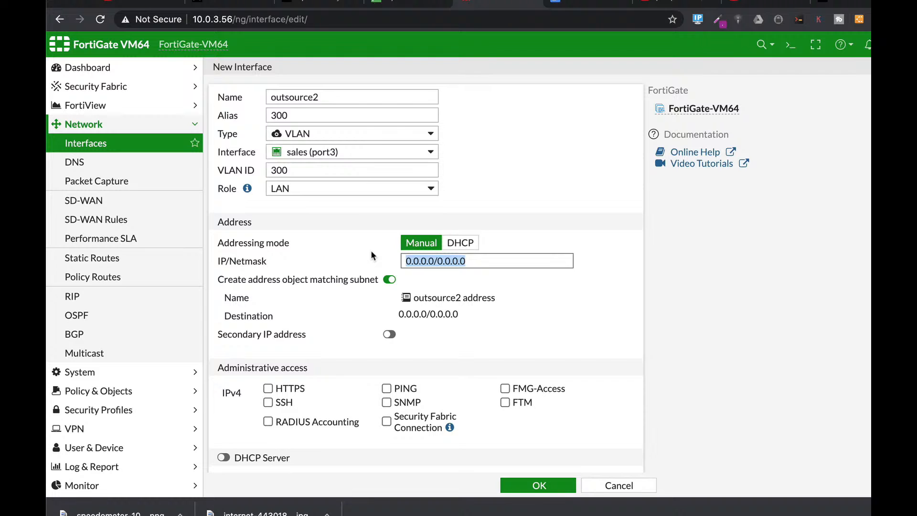
{"action": "type", "text": "192.1"}
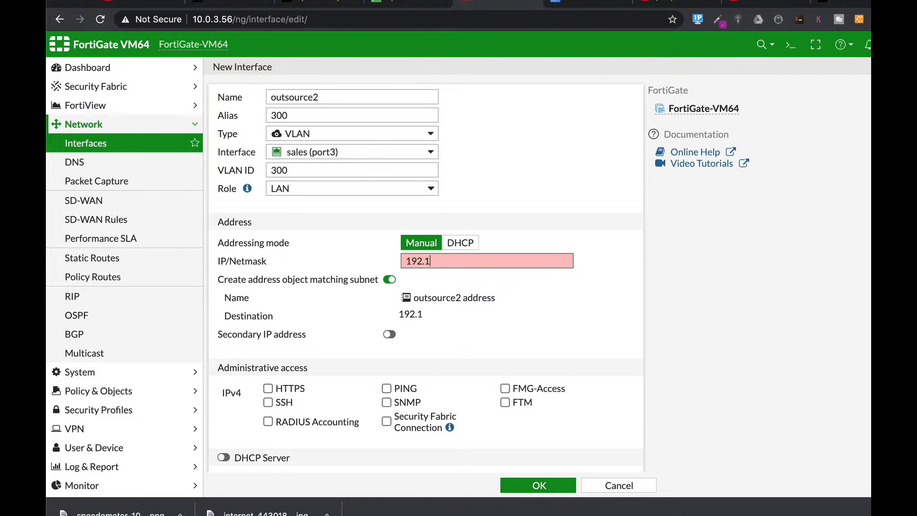
{"action": "type", "text": "68.2.1/24"}
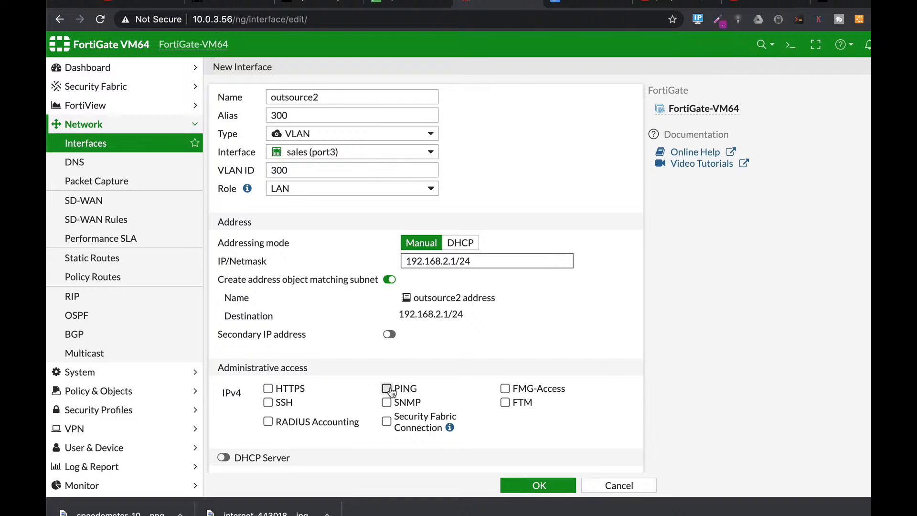
Step: Allow HTTPS and SSH administrative access on the outsource2 interface
{"action": "scroll", "coordinate": [423, 328], "scroll_direction": "down", "scroll_amount": 1}
{"action": "scroll", "coordinate": [425, 333], "scroll_direction": "down", "scroll_amount": 3}
{"action": "left_click", "coordinate": [267, 228]}
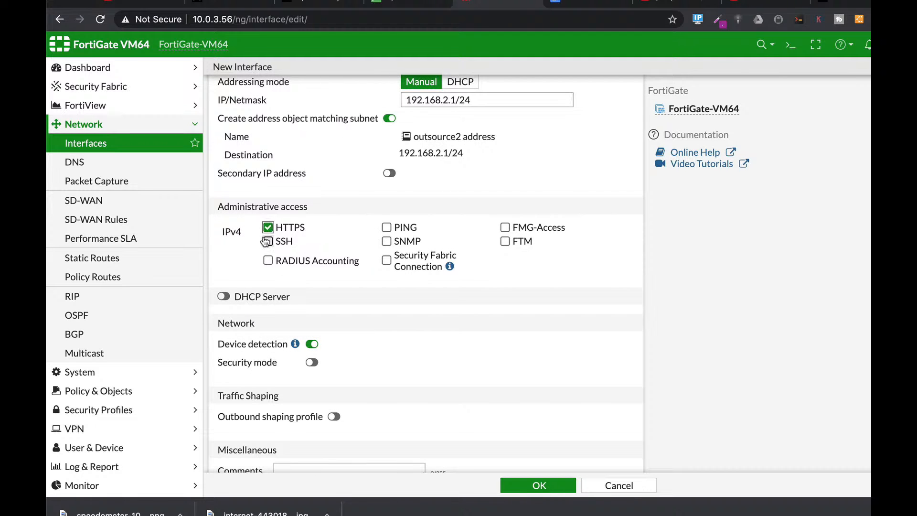
{"action": "left_click", "coordinate": [267, 241]}
Step: Enable the DHCP server on outsource2 with the address range 192.168.2.2-192.168.2.254 and save the interface
{"action": "scroll", "coordinate": [465, 334], "scroll_direction": "down", "scroll_amount": 1}
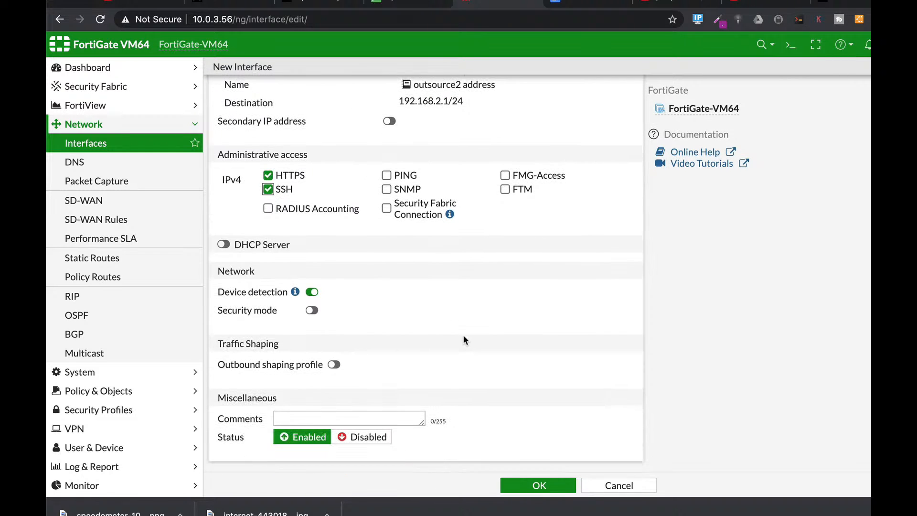
{"action": "left_click", "coordinate": [224, 245]}
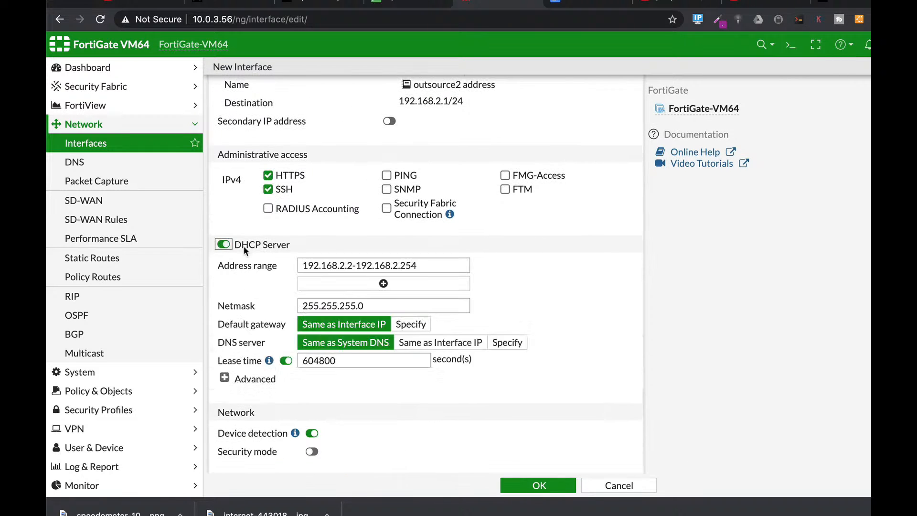
{"action": "triple_click", "coordinate": [445, 266]}
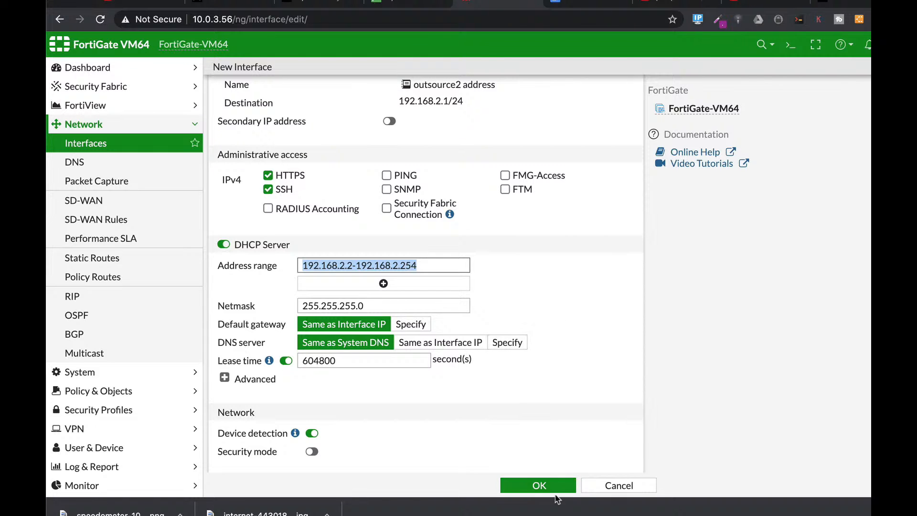
{"action": "left_click", "coordinate": [545, 485]}
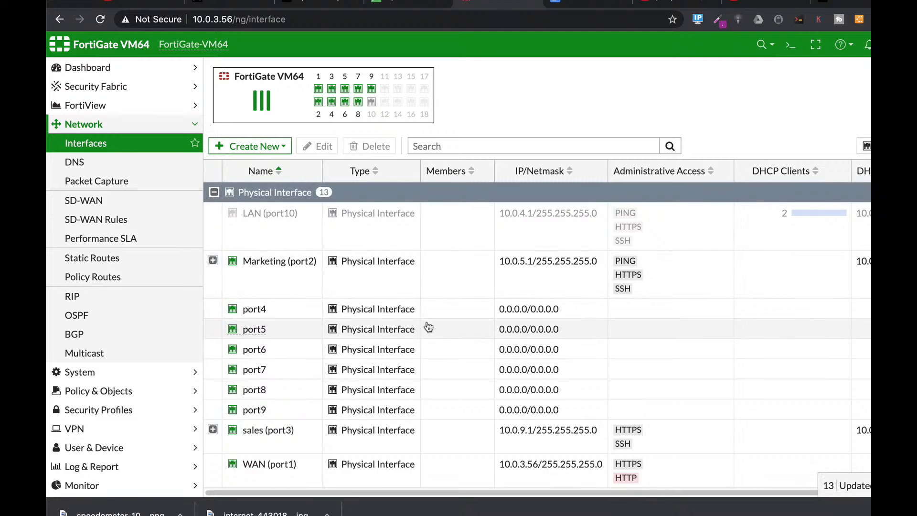
Step: Expand sales (port3) in the interface list to check the VLANs attached to it
{"action": "left_click", "coordinate": [213, 429]}
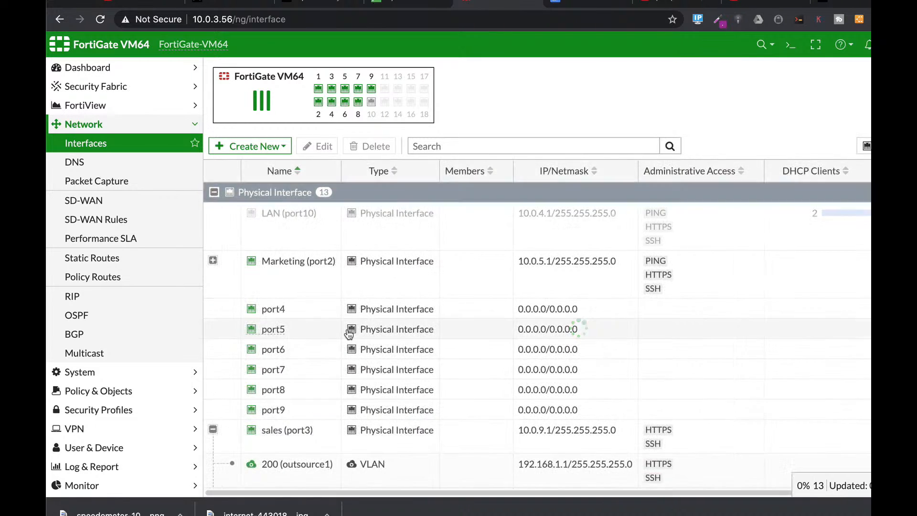
{"action": "scroll", "coordinate": [352, 323], "scroll_direction": "down", "scroll_amount": 2}
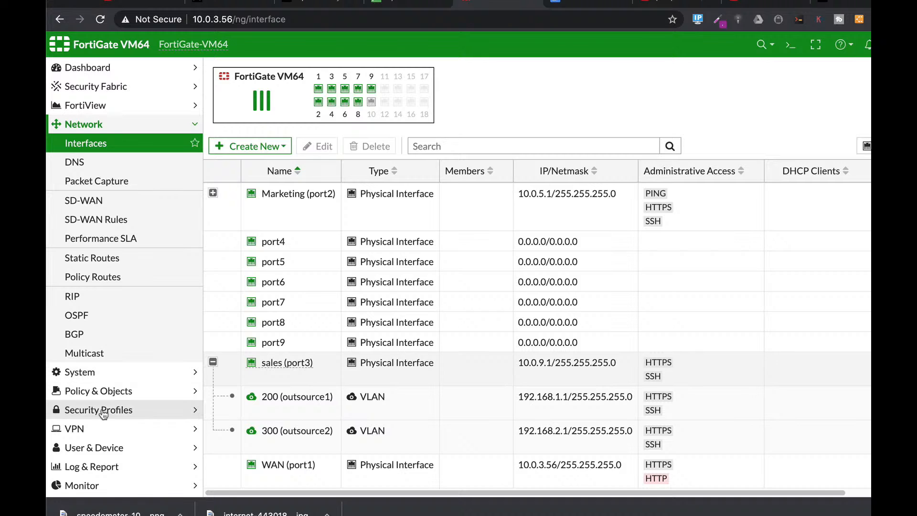
Step: Create an IPv4 policy named outsource2 with incoming interface 300 (outsource2) and outgoing interface WAN (port1)
{"action": "left_click", "coordinate": [107, 391]}
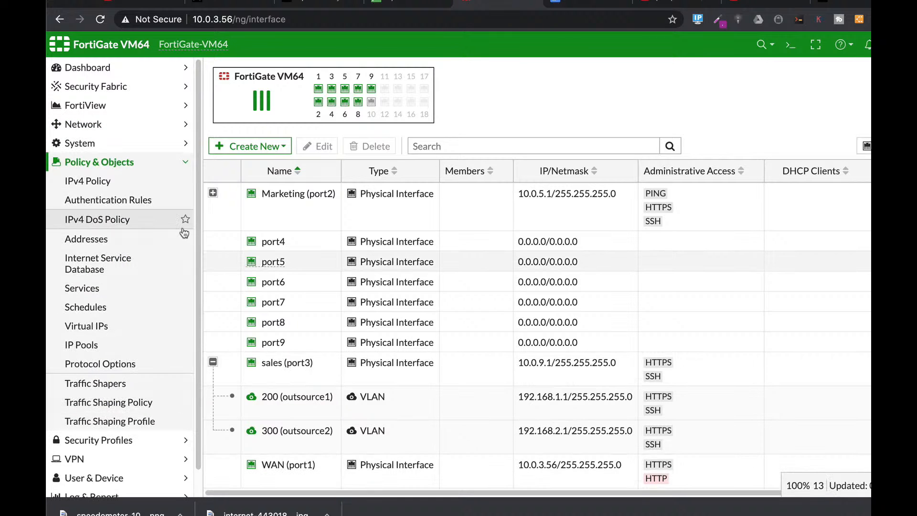
{"action": "left_click", "coordinate": [93, 182]}
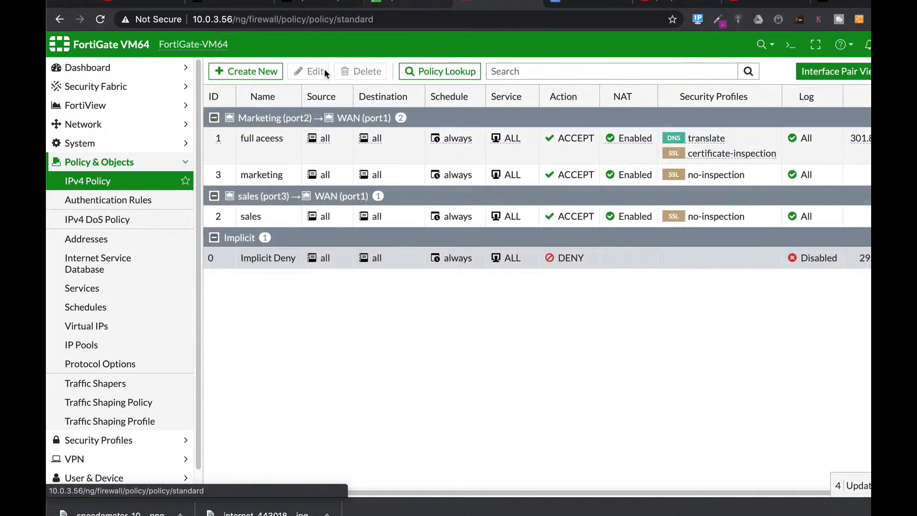
{"action": "left_click", "coordinate": [252, 71]}
{"action": "left_click", "coordinate": [342, 107]}
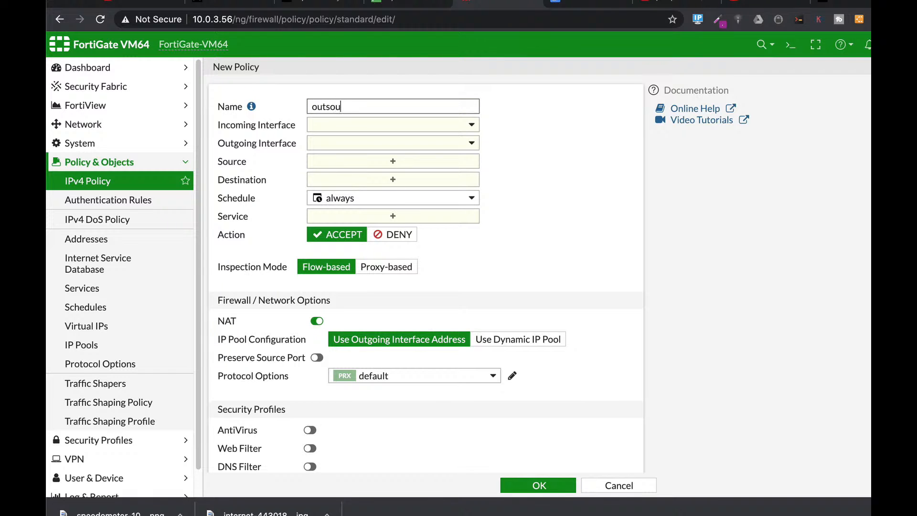
{"action": "left_click", "coordinate": [379, 127]}
{"action": "left_click", "coordinate": [357, 191]}
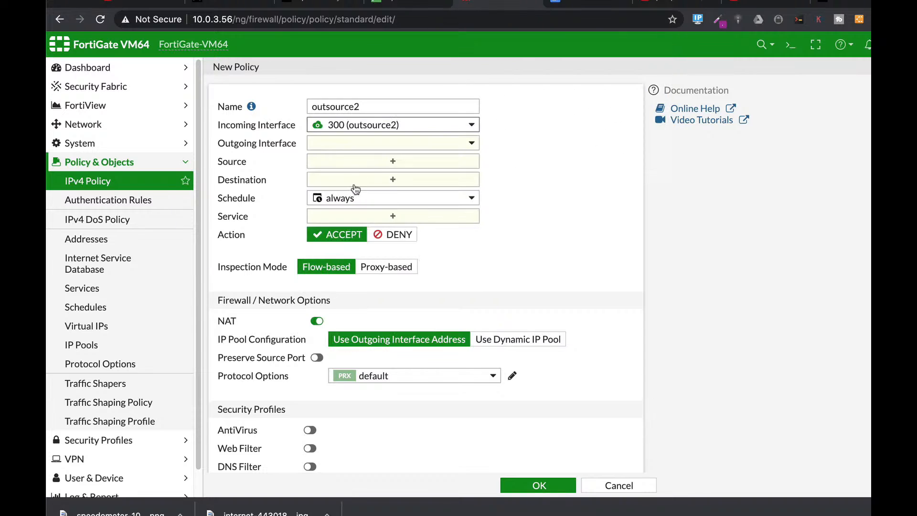
{"action": "left_click", "coordinate": [353, 149]}
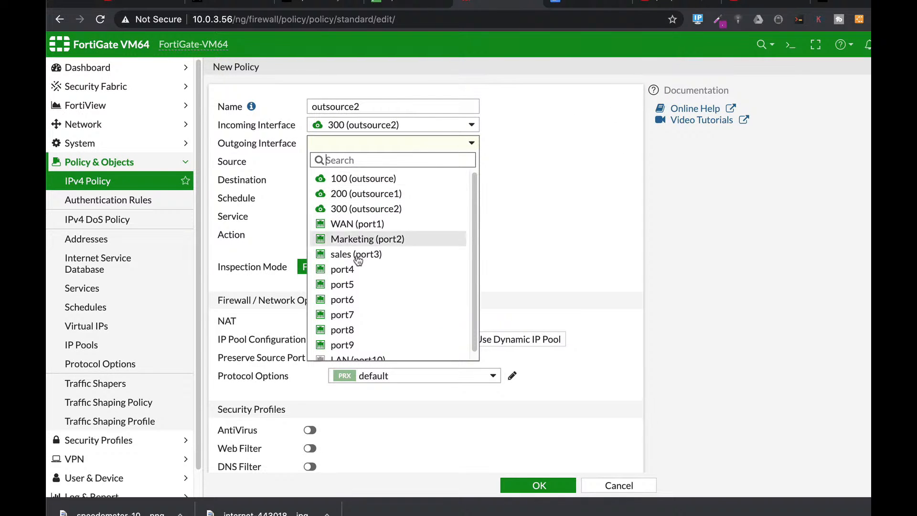
{"action": "left_click", "coordinate": [358, 223]}
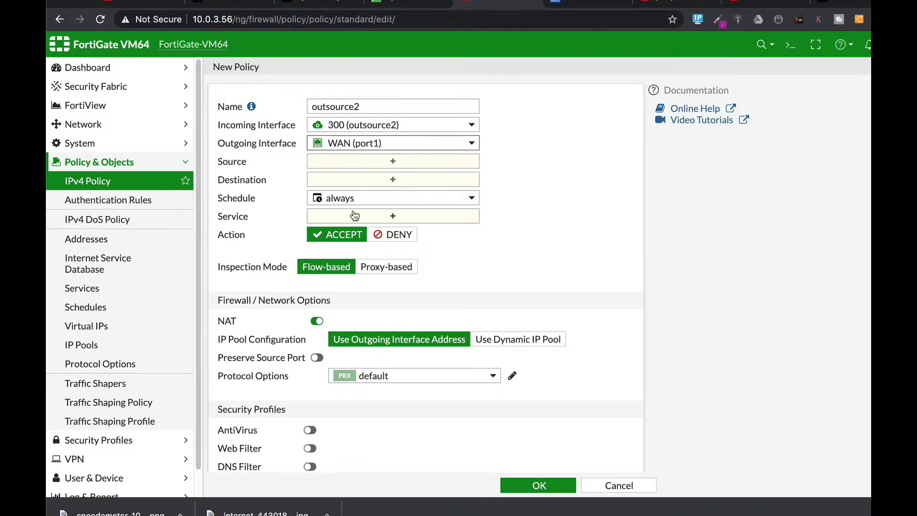
Step: Set both the source and the destination of the outsource2 policy to all
{"action": "left_click", "coordinate": [380, 163]}
{"action": "left_click", "coordinate": [668, 164]}
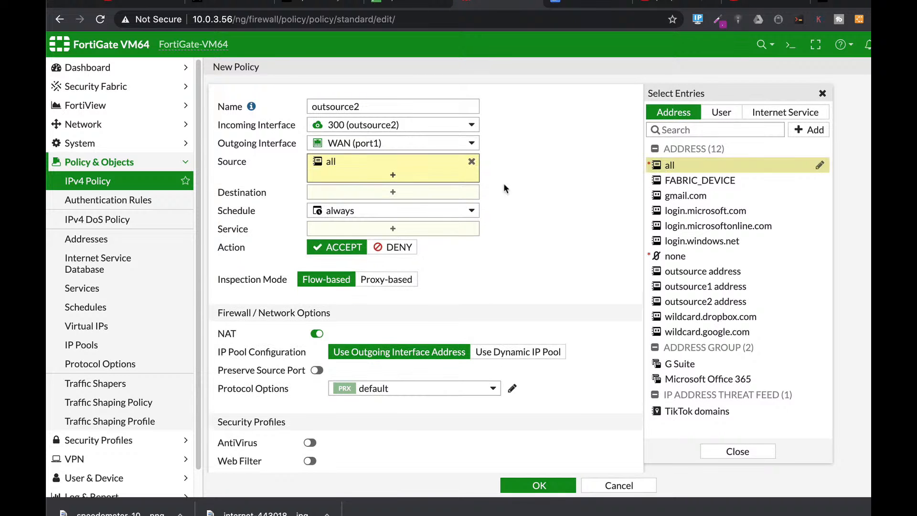
{"action": "left_click", "coordinate": [349, 190]}
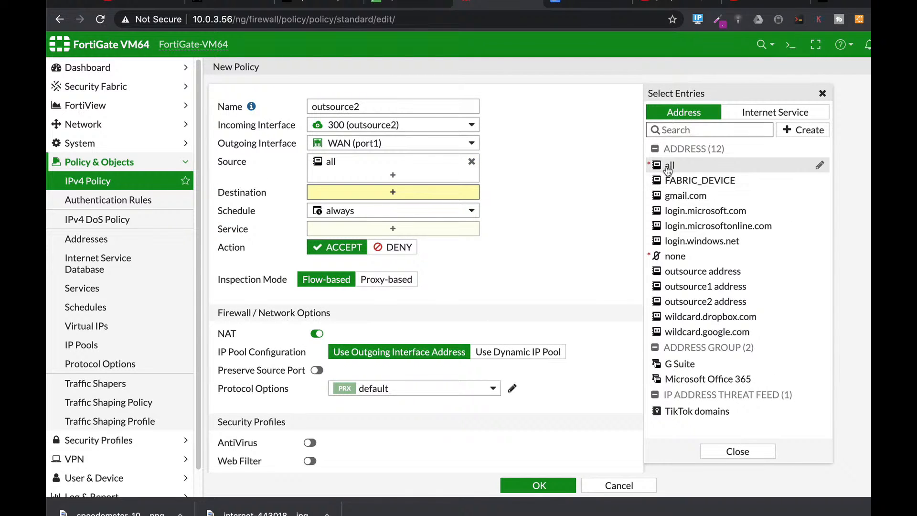
{"action": "left_click", "coordinate": [666, 164]}
Step: Add the HTTPS, HTTP and DNS services to the outsource2 policy and save it
{"action": "left_click", "coordinate": [441, 242]}
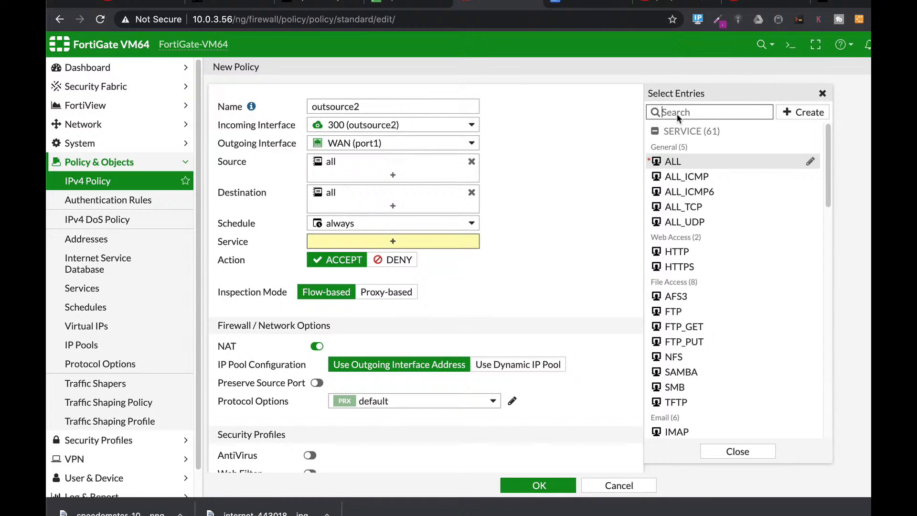
{"action": "type", "text": "https"}
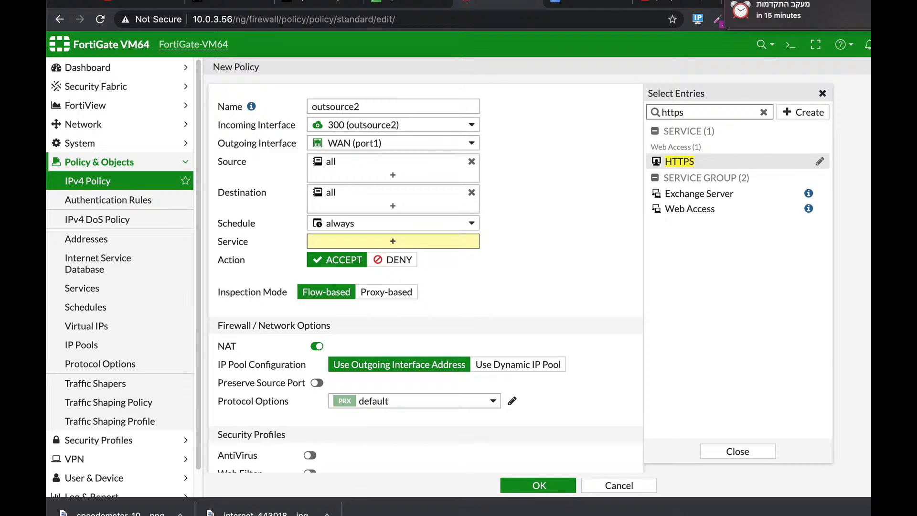
{"action": "key", "text": "Return"}
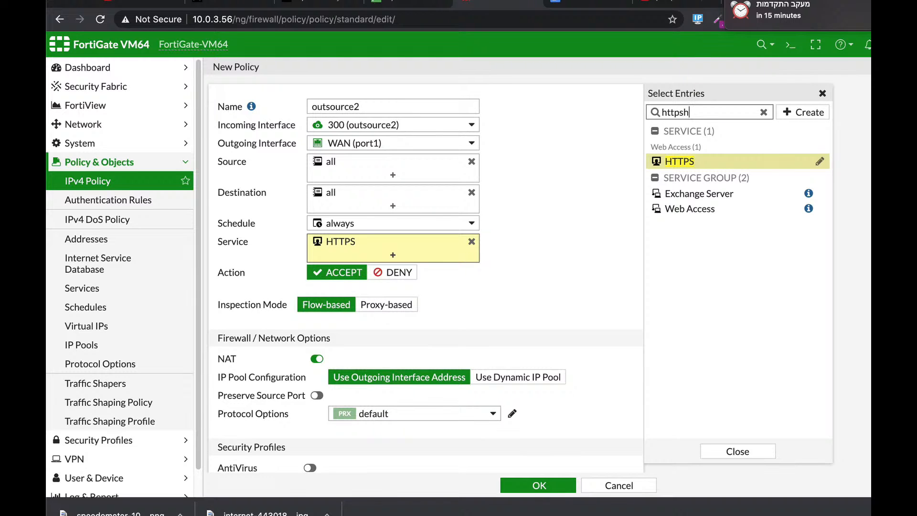
{"action": "key", "text": "BackSpace"}
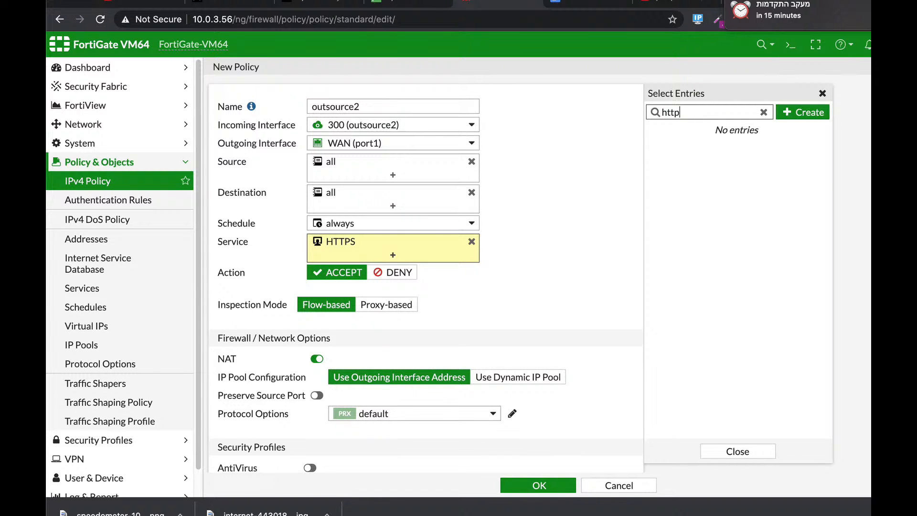
{"action": "key", "text": "Return"}
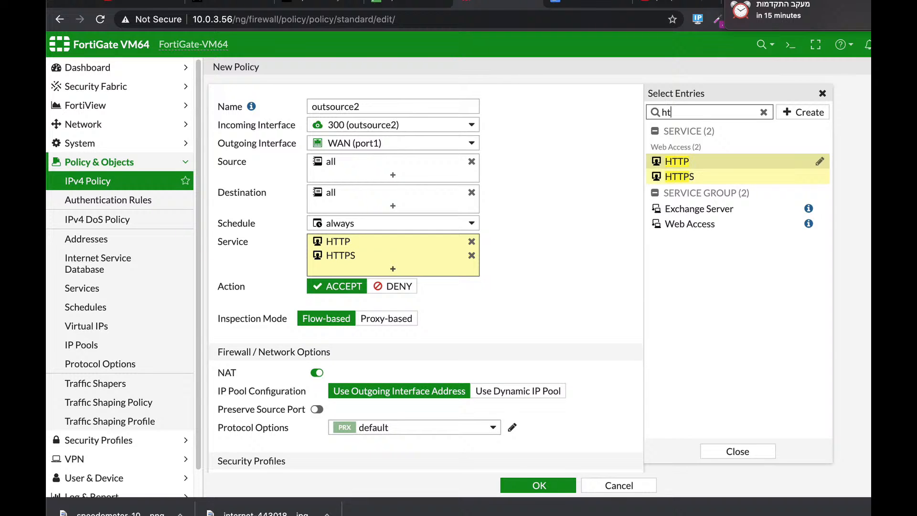
{"action": "key", "text": "BackSpace"}
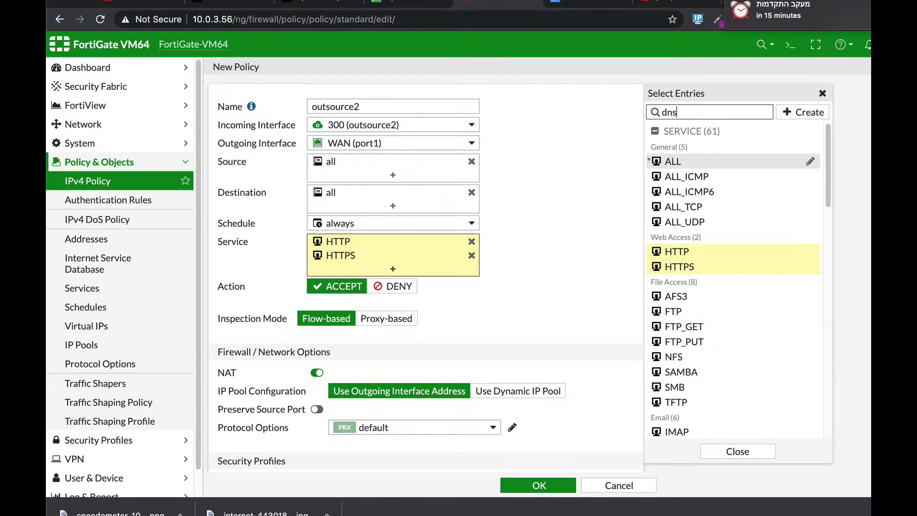
{"action": "key", "text": "Return"}
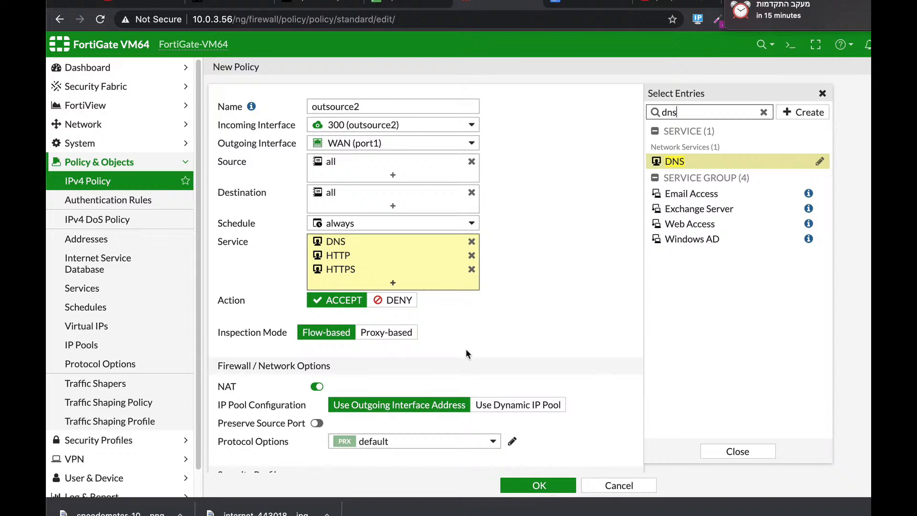
{"action": "scroll", "coordinate": [467, 353], "scroll_direction": "down", "scroll_amount": 6}
{"action": "left_click", "coordinate": [531, 484]}
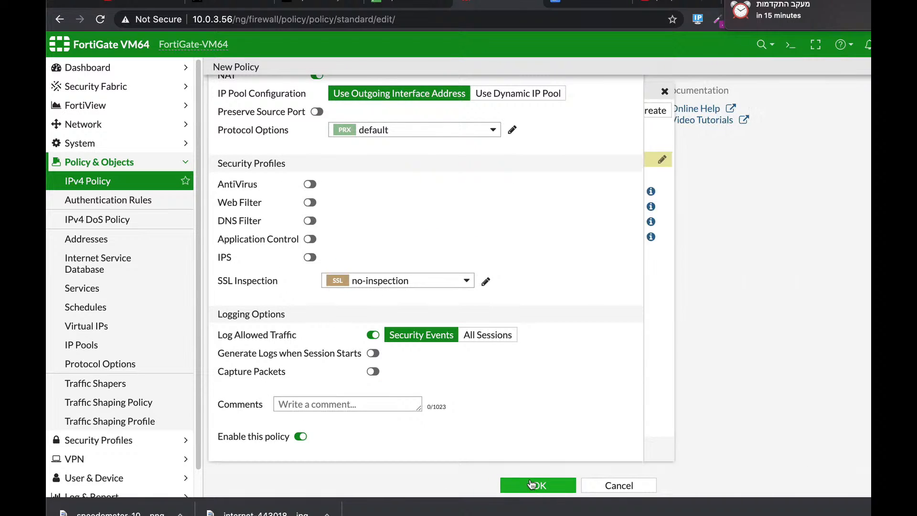
{"action": "left_click", "coordinate": [535, 485]}
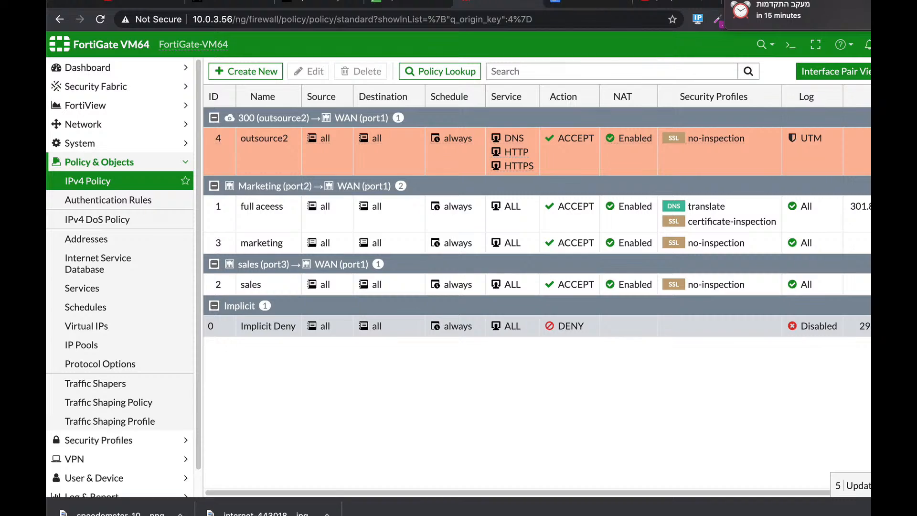
Step: Check the Marketing (port2) interface's IP subnet in the network interface list
{"action": "left_click", "coordinate": [590, 4]}
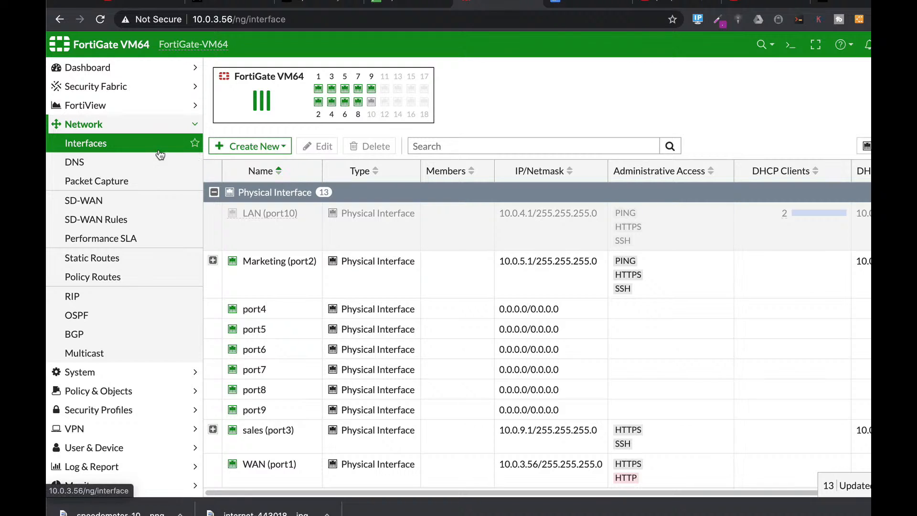
{"action": "left_click", "coordinate": [126, 391]}
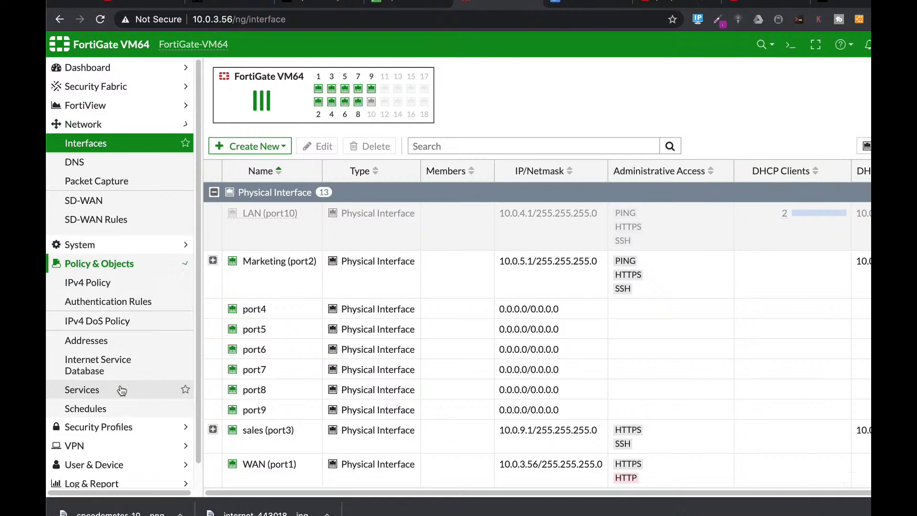
{"action": "left_click", "coordinate": [106, 238]}
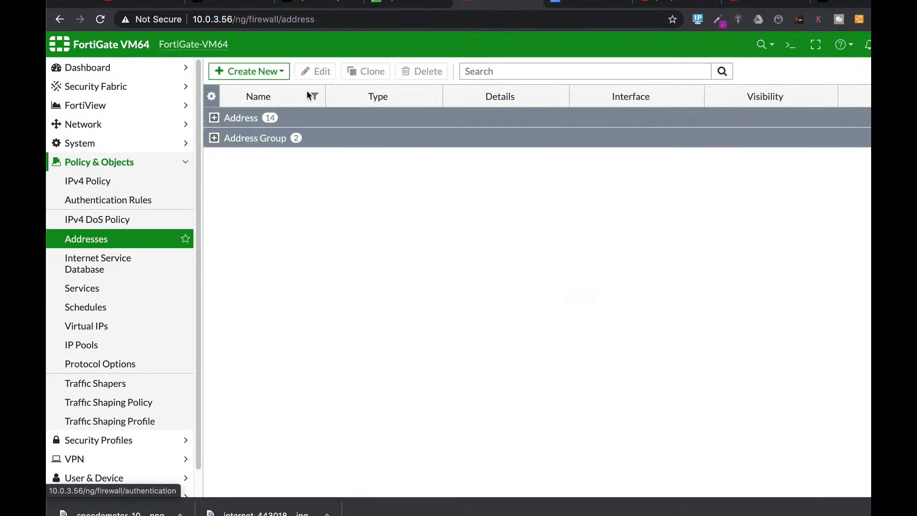
{"action": "left_click", "coordinate": [78, 125]}
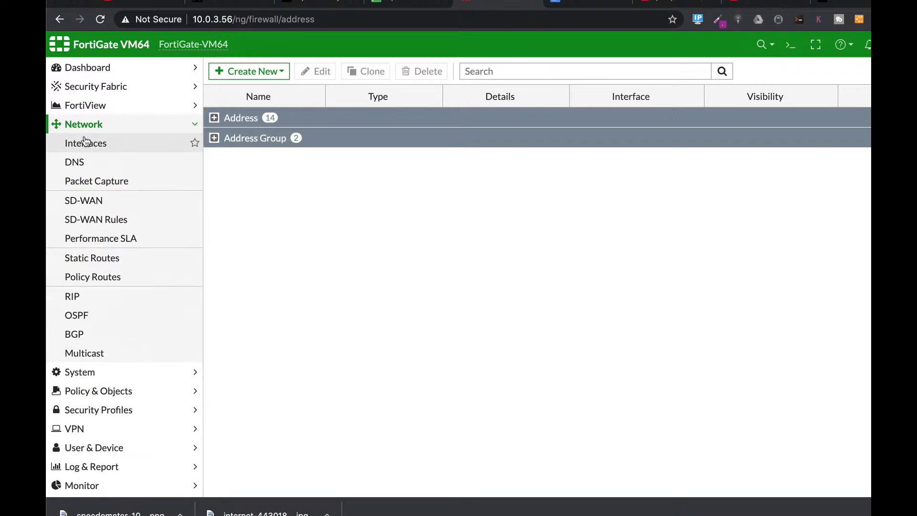
{"action": "left_click", "coordinate": [85, 142]}
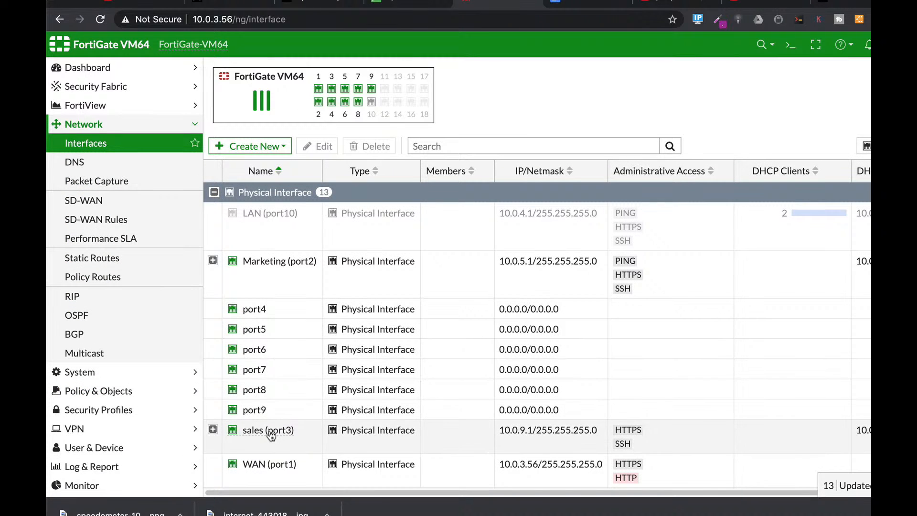
{"action": "left_click", "coordinate": [263, 263]}
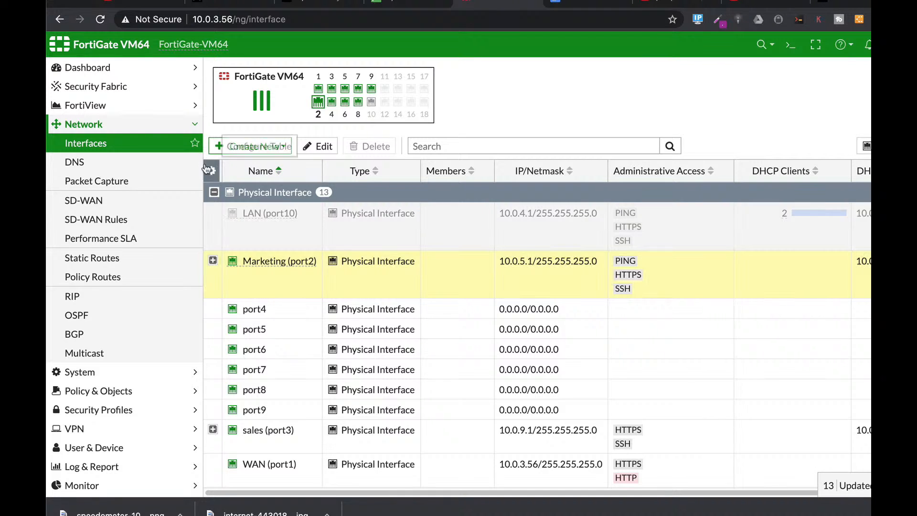
Step: Start a new firewall address object and name it Limited ICMP
{"action": "left_click", "coordinate": [129, 388]}
{"action": "left_click", "coordinate": [97, 238]}
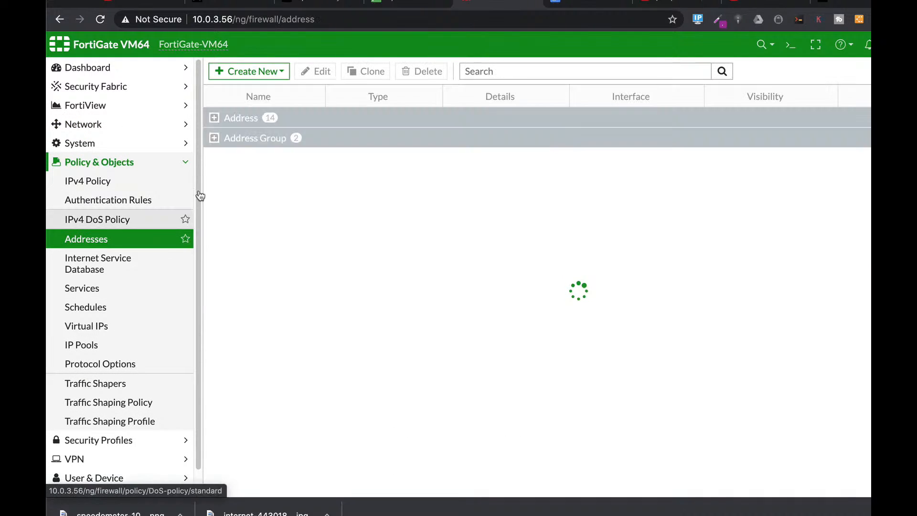
{"action": "left_click", "coordinate": [250, 73]}
{"action": "left_click", "coordinate": [250, 88]}
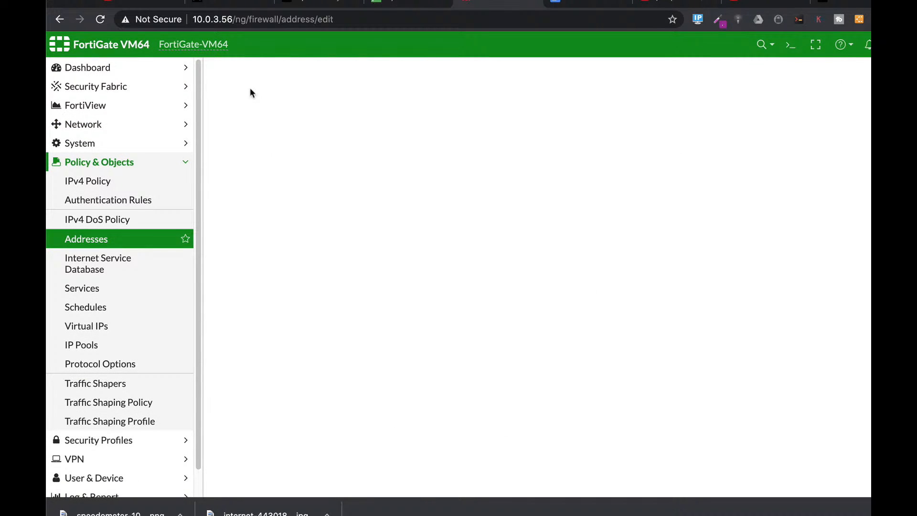
{"action": "left_click", "coordinate": [364, 101]}
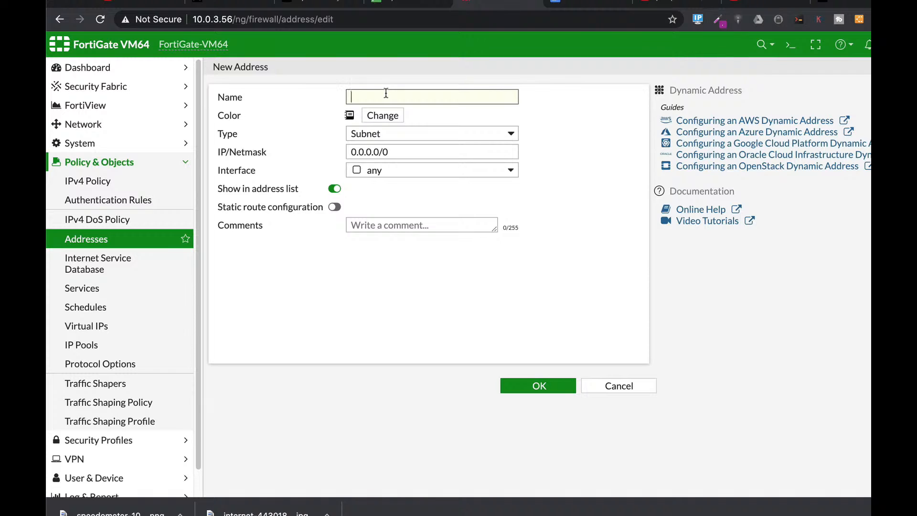
{"action": "key", "text": "BackSpace"}
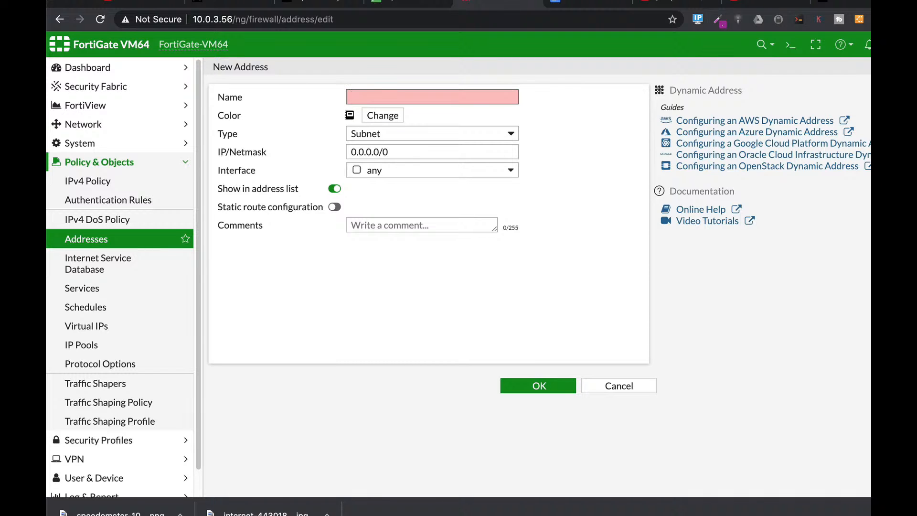
{"action": "type", "text": "Limit"}
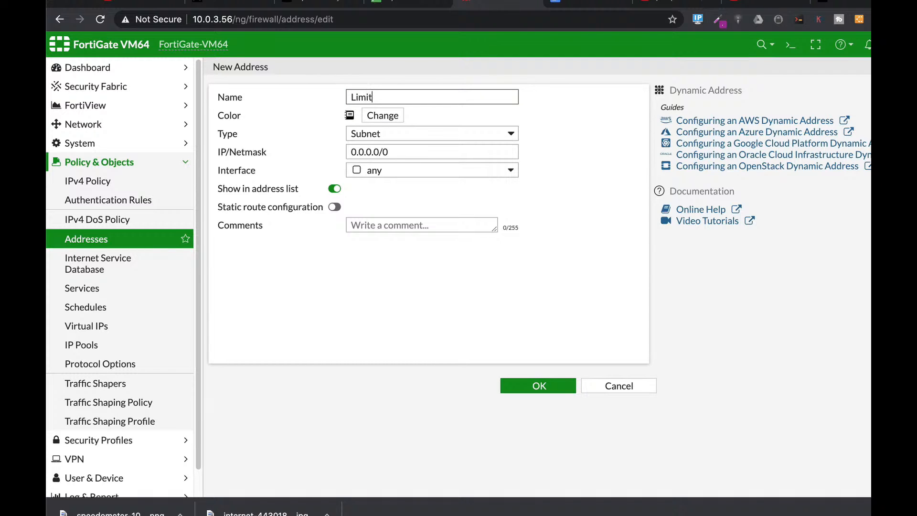
{"action": "type", "text": "ed ICMP"}
Step: Set the address type to IP Range with the range 10.0.5.3-10.0.5.3
{"action": "left_click", "coordinate": [387, 138]}
{"action": "left_click", "coordinate": [387, 146]}
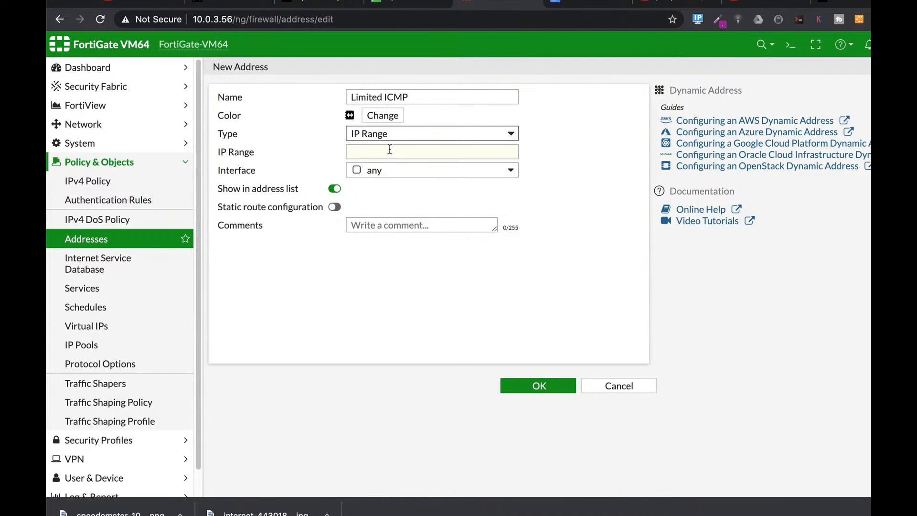
{"action": "left_click", "coordinate": [389, 153]}
{"action": "type", "text": "10.0.5.2-"}
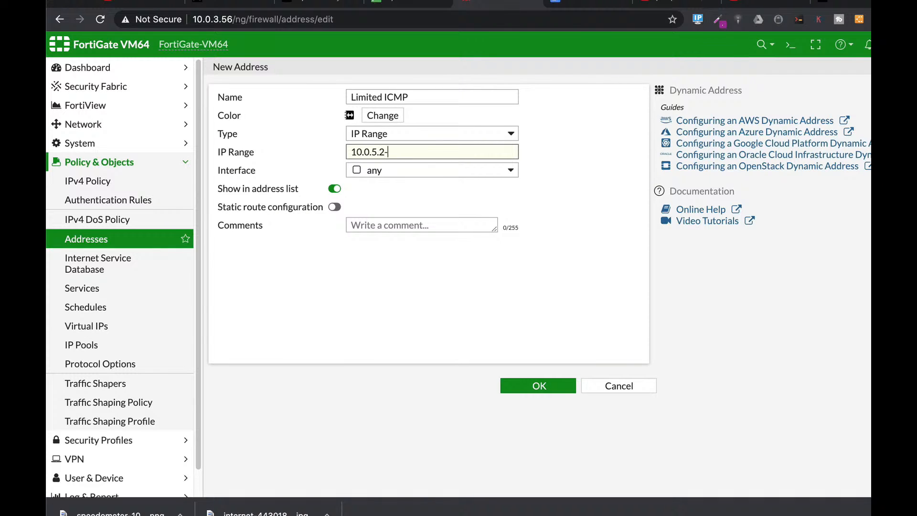
{"action": "type", "text": "10.0.5.3"}
{"action": "left_click_drag", "start_coordinate": [378, 151], "coordinate": [384, 150]}
{"action": "type", "text": "33"}
Step: Assign the Limited ICMP address to the Marketing (port2) interface and save it
{"action": "left_click", "coordinate": [411, 171]}
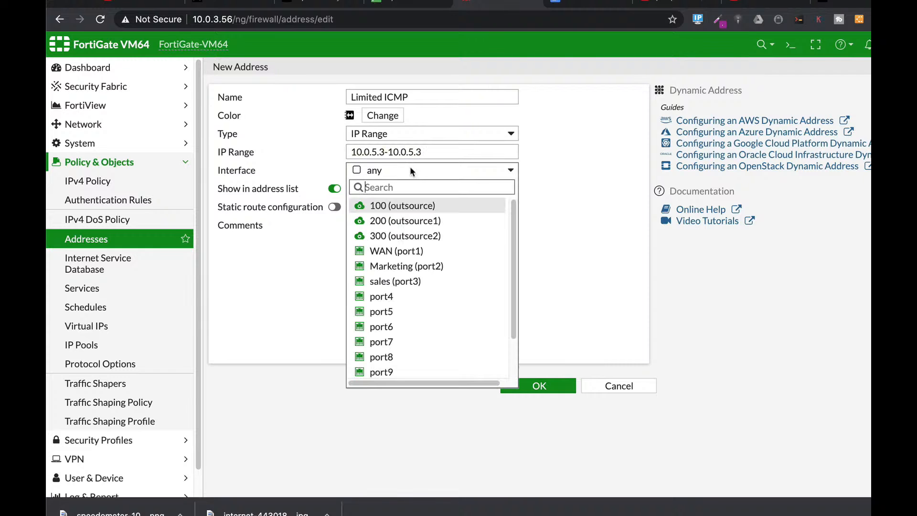
{"action": "left_click", "coordinate": [388, 266]}
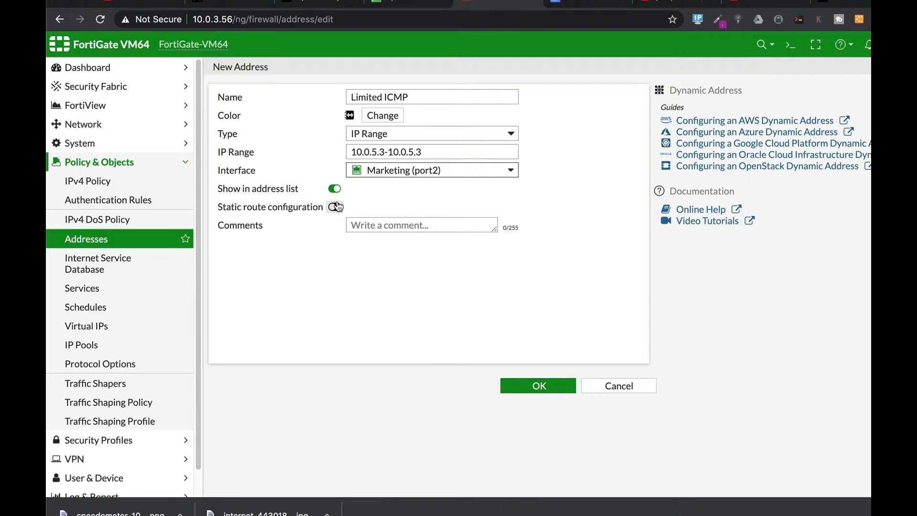
{"action": "left_click", "coordinate": [542, 387]}
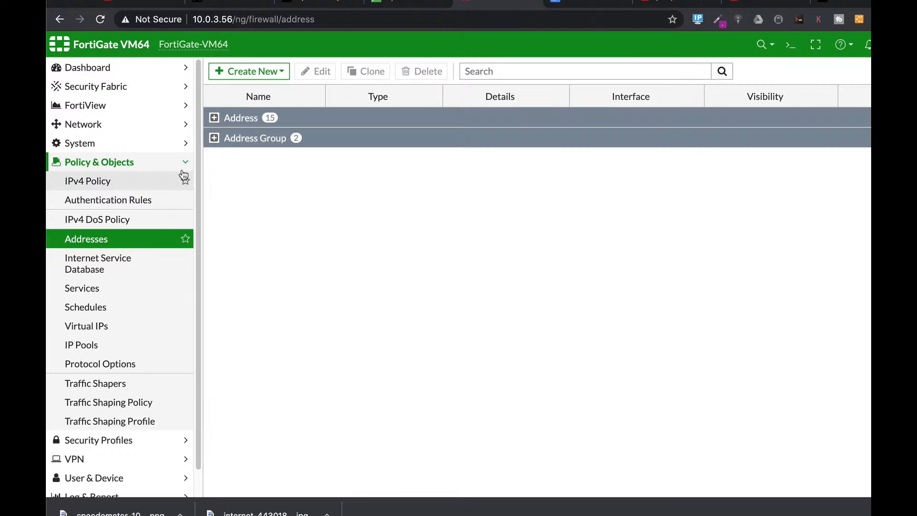
Step: Start a new IPv4 firewall policy and name it no icmp
{"action": "left_click", "coordinate": [86, 182]}
{"action": "left_click", "coordinate": [245, 70]}
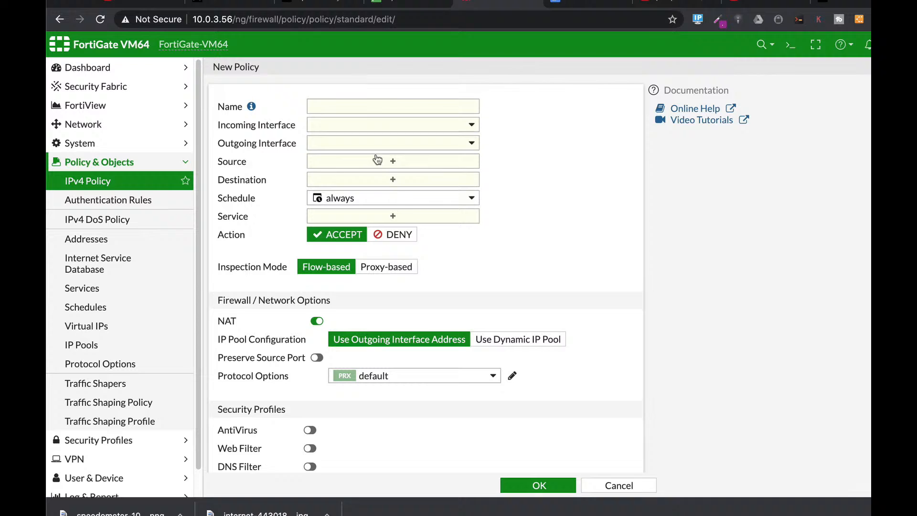
{"action": "left_click", "coordinate": [328, 109]}
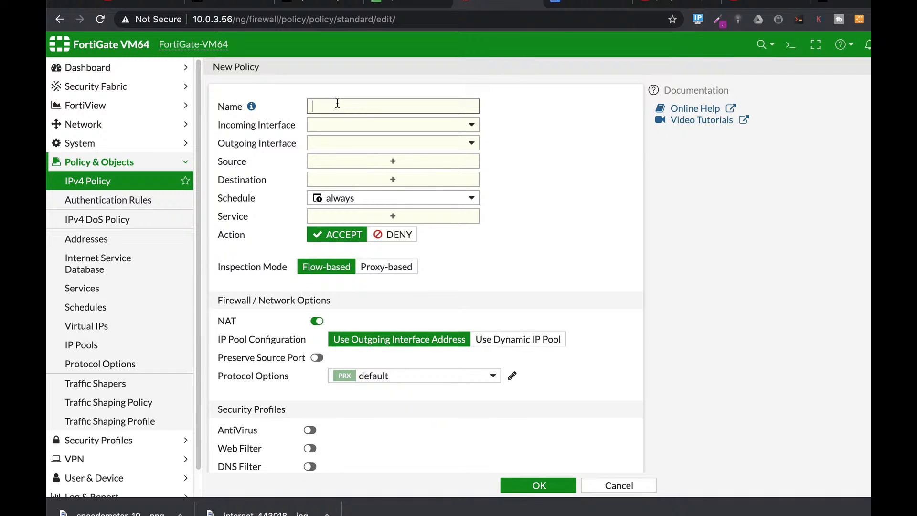
{"action": "type", "text": "no icmp"}
Step: Set the policy's incoming interface to Marketing (port2) and its outgoing interface to WAN (port1)
{"action": "left_click", "coordinate": [336, 124]}
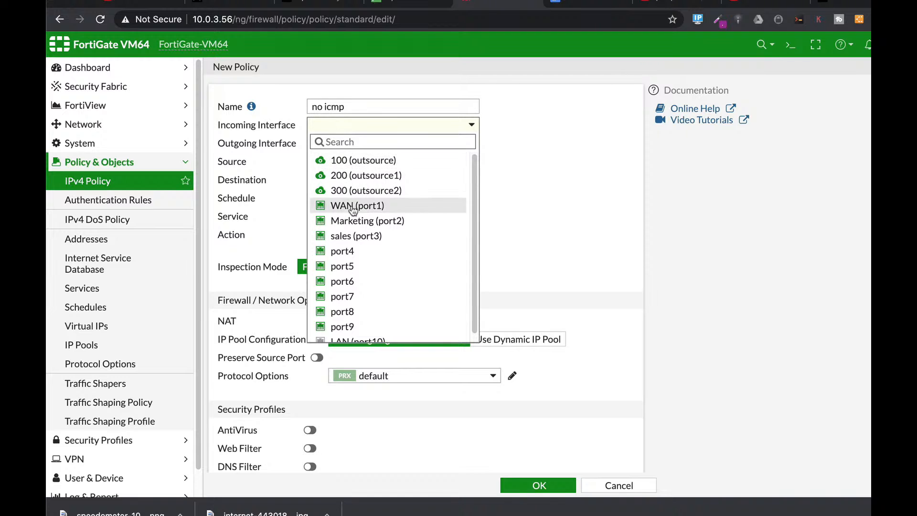
{"action": "left_click", "coordinate": [350, 220]}
{"action": "left_click", "coordinate": [338, 144]}
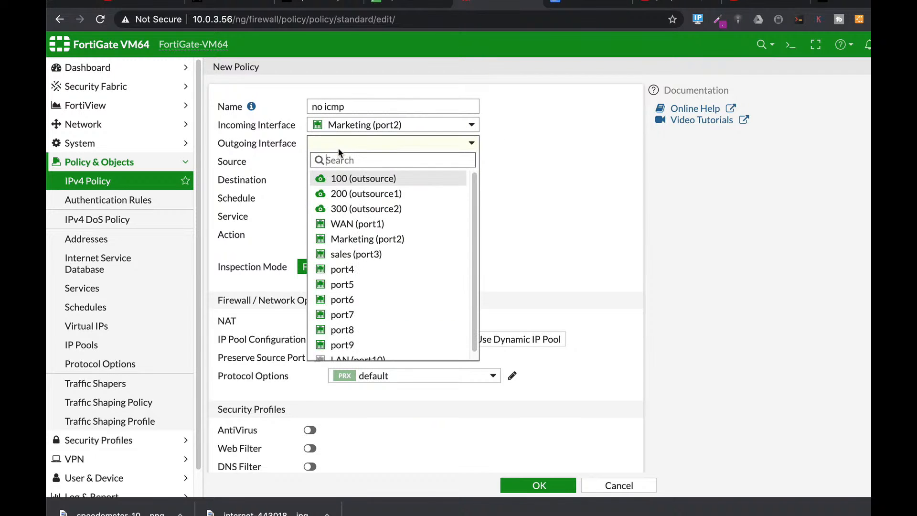
{"action": "left_click", "coordinate": [339, 223]}
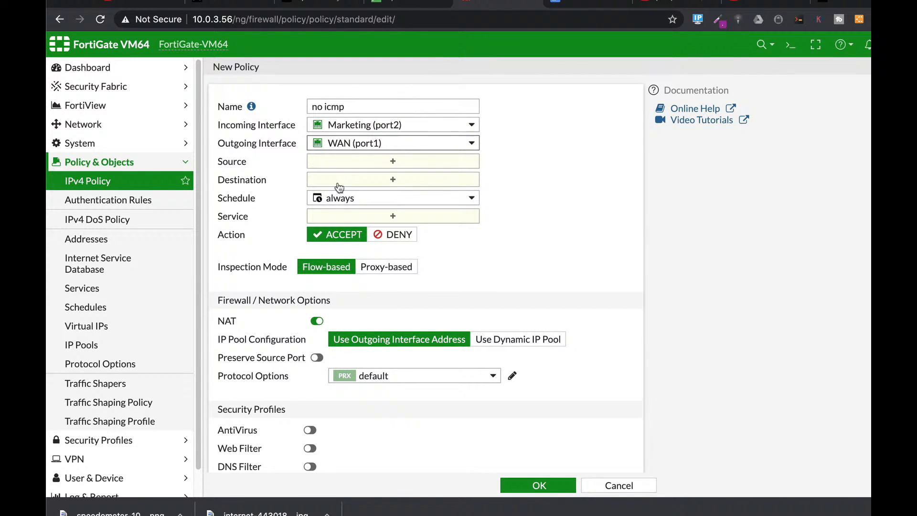
Step: Set the policy's source to the Limited ICMP address and its destination to all
{"action": "left_click", "coordinate": [356, 162]}
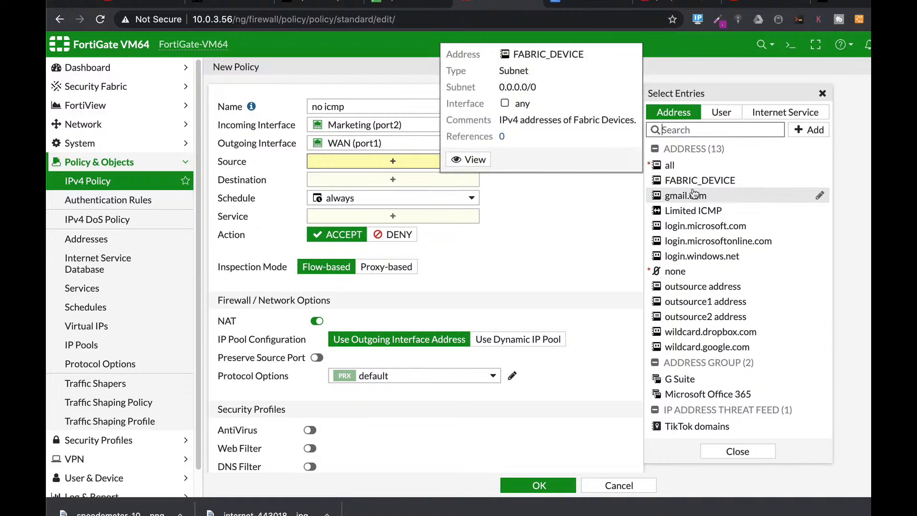
{"action": "left_click", "coordinate": [692, 210]}
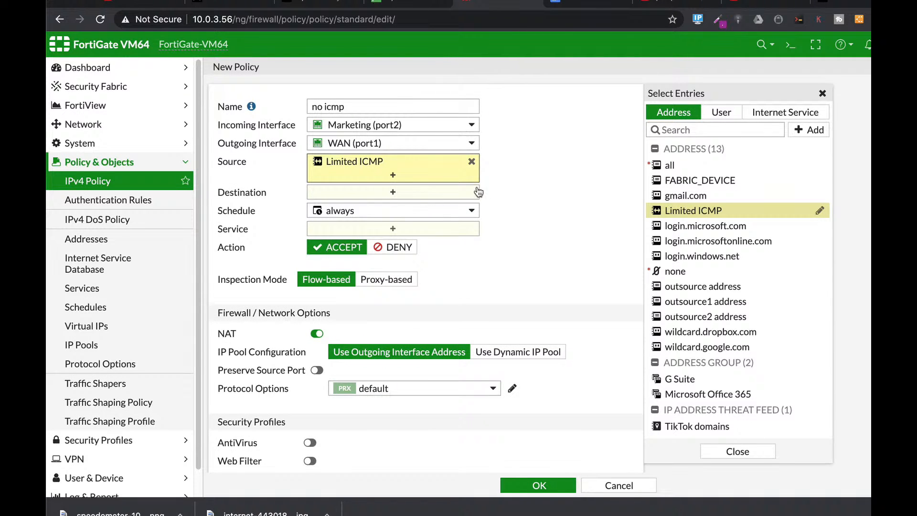
{"action": "left_click", "coordinate": [393, 191]}
{"action": "left_click", "coordinate": [669, 166]}
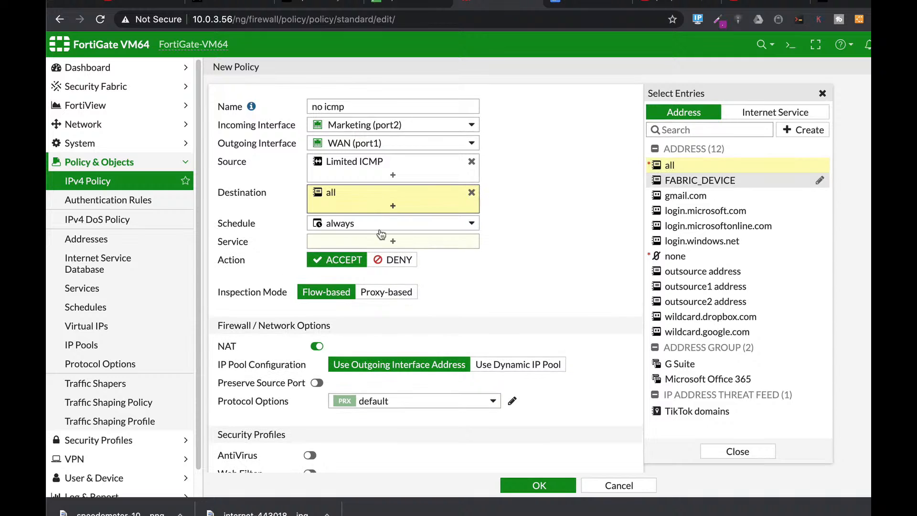
Step: Add the ALL_ICMP, ALL_ICMP6 and PING services to the no icmp policy
{"action": "left_click", "coordinate": [380, 241]}
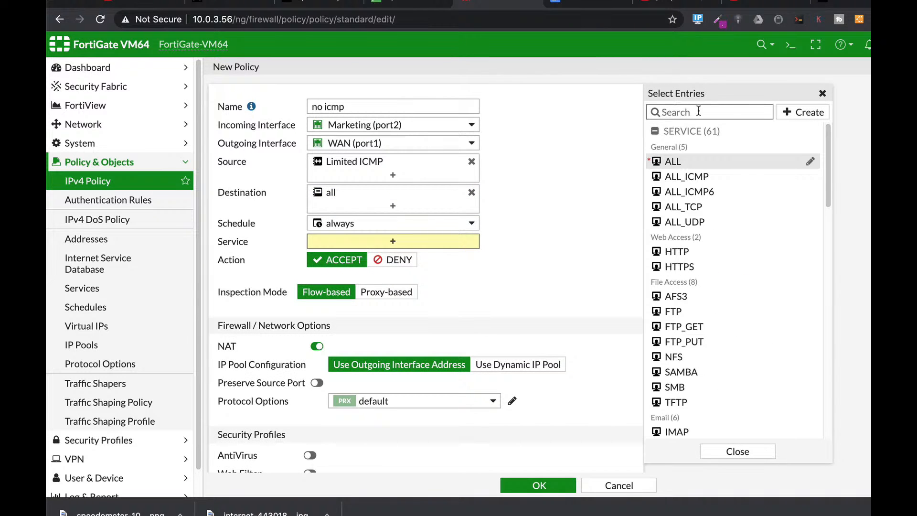
{"action": "type", "text": "icmp"}
{"action": "left_click", "coordinate": [694, 162]}
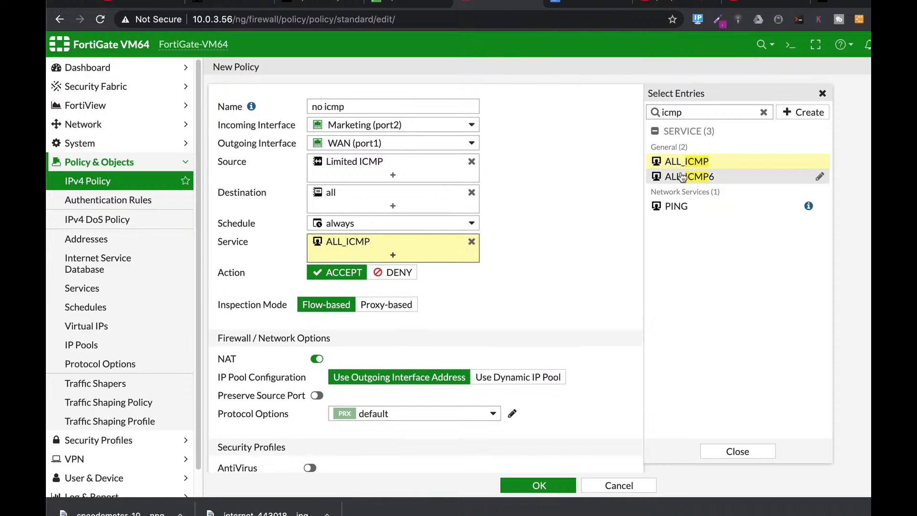
{"action": "left_click", "coordinate": [682, 177]}
{"action": "left_click", "coordinate": [673, 206]}
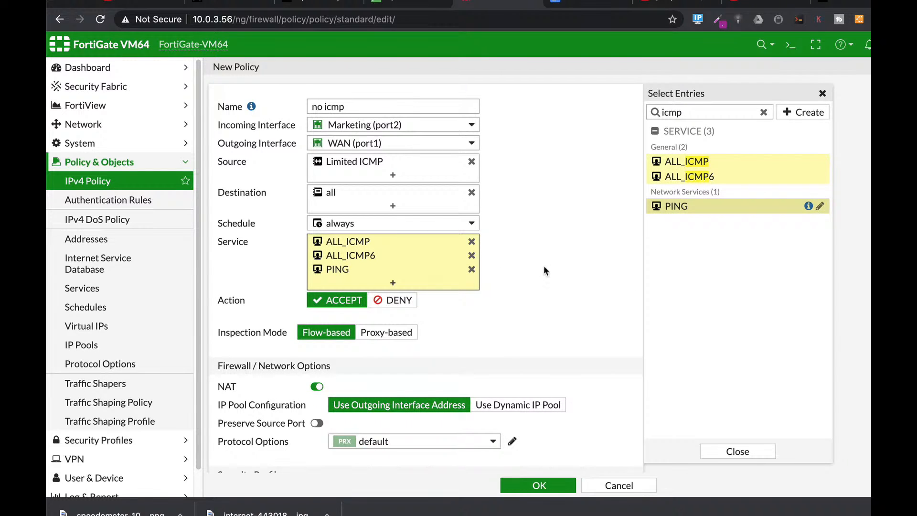
Step: Save the no icmp policy with the action Deny and move it above the full aceess policy in the Marketing-to-WAN section
{"action": "left_click", "coordinate": [397, 304]}
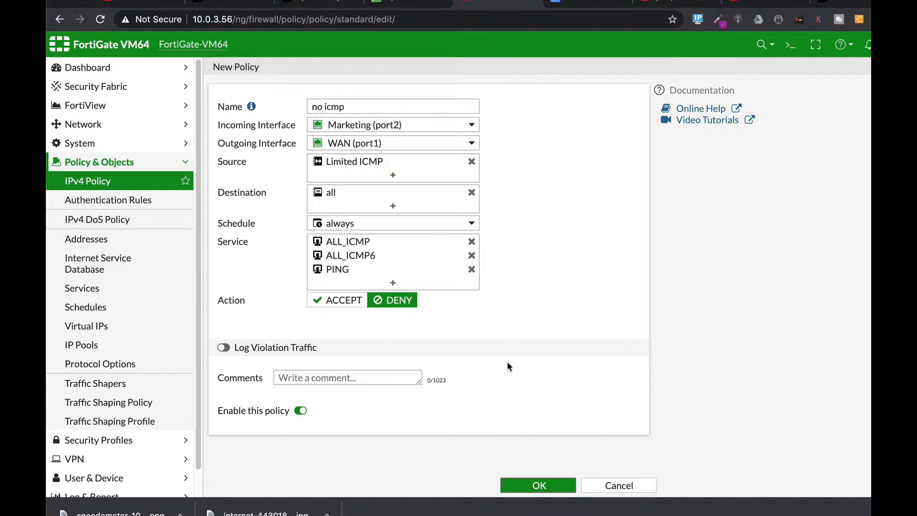
{"action": "left_click", "coordinate": [523, 484]}
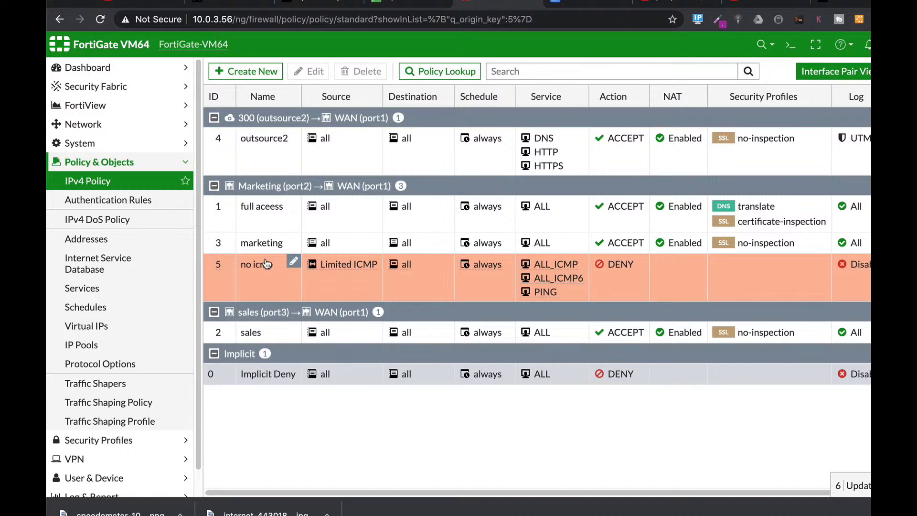
{"action": "left_click_drag", "start_coordinate": [251, 264], "coordinate": [218, 224]}
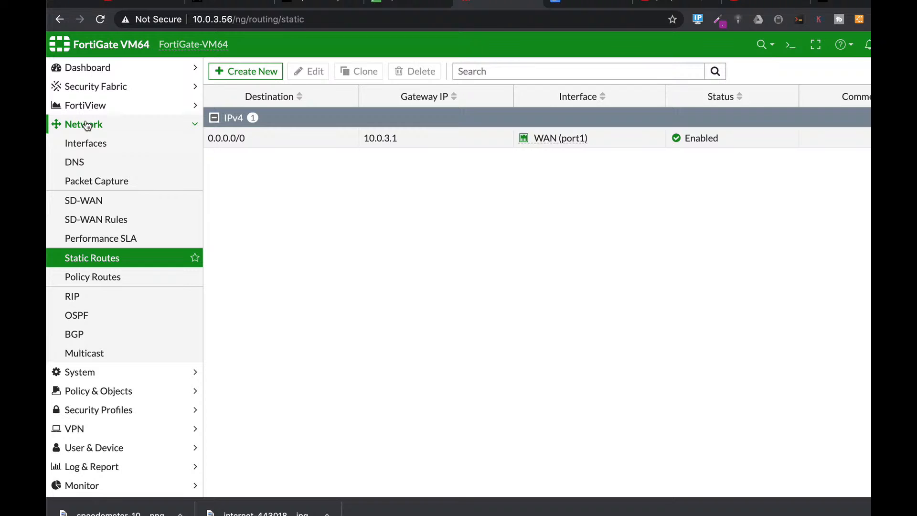
Step: Open the existing default static route and examine its destination, gateway, interface, administrative distance and advanced priority setting
{"action": "left_click", "coordinate": [263, 72]}
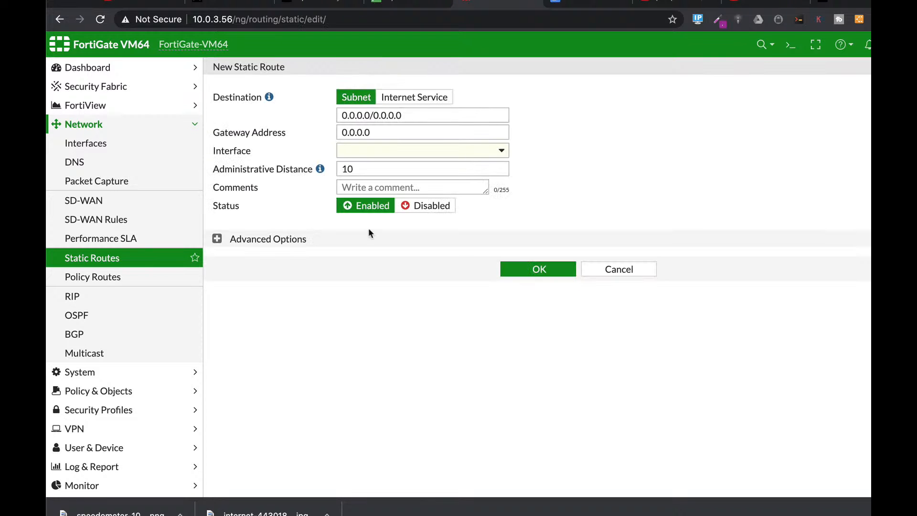
{"action": "left_click", "coordinate": [595, 268]}
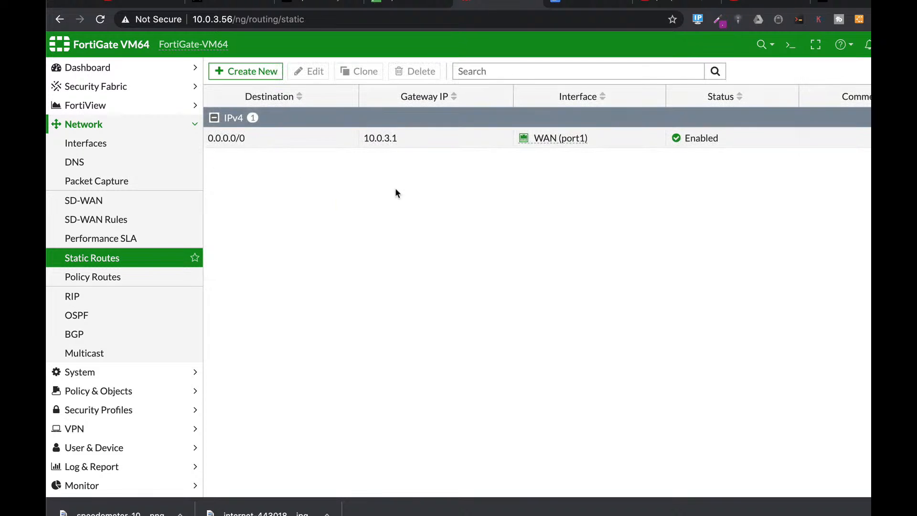
{"action": "left_click", "coordinate": [239, 139]}
{"action": "left_click", "coordinate": [312, 76]}
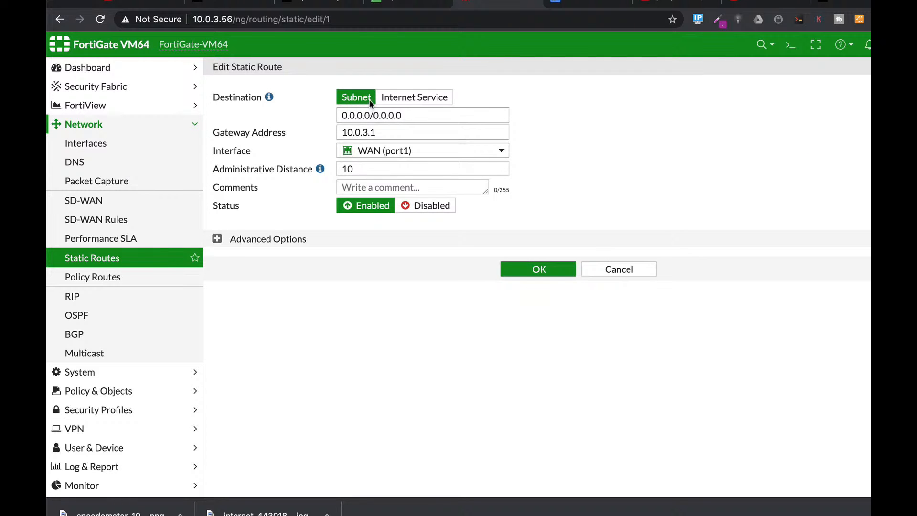
{"action": "left_click_drag", "start_coordinate": [414, 115], "coordinate": [320, 115]}
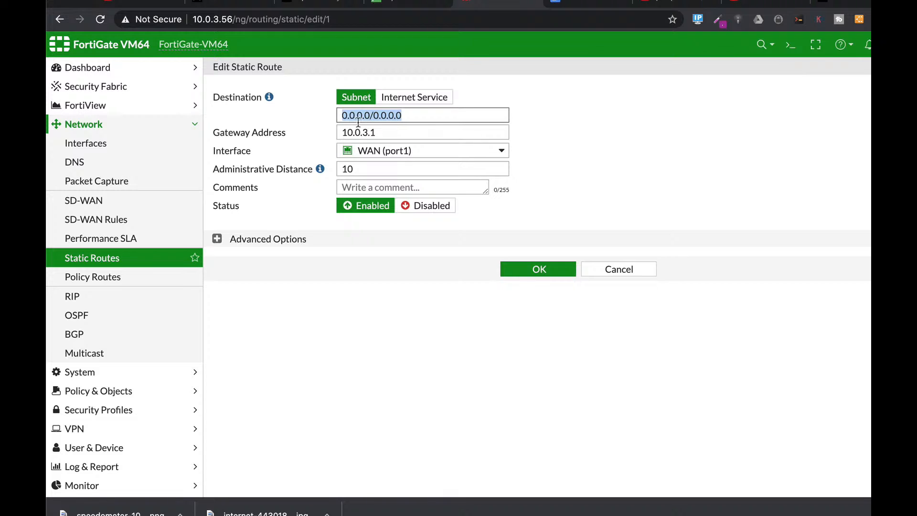
{"action": "left_click", "coordinate": [373, 151]}
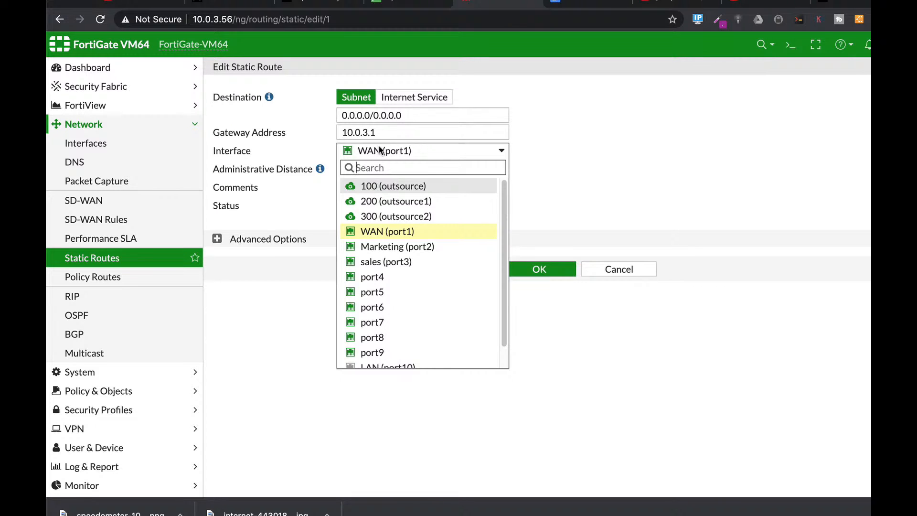
{"action": "left_click", "coordinate": [427, 232]}
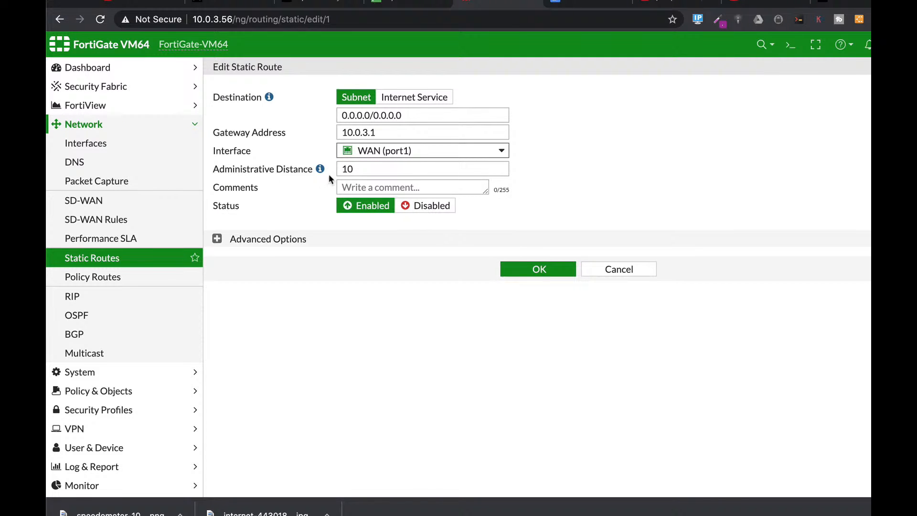
{"action": "key", "text": "Tab"}
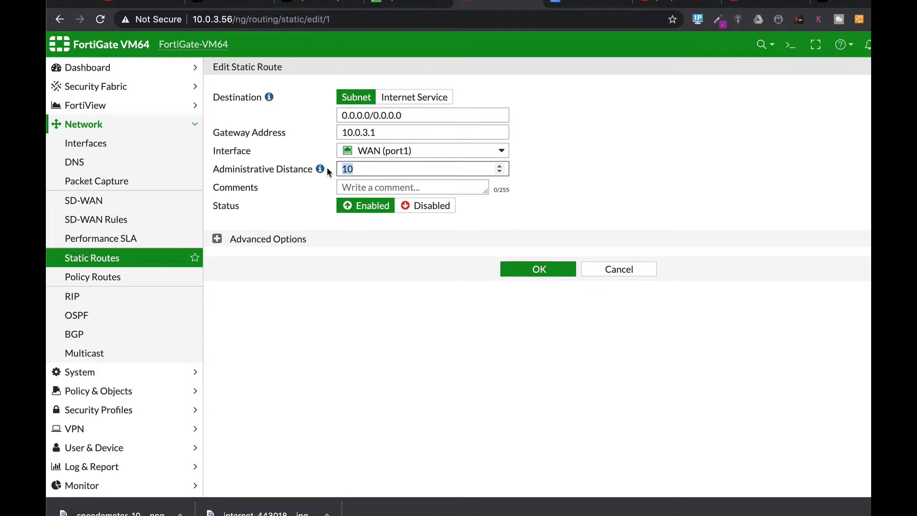
{"action": "left_click", "coordinate": [217, 240]}
{"action": "left_click", "coordinate": [288, 260]}
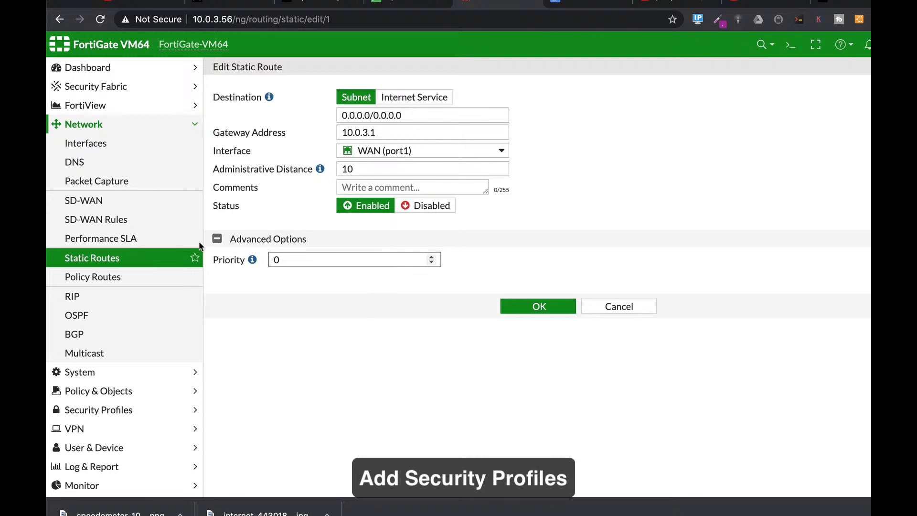
{"action": "left_click", "coordinate": [130, 393]}
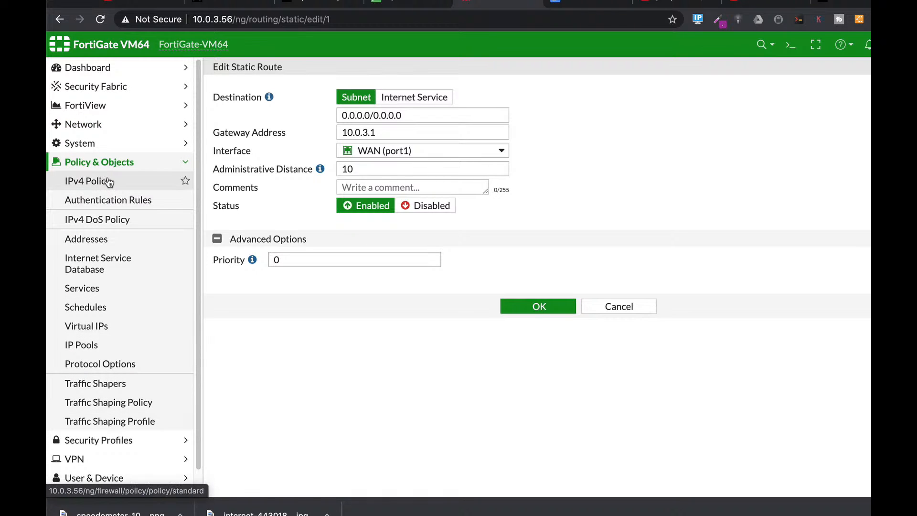
{"action": "left_click", "coordinate": [106, 440]}
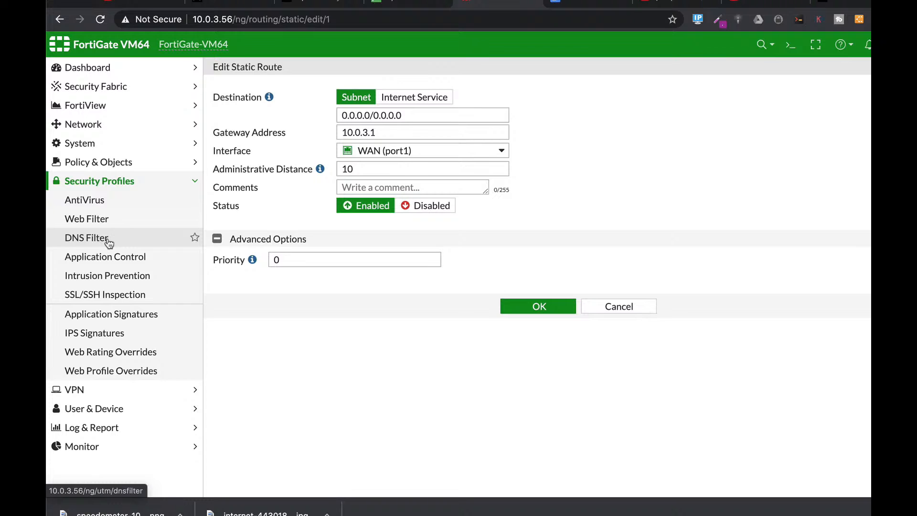
Step: Open the full aceess IPv4 policy for editing and enable AntiVirus with the default profile
{"action": "left_click", "coordinate": [116, 163]}
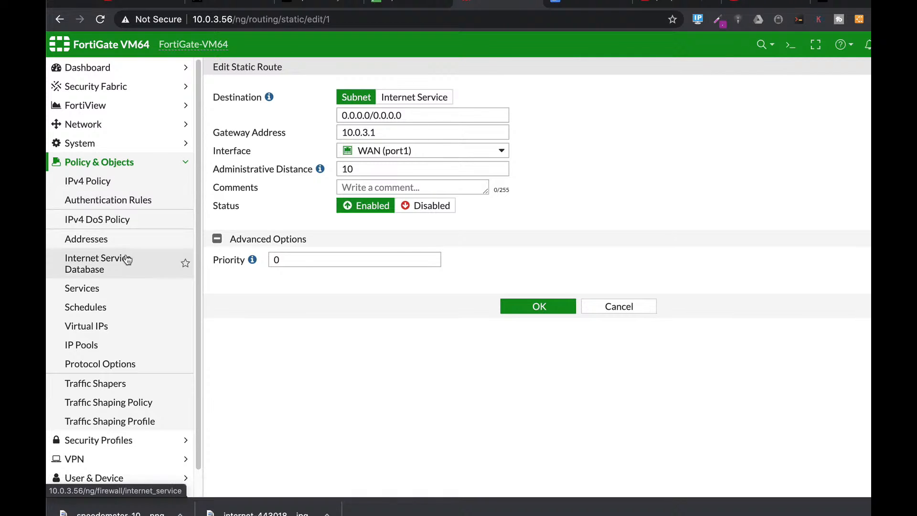
{"action": "left_click", "coordinate": [91, 186]}
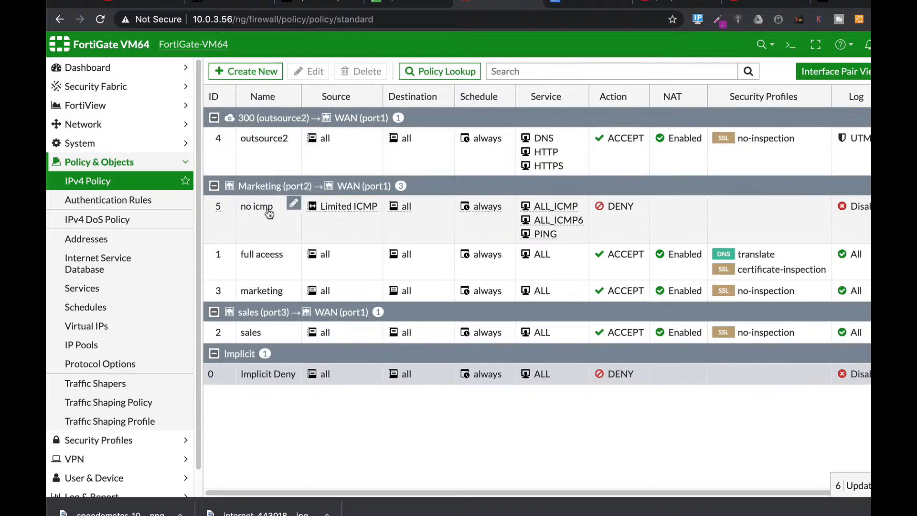
{"action": "left_click", "coordinate": [255, 262]}
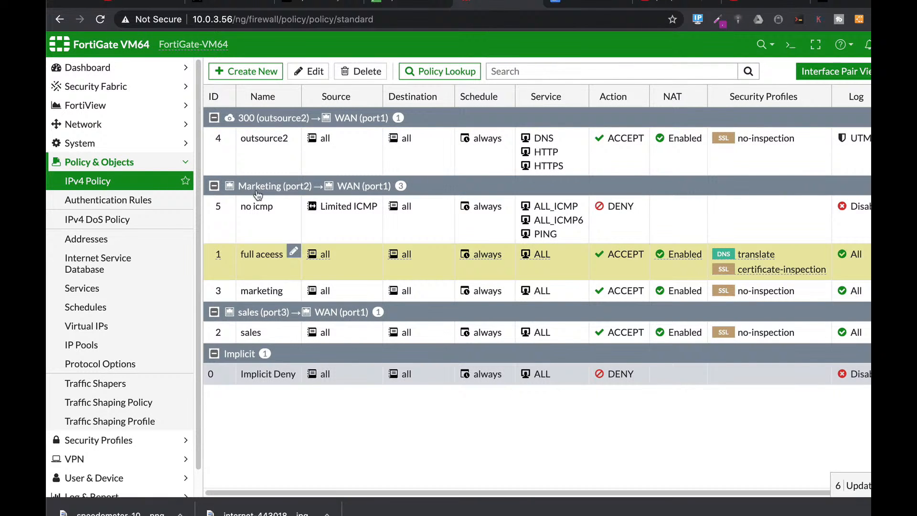
{"action": "left_click", "coordinate": [306, 72]}
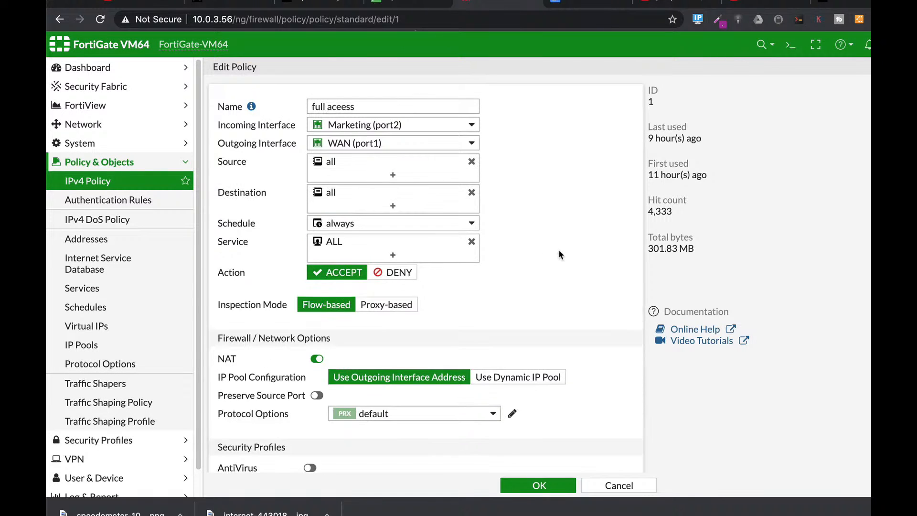
{"action": "scroll", "coordinate": [558, 252], "scroll_direction": "down", "scroll_amount": 2}
{"action": "scroll", "coordinate": [559, 250], "scroll_direction": "down", "scroll_amount": 2}
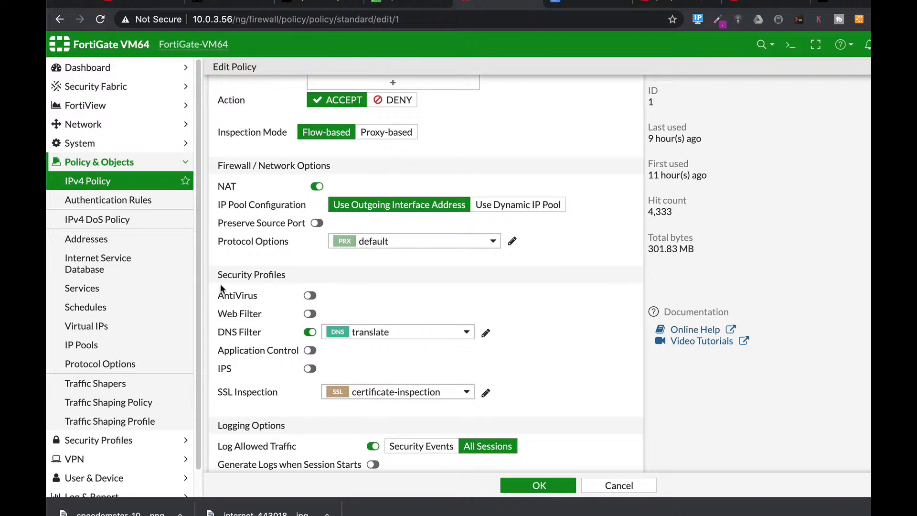
{"action": "left_click", "coordinate": [310, 296]}
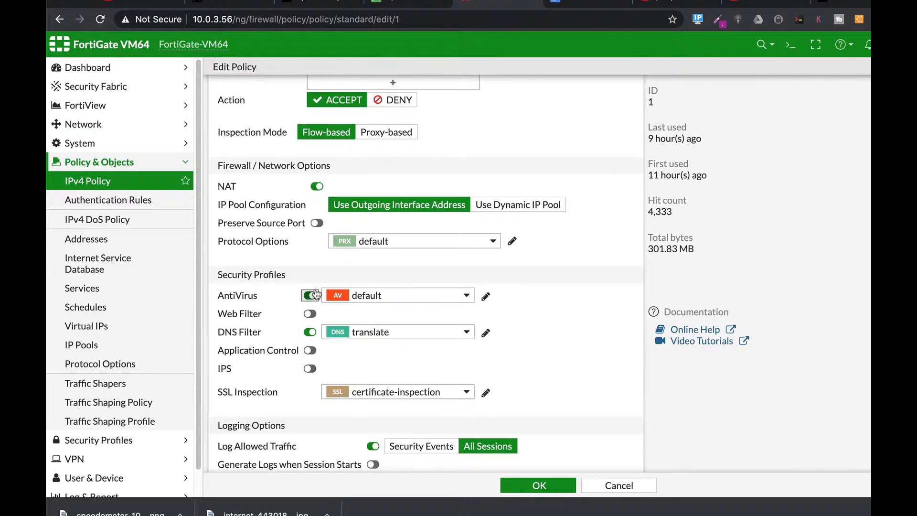
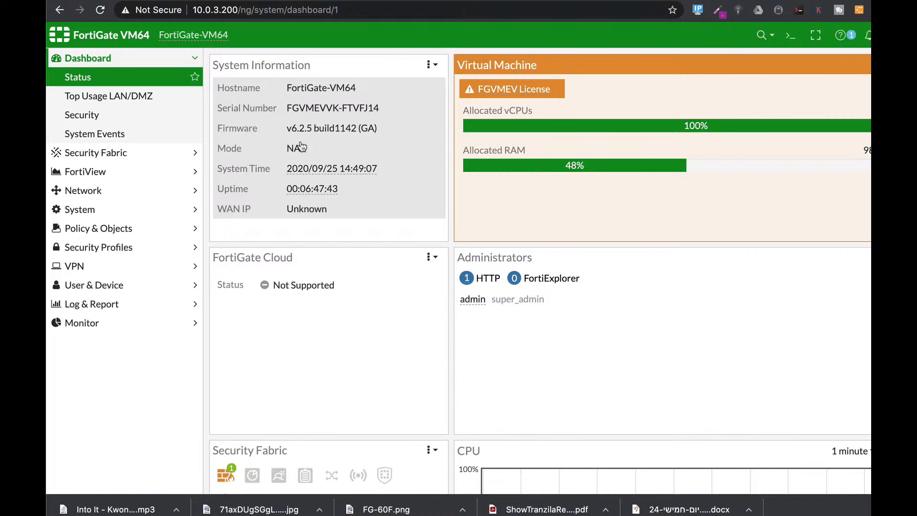
Step: In the CLI console, enter the global system configuration and enable strong cryptography
{"action": "mouse_move", "coordinate": [336, 172]}
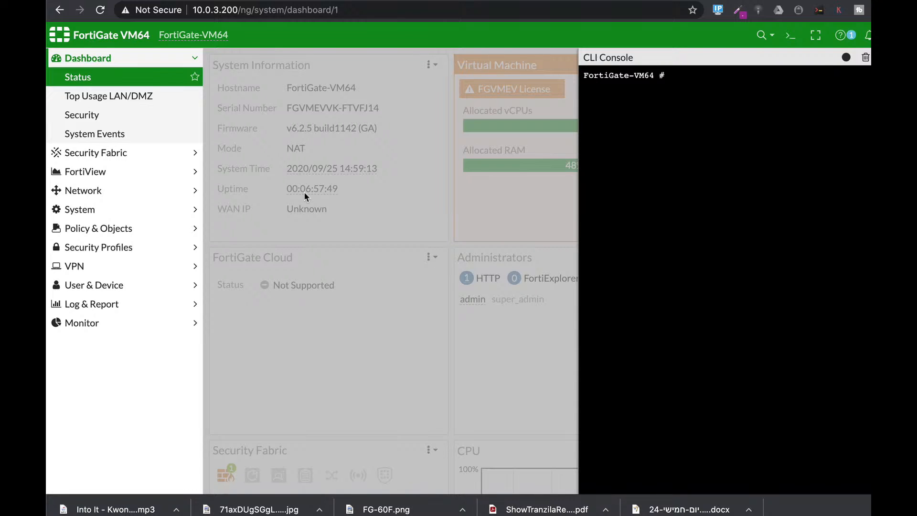
{"action": "type", "text": "config sy"}
{"action": "key", "text": "Tab"}
{"action": "type", "text": "global"}
{"action": "key", "text": "Return"}
{"action": "type", "text": "set "}
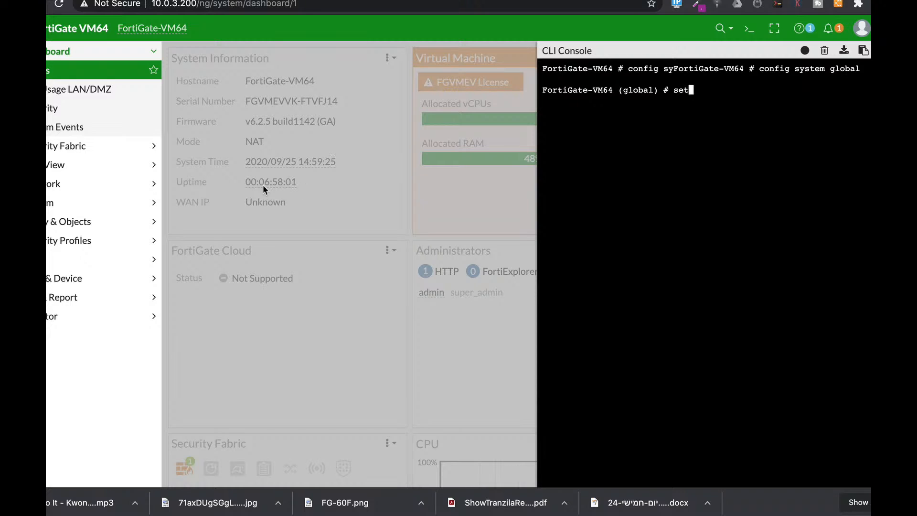
{"action": "type", "text": "crypto-strong enable"}
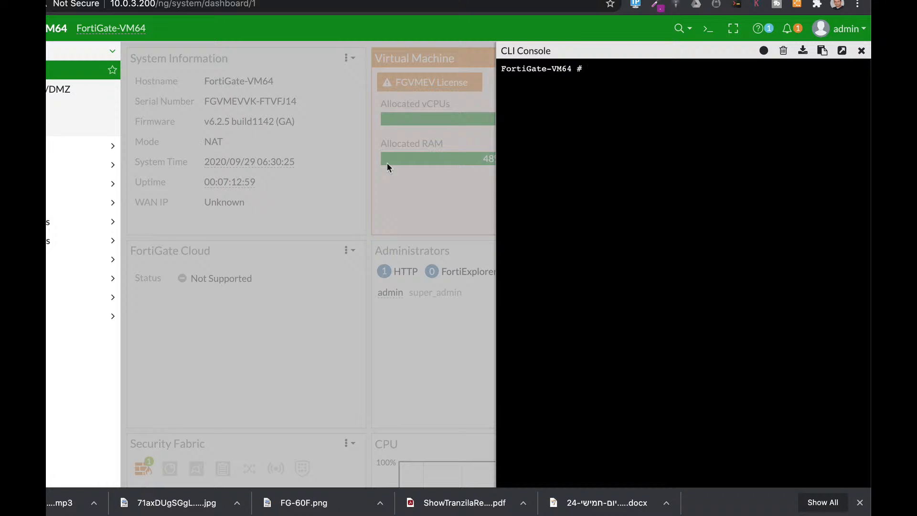
Step: In the CLI's system admin configuration, edit the admin account and enter a trusthost1 address beginning with 10.0
{"action": "type", "text": "config sy"}
{"action": "key", "text": "Tab"}
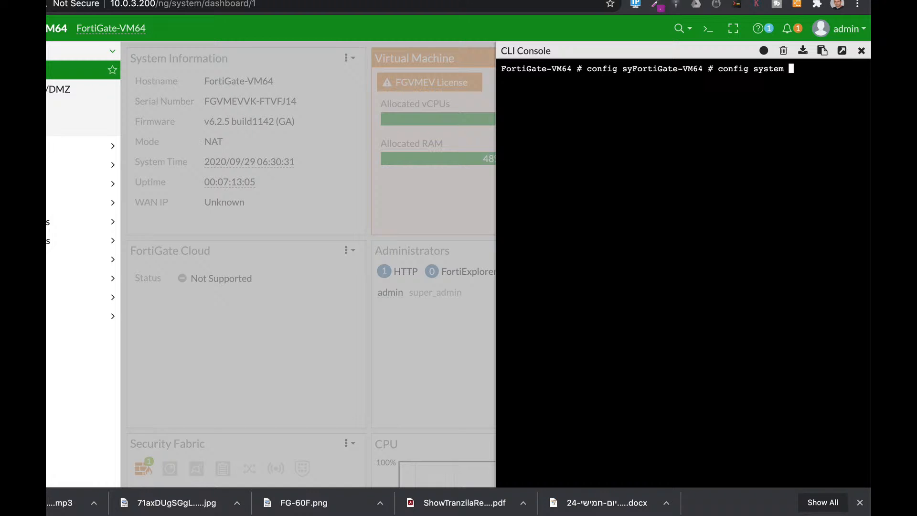
{"action": "type", "text": "ad"}
{"action": "key", "text": "Tab"}
{"action": "key", "text": "Return"}
{"action": "type", "text": "edit admin"}
{"action": "key", "text": "Return"}
{"action": "type", "text": "set tr"}
{"action": "key", "text": "Tab"}
{"action": "type", "text": "10."}
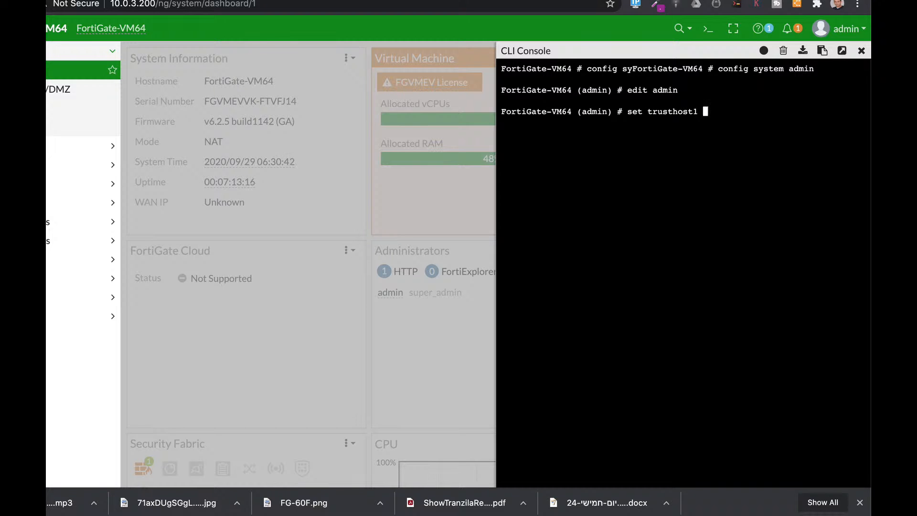
{"action": "type", "text": "0."}
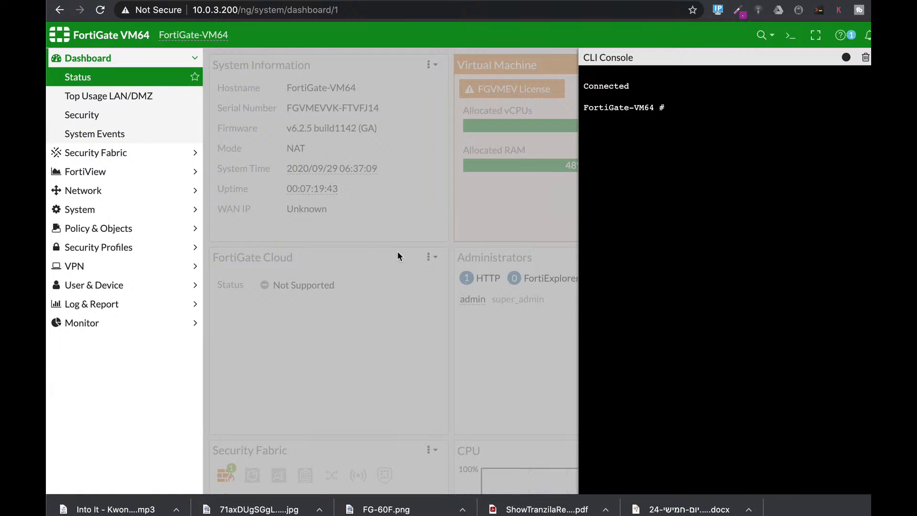
Step: In the CLI's system interface configuration, edit port1 and unset its allowaccess setting
{"action": "type", "text": "config system interface"}
{"action": "key", "text": "Return"}
{"action": "type", "text": "edit port1"}
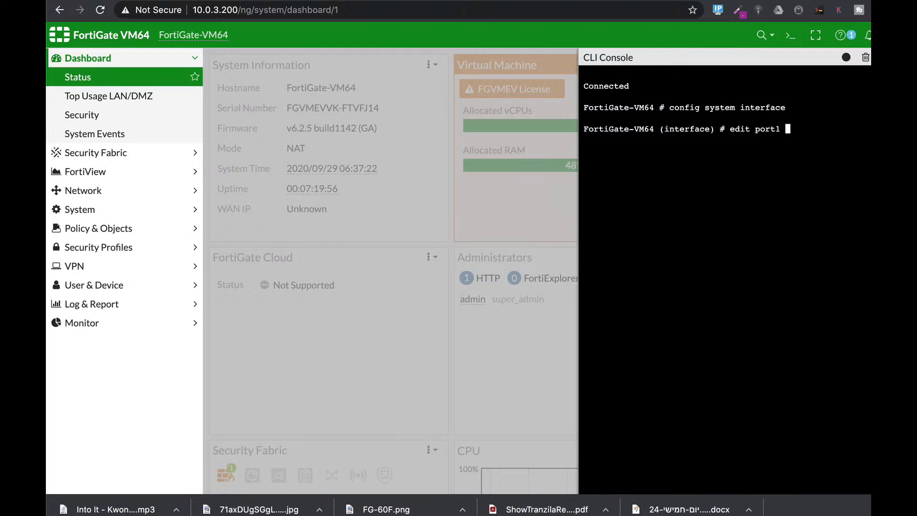
{"action": "key", "text": "Return"}
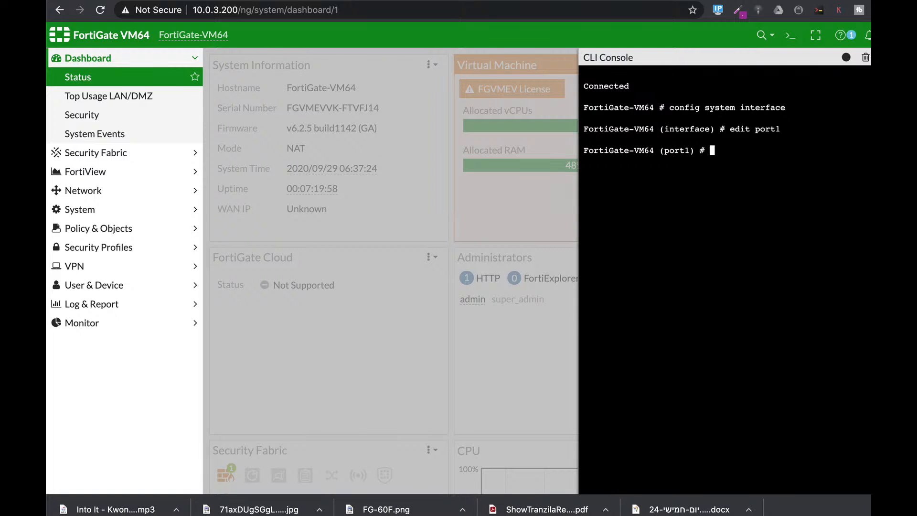
{"action": "type", "text": "unset allowaccess"}
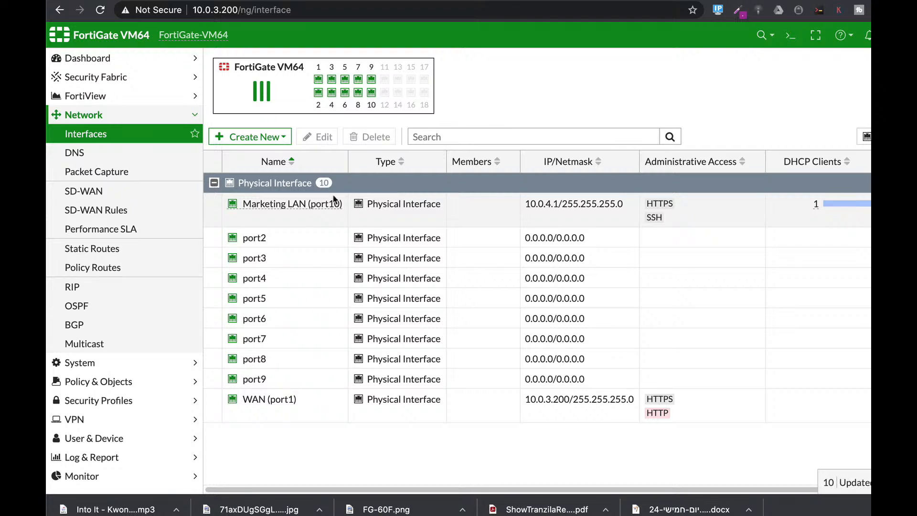
Step: Open the Marketing LAN (port10) interface for editing
{"action": "left_click", "coordinate": [306, 210]}
{"action": "left_click", "coordinate": [317, 138]}
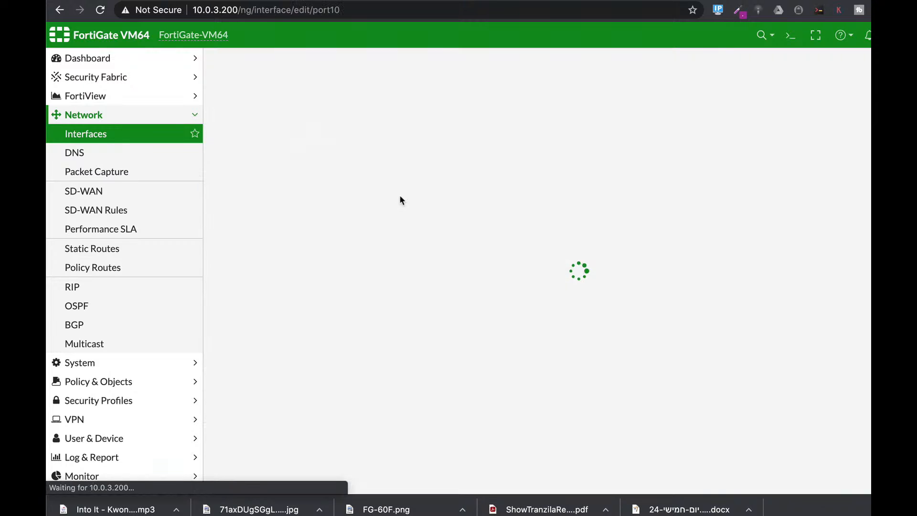
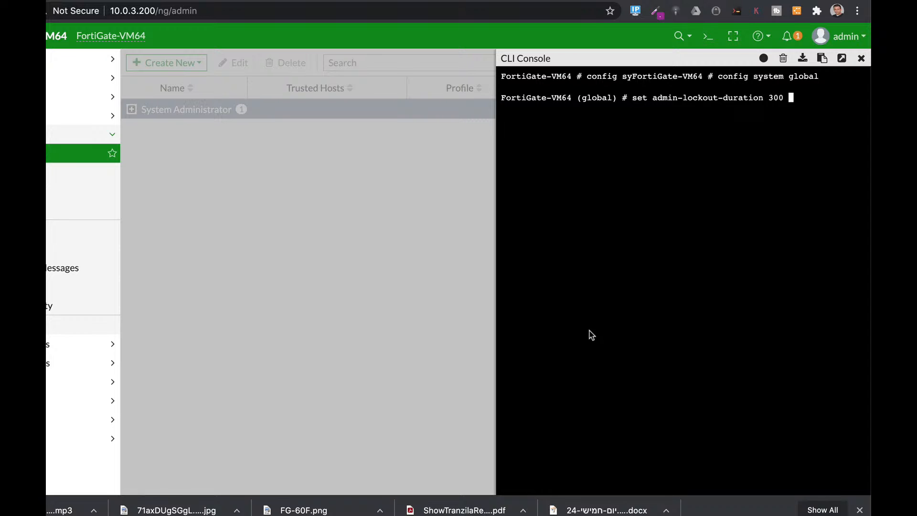
Step: In the CLI's global system configuration, look through the available set options beginning with "a"
{"action": "type", "text": "set a"}
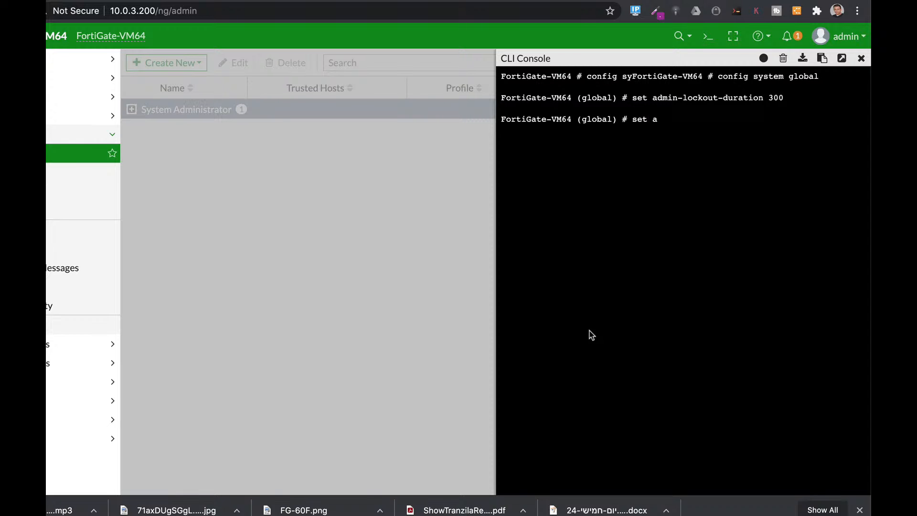
{"action": "key", "text": "Tab"}
{"action": "key", "text": "Tab"}
{"action": "key", "text": "Tab"}
{"action": "key", "text": "Tab"}
{"action": "key", "text": "Tab"}
{"action": "key", "text": "Tab"}
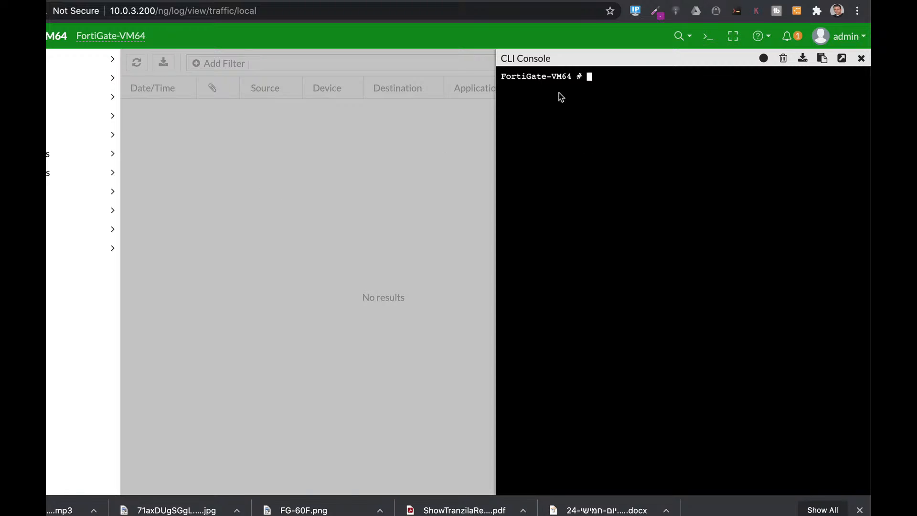
Step: Enter the disk log settings configuration in the CLI with "config log disk setting"
{"action": "type", "text": "config log di"}
{"action": "key", "text": "Tab"}
{"action": "type", "text": "setting"}
{"action": "key", "text": "Return"}
Step: Set maximum-log-age to 30 in the disk log settings
{"action": "type", "text": "set ma"}
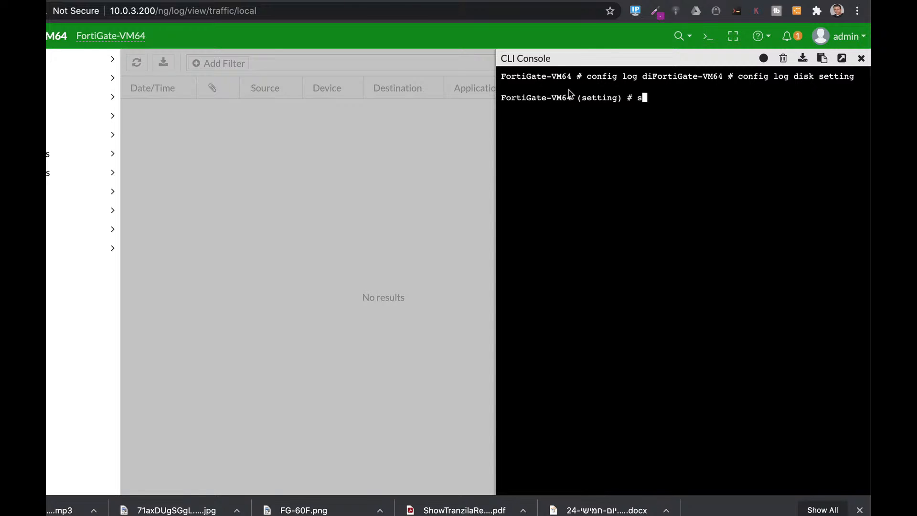
{"action": "key", "text": "Tab"}
{"action": "key", "text": "Tab"}
{"action": "key", "text": "Tab"}
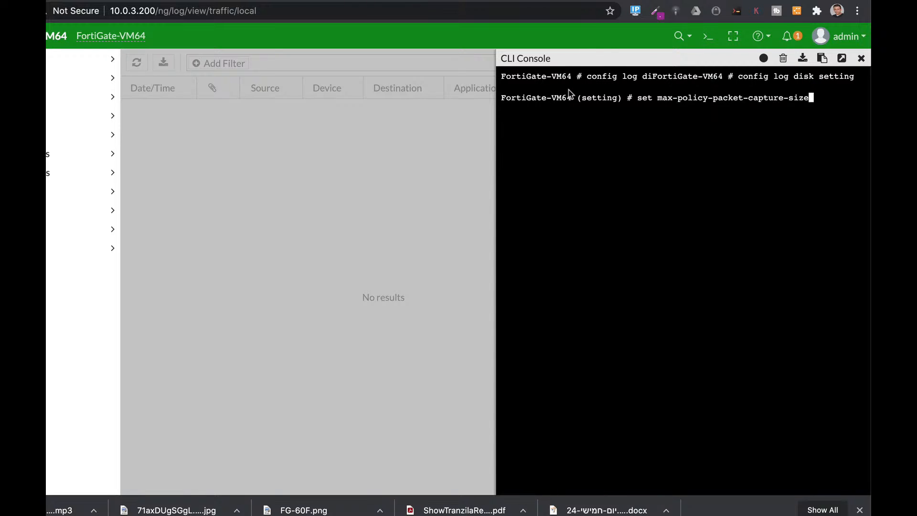
{"action": "key", "text": "Tab"}
{"action": "key", "text": "Tab"}
{"action": "key", "text": "Tab"}
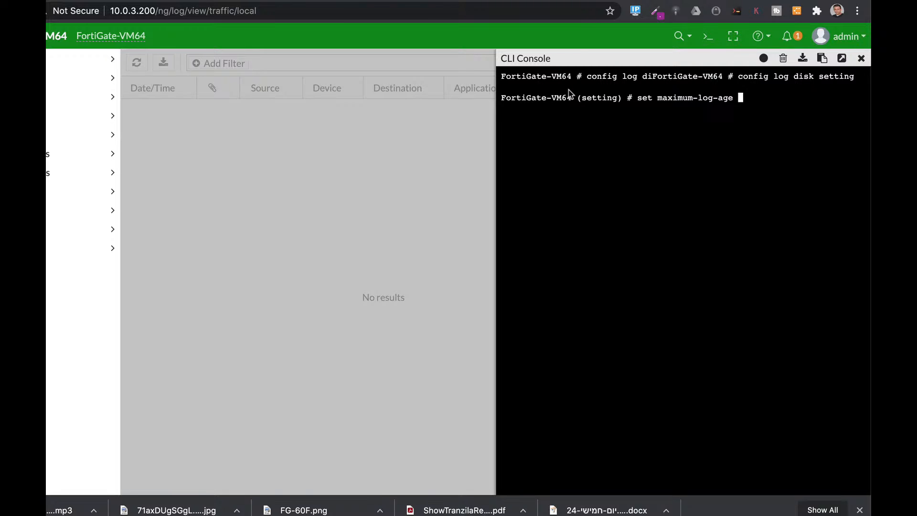
{"action": "type", "text": "30"}
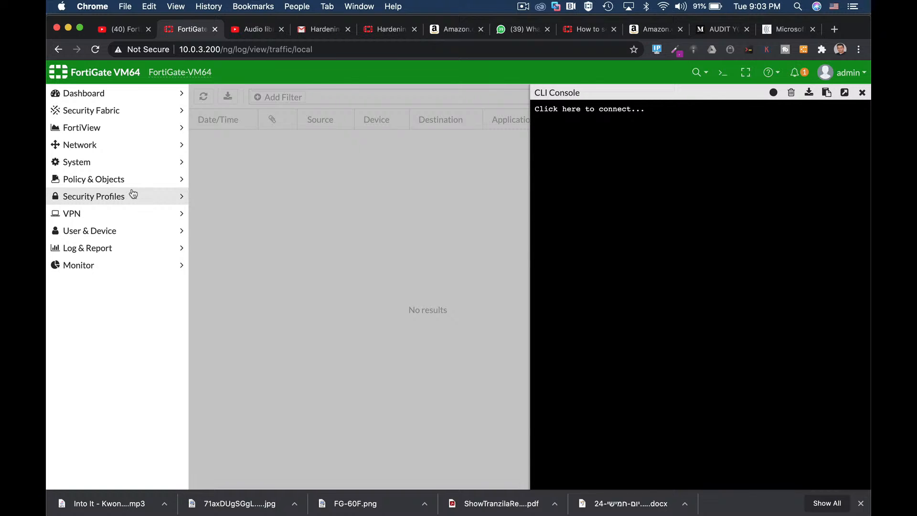
Step: Open the port2 interface for editing, review its settings down to the enabled or disabled status, and leave without saving
{"action": "left_click", "coordinate": [105, 145]}
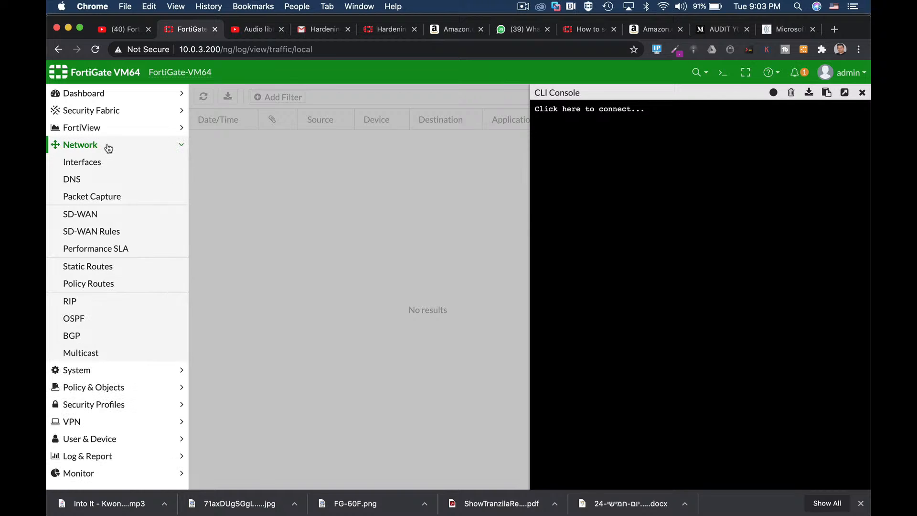
{"action": "left_click", "coordinate": [102, 162]}
{"action": "left_click", "coordinate": [254, 265]}
{"action": "left_click", "coordinate": [295, 165]}
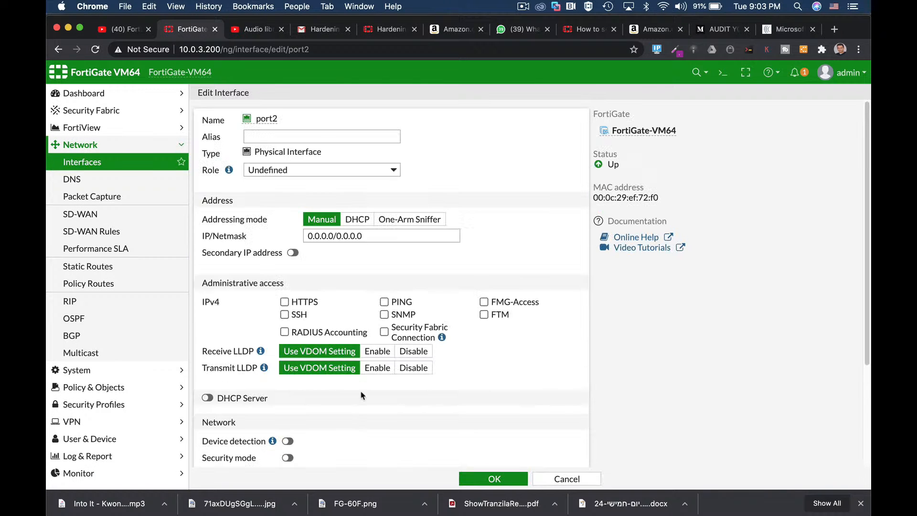
{"action": "scroll", "coordinate": [357, 413], "scroll_direction": "down", "scroll_amount": 3}
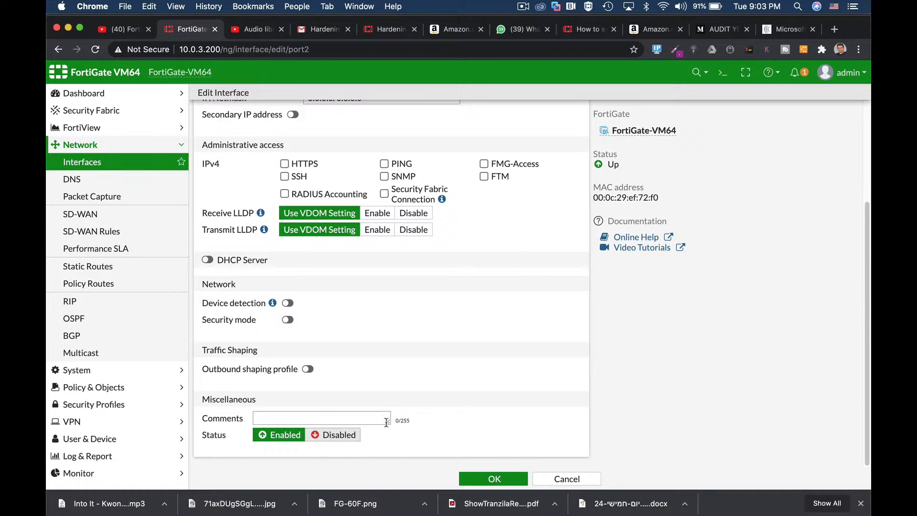
{"action": "left_click", "coordinate": [567, 478]}
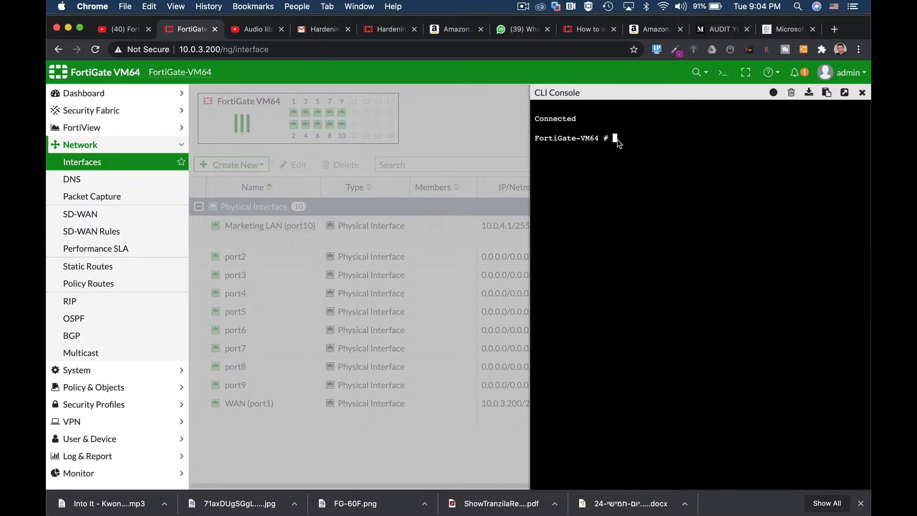
Step: In the CLI, enter the system interface configuration and edit port1
{"action": "type", "text": "config system interface"}
{"action": "key", "text": "Return"}
{"action": "type", "text": "edit port1"}
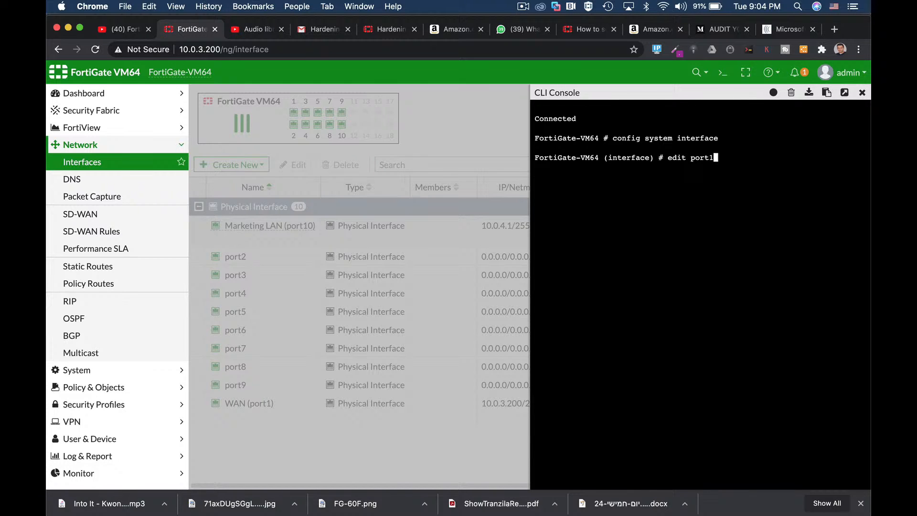
{"action": "key", "text": "Return"}
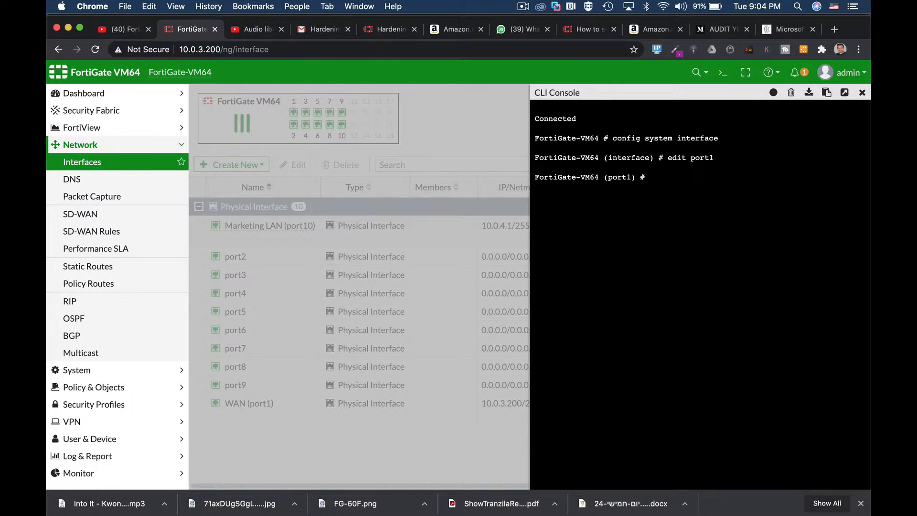
Step: Look through the port1 settings that can be unset in the CLI, clear the console and abort the configuration
{"action": "type", "text": "unset"}
{"action": "key", "text": "Tab"}
{"action": "key", "text": "Tab"}
{"action": "key", "text": "Tab"}
{"action": "key", "text": "Tab"}
{"action": "key", "text": "Tab"}
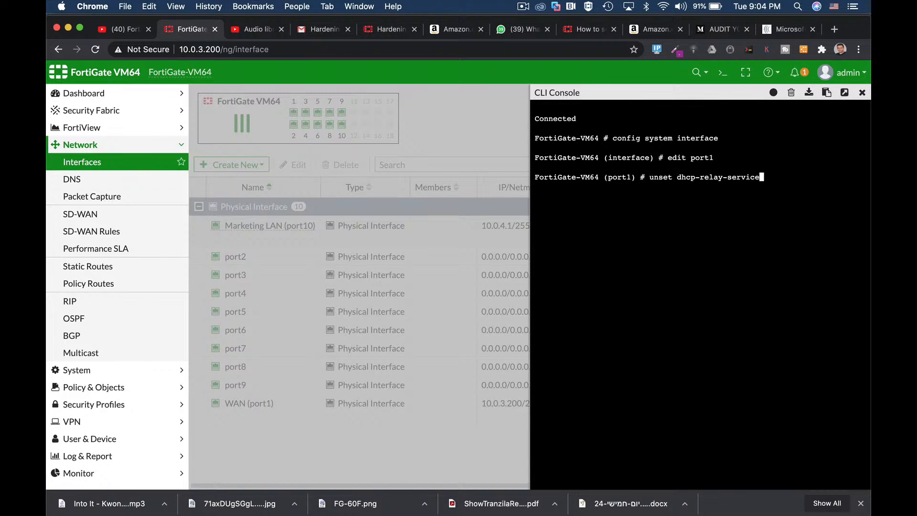
{"action": "key", "text": "Tab"}
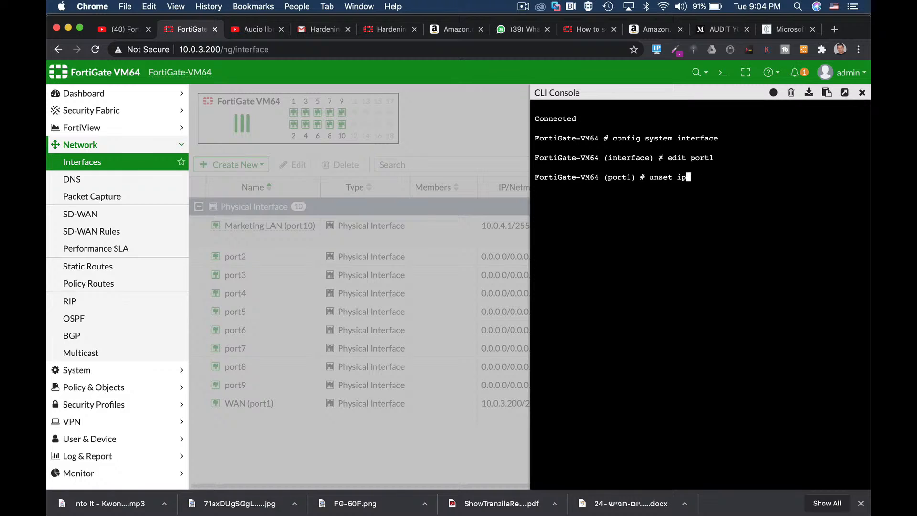
{"action": "key", "text": "Tab"}
{"action": "key", "text": "Tab"}
{"action": "key", "text": "Tab"}
{"action": "key", "text": "Tab"}
{"action": "left_click", "coordinate": [789, 94]}
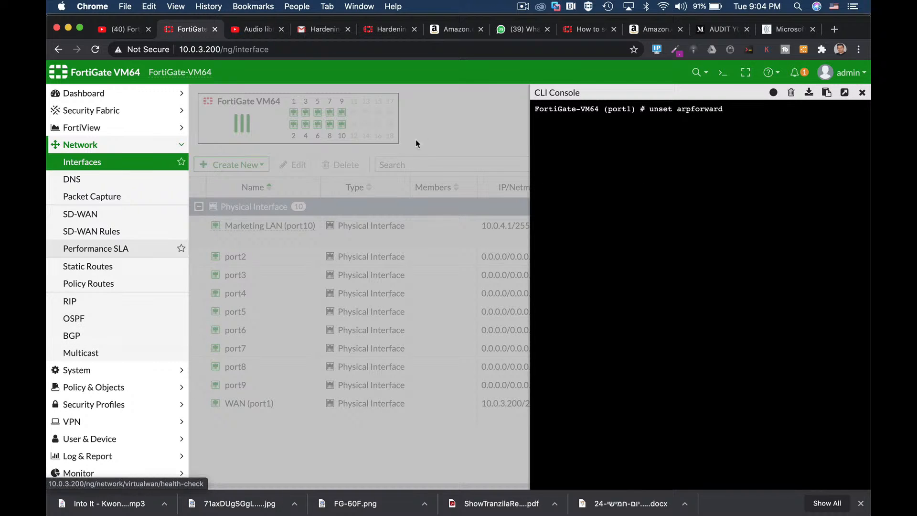
{"action": "key", "text": "ctrl+c"}
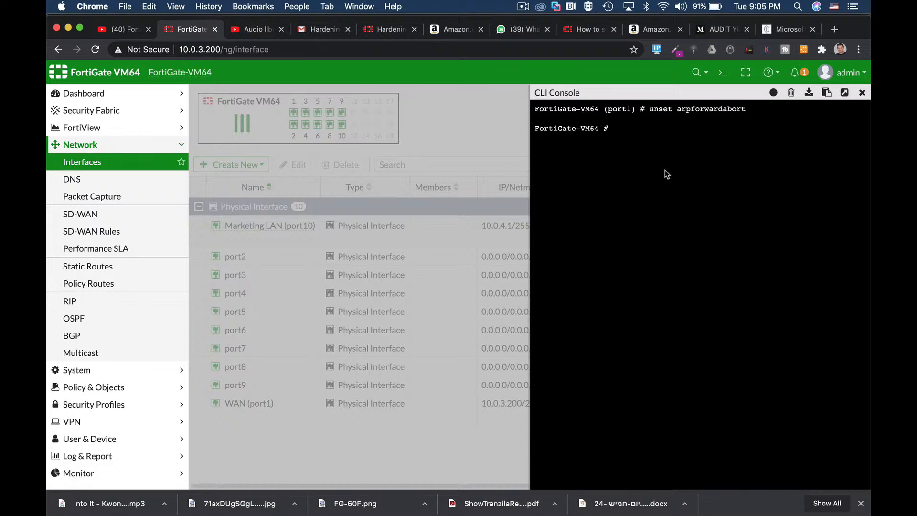
Step: In the CLI, enter the global system configuration and begin a set command for admin-maintainer
{"action": "type", "text": "config "}
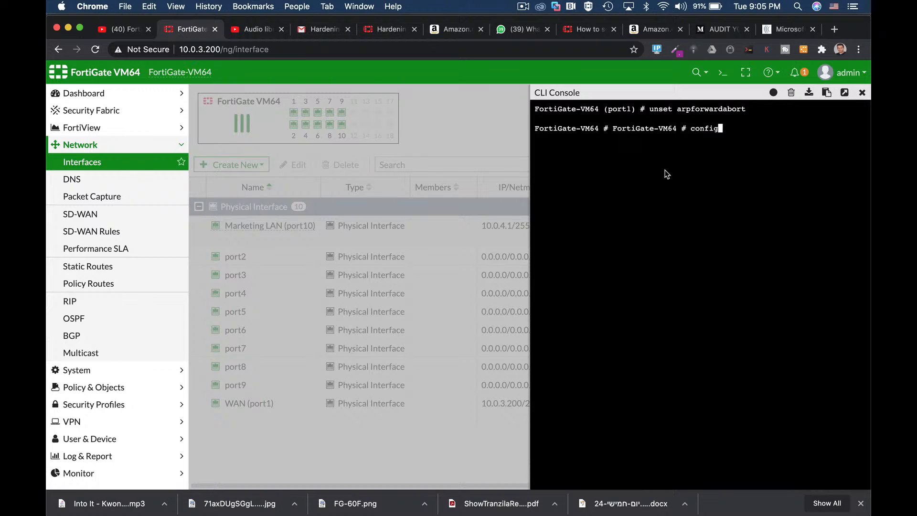
{"action": "type", "text": "sys"}
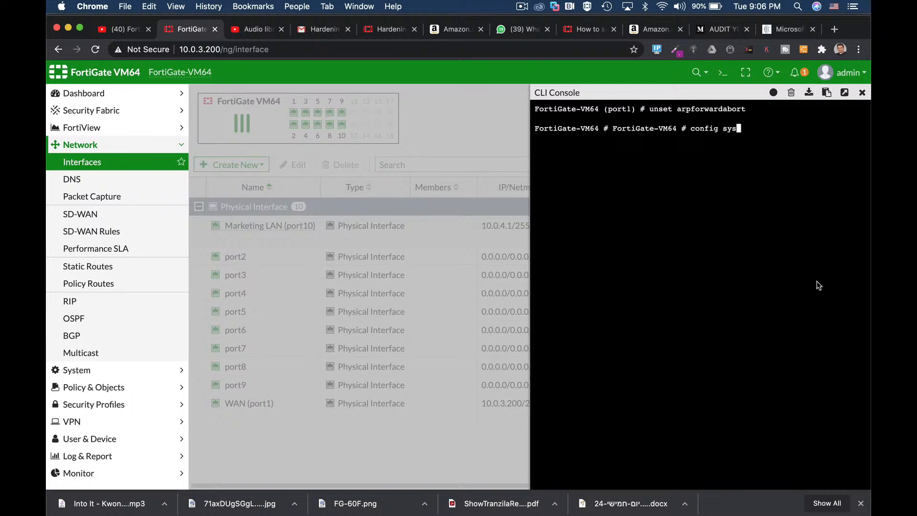
{"action": "type", "text": "tem global"}
{"action": "key", "text": "Return"}
{"action": "type", "text": "set admin-maintainer"}
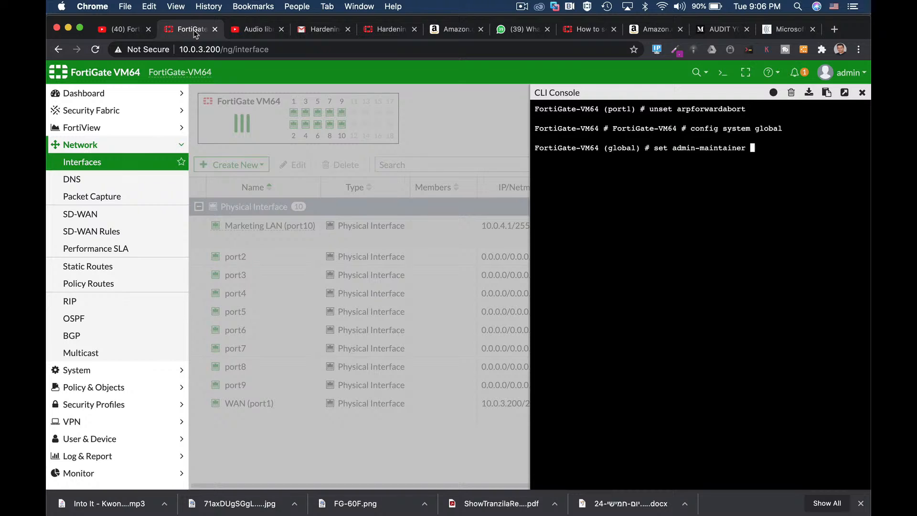
{"action": "key", "text": "Tab"}
{"action": "key", "text": "Tab"}
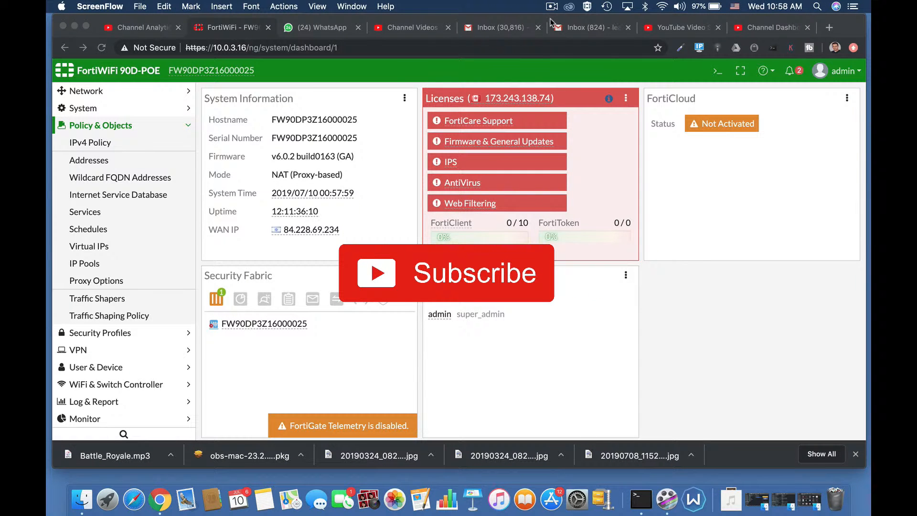
{"action": "left_click", "coordinate": [431, 271]}
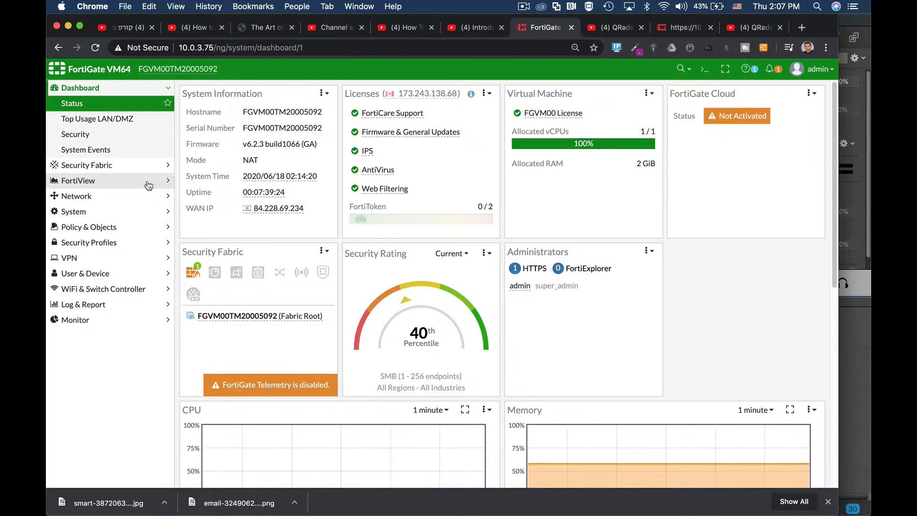
Step: Open the list of network interfaces and display the summary details of wan1 (port1)
{"action": "left_click", "coordinate": [81, 196]}
{"action": "left_click", "coordinate": [111, 149]}
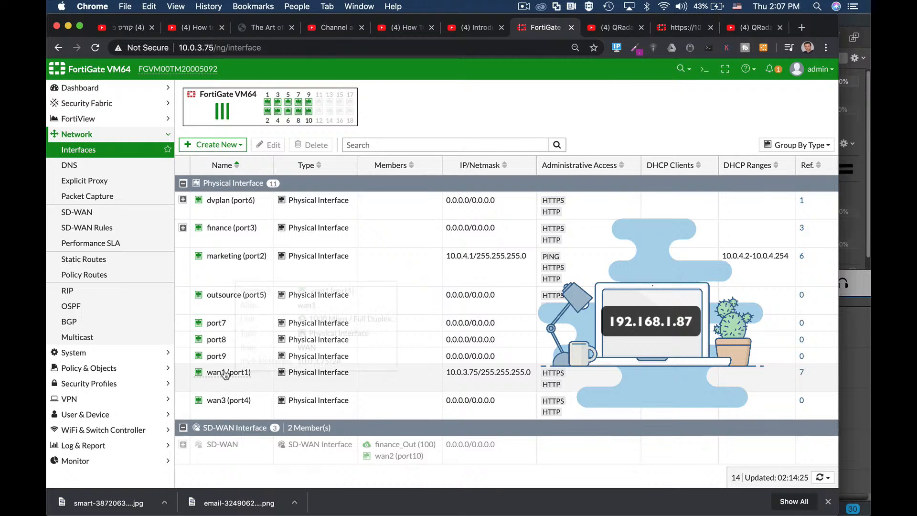
{"action": "mouse_move", "coordinate": [243, 372]}
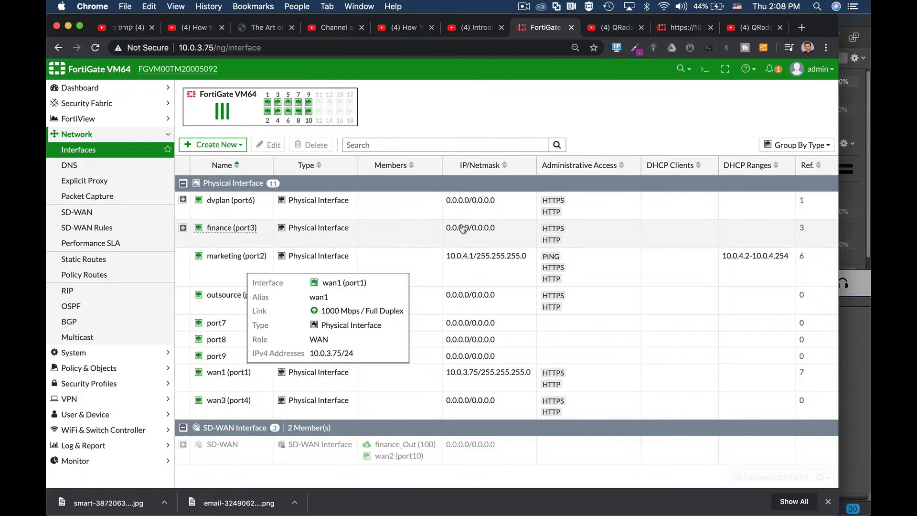
Step: View the DNS settings, and review the Feature Visibility page through its additional features
{"action": "left_click", "coordinate": [94, 168]}
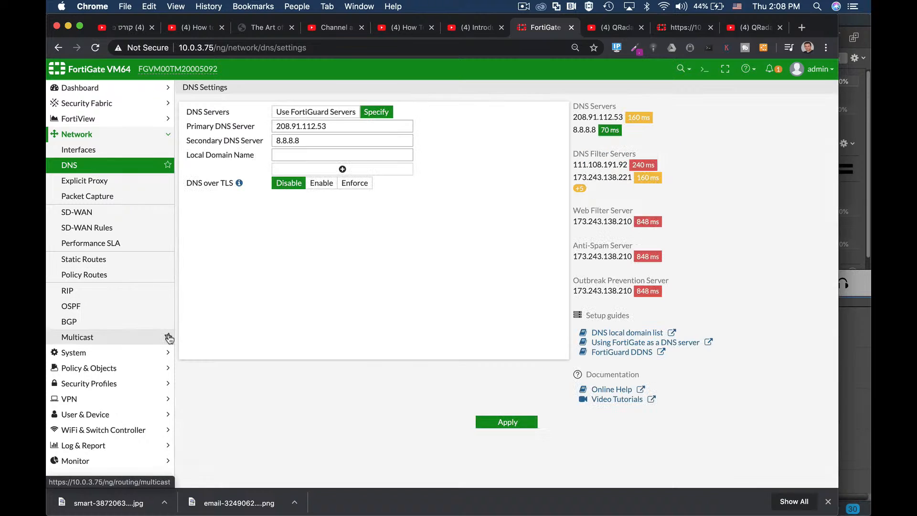
{"action": "left_click", "coordinate": [101, 369]}
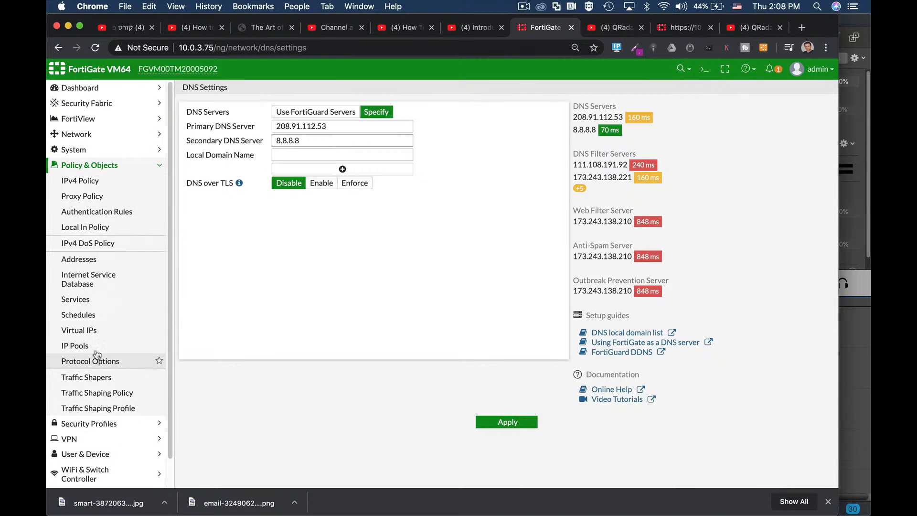
{"action": "left_click", "coordinate": [94, 151]}
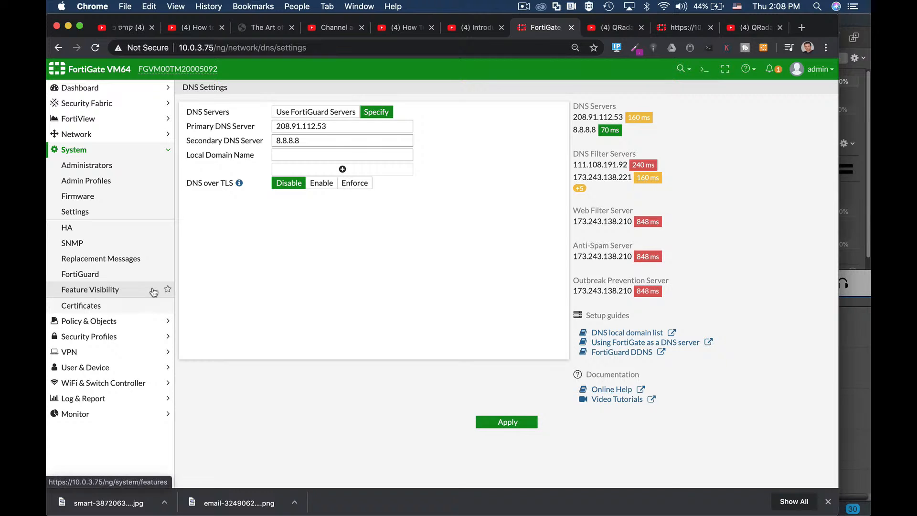
{"action": "left_click", "coordinate": [100, 293]}
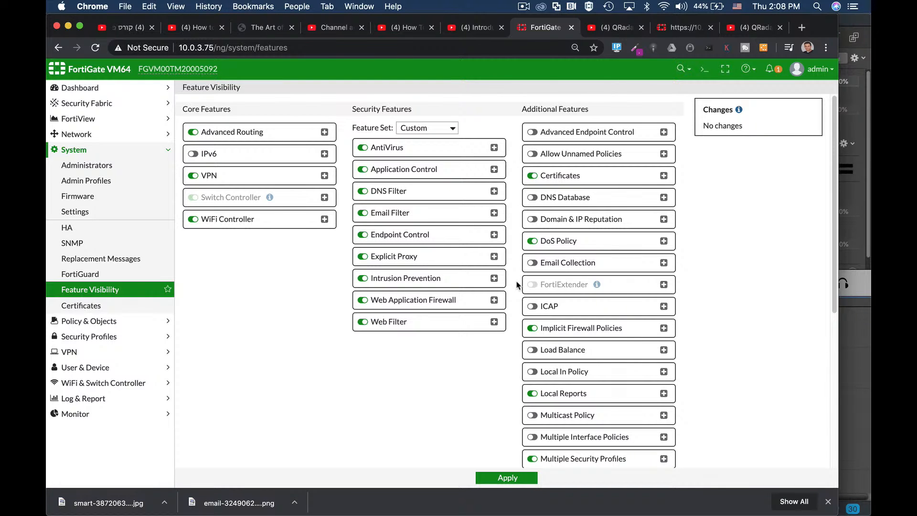
{"action": "scroll", "coordinate": [516, 282], "scroll_direction": "down", "scroll_amount": 5}
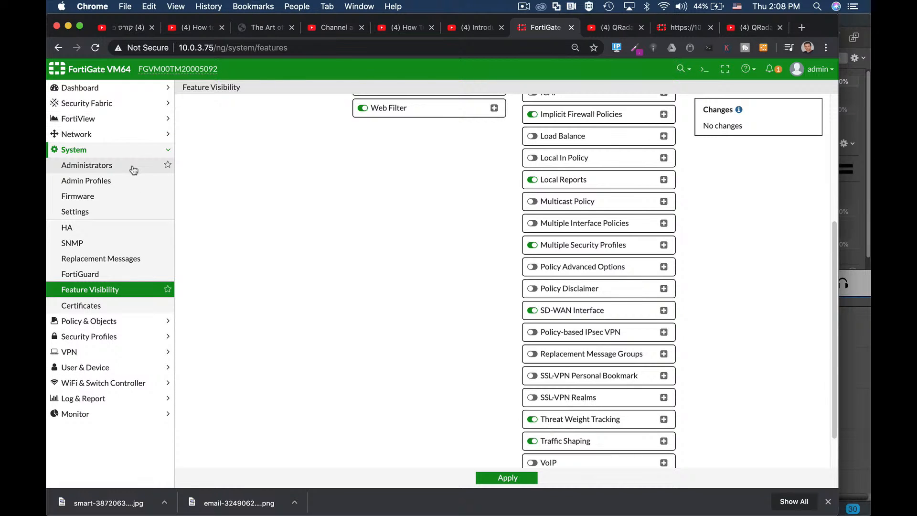
Step: Return to the dashboard's Status page, run "get system status" in the CLI console, and close the console
{"action": "left_click", "coordinate": [82, 88]}
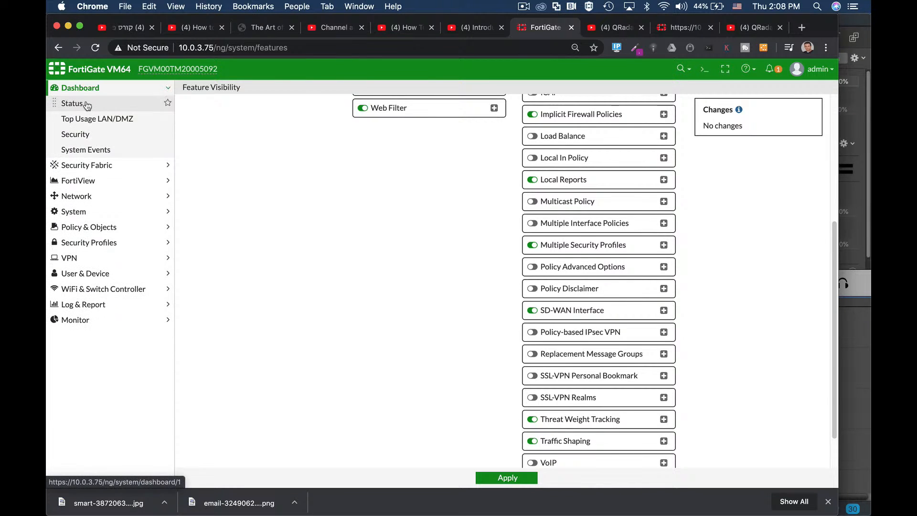
{"action": "left_click", "coordinate": [82, 103]}
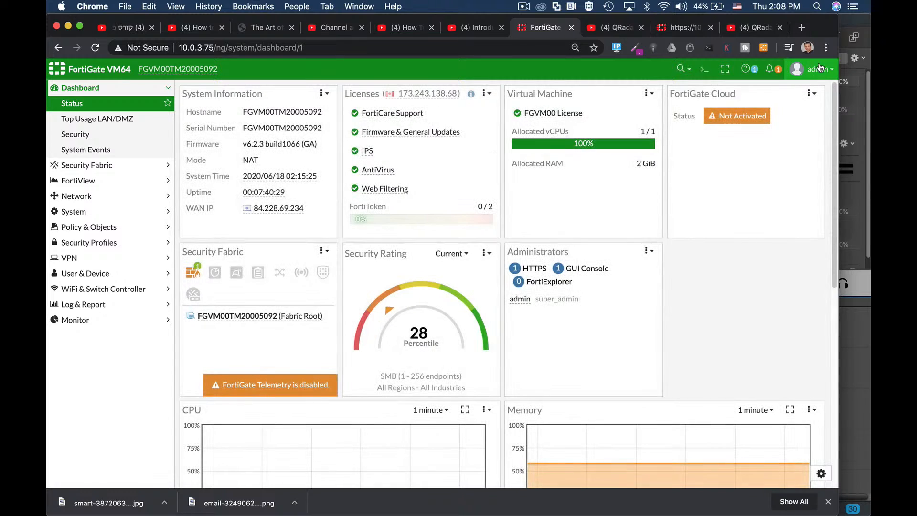
{"action": "left_click", "coordinate": [704, 71]}
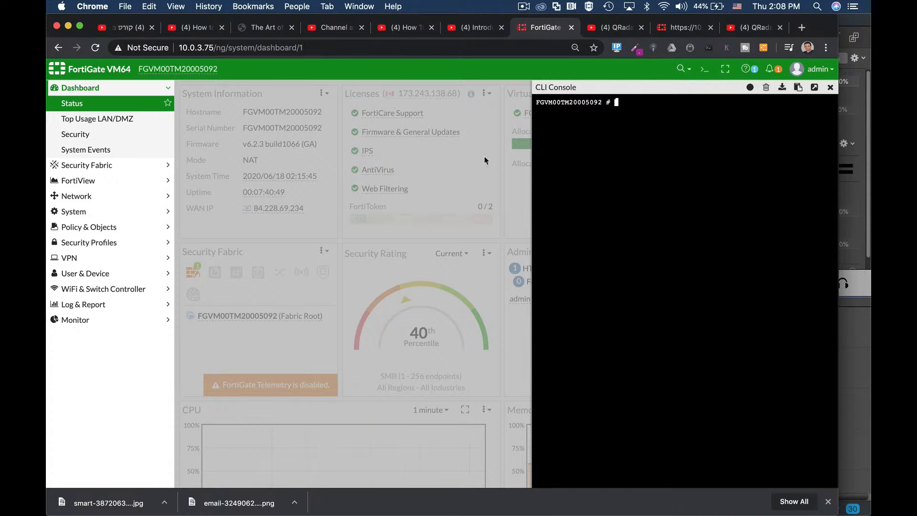
{"action": "left_click", "coordinate": [705, 69]}
{"action": "type", "text": "stem st"}
{"action": "key", "text": "Tab"}
{"action": "key", "text": "Tab"}
{"action": "key", "text": "Return"}
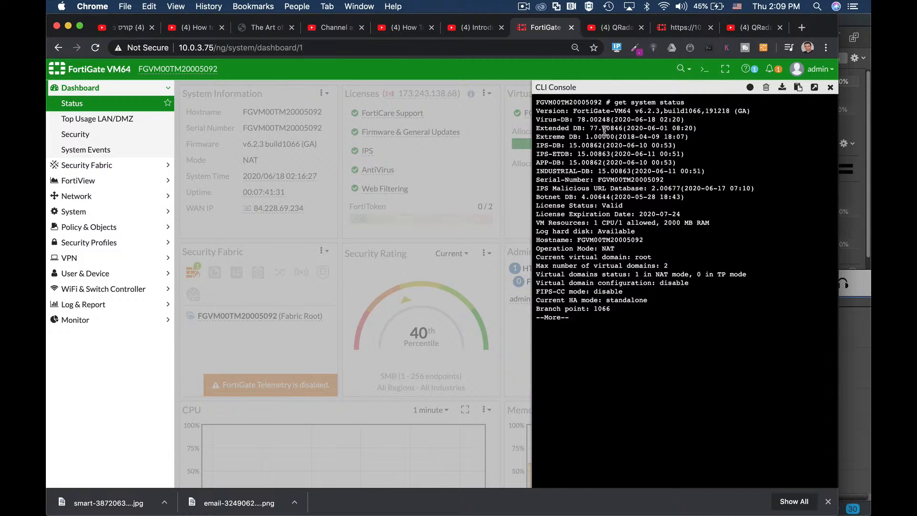
{"action": "left_click", "coordinate": [830, 87]}
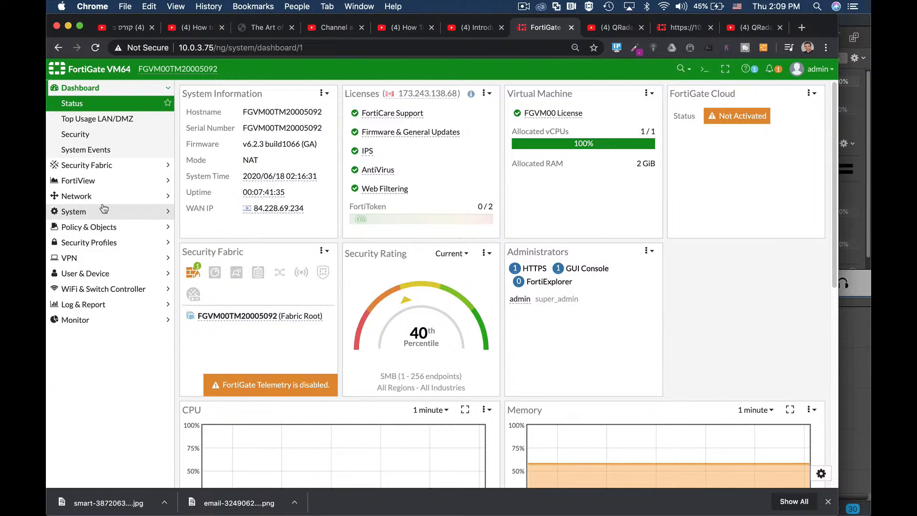
Step: Go back to the network interfaces list and examine the wan1 (port1) entry
{"action": "left_click", "coordinate": [76, 195]}
{"action": "left_click", "coordinate": [79, 149]}
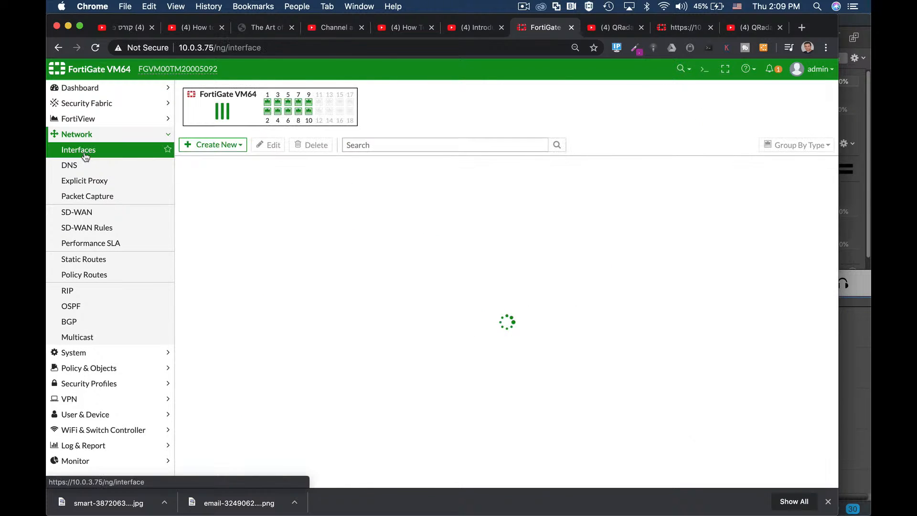
{"action": "mouse_move", "coordinate": [237, 372]}
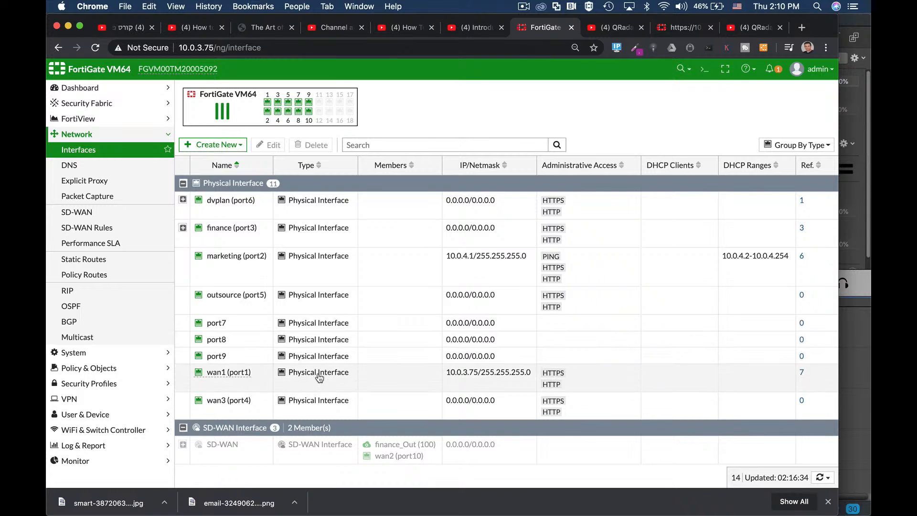
Step: Open port8 for editing, give it the alias "management", and set its role to LAN
{"action": "mouse_move", "coordinate": [269, 104]}
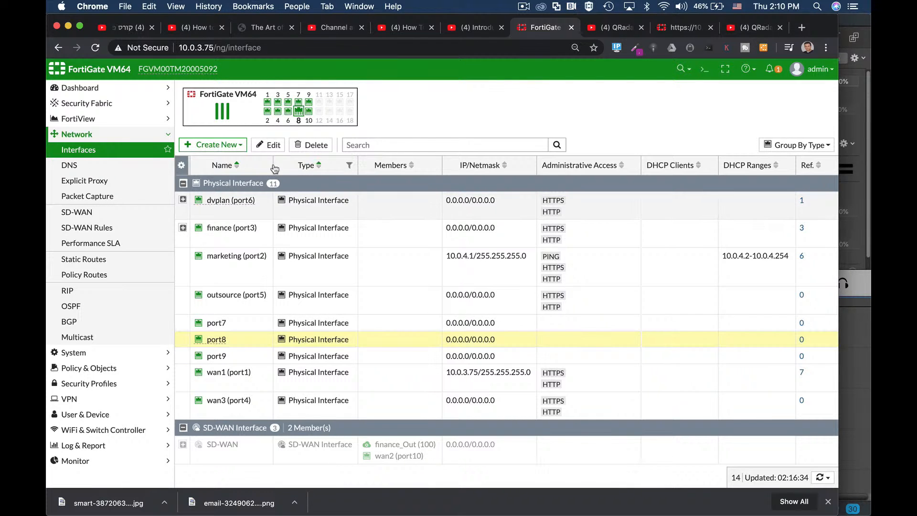
{"action": "left_click", "coordinate": [271, 146]}
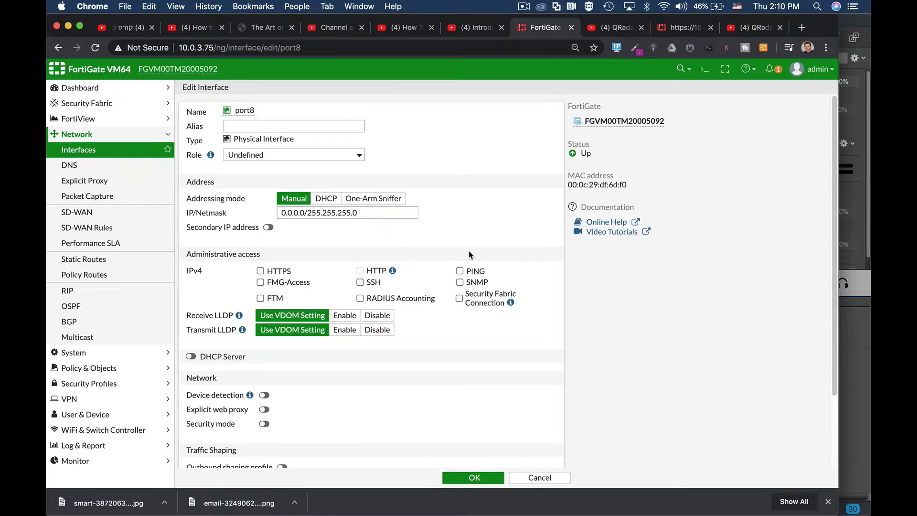
{"action": "left_click", "coordinate": [256, 125]}
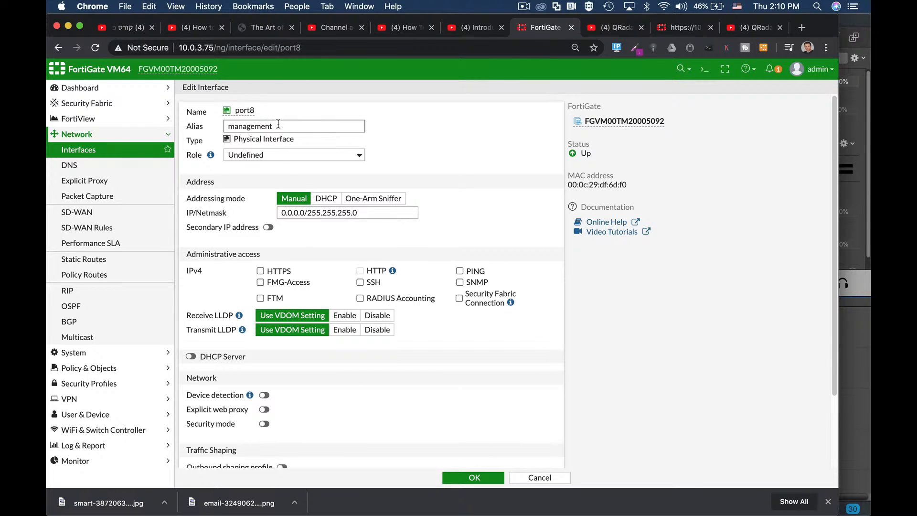
{"action": "left_click", "coordinate": [273, 150]}
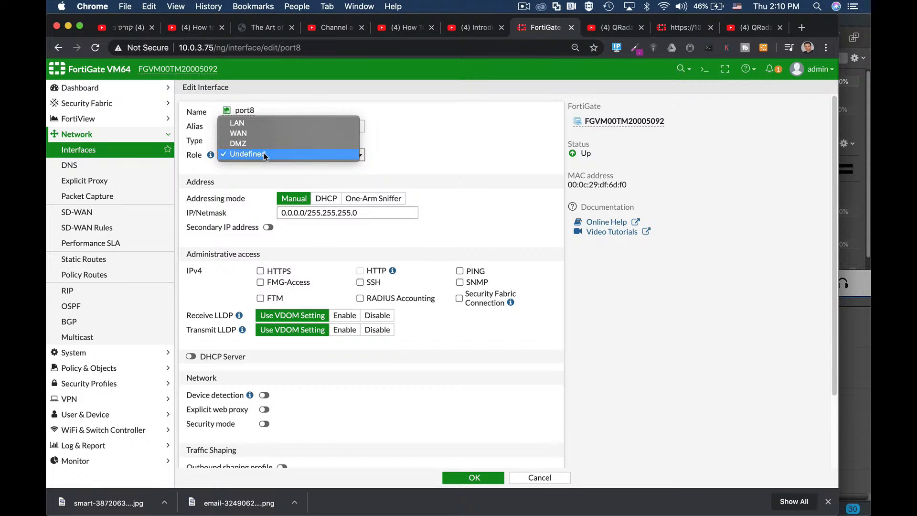
{"action": "left_click", "coordinate": [264, 123]}
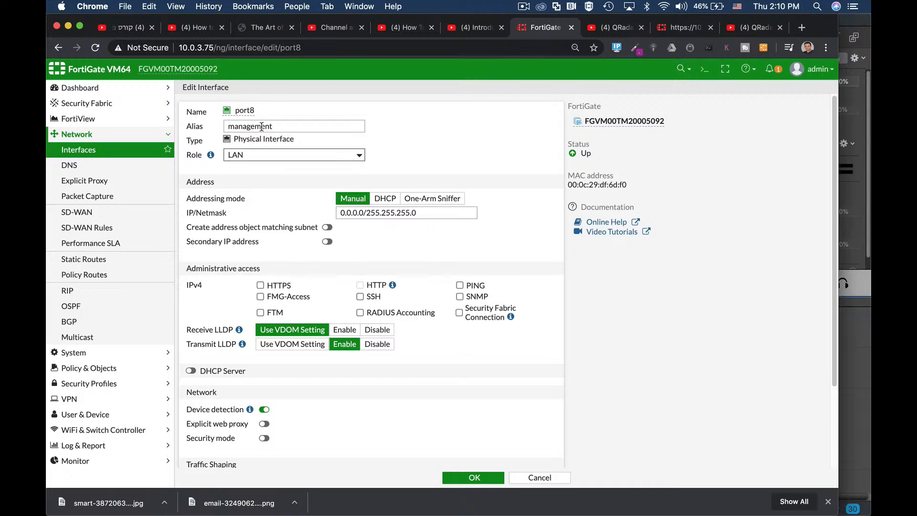
{"action": "left_click_drag", "start_coordinate": [258, 113], "coordinate": [234, 111]}
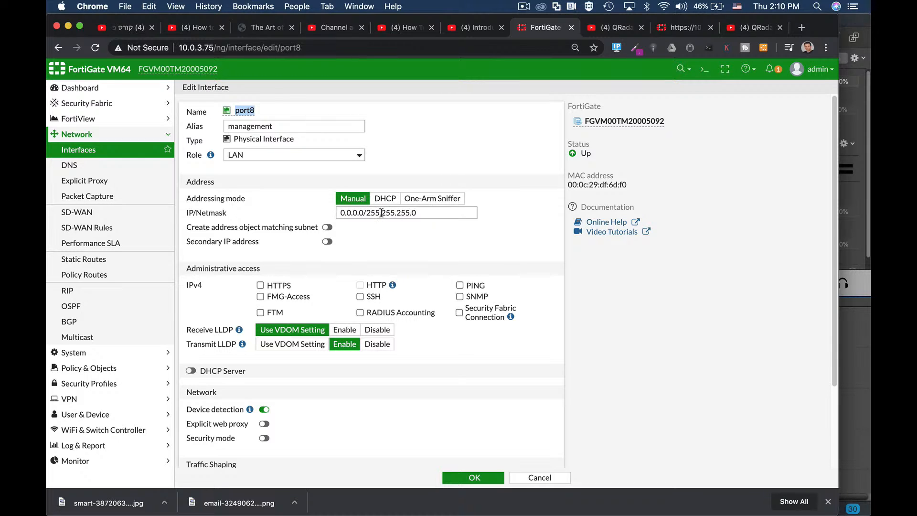
Step: Set port8's manual IP/Netmask to 192.168.2.1/24
{"action": "left_click_drag", "start_coordinate": [415, 210], "coordinate": [323, 213]}
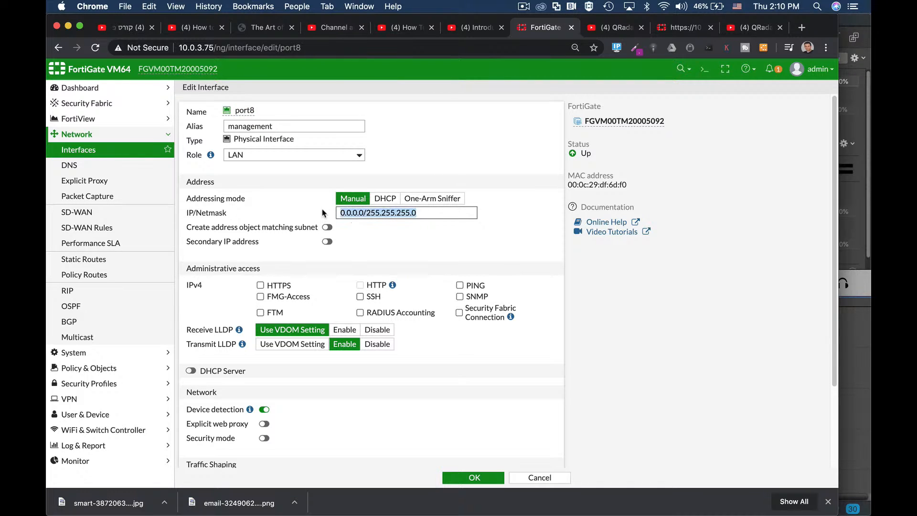
{"action": "type", "text": "192.168.2.1"}
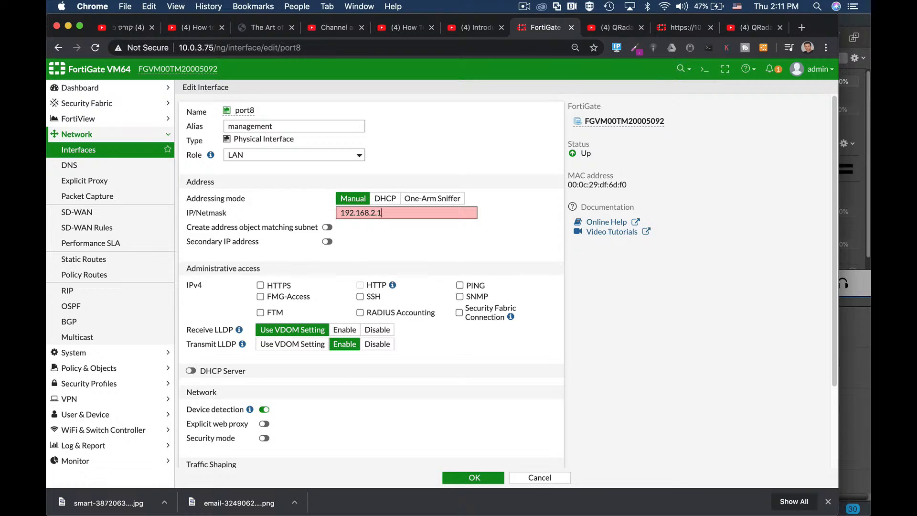
{"action": "type", "text": "4"}
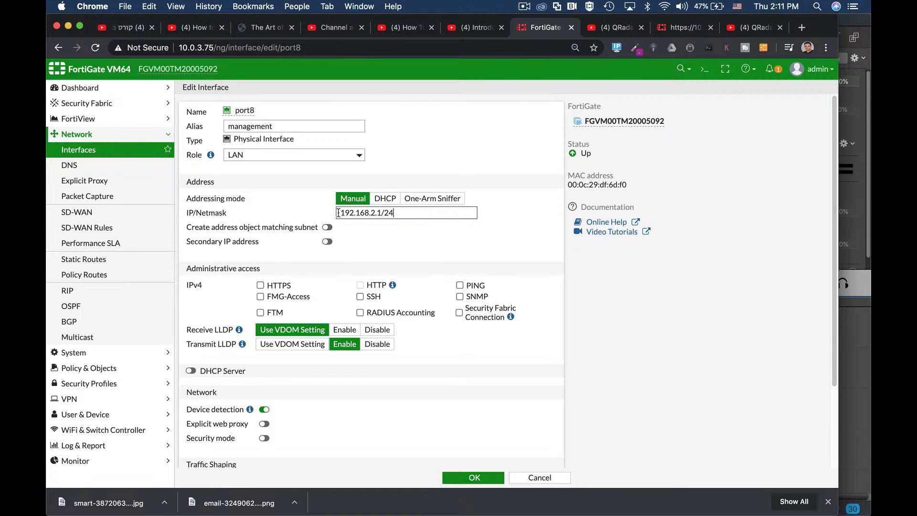
{"action": "left_click_drag", "start_coordinate": [340, 213], "coordinate": [380, 212]}
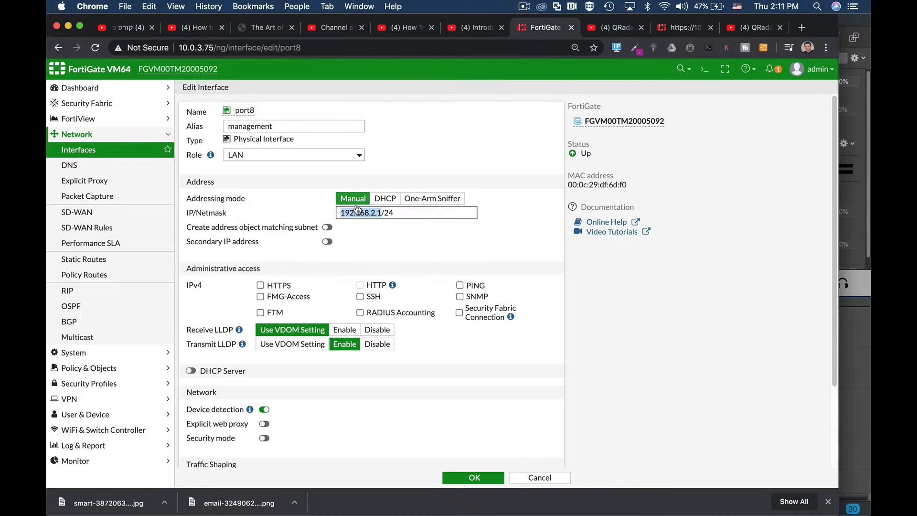
{"action": "left_click_drag", "start_coordinate": [341, 214], "coordinate": [373, 231]}
{"action": "left_click_drag", "start_coordinate": [370, 213], "coordinate": [375, 213]}
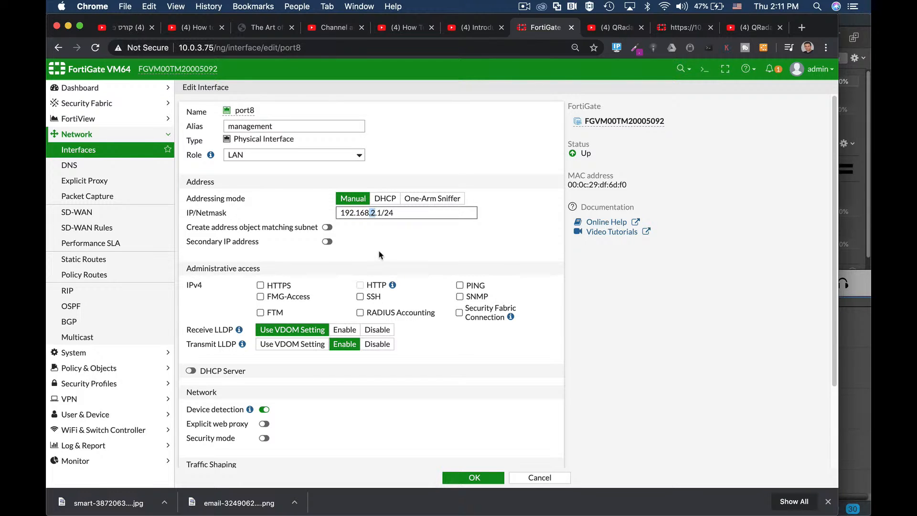
Step: Enable the DHCP server on port8
{"action": "scroll", "coordinate": [386, 246], "scroll_direction": "down", "scroll_amount": 2}
{"action": "scroll", "coordinate": [386, 244], "scroll_direction": "down", "scroll_amount": 2}
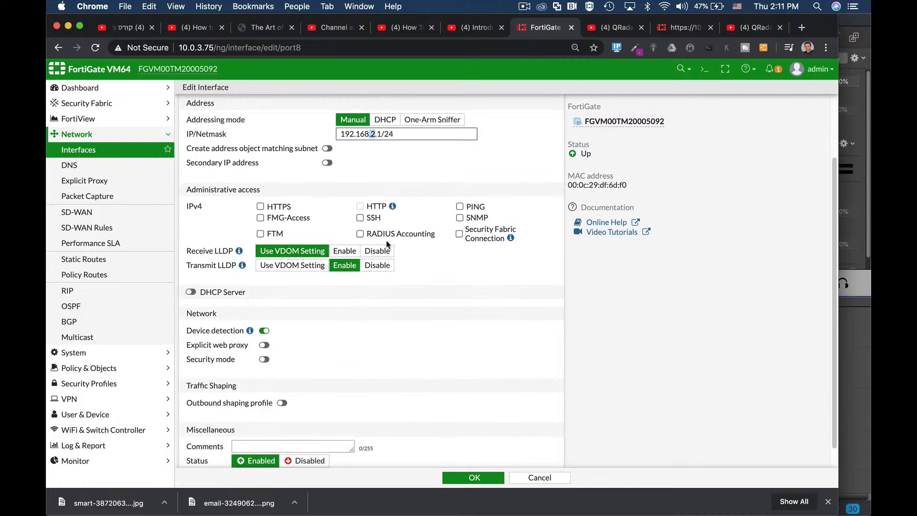
{"action": "left_click", "coordinate": [191, 292]}
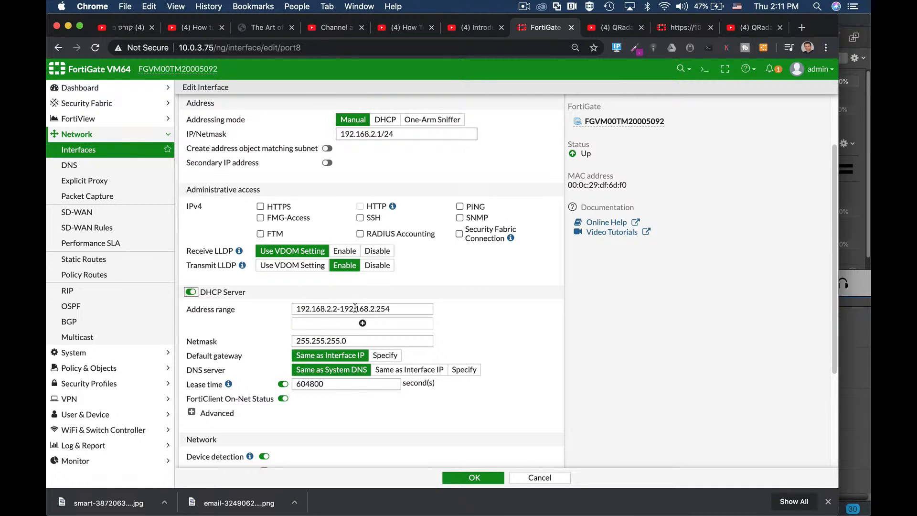
Step: Allow HTTPS administrative access on port8, and switch Transmit LLDP to the VDOM setting and back to Enable
{"action": "scroll", "coordinate": [384, 268], "scroll_direction": "up", "scroll_amount": 3}
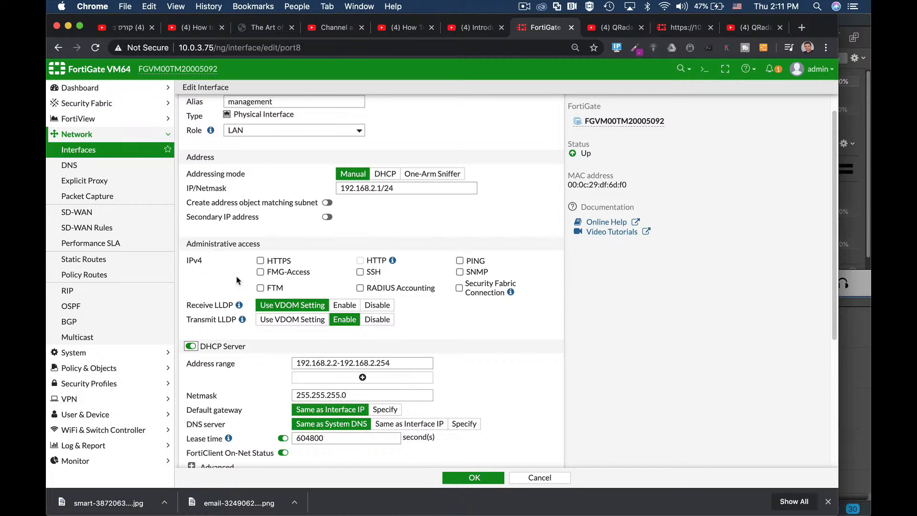
{"action": "left_click", "coordinate": [260, 262]}
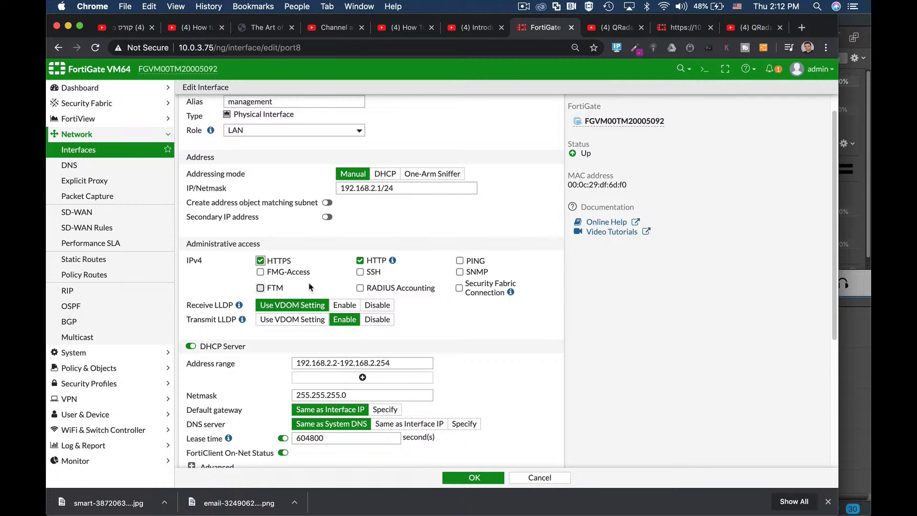
{"action": "scroll", "coordinate": [340, 289], "scroll_direction": "down", "scroll_amount": 1}
{"action": "scroll", "coordinate": [340, 288], "scroll_direction": "down", "scroll_amount": 5}
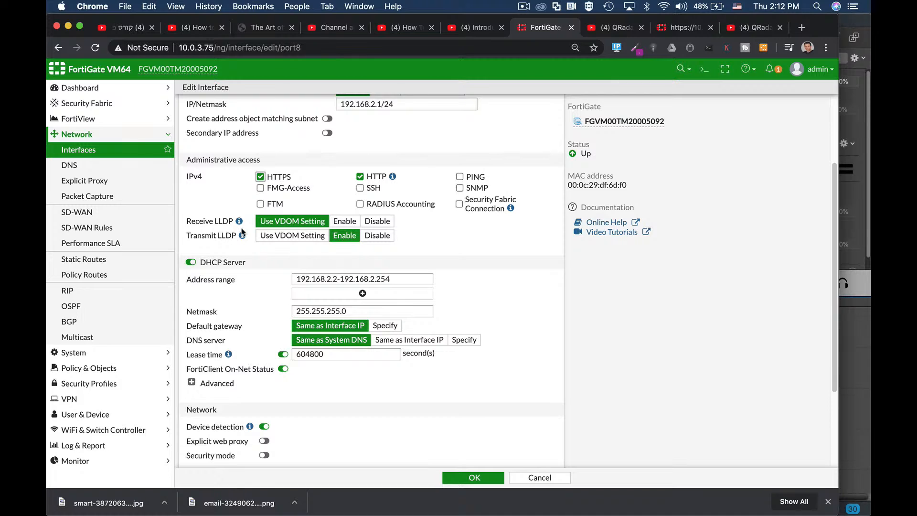
{"action": "left_click", "coordinate": [301, 237]}
{"action": "left_click", "coordinate": [347, 236]}
Step: Shorten the DHCP address range to 192.168.2.2-192.168.2.25
{"action": "scroll", "coordinate": [448, 325], "scroll_direction": "down", "scroll_amount": 3}
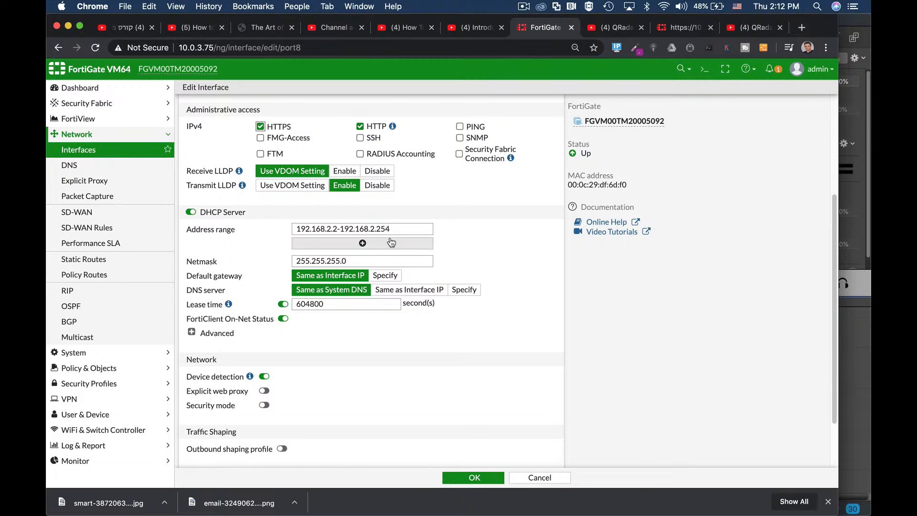
{"action": "left_click_drag", "start_coordinate": [380, 229], "coordinate": [393, 231]}
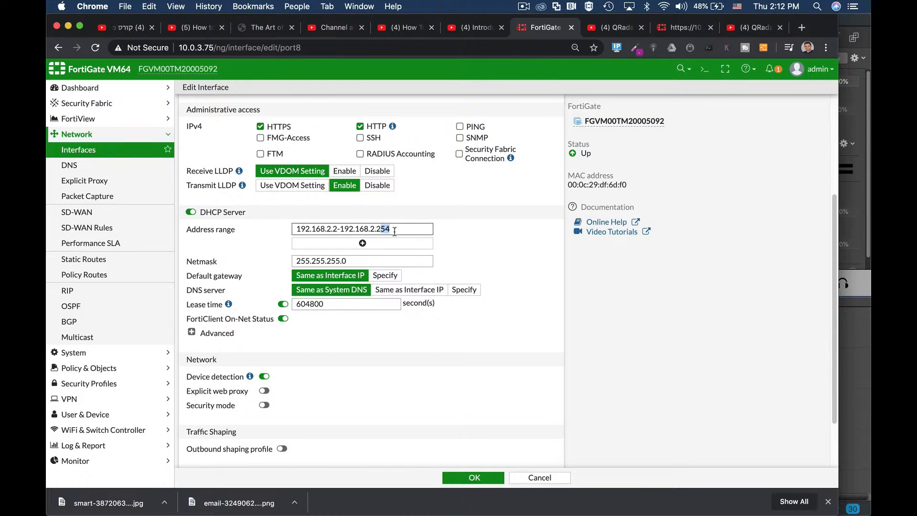
{"action": "type", "text": "5"}
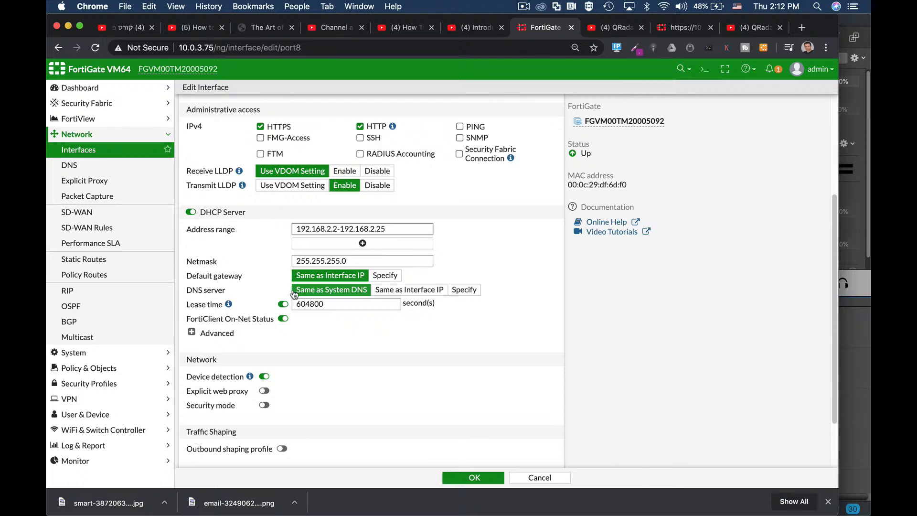
Step: Specify 8.8.8.8 as the DHCP server's DNS server, and check the lease time
{"action": "left_click", "coordinate": [462, 289]}
{"action": "left_click", "coordinate": [342, 304]}
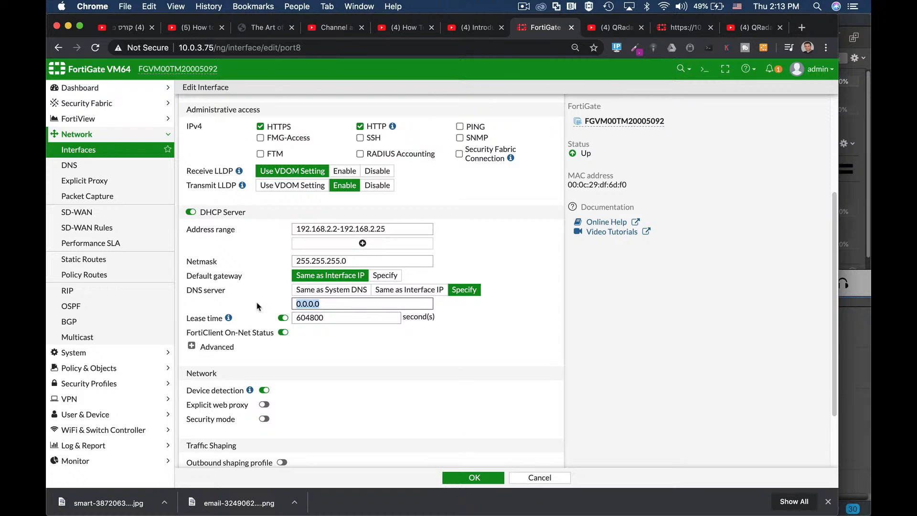
{"action": "type", "text": "8.8.8"}
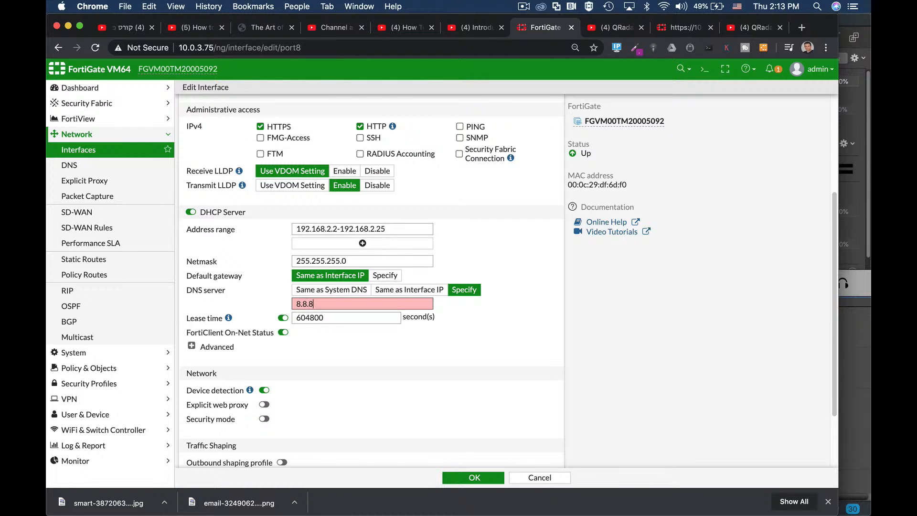
{"action": "type", "text": ".8"}
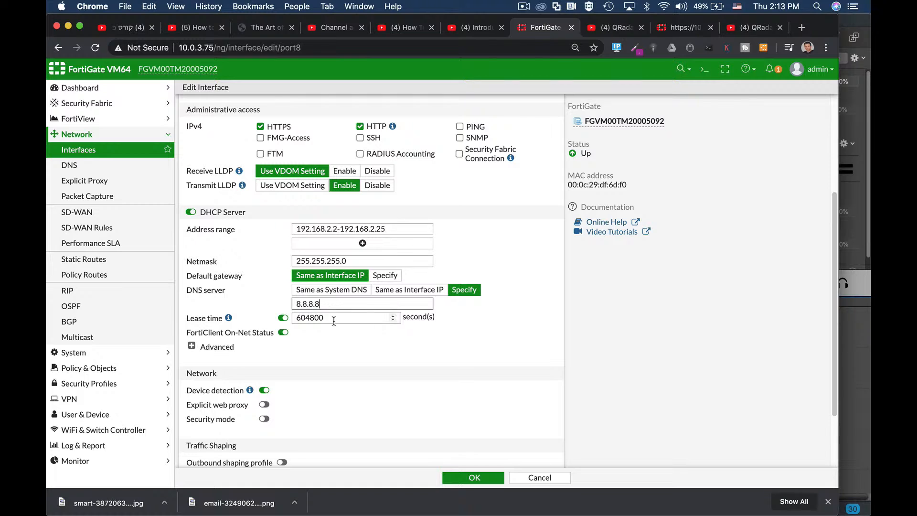
{"action": "left_click_drag", "start_coordinate": [296, 318], "coordinate": [332, 319]}
Step: Expand the advanced DHCP settings, view the Relay mode options, and return the mode to Server
{"action": "left_click", "coordinate": [192, 345]}
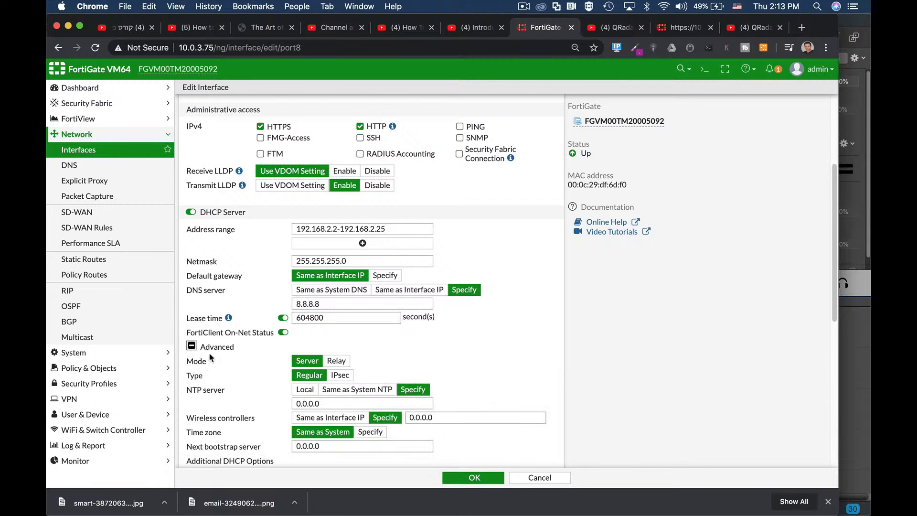
{"action": "scroll", "coordinate": [455, 350], "scroll_direction": "down", "scroll_amount": 3}
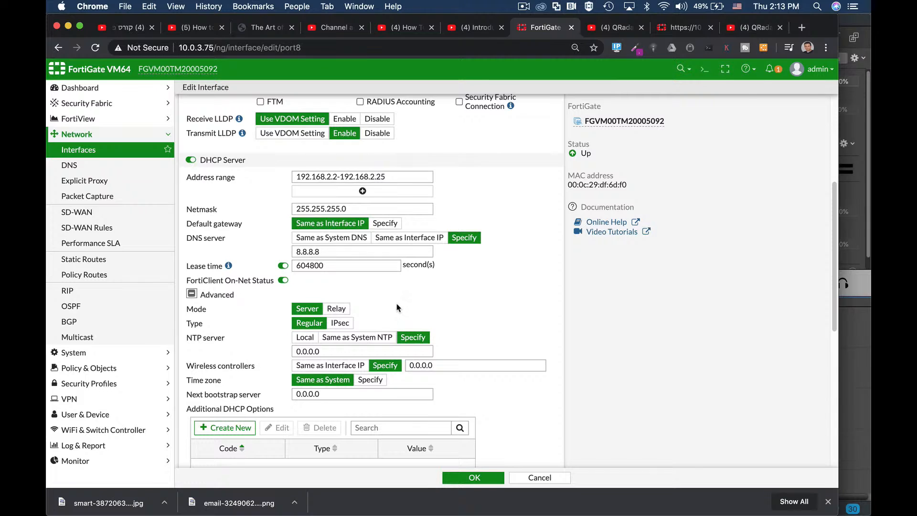
{"action": "left_click", "coordinate": [340, 309]}
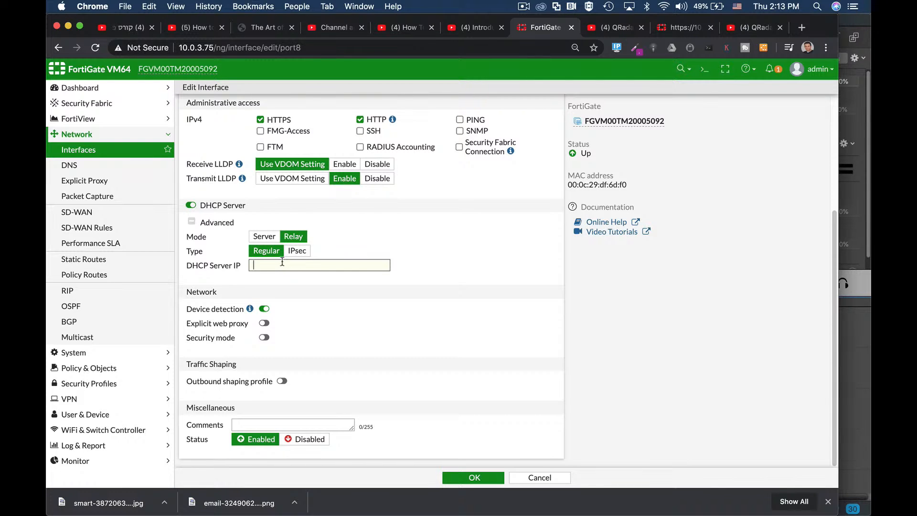
{"action": "left_click", "coordinate": [274, 228]}
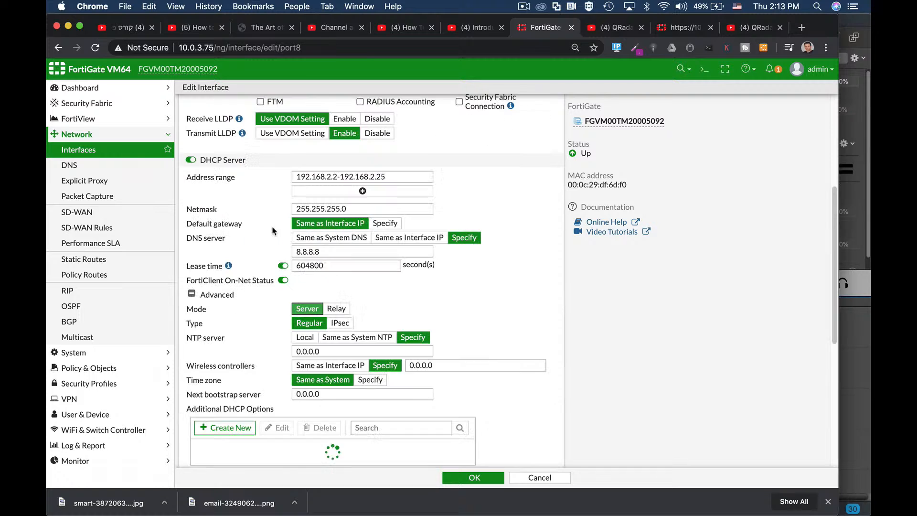
Step: View the available option codes for a new additional DHCP option, and cancel without creating one
{"action": "scroll", "coordinate": [504, 318], "scroll_direction": "down", "scroll_amount": 2}
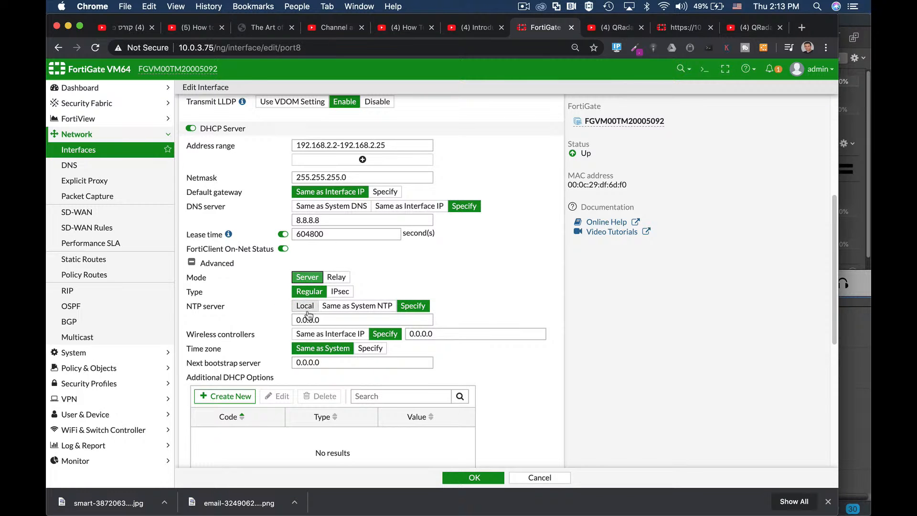
{"action": "scroll", "coordinate": [487, 356], "scroll_direction": "down", "scroll_amount": 3}
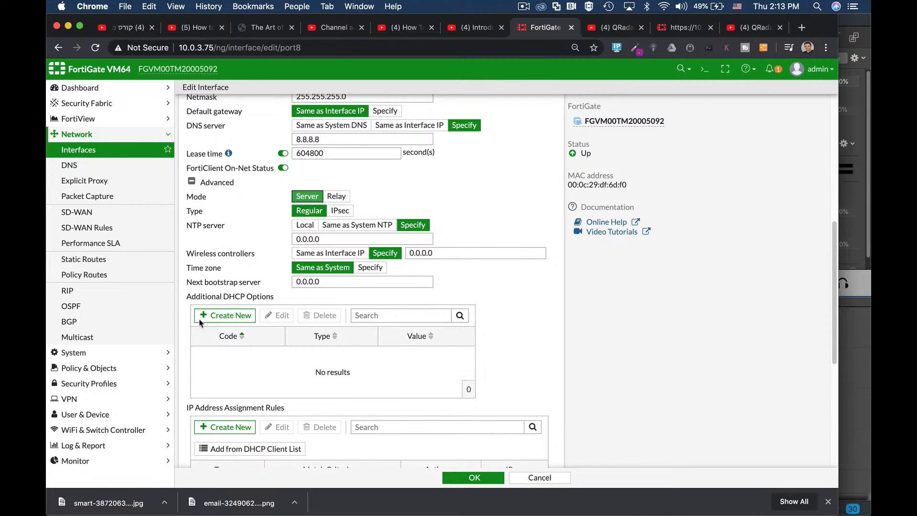
{"action": "left_click", "coordinate": [233, 317]}
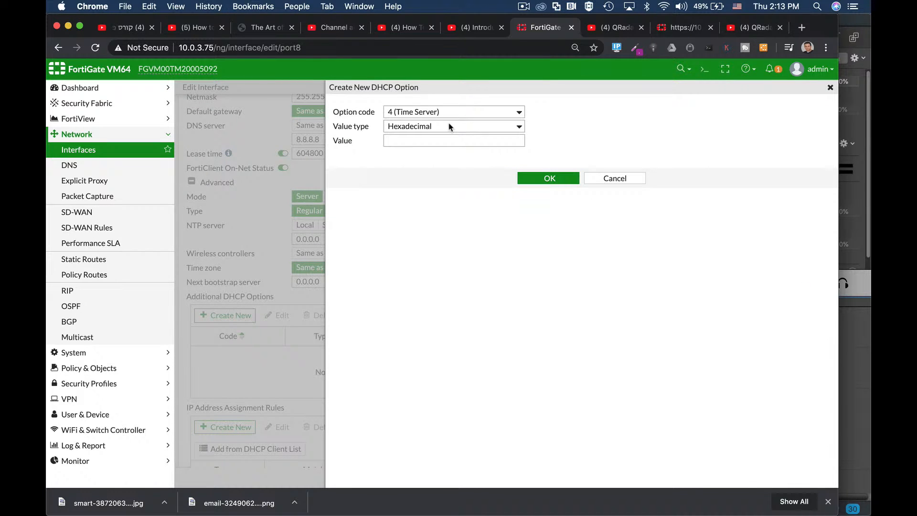
{"action": "left_click", "coordinate": [470, 112]}
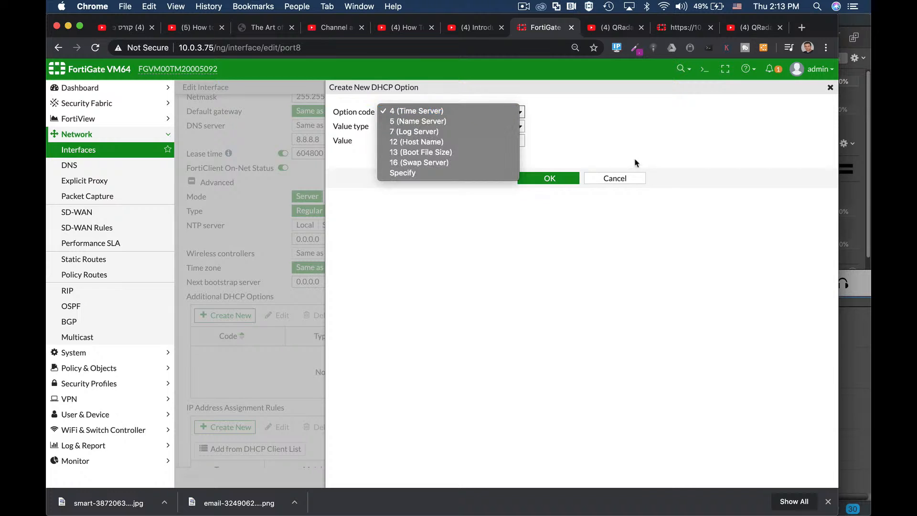
{"action": "left_click", "coordinate": [622, 178]}
{"action": "left_click", "coordinate": [616, 180]}
Step: View the form for a new IP address assignment rule, cancel it, and review port8's network and traffic shaping settings
{"action": "scroll", "coordinate": [530, 342], "scroll_direction": "down", "scroll_amount": 1}
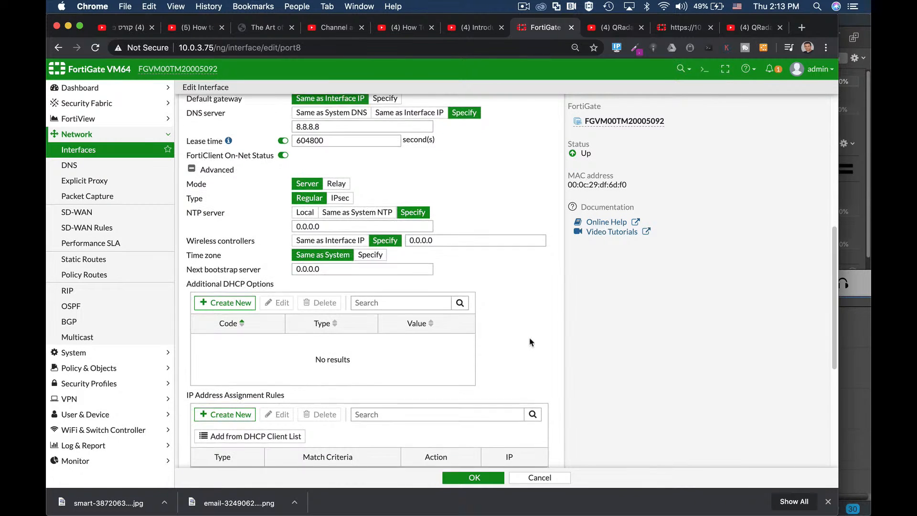
{"action": "scroll", "coordinate": [530, 342], "scroll_direction": "down", "scroll_amount": 1}
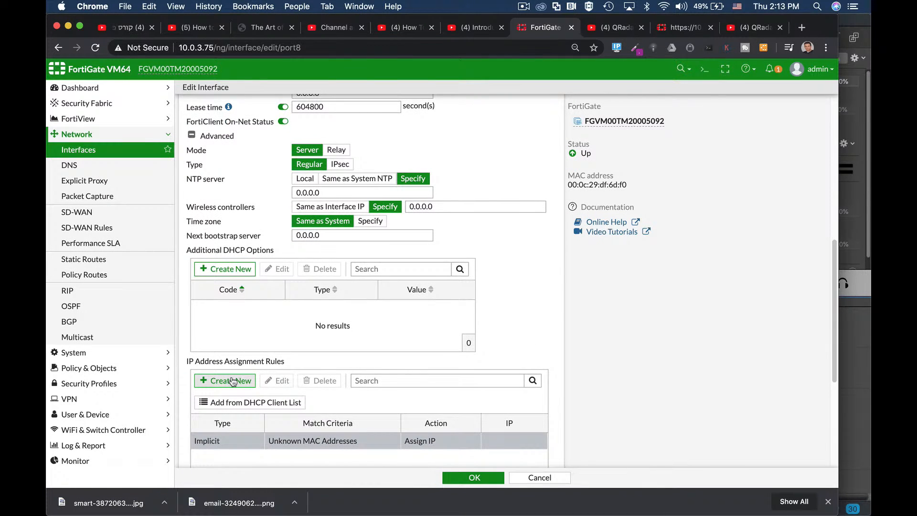
{"action": "left_click", "coordinate": [233, 380]}
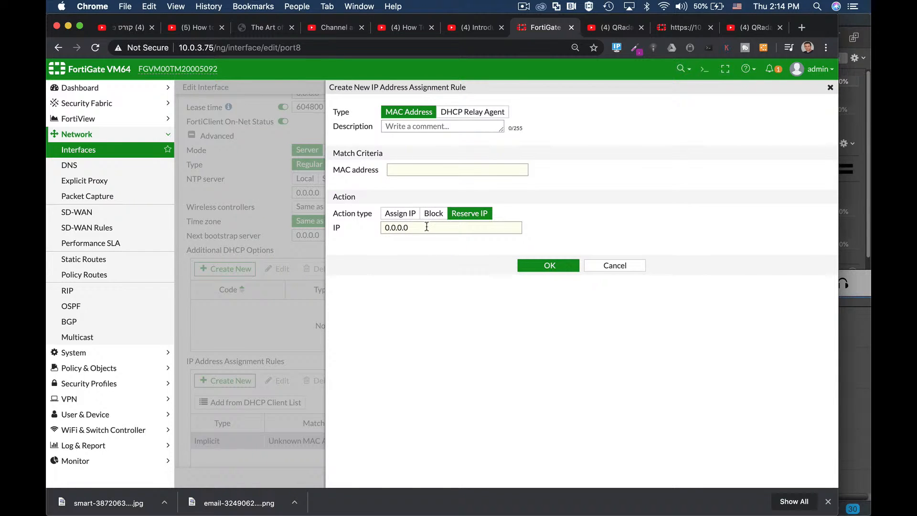
{"action": "left_click", "coordinate": [609, 267]}
{"action": "scroll", "coordinate": [377, 368], "scroll_direction": "down", "scroll_amount": 5}
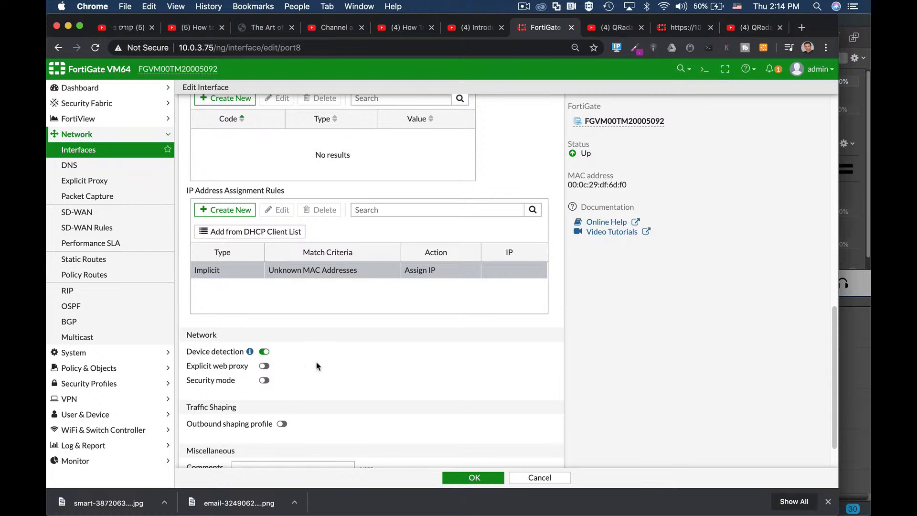
{"action": "scroll", "coordinate": [316, 366], "scroll_direction": "down", "scroll_amount": 2}
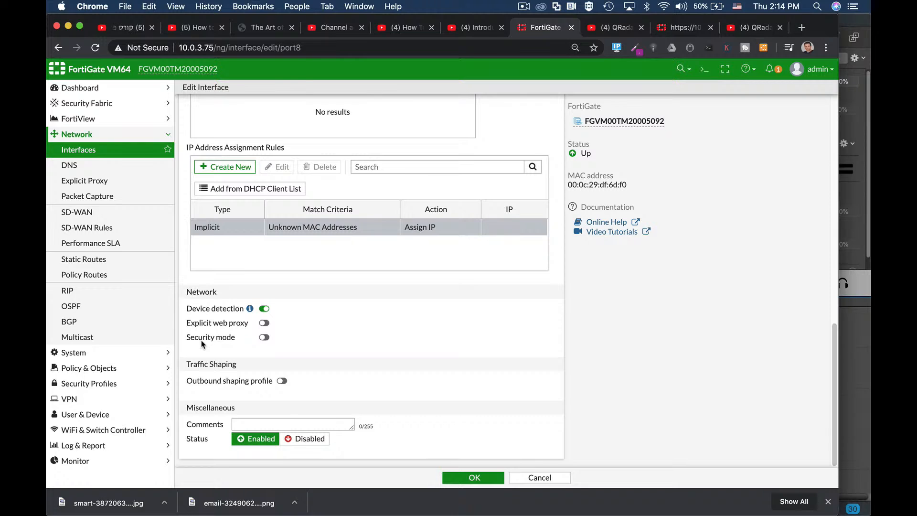
Step: View port8's security mode options, switch security mode back off, and save the interface settings
{"action": "left_click", "coordinate": [264, 337]}
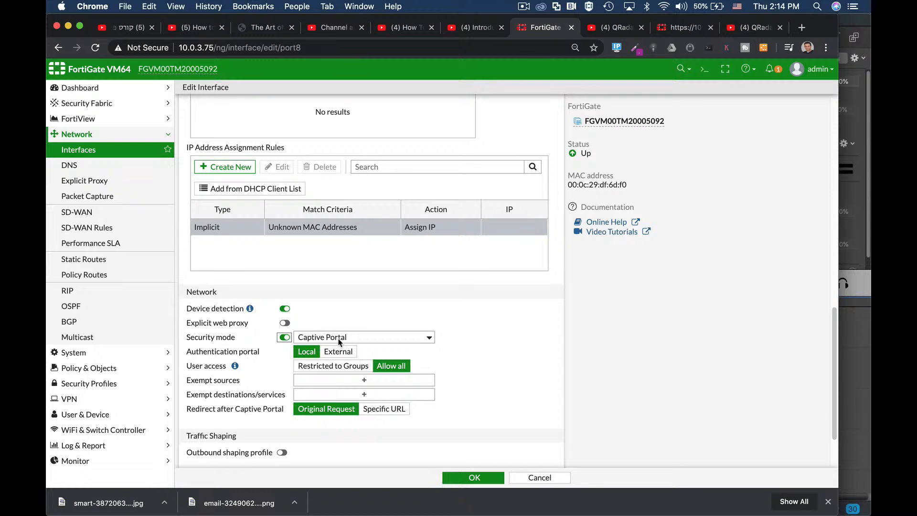
{"action": "left_click", "coordinate": [284, 338]}
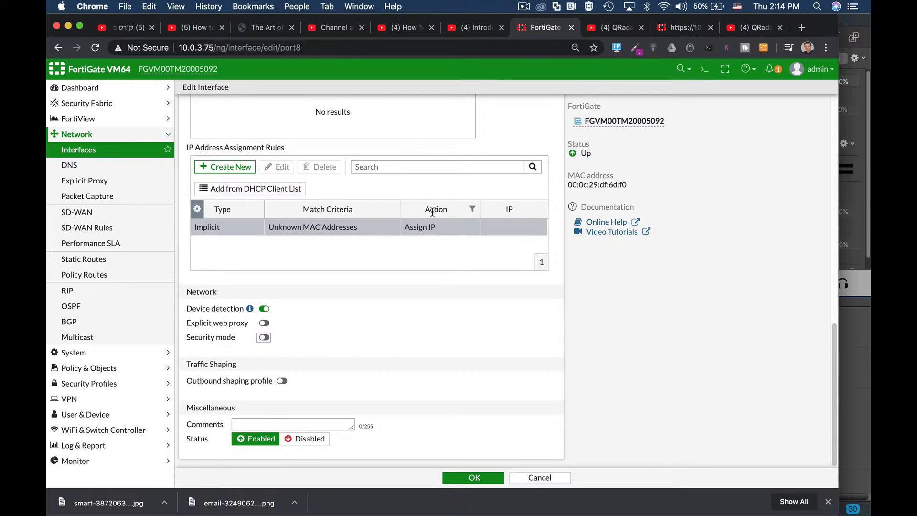
{"action": "scroll", "coordinate": [431, 215], "scroll_direction": "up", "scroll_amount": 10}
{"action": "scroll", "coordinate": [431, 216], "scroll_direction": "up", "scroll_amount": 2}
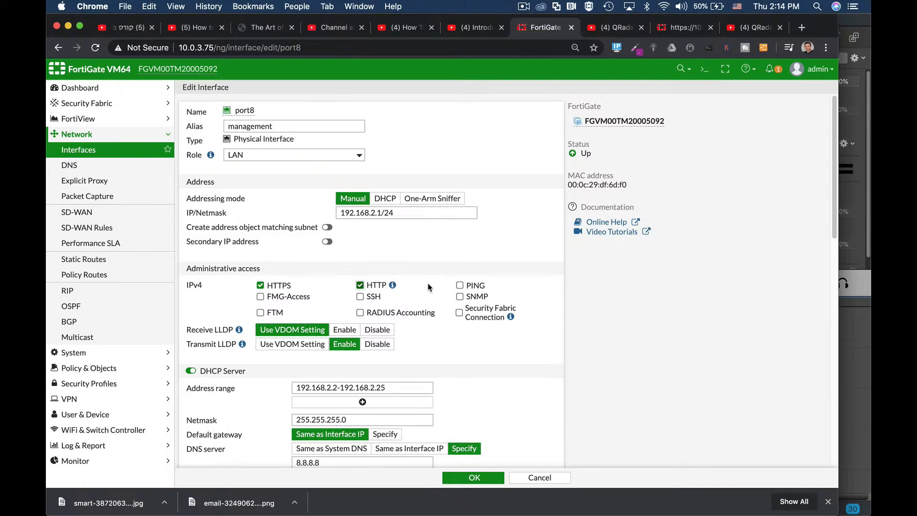
{"action": "scroll", "coordinate": [434, 282], "scroll_direction": "down", "scroll_amount": 12}
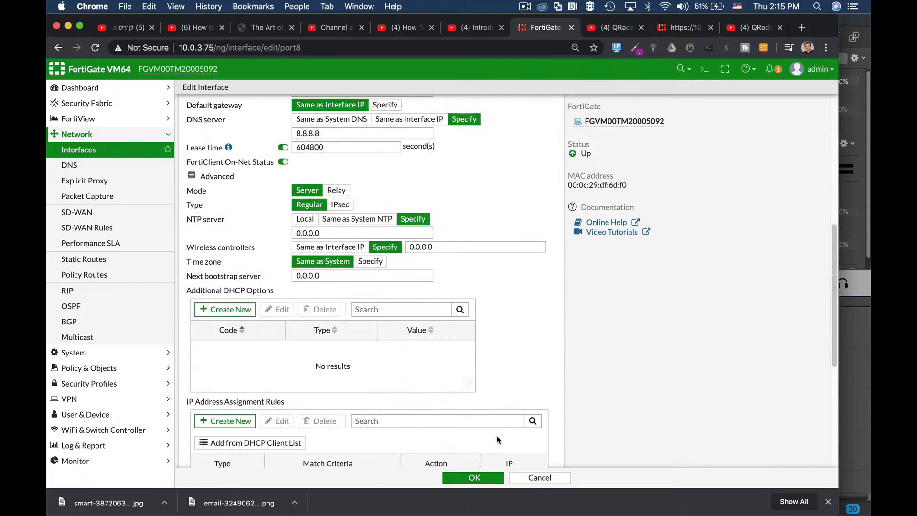
{"action": "left_click", "coordinate": [473, 478]}
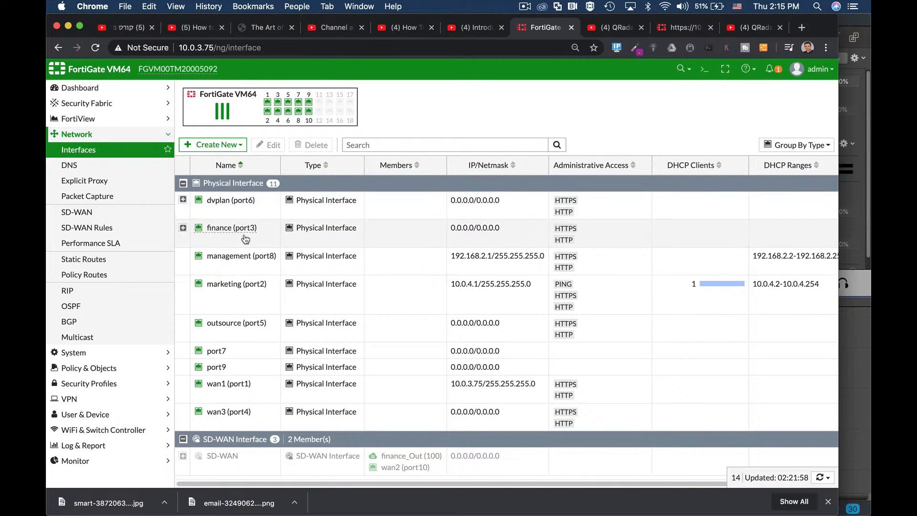
Step: Open the wan1 (port1) interface, review its alias, IP address and administrative access settings, and close it with the settings kept
{"action": "mouse_move", "coordinate": [246, 269]}
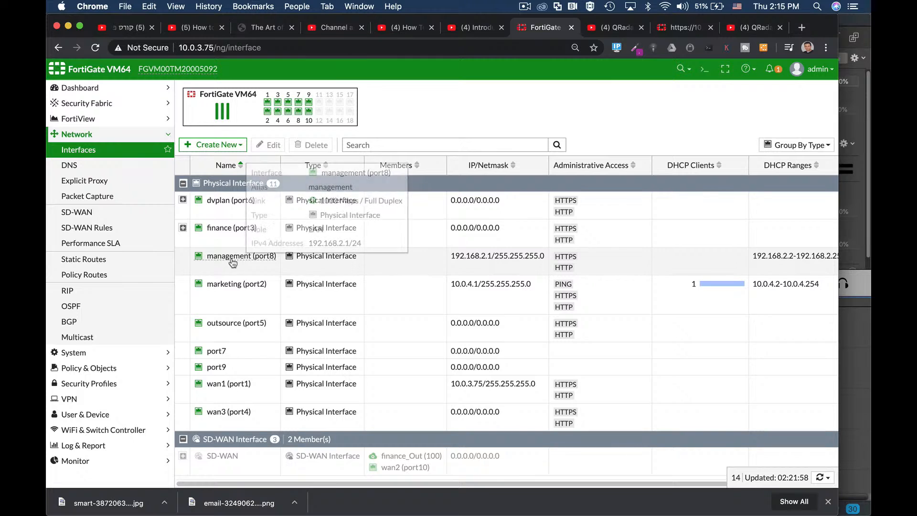
{"action": "left_click", "coordinate": [234, 389]}
{"action": "left_click", "coordinate": [273, 145]}
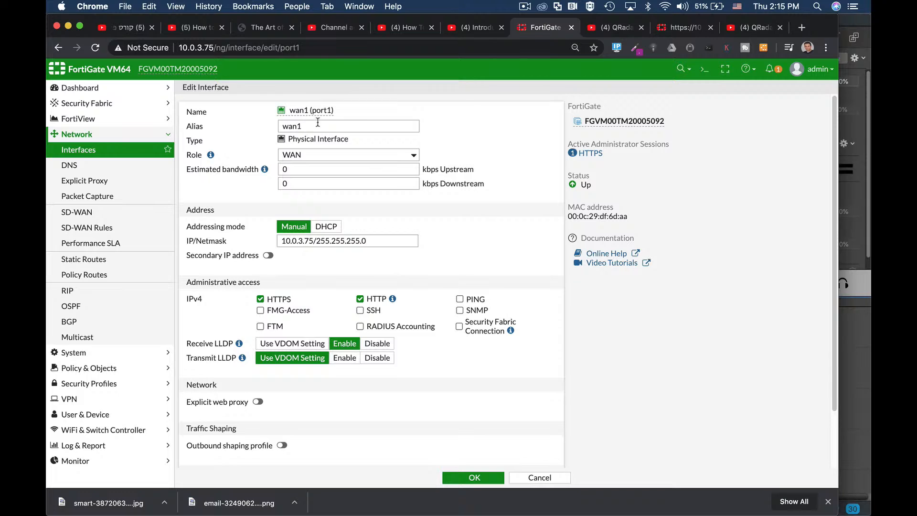
{"action": "left_click_drag", "start_coordinate": [308, 126], "coordinate": [280, 127]}
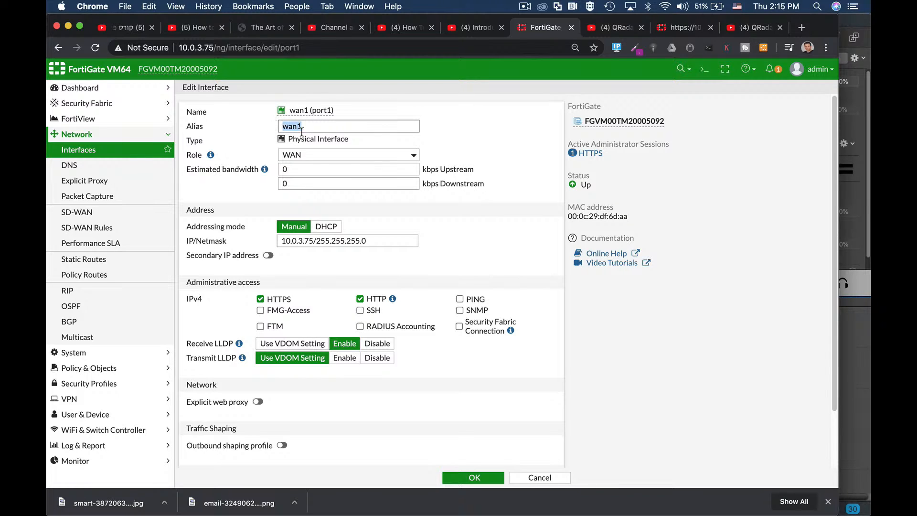
{"action": "double_click", "coordinate": [308, 240]}
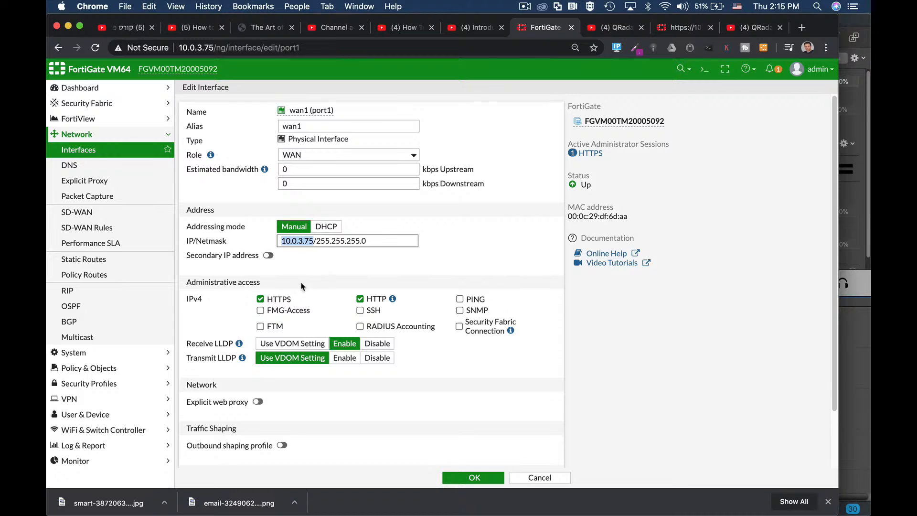
{"action": "scroll", "coordinate": [301, 285], "scroll_direction": "down", "scroll_amount": 3}
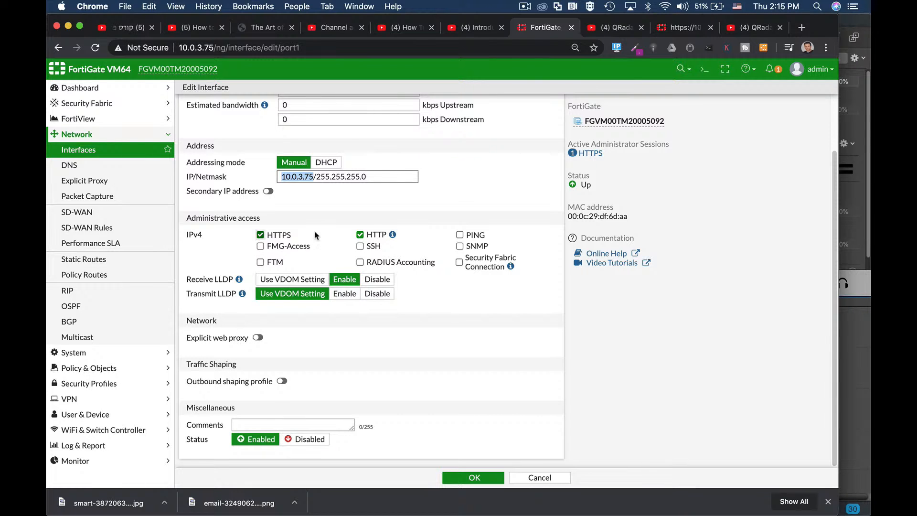
{"action": "scroll", "coordinate": [316, 240], "scroll_direction": "up", "scroll_amount": 3}
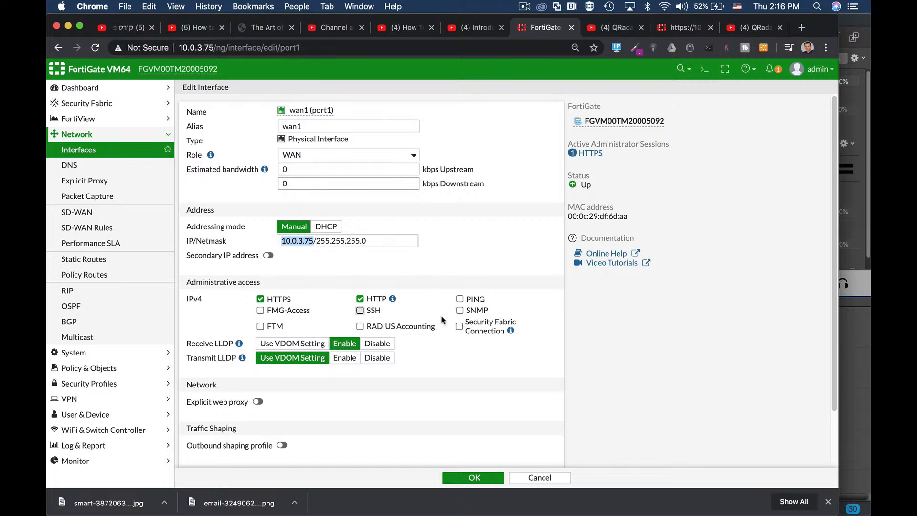
{"action": "scroll", "coordinate": [442, 320], "scroll_direction": "down", "scroll_amount": 3}
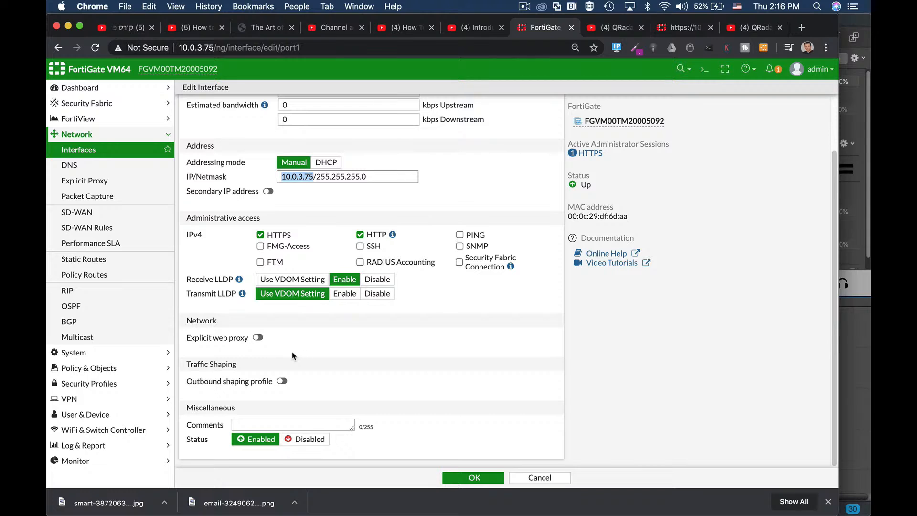
{"action": "left_click", "coordinate": [484, 479]}
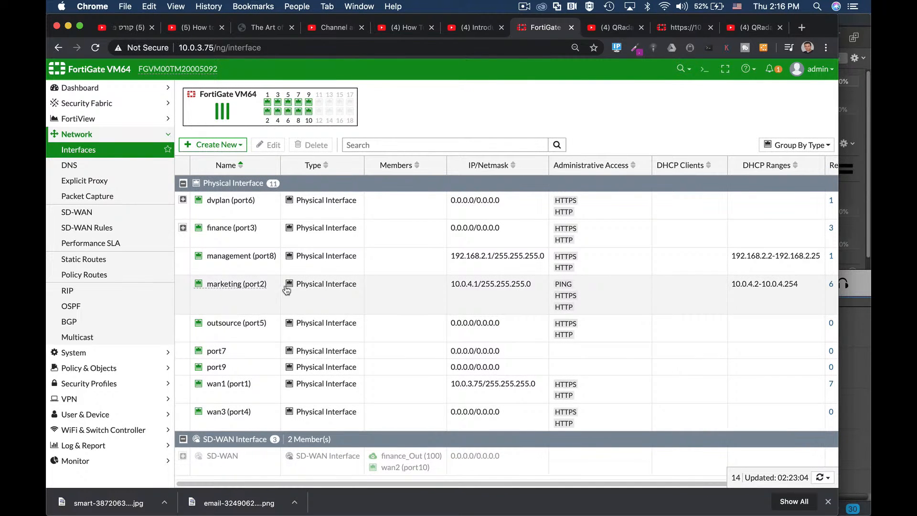
Step: Create a new IPv4 policy and name it managers1
{"action": "mouse_move", "coordinate": [203, 260]}
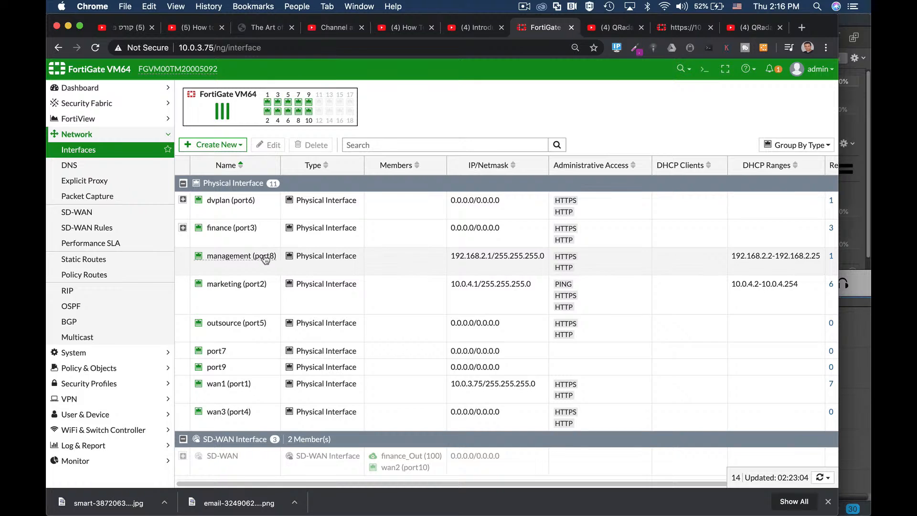
{"action": "mouse_move", "coordinate": [271, 261]}
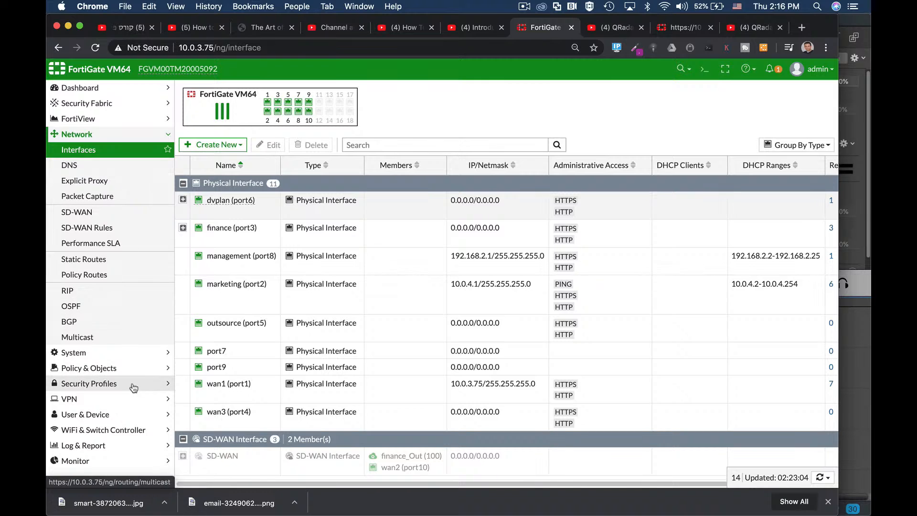
{"action": "left_click", "coordinate": [124, 373]}
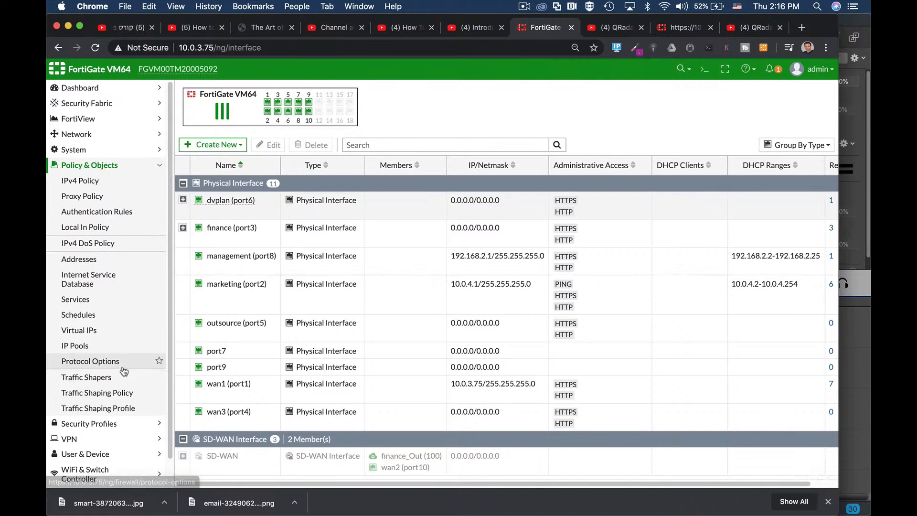
{"action": "left_click", "coordinate": [97, 185]}
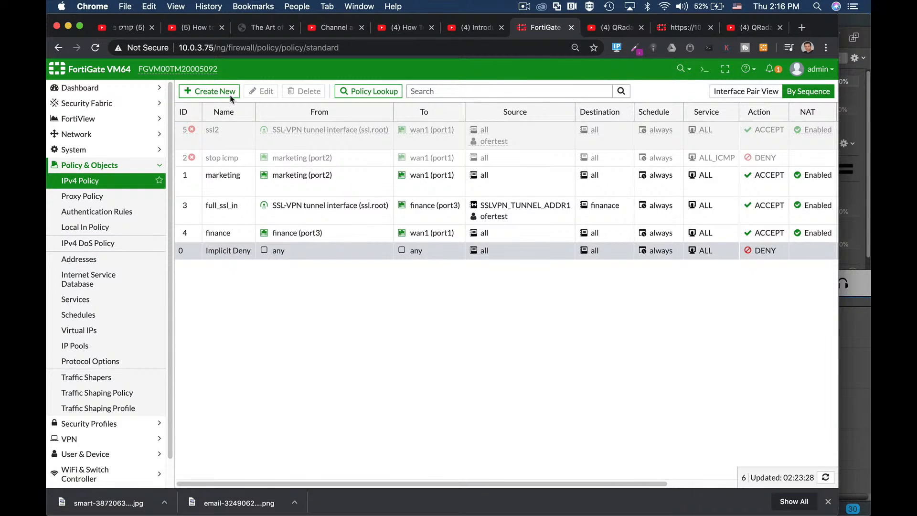
{"action": "left_click", "coordinate": [223, 92]}
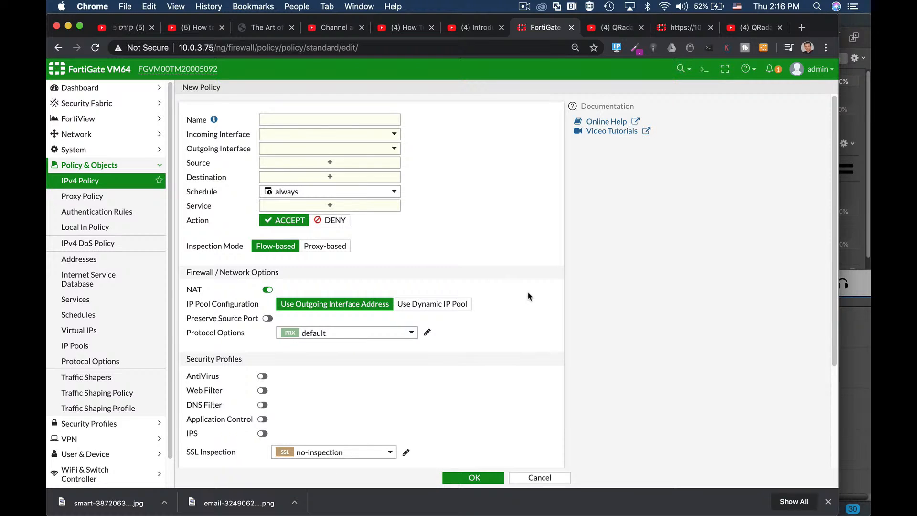
{"action": "left_click", "coordinate": [351, 118]}
{"action": "type", "text": "managers1"}
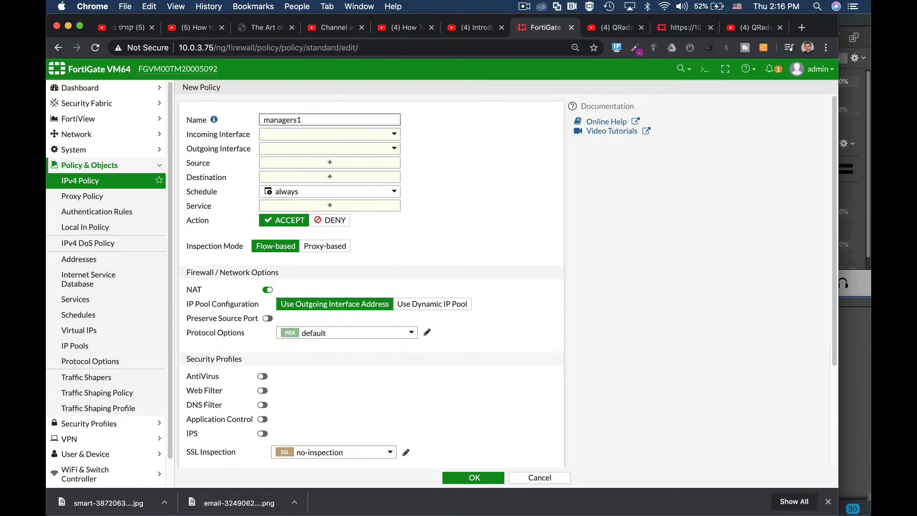
Step: Set the policy's incoming interface to management (port8) and its outgoing interface to wan1 (port1)
{"action": "left_click", "coordinate": [374, 137]}
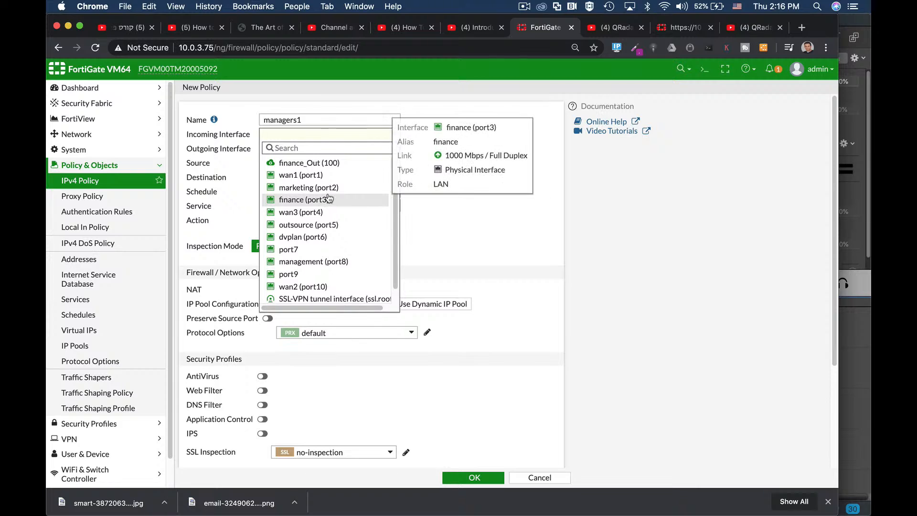
{"action": "left_click", "coordinate": [304, 262]}
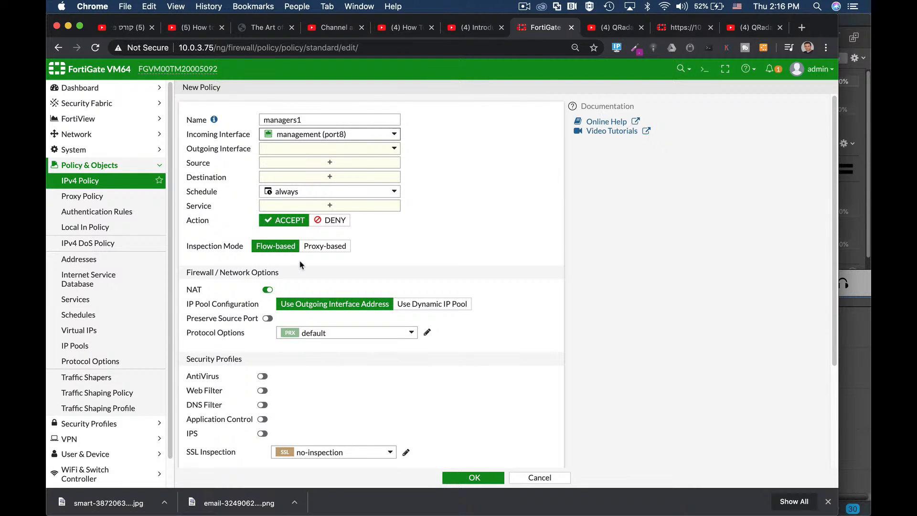
{"action": "mouse_move", "coordinate": [326, 138]}
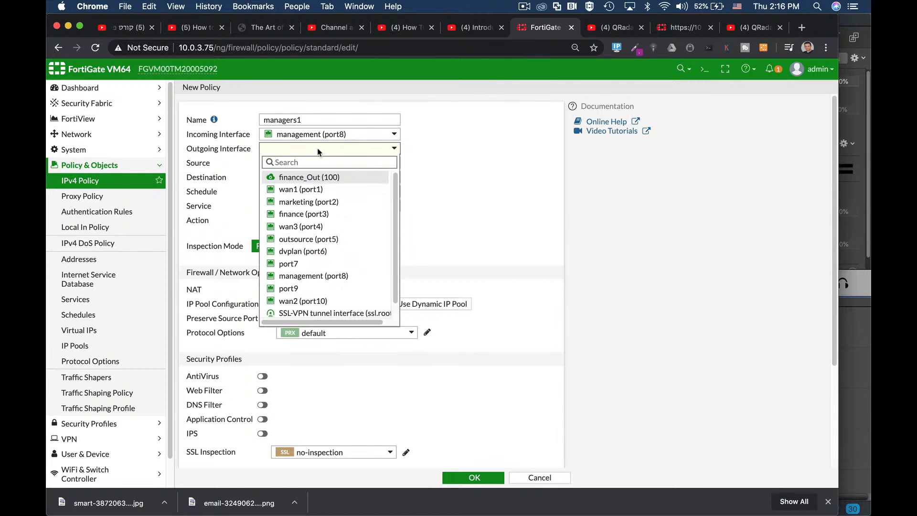
{"action": "left_click", "coordinate": [306, 189]}
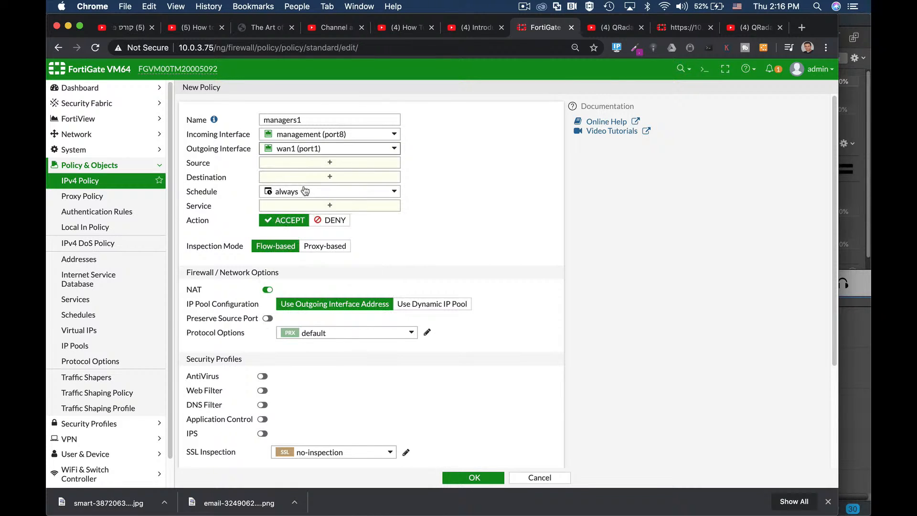
Step: Set the policy's source and destination addresses to all, checking the user entries available as a source
{"action": "mouse_move", "coordinate": [290, 152]}
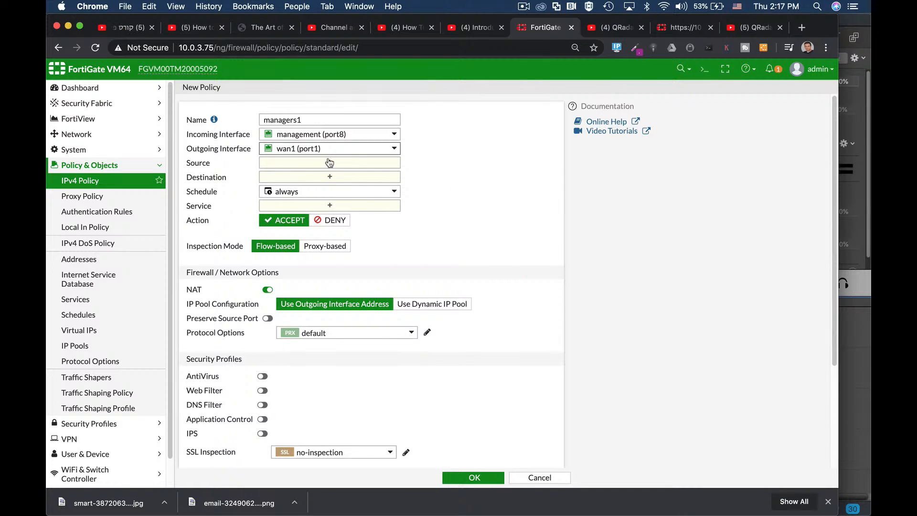
{"action": "left_click", "coordinate": [315, 164]}
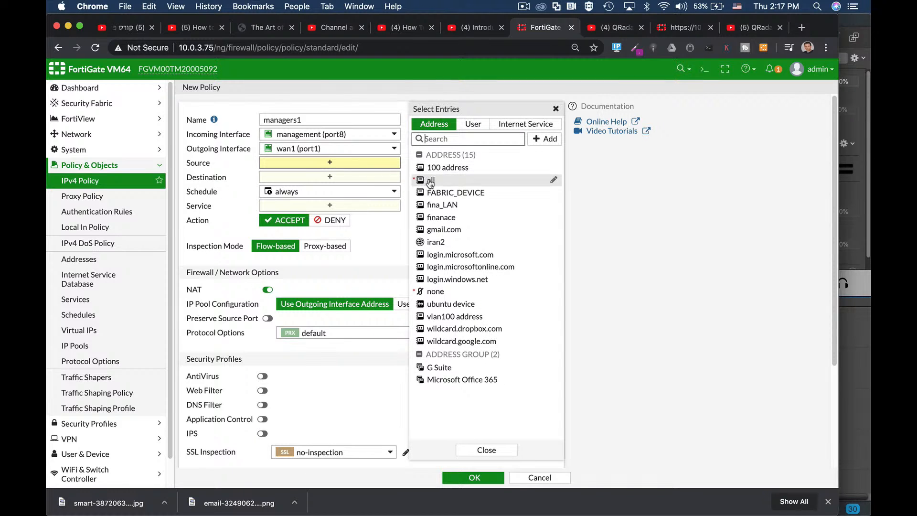
{"action": "mouse_move", "coordinate": [428, 181]}
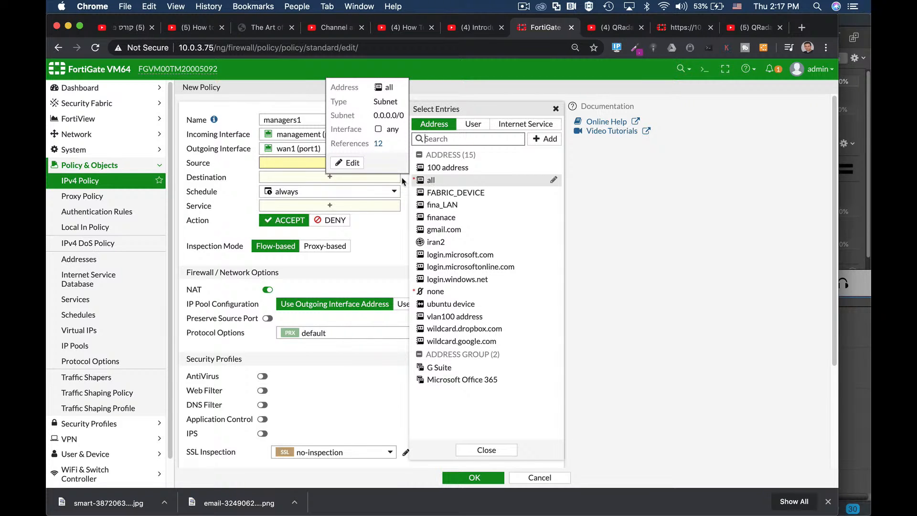
{"action": "left_click", "coordinate": [431, 182]}
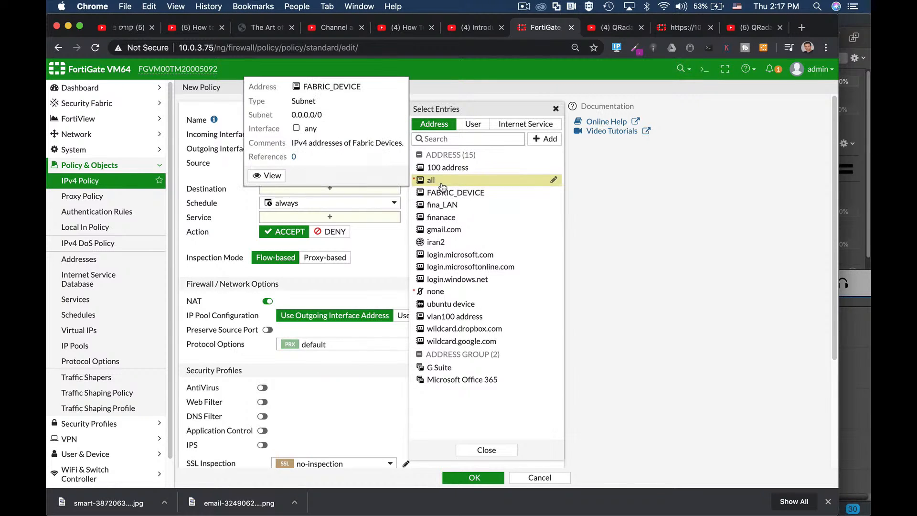
{"action": "left_click", "coordinate": [483, 126]}
{"action": "left_click", "coordinate": [435, 125]}
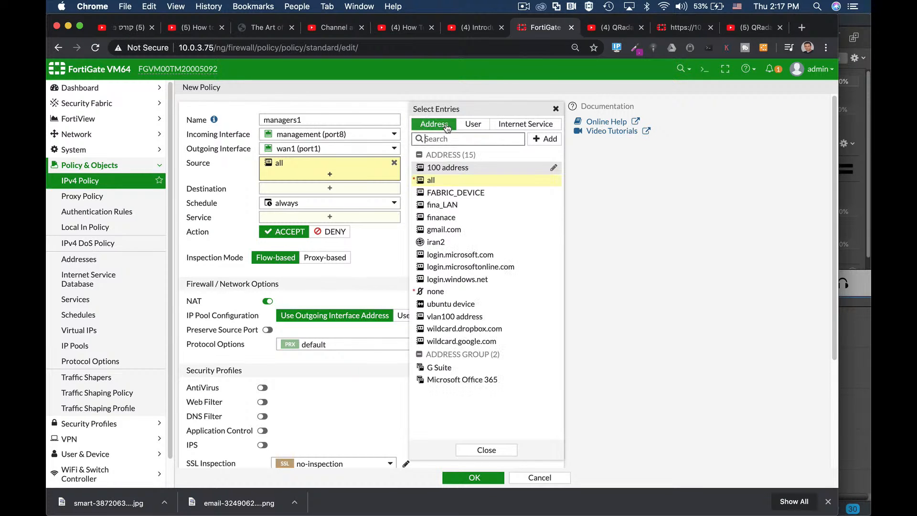
{"action": "mouse_move", "coordinate": [458, 205]}
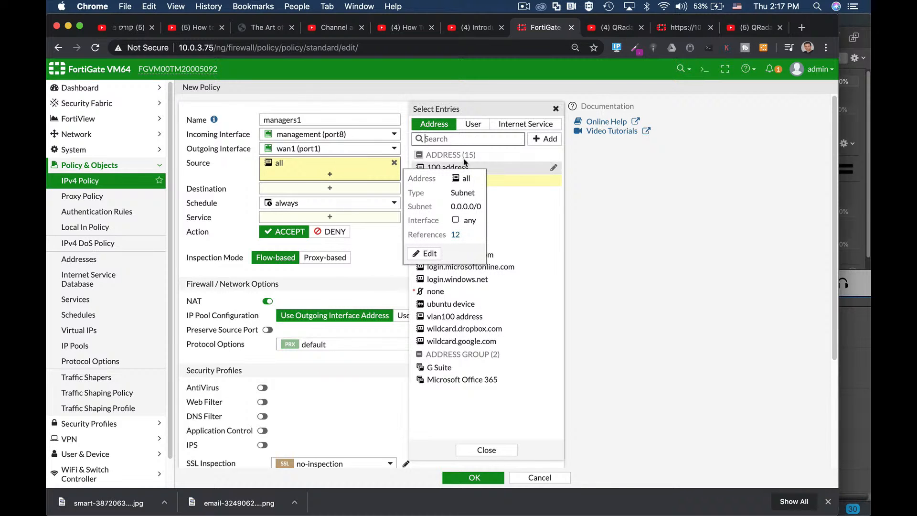
{"action": "left_click", "coordinate": [315, 189]}
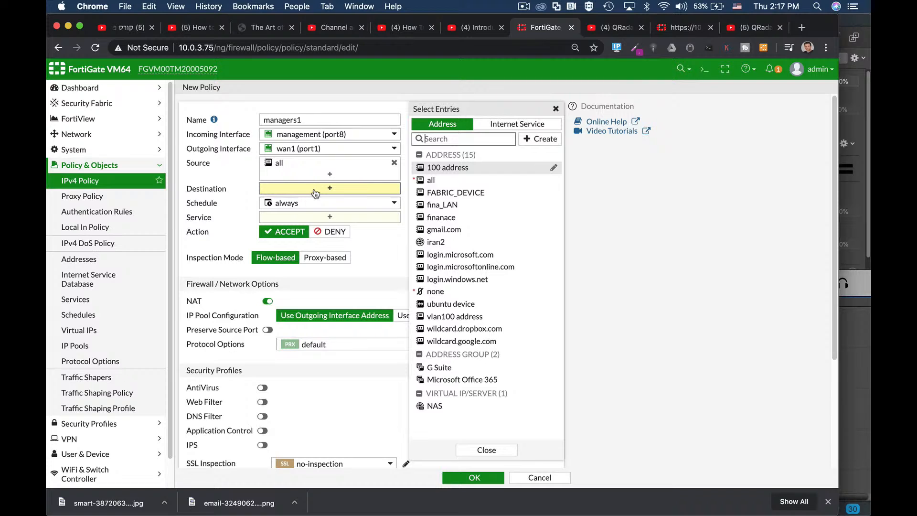
{"action": "left_click", "coordinate": [431, 180]}
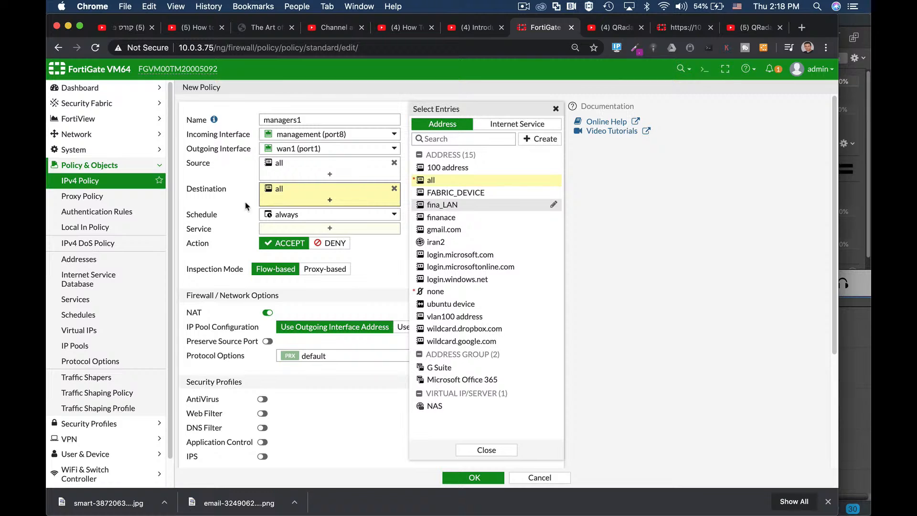
Step: View the available schedules for the policy, keep always, and inspect that schedule's details
{"action": "left_click", "coordinate": [314, 216]}
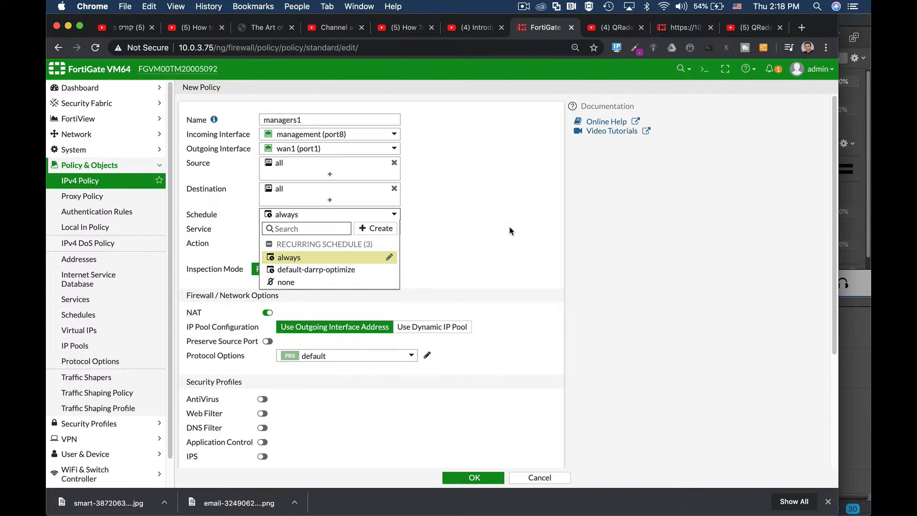
{"action": "left_click", "coordinate": [442, 201]}
{"action": "mouse_move", "coordinate": [277, 215]}
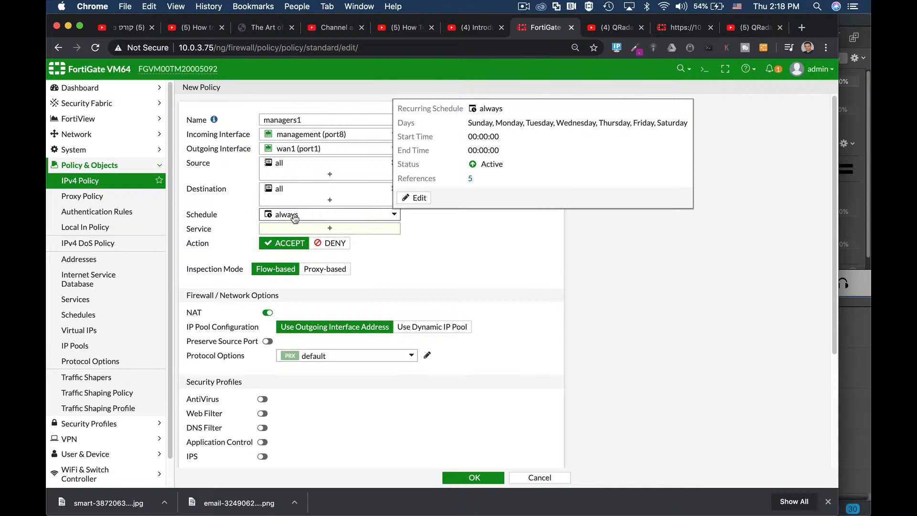
Step: Set the policy's service to ALL, first checking the available services by filtering for ftp
{"action": "left_click", "coordinate": [298, 231]}
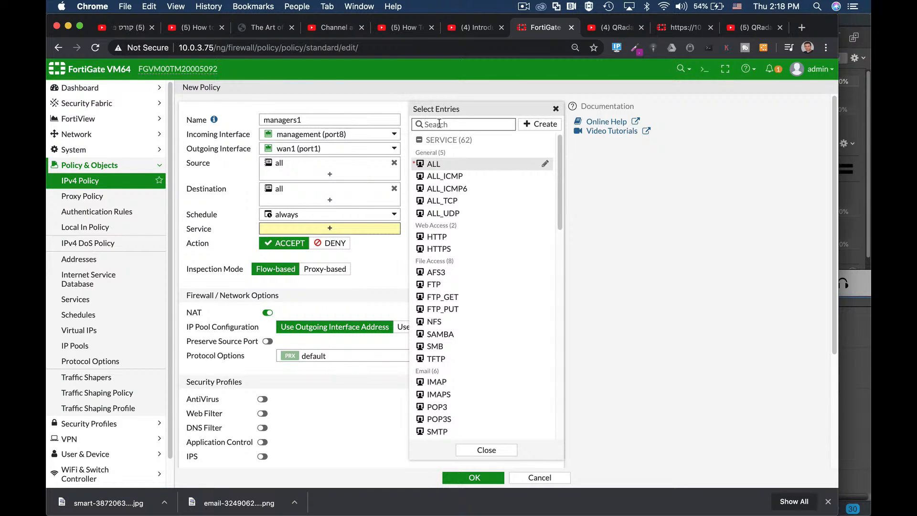
{"action": "type", "text": "ftp"}
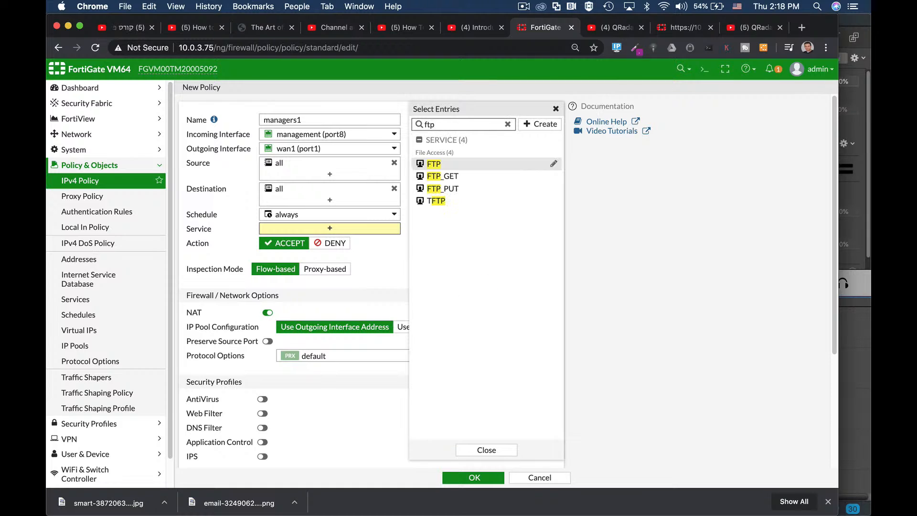
{"action": "left_click", "coordinate": [507, 124]}
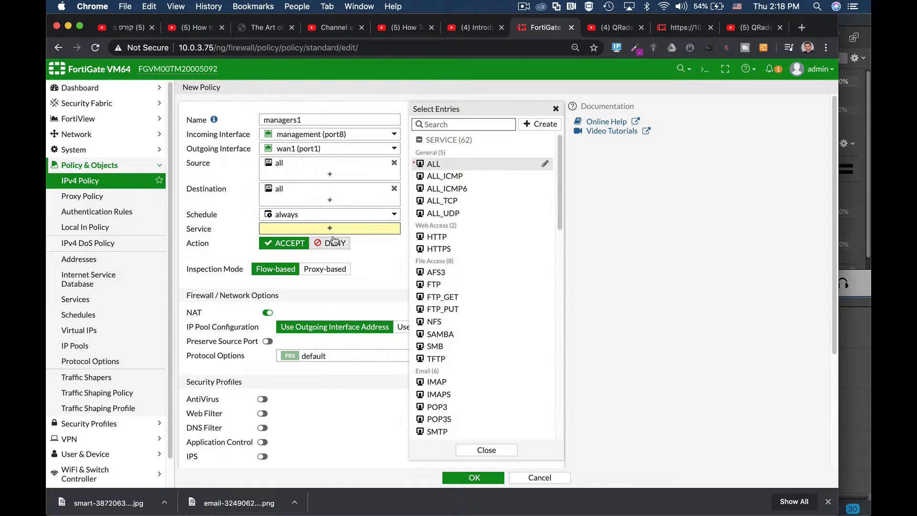
{"action": "left_click", "coordinate": [432, 165]}
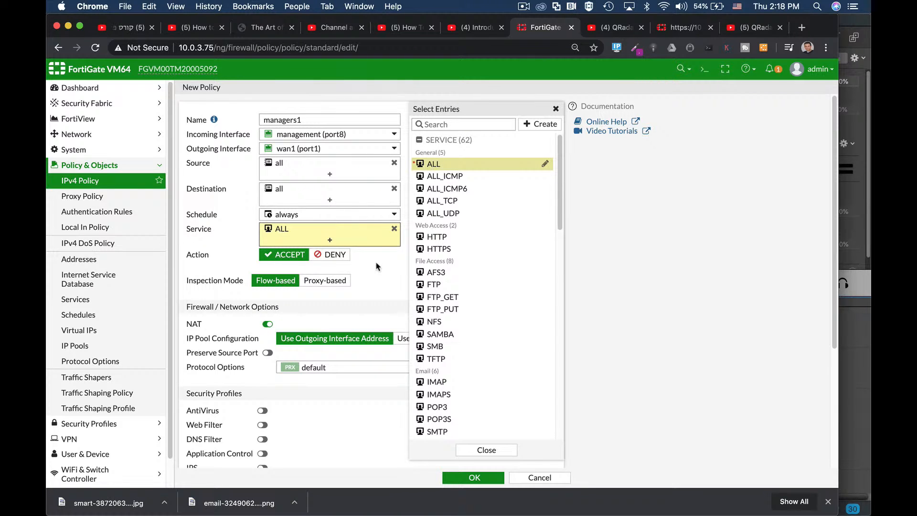
{"action": "left_click", "coordinate": [388, 267]}
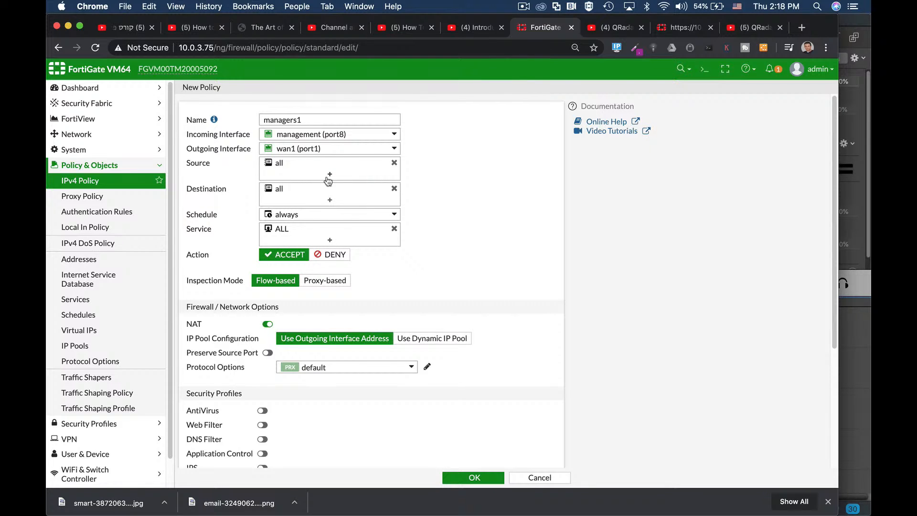
Step: Enable the AntiVirus security profile on the policy and keep the default profile after viewing the alternatives
{"action": "mouse_move", "coordinate": [349, 193]}
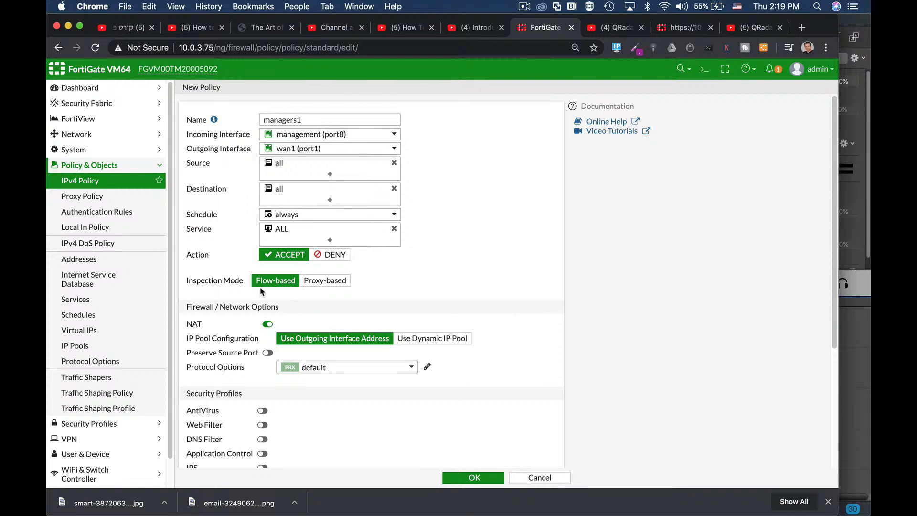
{"action": "scroll", "coordinate": [419, 284], "scroll_direction": "down", "scroll_amount": 2}
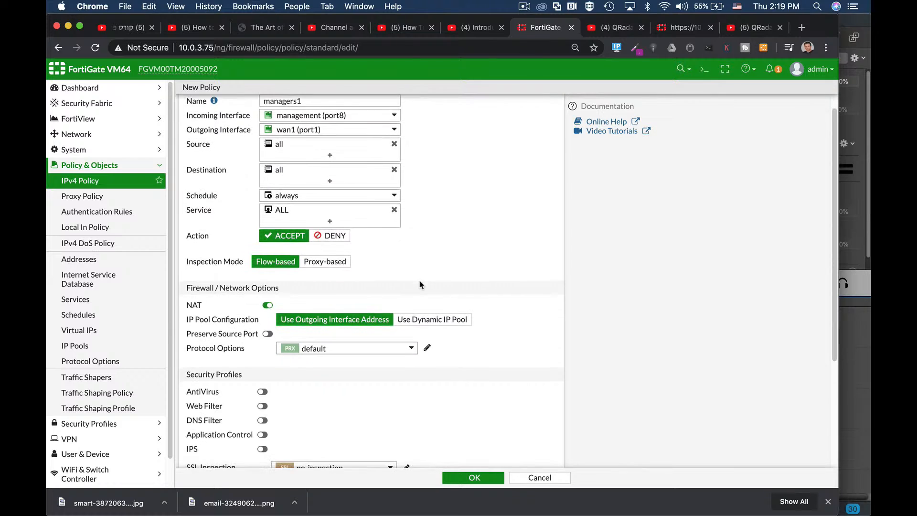
{"action": "scroll", "coordinate": [420, 285], "scroll_direction": "down", "scroll_amount": 2}
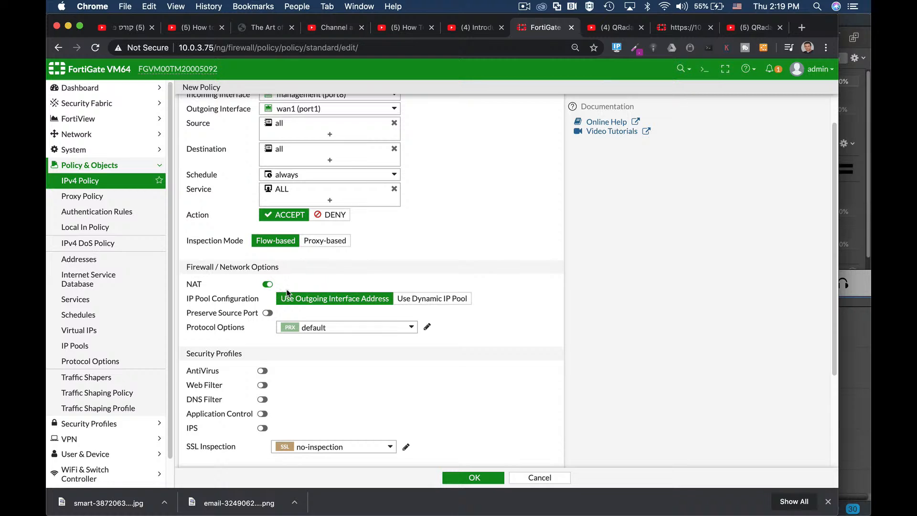
{"action": "scroll", "coordinate": [337, 299], "scroll_direction": "down", "scroll_amount": 3}
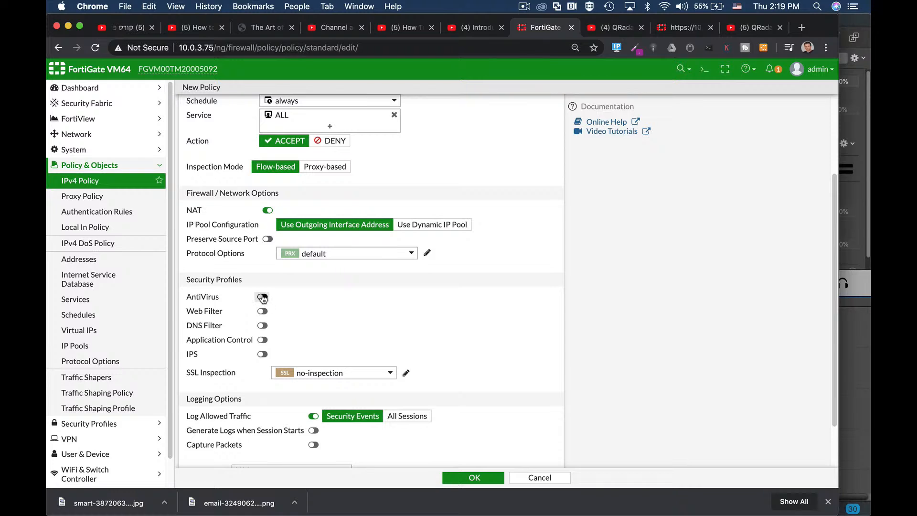
{"action": "left_click", "coordinate": [262, 297]}
{"action": "left_click", "coordinate": [313, 297]}
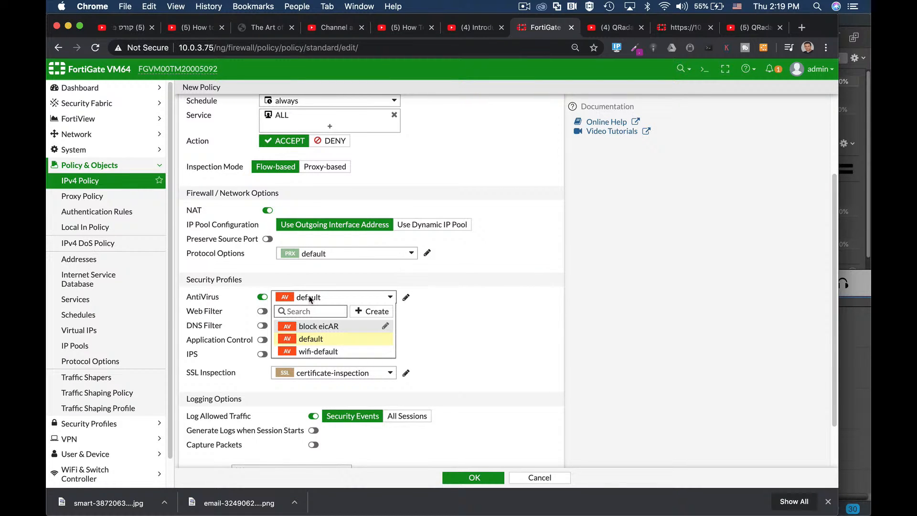
{"action": "left_click", "coordinate": [432, 297]}
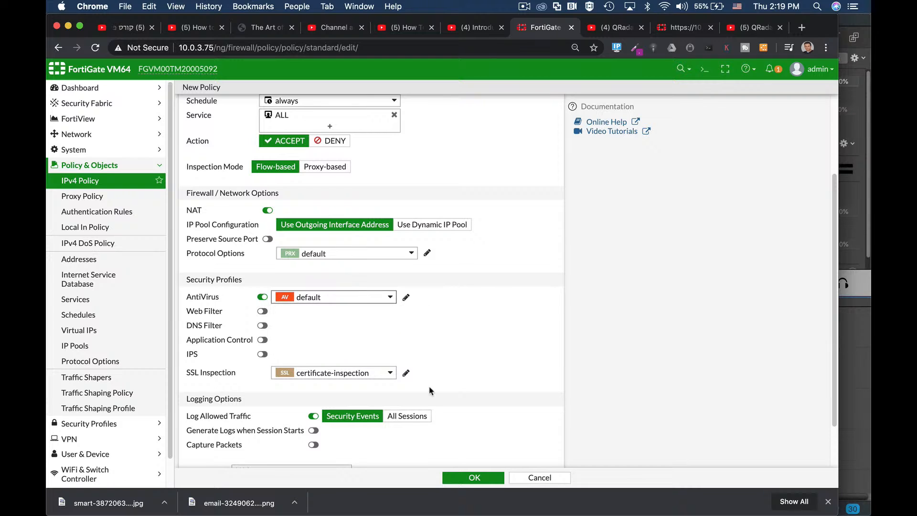
Step: Log allowed traffic for All Sessions and save the managers1 policy
{"action": "scroll", "coordinate": [444, 363], "scroll_direction": "down", "scroll_amount": 2}
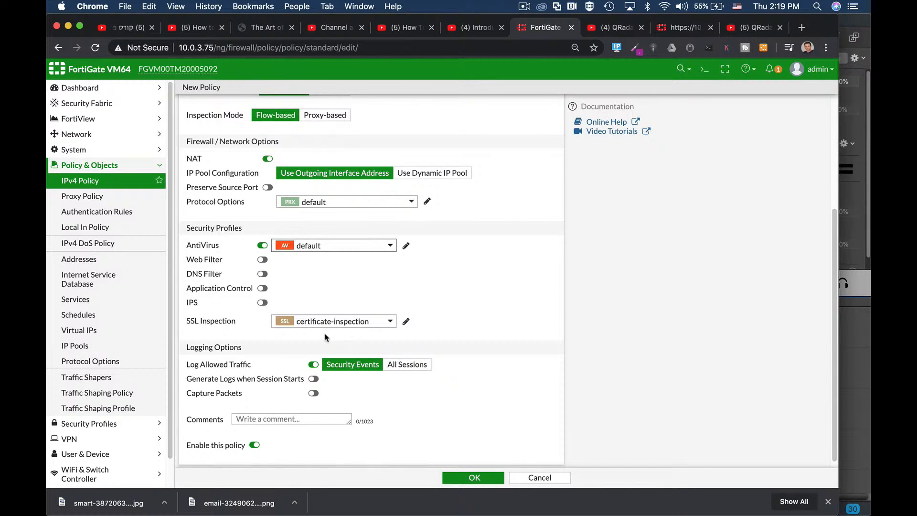
{"action": "mouse_move", "coordinate": [346, 324]}
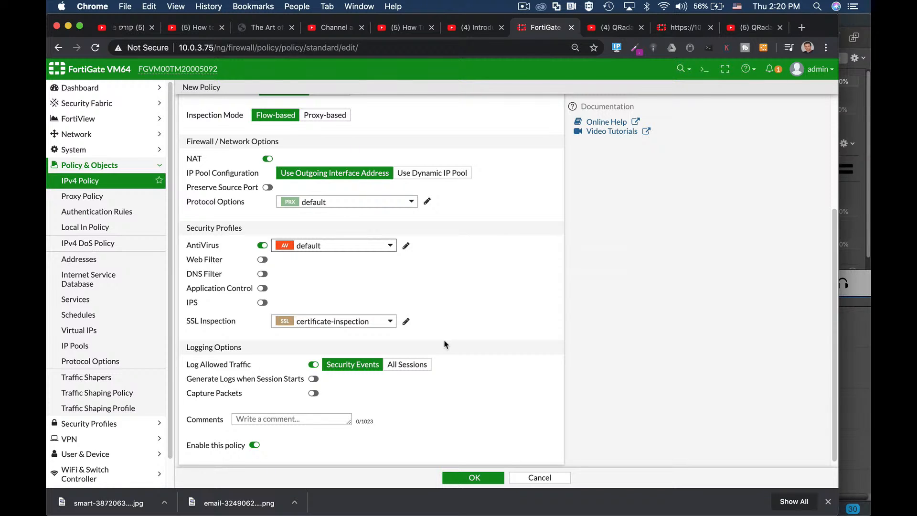
{"action": "scroll", "coordinate": [461, 358], "scroll_direction": "down", "scroll_amount": 1}
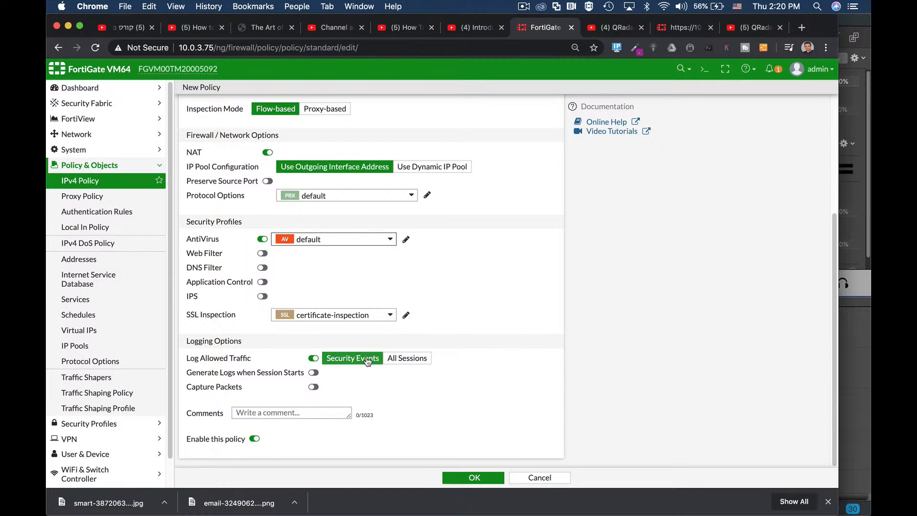
{"action": "left_click", "coordinate": [392, 358]}
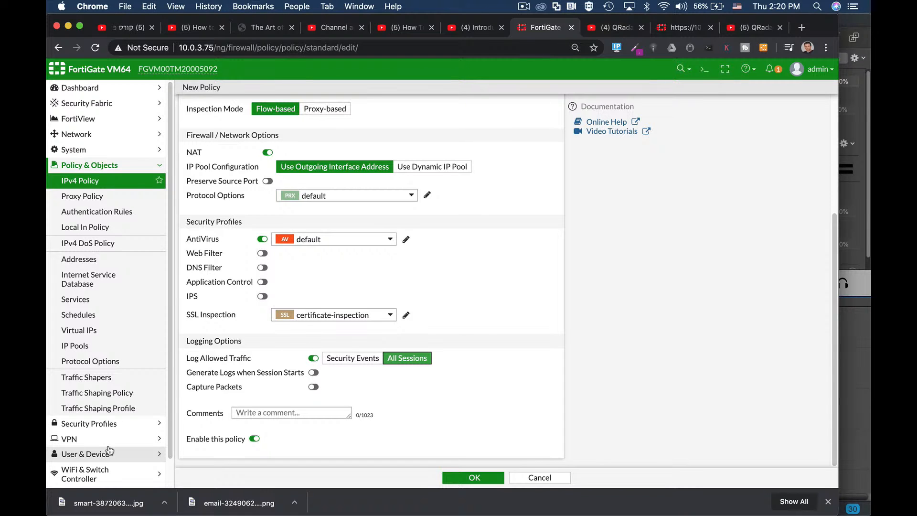
{"action": "scroll", "coordinate": [113, 446], "scroll_direction": "down", "scroll_amount": 2}
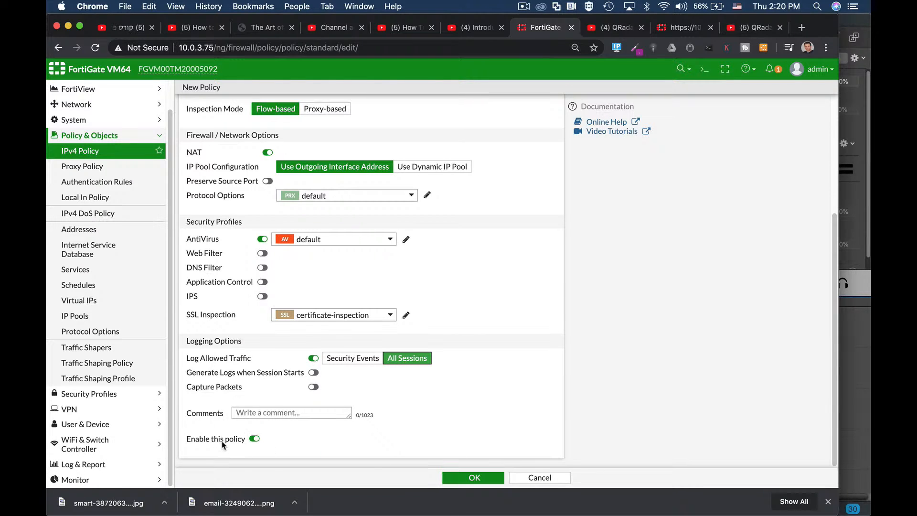
{"action": "left_click", "coordinate": [462, 478]}
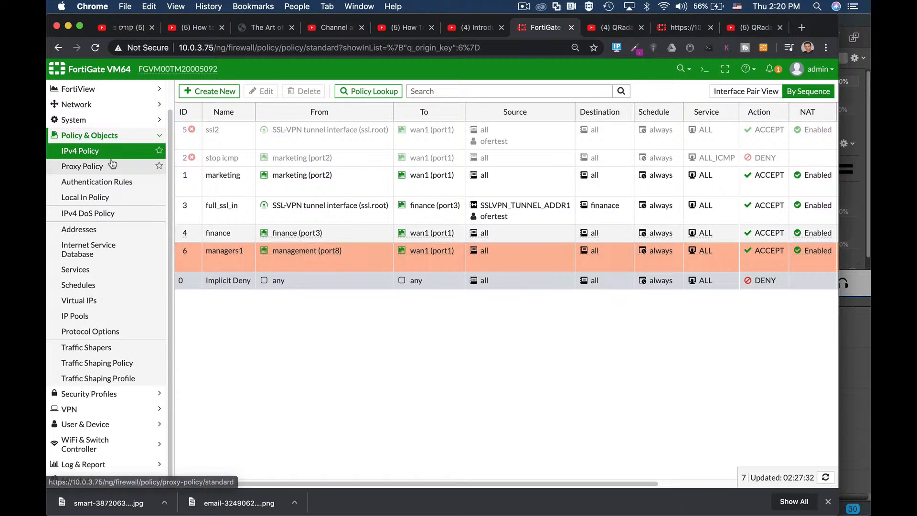
Step: Review the network interfaces, checking the details of wan1 (port1) and the management (port8) entry
{"action": "left_click", "coordinate": [89, 106]}
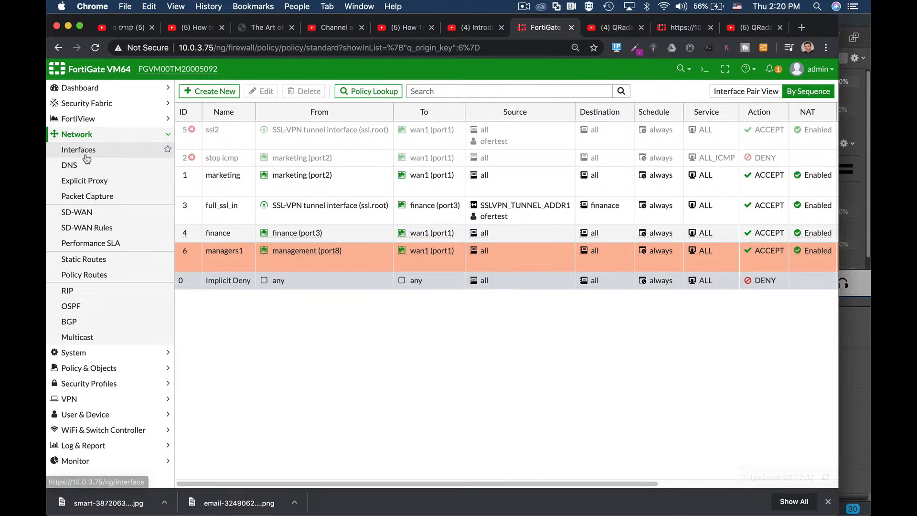
{"action": "left_click", "coordinate": [81, 150]}
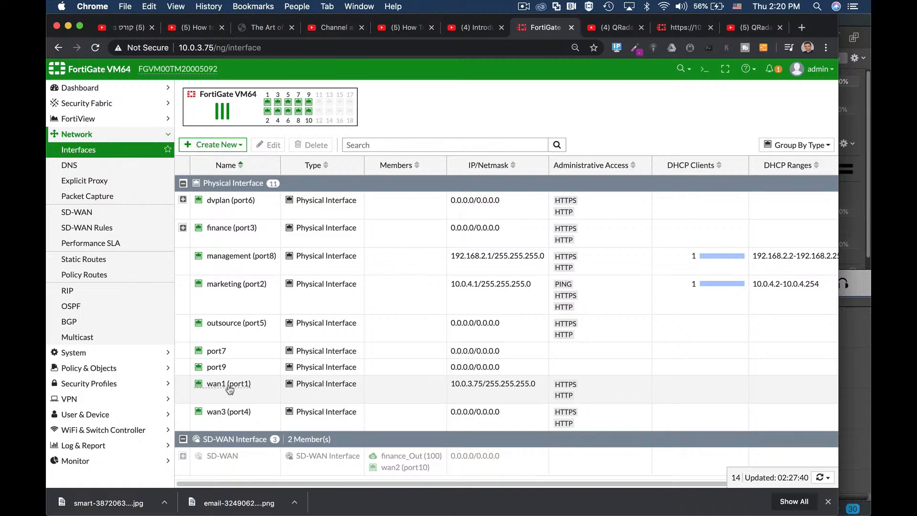
{"action": "mouse_move", "coordinate": [228, 391]}
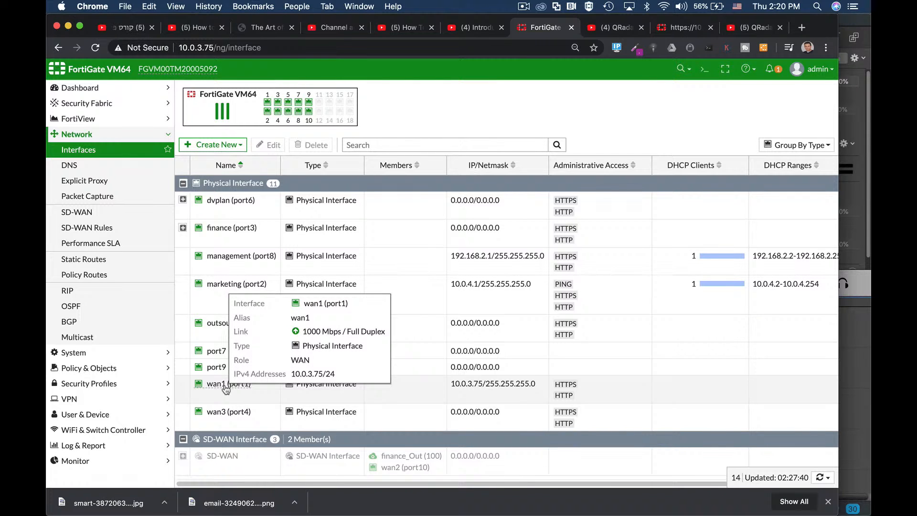
{"action": "left_click", "coordinate": [240, 258]}
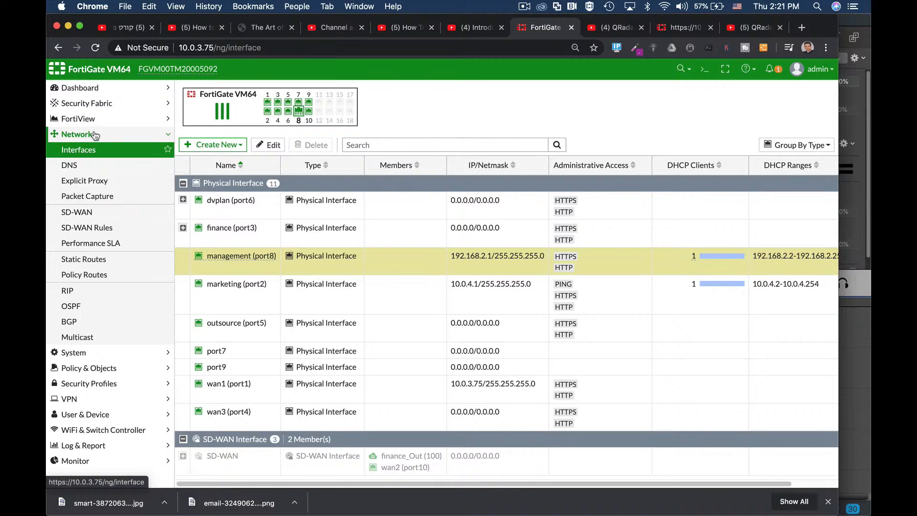
Step: Examine the settings of the existing 0.0.0.0/0 static route and close it without changes
{"action": "left_click", "coordinate": [71, 260]}
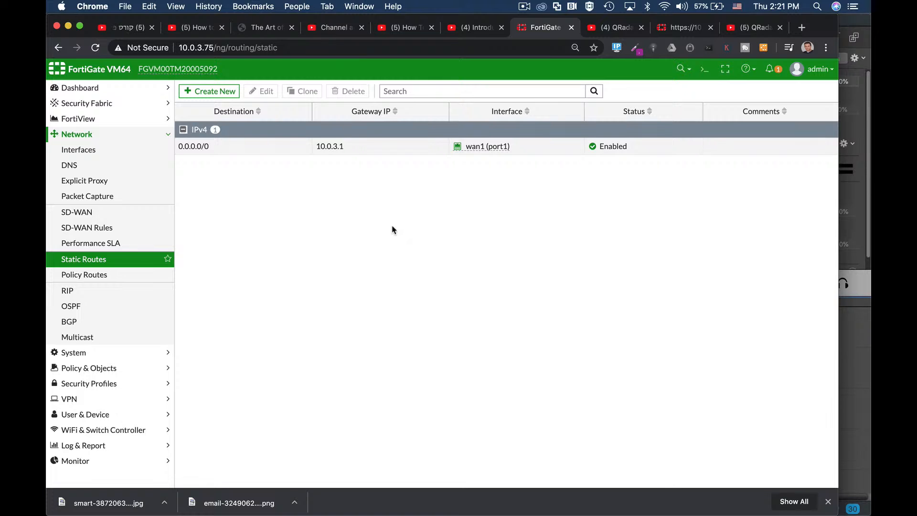
{"action": "left_click", "coordinate": [198, 148]}
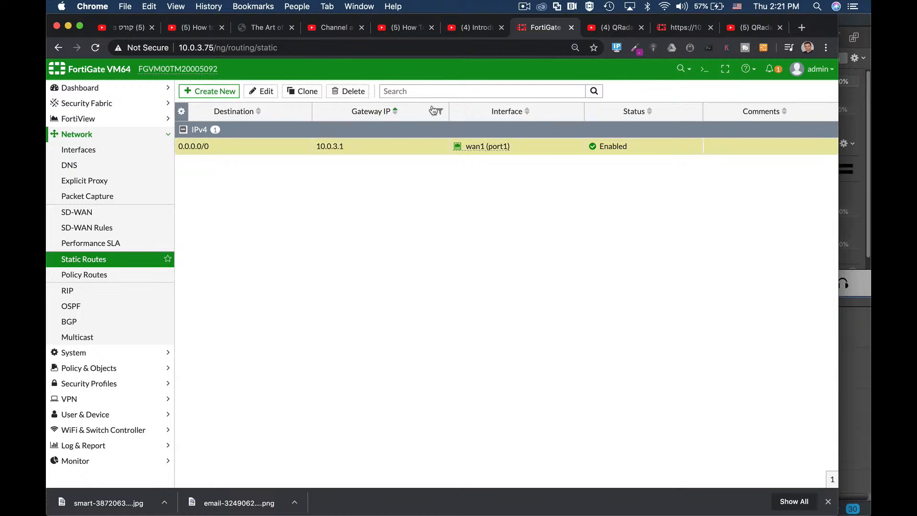
{"action": "left_click", "coordinate": [266, 92]}
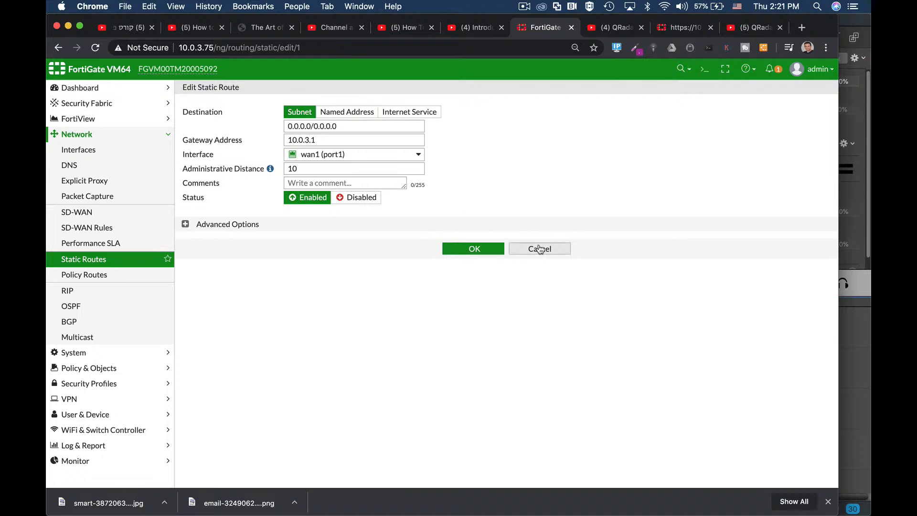
{"action": "left_click", "coordinate": [539, 249]}
Step: Try to create a static route for 0.0.0.0/0.0.0.0 through wan1 (port1) with gateway 10.0.3.1, check its advanced options, and cancel it
{"action": "left_click", "coordinate": [213, 91]}
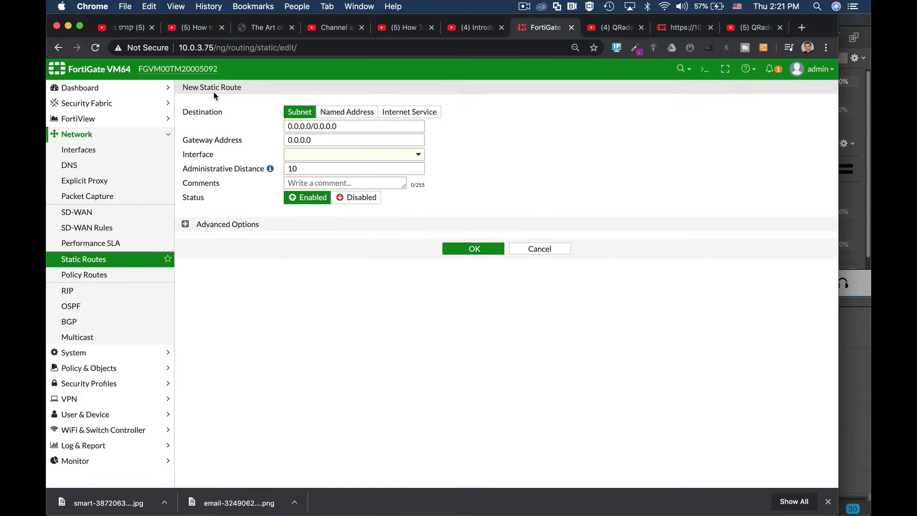
{"action": "left_click", "coordinate": [347, 126]}
{"action": "left_click", "coordinate": [311, 157]}
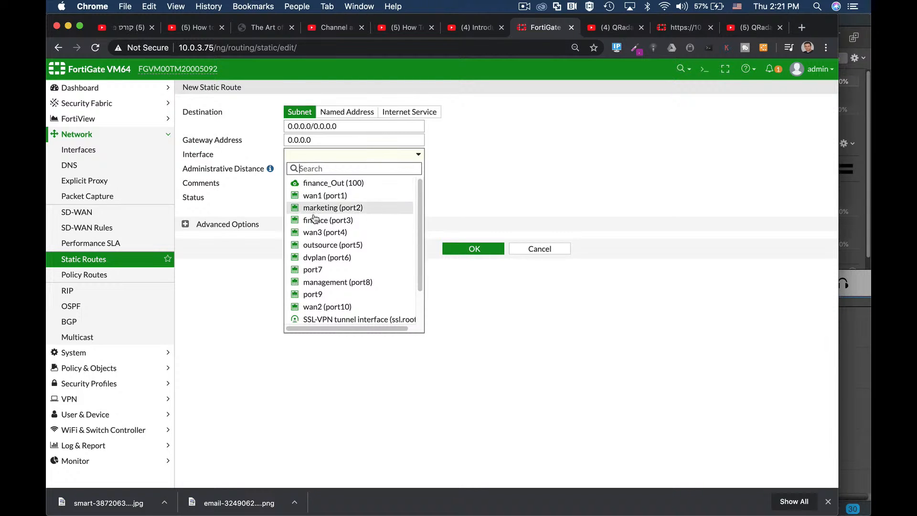
{"action": "left_click", "coordinate": [317, 196]}
{"action": "left_click_drag", "start_coordinate": [318, 139], "coordinate": [279, 139]}
{"action": "type", "text": "10"}
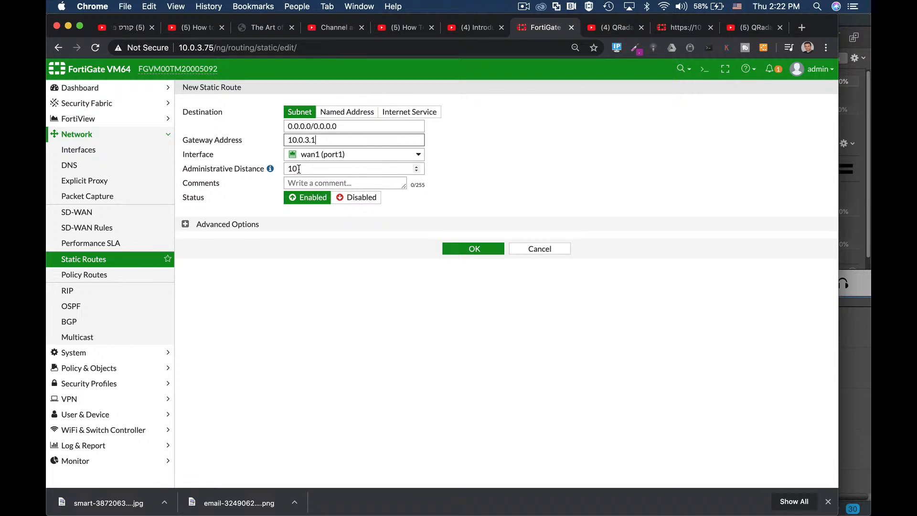
{"action": "left_click", "coordinate": [186, 226]}
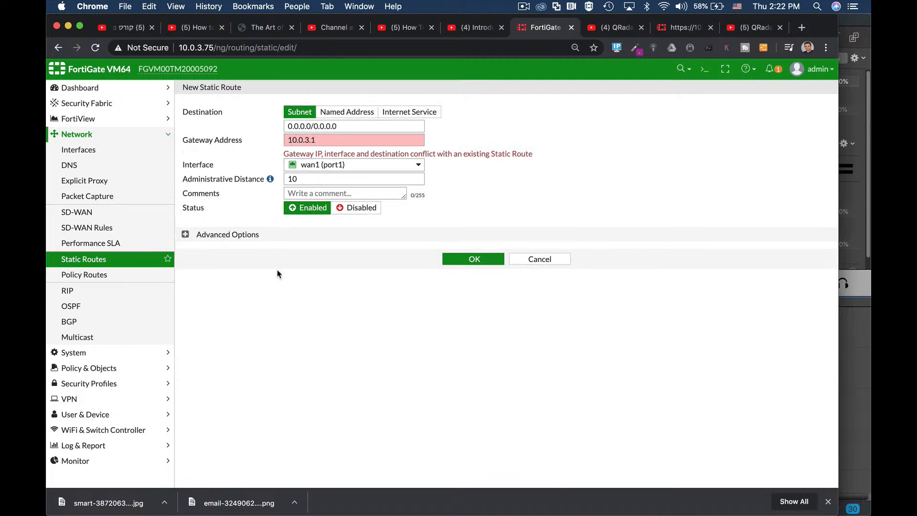
{"action": "left_click", "coordinate": [186, 234]}
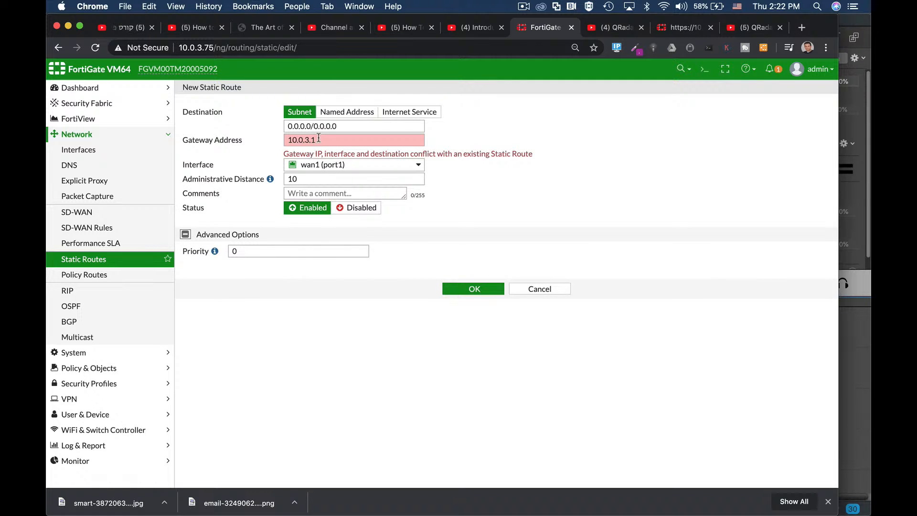
{"action": "left_click_drag", "start_coordinate": [322, 140], "coordinate": [285, 140]}
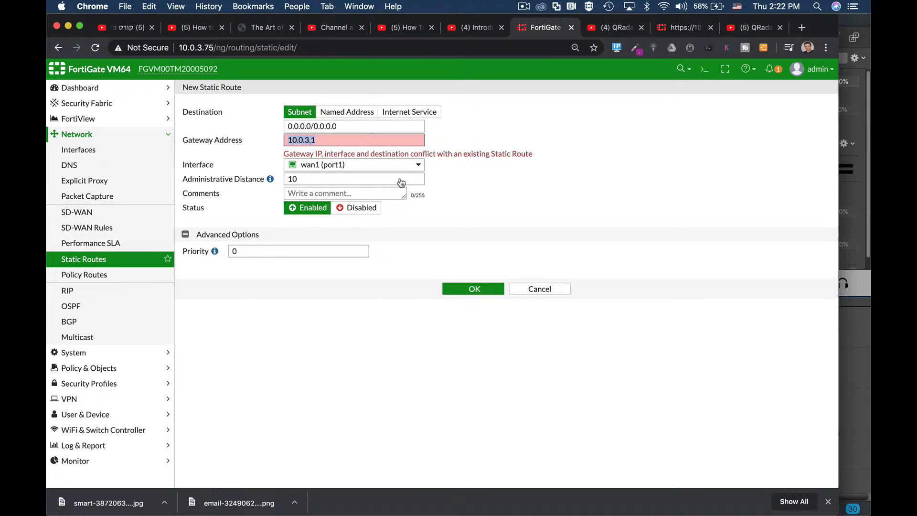
{"action": "left_click", "coordinate": [543, 291]}
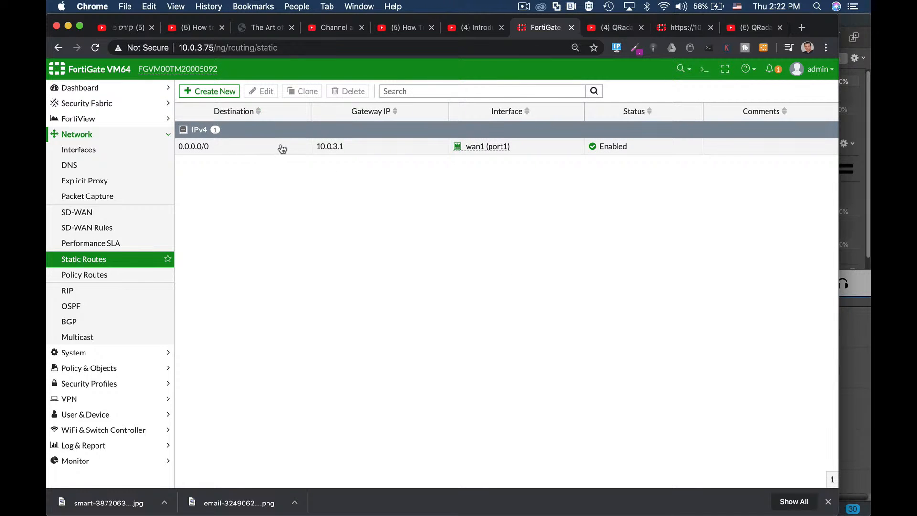
Step: Return from the static routes to the interfaces list, open the CLI console, and clear its output
{"action": "left_click", "coordinate": [280, 149]}
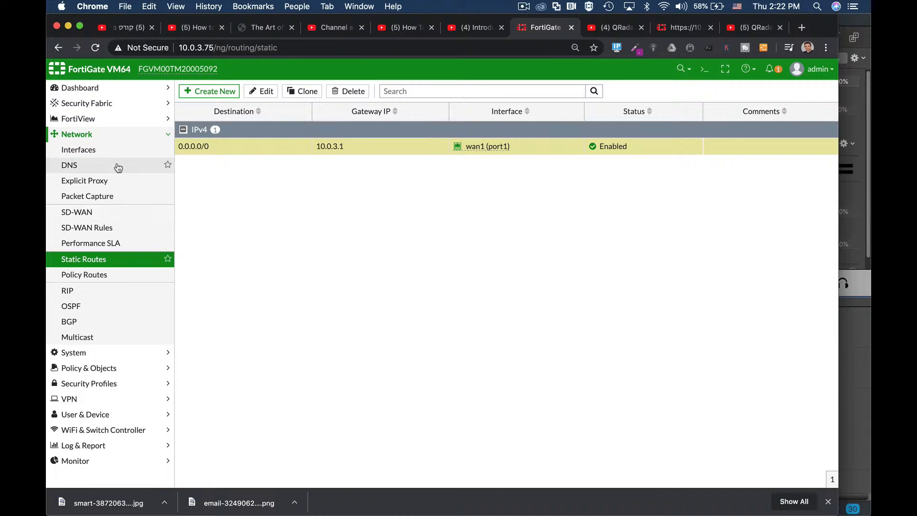
{"action": "left_click", "coordinate": [107, 151]}
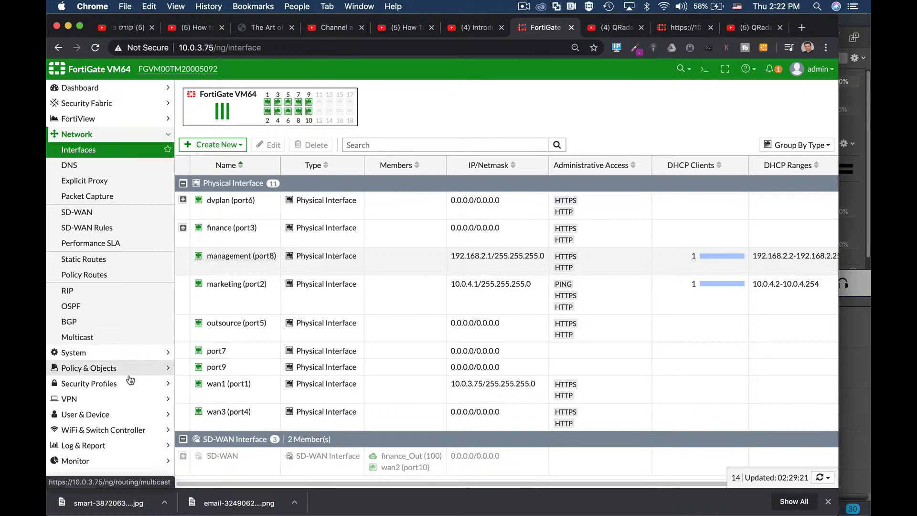
{"action": "left_click", "coordinate": [704, 72]}
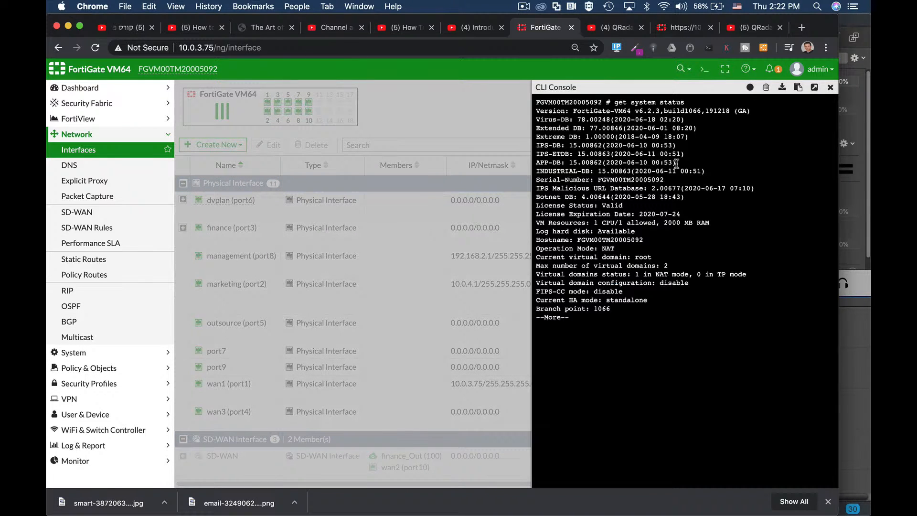
{"action": "left_click", "coordinate": [766, 87]}
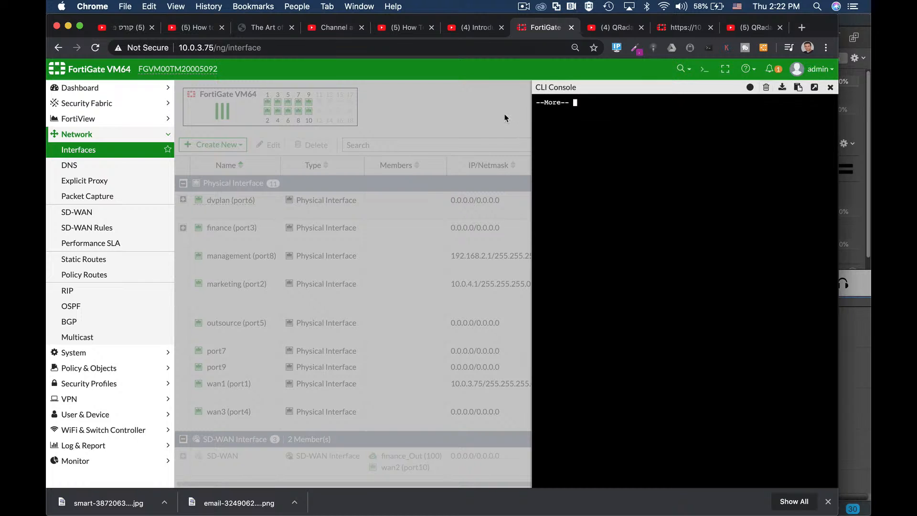
Step: Quit the paused CLI output, reopen the console, and enter the configuration with "config system interface"
{"action": "key", "text": "q"}
{"action": "left_click", "coordinate": [830, 87]}
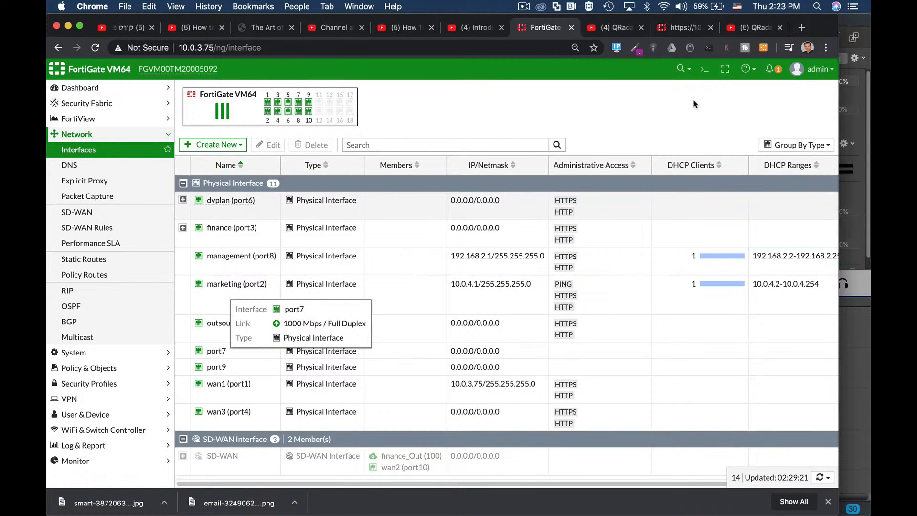
{"action": "left_click", "coordinate": [703, 70]}
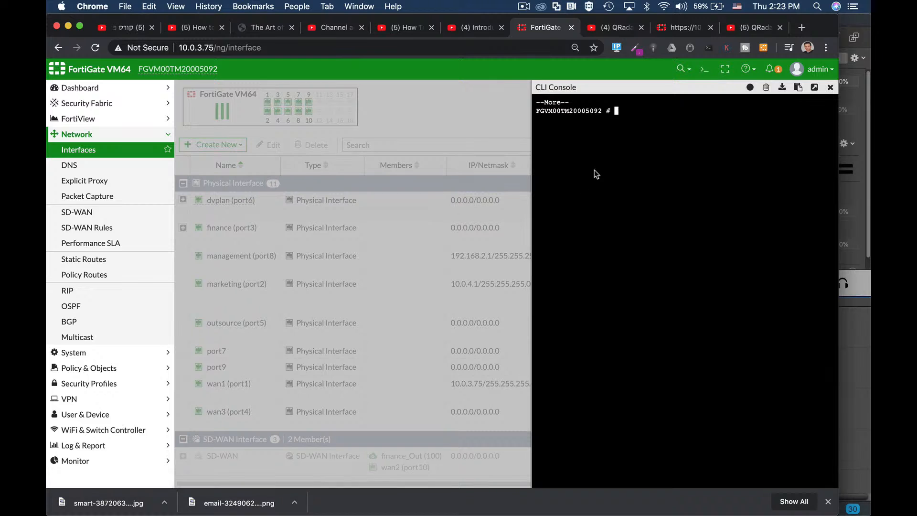
{"action": "type", "text": "config sy"}
{"action": "key", "text": "Tab"}
{"action": "type", "text": "interface"}
{"action": "key", "text": "Return"}
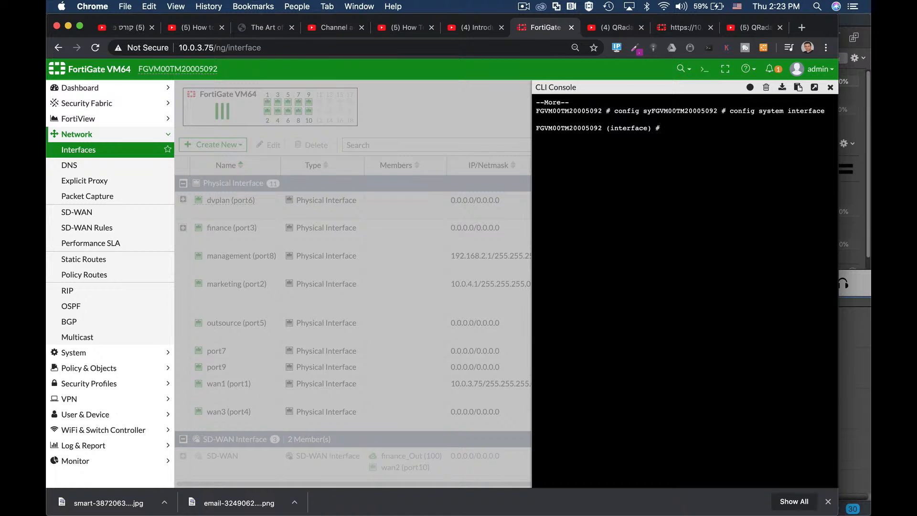
Step: Edit port7 in the CLI and set its IP to 192.168.4.1 255.255.255.0
{"action": "type", "text": "edit port7"}
{"action": "key", "text": "Return"}
{"action": "type", "text": "set ip 192.16"}
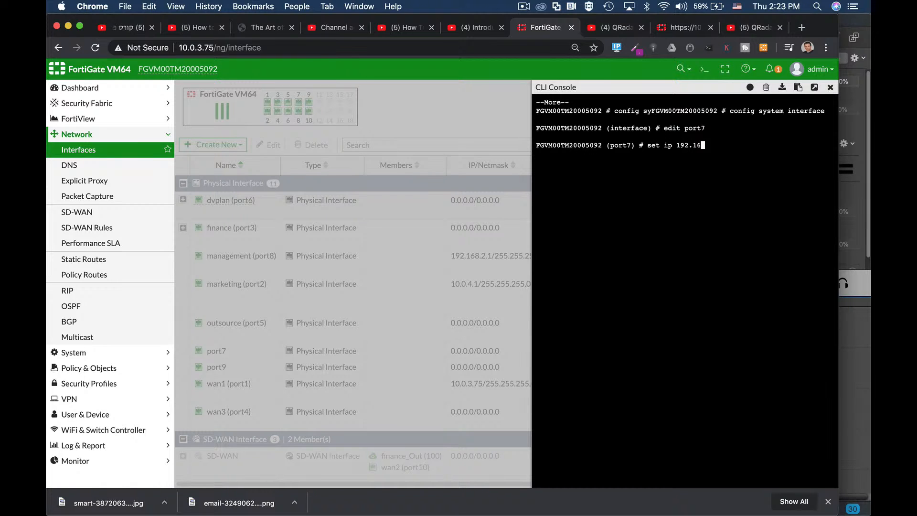
{"action": "type", "text": "8.4.1 25"}
{"action": "type", "text": "5.255.255.0"}
{"action": "key", "text": "Return"}
Step: Allow http and https administrative access on port7 and end the interface configuration
{"action": "type", "text": "set allowaccess"}
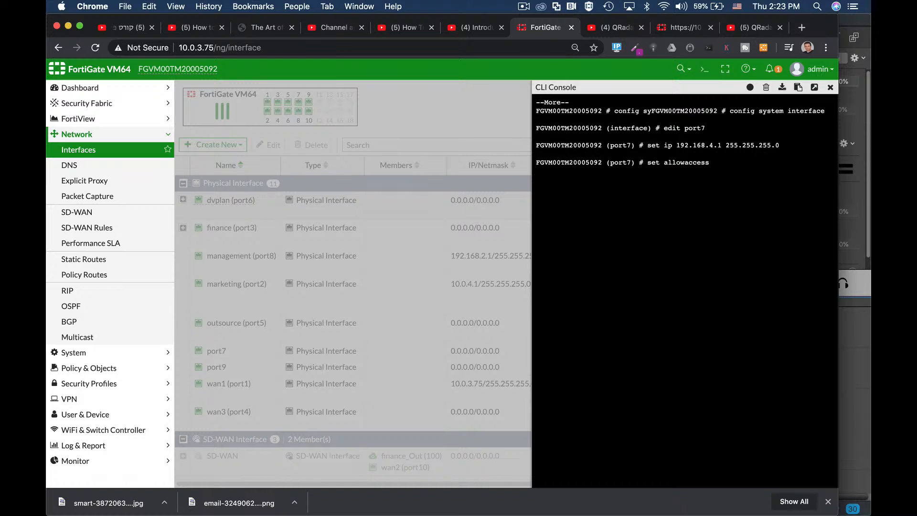
{"action": "type", "text": " http https"}
{"action": "key", "text": "Return"}
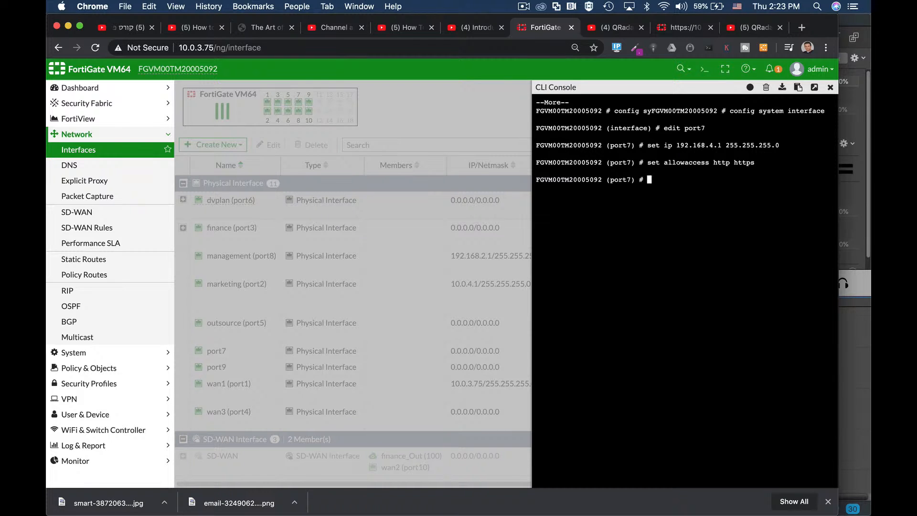
{"action": "type", "text": "end"}
{"action": "key", "text": "Return"}
{"action": "key", "text": "Return"}
{"action": "key", "text": "Return"}
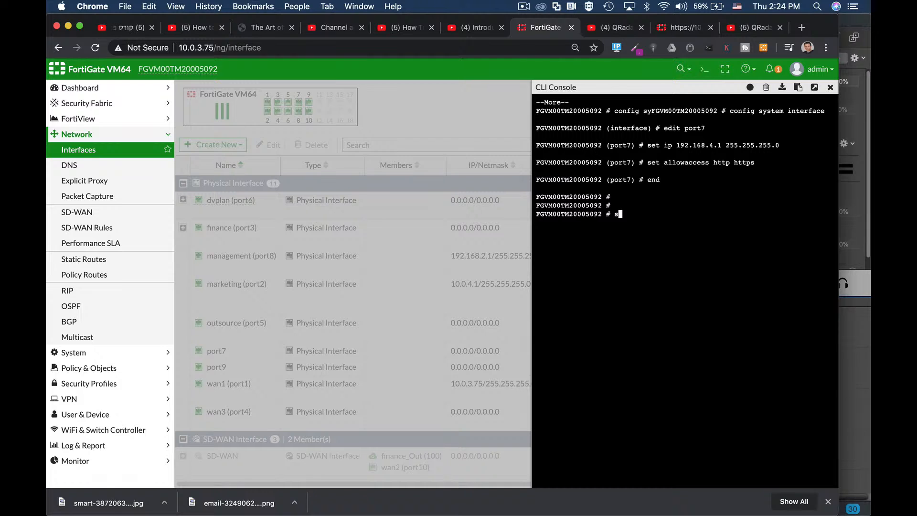
{"action": "type", "text": "cnfig sy"}
{"action": "key", "text": "Tab"}
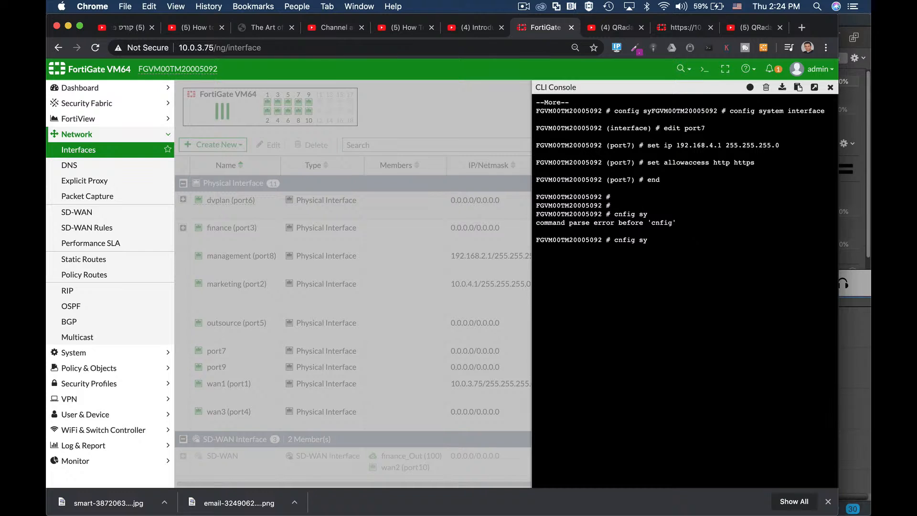
{"action": "key", "text": "ctrl+c"}
{"action": "key", "text": "Return"}
Step: Enter "config system interface" again and open port1 for editing in the CLI
{"action": "type", "text": "con"}
{"action": "type", "text": "f"}
{"action": "key", "text": "Tab"}
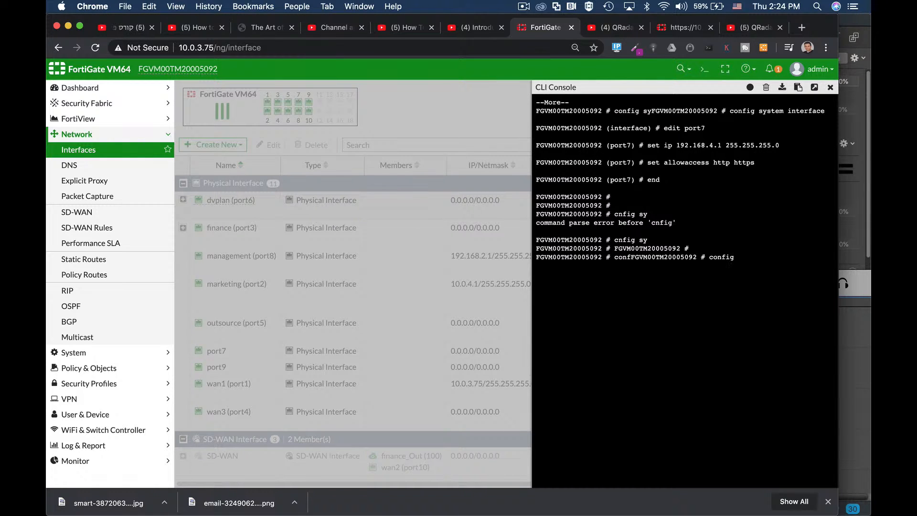
{"action": "type", "text": "s"}
{"action": "key", "text": "Tab"}
{"action": "type", "text": "i"}
{"action": "key", "text": "Tab"}
{"action": "key", "text": "Return"}
{"action": "type", "text": "edit port1"}
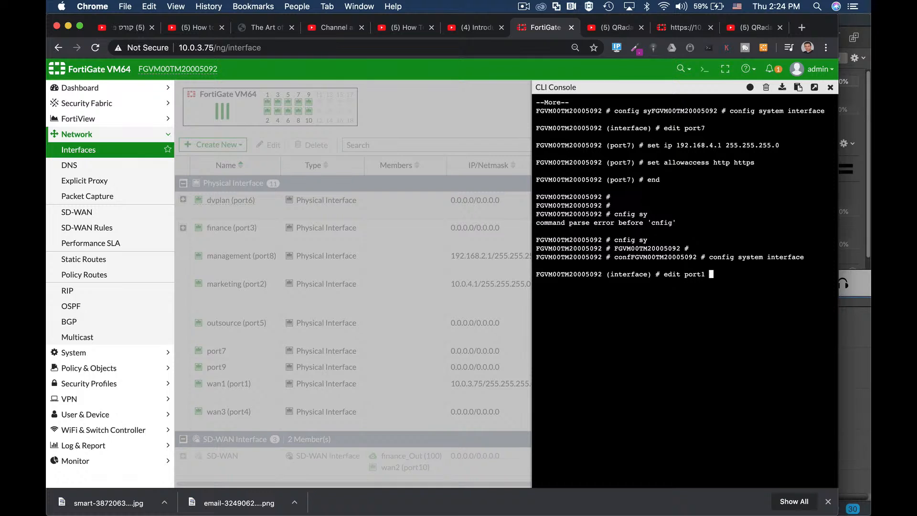
{"action": "key", "text": "Return"}
Step: Show the full configuration of port1 and page through its settings
{"action": "type", "text": "show full-configuration"}
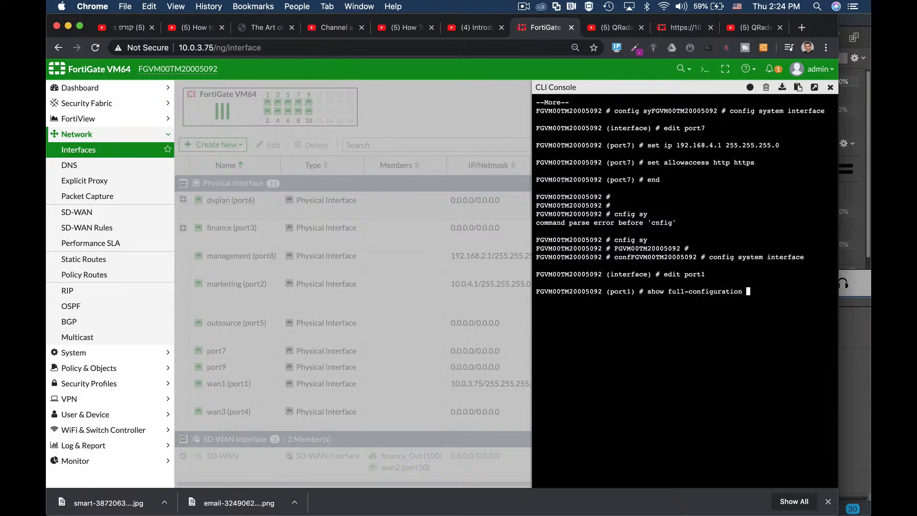
{"action": "key", "text": "Return"}
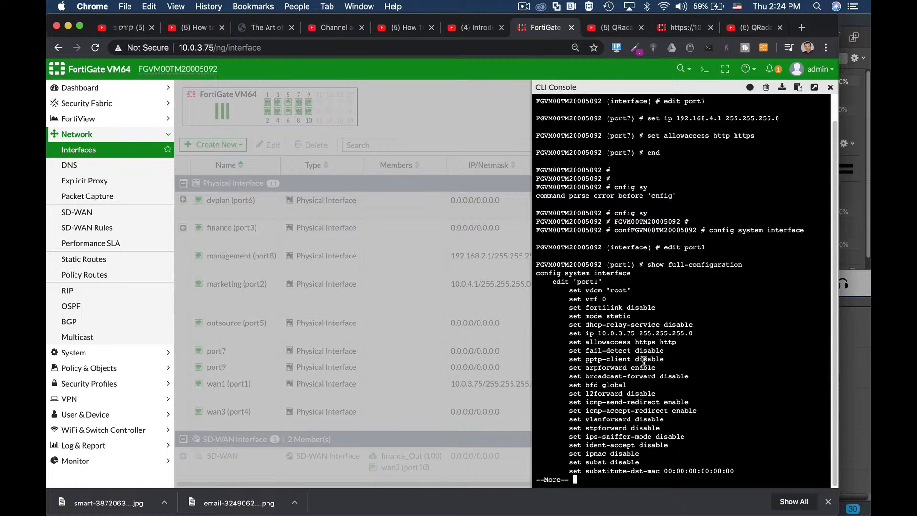
{"action": "key", "text": "Return"}
{"action": "key", "text": "Return"}
{"action": "key", "text": "Return"}
{"action": "key", "text": "Return"}
{"action": "key", "text": "Return"}
{"action": "key", "text": "Return"}
{"action": "key", "text": "Return"}
{"action": "key", "text": "Return"}
{"action": "key", "text": "Return"}
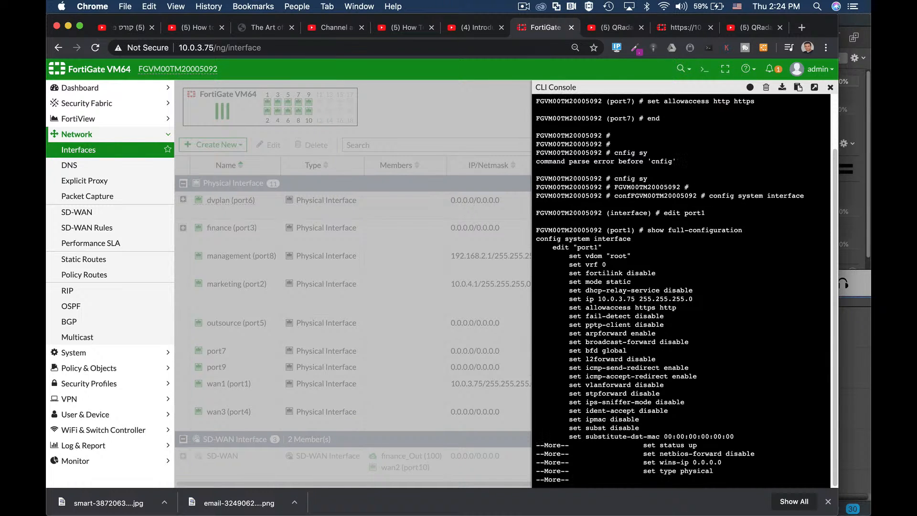
{"action": "key", "text": "Return"}
{"action": "key", "text": "Return"}
{"action": "key", "text": "Return"}
{"action": "key", "text": "Return"}
{"action": "key", "text": "Return"}
{"action": "key", "text": "Return"}
{"action": "key", "text": "Return"}
{"action": "key", "text": "Return"}
{"action": "key", "text": "Return"}
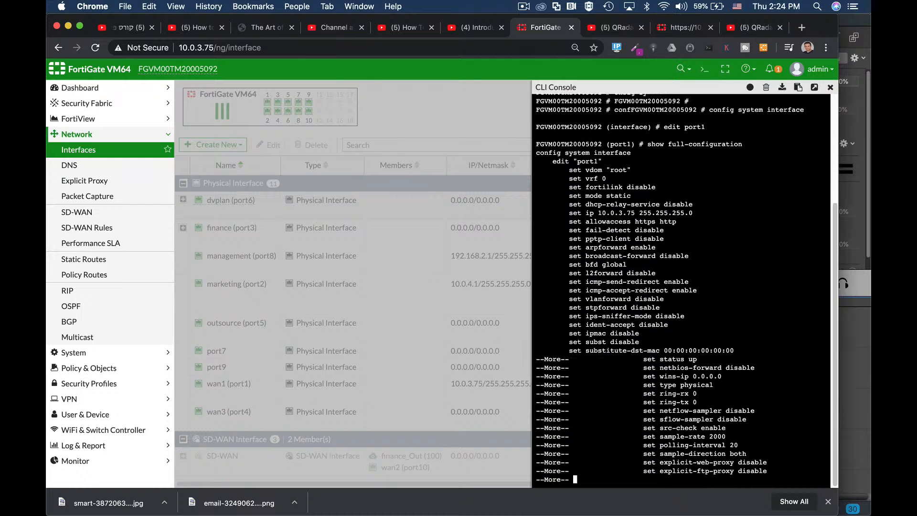
{"action": "key", "text": "Return"}
{"action": "key", "text": "Return"}
{"action": "key", "text": "Return"}
{"action": "key", "text": "Return"}
{"action": "key", "text": "Return"}
{"action": "key", "text": "Return"}
{"action": "key", "text": "Return"}
{"action": "key", "text": "Return"}
{"action": "key", "text": "Return"}
{"action": "key", "text": "Return"}
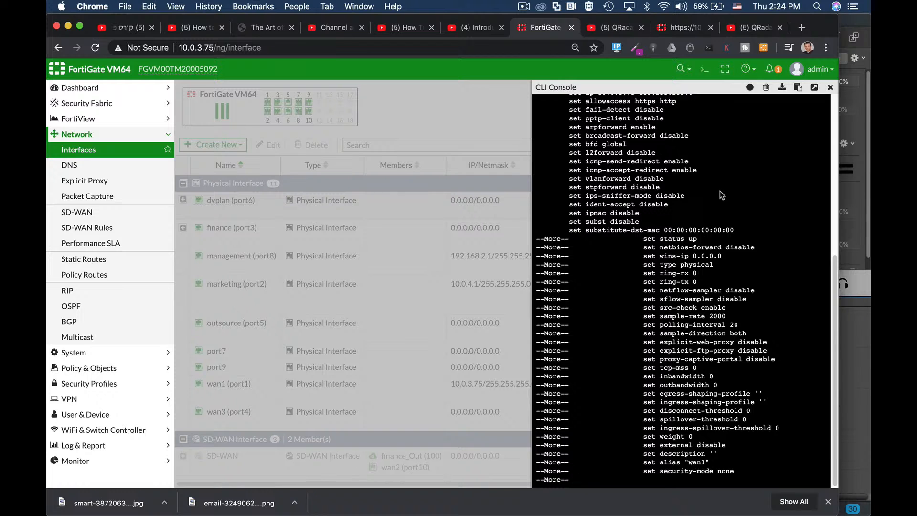
Step: Close the CLI console and reload the interfaces page to refresh the port7 entry
{"action": "left_click", "coordinate": [830, 88]}
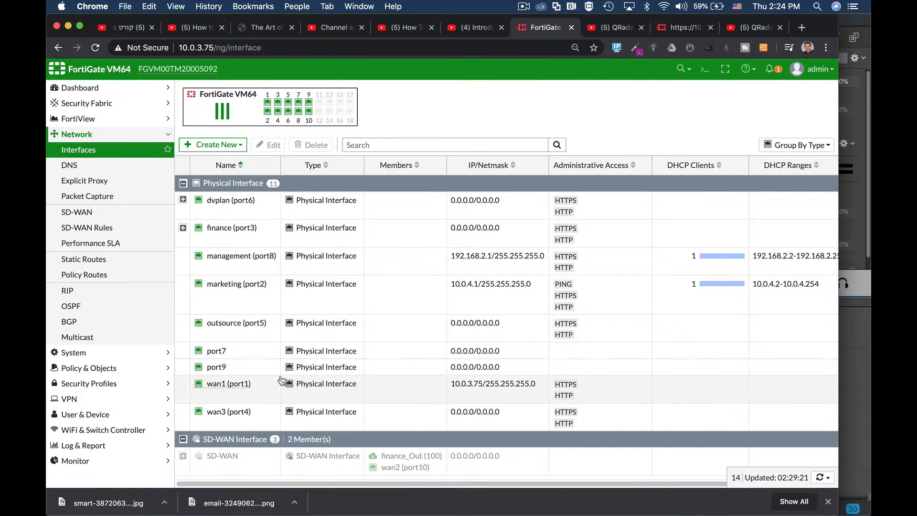
{"action": "left_click", "coordinate": [251, 354]}
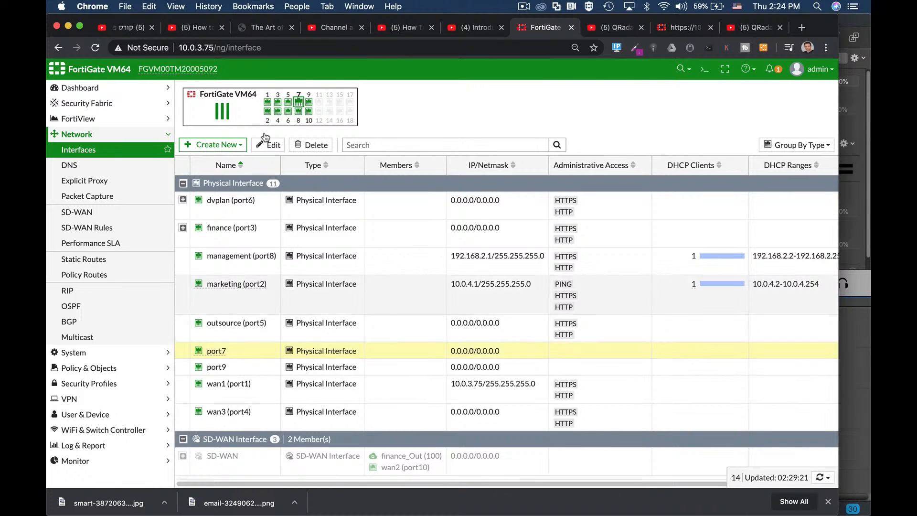
{"action": "left_click", "coordinate": [268, 43]}
{"action": "key", "text": "Return"}
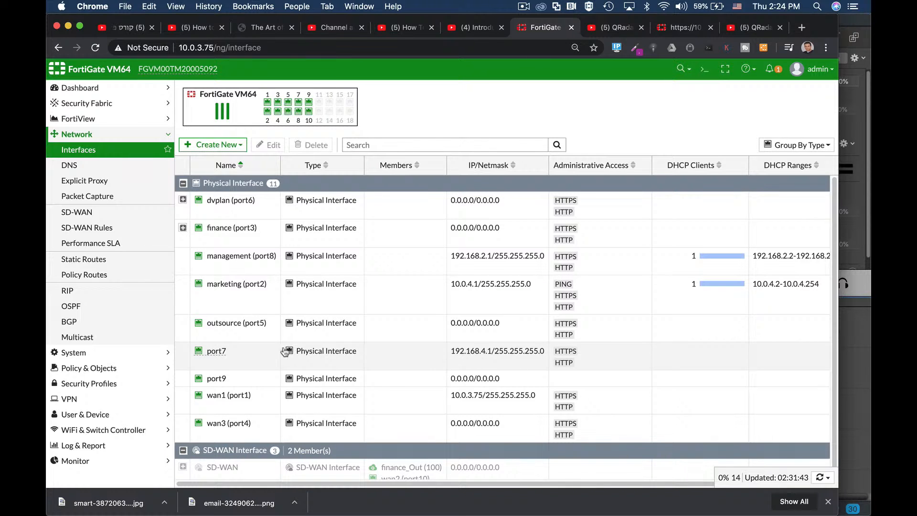
Step: Check the address and administrative access settings of port7 and close the interface without changes
{"action": "left_click", "coordinate": [244, 356]}
{"action": "left_click", "coordinate": [268, 145]}
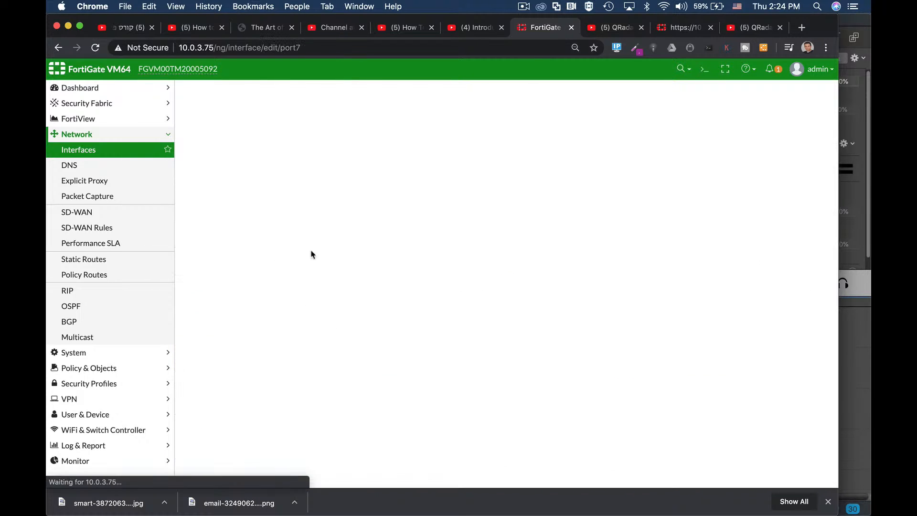
{"action": "scroll", "coordinate": [420, 360], "scroll_direction": "down", "scroll_amount": 3}
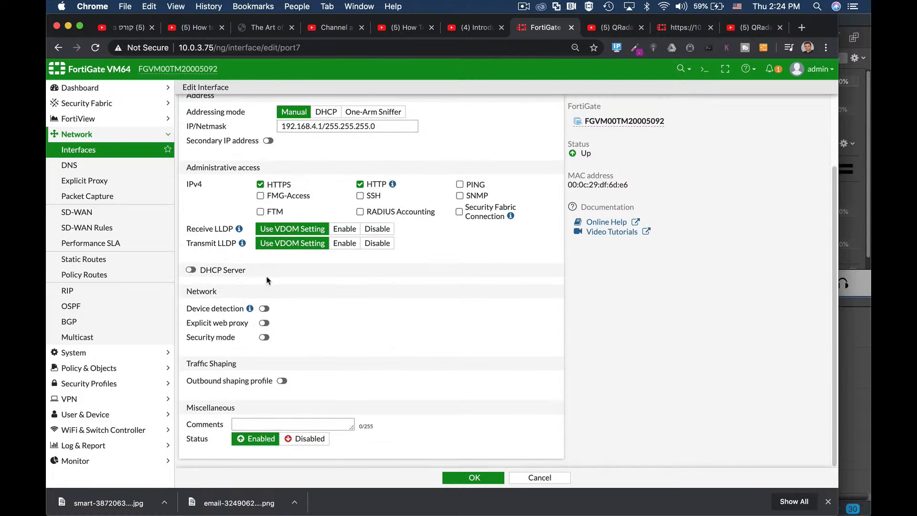
{"action": "left_click", "coordinate": [554, 478]}
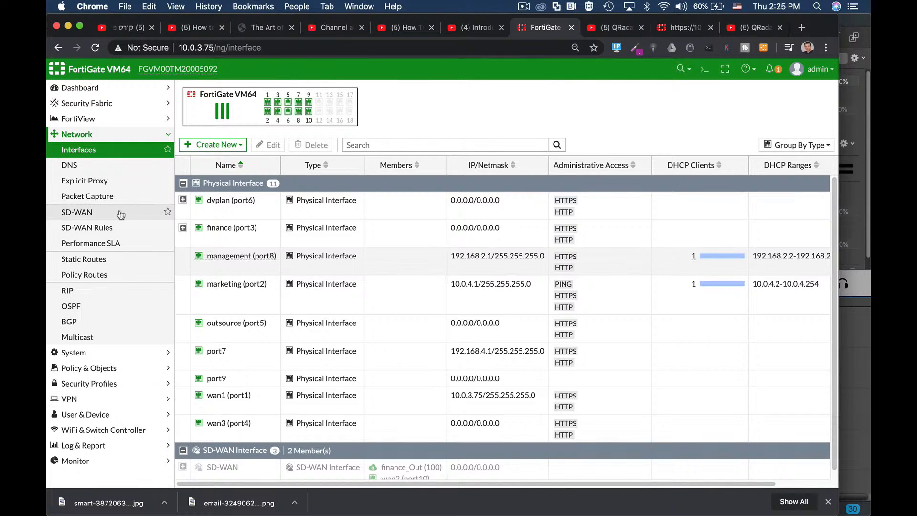
Step: Examine the access permissions of the prof_admin admin profile and close it without changes
{"action": "left_click", "coordinate": [71, 353]}
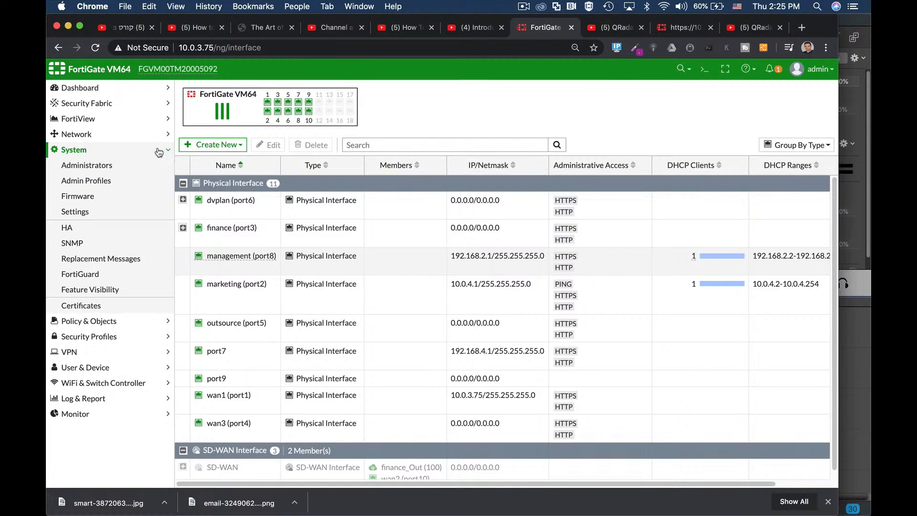
{"action": "left_click", "coordinate": [93, 166]}
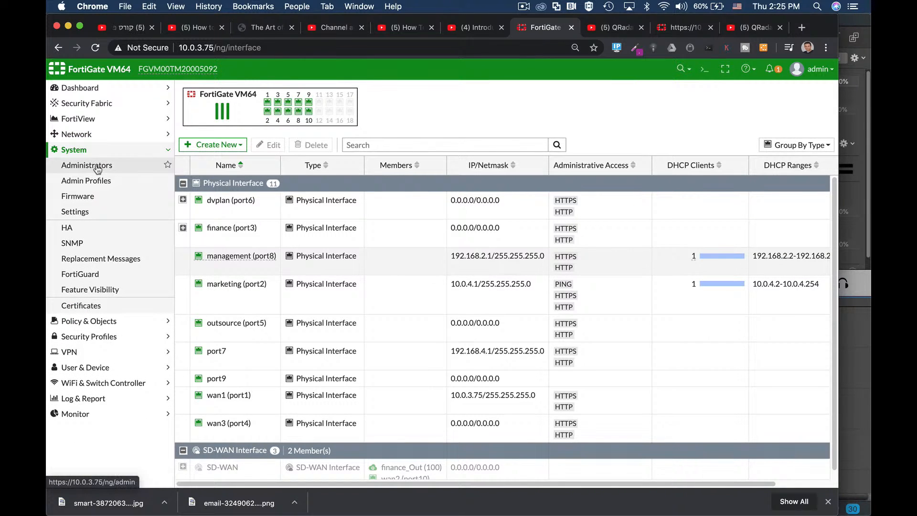
{"action": "left_click", "coordinate": [106, 186]}
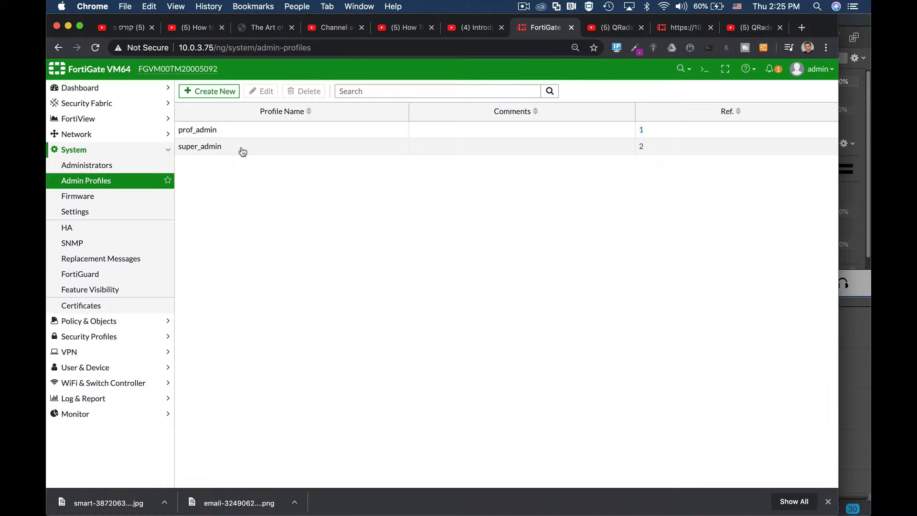
{"action": "left_click", "coordinate": [207, 132]}
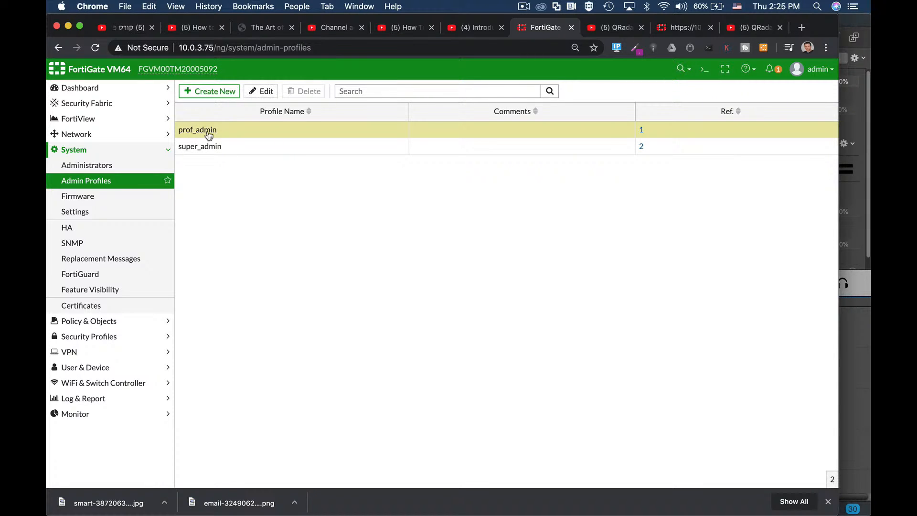
{"action": "left_click", "coordinate": [262, 91]}
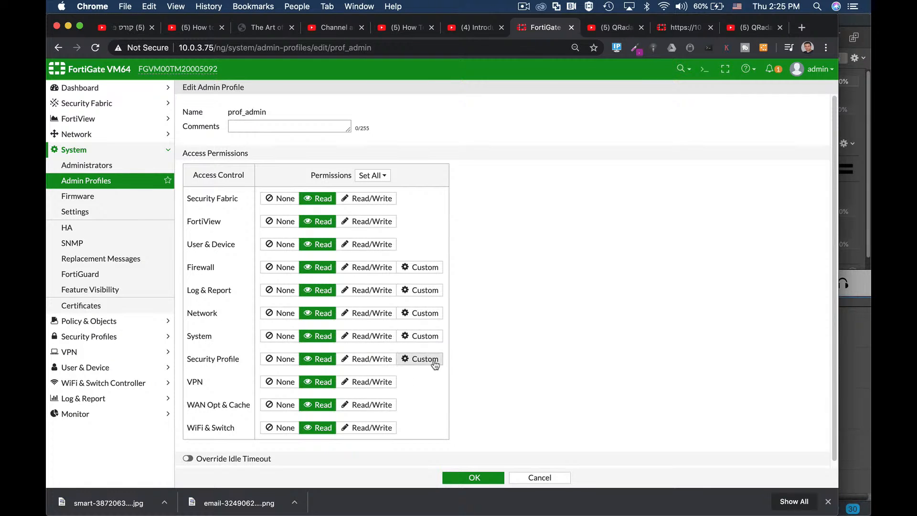
{"action": "left_click", "coordinate": [539, 478]}
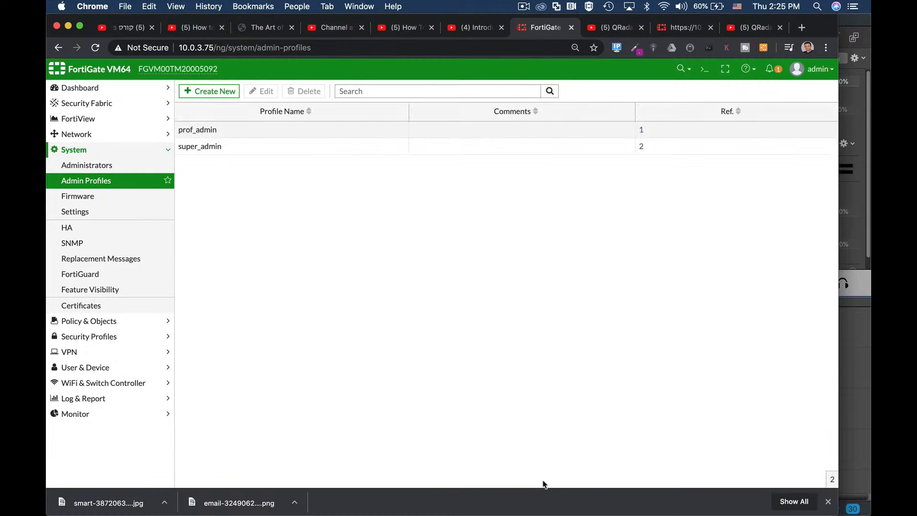
Step: From the Administrators page, open the CLI console, enter the system admin configuration, and edit the admin account
{"action": "left_click", "coordinate": [75, 166]}
{"action": "left_click", "coordinate": [704, 69]}
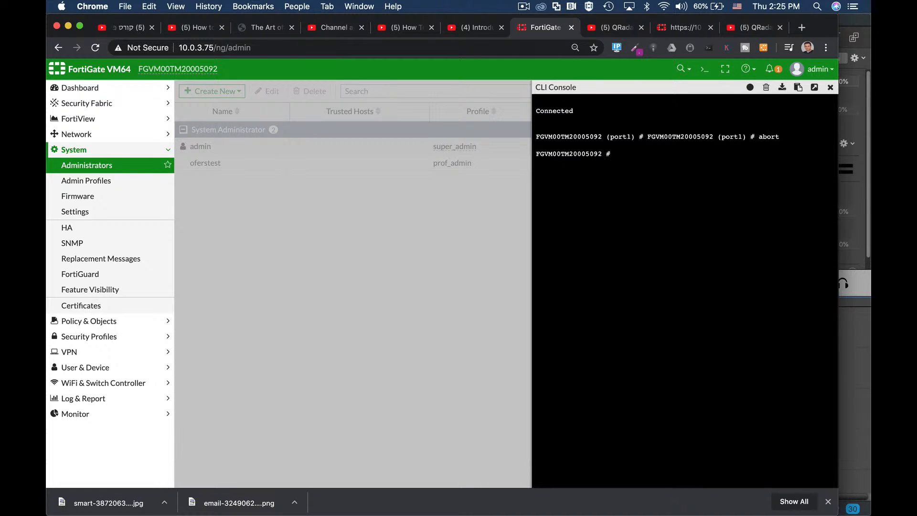
{"action": "type", "text": "config system ad"}
{"action": "key", "text": "Return"}
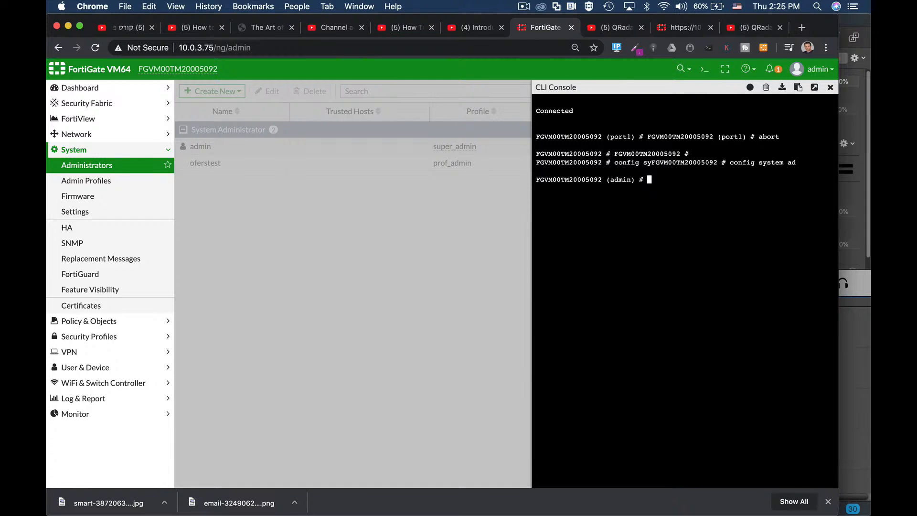
{"action": "type", "text": "edit admin"}
{"action": "key", "text": "Tab"}
{"action": "key", "text": "Tab"}
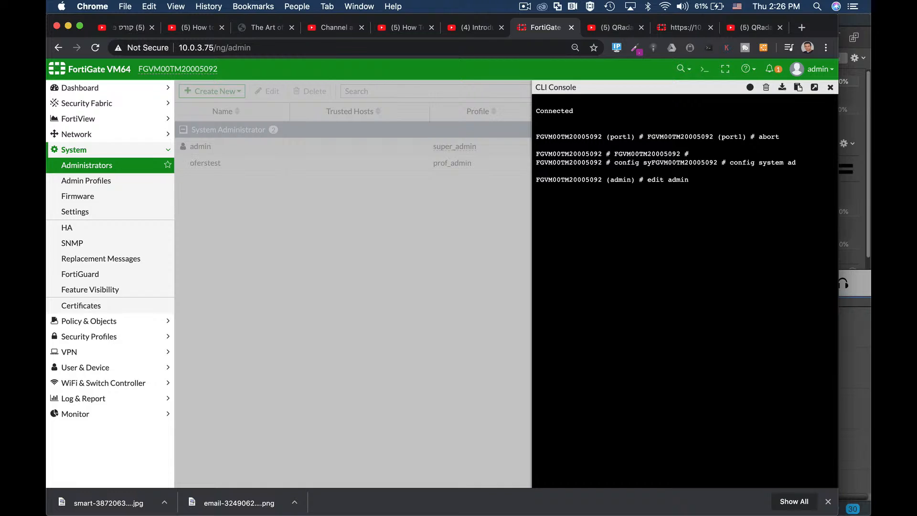
{"action": "key", "text": "Tab"}
{"action": "key", "text": "Tab"}
{"action": "key", "text": "Return"}
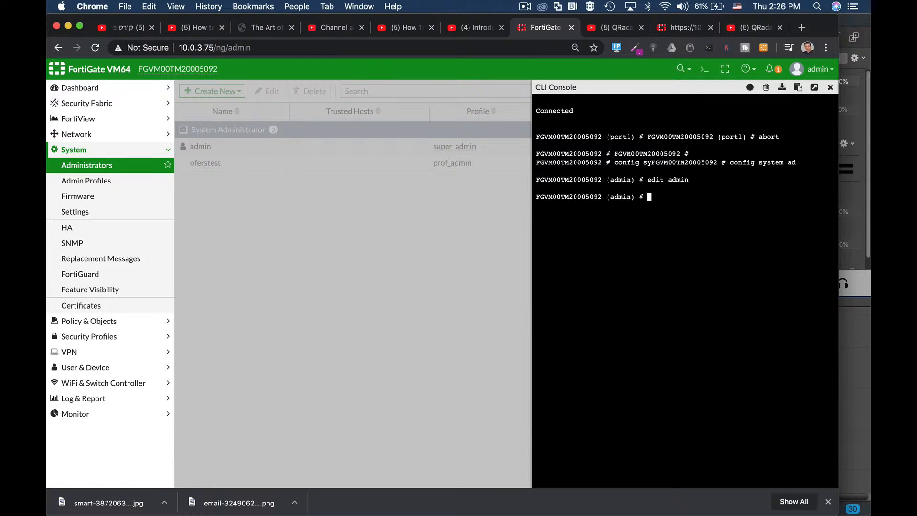
Step: Show the full configuration of the admin account and page through to its end
{"action": "type", "text": "show fu"}
{"action": "key", "text": "Tab"}
{"action": "key", "text": "Return"}
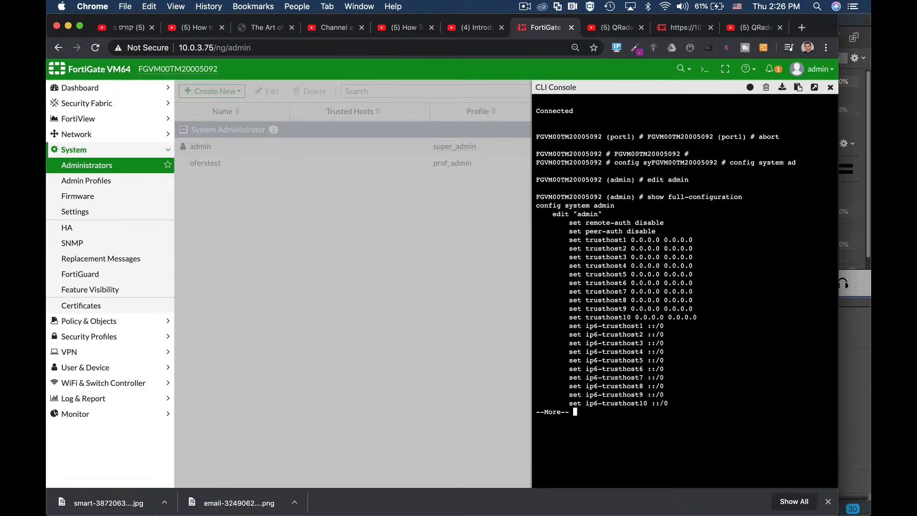
{"action": "key", "text": "Return"}
{"action": "key", "text": "Return"}
{"action": "key", "text": "Return"}
{"action": "key", "text": "Return"}
{"action": "key", "text": "Return"}
{"action": "key", "text": "Return"}
{"action": "key", "text": "Return"}
{"action": "key", "text": "Return"}
{"action": "key", "text": "Return"}
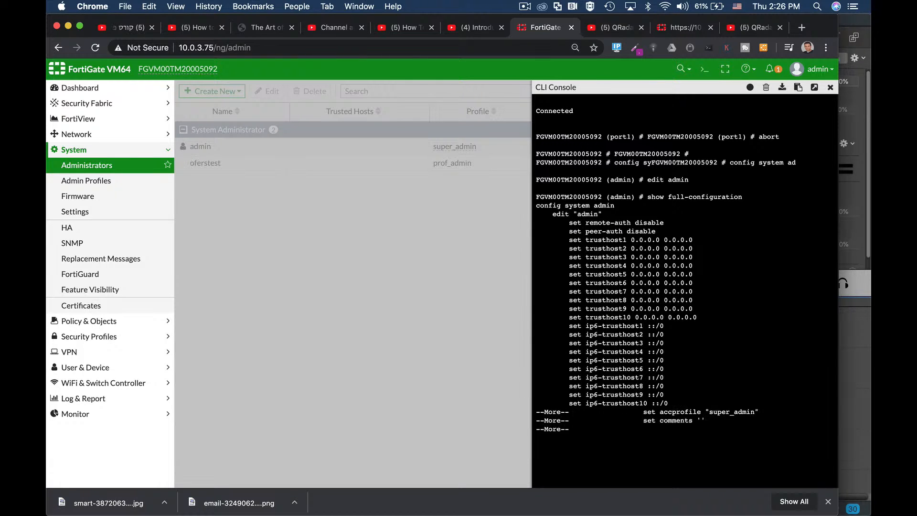
{"action": "key", "text": "Return"}
{"action": "key", "text": "Return"}
{"action": "key", "text": "Return"}
{"action": "key", "text": "Return"}
{"action": "key", "text": "Return"}
{"action": "key", "text": "Return"}
{"action": "key", "text": "Return"}
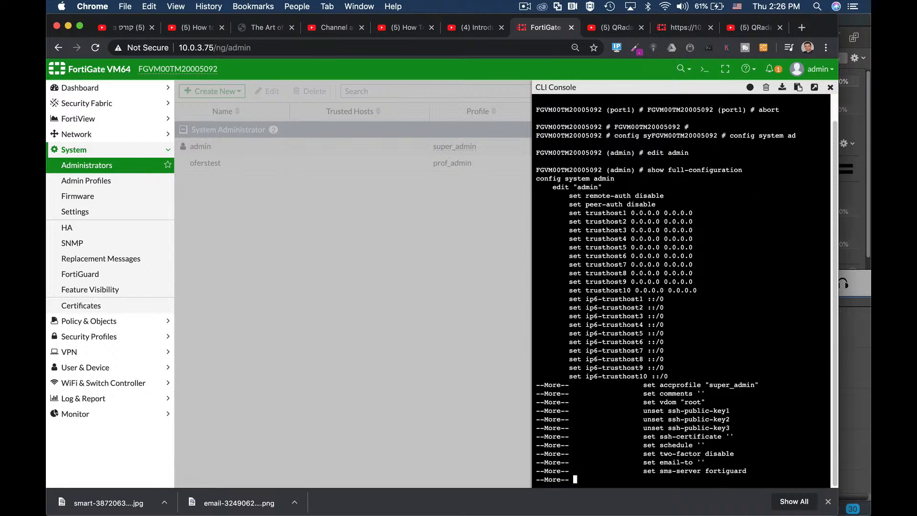
{"action": "key", "text": "Return"}
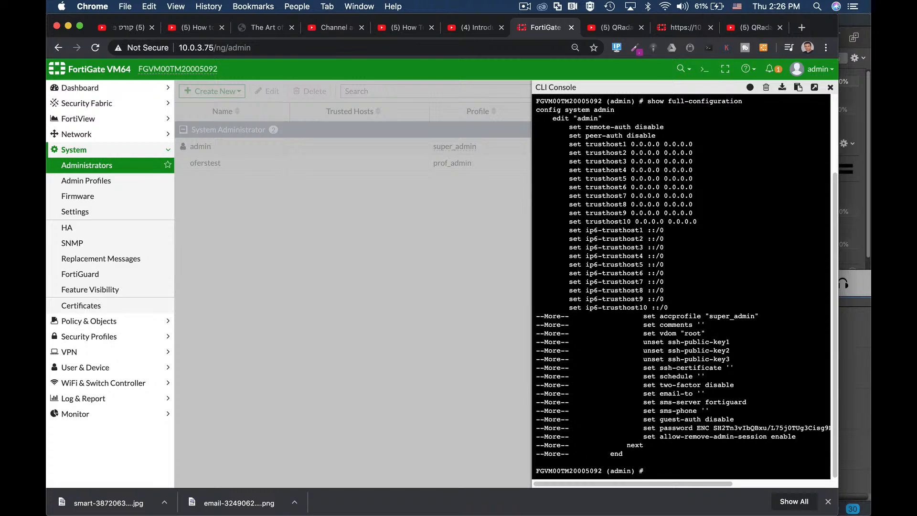
Step: Highlight the trusthost1 value in the console output, and open the super_admin admin profile to examine its access permissions
{"action": "left_click_drag", "start_coordinate": [631, 144], "coordinate": [701, 145]}
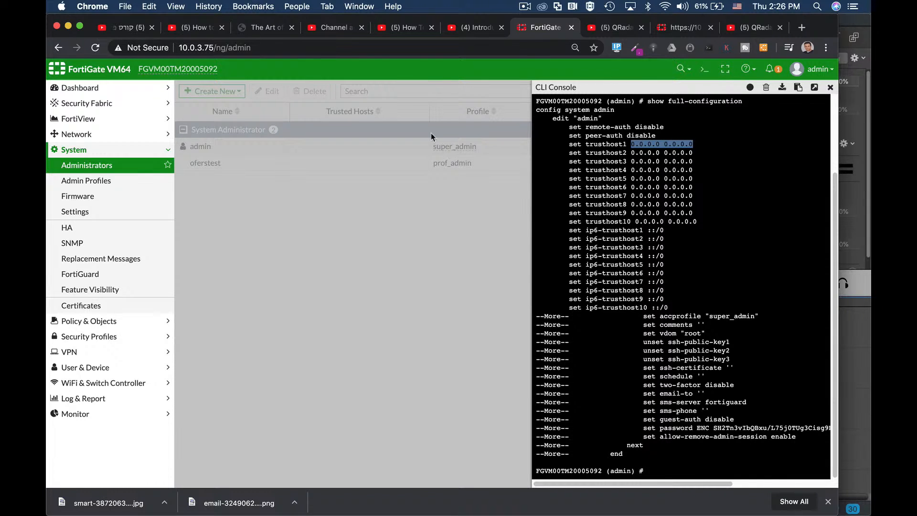
{"action": "left_click", "coordinate": [90, 181]}
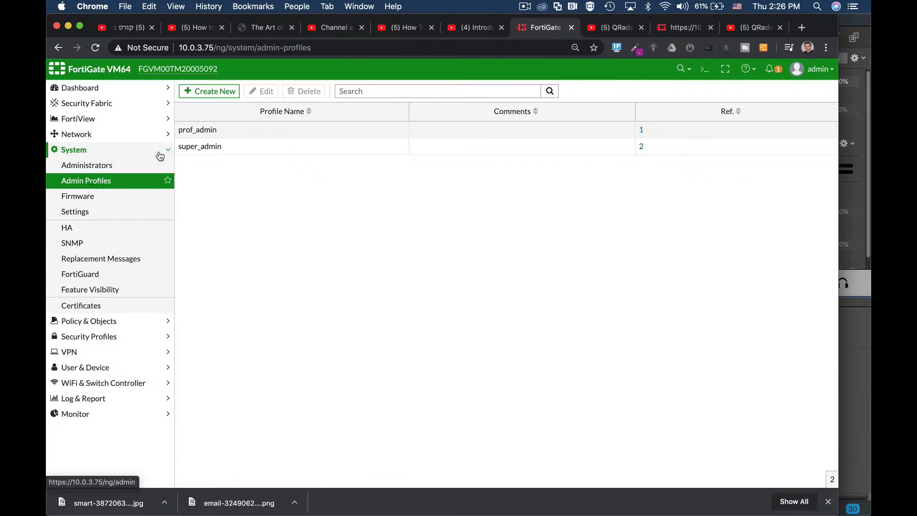
{"action": "left_click", "coordinate": [188, 148]}
{"action": "left_click", "coordinate": [260, 91]}
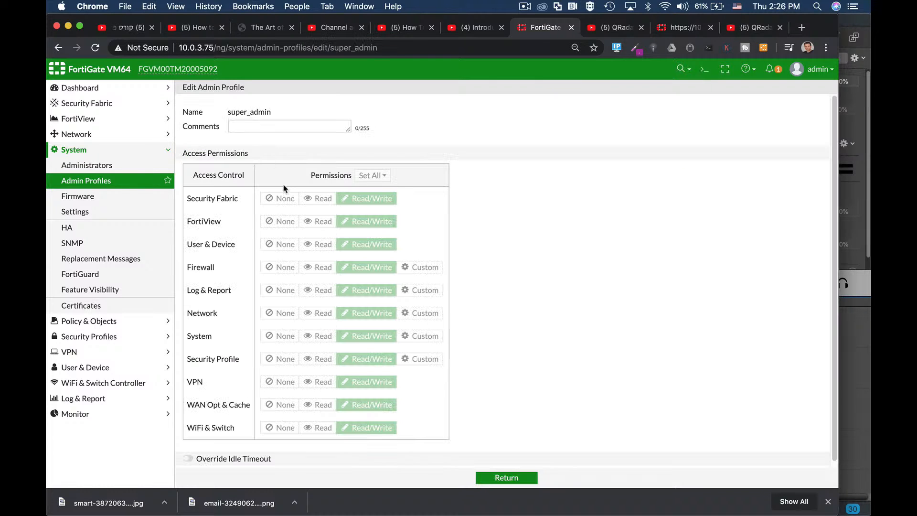
Step: Open the admin administrator for editing and enable two-factor authentication to examine the available authentication types
{"action": "left_click", "coordinate": [104, 168]}
{"action": "left_click", "coordinate": [231, 145]}
{"action": "left_click", "coordinate": [267, 91]}
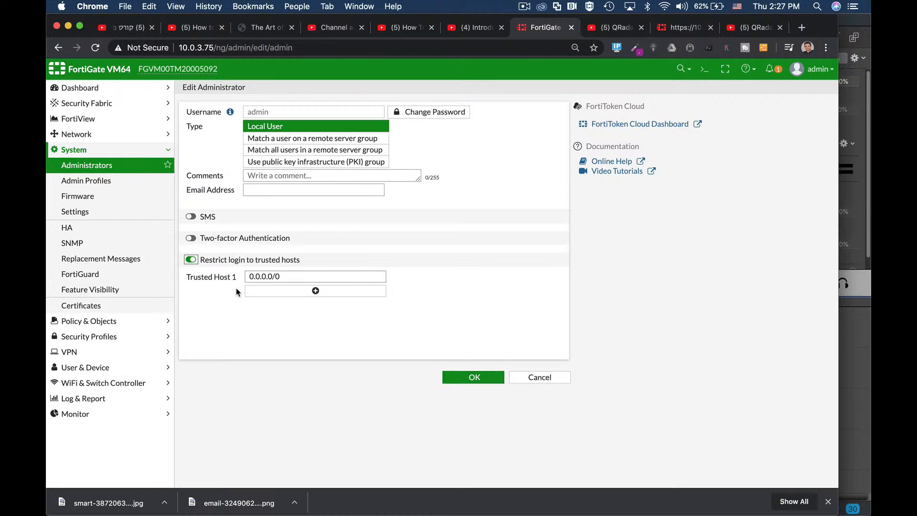
{"action": "left_click", "coordinate": [192, 240]}
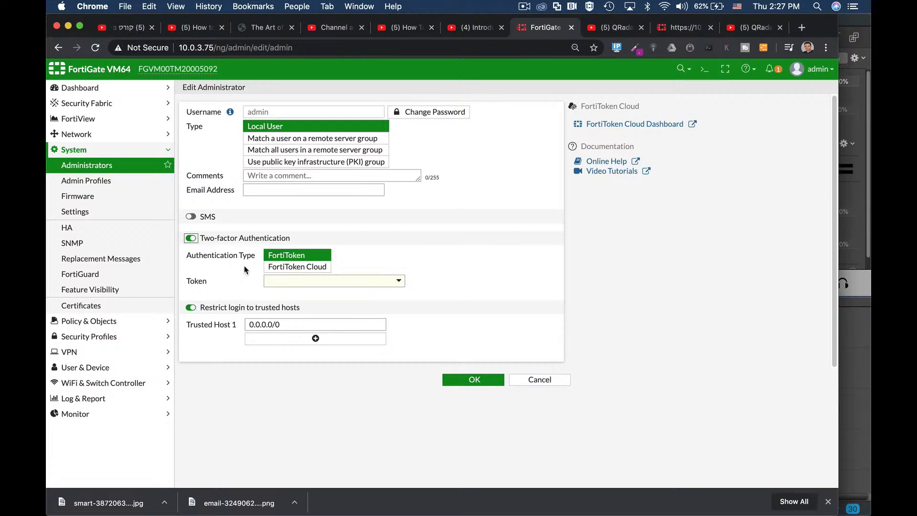
Step: Open the CLI console, abort the pending admin configuration, and clear the console output
{"action": "left_click", "coordinate": [705, 72]}
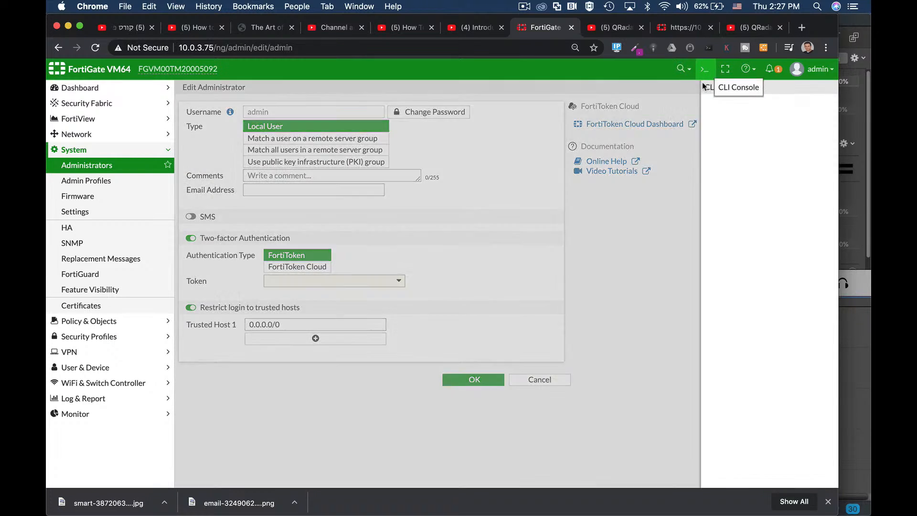
{"action": "type", "text": "abort"}
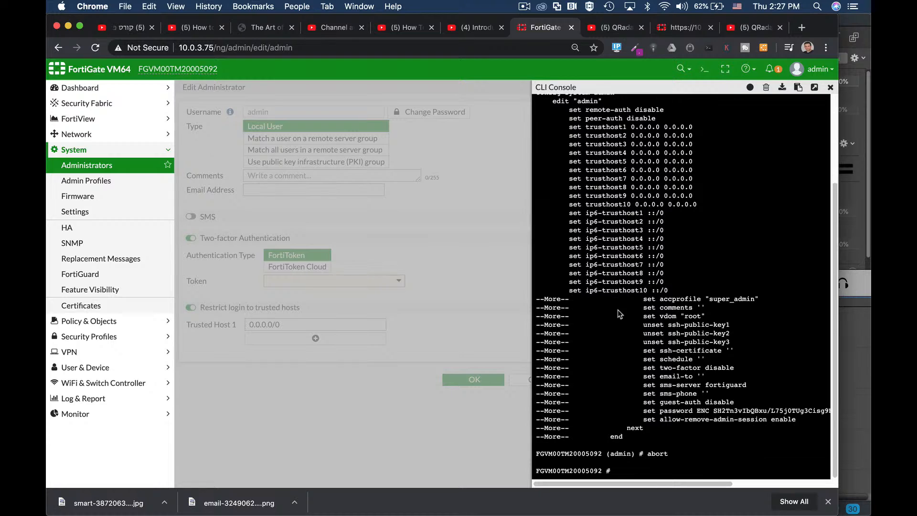
{"action": "key", "text": "Return"}
{"action": "key", "text": "Return"}
{"action": "key", "text": "Return"}
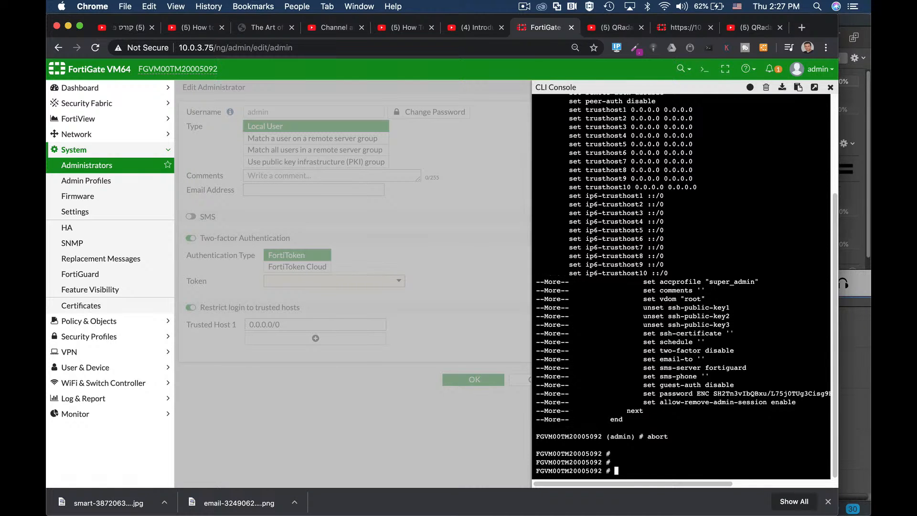
{"action": "left_click", "coordinate": [764, 91]}
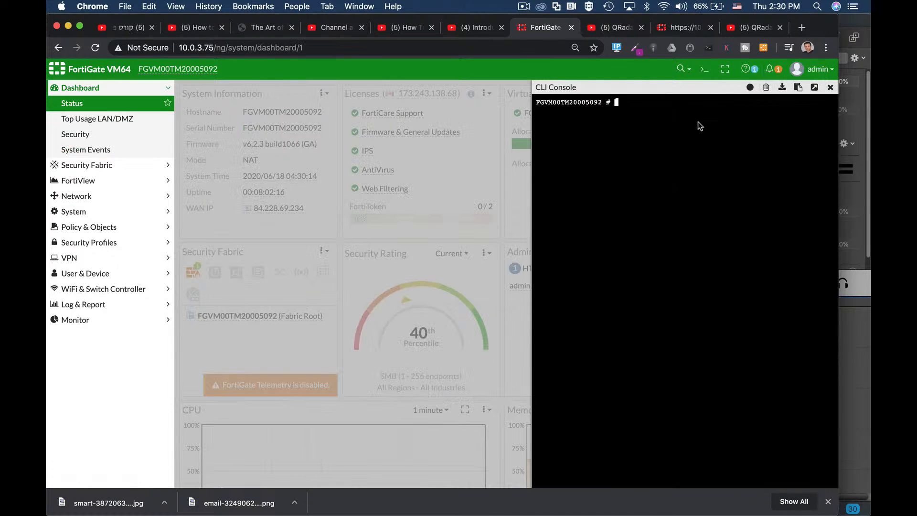
Step: Enter the system admin configuration with config system admin and edit the admin account
{"action": "type", "text": "config sy"}
{"action": "key", "text": "Tab"}
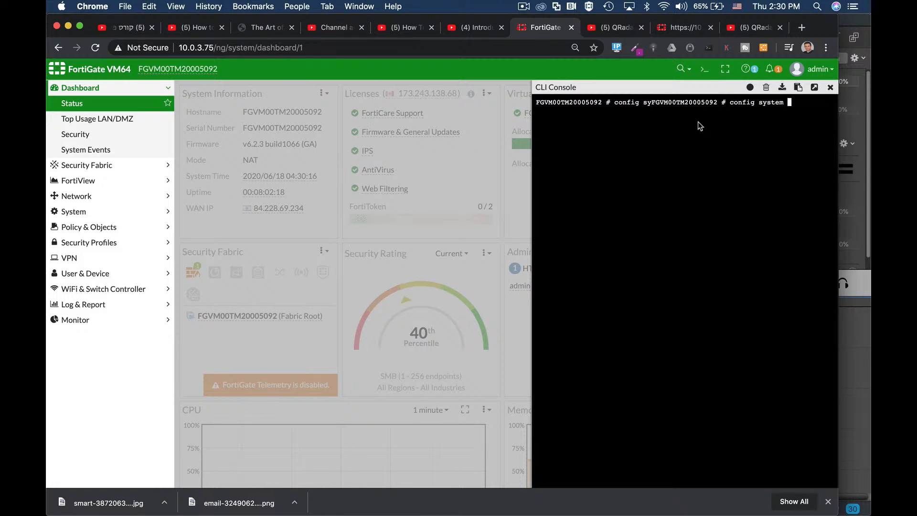
{"action": "type", "text": "admin"}
{"action": "key", "text": "Return"}
{"action": "type", "text": "set"}
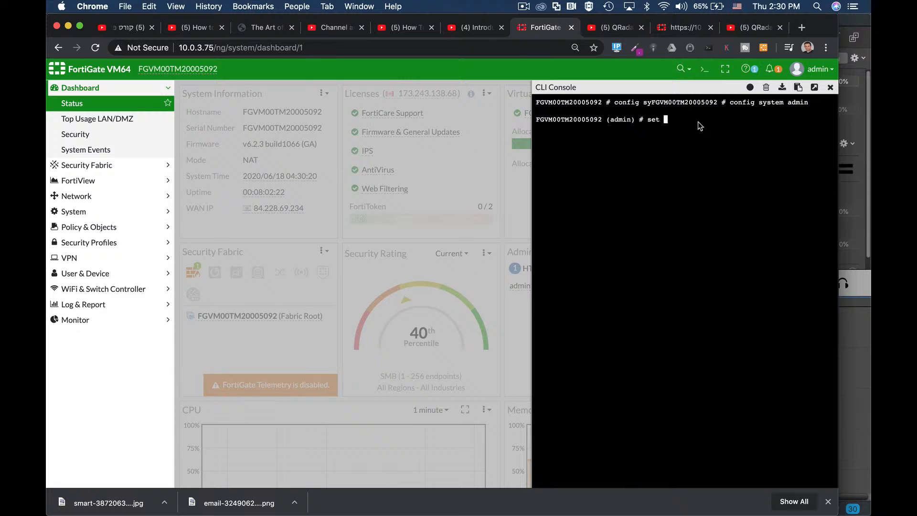
{"action": "key", "text": "BackSpace"}
{"action": "key", "text": "BackSpace"}
{"action": "key", "text": "BackSpace"}
{"action": "key", "text": "BackSpace"}
{"action": "type", "text": "edit admin"}
{"action": "key", "text": "Return"}
Step: Set the admin account's two-factor option to email
{"action": "type", "text": "set two-factor email"}
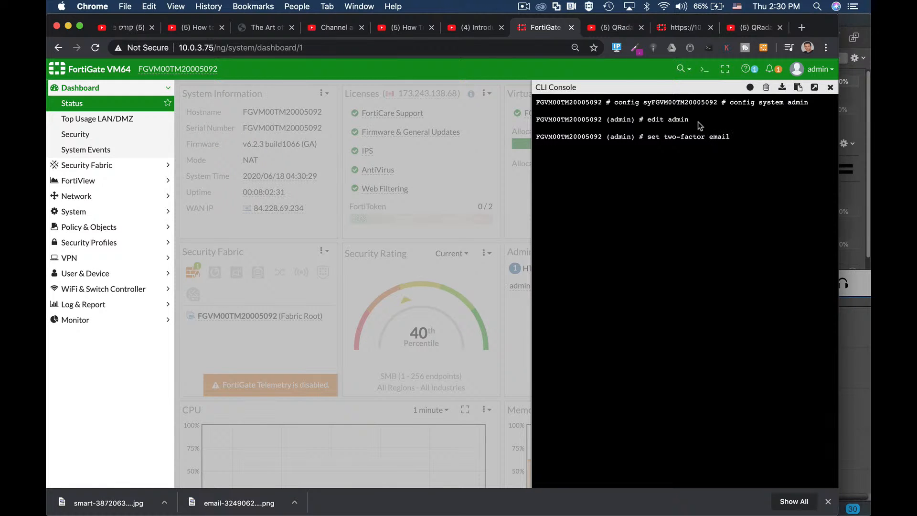
{"action": "key", "text": "Return"}
Step: Set the account's email-to option to the administrator's email address and save the configuration with end
{"action": "type", "text": "se"}
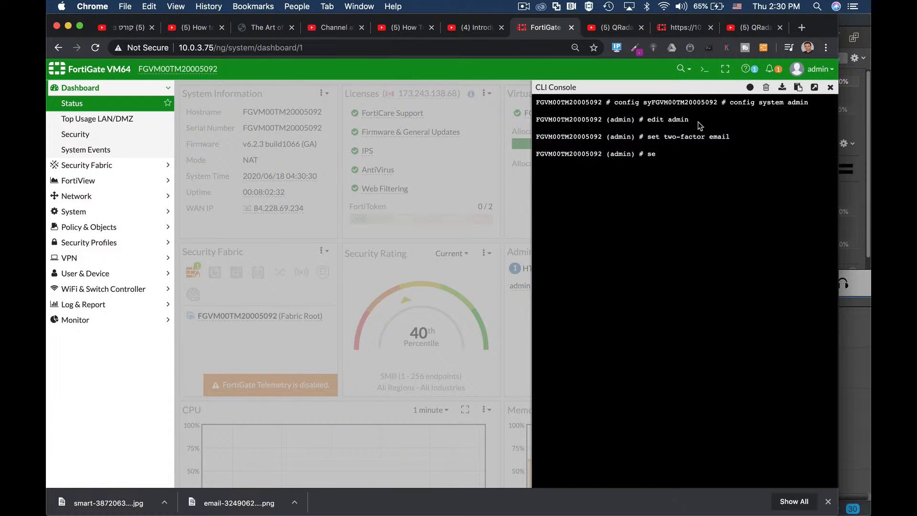
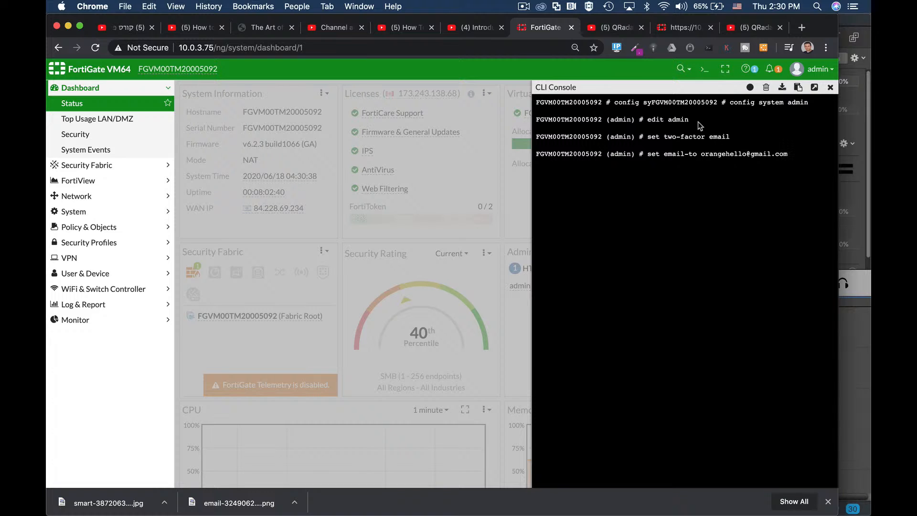
{"action": "key", "text": "Return"}
{"action": "type", "text": "end"}
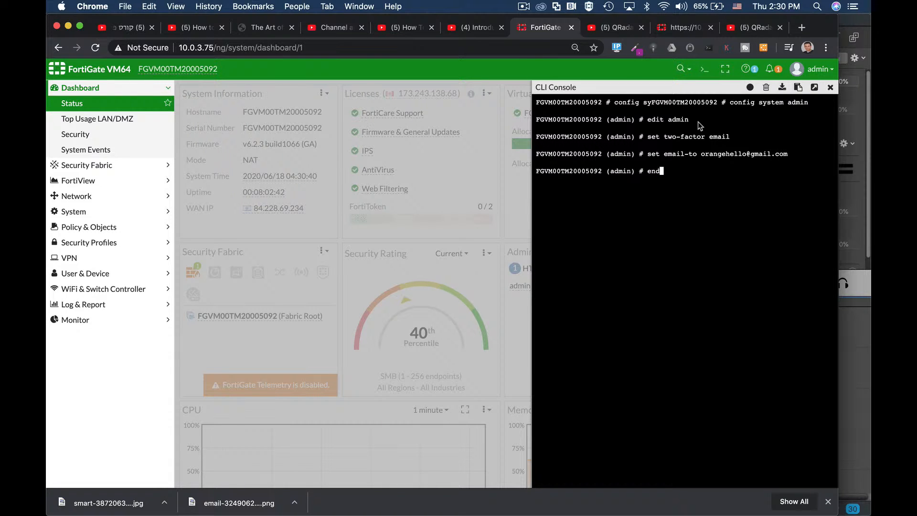
{"action": "key", "text": "Return"}
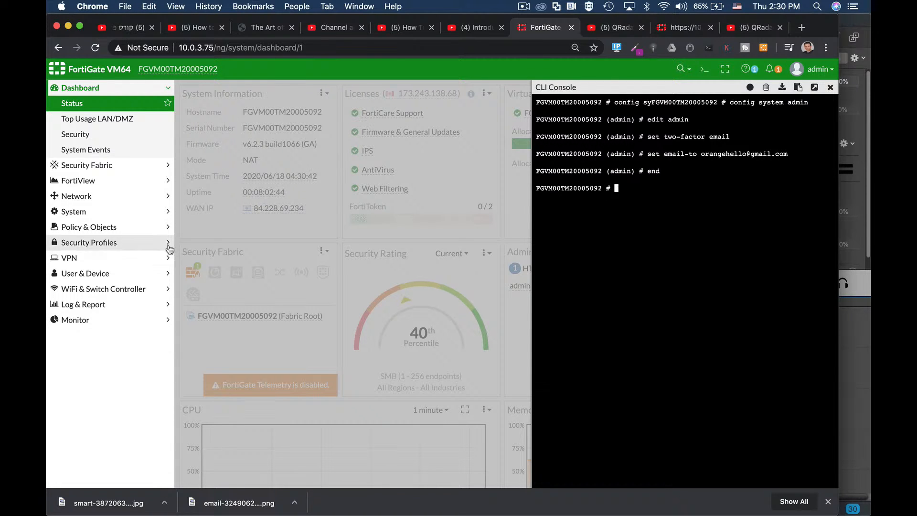
Step: Open the admin account from the Administrators page to check its email address and two-factor authentication settings
{"action": "left_click", "coordinate": [84, 211]}
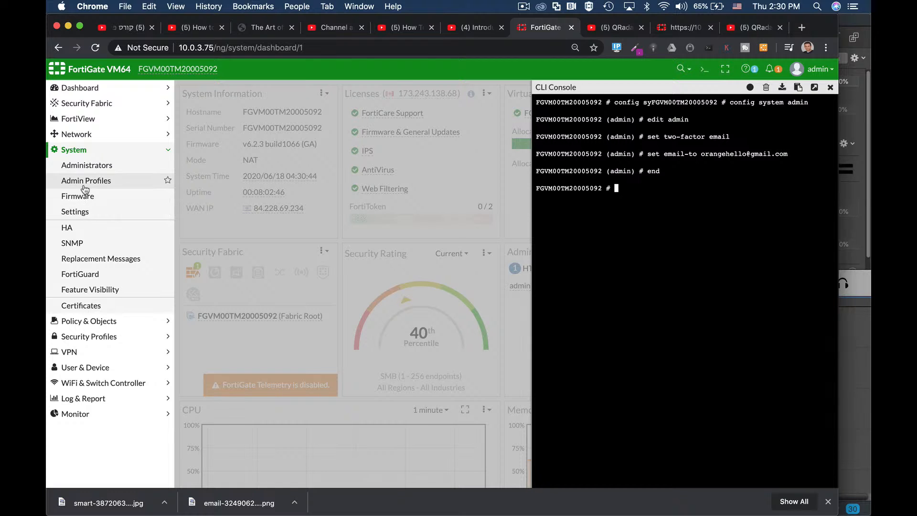
{"action": "left_click", "coordinate": [85, 187]}
{"action": "left_click", "coordinate": [85, 166]}
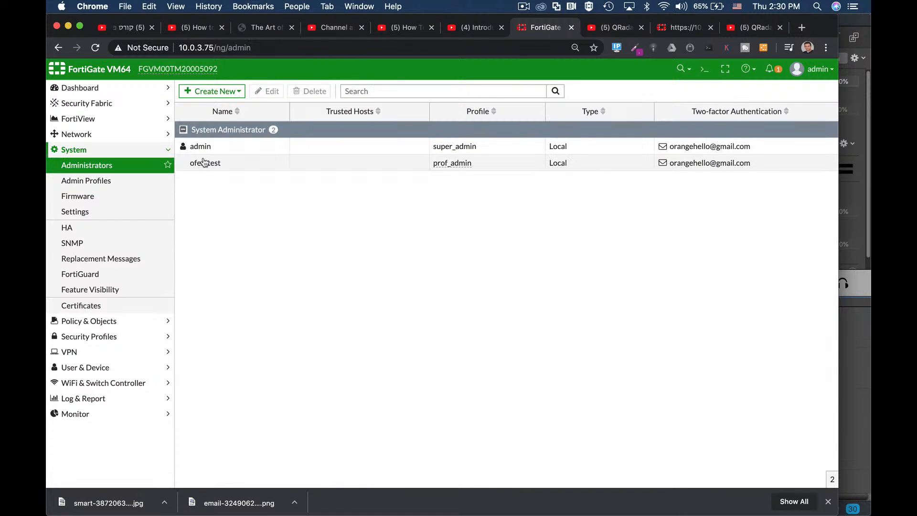
{"action": "left_click", "coordinate": [199, 143]}
{"action": "left_click", "coordinate": [264, 91]}
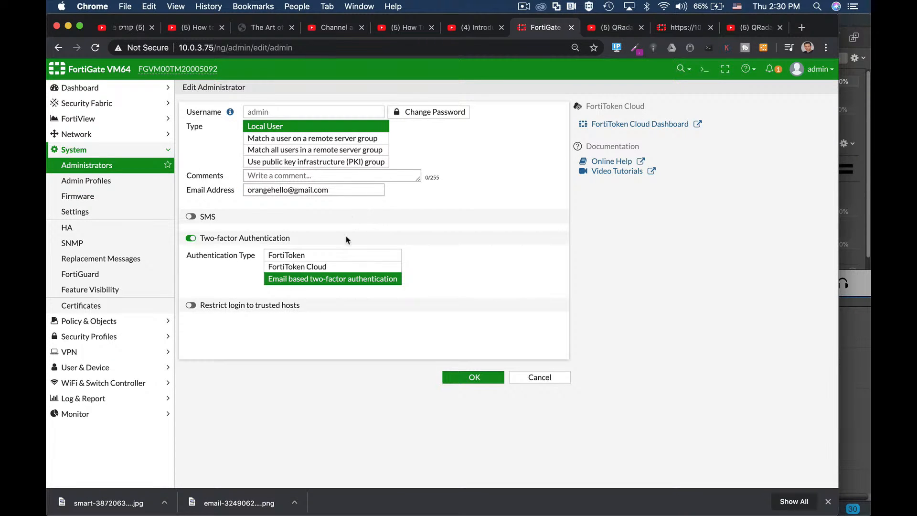
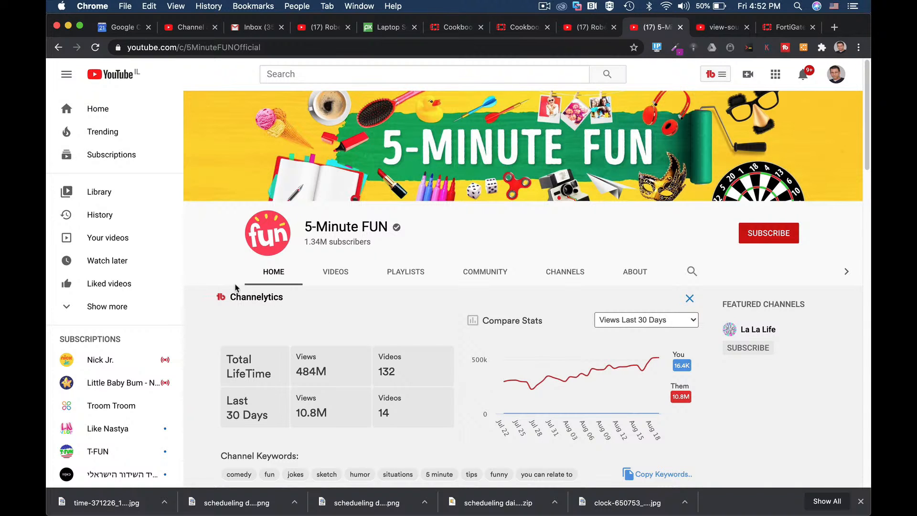
Step: View the page source of the 5-Minute FUN YouTube channel, find channelid, and copy the channelId value
{"action": "right_click", "coordinate": [202, 249]}
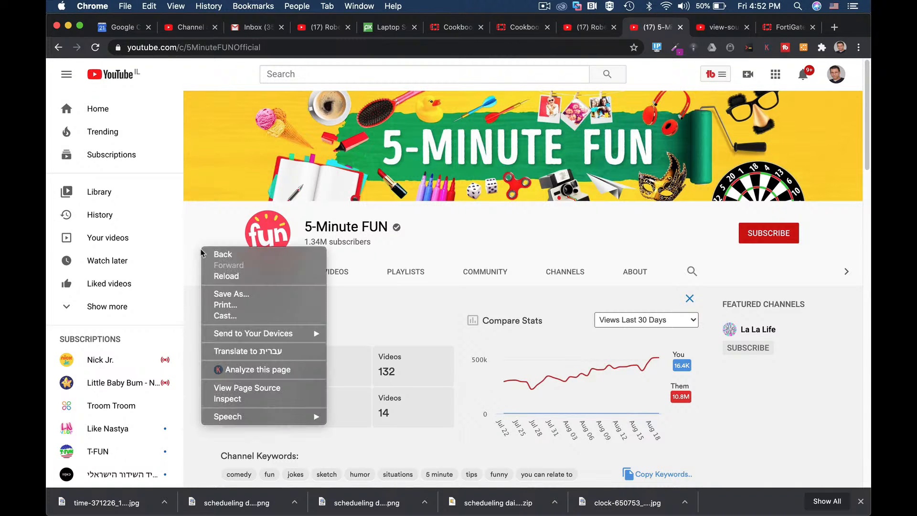
{"action": "left_click", "coordinate": [246, 388]}
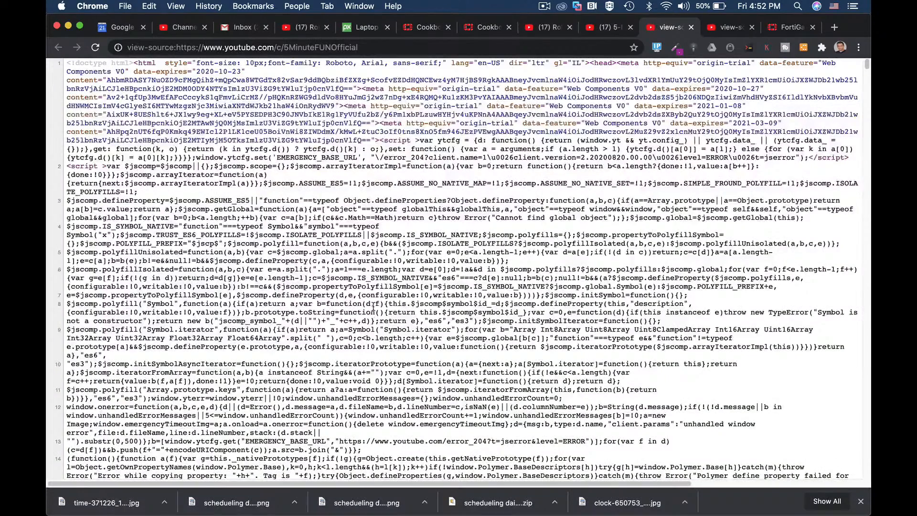
{"action": "key", "text": "super+f"}
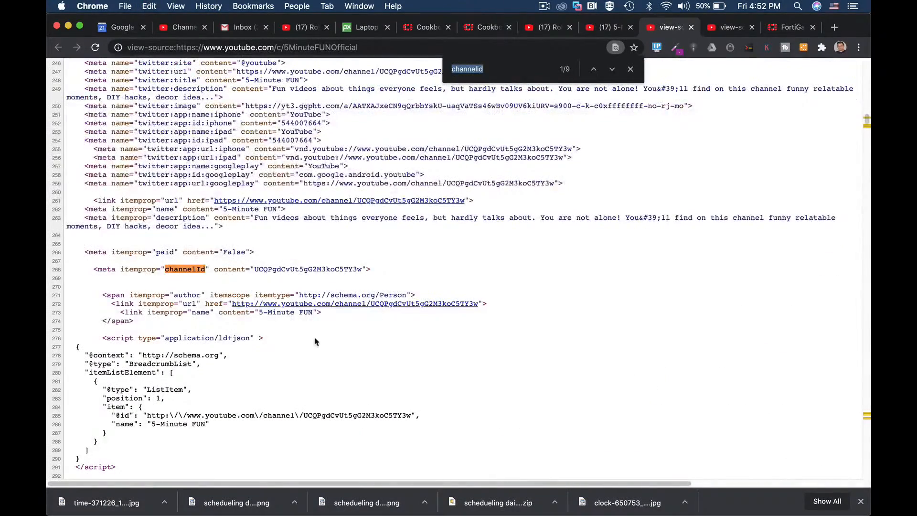
{"action": "left_click_drag", "start_coordinate": [257, 269], "coordinate": [362, 270]}
{"action": "key", "text": "super+c"}
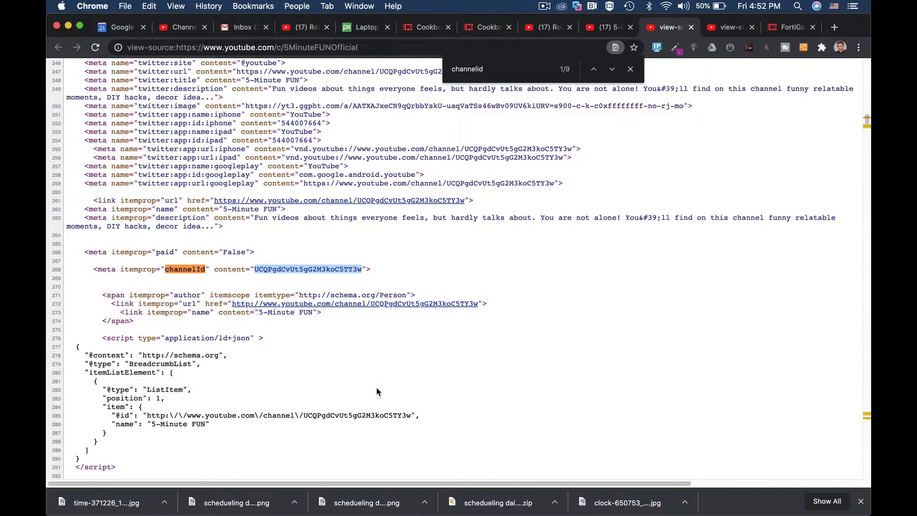
Step: Switch to the FortiGate web interface and enter config webfilter profile in the CLI console
{"action": "left_click", "coordinate": [776, 32]}
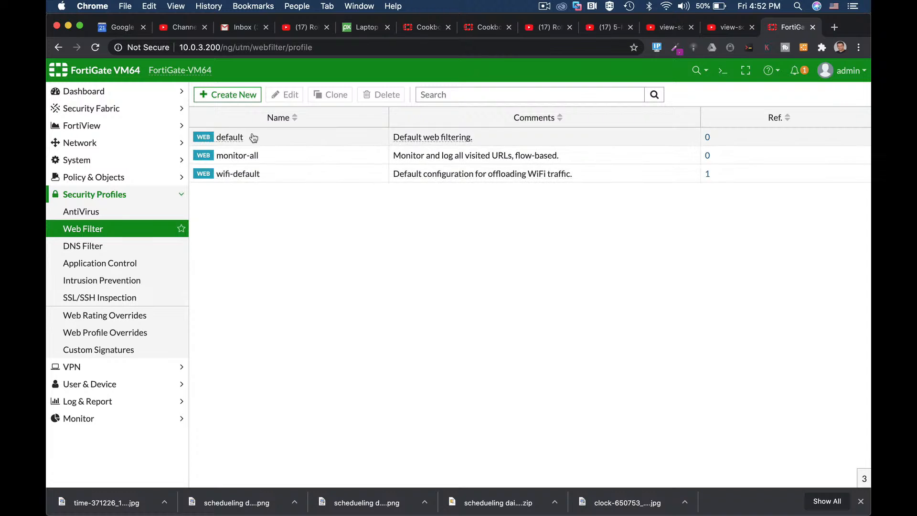
{"action": "left_click", "coordinate": [721, 72]}
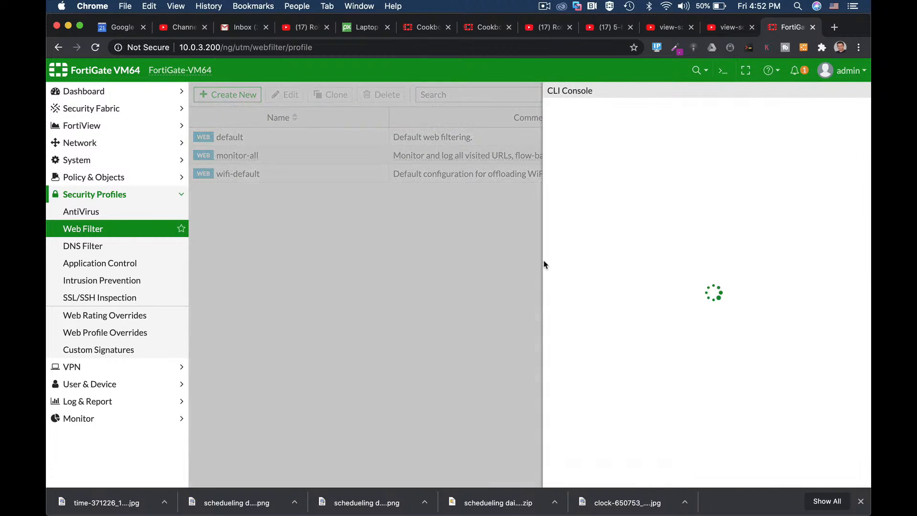
{"action": "left_click", "coordinate": [791, 91]}
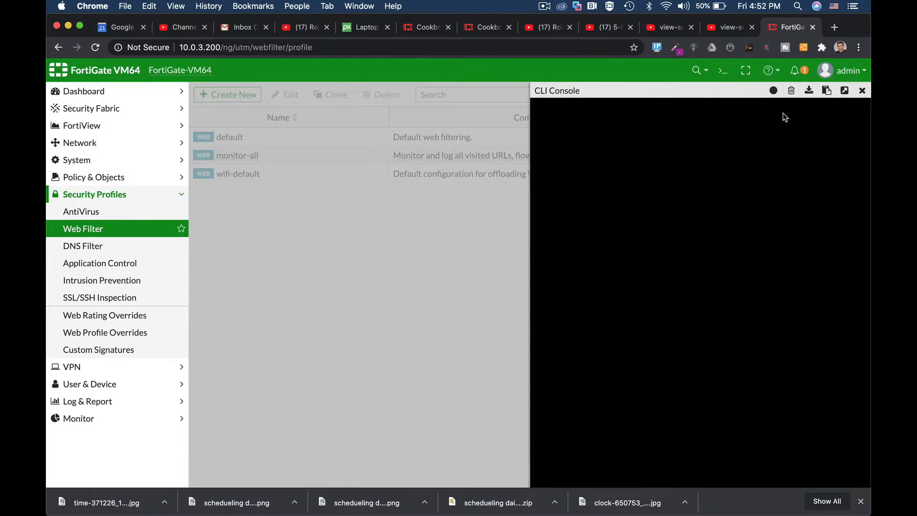
{"action": "type", "text": "config web-proxy"}
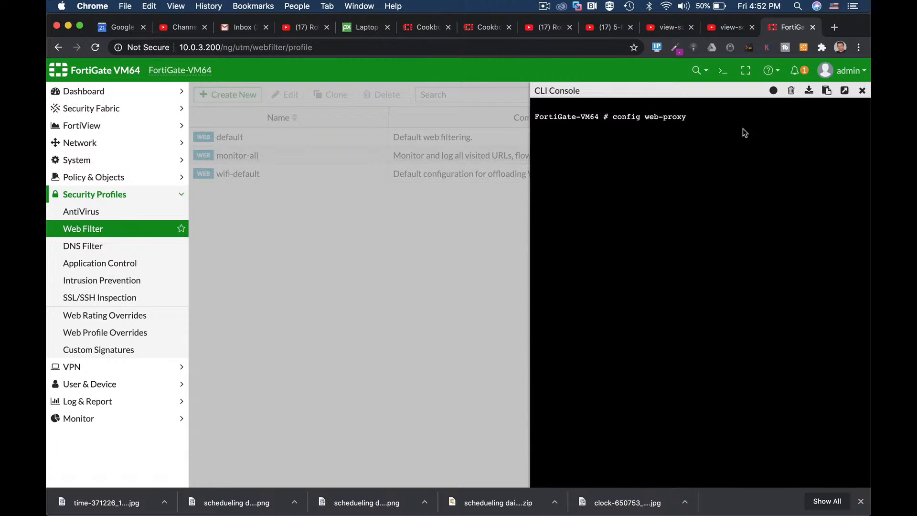
{"action": "key", "text": "Tab"}
{"action": "type", "text": "p"}
{"action": "key", "text": "Tab"}
{"action": "key", "text": "Return"}
Step: Create a web filter profile named "blockyt" with the edit command
{"action": "type", "text": "ed"}
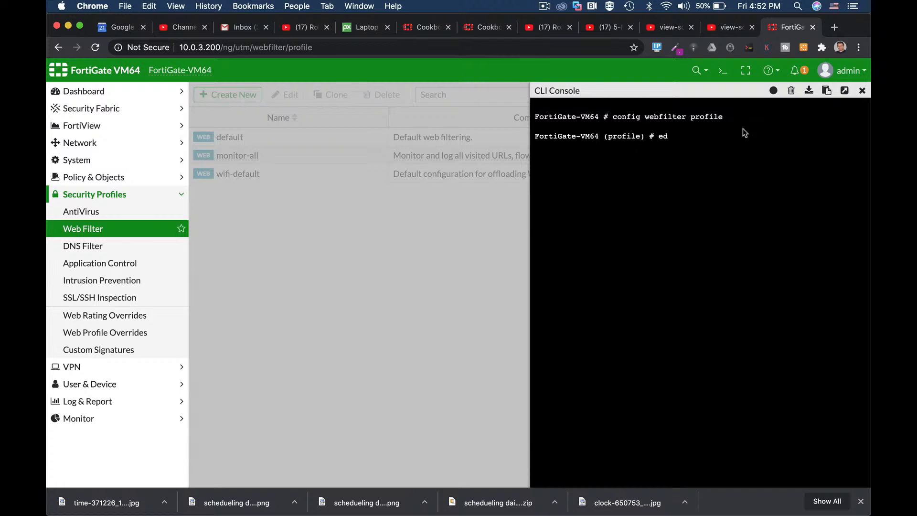
{"action": "type", "text": "it \"blockyt\""}
{"action": "key", "text": "Return"}
Step: Set the blockyt profile's youtube-channel-status to blacklist
{"action": "type", "text": "set y"}
{"action": "key", "text": "Tab"}
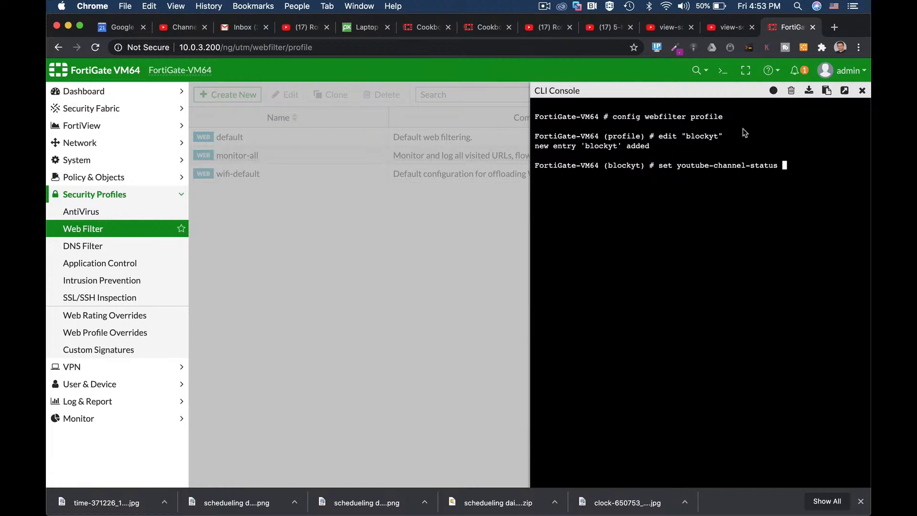
{"action": "type", "text": "b"}
{"action": "key", "text": "Tab"}
{"action": "key", "text": "Return"}
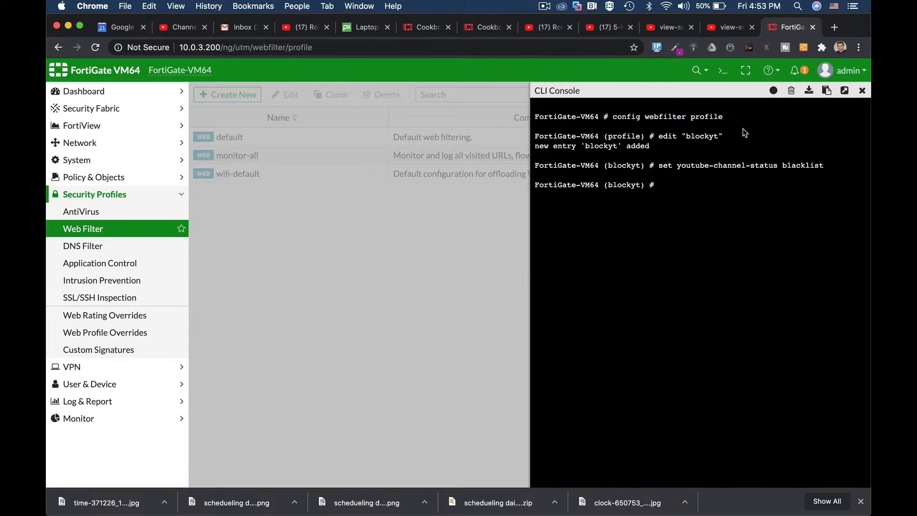
Step: Enter config youtube-channel-filter within the blockyt profile and add entry 1 with the edit command
{"action": "type", "text": "config"}
{"action": "key", "text": "Tab"}
{"action": "key", "text": "Tab"}
{"action": "key", "text": "Tab"}
{"action": "key", "text": "Tab"}
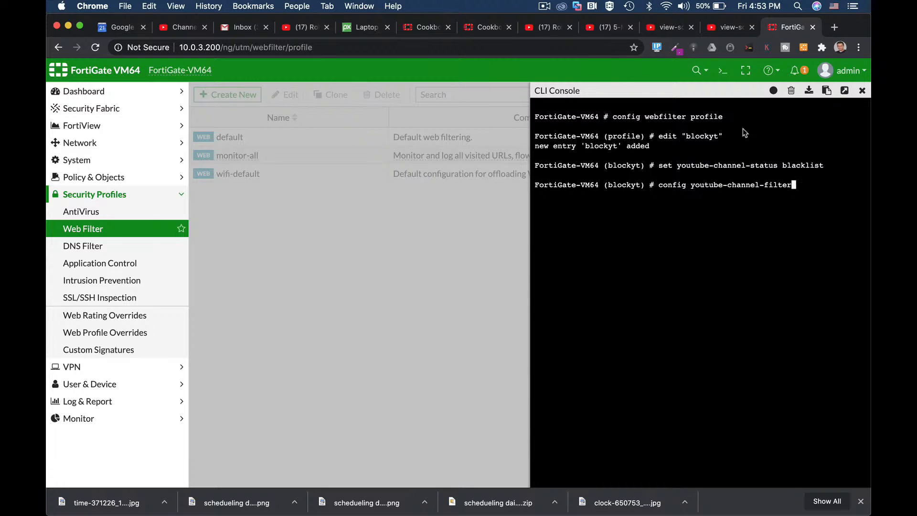
{"action": "key", "text": "Return"}
{"action": "type", "text": "edit 1"}
{"action": "key", "text": "Return"}
Step: Set entry 1's channel-id to the copied 5-Minute FUN channel ID, enclosed in quotation marks
{"action": "type", "text": "set channel-id"}
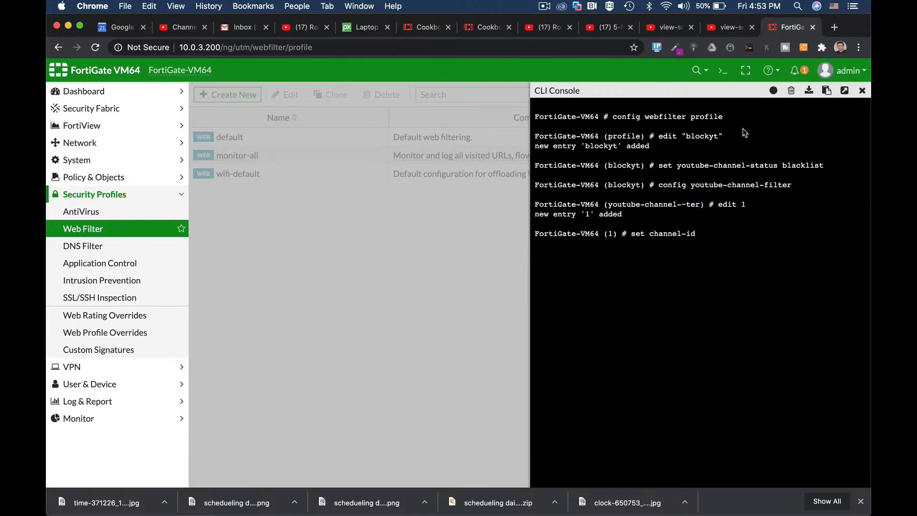
{"action": "type", "text": " \""}
{"action": "key", "text": "super+v"}
{"action": "type", "text": "\""}
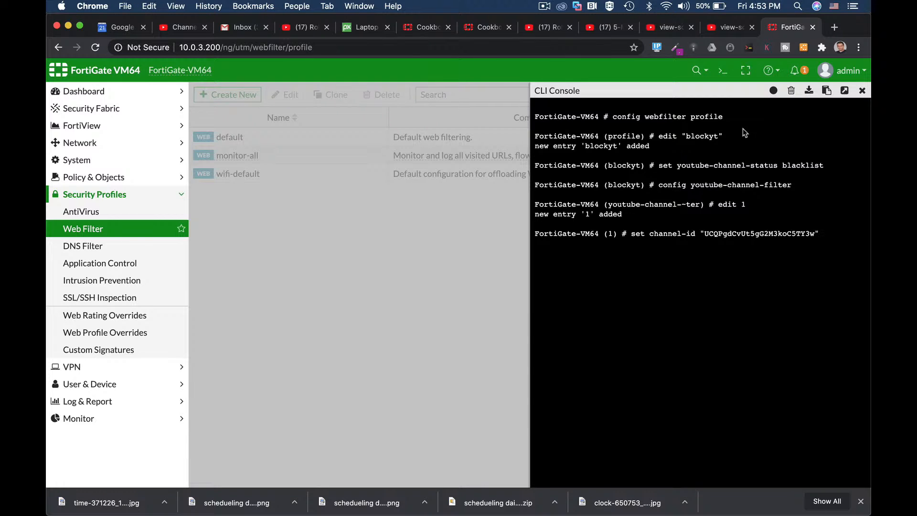
{"action": "key", "text": "Return"}
Step: Save the filter entry with next, then leave the channel filter and the blockyt profile with end
{"action": "type", "text": "next"}
{"action": "key", "text": "Return"}
{"action": "type", "text": "end"}
{"action": "key", "text": "Return"}
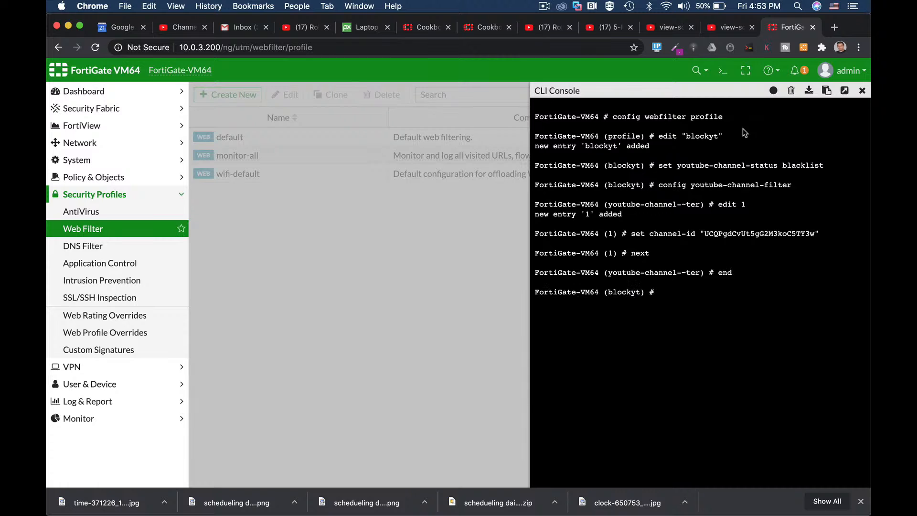
{"action": "type", "text": "end"}
{"action": "key", "text": "Return"}
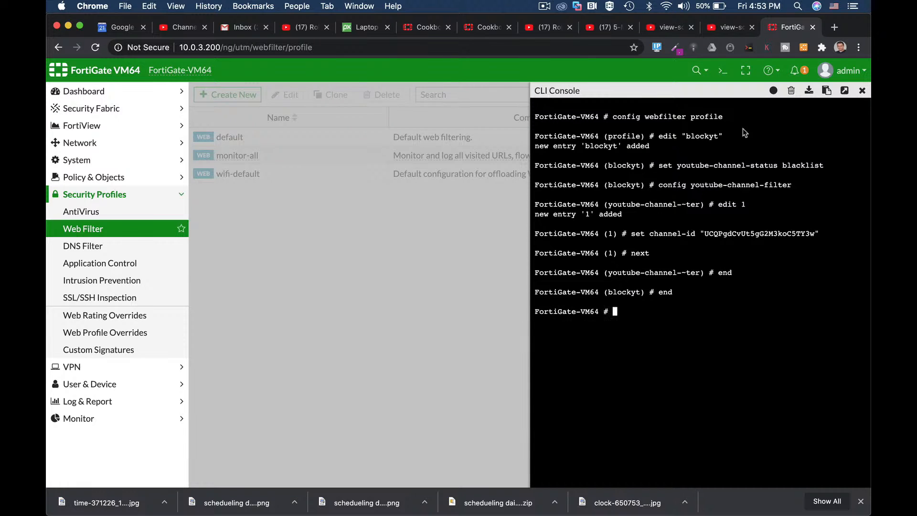
Step: Close the CLI console and reload the Web Filter page to check for the blockyt profile
{"action": "left_click", "coordinate": [862, 91]}
{"action": "left_click", "coordinate": [329, 48]}
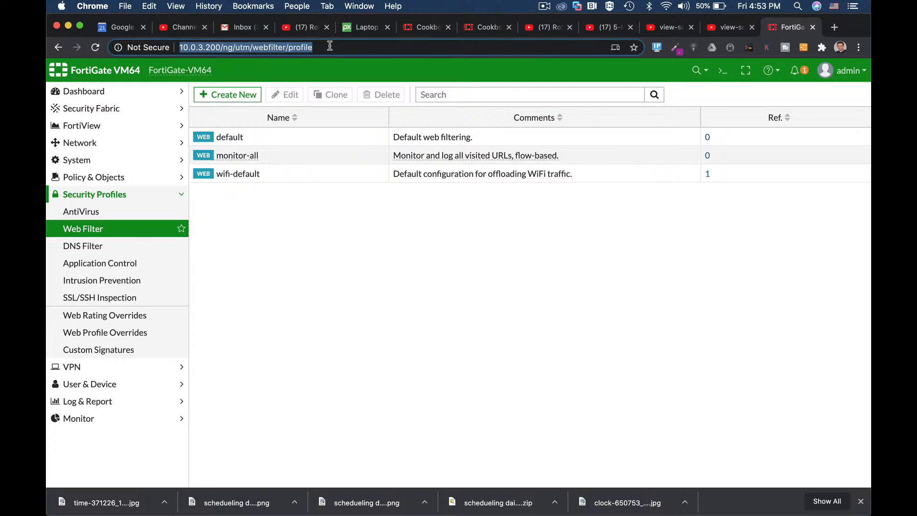
{"action": "key", "text": "Return"}
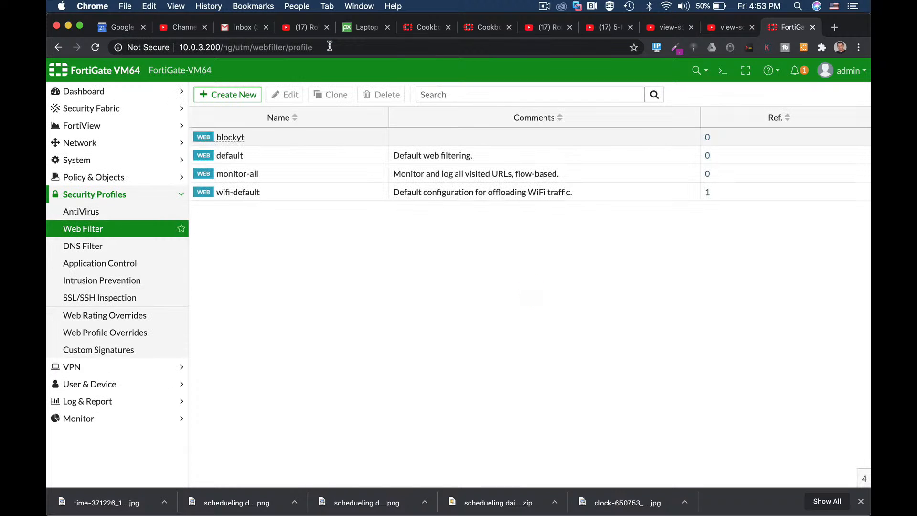
{"action": "mouse_move", "coordinate": [230, 143]}
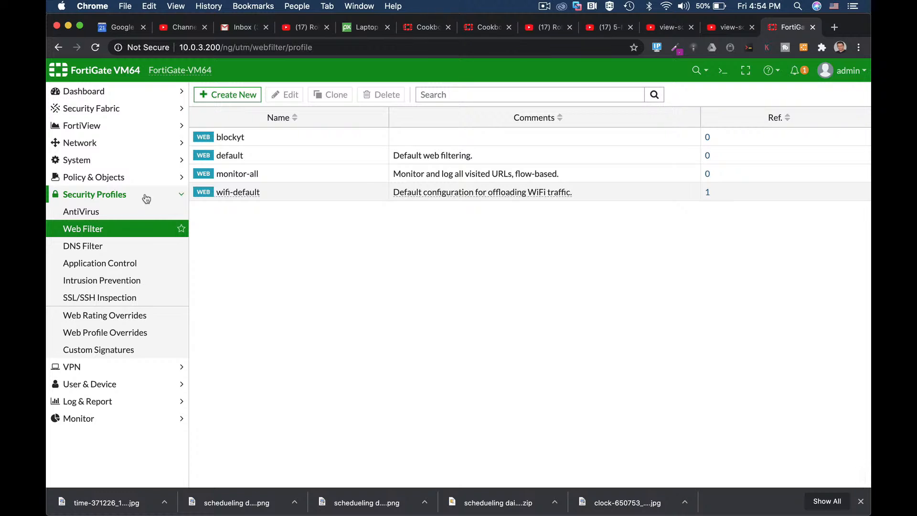
{"action": "left_click", "coordinate": [121, 178]}
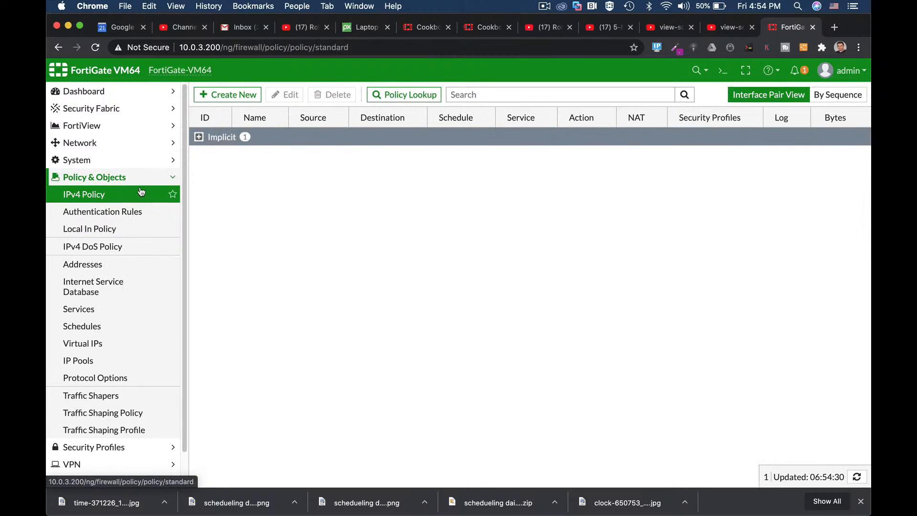
{"action": "left_click", "coordinate": [227, 94]}
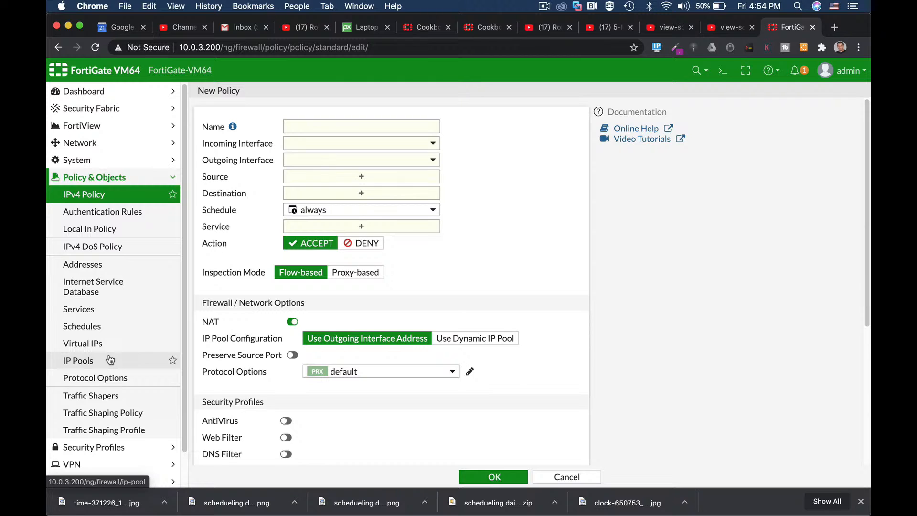
{"action": "scroll", "coordinate": [109, 363], "scroll_direction": "down", "scroll_amount": 2}
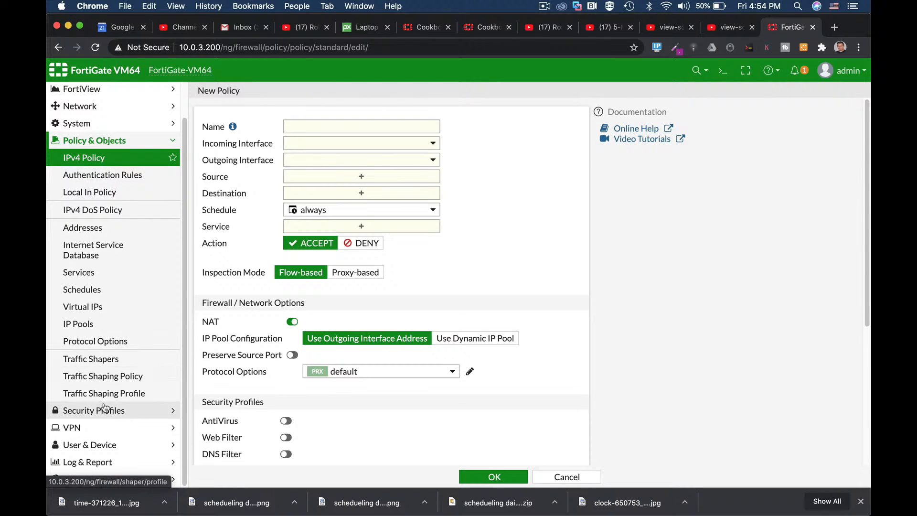
Step: Start a new Application Control sensor and name it monitor
{"action": "left_click", "coordinate": [105, 408]}
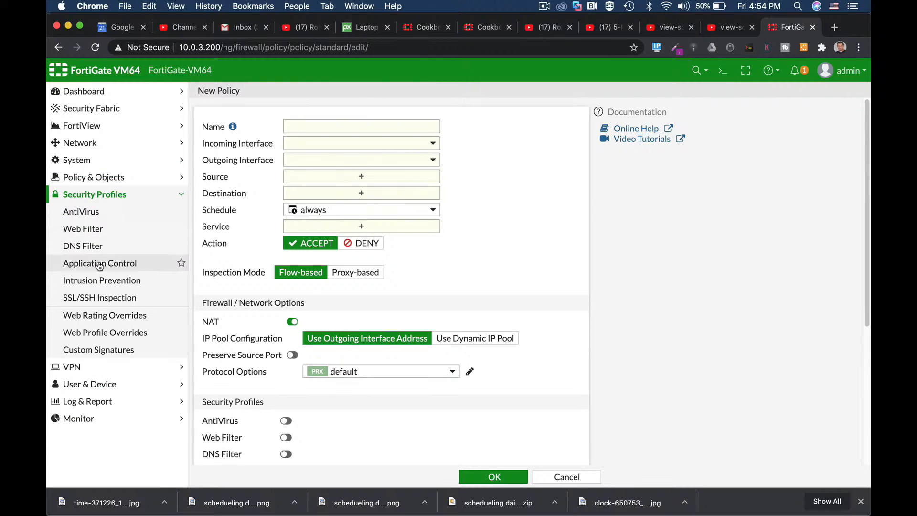
{"action": "left_click", "coordinate": [99, 263]}
{"action": "left_click", "coordinate": [224, 92]}
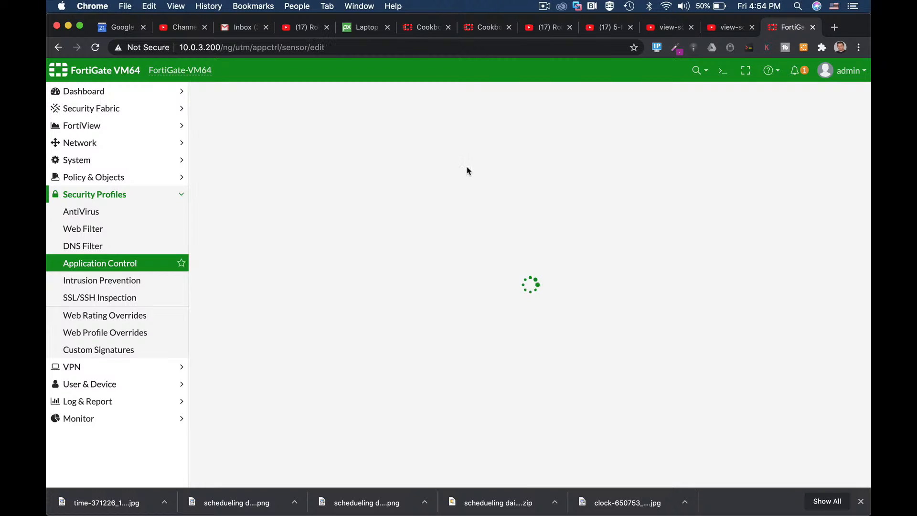
{"action": "left_click", "coordinate": [293, 166]}
{"action": "type", "text": "monitor YT"}
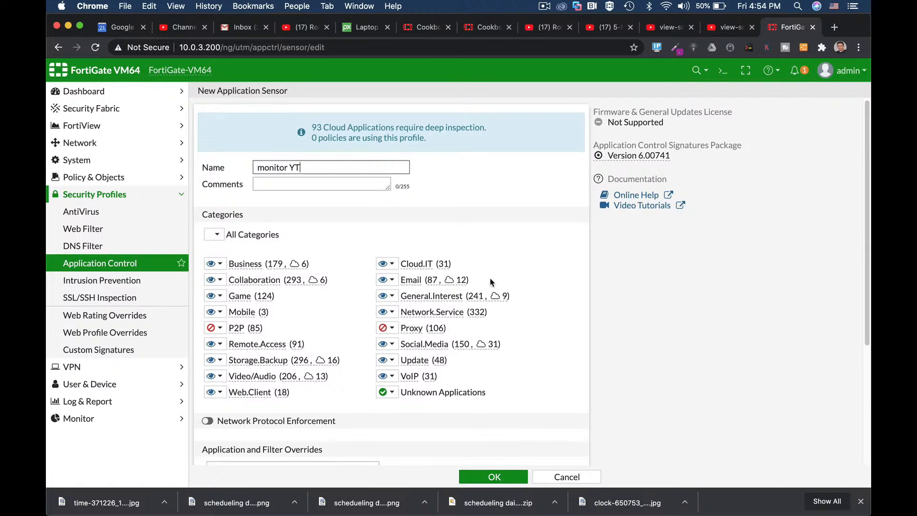
Step: Add an application override with the Block action for YouTube and YouTube_Channel.Access to the monitor sensor
{"action": "scroll", "coordinate": [491, 280], "scroll_direction": "down", "scroll_amount": 5}
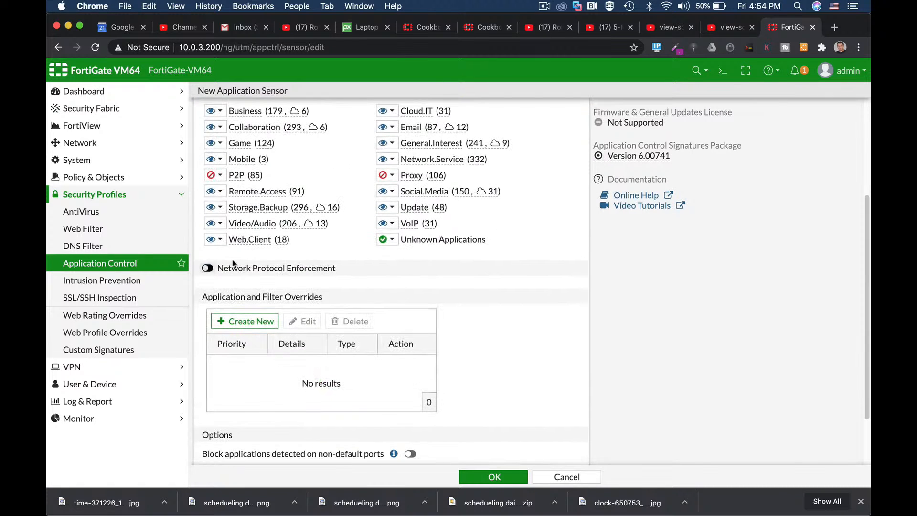
{"action": "left_click", "coordinate": [245, 322]}
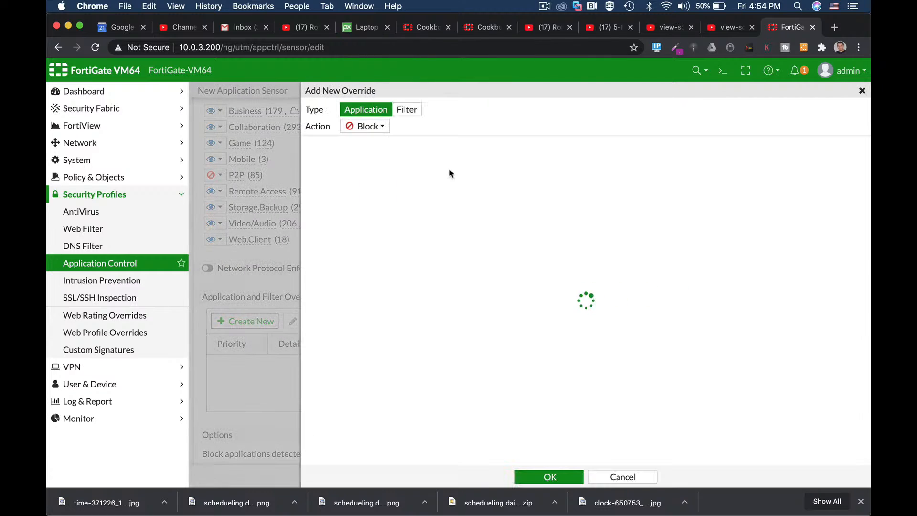
{"action": "left_click", "coordinate": [428, 145]}
{"action": "type", "text": "youtube"}
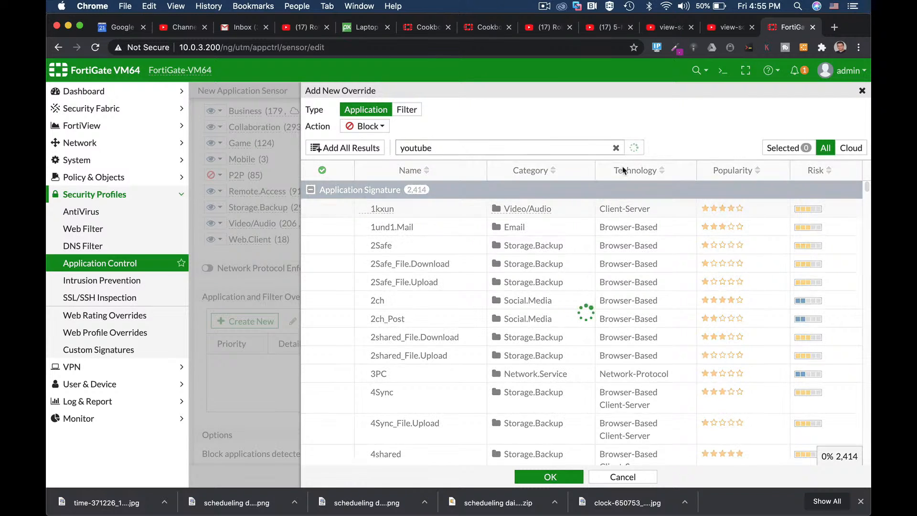
{"action": "left_click", "coordinate": [326, 208]}
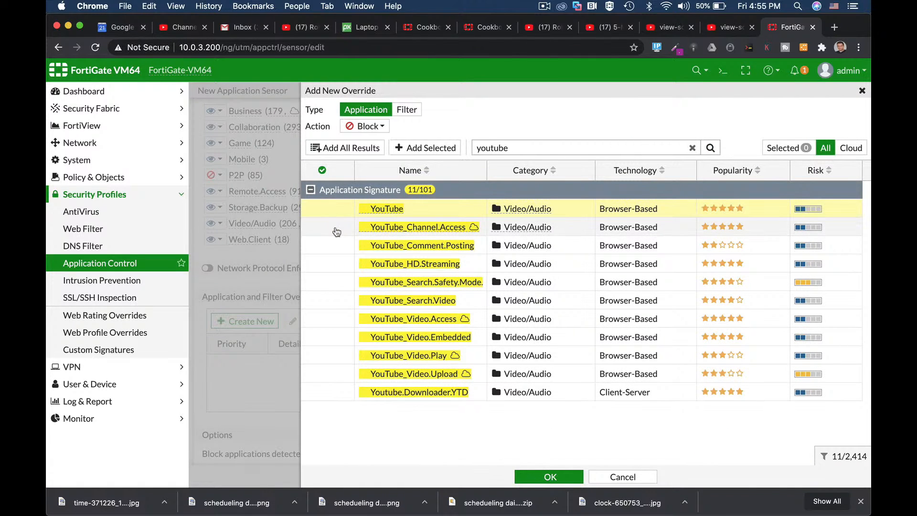
{"action": "left_click", "coordinate": [334, 231]}
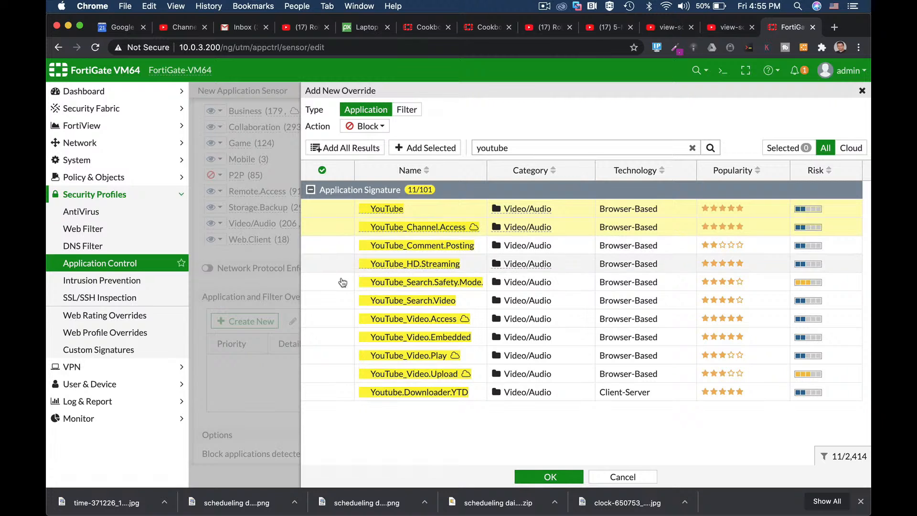
{"action": "left_click", "coordinate": [550, 477]}
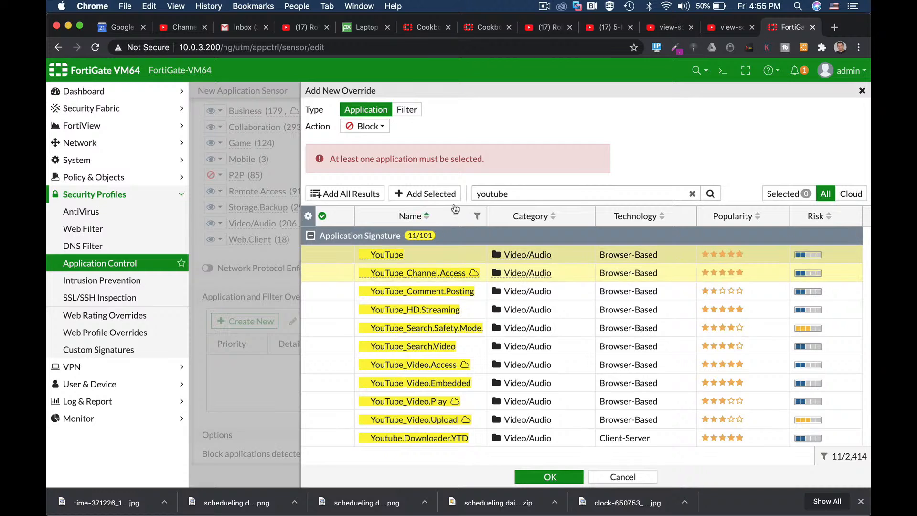
{"action": "left_click", "coordinate": [446, 193]}
{"action": "left_click", "coordinate": [563, 477]}
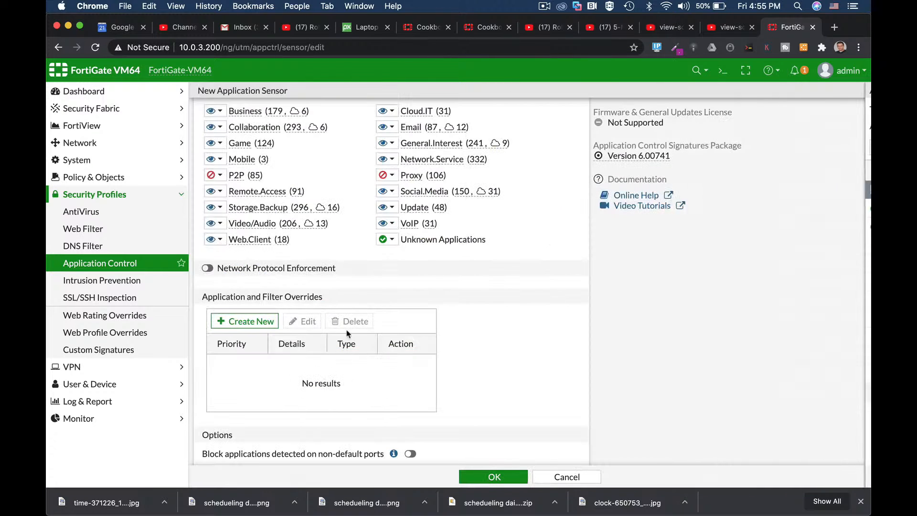
Step: Change the YouTube application override's action to Monitor and save the new application sensor
{"action": "left_click", "coordinate": [324, 364]}
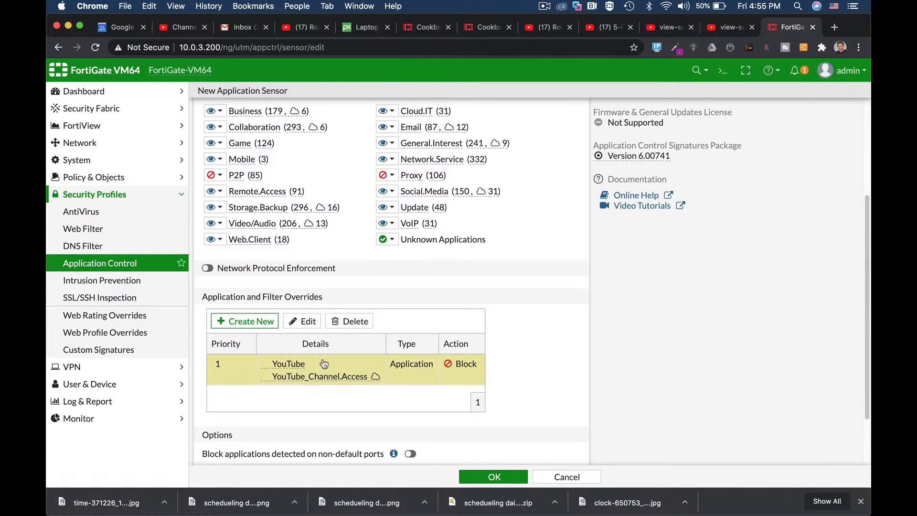
{"action": "left_click", "coordinate": [306, 321]}
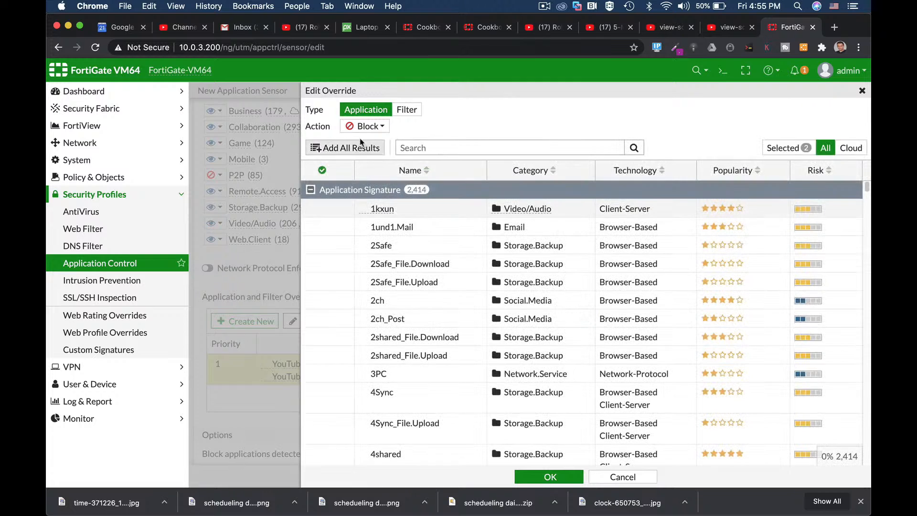
{"action": "left_click", "coordinate": [366, 130]}
{"action": "left_click", "coordinate": [370, 139]}
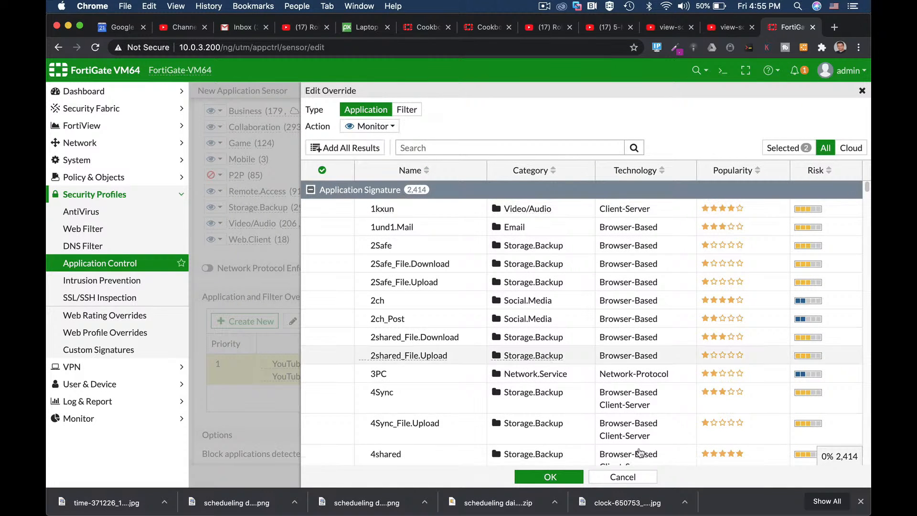
{"action": "left_click", "coordinate": [557, 482]}
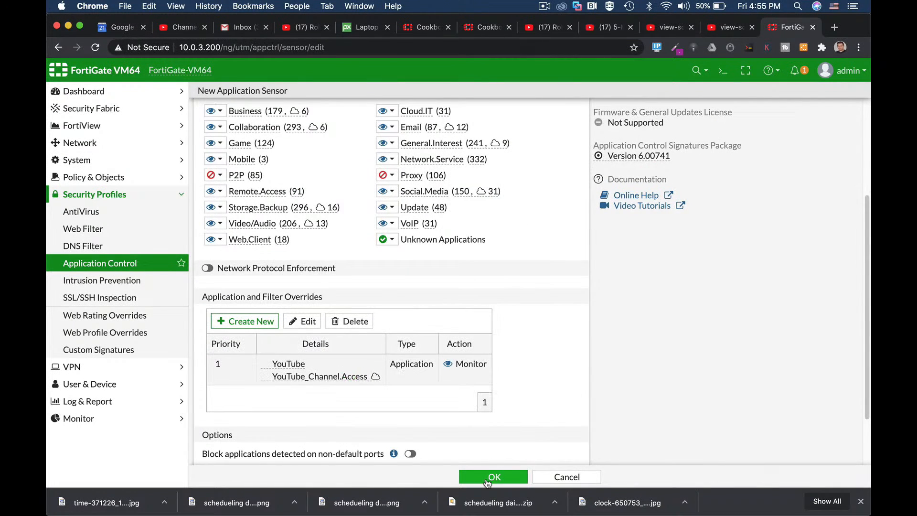
{"action": "left_click", "coordinate": [493, 477]}
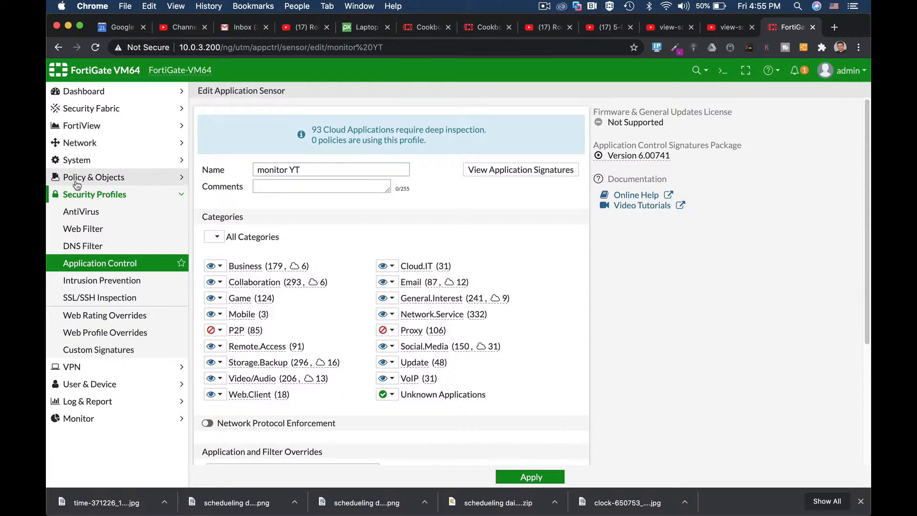
Step: Start a new IPv4 policy and set its inspection mode to Proxy-based
{"action": "left_click", "coordinate": [77, 182]}
{"action": "left_click", "coordinate": [80, 191]}
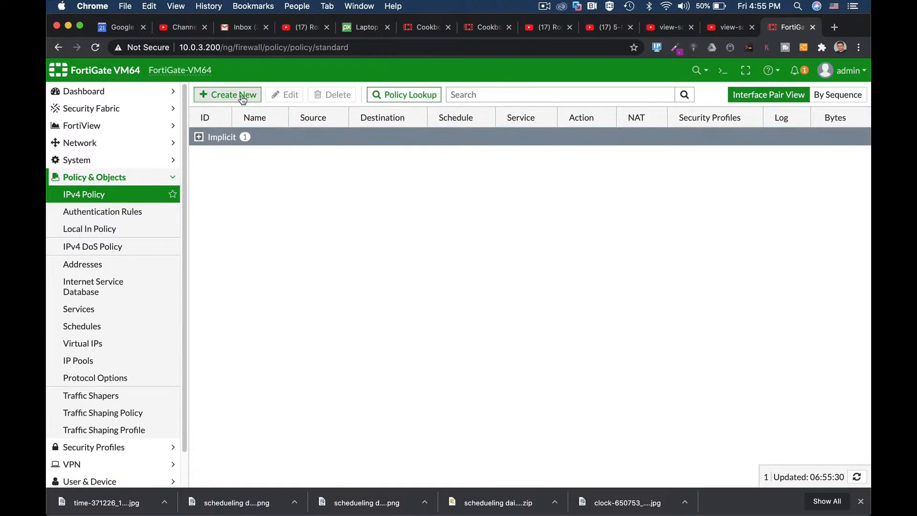
{"action": "left_click", "coordinate": [229, 94]}
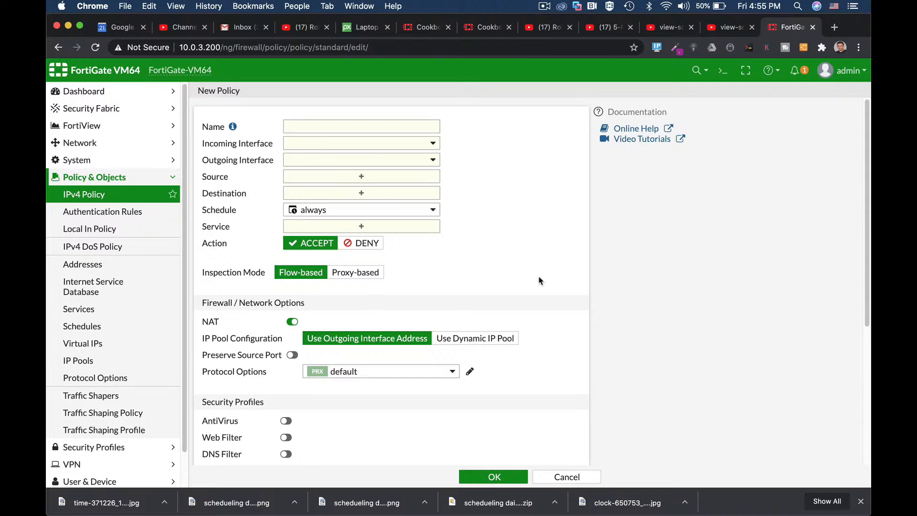
{"action": "scroll", "coordinate": [540, 281], "scroll_direction": "down", "scroll_amount": 3}
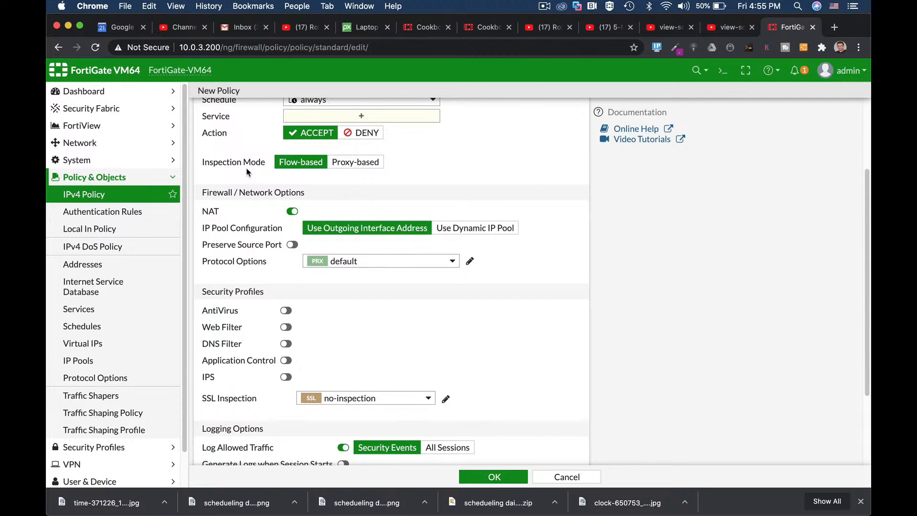
{"action": "left_click", "coordinate": [365, 163]}
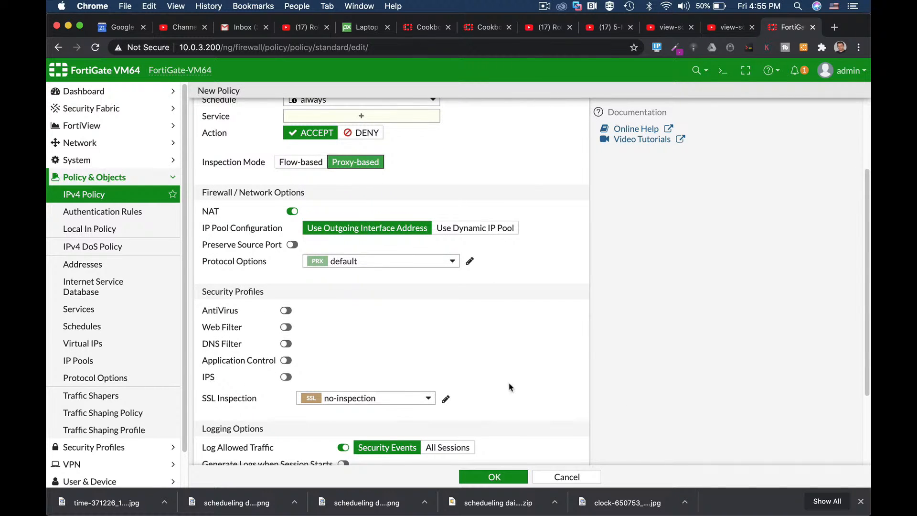
Step: Set the new policy's SSL inspection profile to deep-inspection
{"action": "scroll", "coordinate": [525, 395], "scroll_direction": "down", "scroll_amount": 1}
{"action": "left_click", "coordinate": [410, 382]}
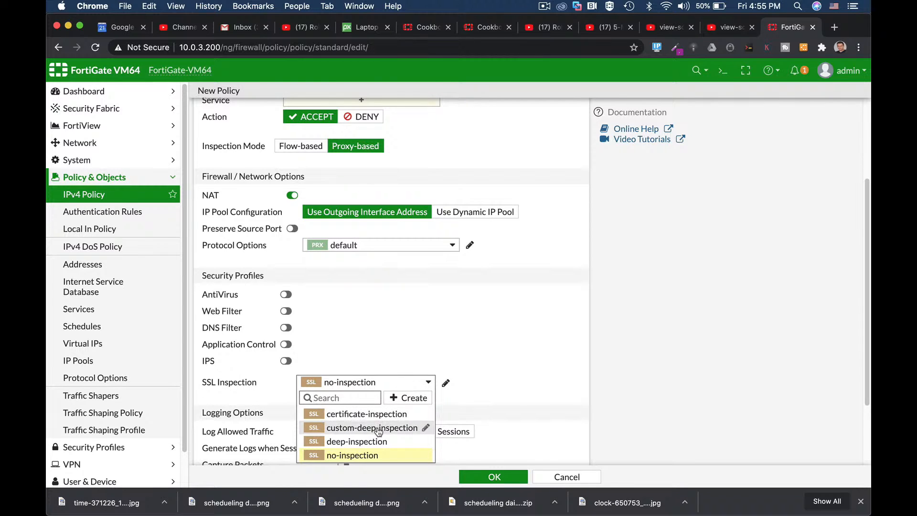
{"action": "left_click", "coordinate": [372, 441]}
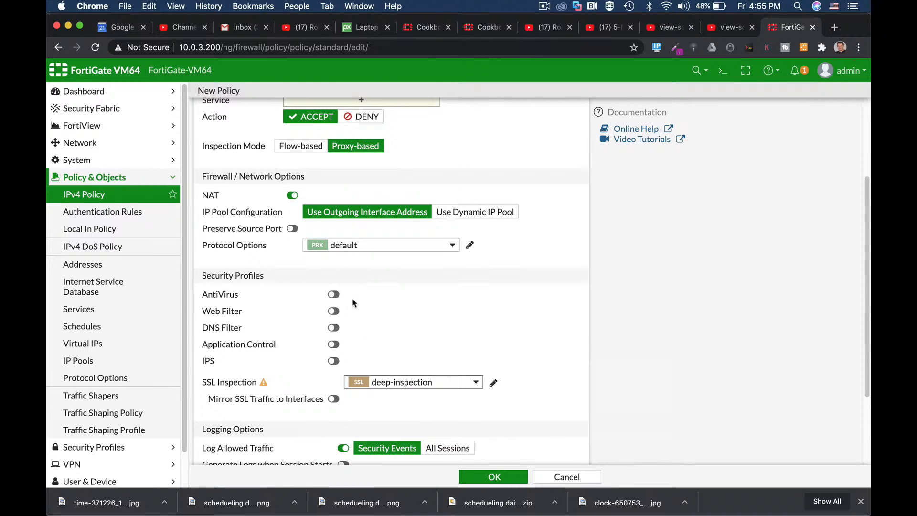
Step: Enable Web Filter with the blockyt profile and Application Control with the monitor YT sensor on the policy
{"action": "left_click", "coordinate": [333, 311]}
{"action": "left_click", "coordinate": [386, 312]}
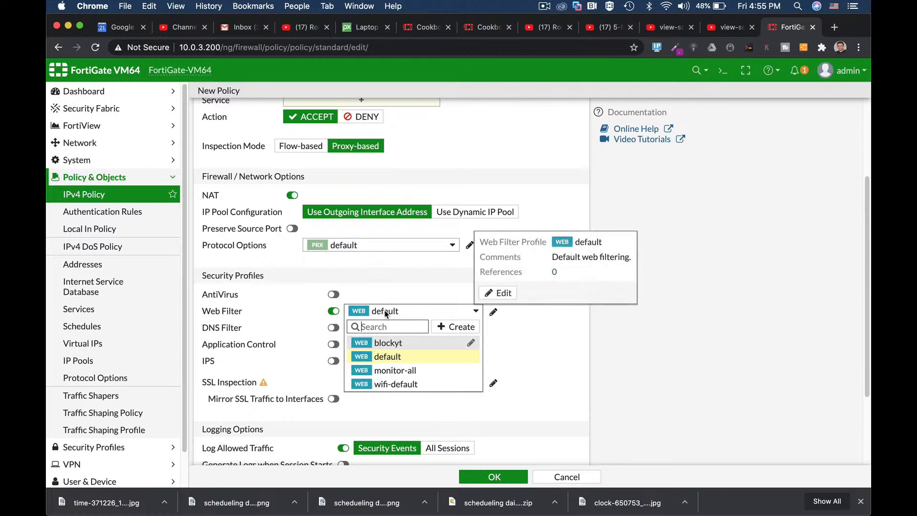
{"action": "left_click", "coordinate": [384, 345]}
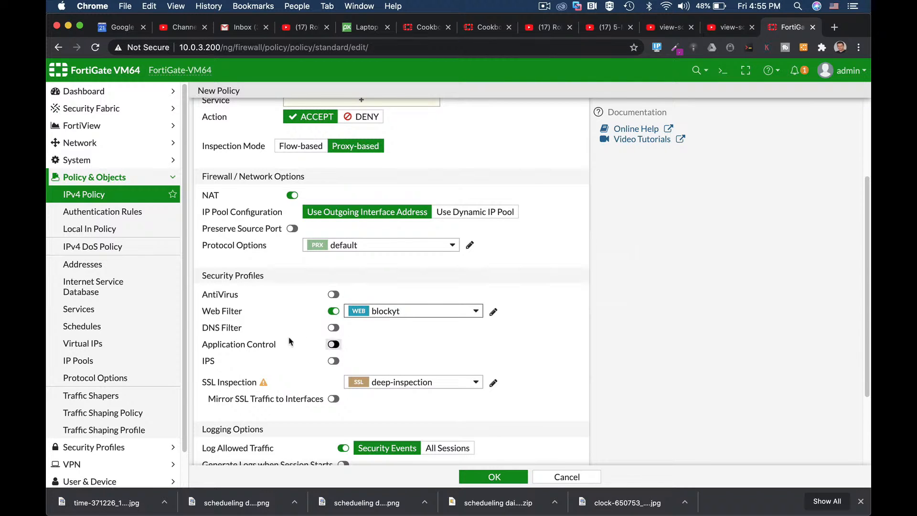
{"action": "left_click", "coordinate": [333, 345]}
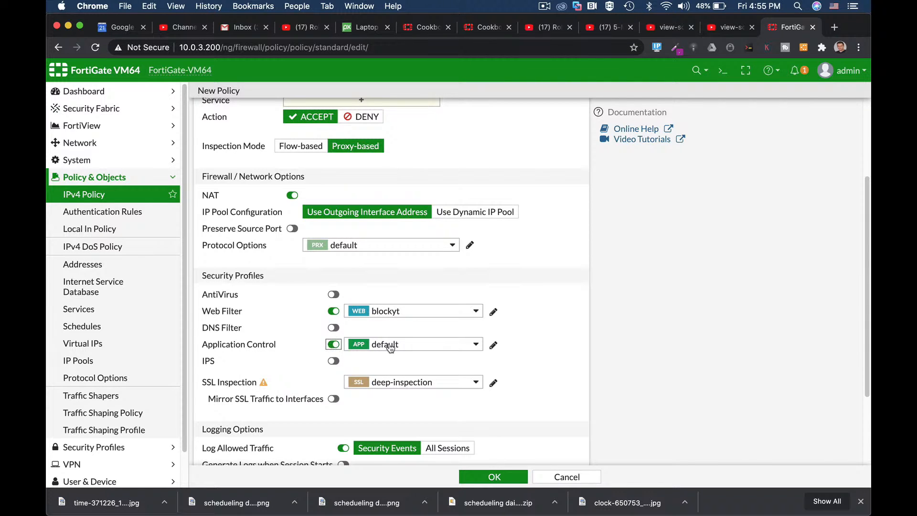
{"action": "left_click", "coordinate": [388, 344]}
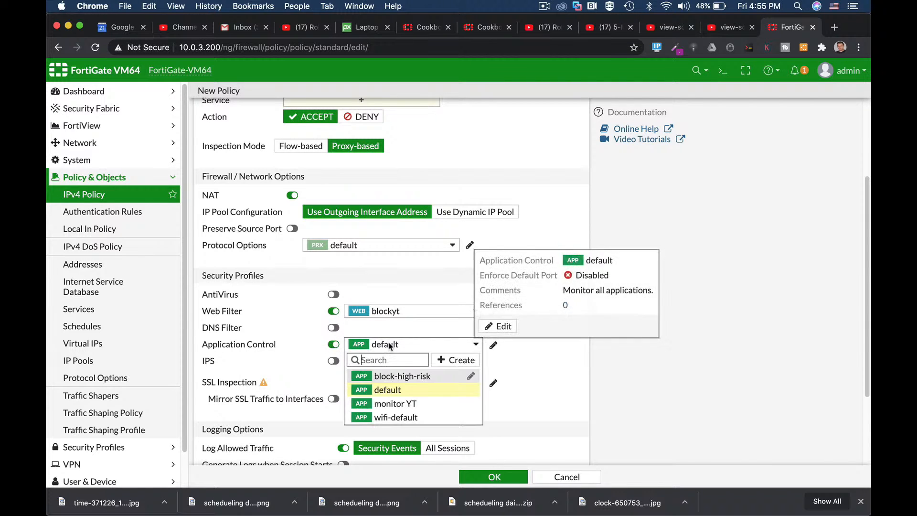
{"action": "left_click", "coordinate": [382, 404]}
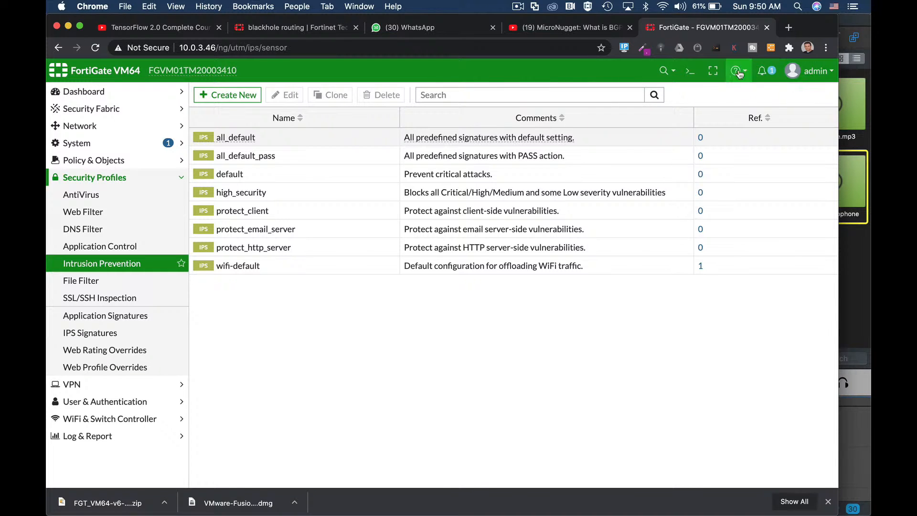
Step: Open the CLI console and create an IPS sensor named "high" under config ips sensor
{"action": "left_click", "coordinate": [689, 71]}
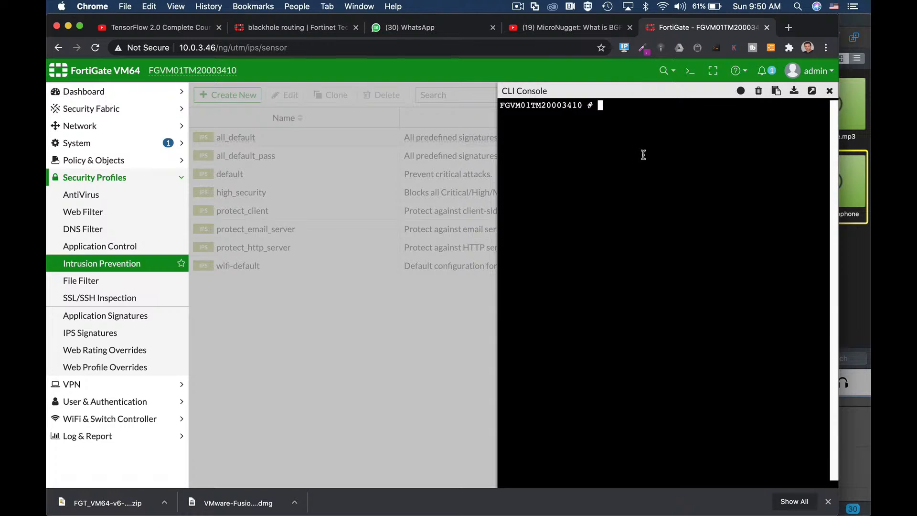
{"action": "type", "text": "config ips sensor"}
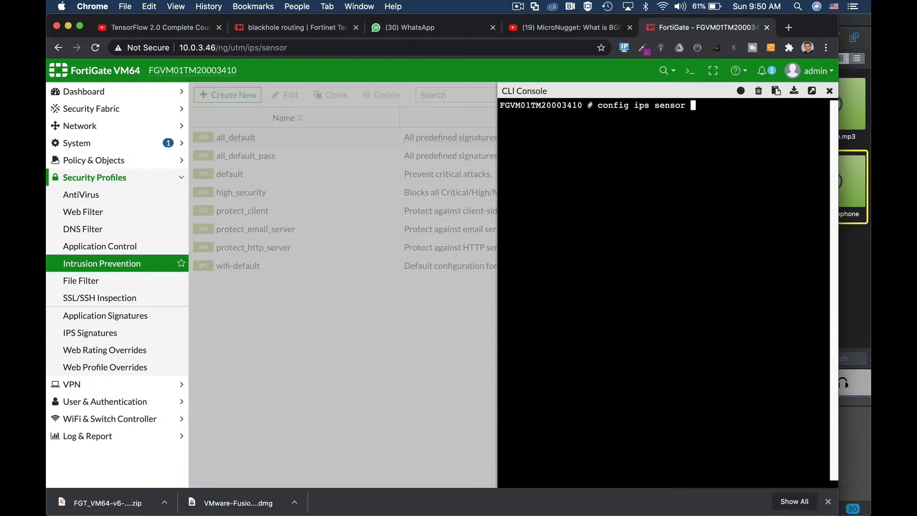
{"action": "key", "text": "Return"}
{"action": "type", "text": "edit \""}
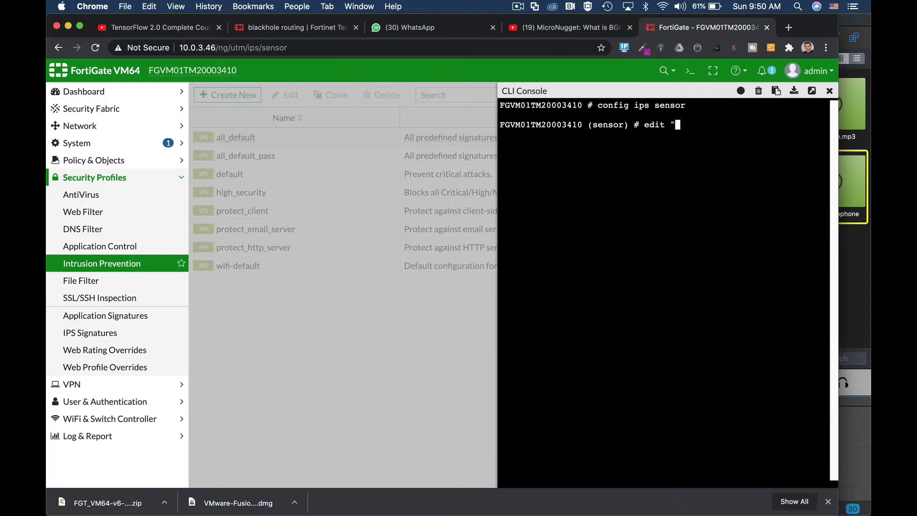
{"action": "type", "text": "high\""}
{"action": "key", "text": "Return"}
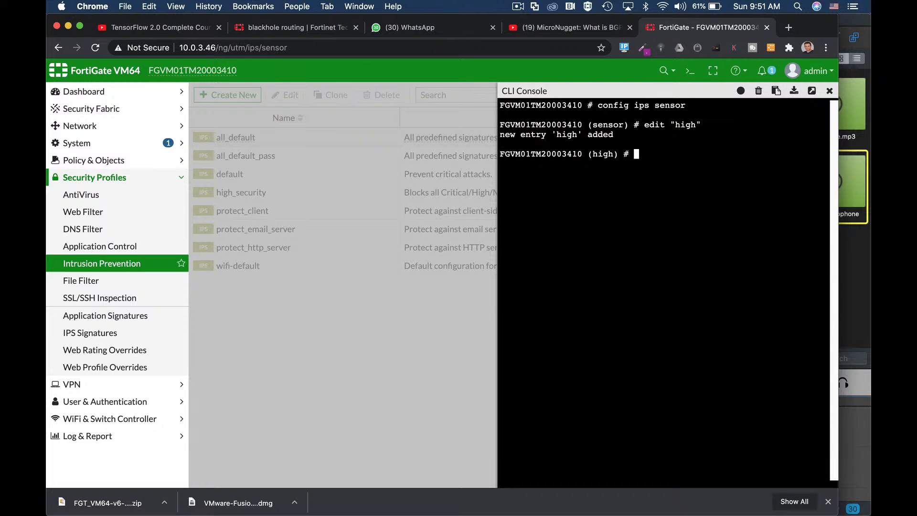
Step: Enter the high sensor's entries configuration and create entry 1
{"action": "type", "text": "config entries"}
{"action": "key", "text": "Return"}
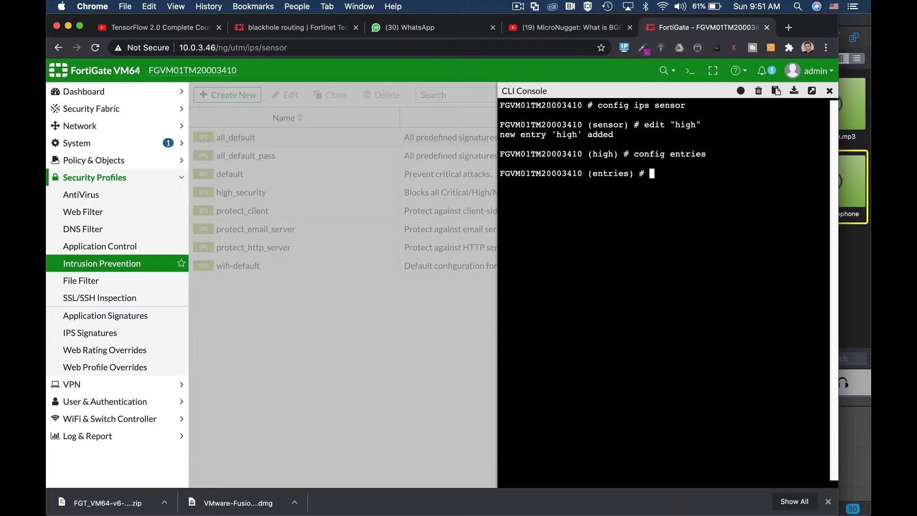
{"action": "type", "text": "edit 1"}
{"action": "key", "text": "Return"}
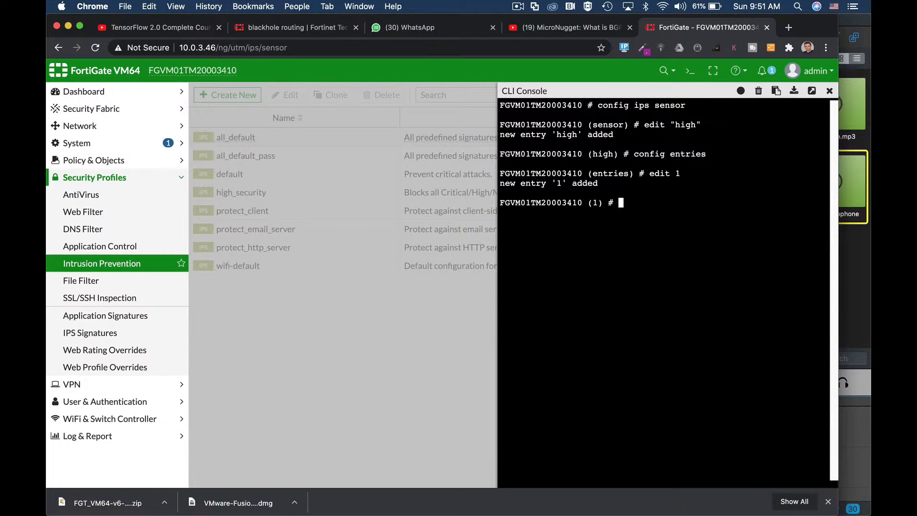
Step: Set entry 1's severity to high and save the entry with next
{"action": "type", "text": "set se"}
{"action": "key", "text": "Tab"}
{"action": "type", "text": "high"}
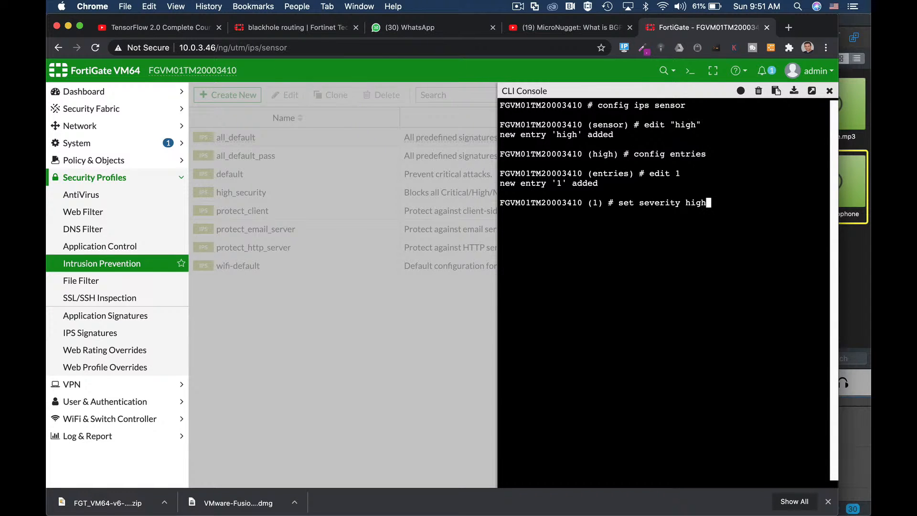
{"action": "key", "text": "Return"}
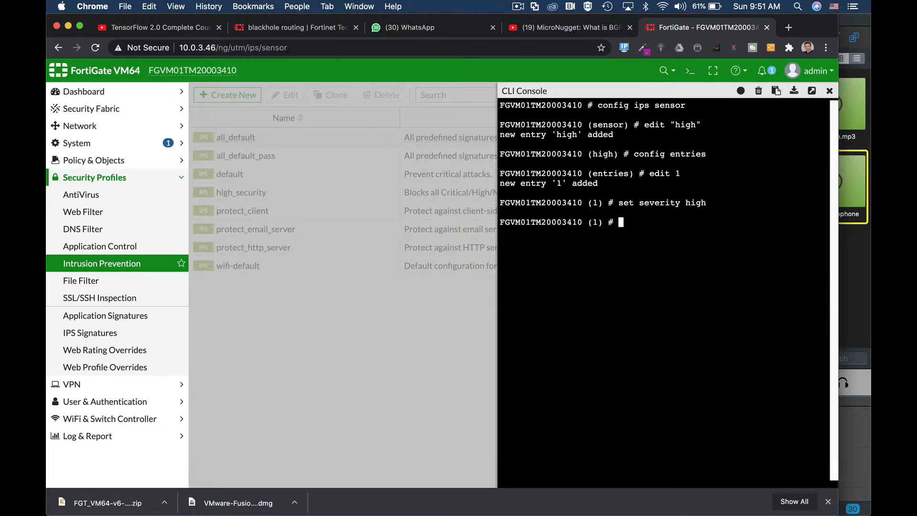
{"action": "type", "text": "next"}
{"action": "key", "text": "Return"}
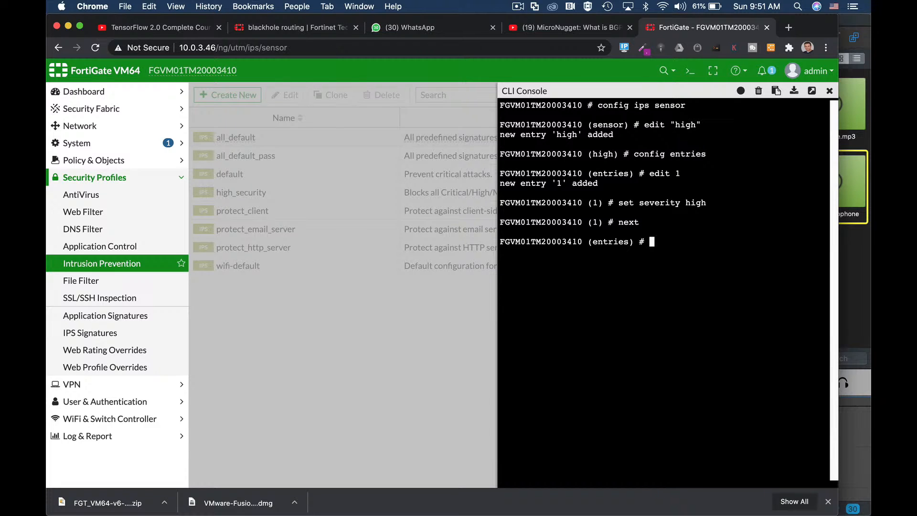
Step: Create entry 2 in the high sensor and set its status to enable
{"action": "type", "text": "edit 2"}
{"action": "key", "text": "Return"}
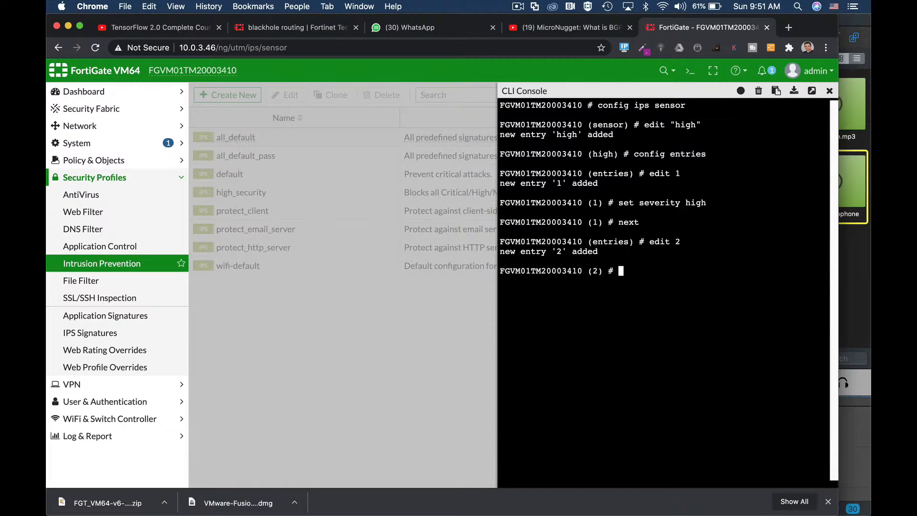
{"action": "type", "text": "set status enable"}
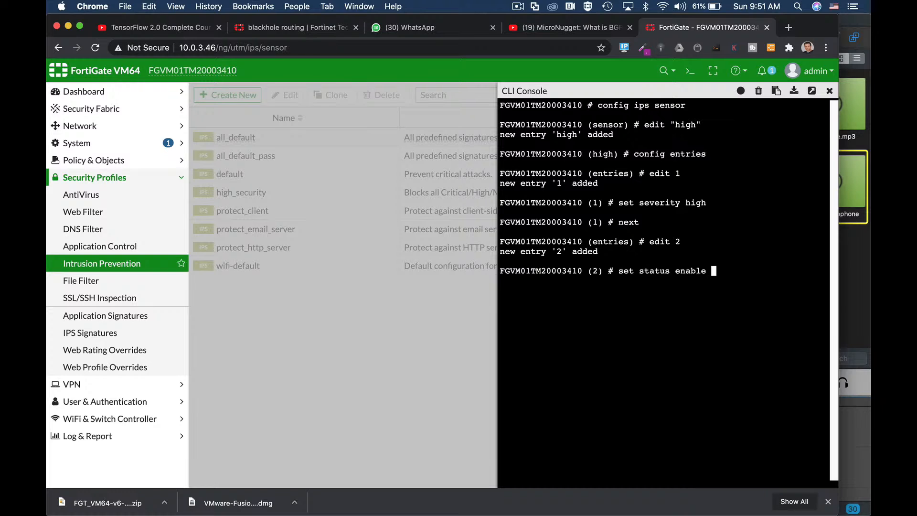
{"action": "key", "text": "Return"}
Step: Cycle through the action options for entry 2 and set the action to block
{"action": "type", "text": "set"}
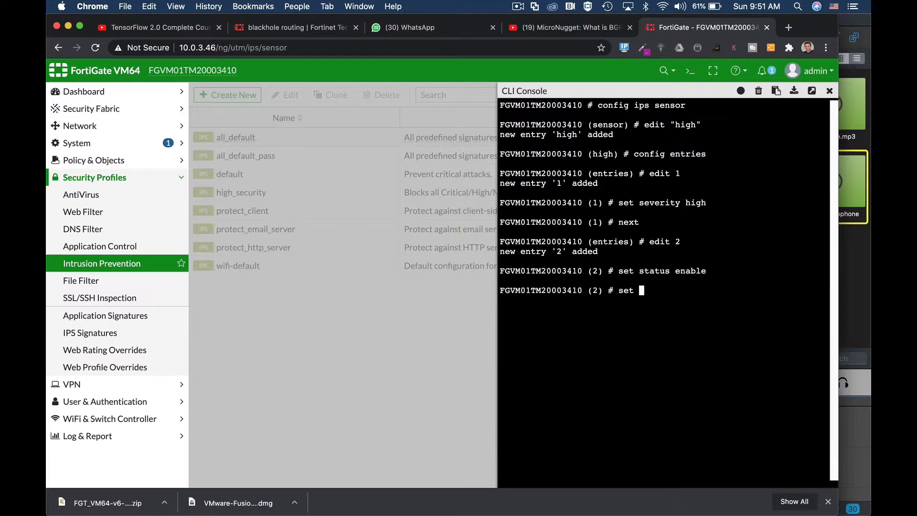
{"action": "type", "text": " action "}
{"action": "type", "text": "pass"}
{"action": "key", "text": "Tab"}
{"action": "key", "text": "Tab"}
{"action": "key", "text": "Tab"}
{"action": "key", "text": "Tab"}
{"action": "key", "text": "Tab"}
{"action": "key", "text": "Tab"}
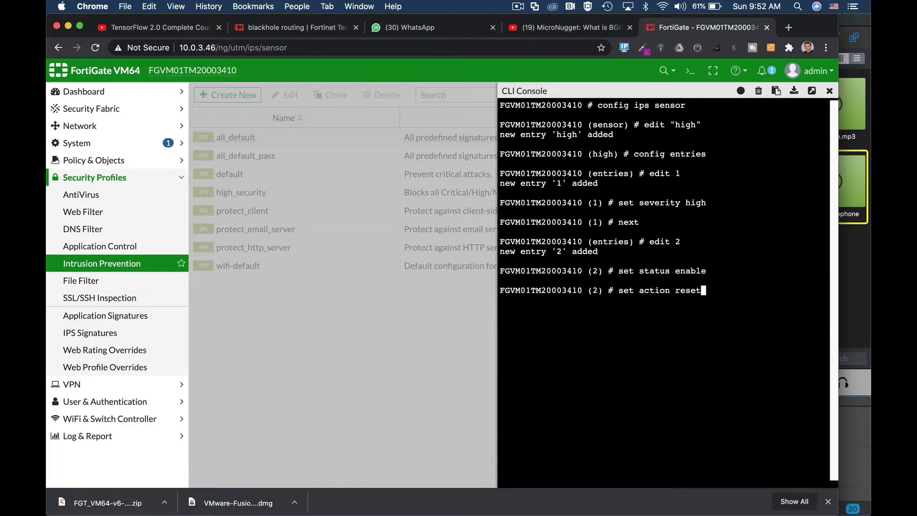
{"action": "key", "text": "Tab"}
{"action": "key", "text": "Tab"}
{"action": "key", "text": "Tab"}
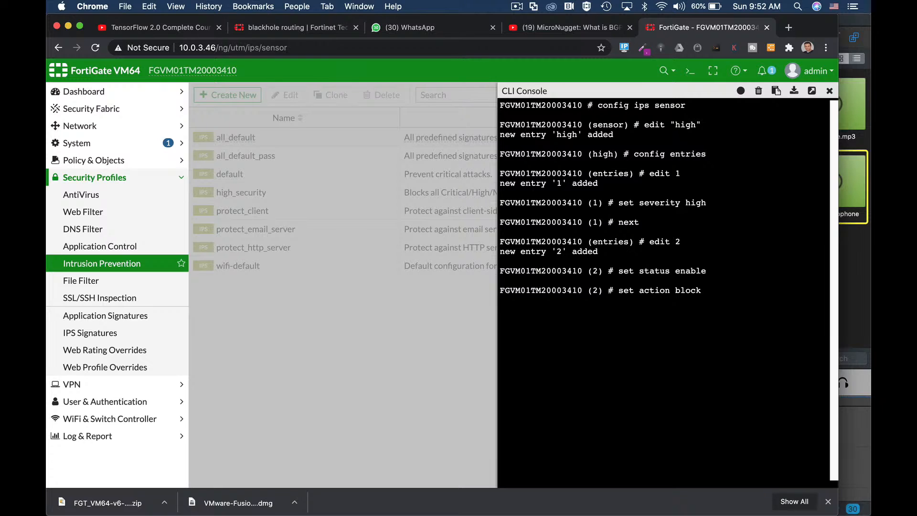
{"action": "key", "text": "Return"}
Step: Set entry 2's quarantine option to attacker
{"action": "type", "text": "set "}
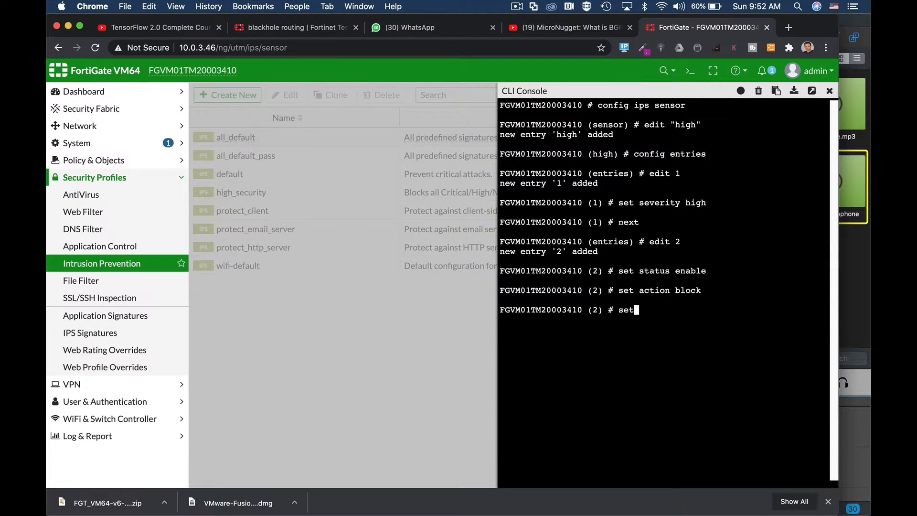
{"action": "type", "text": "quarantine"}
{"action": "type", "text": "attacker"}
{"action": "key", "text": "Return"}
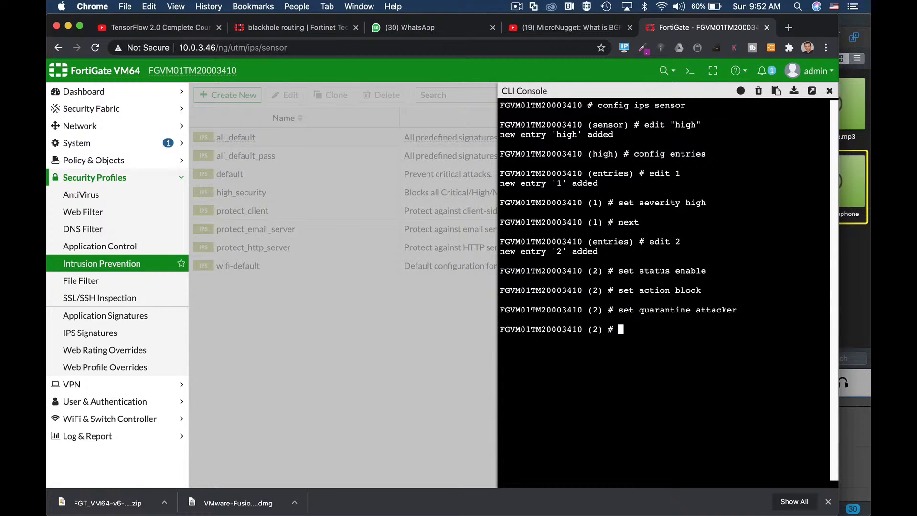
{"action": "type", "text": "set quarantine-e"}
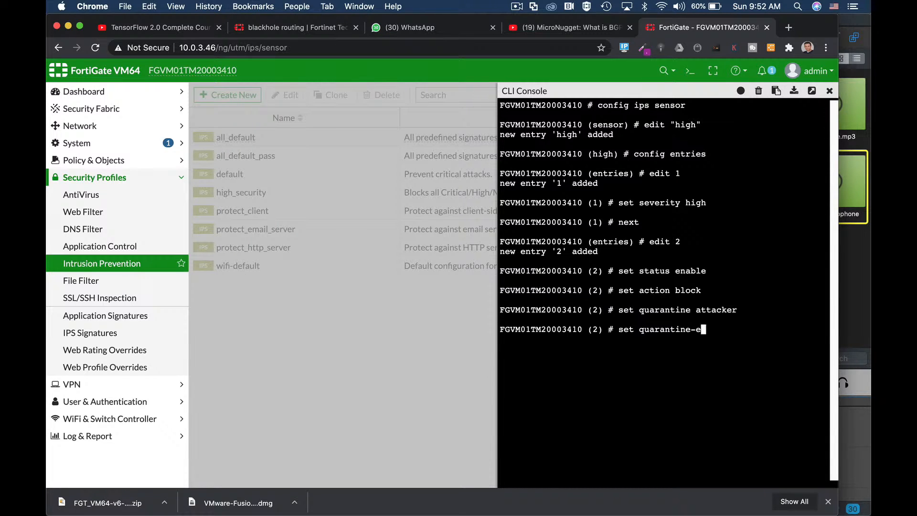
{"action": "key", "text": "Tab"}
{"action": "key", "text": "BackSpace"}
{"action": "key", "text": "BackSpace"}
{"action": "key", "text": "BackSpace"}
{"action": "key", "text": "BackSpace"}
{"action": "key", "text": "BackSpace"}
{"action": "key", "text": "BackSpace"}
{"action": "key", "text": "BackSpace"}
{"action": "key", "text": "BackSpace"}
{"action": "key", "text": "BackSpace"}
{"action": "key", "text": "BackSpace"}
{"action": "key", "text": "BackSpace"}
{"action": "key", "text": "BackSpace"}
{"action": "key", "text": "BackSpace"}
{"action": "key", "text": "BackSpace"}
{"action": "key", "text": "BackSpace"}
{"action": "key", "text": "BackSpace"}
{"action": "key", "text": "BackSpace"}
{"action": "key", "text": "BackSpace"}
{"action": "key", "text": "BackSpace"}
{"action": "key", "text": "BackSpace"}
{"action": "key", "text": "BackSpace"}
{"action": "key", "text": "BackSpace"}
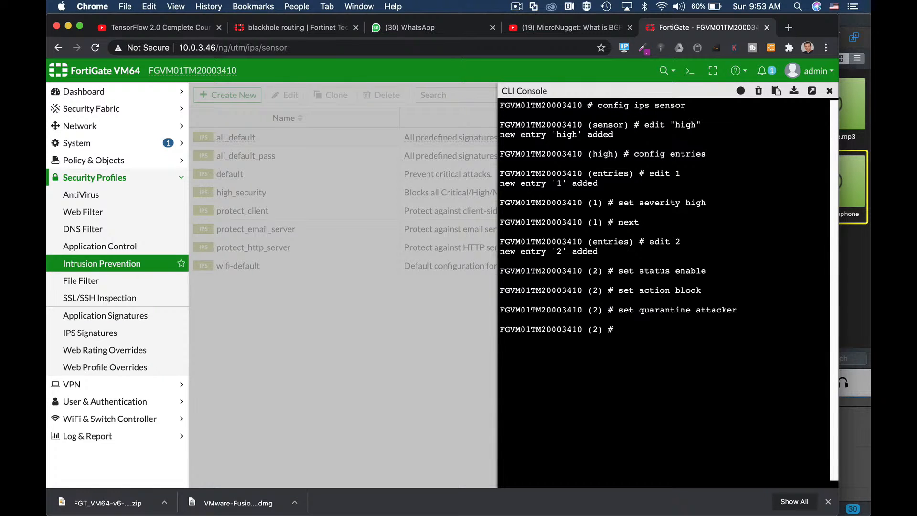
Step: Save entry 2 with next and end the high IPS sensor configuration in the CLI
{"action": "type", "text": "next"}
{"action": "key", "text": "Return"}
{"action": "type", "text": "end"}
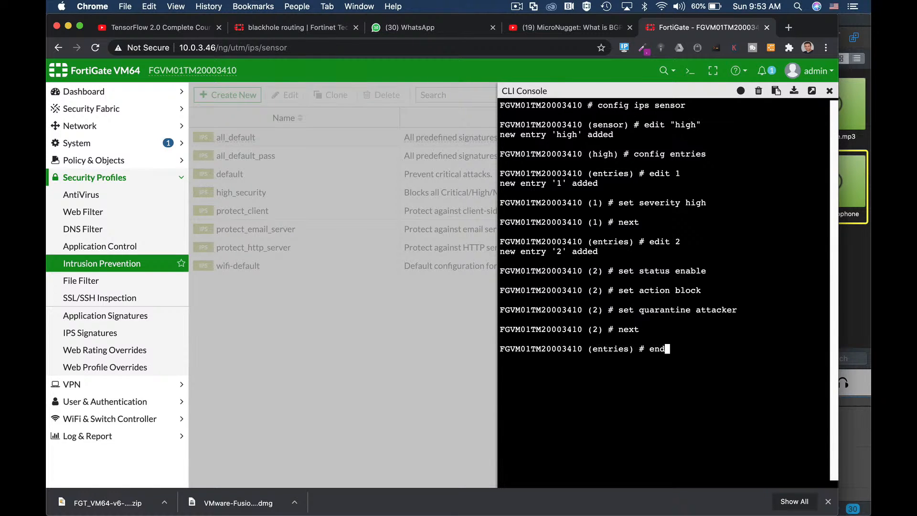
{"action": "key", "text": "Return"}
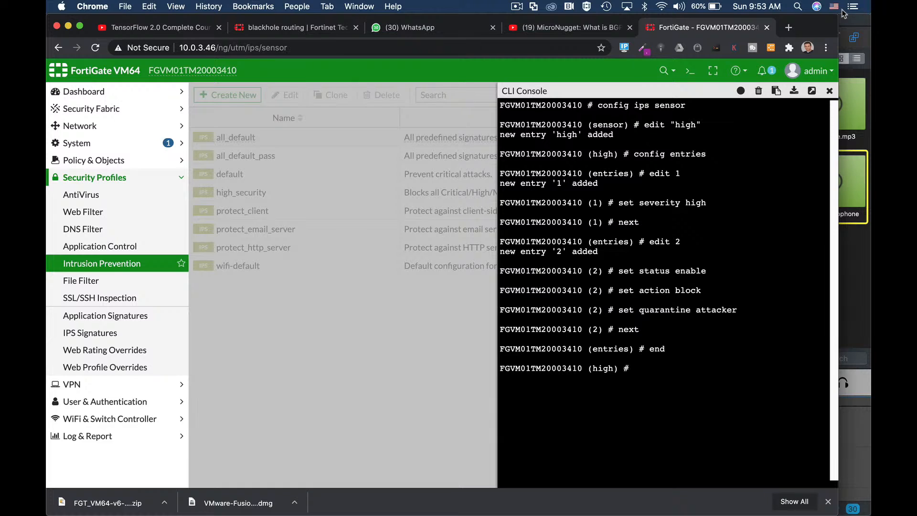
{"action": "type", "text": "end"}
{"action": "key", "text": "Return"}
{"action": "key", "text": "Return"}
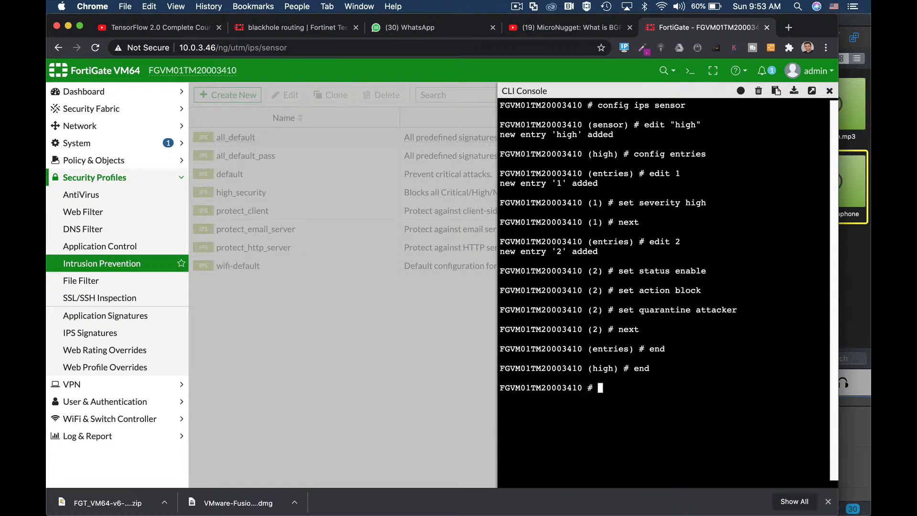
Step: Close the CLI console, reload the Intrusion Prevention page and open the high sensor for editing
{"action": "left_click", "coordinate": [829, 90]}
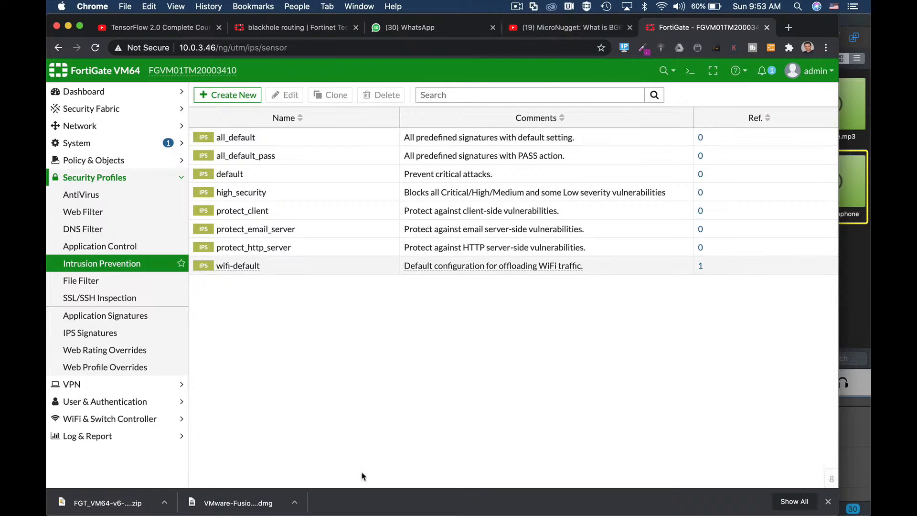
{"action": "left_click", "coordinate": [297, 47]}
{"action": "key", "text": "Return"}
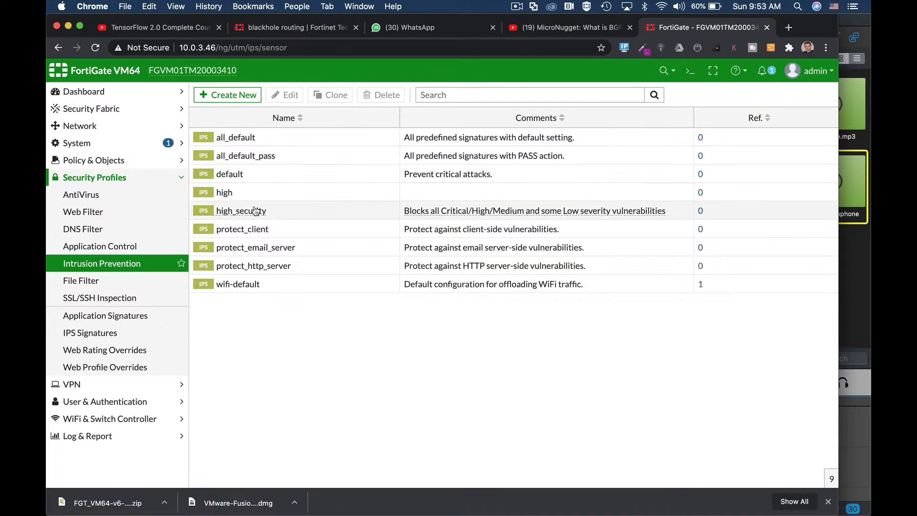
{"action": "left_click", "coordinate": [231, 192]}
{"action": "left_click", "coordinate": [286, 95]}
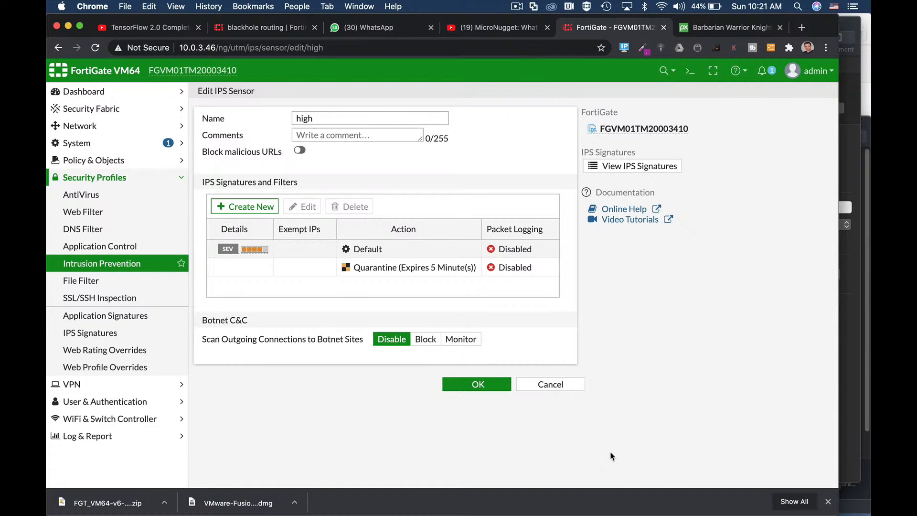
{"action": "left_click", "coordinate": [516, 8]}
{"action": "left_click", "coordinate": [527, 5]}
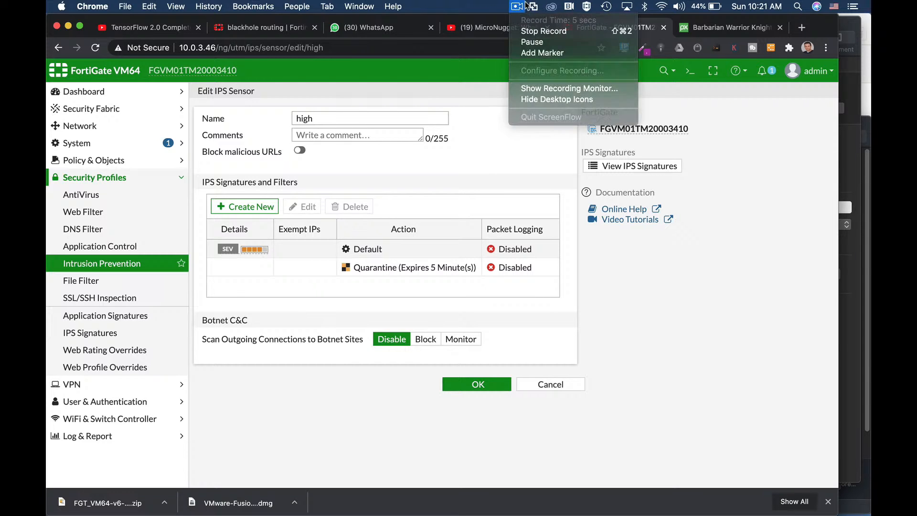
Step: Open the CLI console, enter config ips sensor and edit the "high" sensor
{"action": "left_click", "coordinate": [685, 71]}
{"action": "type", "text": "config ip"}
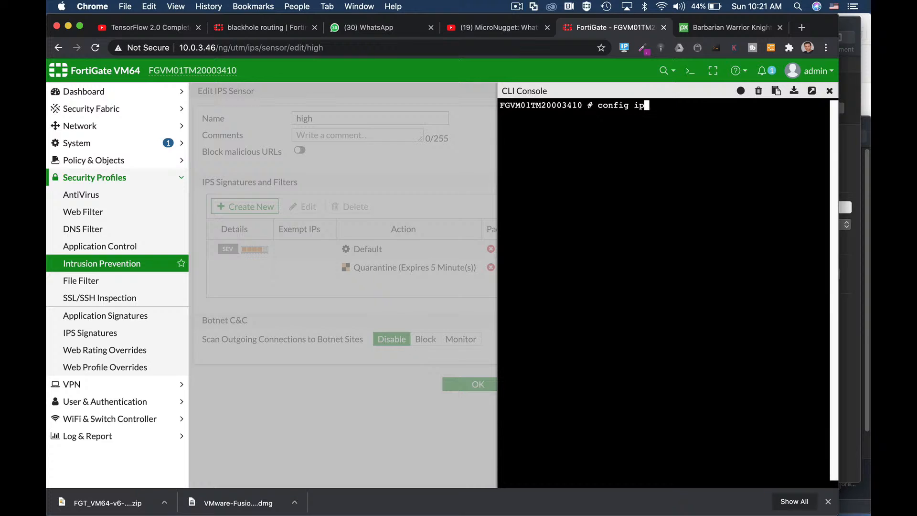
{"action": "type", "text": "s en"}
{"action": "key", "text": "BackSpace"}
{"action": "key", "text": "BackSpace"}
{"action": "type", "text": "sensor"}
{"action": "key", "text": "Return"}
{"action": "type", "text": "edit \"high\""}
{"action": "key", "text": "Return"}
Step: Set the high sensor's comment to "block with no tcp reset", end the configuration and return to the Intrusion Prevention page
{"action": "type", "text": "set "}
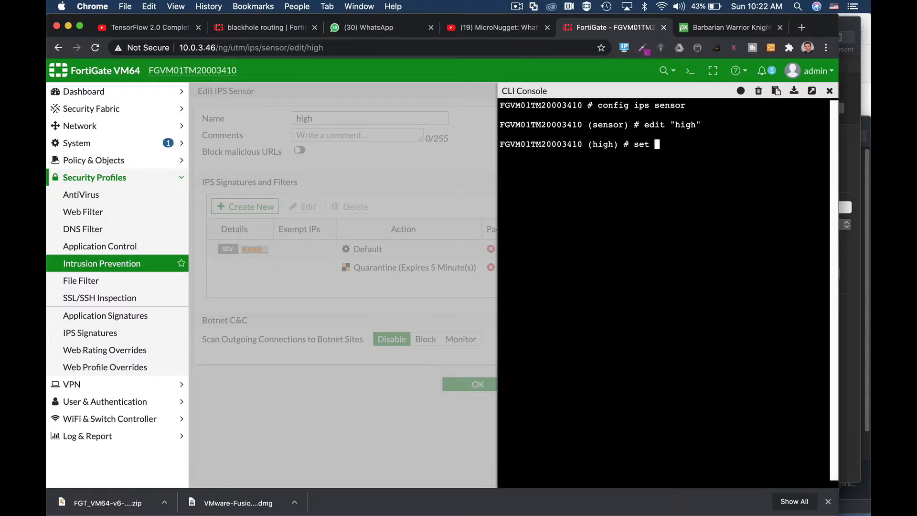
{"action": "type", "text": "comment \"block with"}
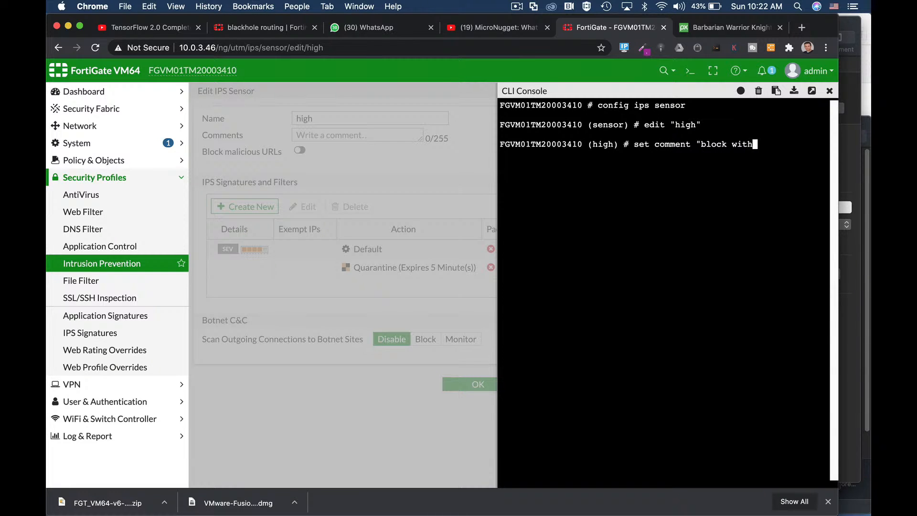
{"action": "type", "text": " no tcp reset\""}
{"action": "key", "text": "Return"}
{"action": "key", "text": "Return"}
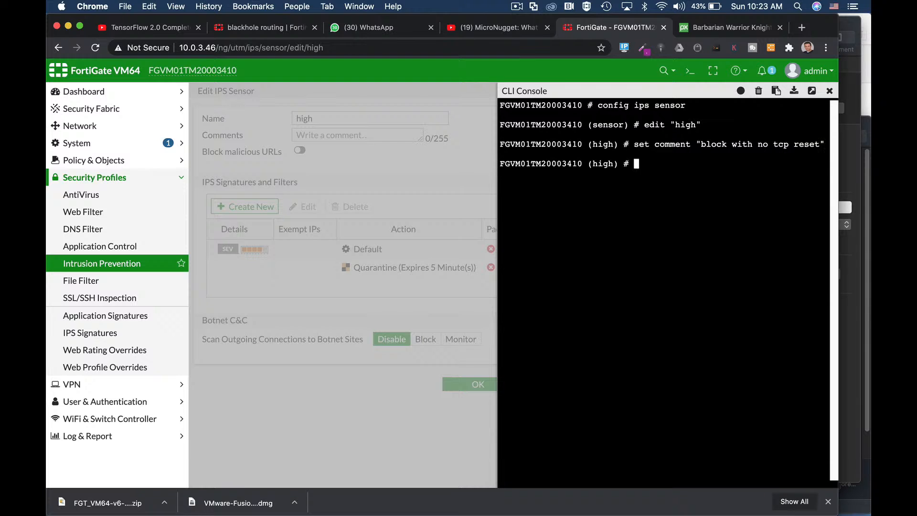
{"action": "type", "text": "end"}
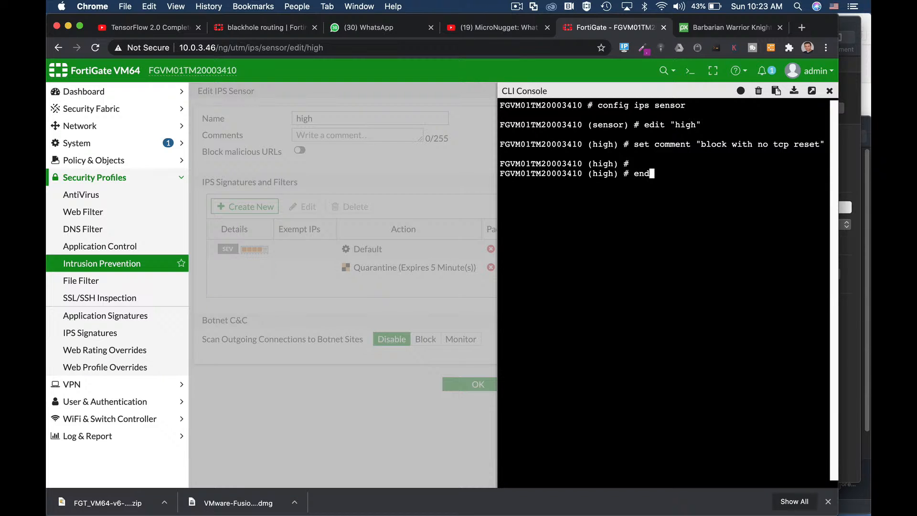
{"action": "key", "text": "Return"}
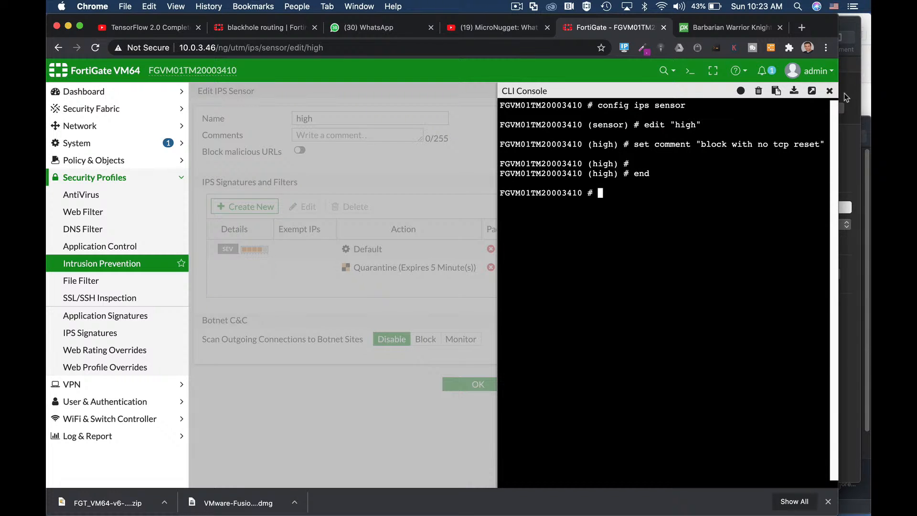
{"action": "left_click", "coordinate": [829, 90]}
{"action": "left_click", "coordinate": [115, 265]}
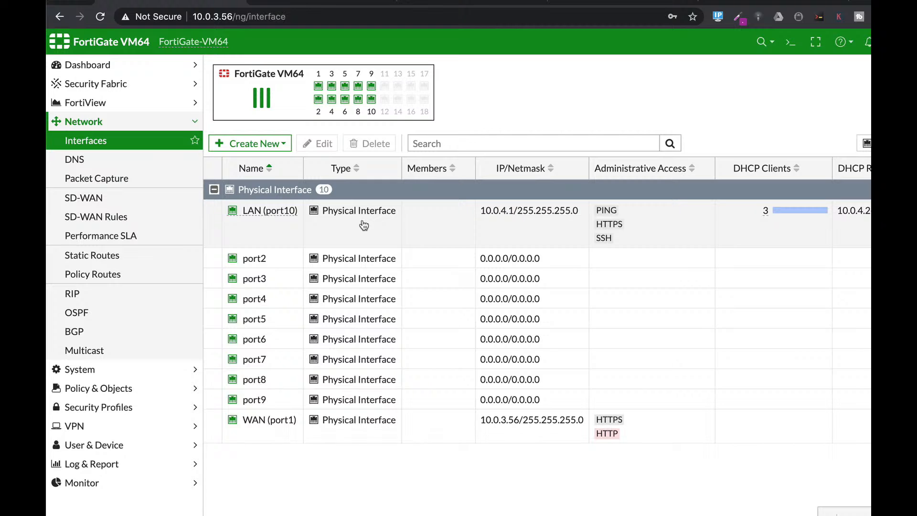
{"action": "left_click", "coordinate": [356, 224]}
{"action": "left_click", "coordinate": [321, 144]}
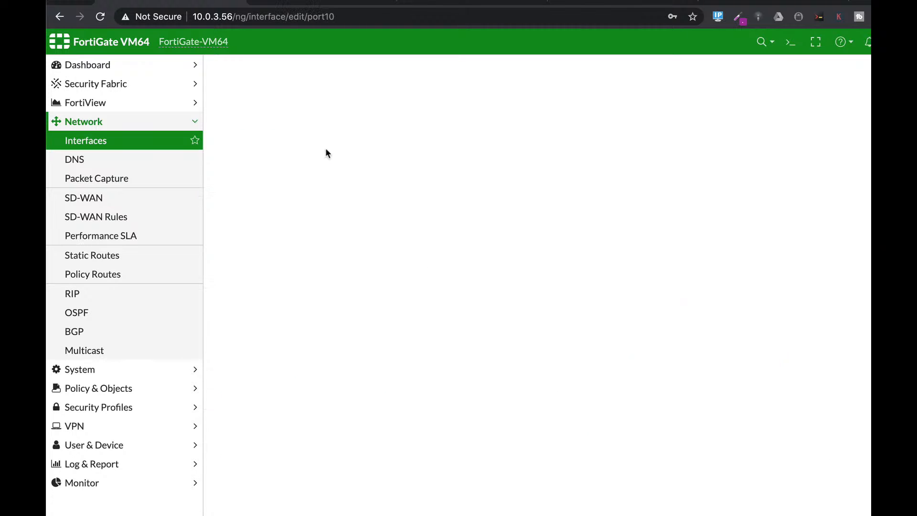
{"action": "scroll", "coordinate": [486, 382], "scroll_direction": "down", "scroll_amount": 5}
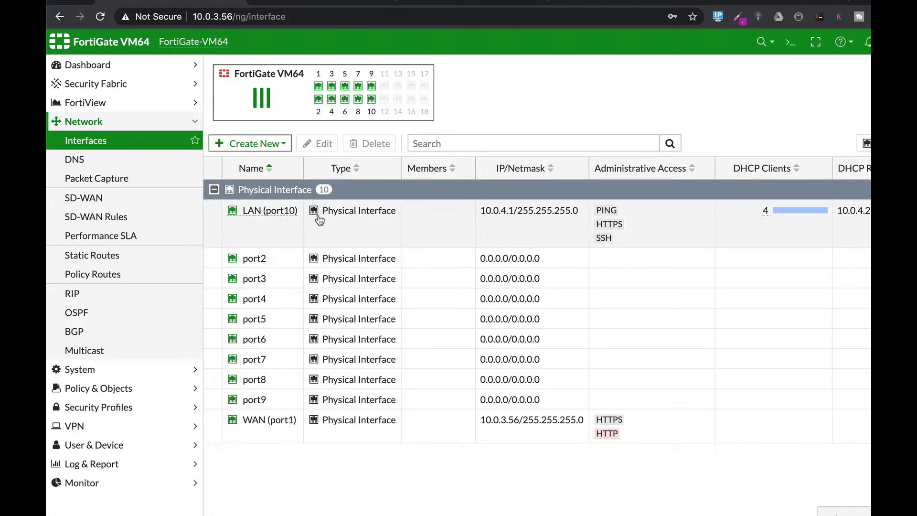
Step: Edit the LAN (port10) interface and enable its security mode as Captive Portal
{"action": "left_click", "coordinate": [358, 226]}
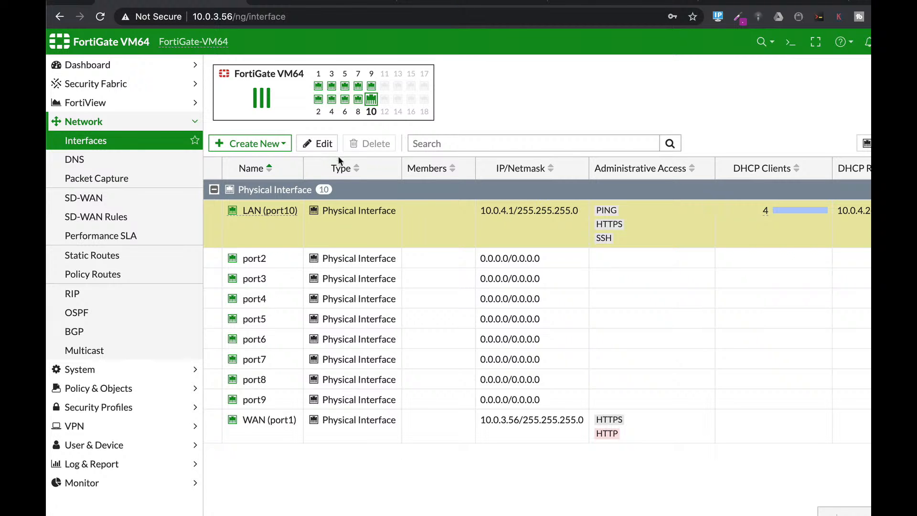
{"action": "left_click", "coordinate": [317, 150]}
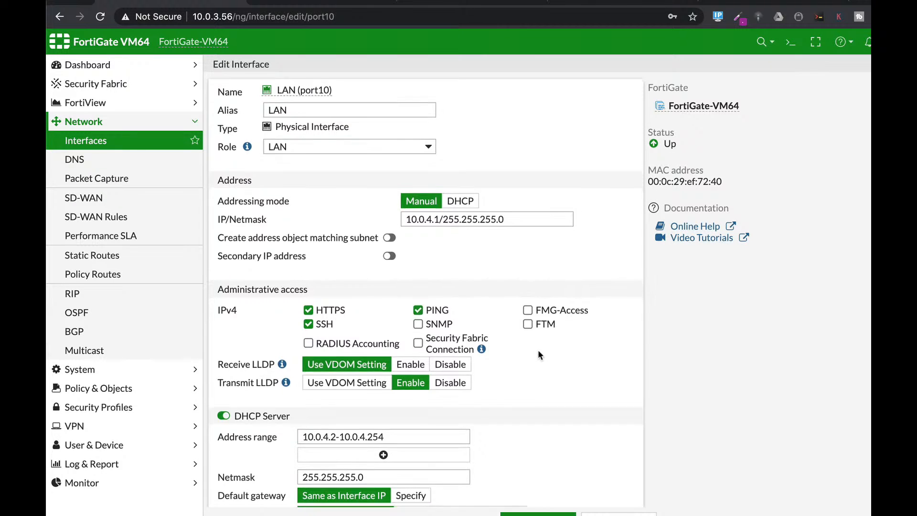
{"action": "scroll", "coordinate": [537, 350], "scroll_direction": "down", "scroll_amount": 5}
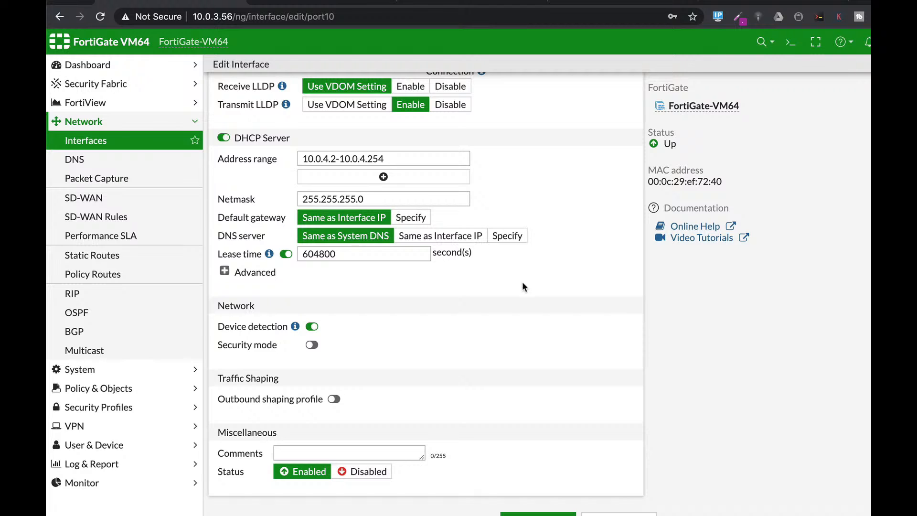
{"action": "left_click", "coordinate": [311, 344]}
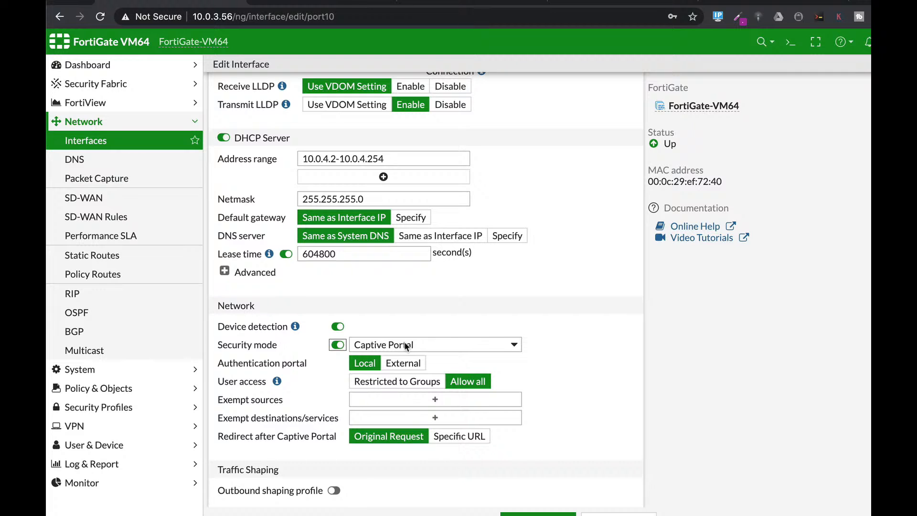
Step: Restrict the captive portal's user access to the Guest-group user group and save the interface
{"action": "left_click", "coordinate": [404, 397]}
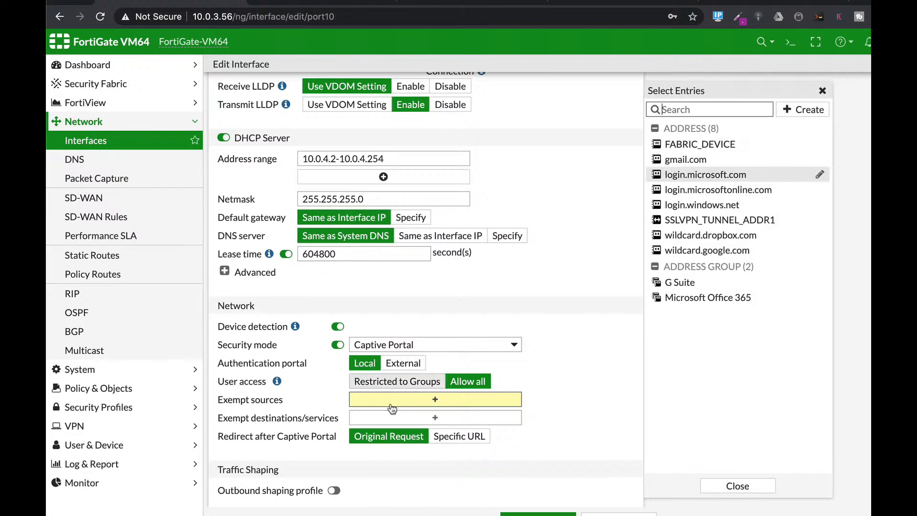
{"action": "left_click", "coordinate": [409, 380]}
{"action": "left_click", "coordinate": [404, 399]}
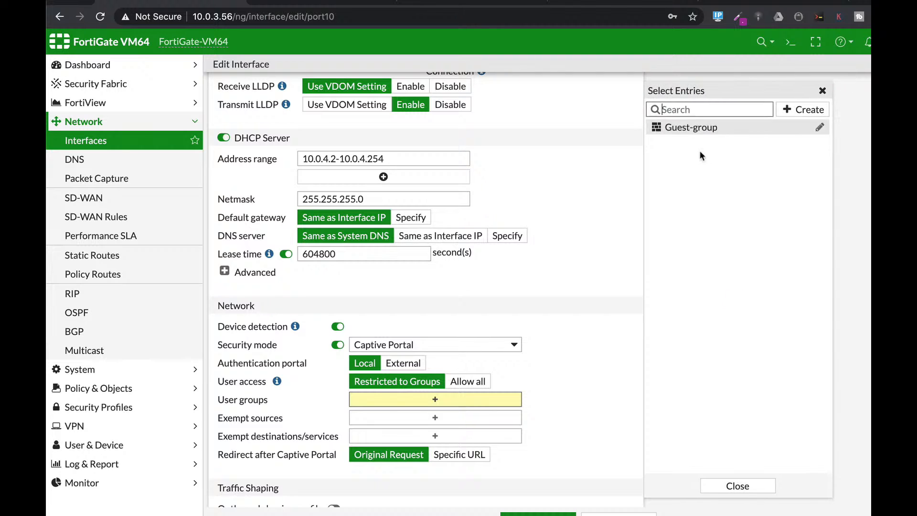
{"action": "left_click", "coordinate": [683, 128]}
{"action": "left_click", "coordinate": [736, 485]}
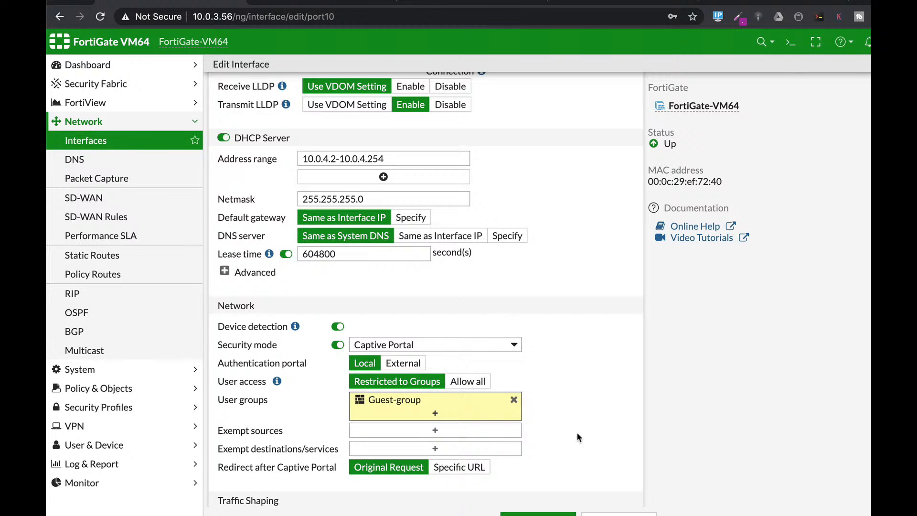
{"action": "left_click", "coordinate": [538, 512]}
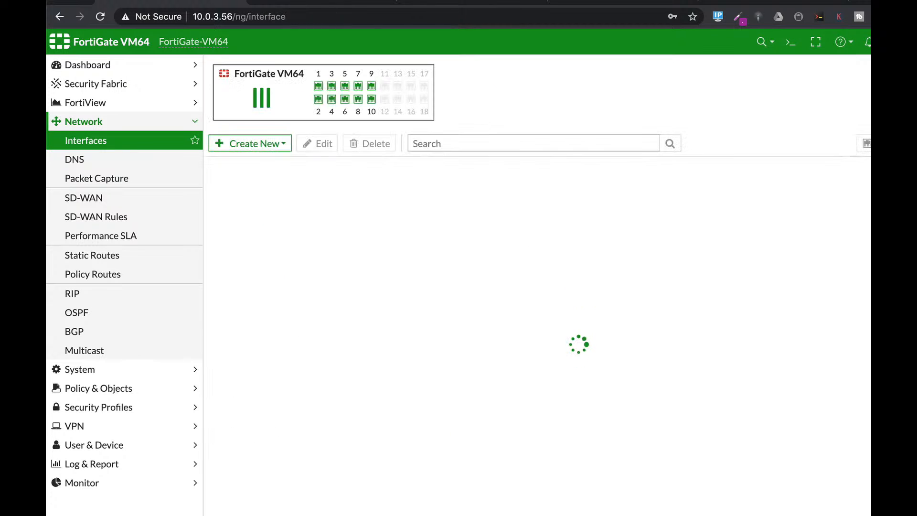
Step: Switch to the Ubuntu virtual machine in VMware Fusion, unlock it with the account password and open Firefox to view the captive portal login
{"action": "key", "text": "super+Tab"}
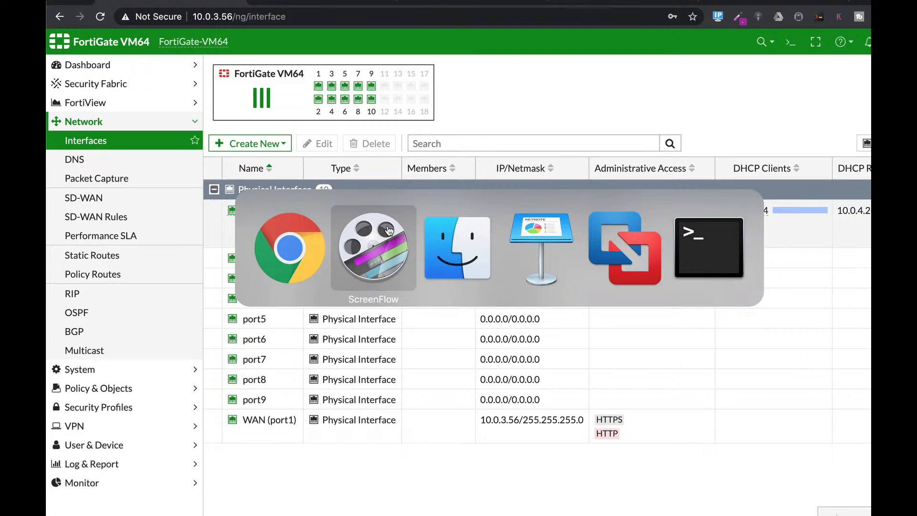
{"action": "left_click", "coordinate": [604, 239]}
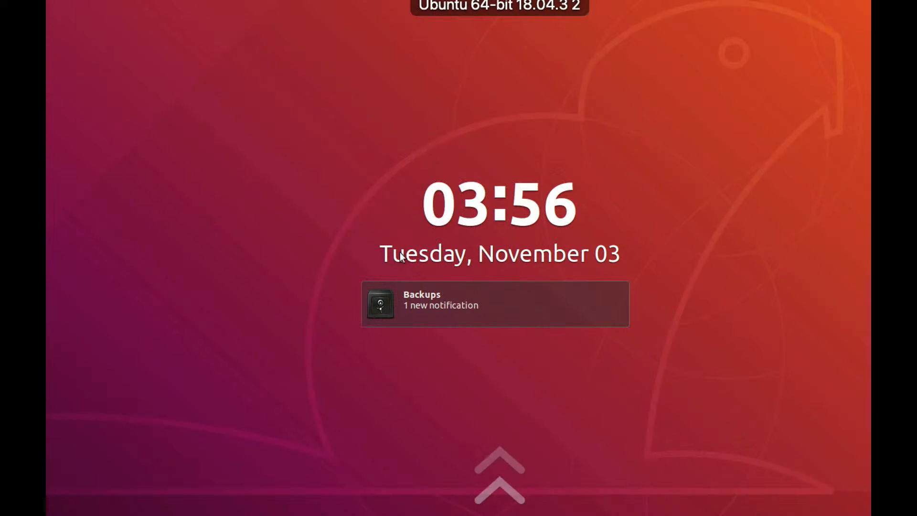
{"action": "key", "text": "Return"}
{"action": "type", "text": "●●●●"}
{"action": "key", "text": "Return"}
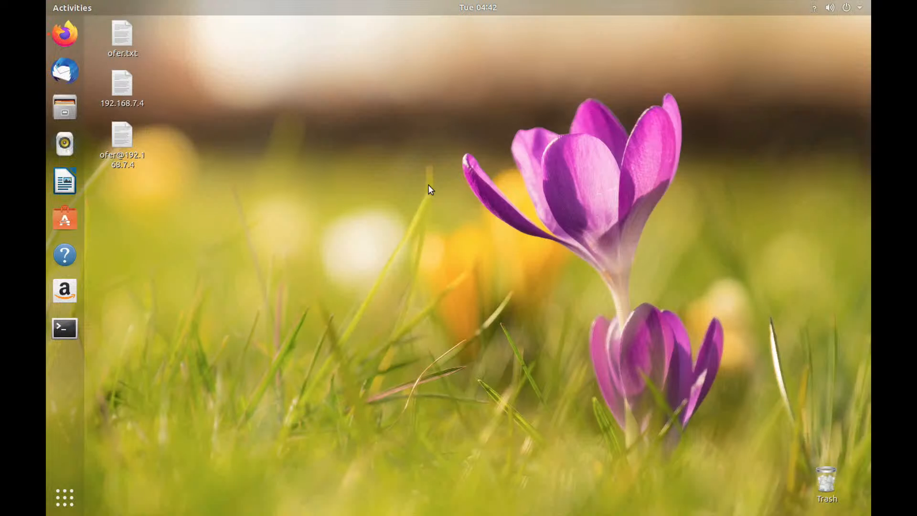
{"action": "left_click", "coordinate": [80, 44]}
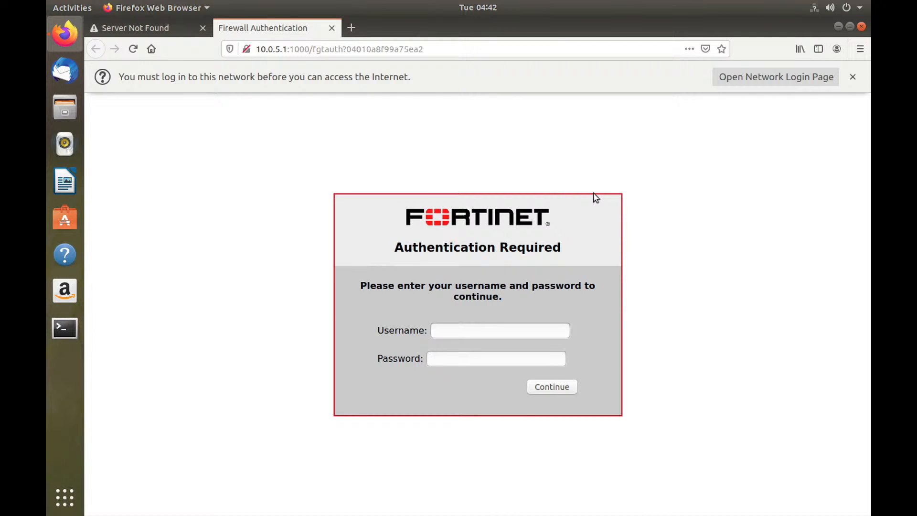
Step: Switch back to Google Chrome and log in to the FortiGate as admin with the account password
{"action": "key", "text": "super+Tab"}
{"action": "key", "text": "super+Tab"}
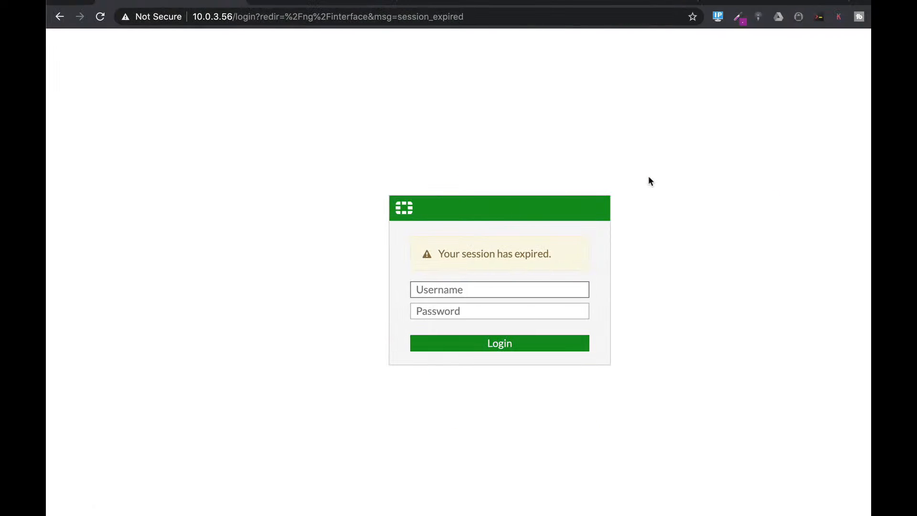
{"action": "left_click", "coordinate": [436, 290]}
{"action": "type", "text": "admin"}
{"action": "key", "text": "Tab"}
{"action": "type", "text": "•••"}
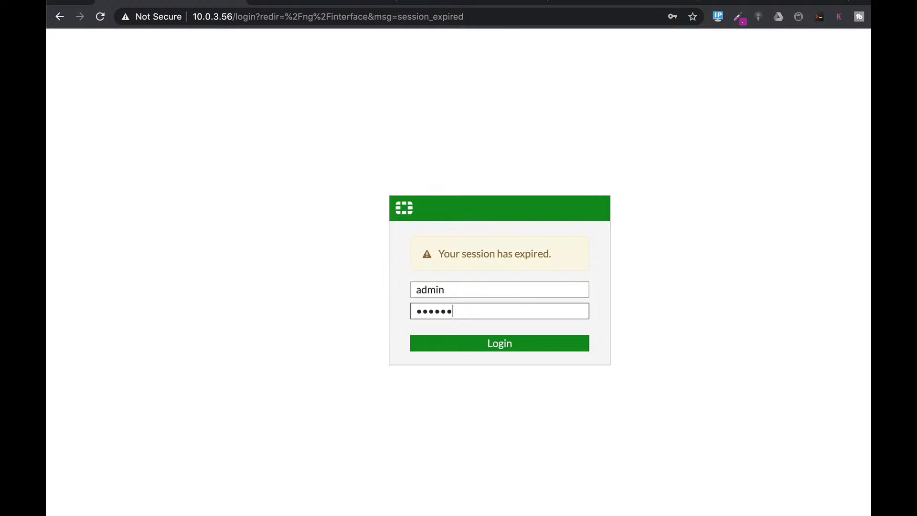
{"action": "key", "text": "Return"}
{"action": "left_click", "coordinate": [564, 340]}
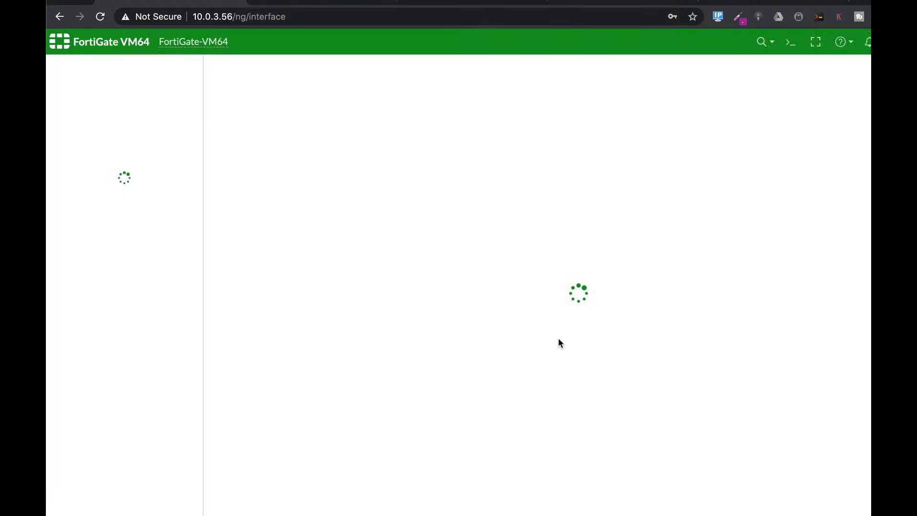
Step: Open the authentication Login Page under the system replacement messages for editing and adjust the split between its preview and HTML code
{"action": "left_click", "coordinate": [99, 368]}
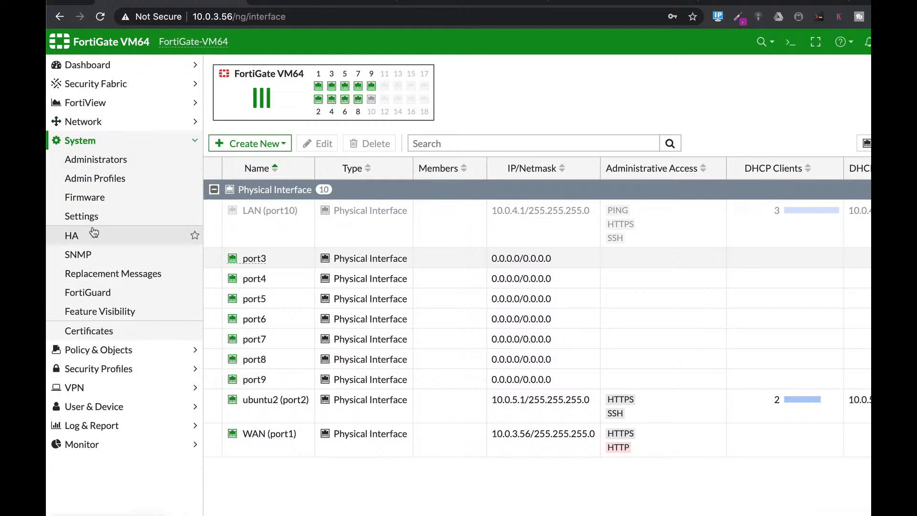
{"action": "left_click", "coordinate": [95, 276]}
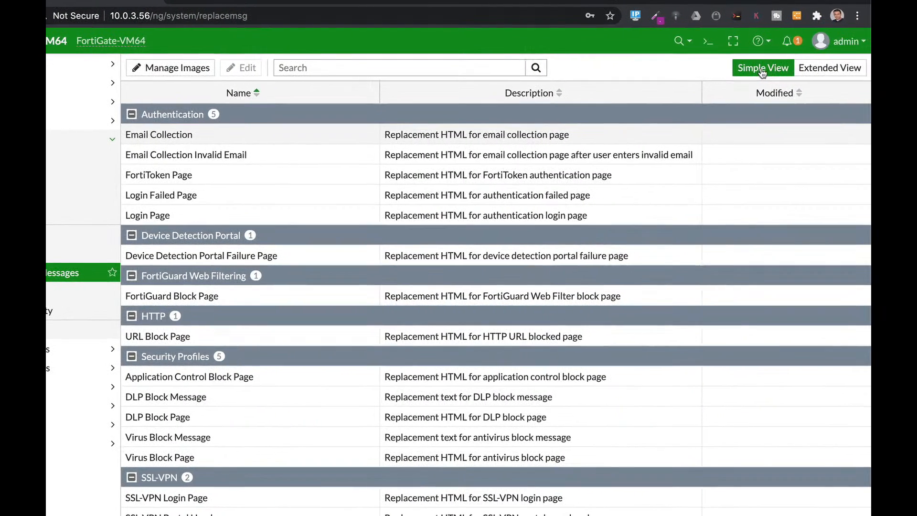
{"action": "left_click", "coordinate": [154, 217]}
{"action": "left_click", "coordinate": [236, 74]}
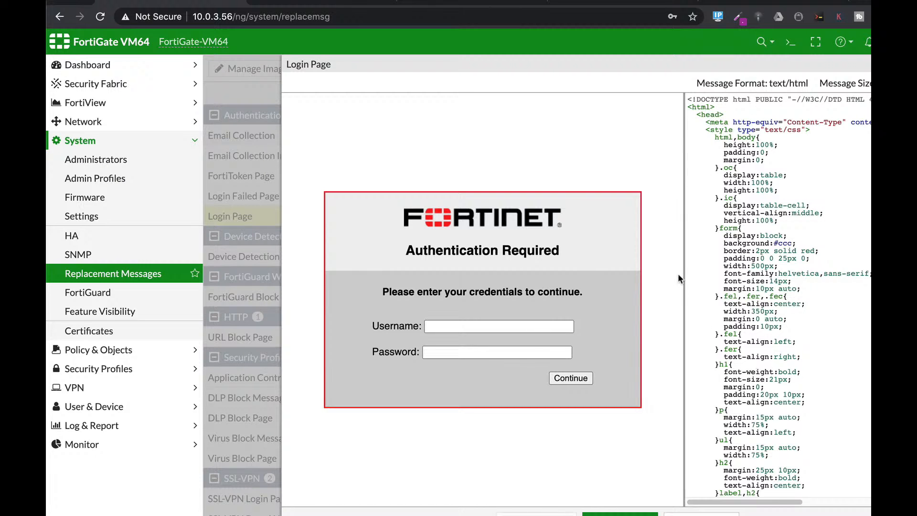
{"action": "left_click_drag", "start_coordinate": [682, 269], "coordinate": [621, 265]}
{"action": "left_click_drag", "start_coordinate": [556, 259], "coordinate": [698, 267]}
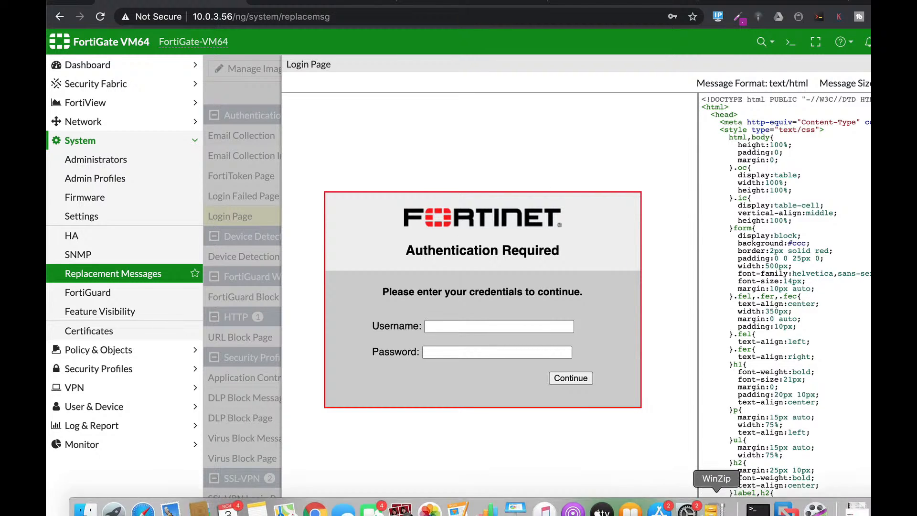
Step: Leave the Login Page editor without saving and start a new replacement image named fortitip under the managed images
{"action": "left_click", "coordinate": [701, 515]}
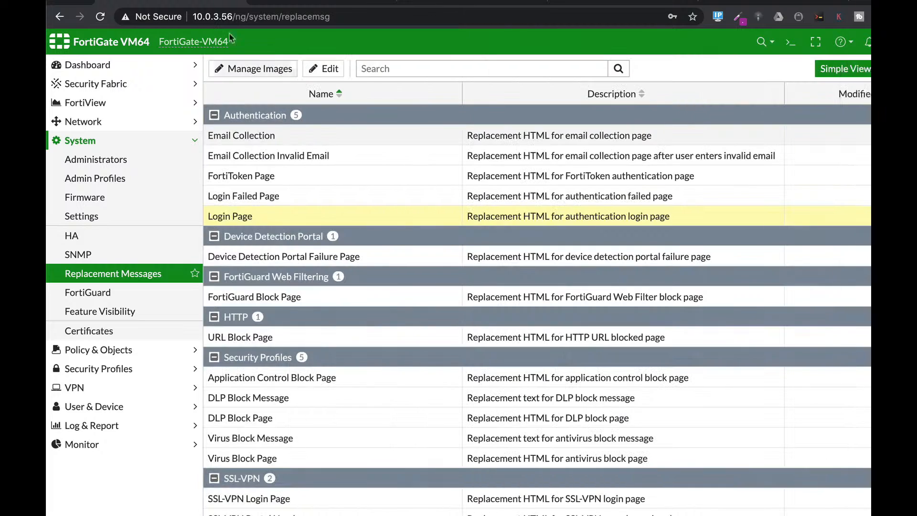
{"action": "left_click", "coordinate": [271, 70]}
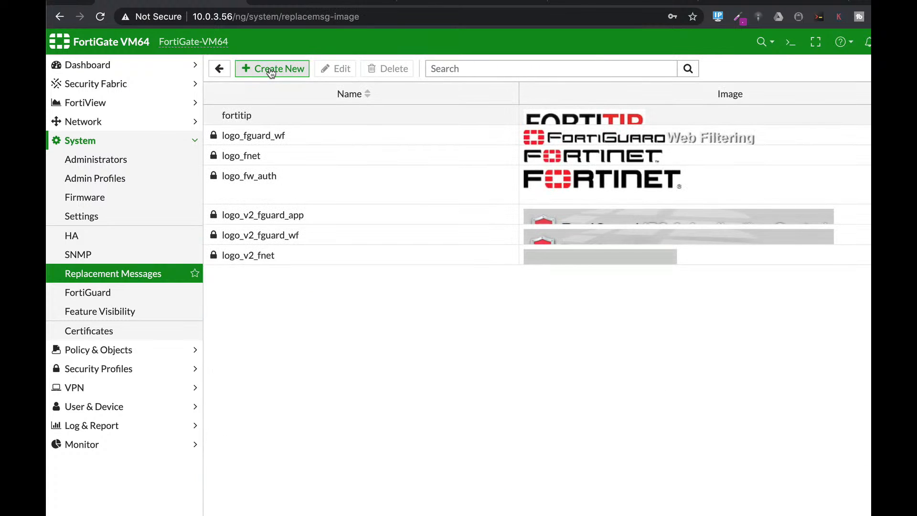
{"action": "left_click", "coordinate": [270, 71]}
{"action": "left_click", "coordinate": [287, 89]}
{"action": "type", "text": "fort"}
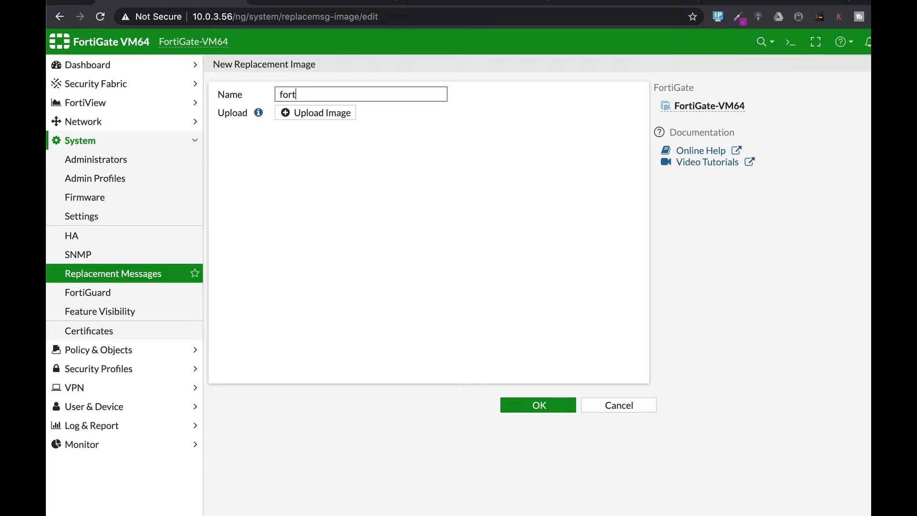
{"action": "type", "text": "itip"}
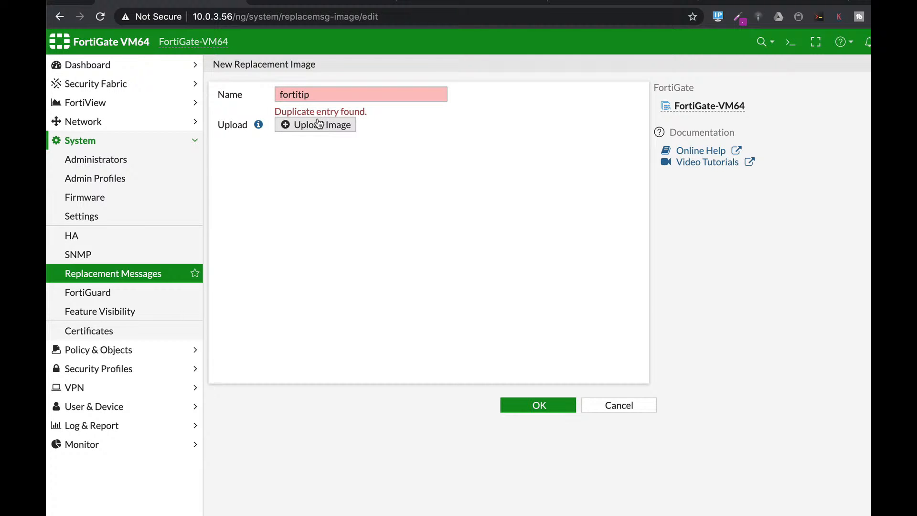
Step: Upload the FORTITIP logo screenshot from the Desktop, change the image name to fortitip1 and save the replacement image
{"action": "left_click", "coordinate": [319, 124]}
{"action": "left_click", "coordinate": [641, 103]}
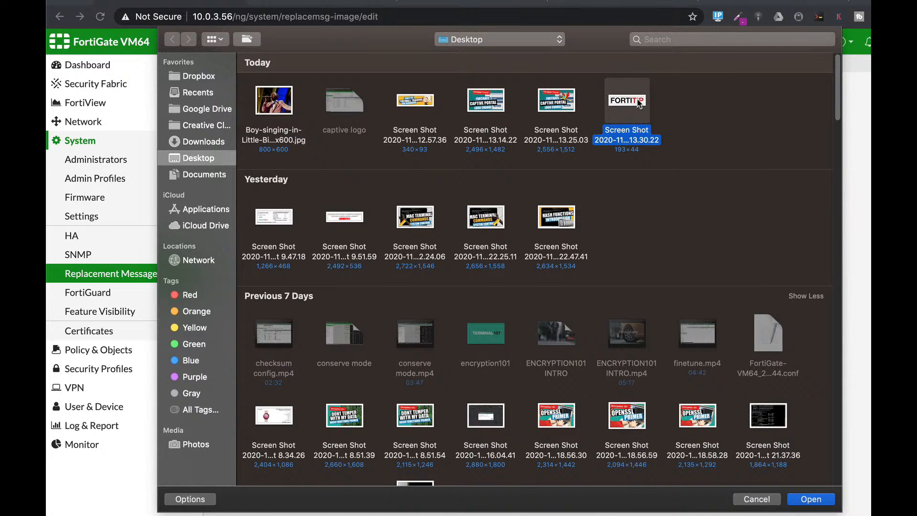
{"action": "double_click", "coordinate": [640, 102]}
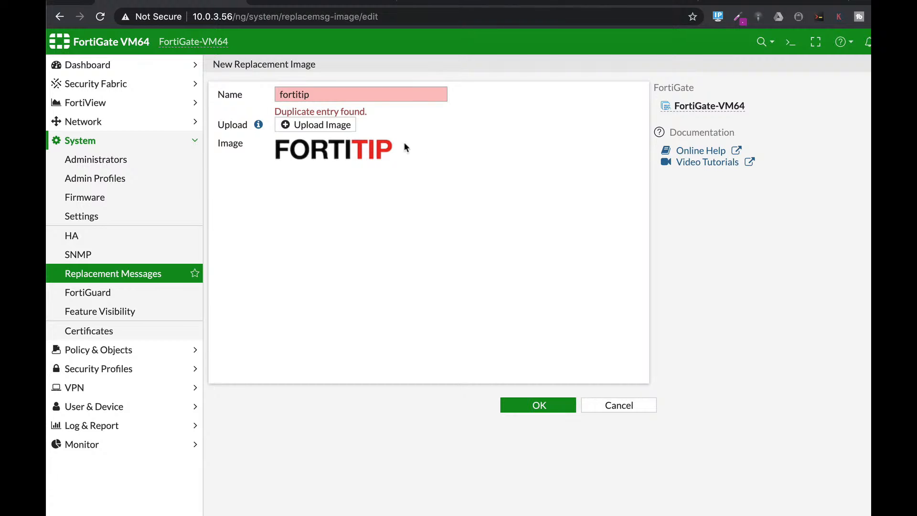
{"action": "left_click", "coordinate": [315, 96]}
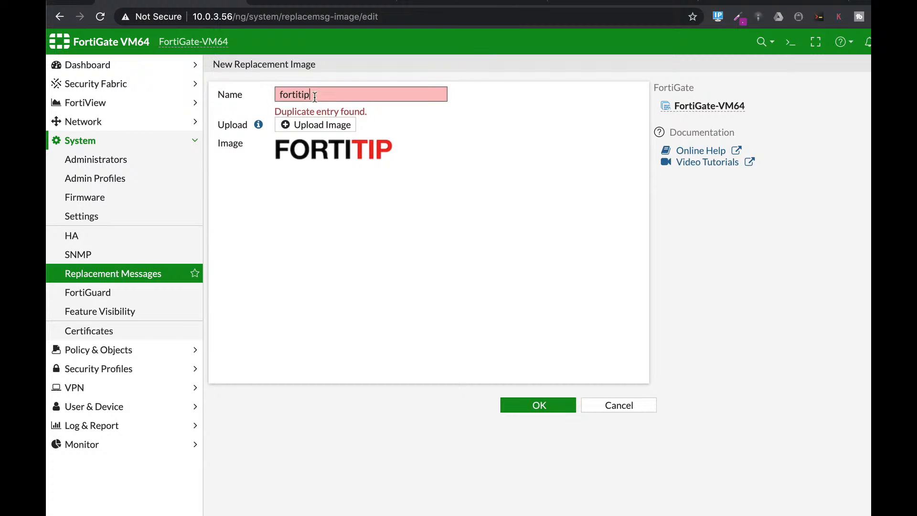
{"action": "type", "text": "1"}
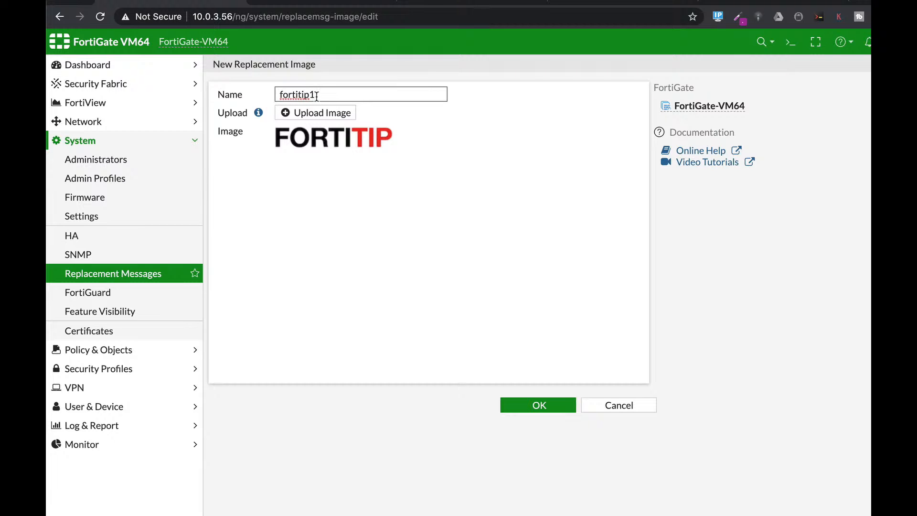
{"action": "left_click", "coordinate": [552, 404]}
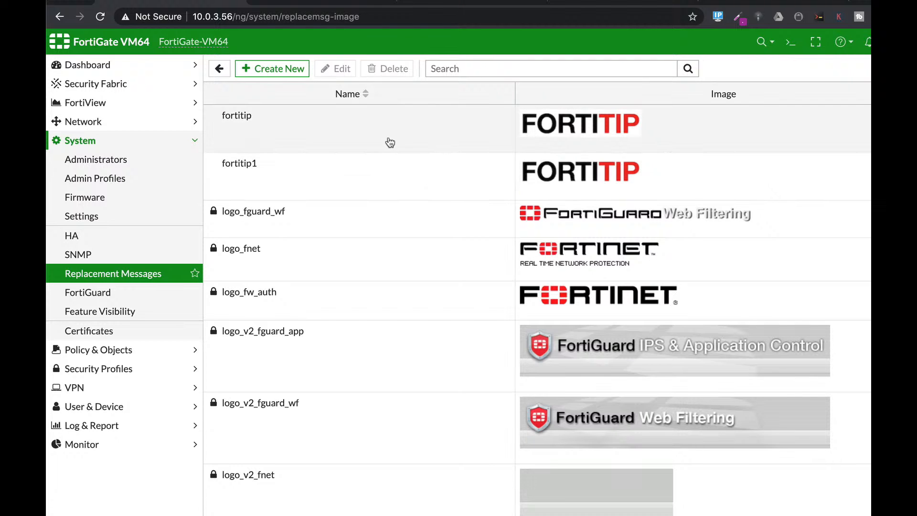
Step: Reopen the authentication Login Page replacement message, widen its HTML code area and find the logo style rule
{"action": "left_click", "coordinate": [132, 271]}
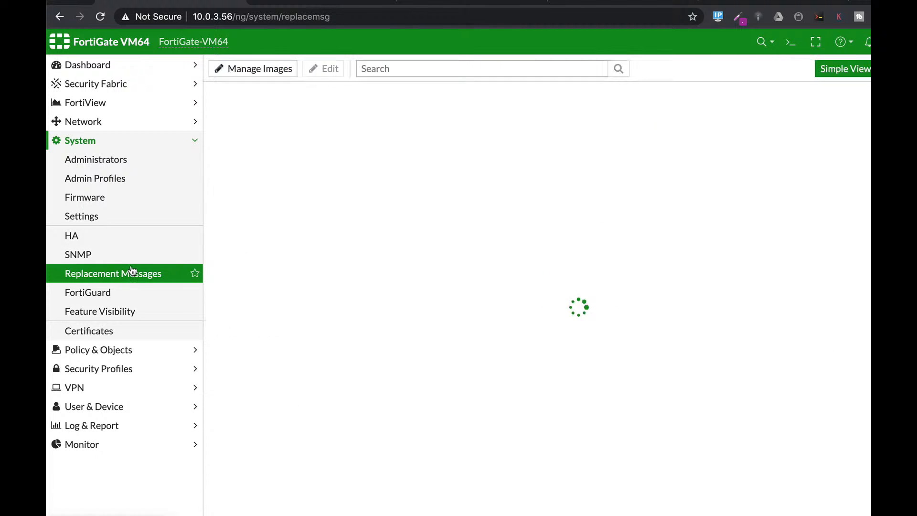
{"action": "left_click", "coordinate": [242, 217]}
{"action": "left_click", "coordinate": [335, 77]}
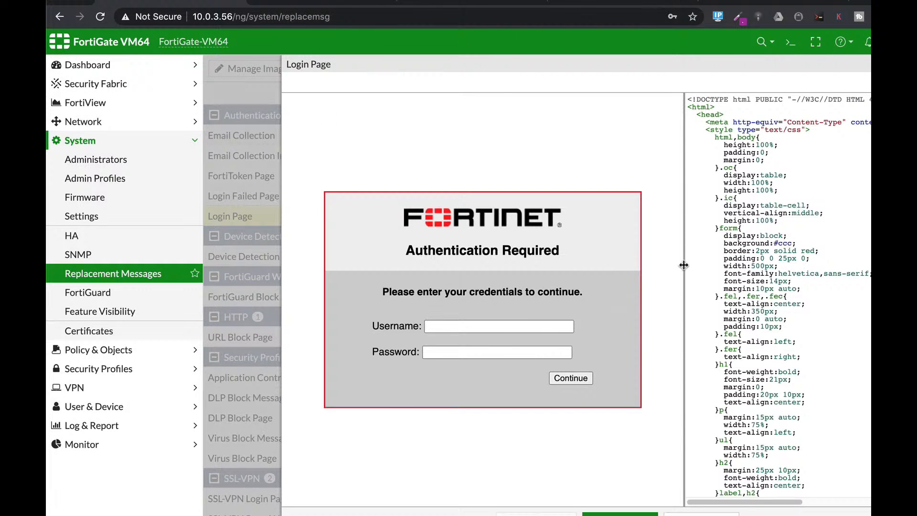
{"action": "left_click_drag", "start_coordinate": [684, 265], "coordinate": [329, 257]}
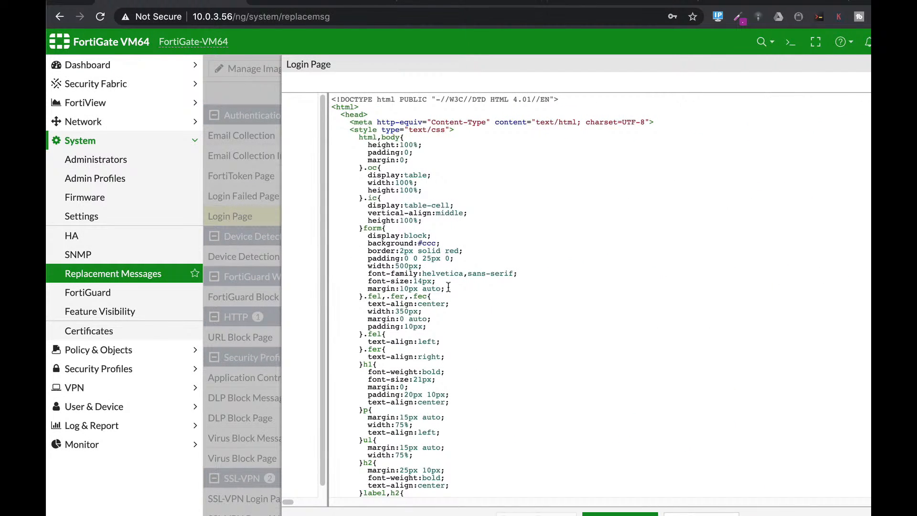
{"action": "scroll", "coordinate": [483, 310], "scroll_direction": "down", "scroll_amount": 5}
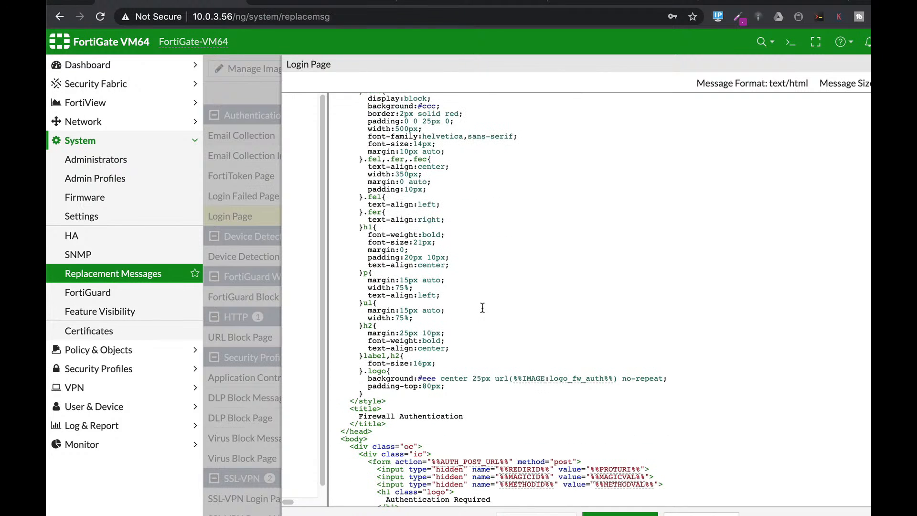
{"action": "key", "text": "super+f"}
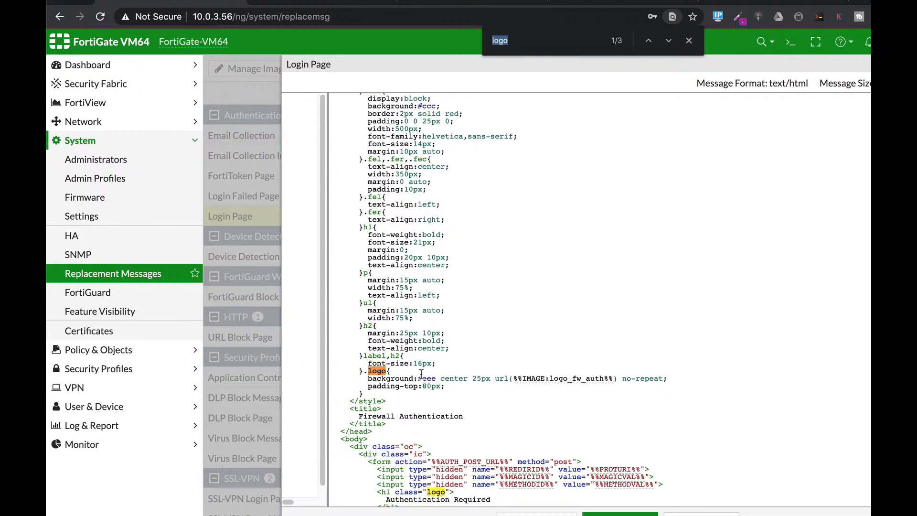
Step: Set the background colour of the .logo style in the Login Page code to #ffffff
{"action": "left_click", "coordinate": [428, 378]}
{"action": "double_click", "coordinate": [427, 378]}
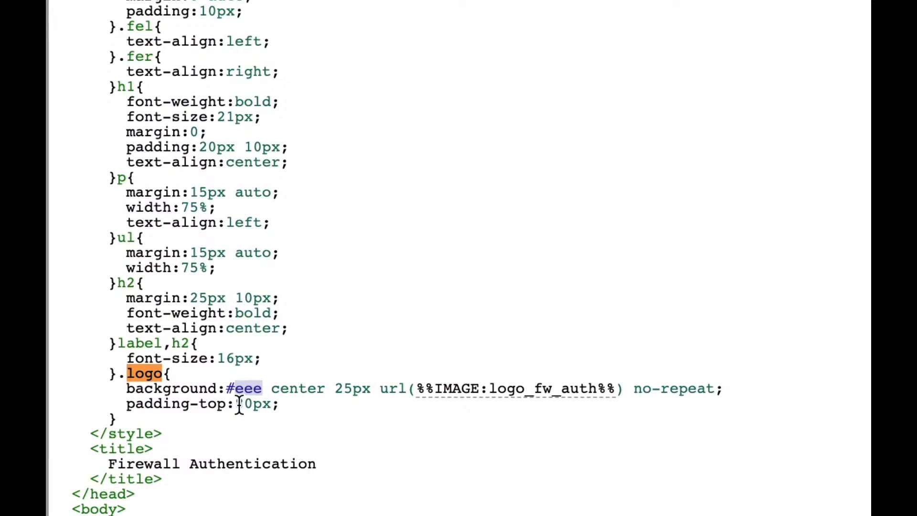
{"action": "left_click", "coordinate": [236, 389]}
{"action": "double_click", "coordinate": [236, 388]}
{"action": "type", "text": "fffff"}
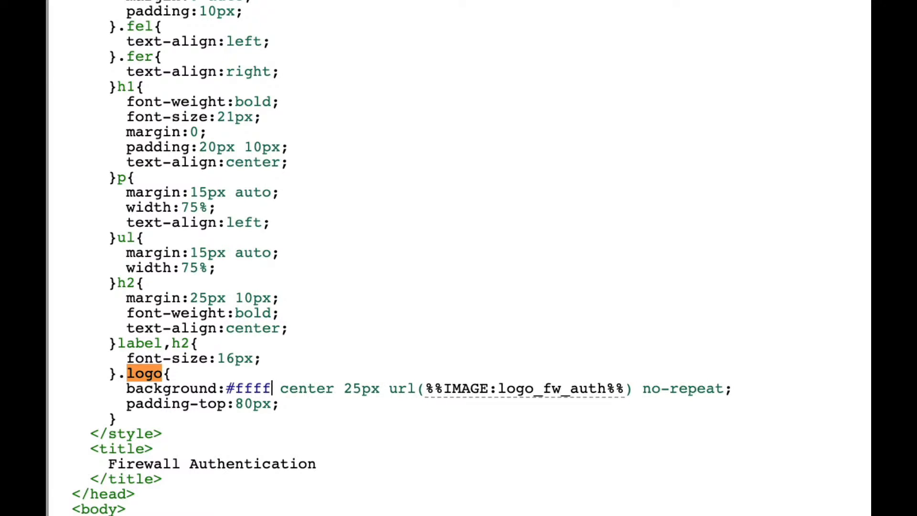
{"action": "type", "text": "f"}
Step: Replace the image referenced in the .logo background with fortitip1 and save the Login Page message
{"action": "mouse_move", "coordinate": [625, 389]}
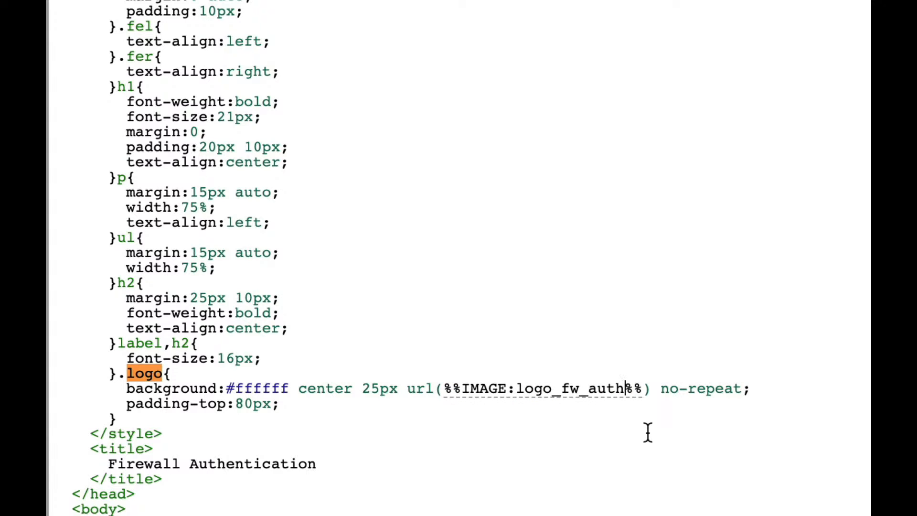
{"action": "key", "text": "BackSpace"}
{"action": "key", "text": "BackSpace"}
{"action": "key", "text": "BackSpace"}
{"action": "key", "text": "BackSpace"}
{"action": "key", "text": "BackSpace"}
{"action": "key", "text": "BackSpace"}
{"action": "key", "text": "BackSpace"}
{"action": "key", "text": "BackSpace"}
{"action": "key", "text": "BackSpace"}
{"action": "key", "text": "BackSpace"}
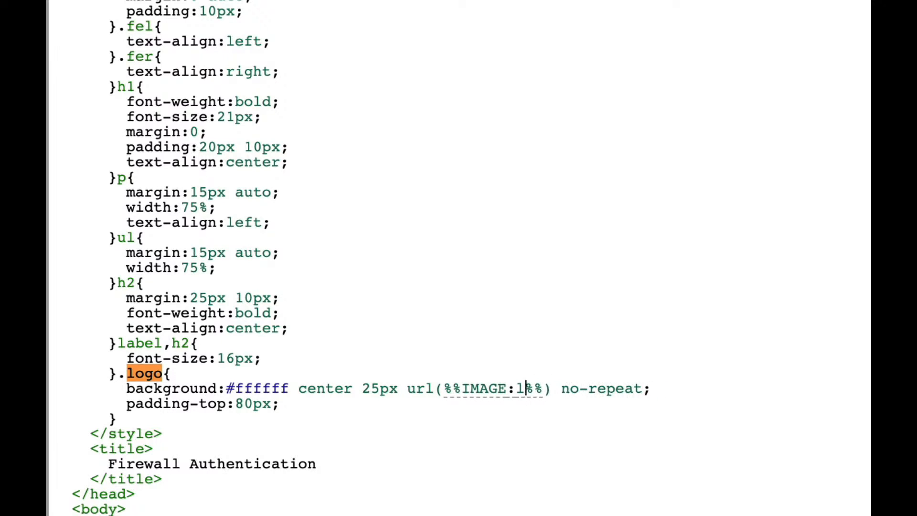
{"action": "key", "text": "BackSpace"}
{"action": "key", "text": "BackSpace"}
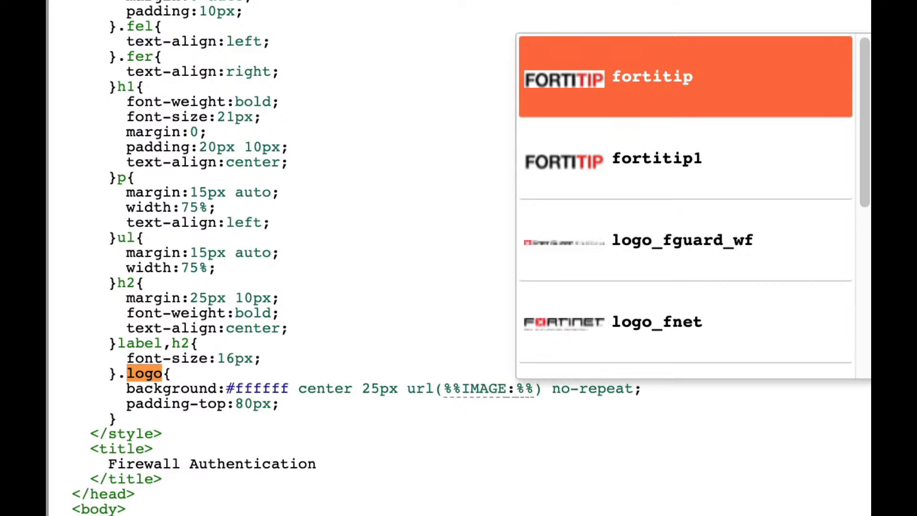
{"action": "type", "text": "fortiti"}
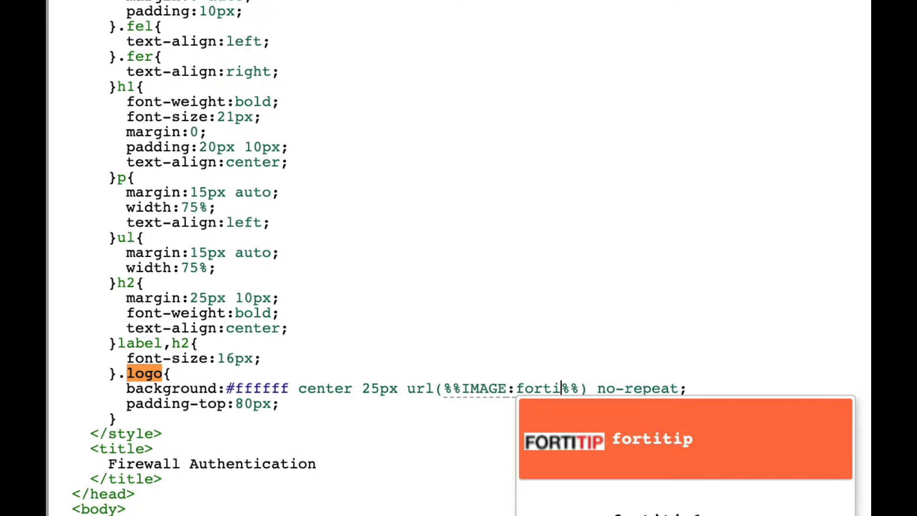
{"action": "type", "text": "p1"}
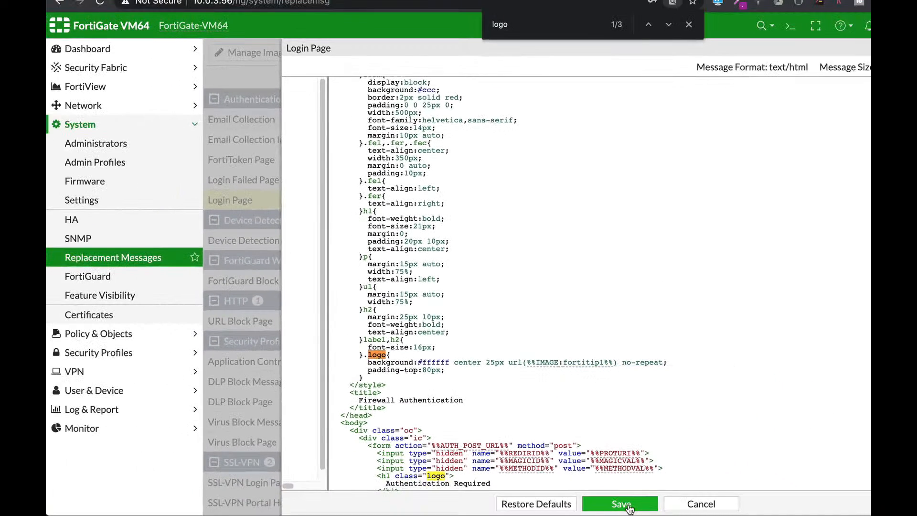
{"action": "left_click", "coordinate": [626, 502]}
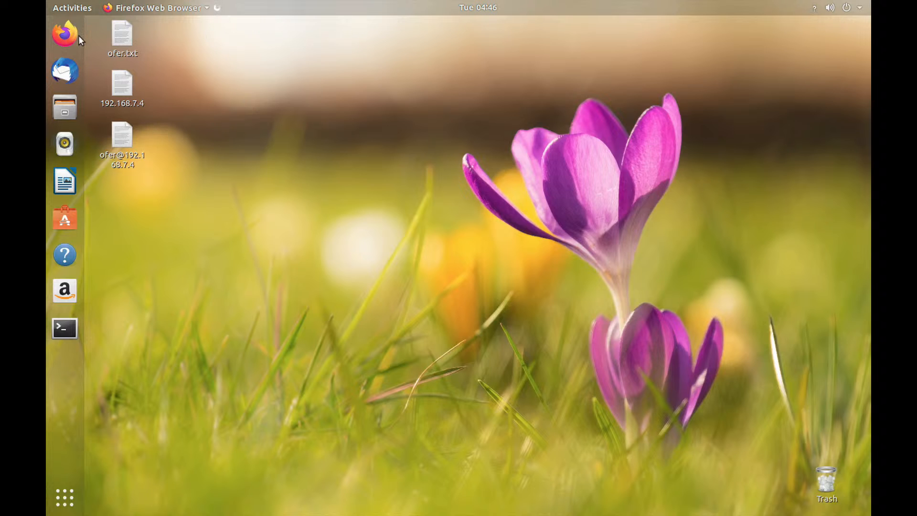
Step: Open Firefox on the Ubuntu machine and load the fortinet top site to check the customised captive portal login
{"action": "left_click", "coordinate": [72, 36]}
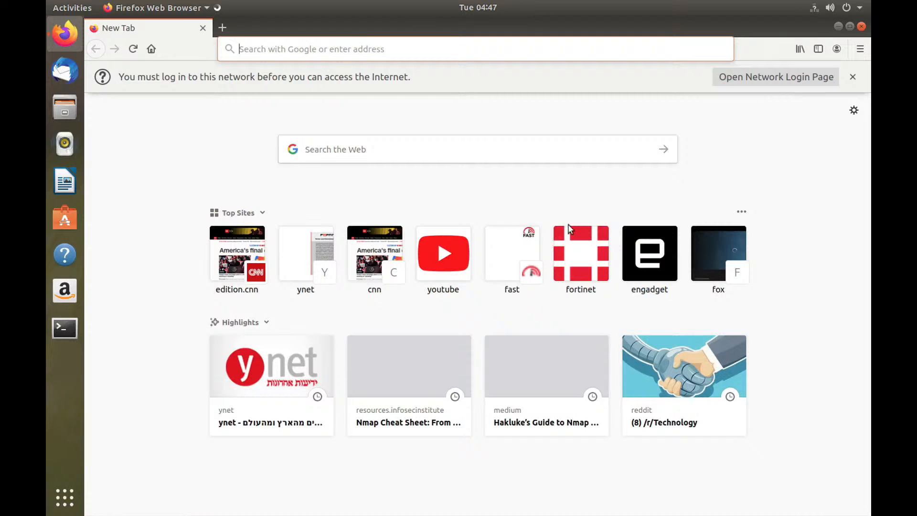
{"action": "left_click", "coordinate": [597, 278]}
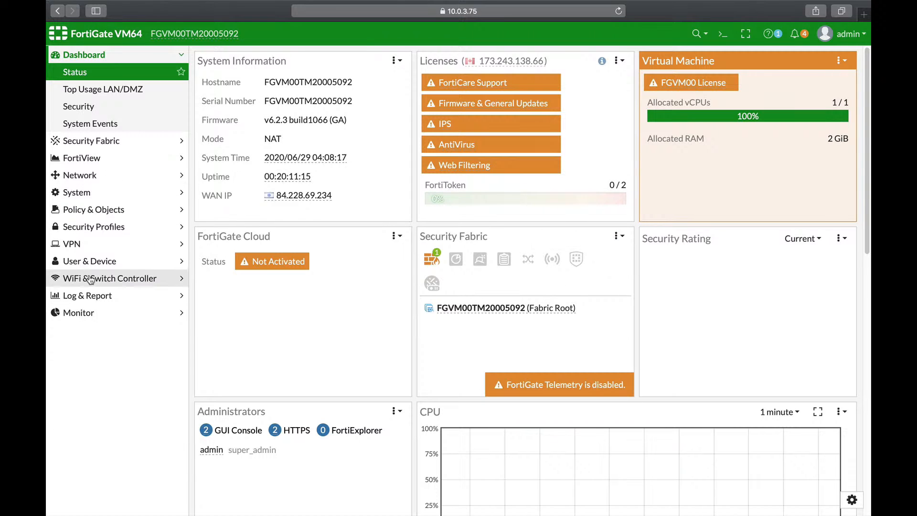
Step: Start a new AntiVirus security profile and enable Content Disarm and Reconstruction in its APT protection options
{"action": "left_click", "coordinate": [93, 227]}
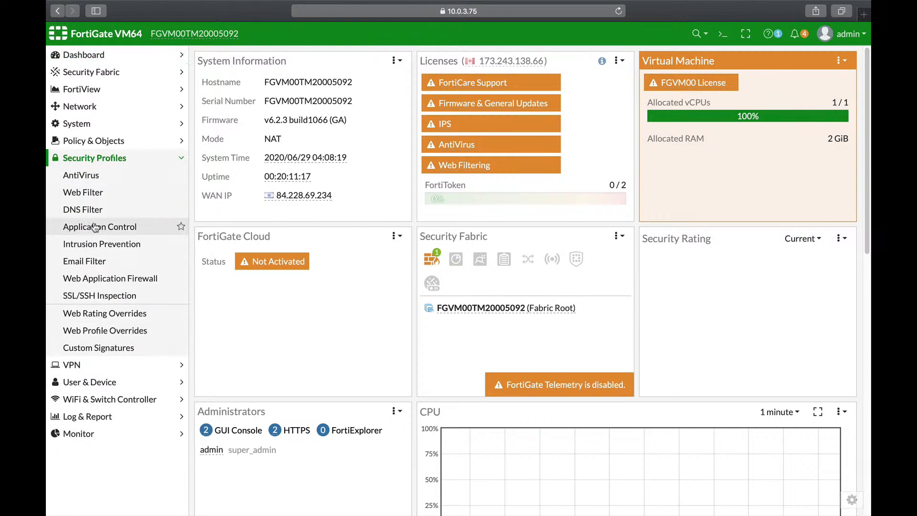
{"action": "left_click", "coordinate": [87, 177]}
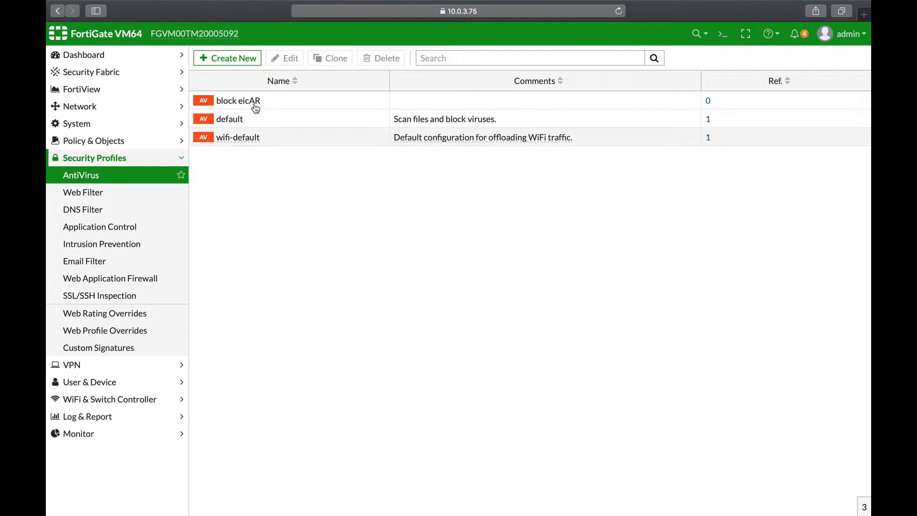
{"action": "left_click", "coordinate": [234, 61]}
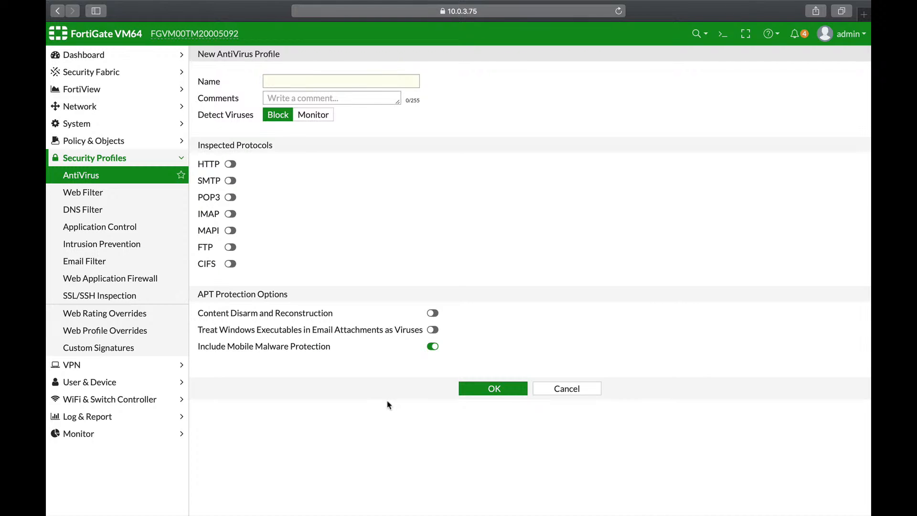
{"action": "left_click", "coordinate": [433, 313]}
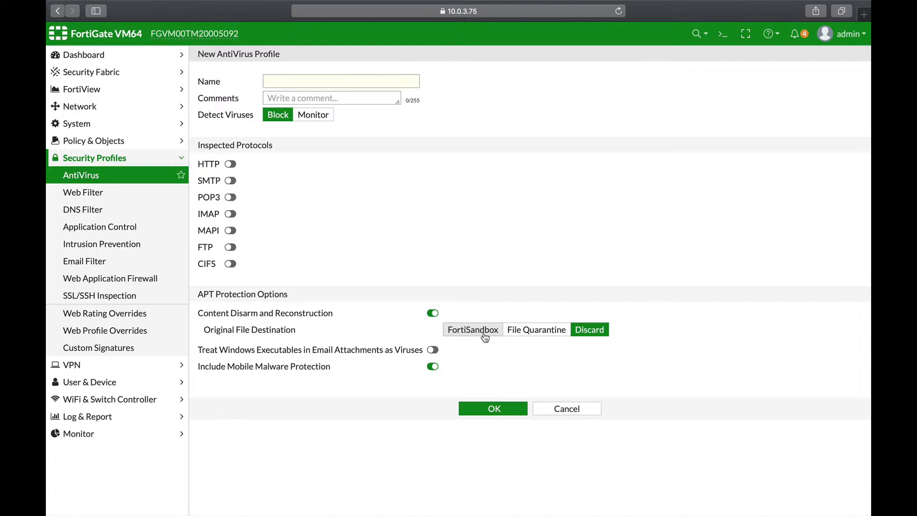
Step: Open the CLI console, enter config antivirus profile and edit the block eicAR profile
{"action": "left_click", "coordinate": [718, 37]}
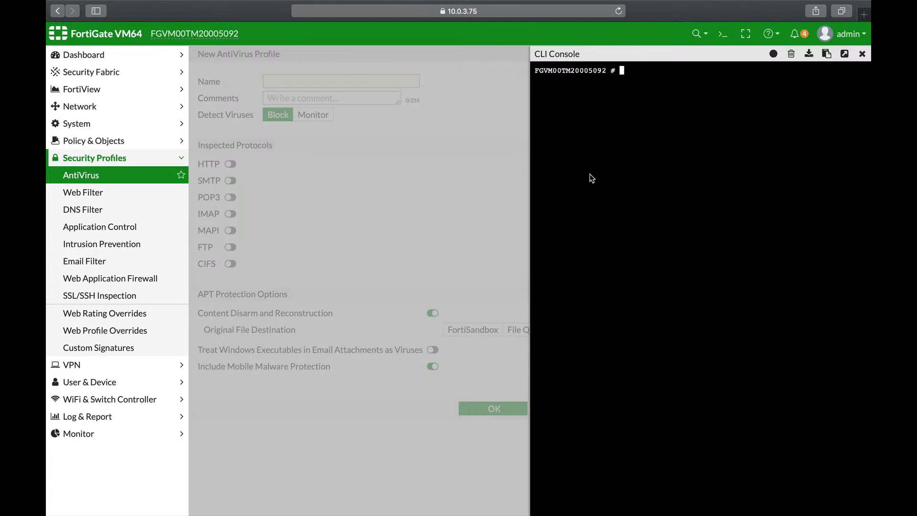
{"action": "type", "text": "config an"}
{"action": "key", "text": "Tab"}
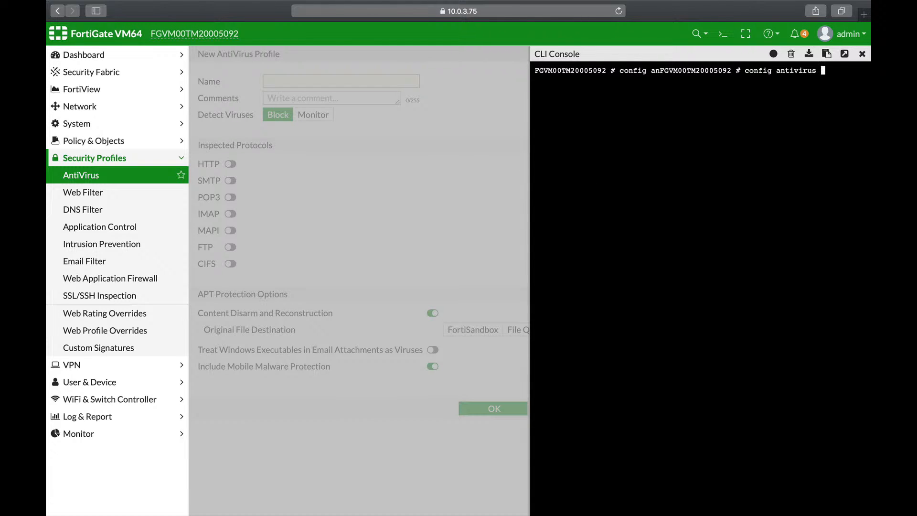
{"action": "type", "text": "pr"}
{"action": "key", "text": "Tab"}
{"action": "key", "text": "Return"}
{"action": "type", "text": "edit b"}
{"action": "key", "text": "Tab"}
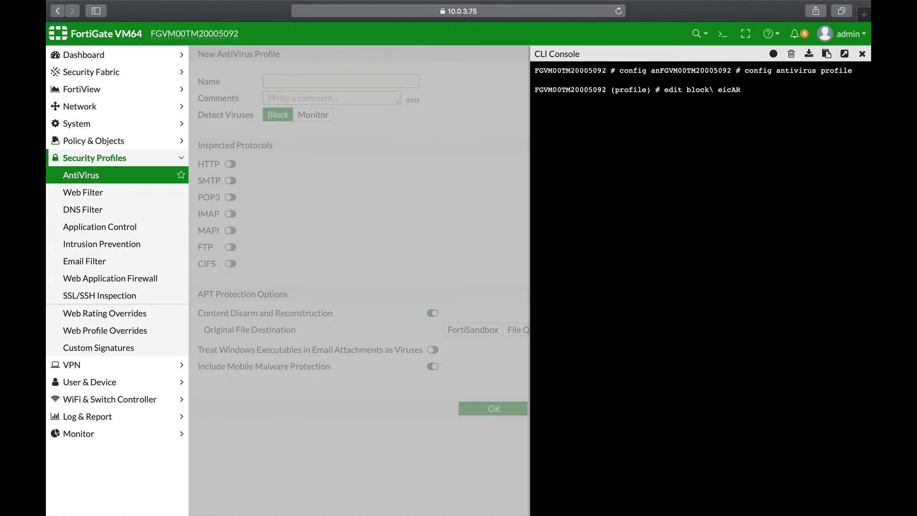
{"action": "key", "text": "Return"}
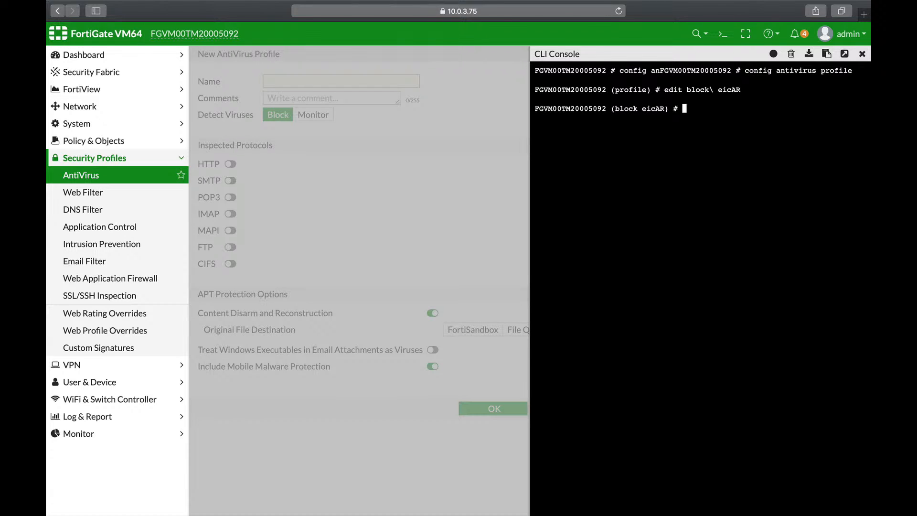
Step: Enter config content-disarm within the profile and list its settings with show full-configuration
{"action": "type", "text": "config cd"}
{"action": "key", "text": "Tab"}
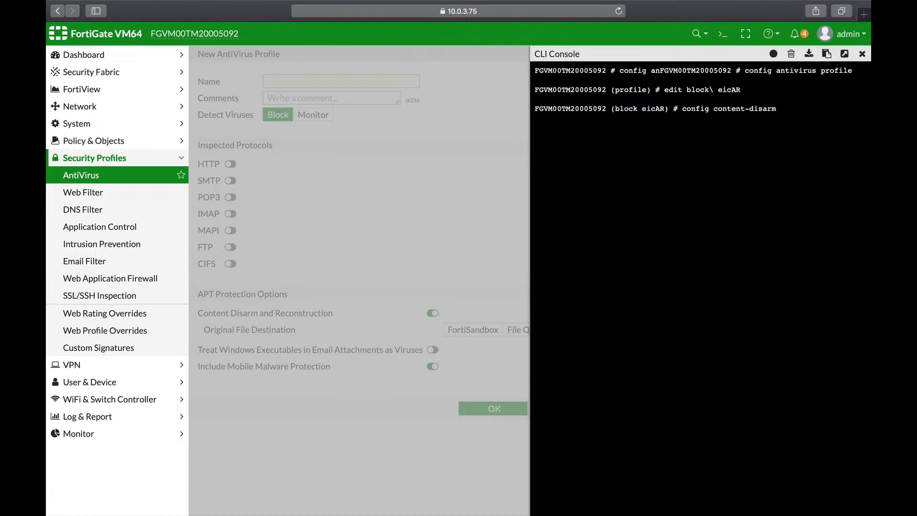
{"action": "key", "text": "Return"}
{"action": "type", "text": "show"}
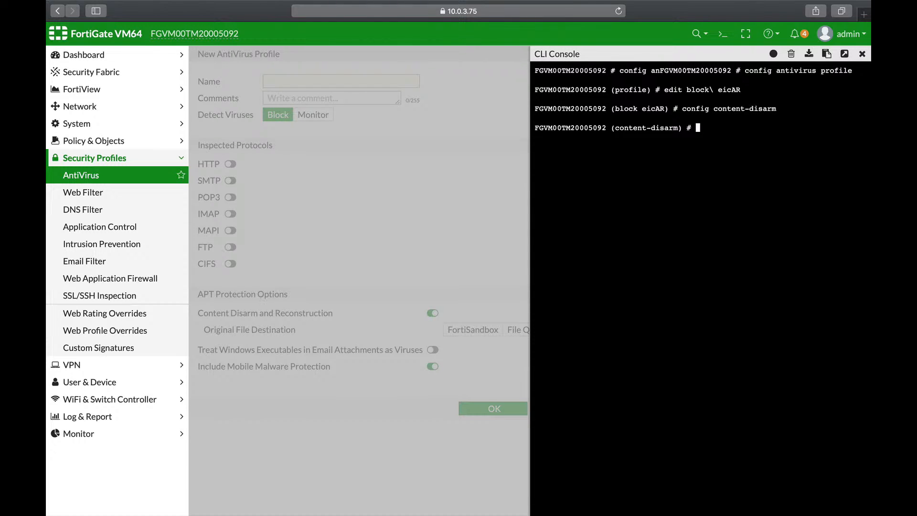
{"action": "type", "text": " f"}
{"action": "key", "text": "Tab"}
{"action": "key", "text": "Return"}
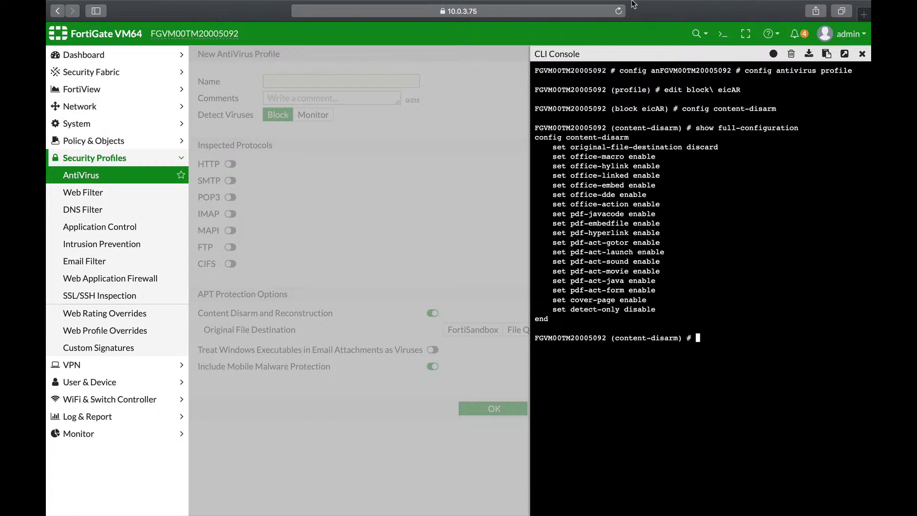
{"action": "mouse_move", "coordinate": [606, 3]}
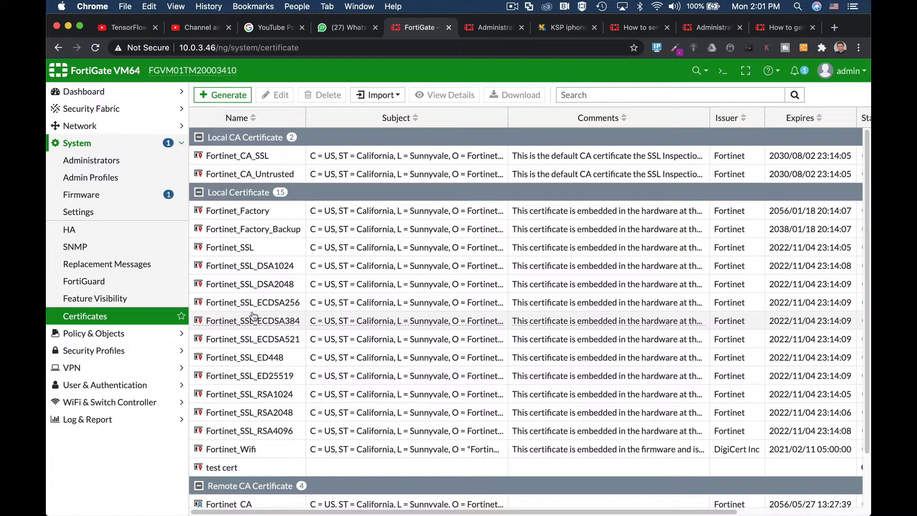
{"action": "mouse_move", "coordinate": [247, 377]}
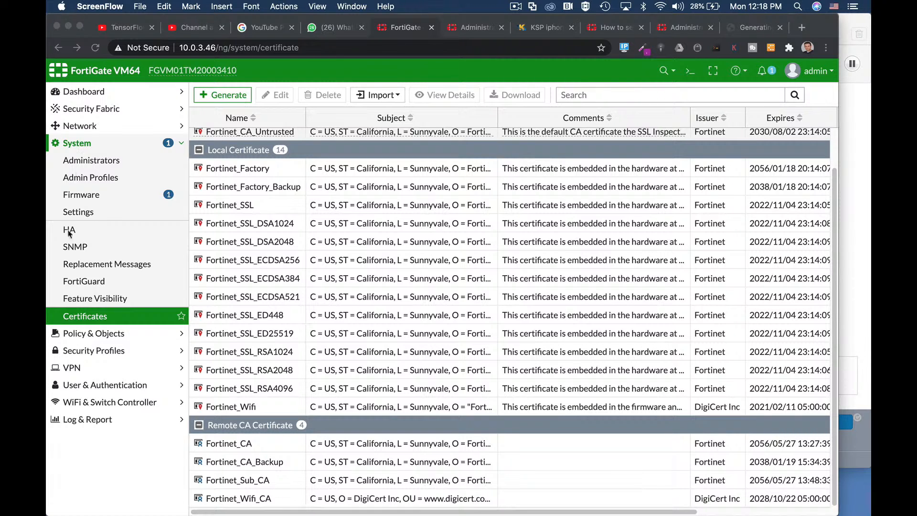
Step: Start a new certificate signing request named test cert with the host IP 10.0.3.1 as its subject
{"action": "left_click", "coordinate": [233, 99]}
{"action": "left_click", "coordinate": [223, 94]}
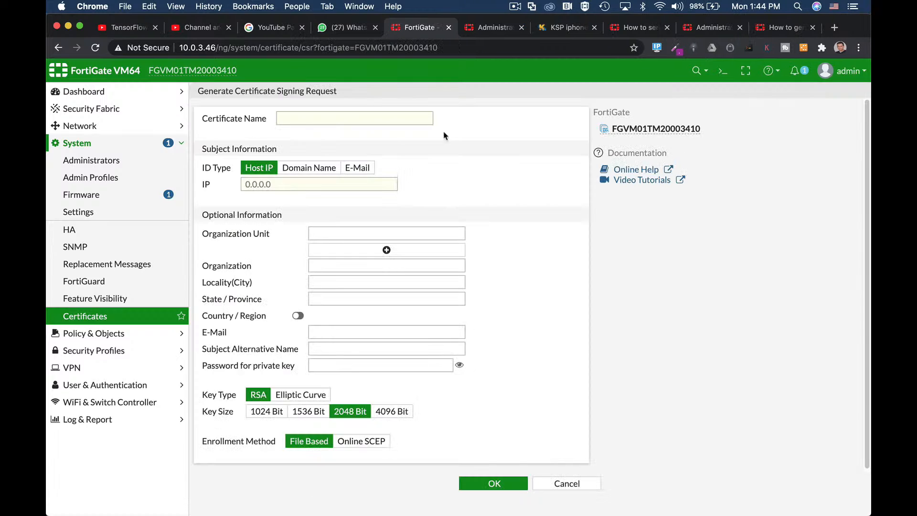
{"action": "left_click", "coordinate": [306, 119]}
{"action": "type", "text": "test cert"}
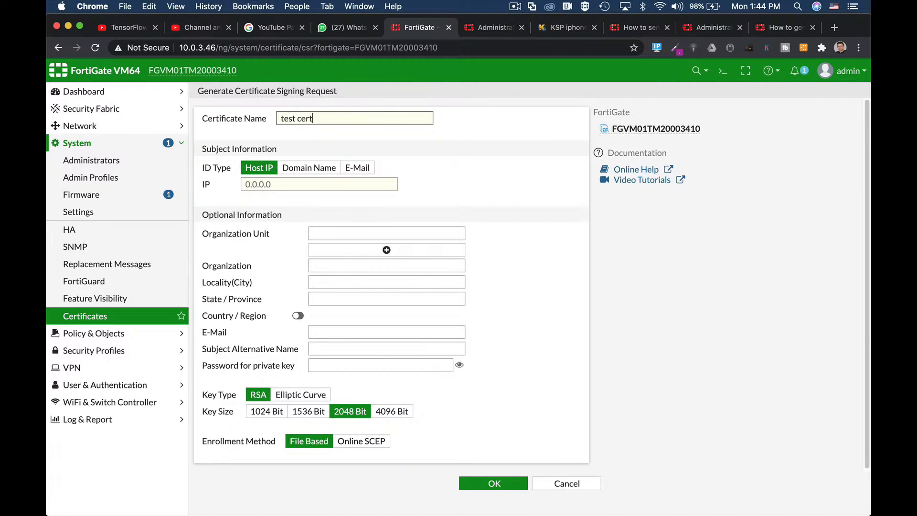
{"action": "left_click", "coordinate": [290, 184]}
{"action": "type", "text": "1"}
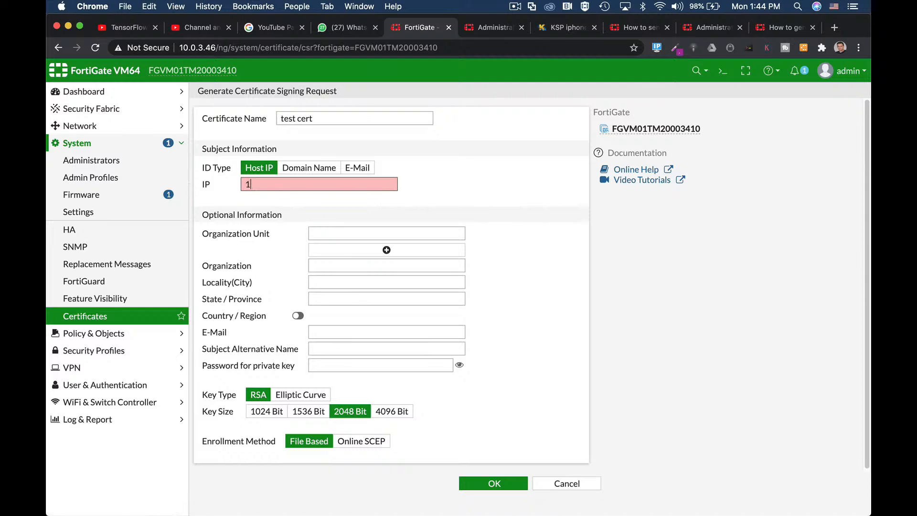
{"action": "type", "text": "0.0.3.1"}
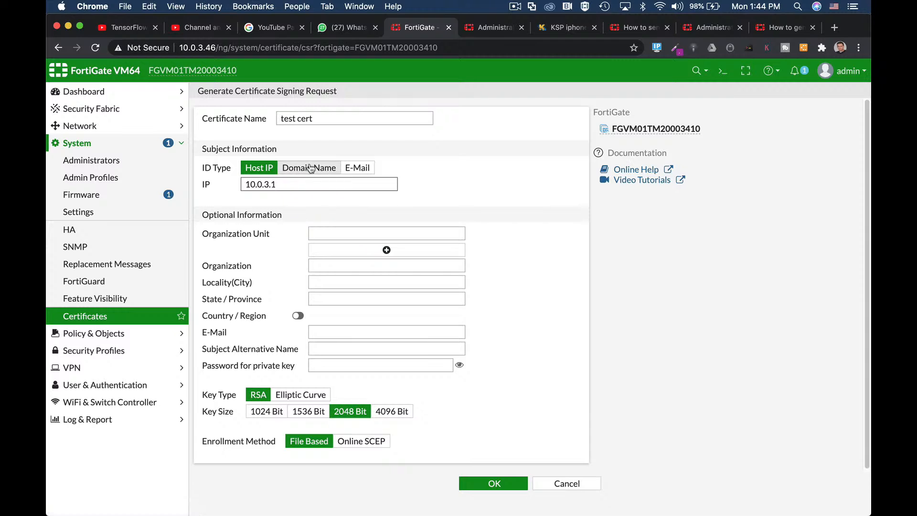
Step: Fill in the request's optional information with the organization fortitip and the locality tel-avic
{"action": "left_click", "coordinate": [326, 237]}
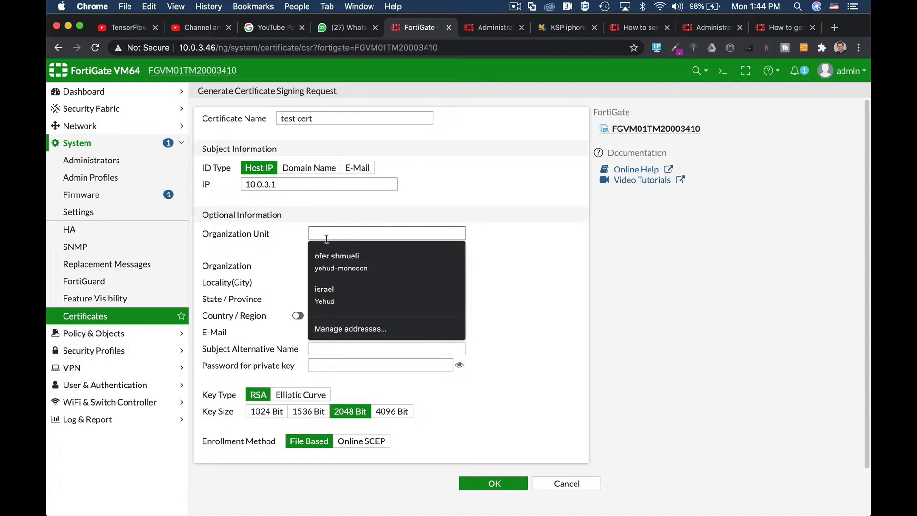
{"action": "left_click", "coordinate": [275, 263]}
{"action": "left_click", "coordinate": [330, 266]}
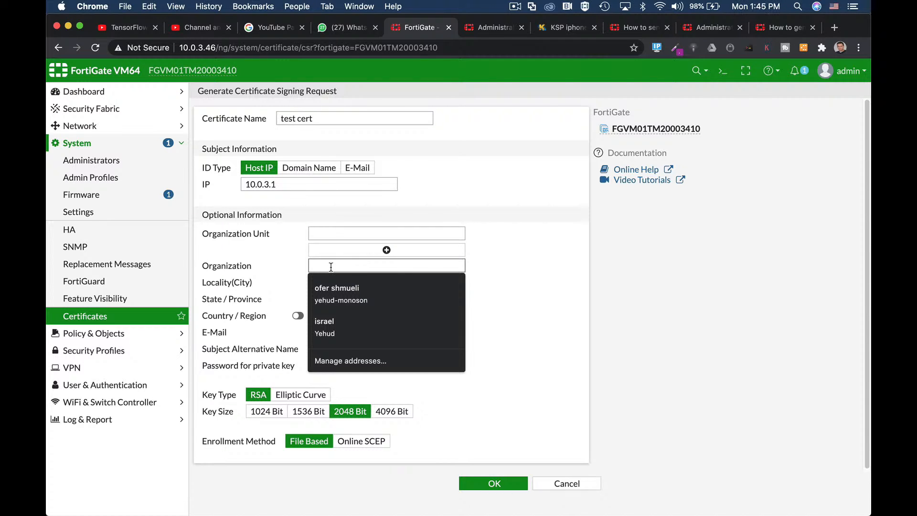
{"action": "type", "text": "forti"}
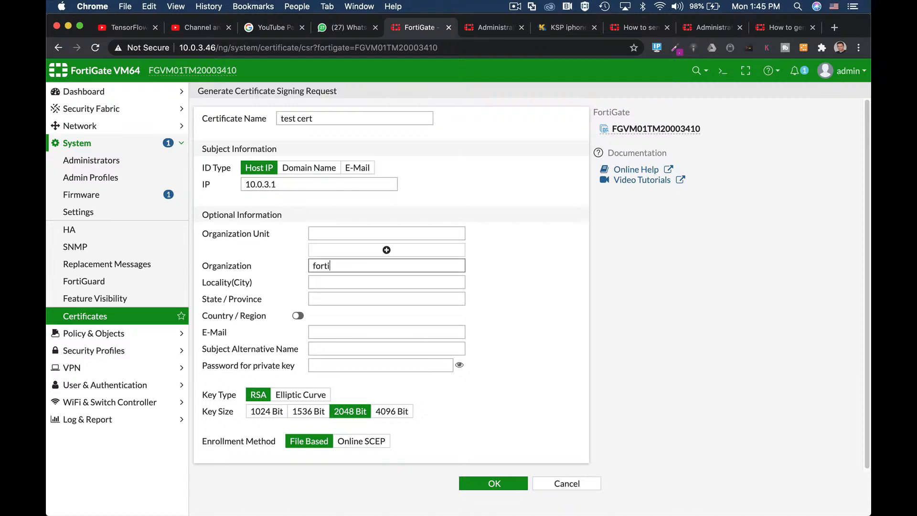
{"action": "type", "text": "tip"}
{"action": "left_click", "coordinate": [324, 282]}
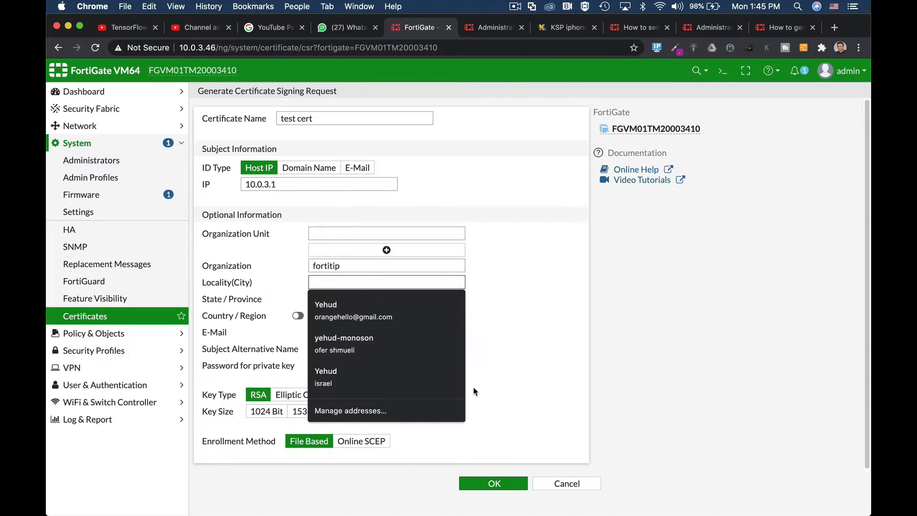
{"action": "type", "text": "tel-avic"}
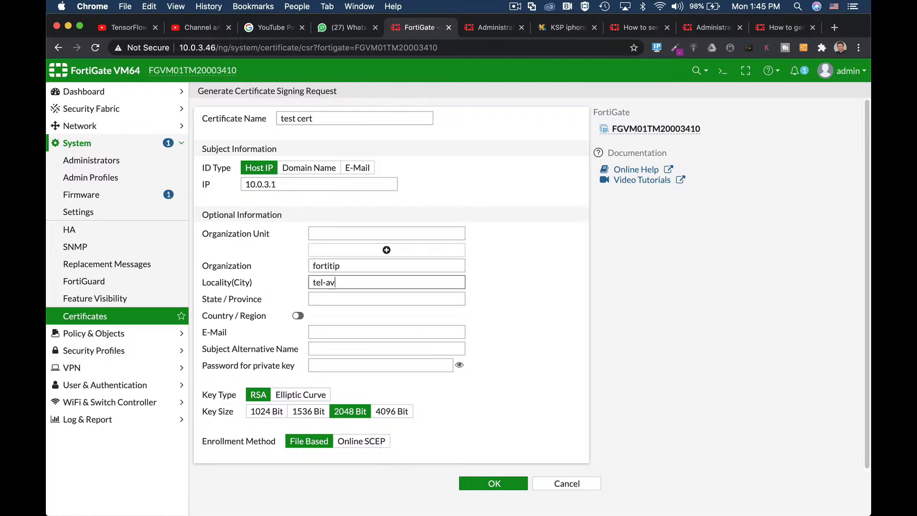
Step: Enable the country/region option for the signing request and choose Israel
{"action": "left_click", "coordinate": [298, 316]}
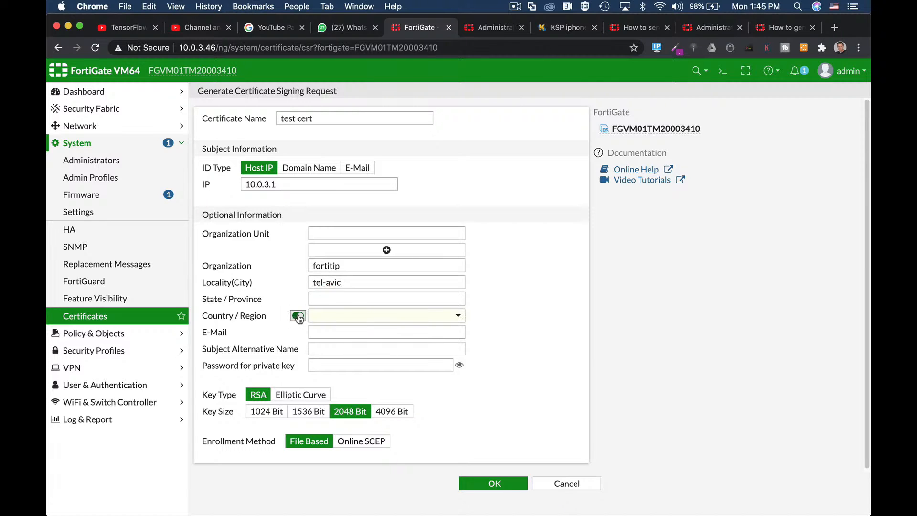
{"action": "left_click", "coordinate": [367, 318]}
{"action": "type", "text": "israel"}
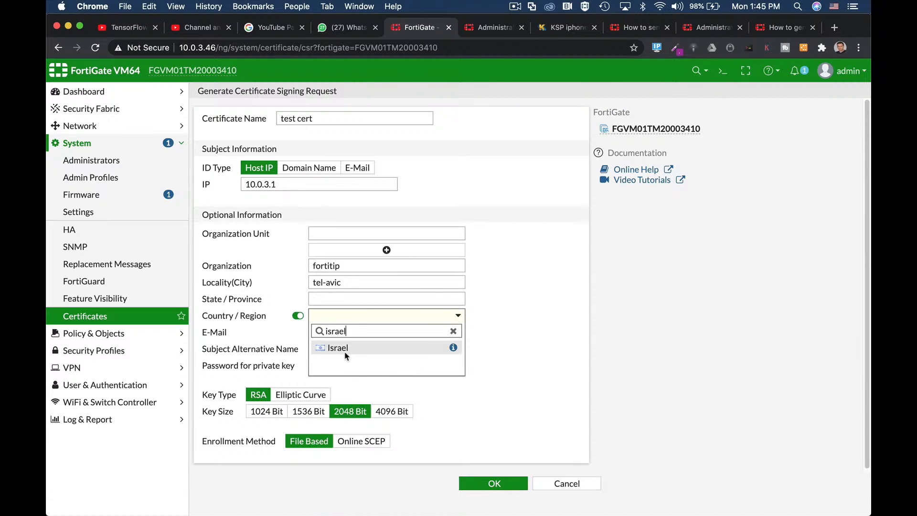
{"action": "left_click", "coordinate": [346, 351]}
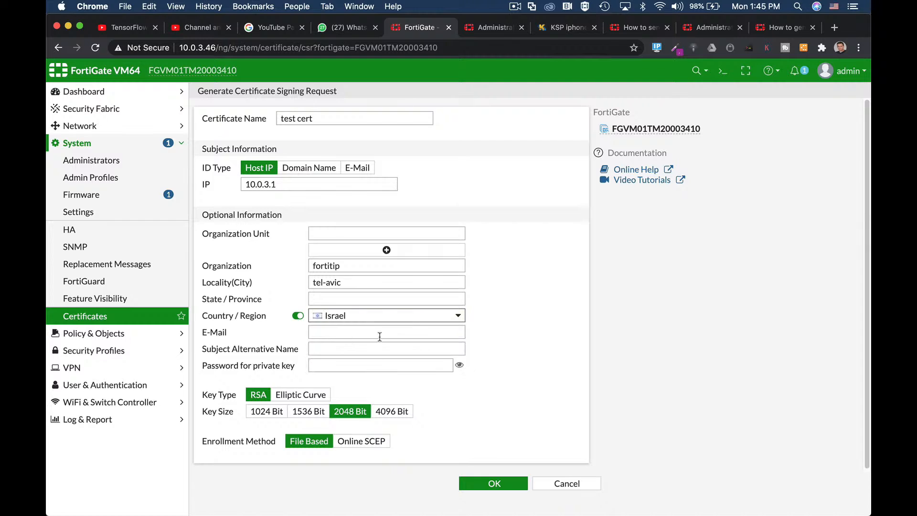
Step: Fill in the contact's e-mail address in the request's optional information
{"action": "left_click", "coordinate": [399, 330]}
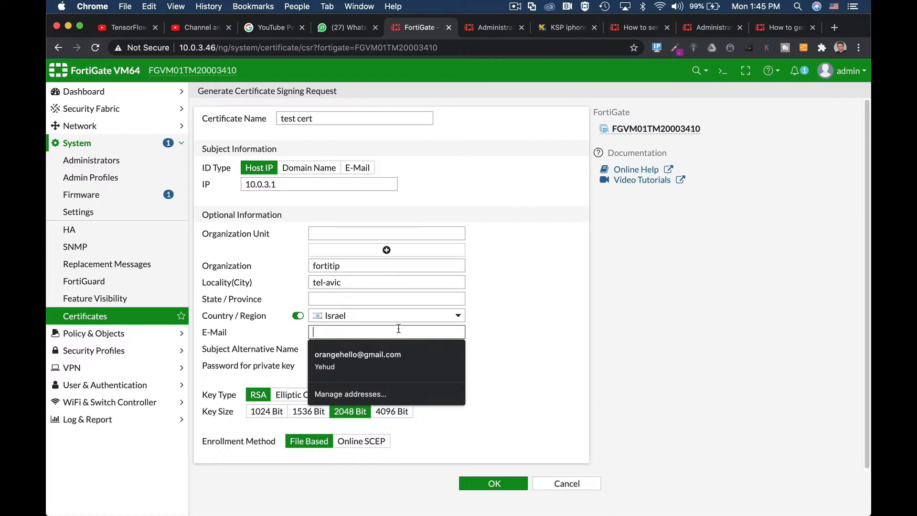
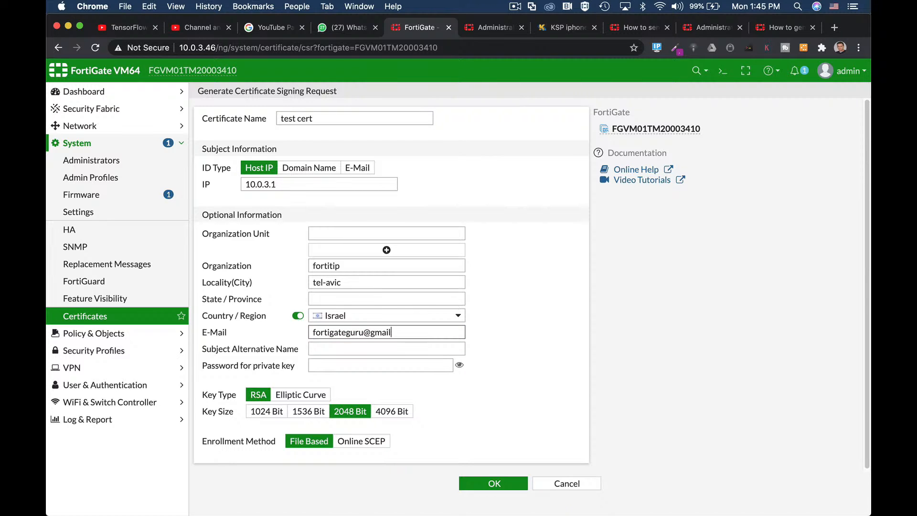
{"action": "left_click", "coordinate": [512, 332]}
Step: Enter the password for the private key, choose a 2048 Bit key size, and submit the file-based certificate signing request
{"action": "left_click", "coordinate": [342, 365]}
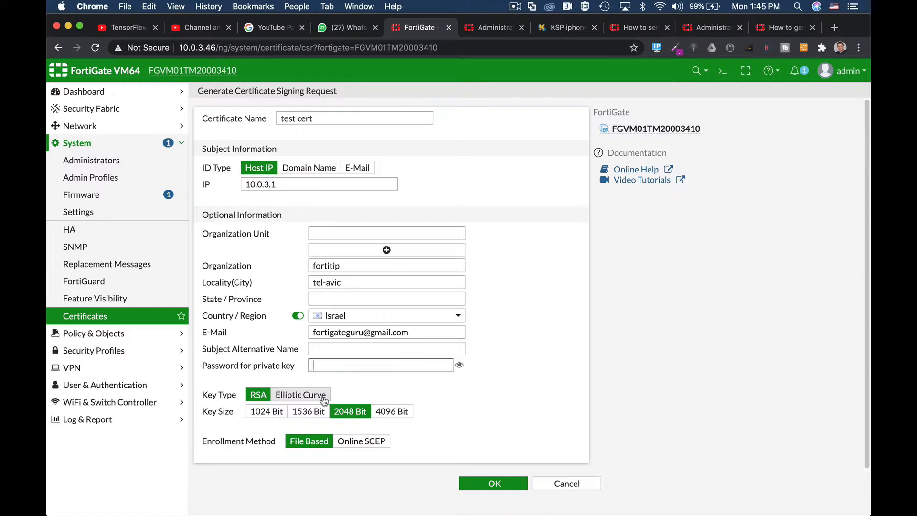
{"action": "left_click", "coordinate": [385, 417]}
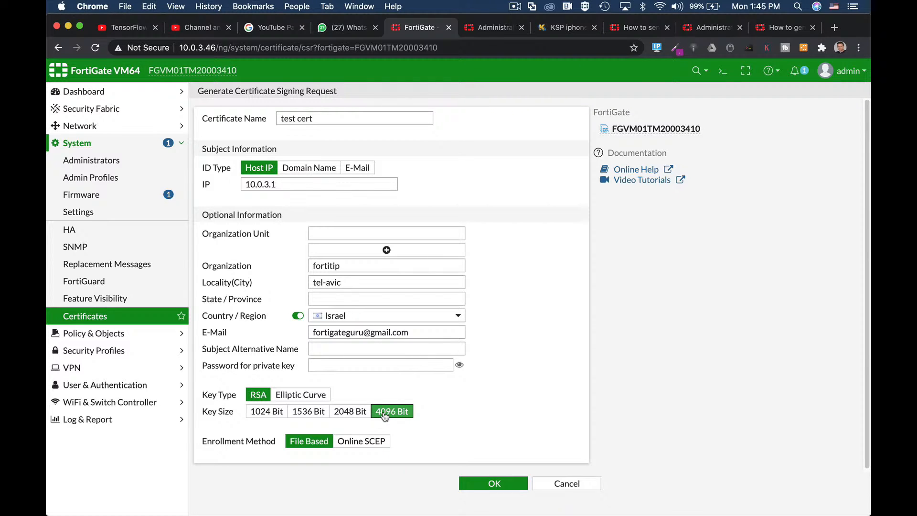
{"action": "left_click", "coordinate": [356, 414]}
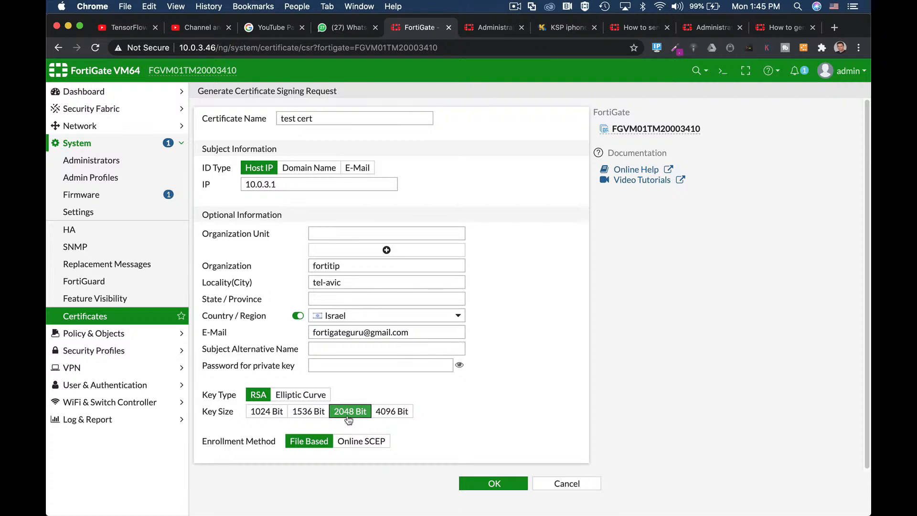
{"action": "type", "text": "••••••"}
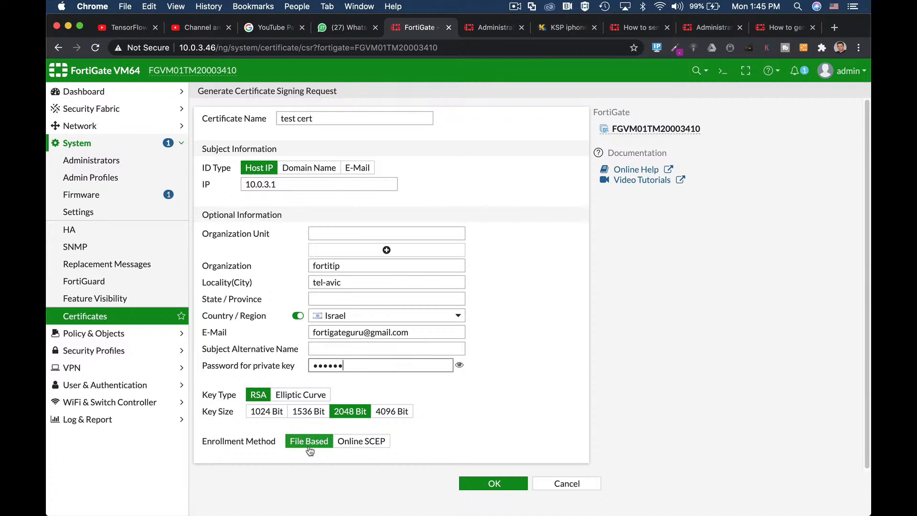
{"action": "left_click", "coordinate": [499, 483]}
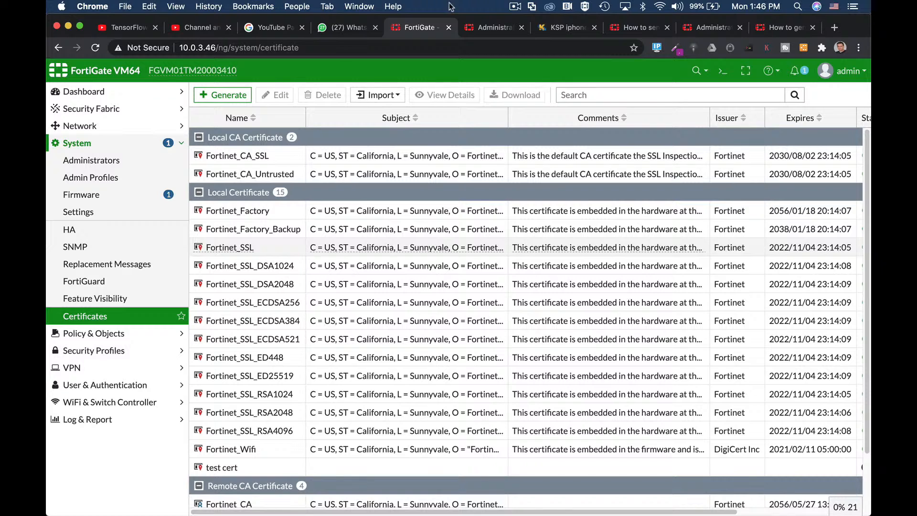
Step: Select the test cert entry in the local certificates and review the available certificate import types
{"action": "left_click", "coordinate": [233, 470]}
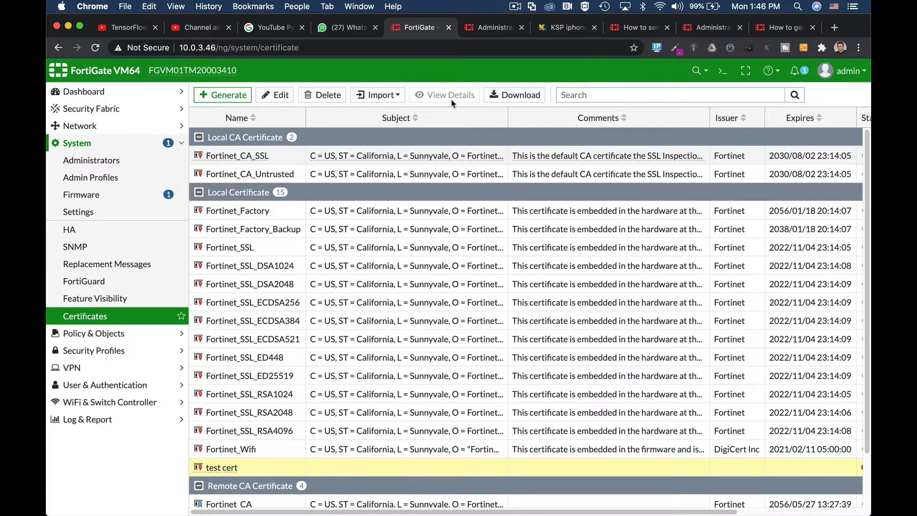
{"action": "left_click", "coordinate": [385, 95]}
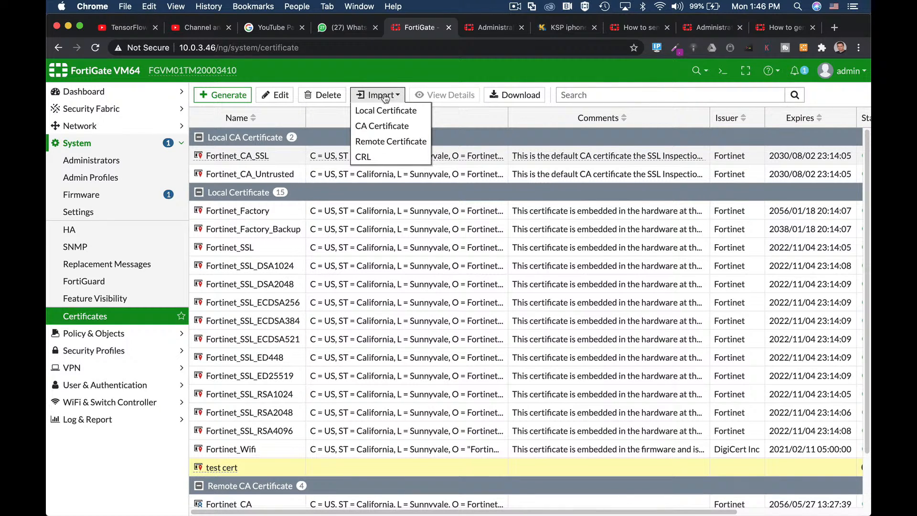
{"action": "left_click", "coordinate": [577, 84]}
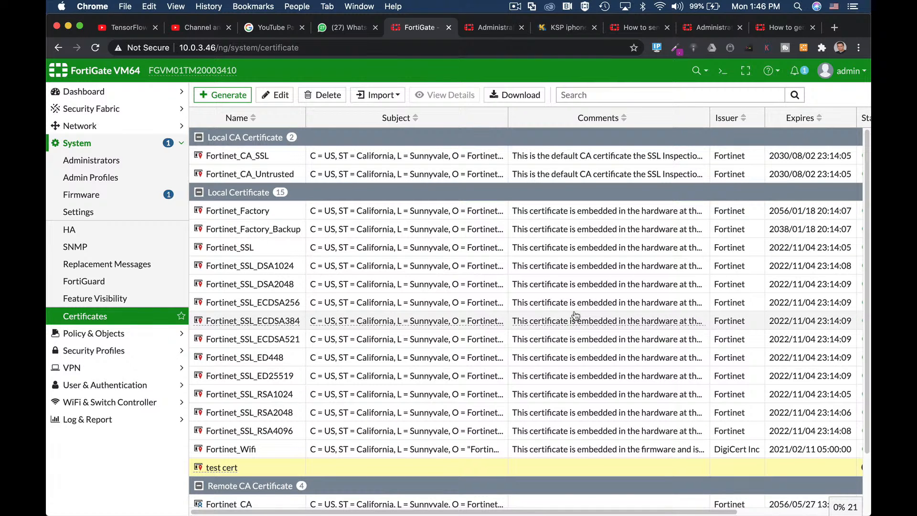
Step: Open the CLI console and enter the config vpn certificate local context
{"action": "left_click", "coordinate": [718, 76]}
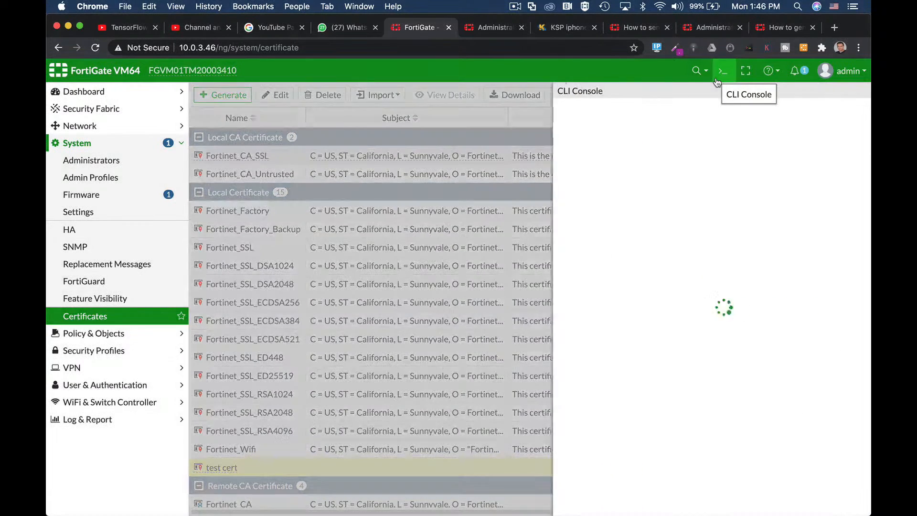
{"action": "type", "text": "co"}
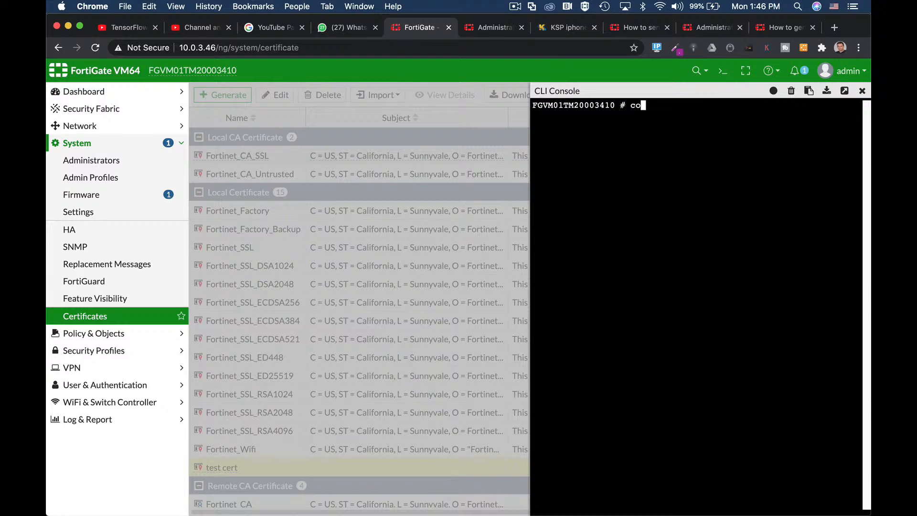
{"action": "type", "text": "nfig vpn certificate local"}
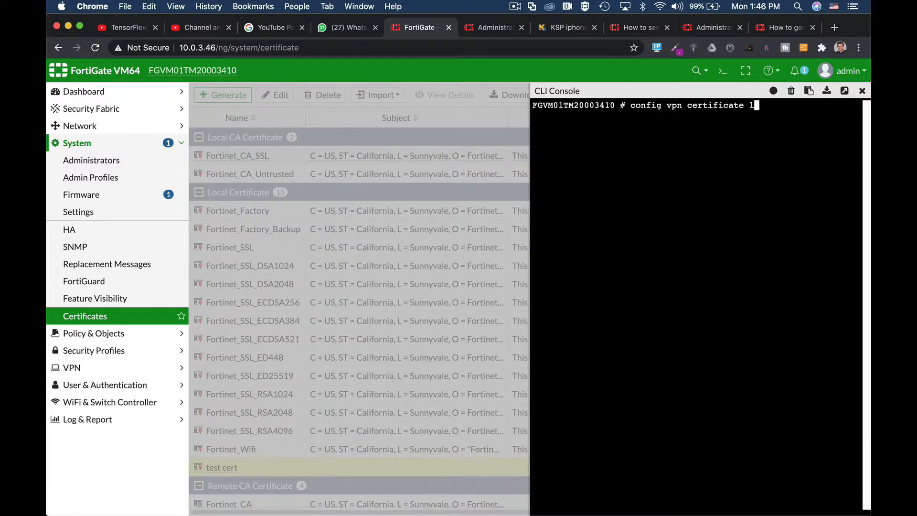
{"action": "key", "text": "Return"}
Step: Edit the Fortinet_CA_SSL certificate entry within the local certificate configuration
{"action": "type", "text": "edit"}
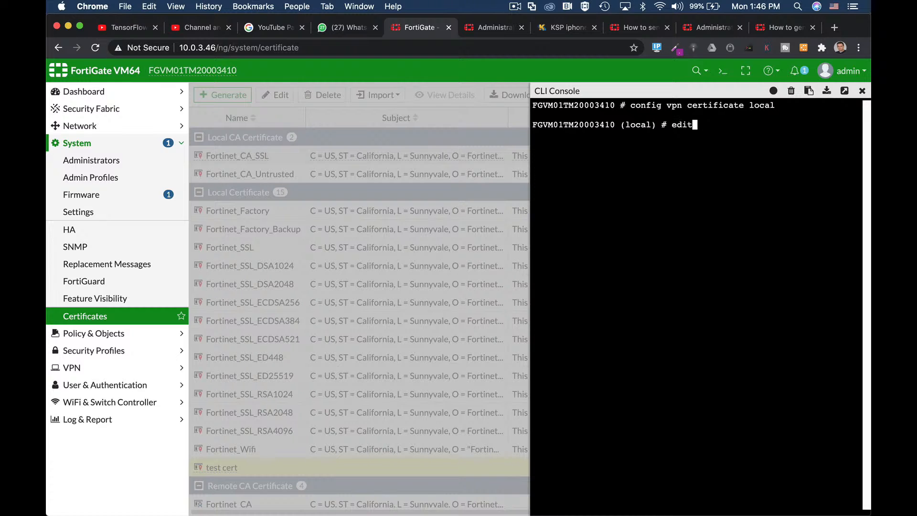
{"action": "key", "text": "Tab"}
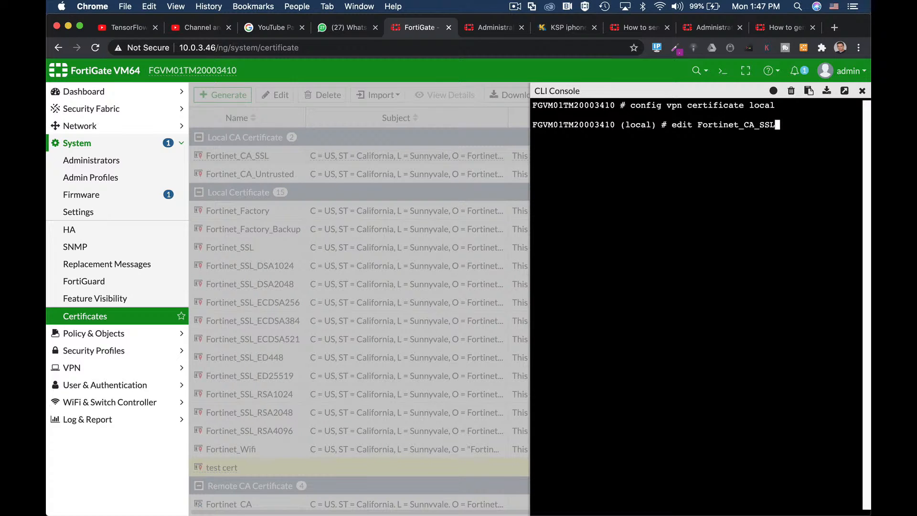
{"action": "type", "text": "show fu"}
{"action": "key", "text": "Return"}
{"action": "key", "text": "BackSpace"}
{"action": "key", "text": "BackSpace"}
{"action": "key", "text": "BackSpace"}
{"action": "key", "text": "BackSpace"}
{"action": "key", "text": "Return"}
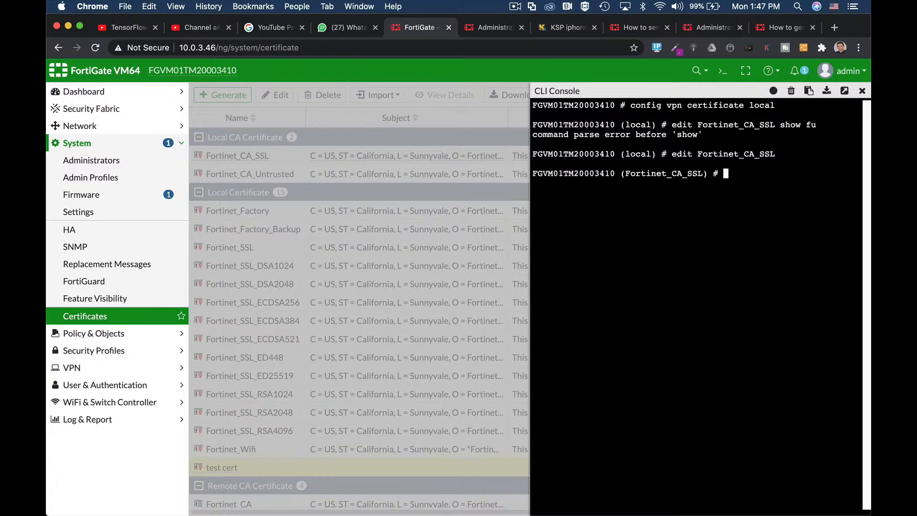
Step: List the certificate's settings with show full-configuration, page through the output and highlight the private-key setting
{"action": "type", "text": "show full-configuration"}
{"action": "key", "text": "Return"}
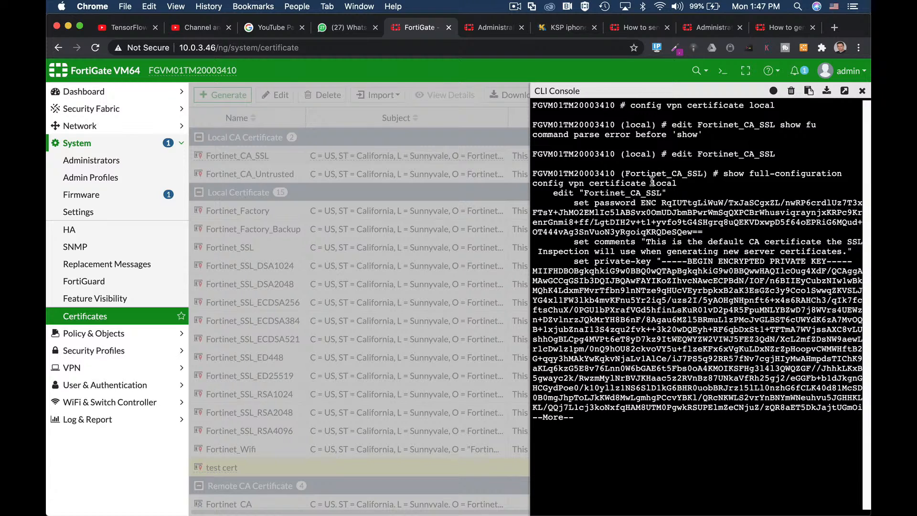
{"action": "key", "text": "space"}
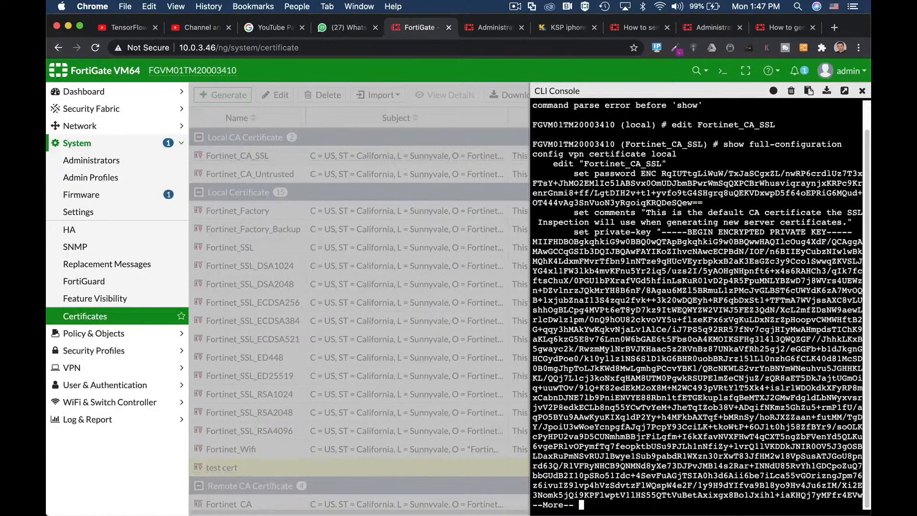
{"action": "left_click_drag", "start_coordinate": [594, 232], "coordinate": [650, 233]}
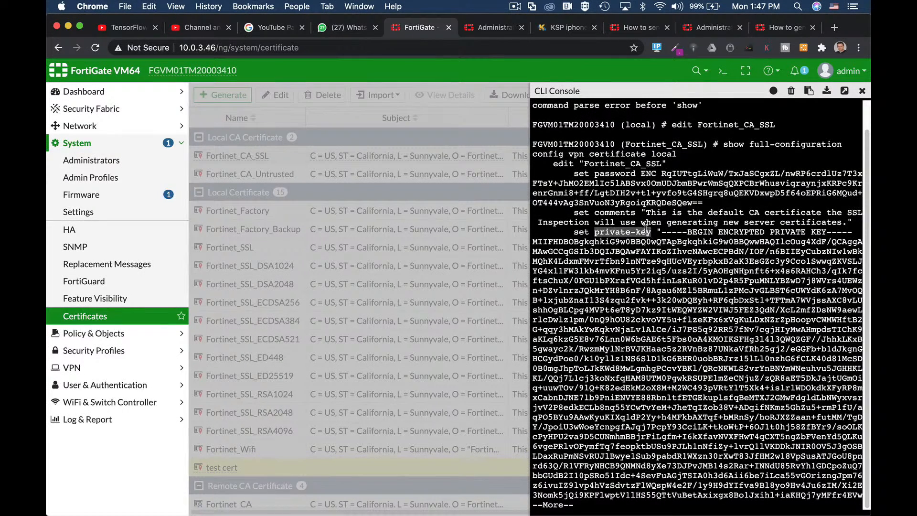
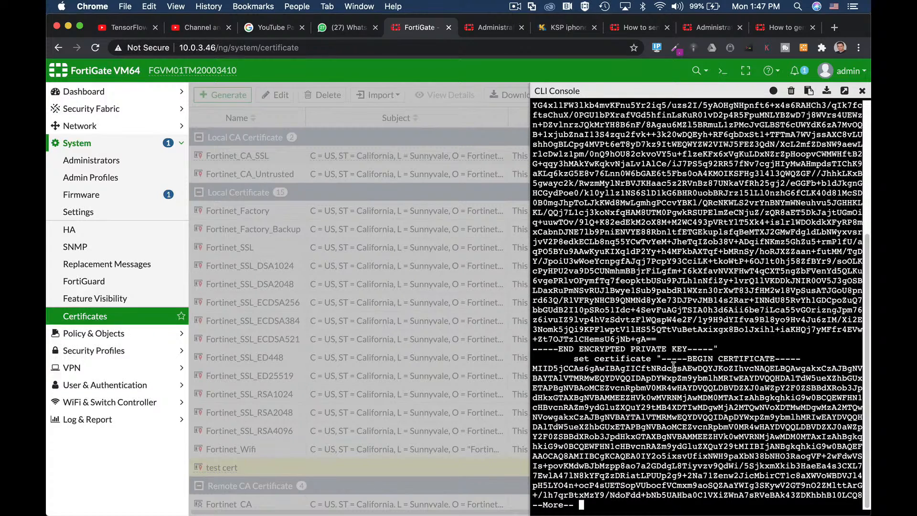
Step: Highlight the certificate block that follows the encrypted private key in the CLI console output
{"action": "left_click_drag", "start_coordinate": [532, 368], "coordinate": [766, 470]}
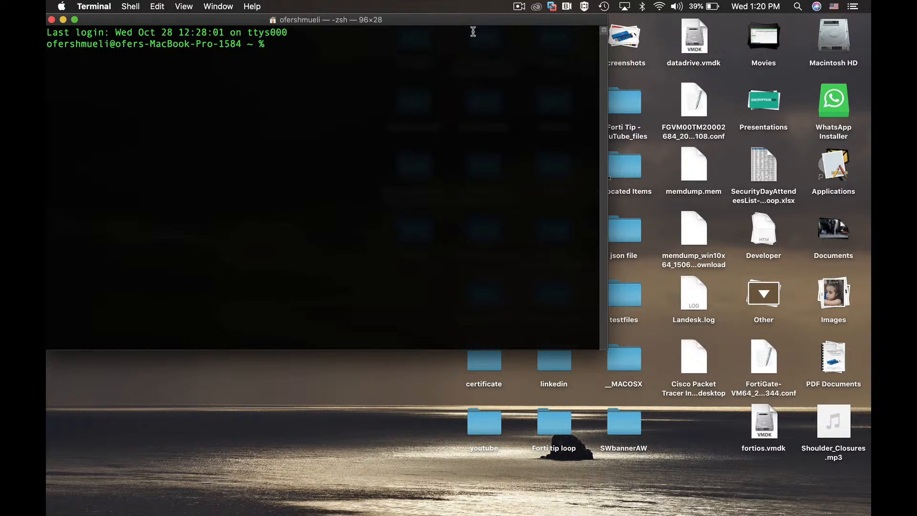
Step: Open the desktop configuration backup FGVM00TM20002684_20200329_0108.conf in TextEdit, examine the port2 and port3 interface settings, and close the file
{"action": "left_click", "coordinate": [690, 106]}
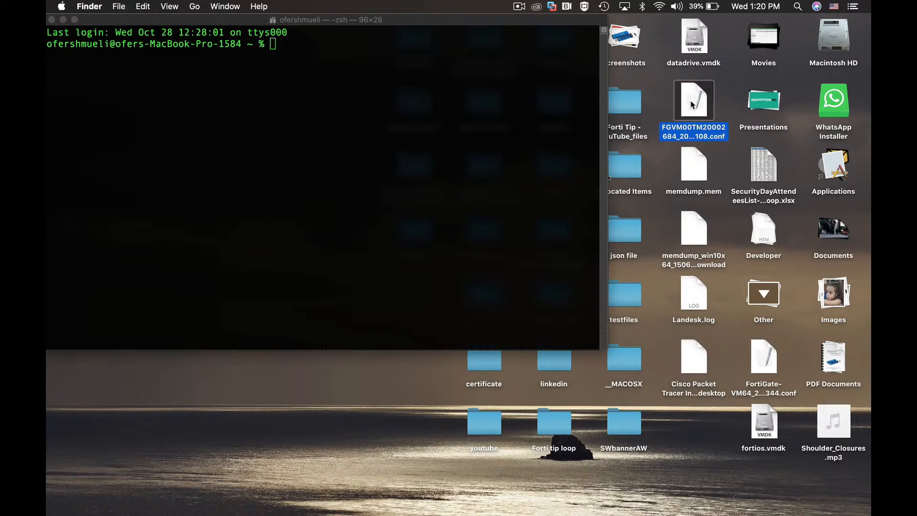
{"action": "right_click", "coordinate": [694, 103]}
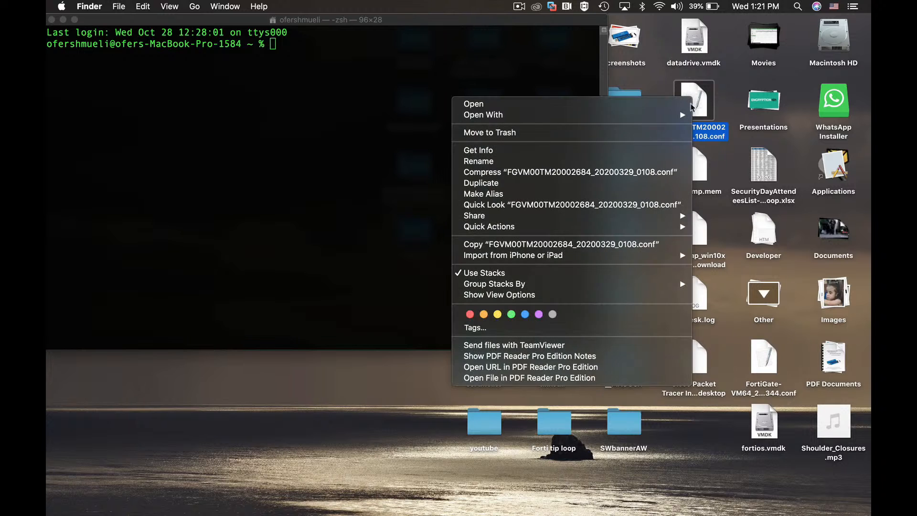
{"action": "left_click", "coordinate": [644, 102]}
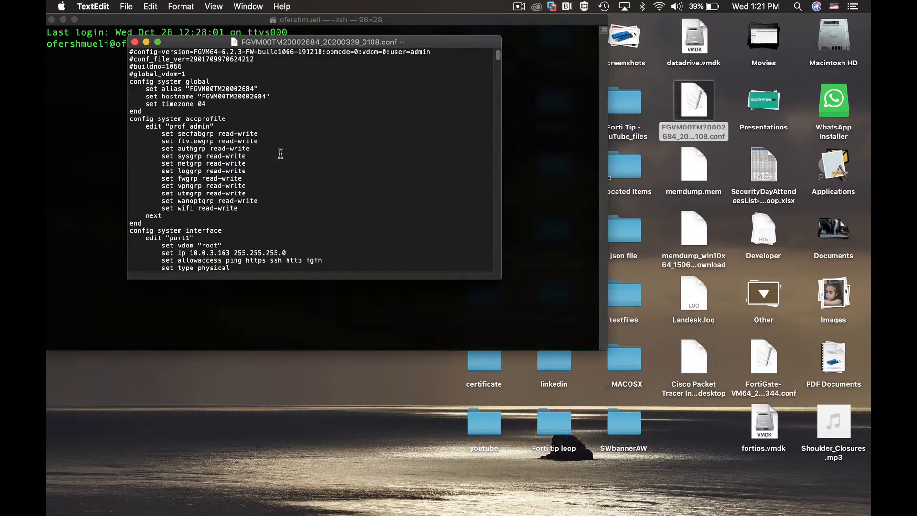
{"action": "scroll", "coordinate": [256, 177], "scroll_direction": "down", "scroll_amount": 10}
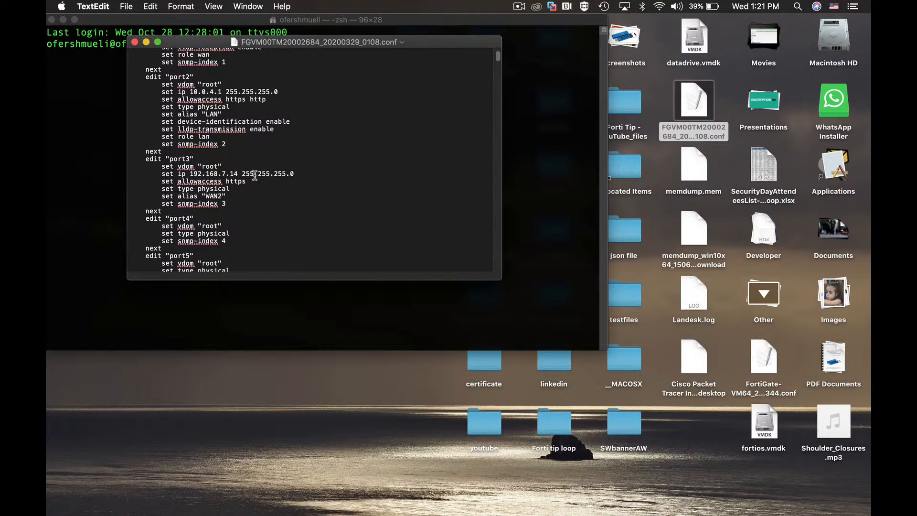
{"action": "scroll", "coordinate": [255, 174], "scroll_direction": "down", "scroll_amount": 1}
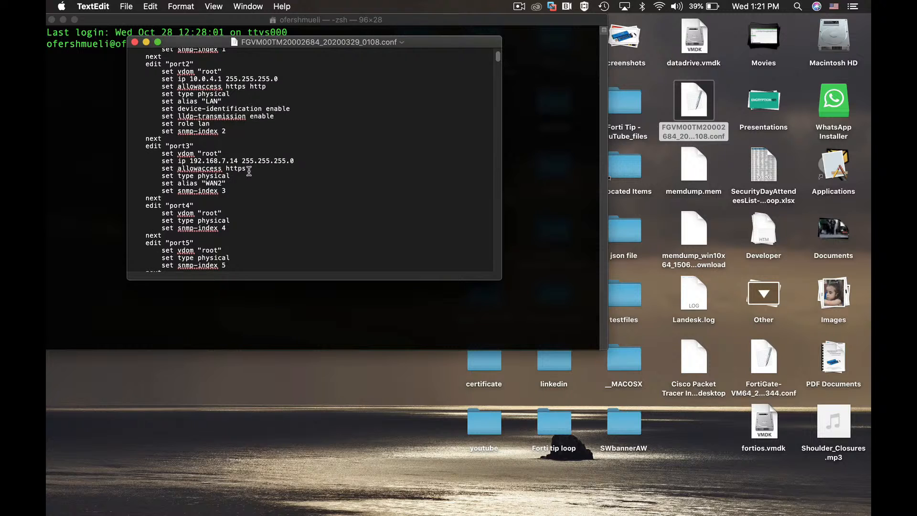
{"action": "left_click_drag", "start_coordinate": [181, 109], "coordinate": [213, 109]}
{"action": "left_click_drag", "start_coordinate": [177, 153], "coordinate": [201, 155]}
{"action": "left_click", "coordinate": [134, 42]}
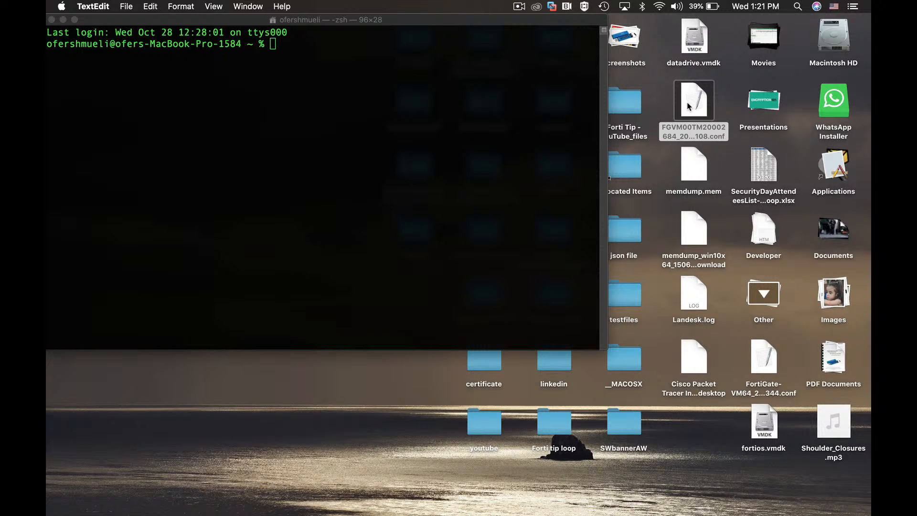
Step: In Terminal, compute the SHA-256 checksum of FGVM00TM20002684_20200329_0108.conf on the desktop with shasum -a 256
{"action": "left_click", "coordinate": [274, 46]}
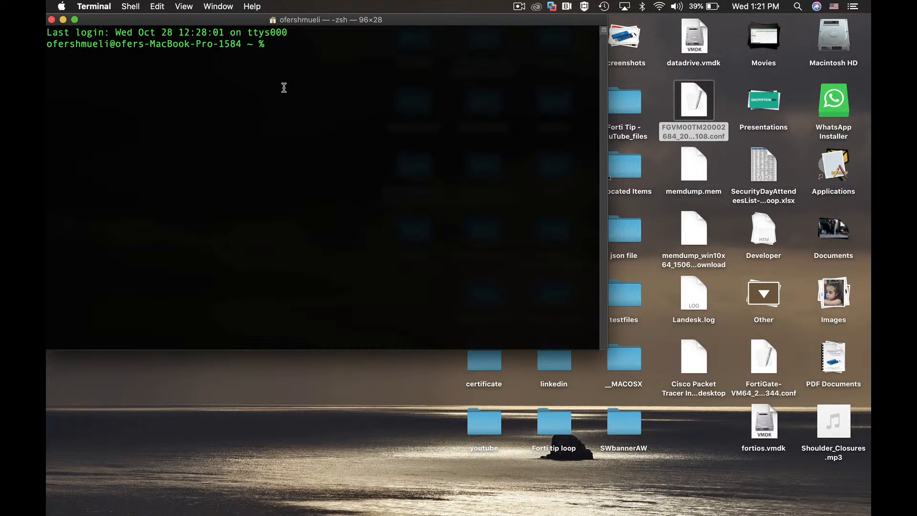
{"action": "type", "text": "shasum -a"}
{"action": "type", "text": "256"}
{"action": "left_click_drag", "start_coordinate": [688, 116], "coordinate": [372, 56]}
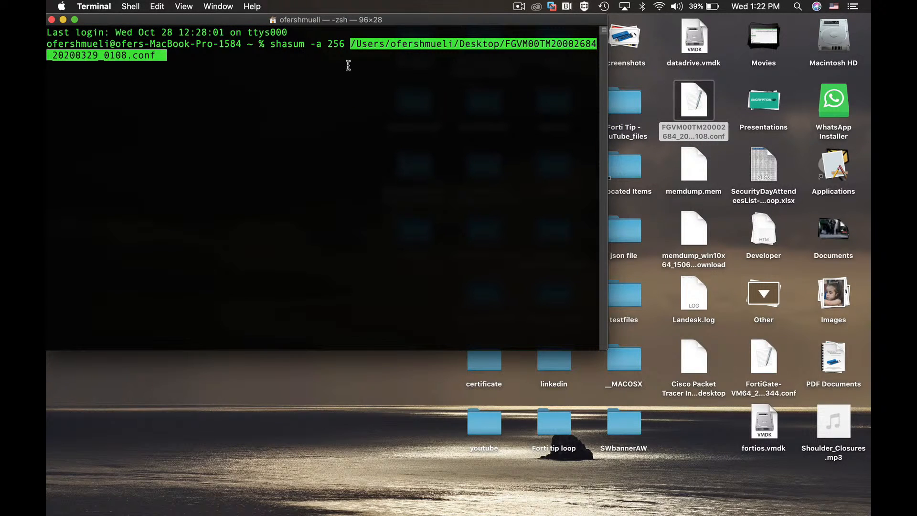
{"action": "key", "text": "Return"}
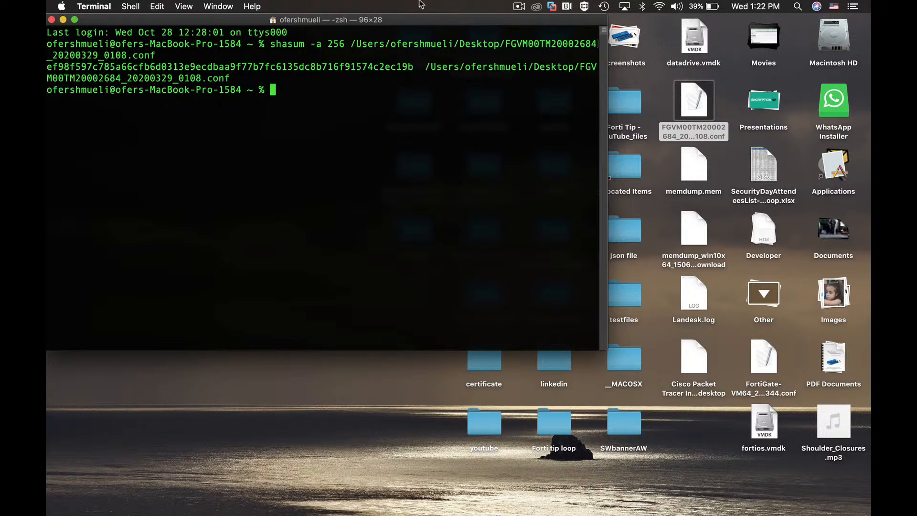
Step: Copy the computed hash from Terminal and paste it below the line "hash value" in the new Gmail message carrying the configuration attachment
{"action": "left_click_drag", "start_coordinate": [414, 68], "coordinate": [47, 67]}
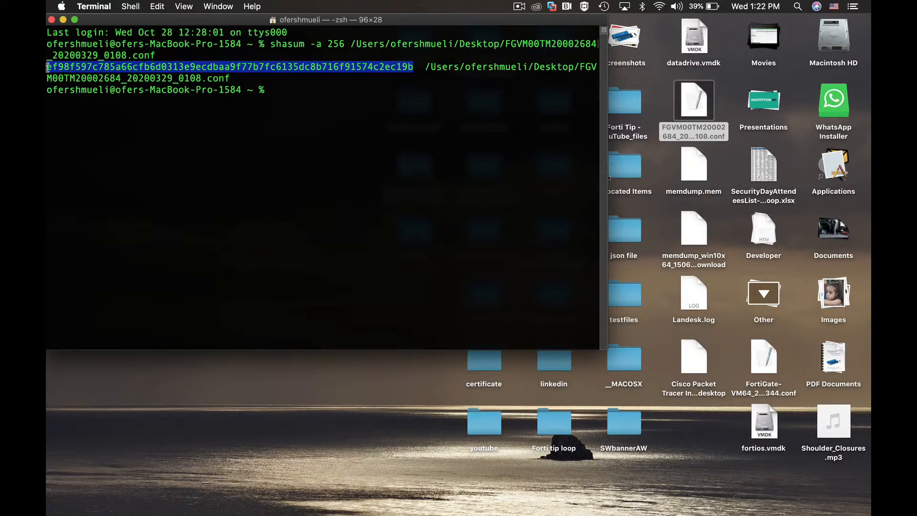
{"action": "right_click", "coordinate": [377, 67]}
{"action": "left_click", "coordinate": [403, 132]}
{"action": "key", "text": "super+Tab"}
{"action": "left_click", "coordinate": [568, 256]}
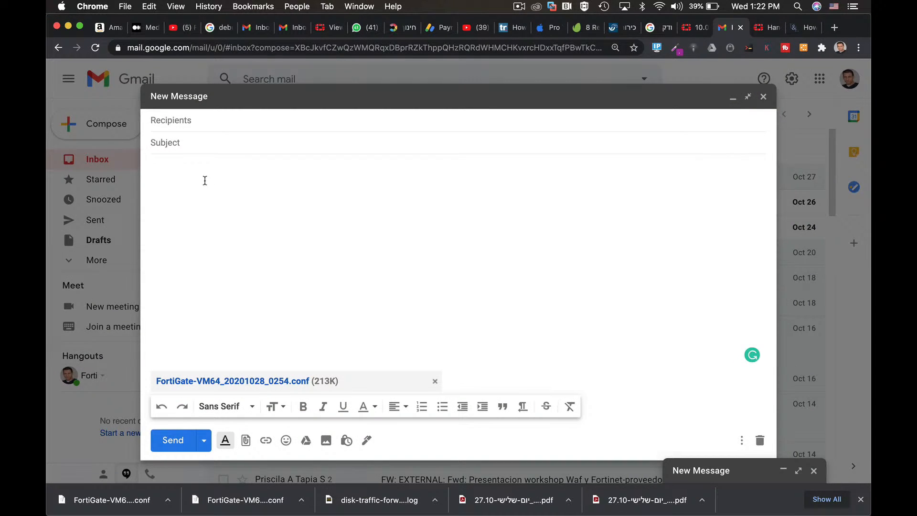
{"action": "type", "text": "hash value"}
{"action": "key", "text": "Return"}
{"action": "key", "text": "super+v"}
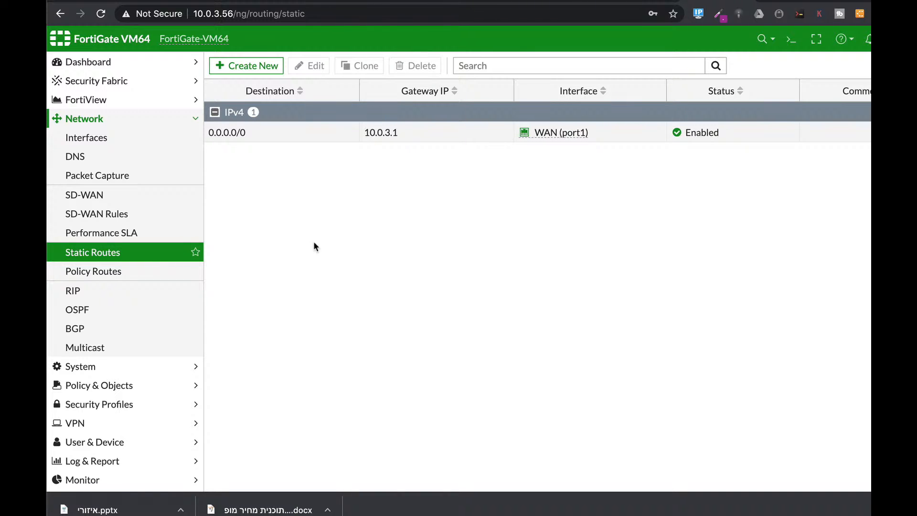
Step: Examine the Internet Service destination option for a new static route and the SD-WAN interface settings
{"action": "left_click", "coordinate": [247, 66]}
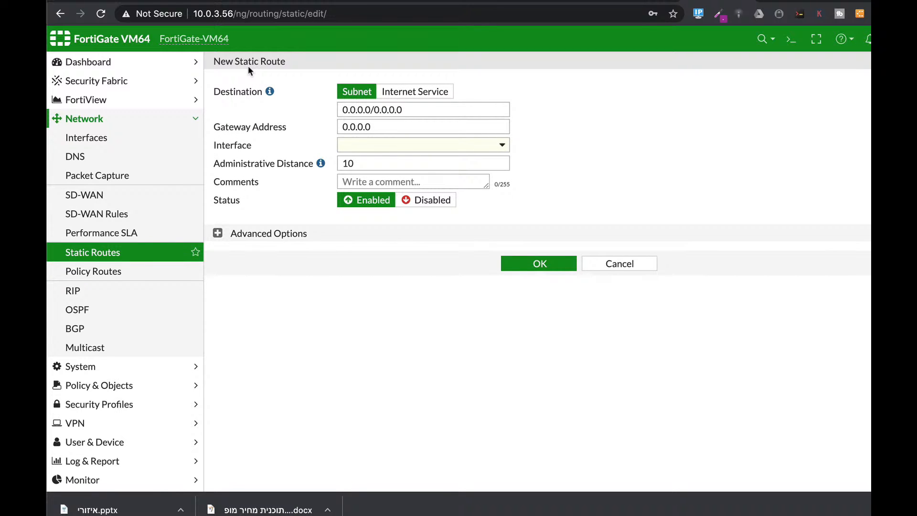
{"action": "left_click", "coordinate": [415, 93]}
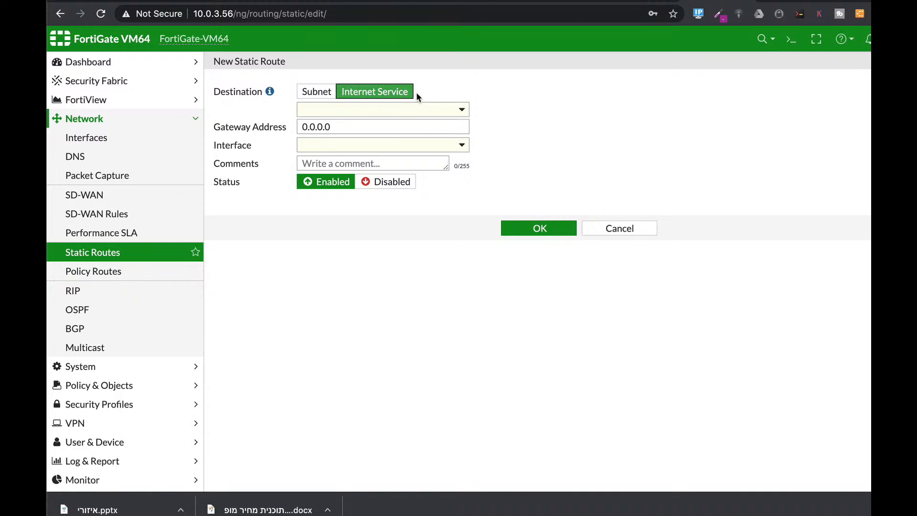
{"action": "left_click", "coordinate": [115, 197]}
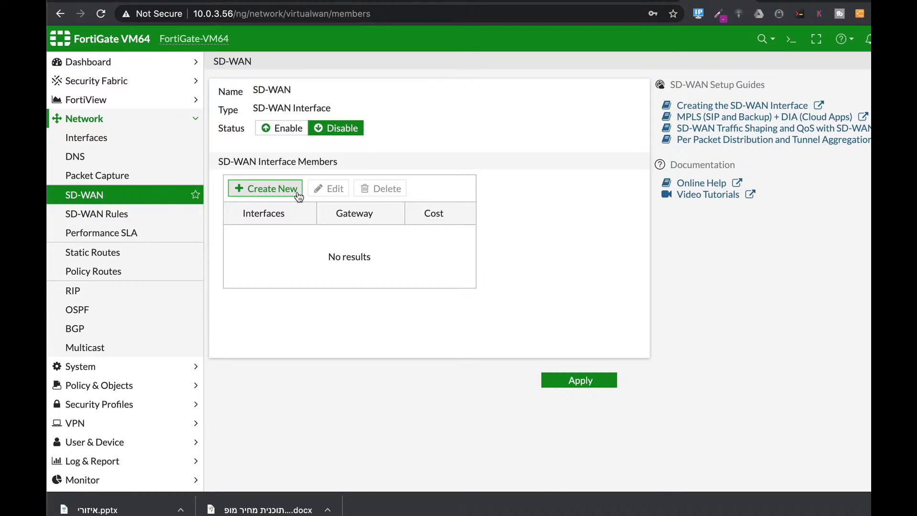
Step: Open the fullAccess IPv4 policy for editing, check its Application Control and SSL Inspection profiles, and save it
{"action": "left_click", "coordinate": [95, 385]}
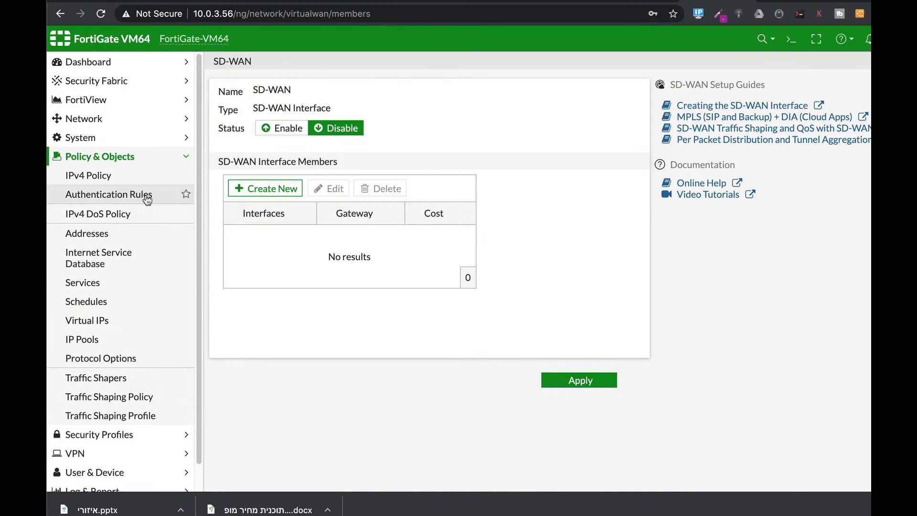
{"action": "left_click", "coordinate": [76, 177]}
{"action": "left_click", "coordinate": [280, 140]}
{"action": "left_click", "coordinate": [321, 67]}
{"action": "scroll", "coordinate": [467, 292], "scroll_direction": "down", "scroll_amount": 5}
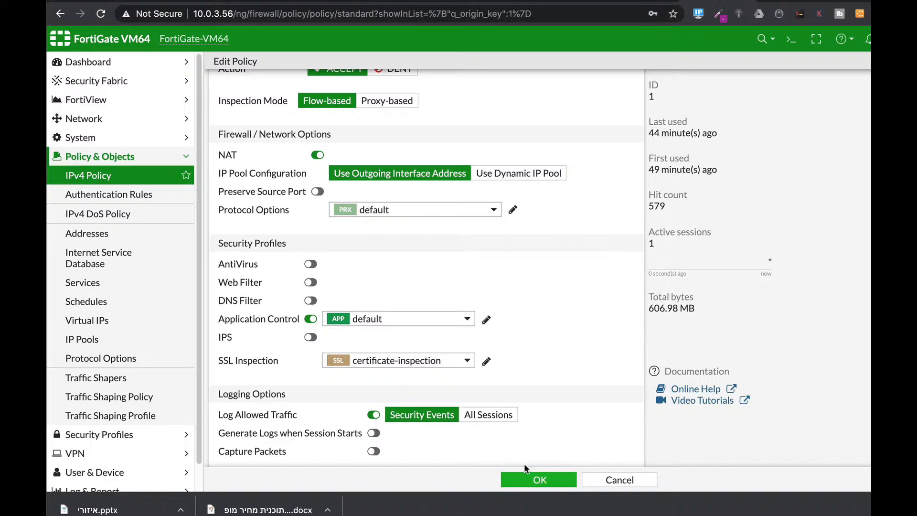
{"action": "left_click", "coordinate": [537, 476]}
Step: Create a new application group under Application Signatures and name it cloudApps
{"action": "left_click", "coordinate": [129, 434]}
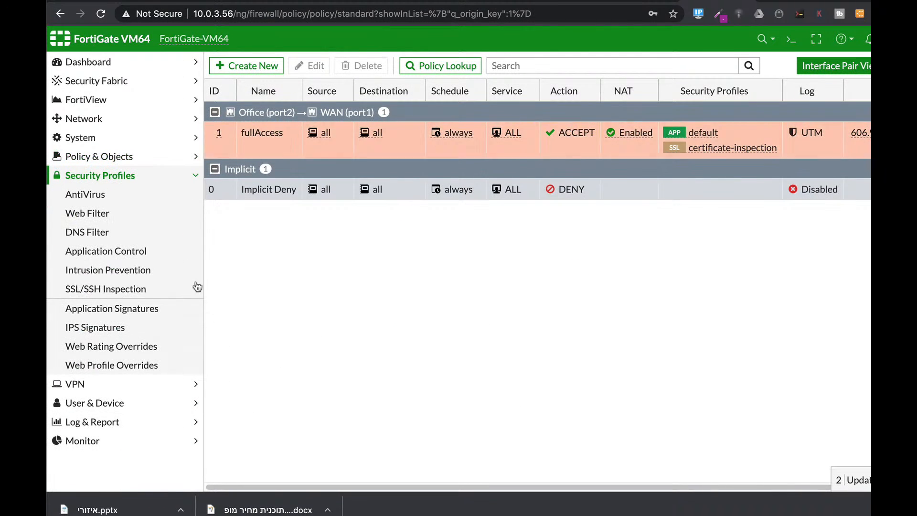
{"action": "left_click", "coordinate": [137, 313]}
{"action": "left_click", "coordinate": [272, 70]}
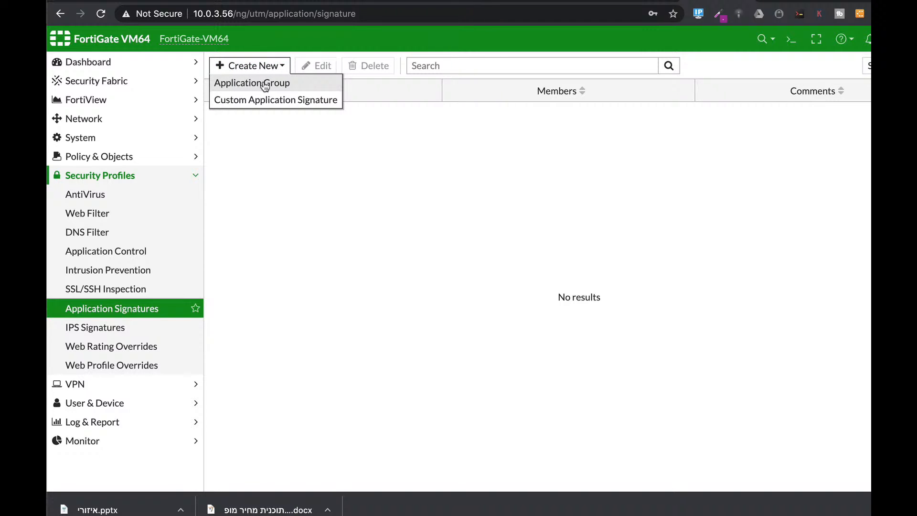
{"action": "left_click", "coordinate": [265, 84]}
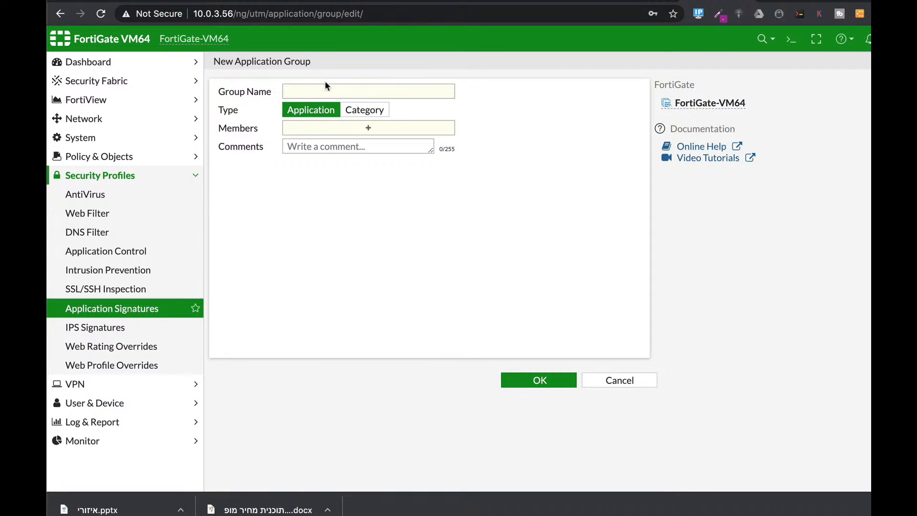
{"action": "left_click", "coordinate": [306, 91]}
{"action": "type", "text": "cloudApps"}
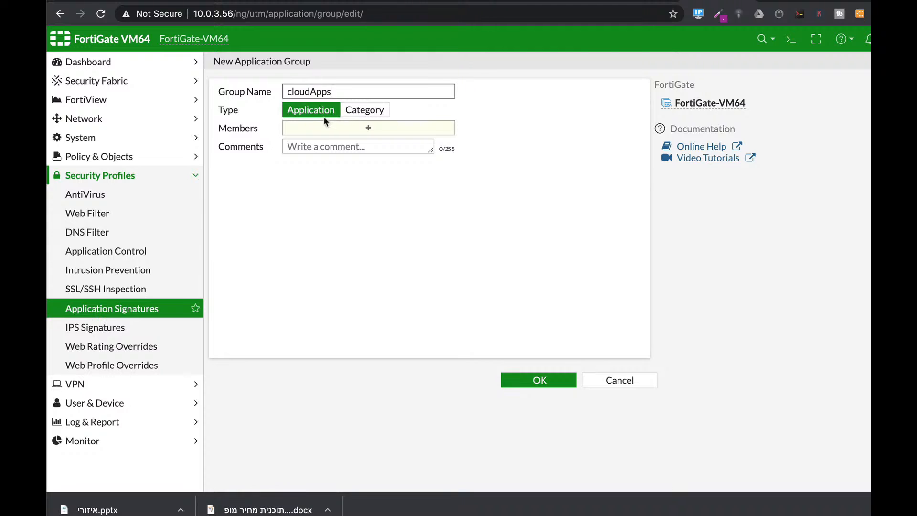
Step: Switch the group type to Category and examine the Cloud.IT category among the selectable members
{"action": "left_click", "coordinate": [365, 111]}
{"action": "left_click", "coordinate": [365, 126]}
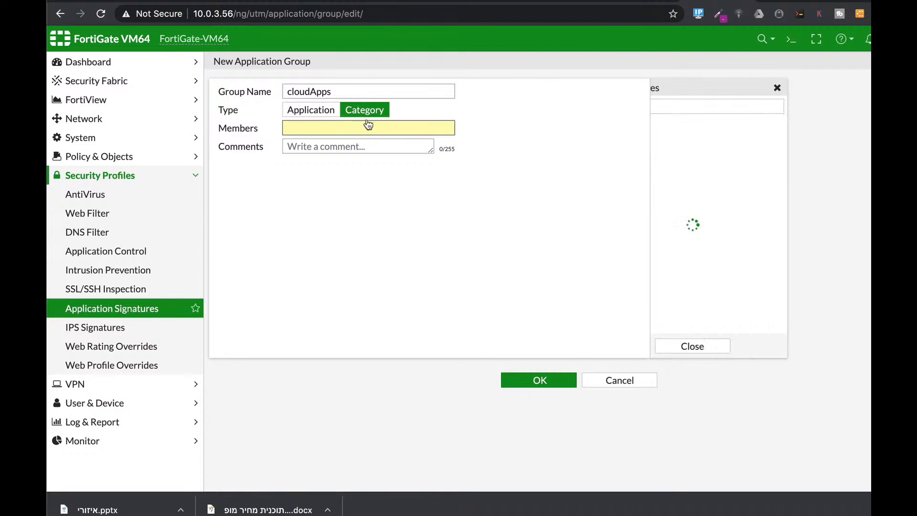
{"action": "mouse_move", "coordinate": [686, 146]}
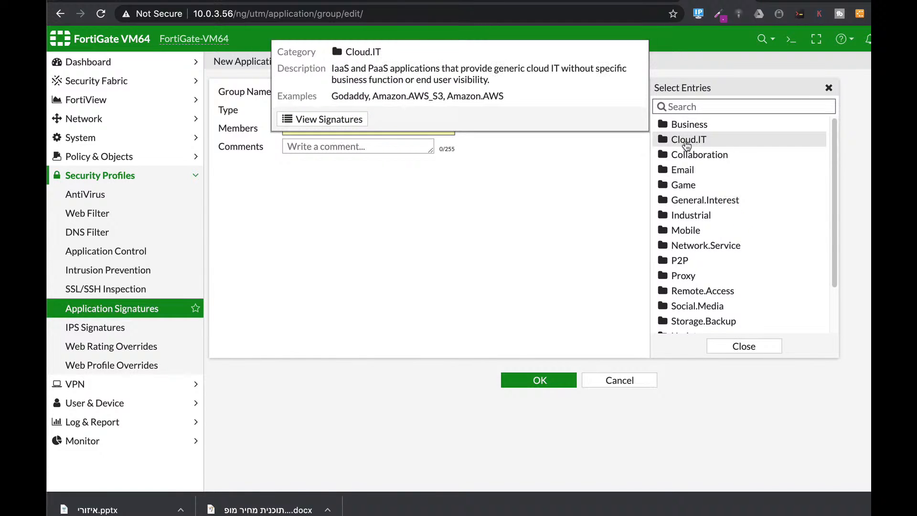
{"action": "left_click", "coordinate": [292, 209]}
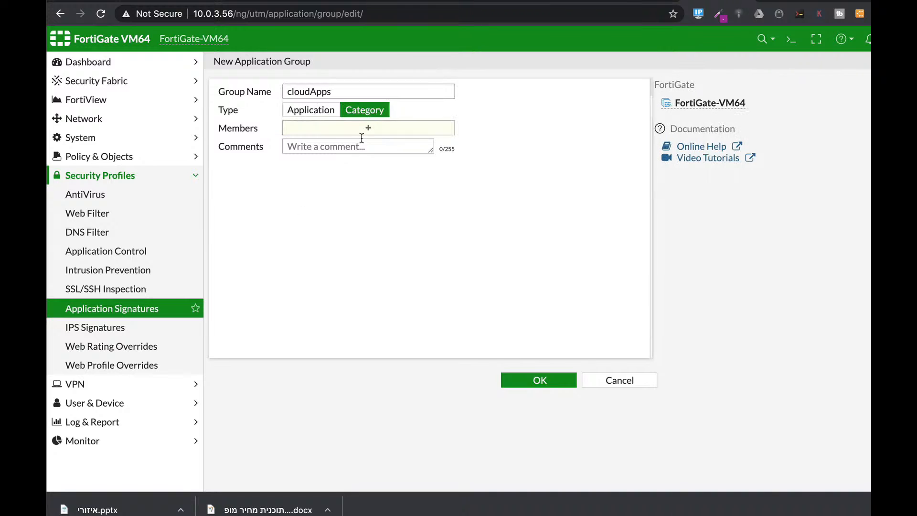
Step: Set the group type to Application and add the four Amazon.AWS applications found by searching for aws as members
{"action": "left_click", "coordinate": [311, 115]}
{"action": "left_click", "coordinate": [349, 133]}
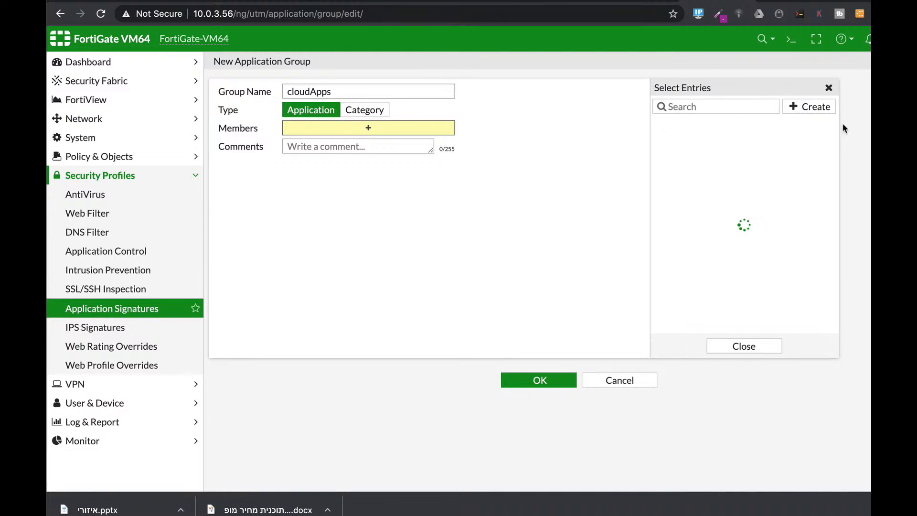
{"action": "type", "text": "aws"}
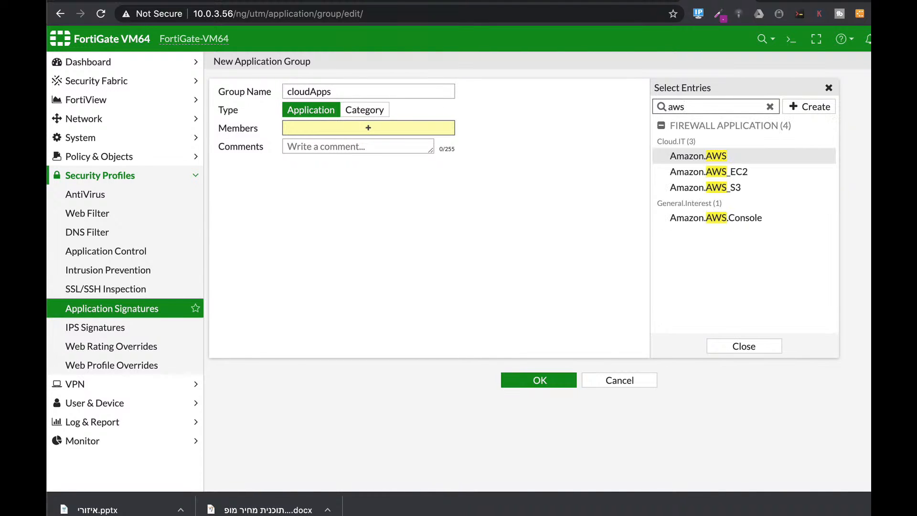
{"action": "left_click", "coordinate": [689, 162]}
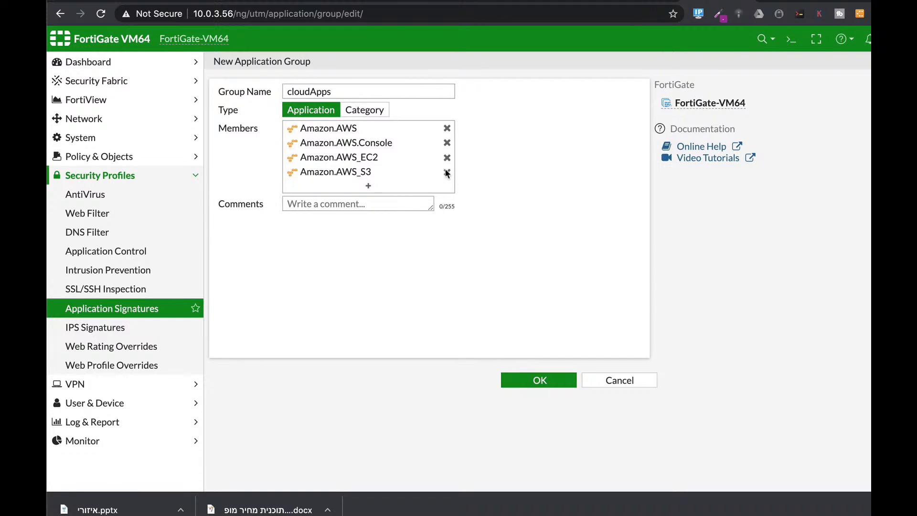
Step: Search the application entries for sales and add all the Salesforce applications to the group members
{"action": "left_click", "coordinate": [368, 187]}
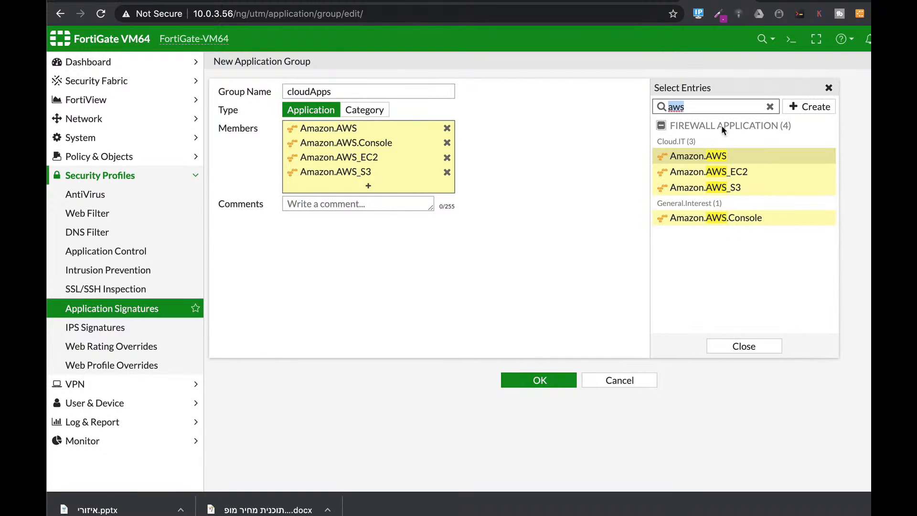
{"action": "type", "text": "sales"}
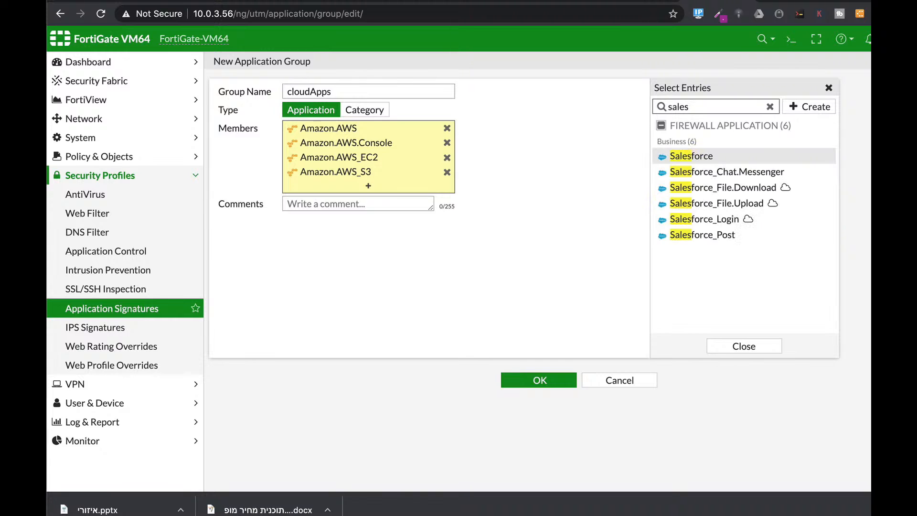
{"action": "left_click", "coordinate": [698, 157]}
{"action": "left_click", "coordinate": [706, 171]}
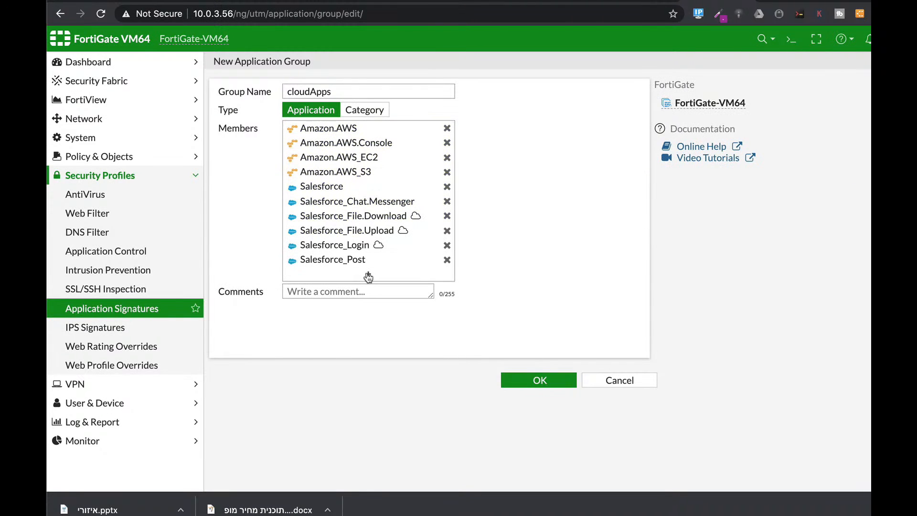
Step: Add Microsoft.Office.365, Microsoft.Office.365.Portal and Microsoft.Office.Online to the cloudApps group and save the group
{"action": "left_click", "coordinate": [369, 276]}
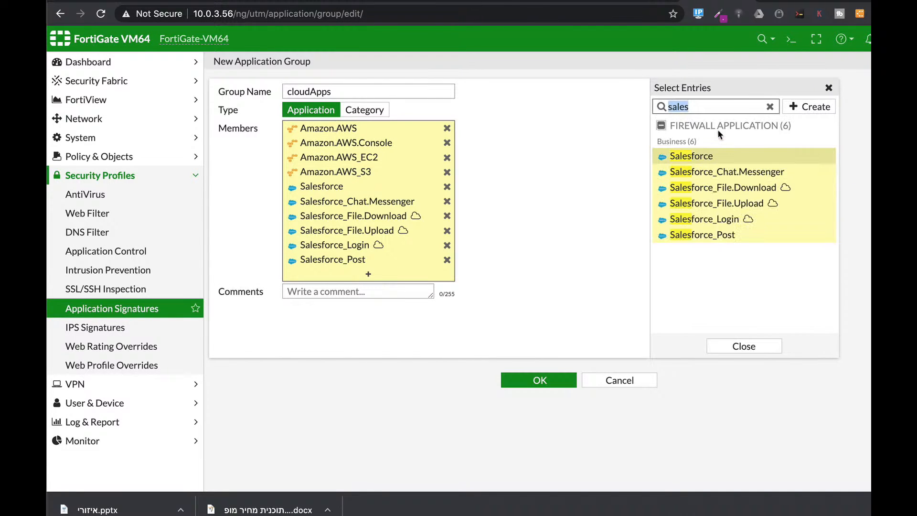
{"action": "type", "text": "office"}
{"action": "left_click", "coordinate": [697, 217]}
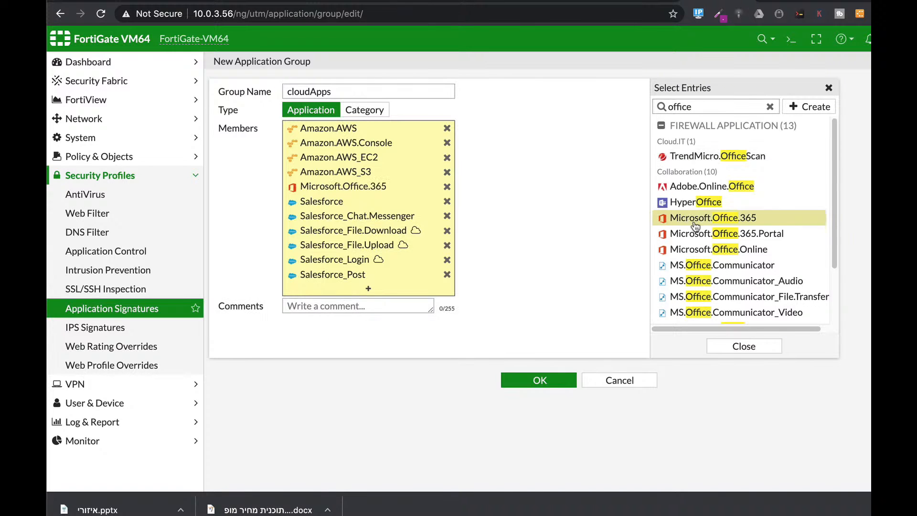
{"action": "left_click", "coordinate": [695, 233]}
{"action": "left_click", "coordinate": [691, 250]}
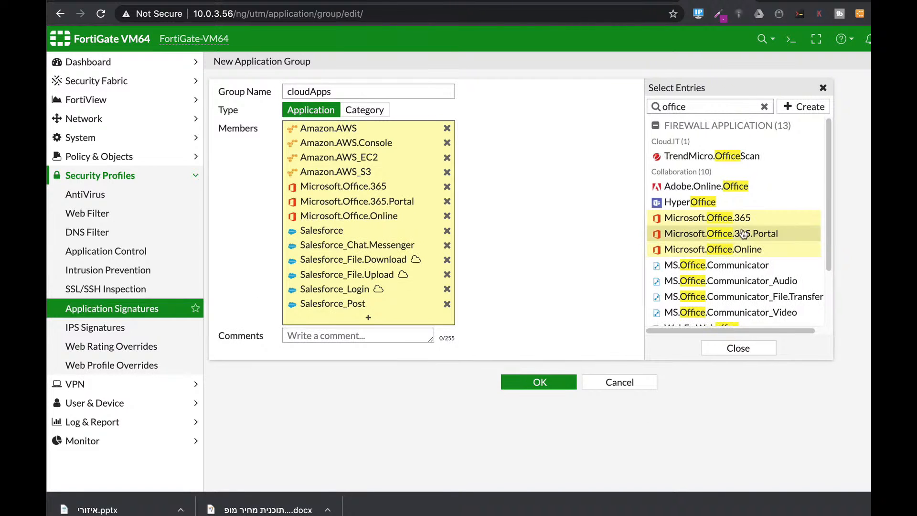
{"action": "left_click", "coordinate": [534, 381]}
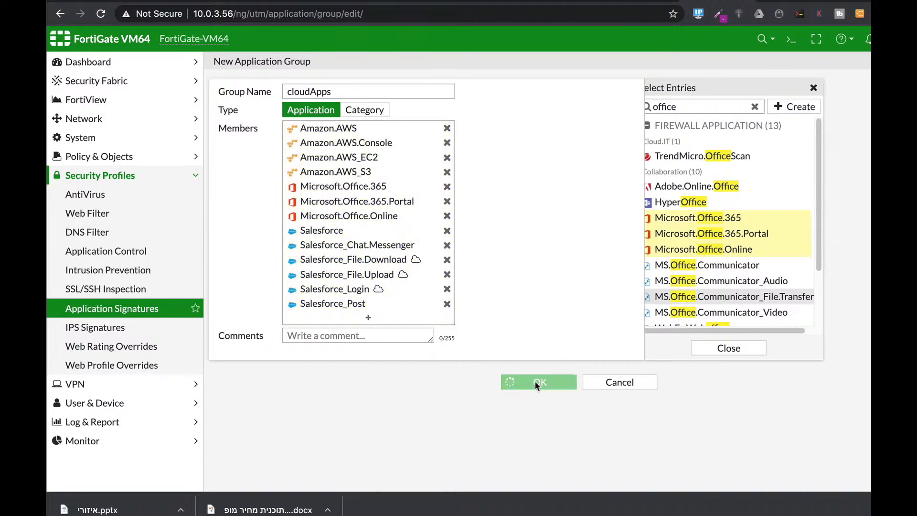
Step: Show the saved application group and examine the existing shared traffic shapers and their priorities
{"action": "left_click", "coordinate": [215, 112]}
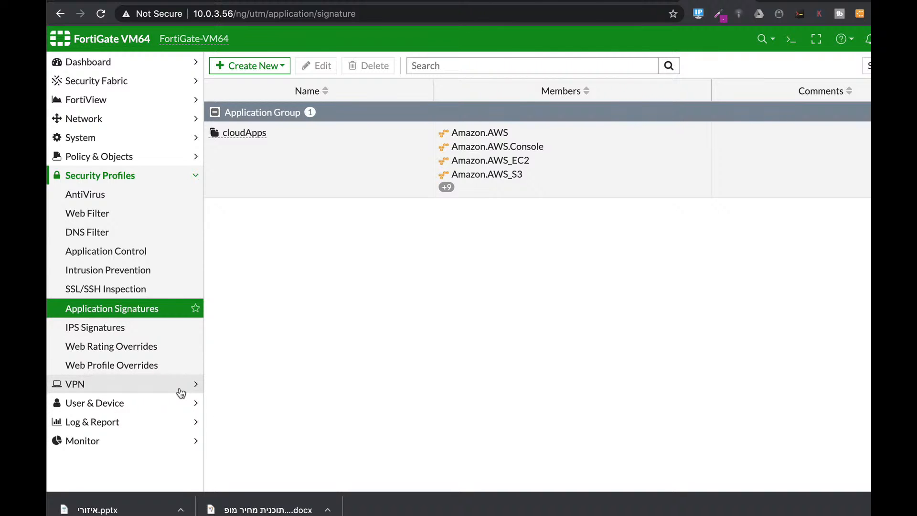
{"action": "left_click", "coordinate": [134, 160]}
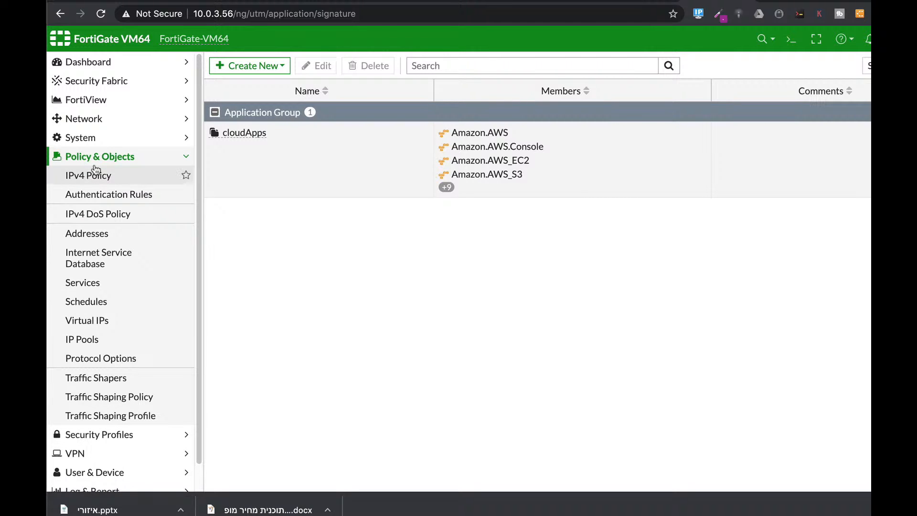
{"action": "left_click", "coordinate": [117, 381]}
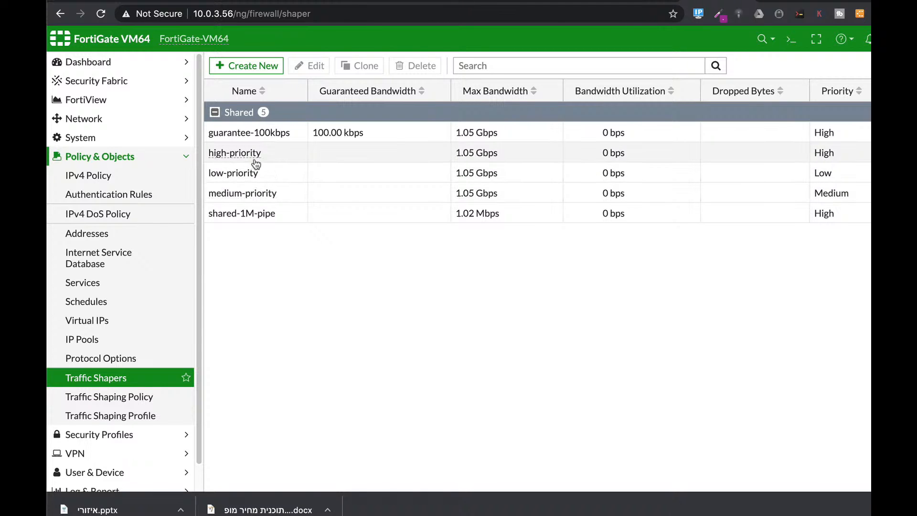
{"action": "mouse_move", "coordinate": [257, 158]}
{"action": "mouse_move", "coordinate": [252, 174]}
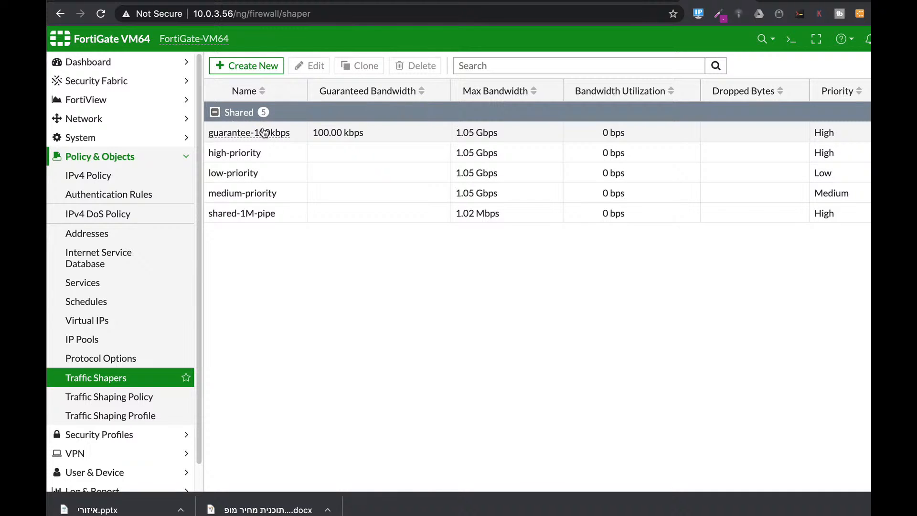
{"action": "mouse_move", "coordinate": [251, 132]}
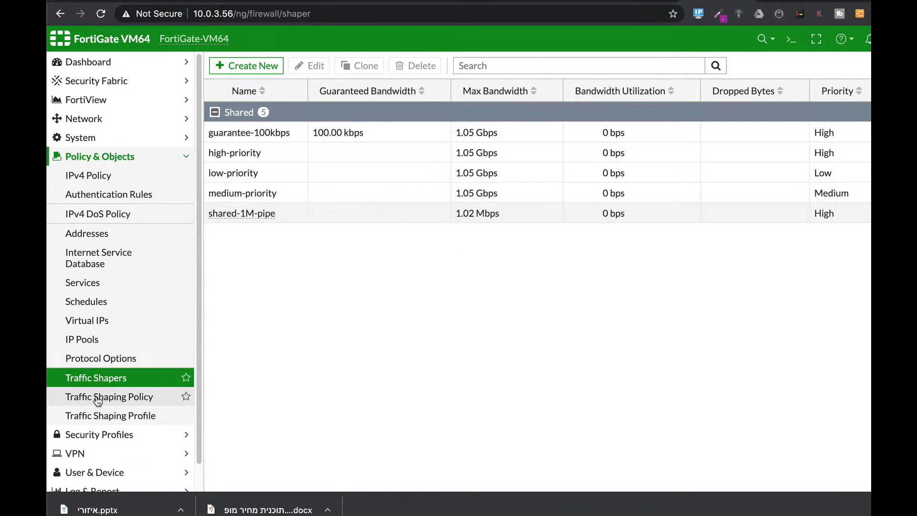
Step: Create a new traffic shaping policy named cloudapps
{"action": "left_click", "coordinate": [124, 396]}
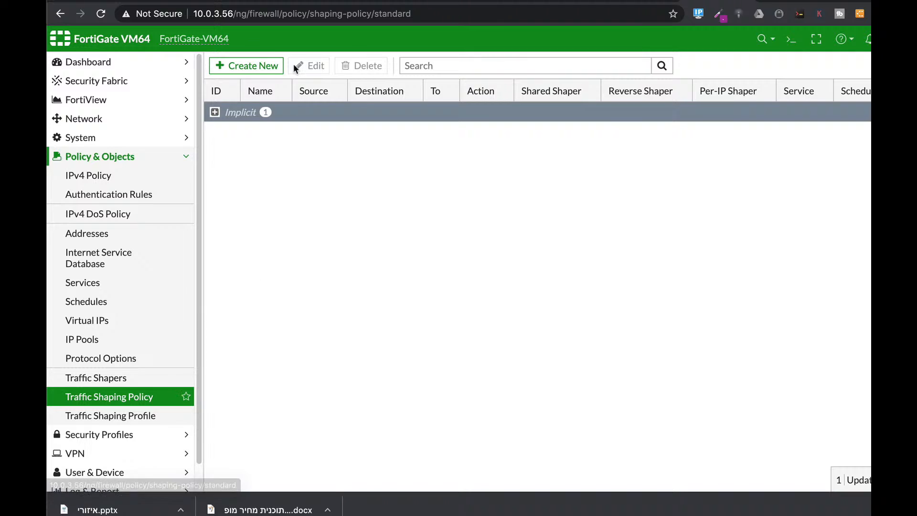
{"action": "left_click", "coordinate": [271, 66]}
{"action": "left_click", "coordinate": [325, 91]}
{"action": "type", "text": "clo"}
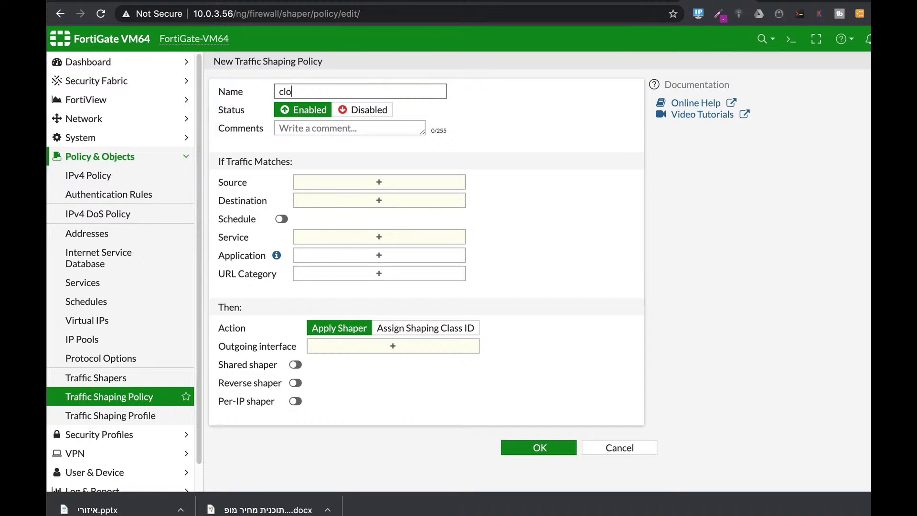
{"action": "type", "text": "udapps"}
Step: Set the cloudapps policy's matching criteria to source all, destination all and service ALL
{"action": "left_click", "coordinate": [362, 184]}
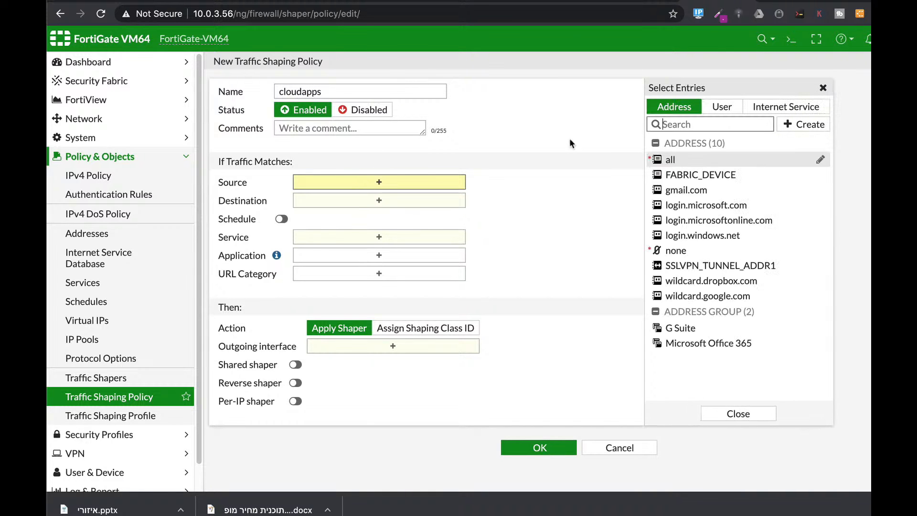
{"action": "left_click", "coordinate": [689, 159]}
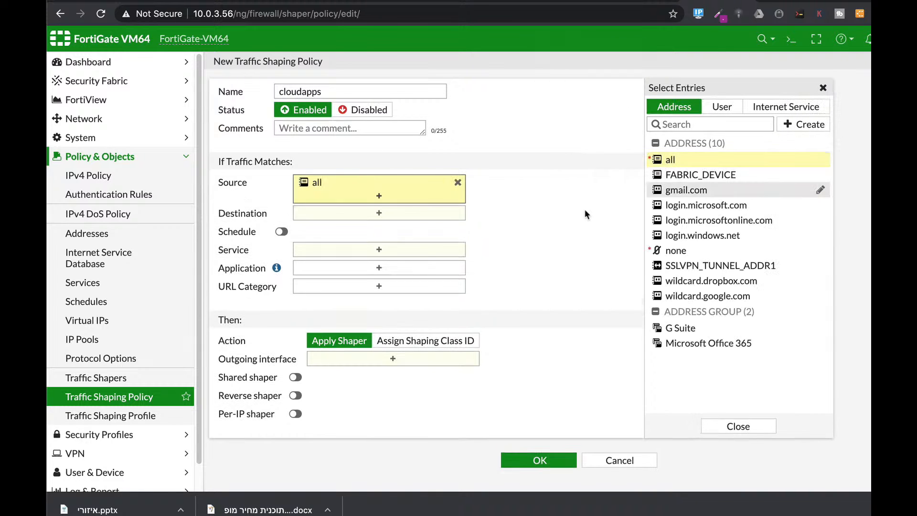
{"action": "left_click", "coordinate": [368, 213]}
{"action": "left_click", "coordinate": [670, 159]}
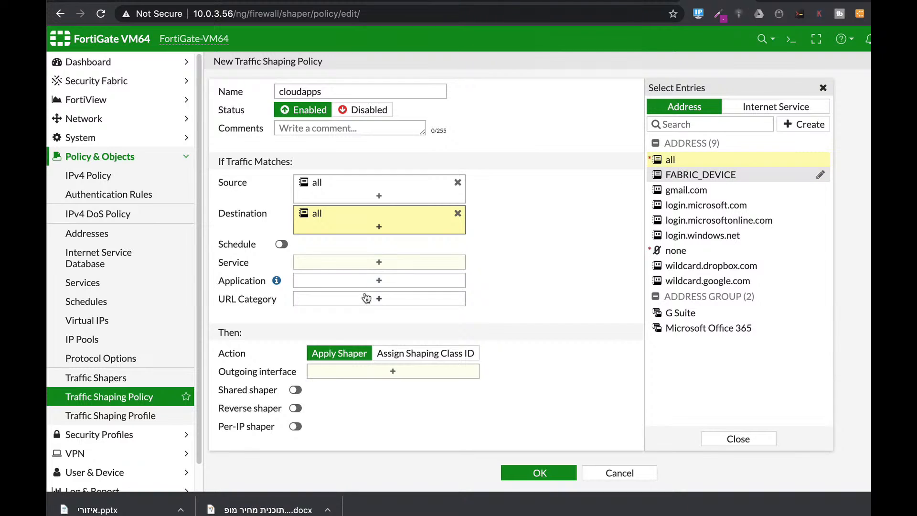
{"action": "left_click", "coordinate": [430, 252]}
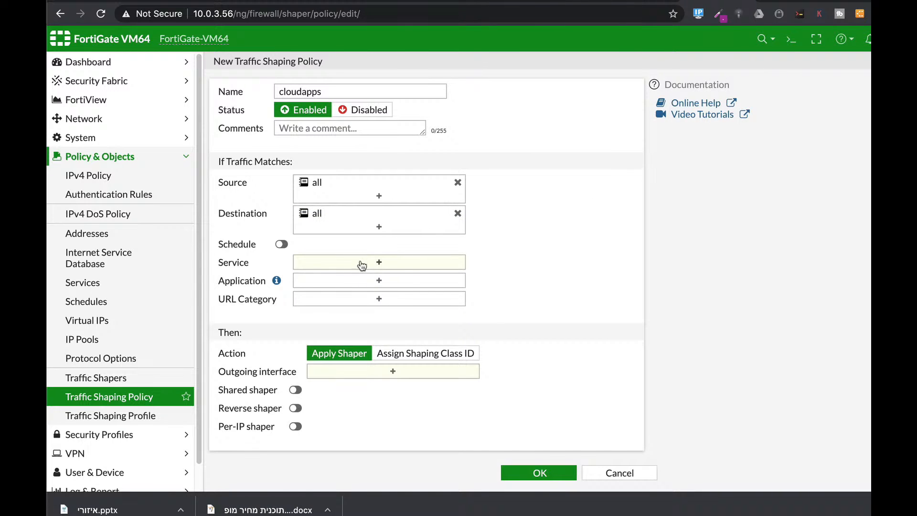
{"action": "left_click", "coordinate": [359, 263]}
{"action": "left_click", "coordinate": [679, 156]}
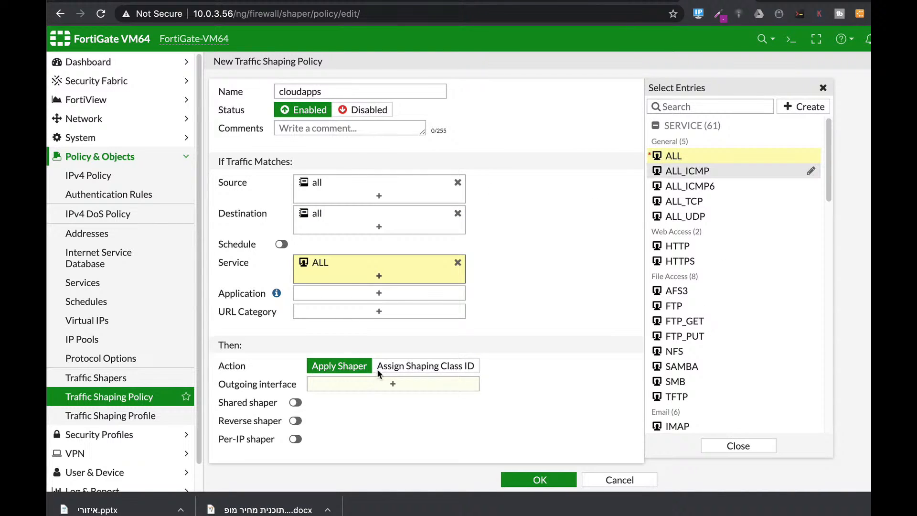
Step: Match the cloudApps application group in the cloudapps policy and set its outgoing interface to WAN (port1)
{"action": "left_click", "coordinate": [408, 293]}
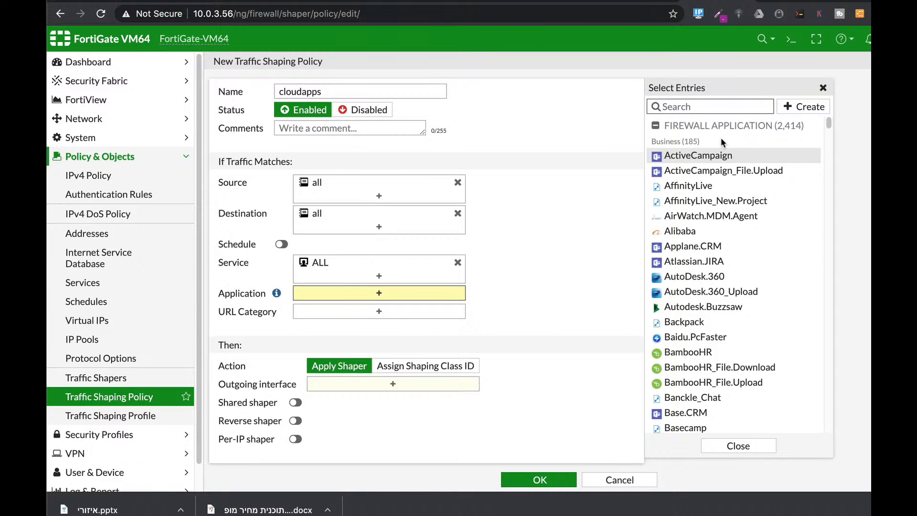
{"action": "type", "text": "clouda"}
{"action": "left_click", "coordinate": [688, 155]}
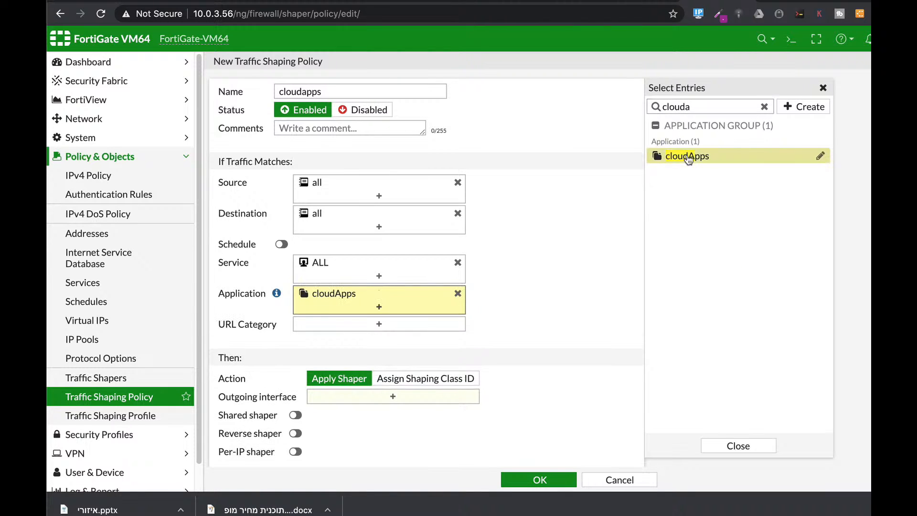
{"action": "scroll", "coordinate": [568, 305], "scroll_direction": "down", "scroll_amount": 1}
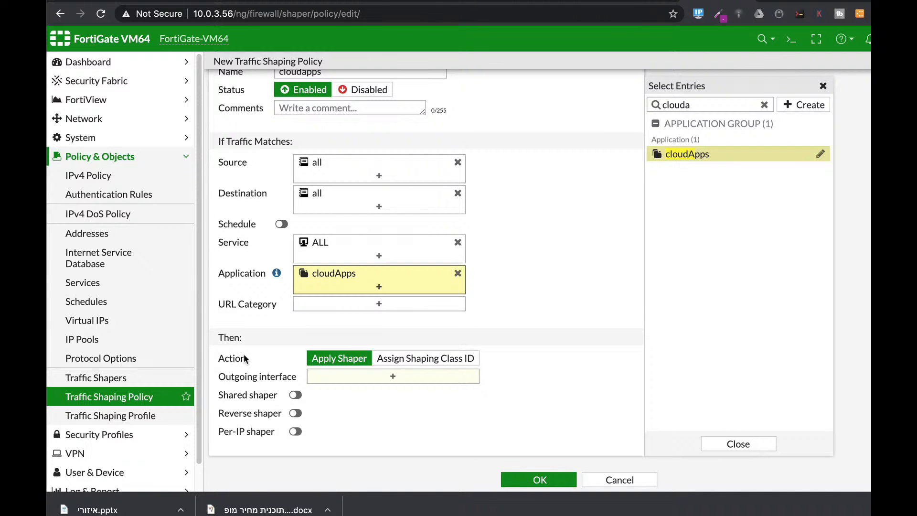
{"action": "left_click", "coordinate": [355, 377]}
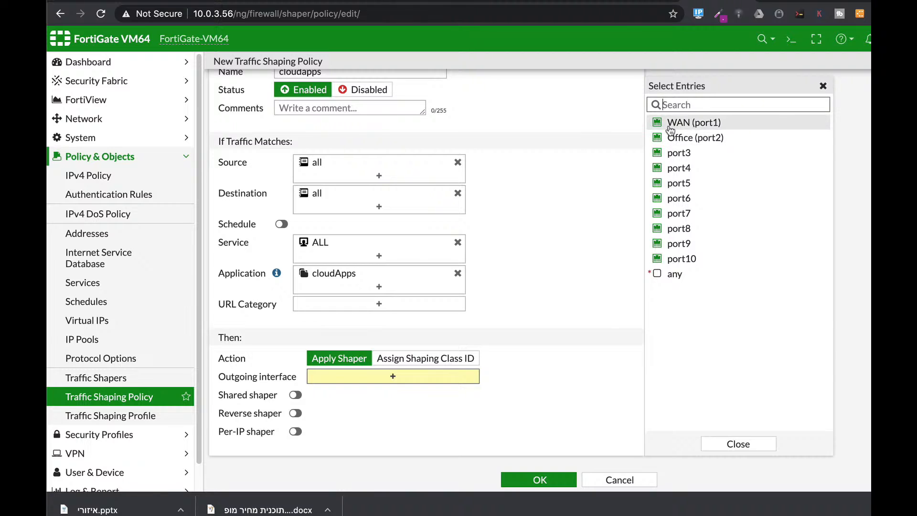
{"action": "left_click", "coordinate": [688, 123]}
{"action": "scroll", "coordinate": [297, 414], "scroll_direction": "down", "scroll_amount": 1}
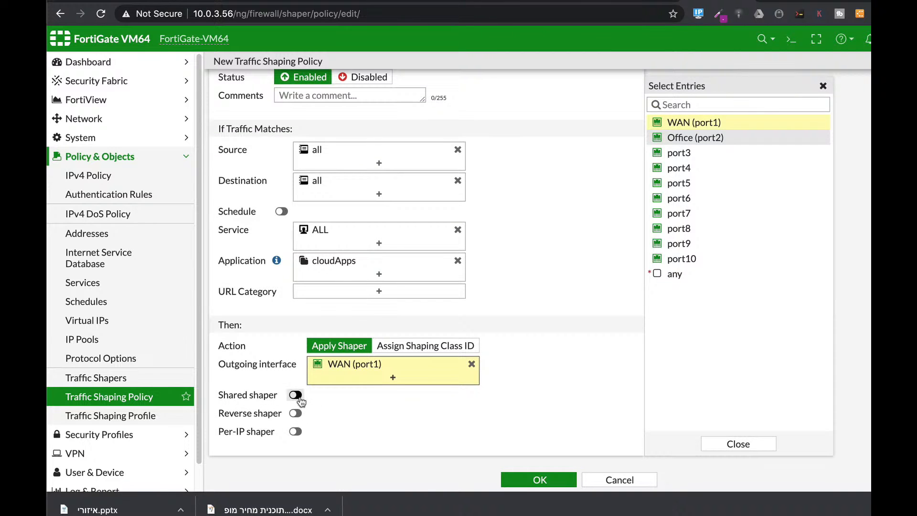
Step: Enable the shared and reverse shapers with high-priority for the cloudapps policy and save it
{"action": "left_click", "coordinate": [296, 394]}
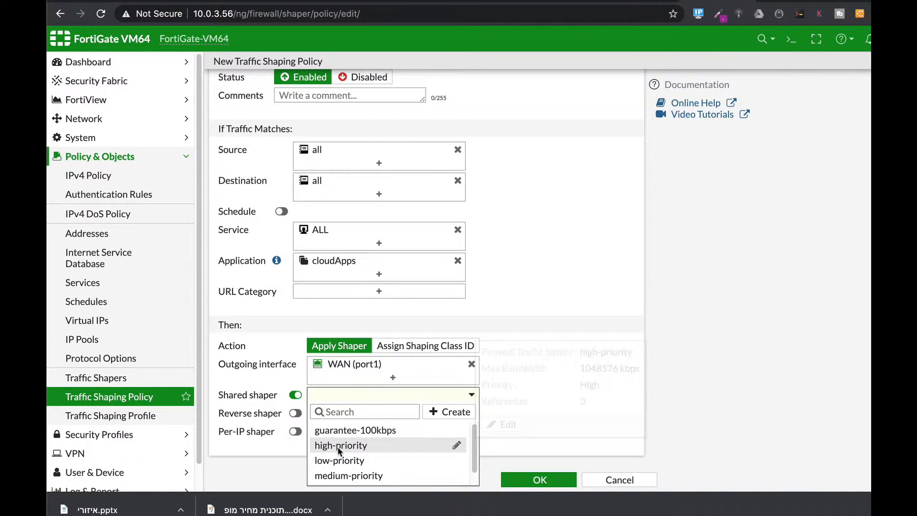
{"action": "left_click", "coordinate": [340, 447]}
{"action": "left_click", "coordinate": [294, 413]}
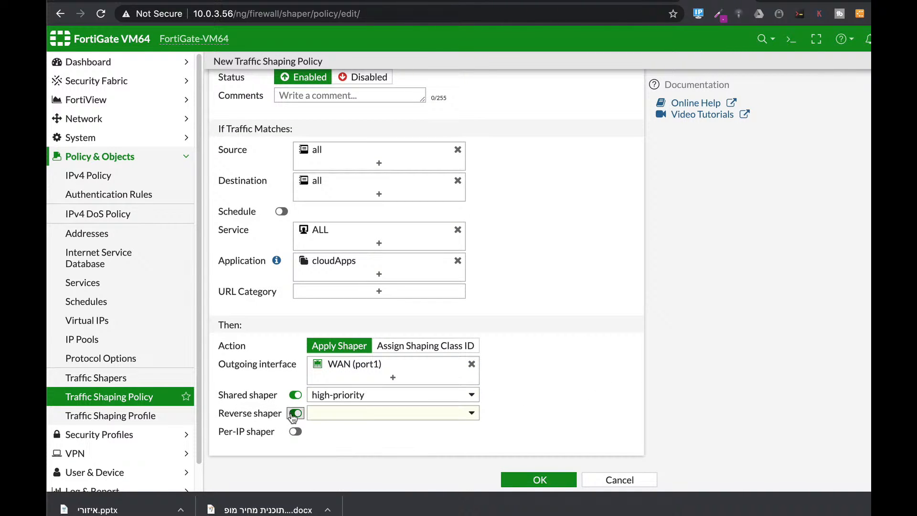
{"action": "left_click", "coordinate": [347, 415]}
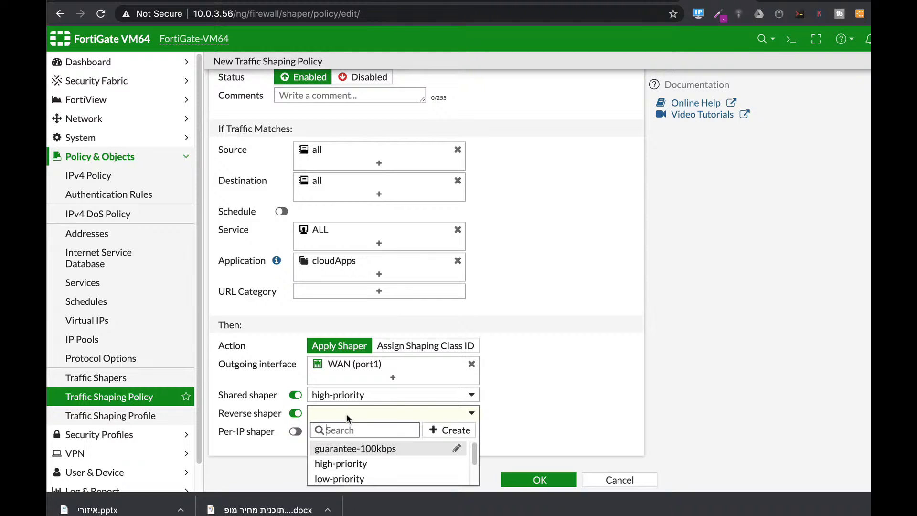
{"action": "left_click", "coordinate": [340, 463]}
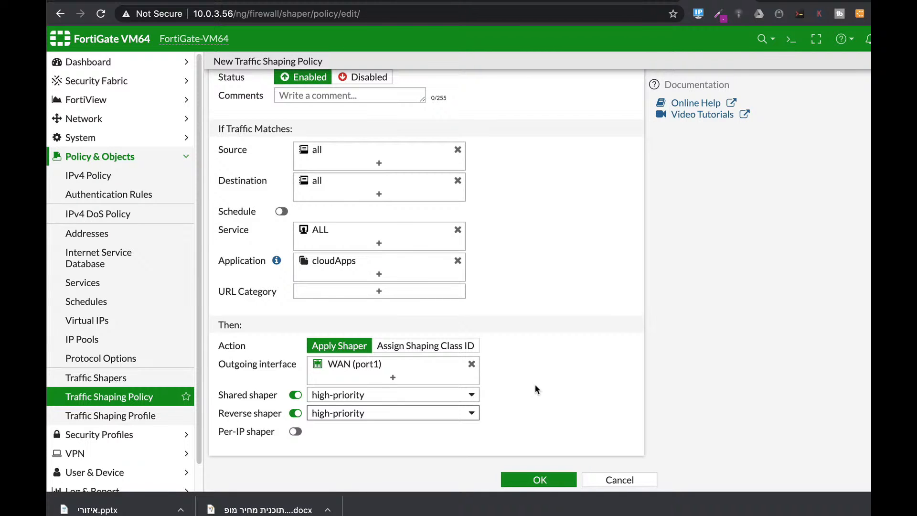
{"action": "left_click", "coordinate": [537, 478]}
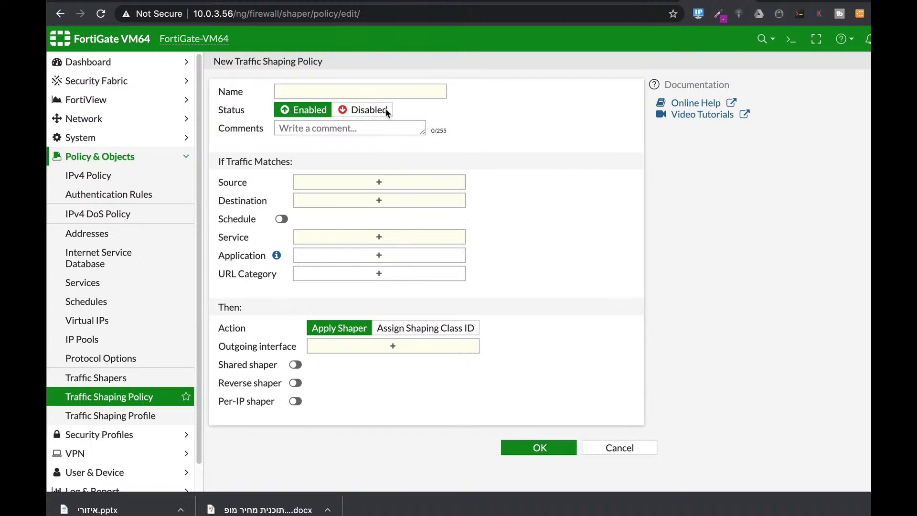
Step: Name another new traffic shaping policy anyOtherapps and match source all, destination all and service ALL
{"action": "left_click", "coordinate": [344, 88]}
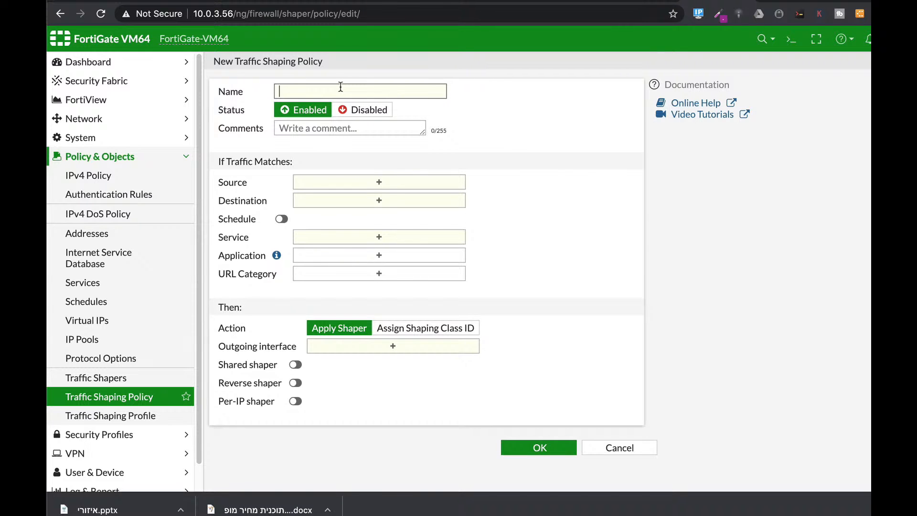
{"action": "type", "text": "anyOtherapps"}
{"action": "left_click", "coordinate": [432, 185]}
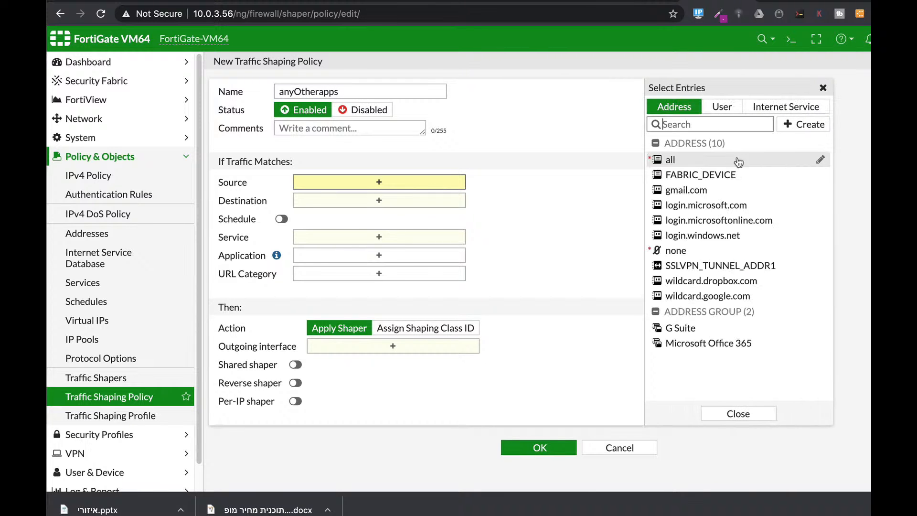
{"action": "left_click", "coordinate": [696, 161]}
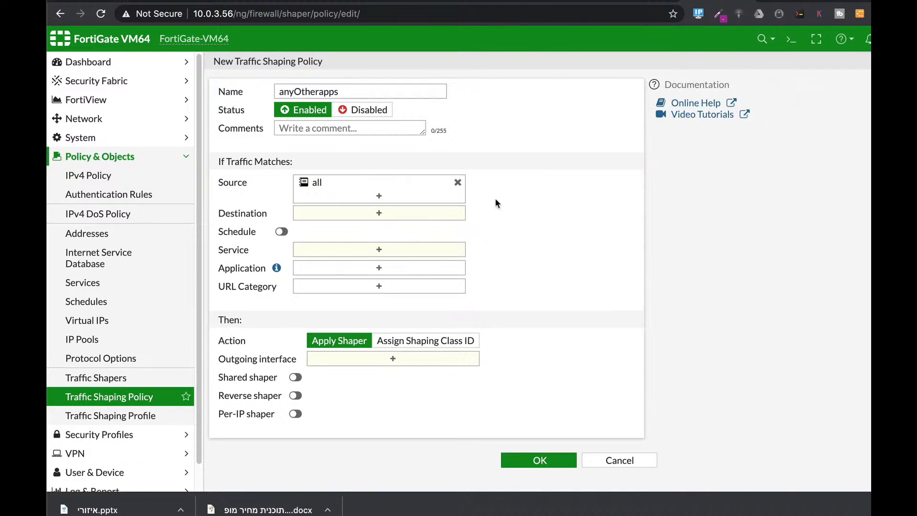
{"action": "left_click", "coordinate": [433, 212]}
{"action": "left_click", "coordinate": [668, 159]}
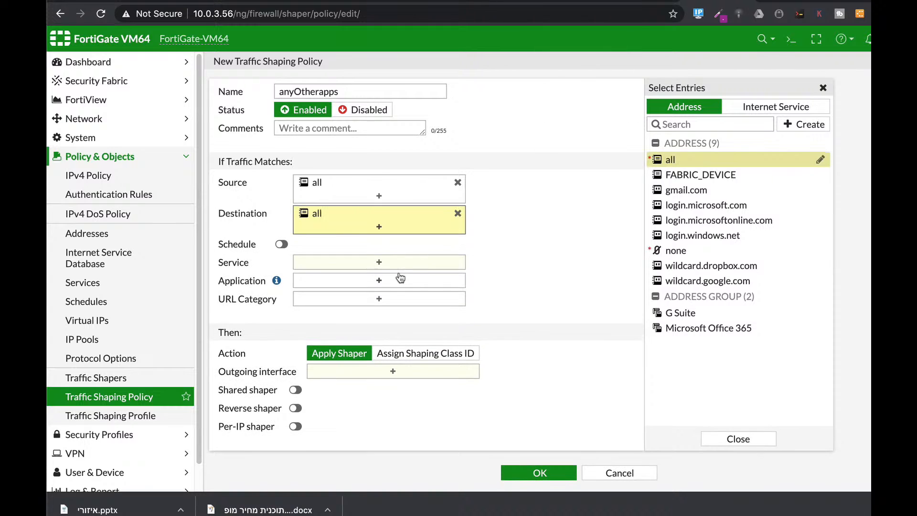
{"action": "left_click", "coordinate": [413, 265]}
{"action": "left_click", "coordinate": [673, 156]}
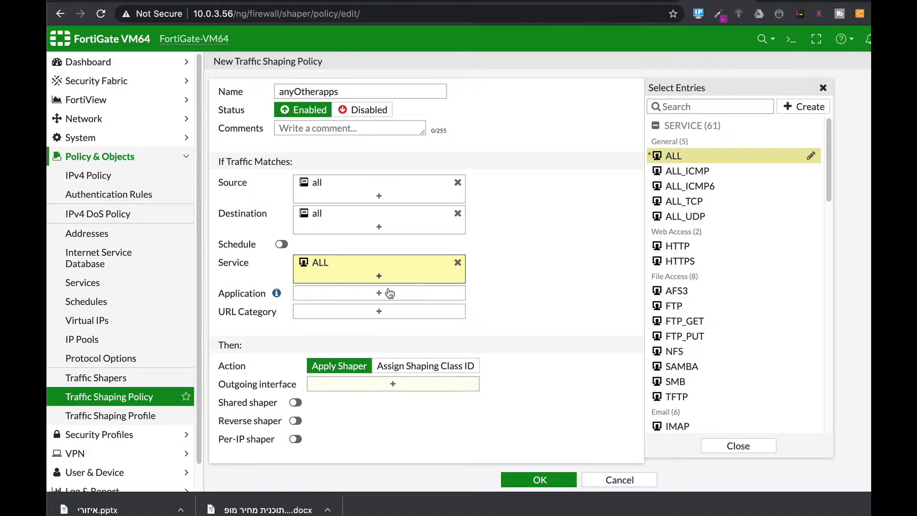
Step: Set the outgoing interface of the anyOtherapps policy to WAN (port1)
{"action": "scroll", "coordinate": [502, 291], "scroll_direction": "down", "scroll_amount": 1}
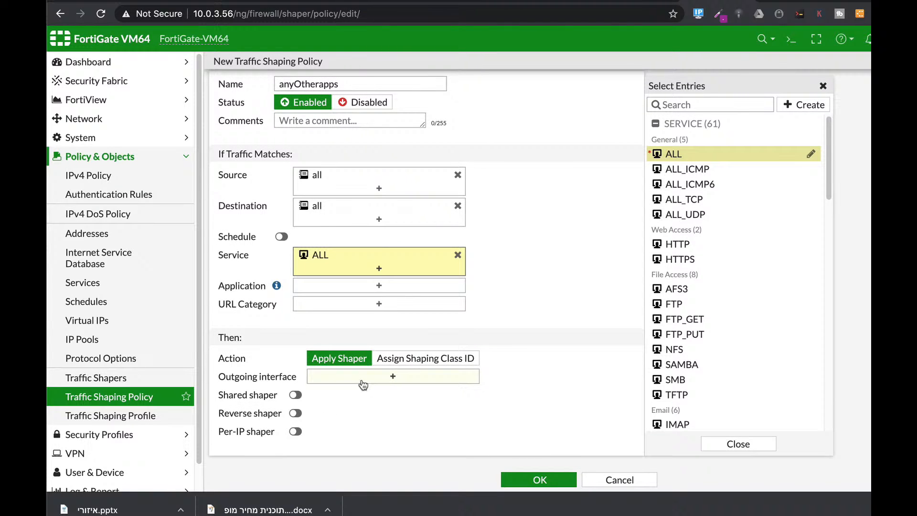
{"action": "left_click", "coordinate": [380, 380]}
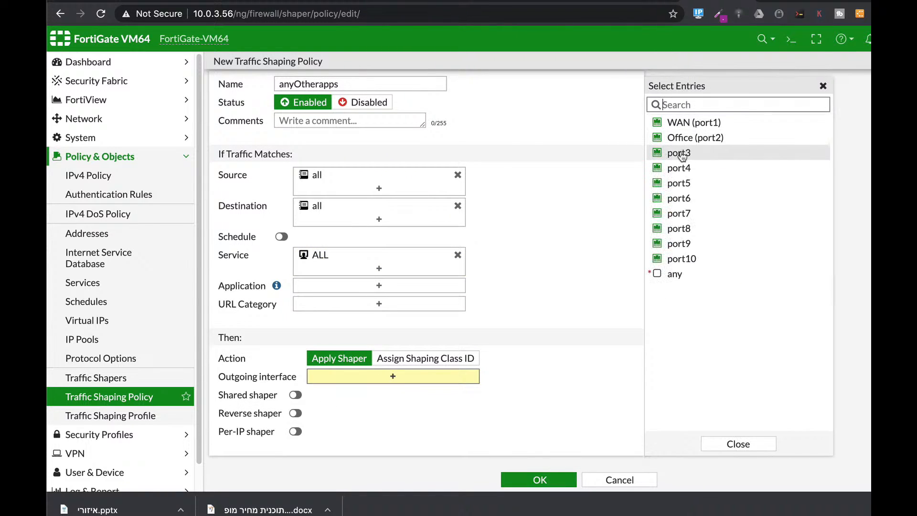
{"action": "left_click", "coordinate": [677, 129]}
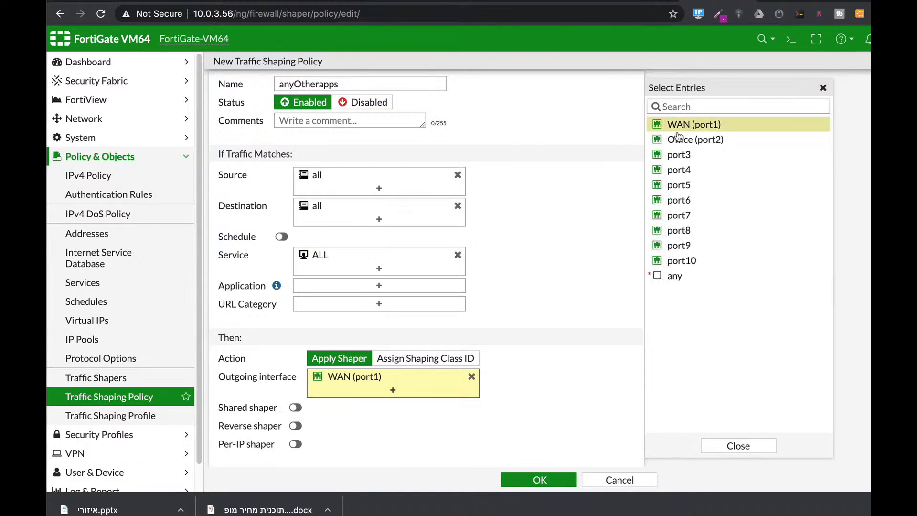
Step: Enable the shared and reverse shapers with low-priority for the anyOtherapps policy and save it
{"action": "left_click", "coordinate": [295, 407]}
{"action": "left_click", "coordinate": [333, 412]}
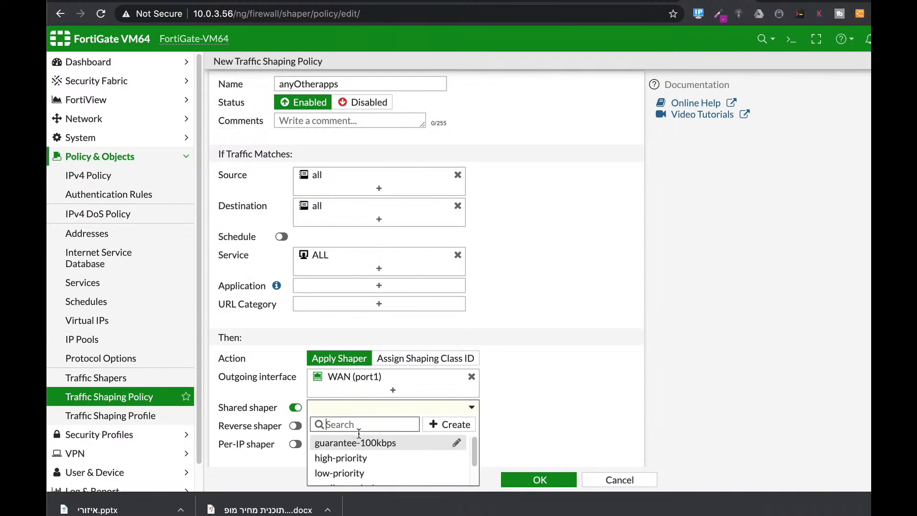
{"action": "left_click", "coordinate": [343, 472]}
{"action": "left_click", "coordinate": [294, 425]}
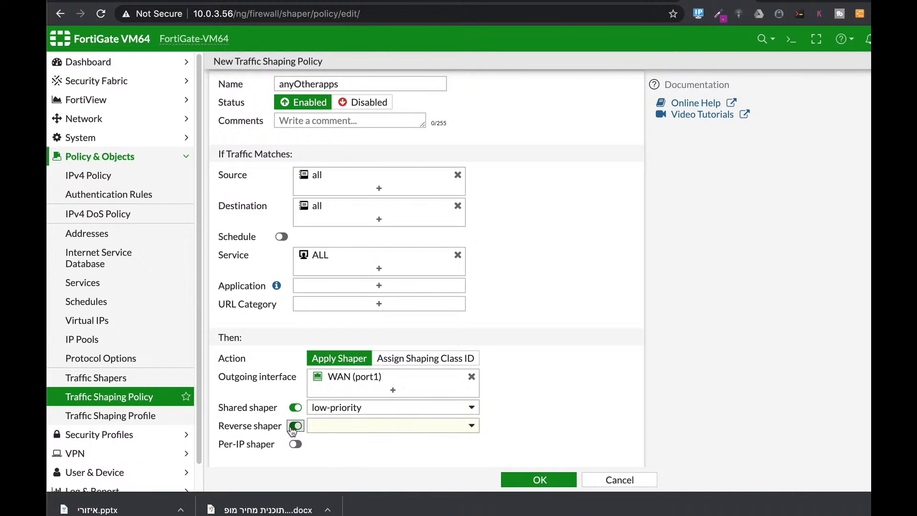
{"action": "left_click", "coordinate": [377, 425]}
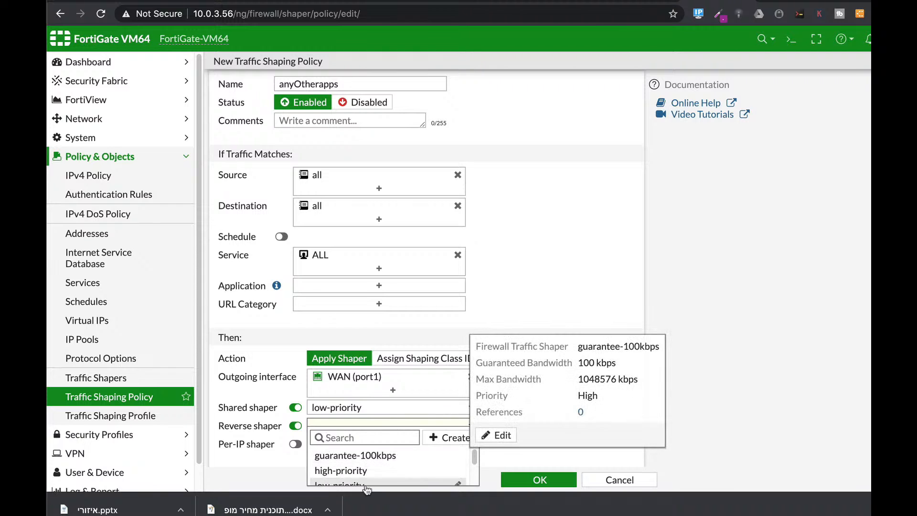
{"action": "scroll", "coordinate": [361, 471], "scroll_direction": "down", "scroll_amount": 1}
{"action": "left_click", "coordinate": [361, 468]}
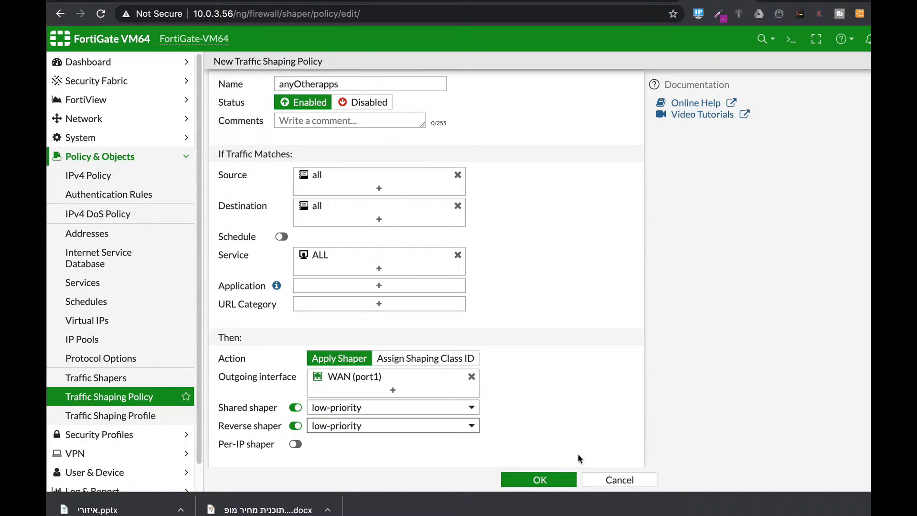
{"action": "left_click", "coordinate": [539, 479]}
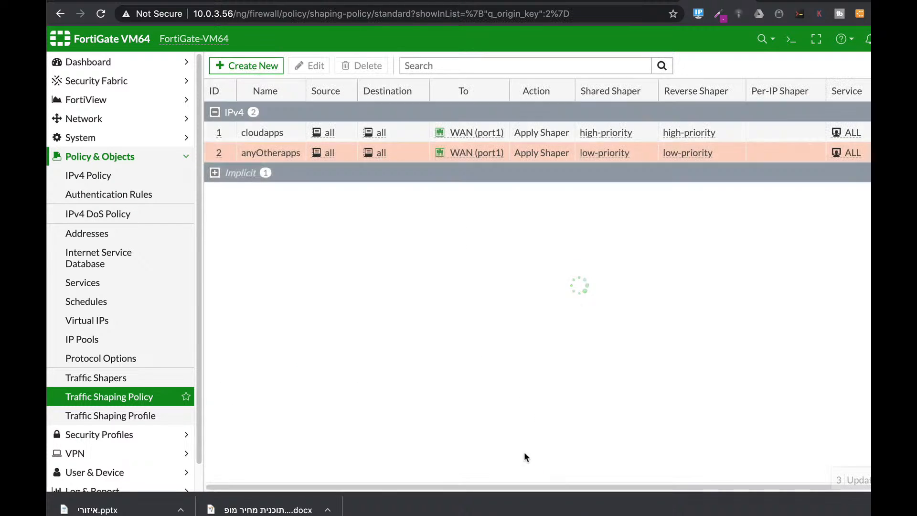
{"action": "mouse_move", "coordinate": [436, 133]}
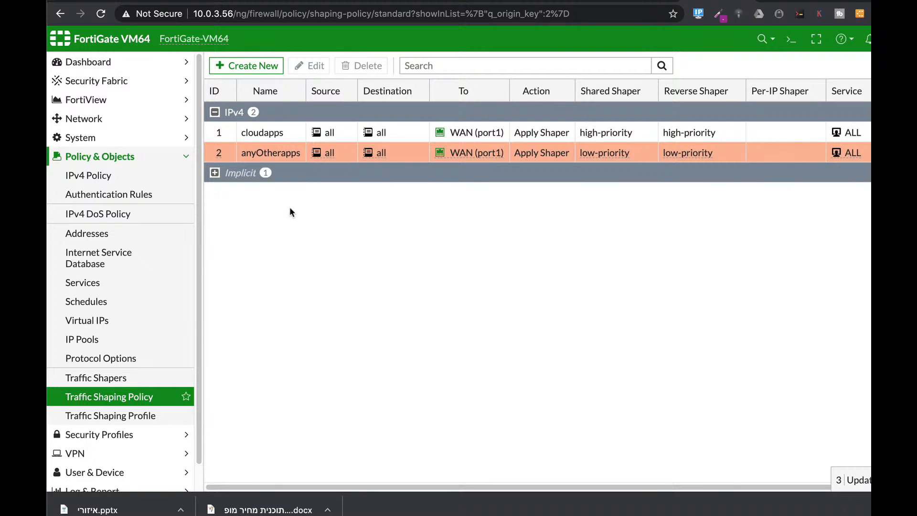
{"action": "mouse_move", "coordinate": [277, 127]}
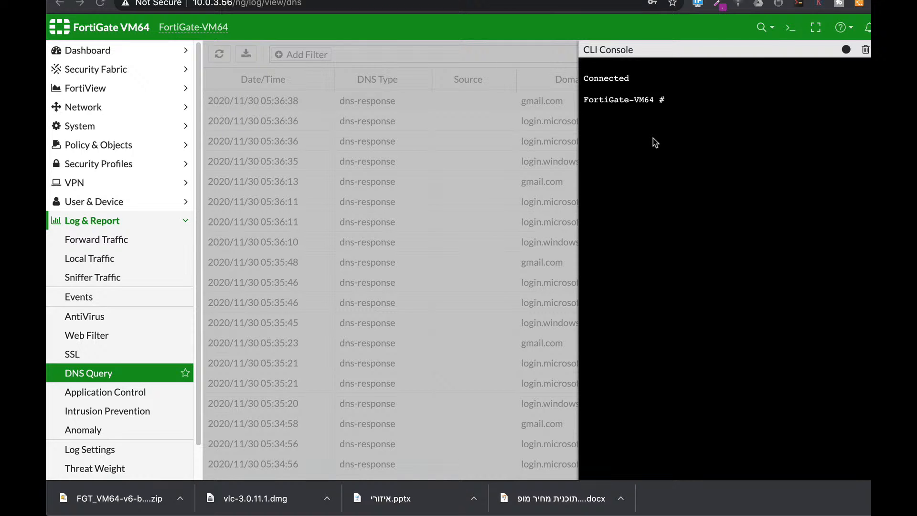
Step: Run get system session list in the CLI console
{"action": "type", "text": "get system session"}
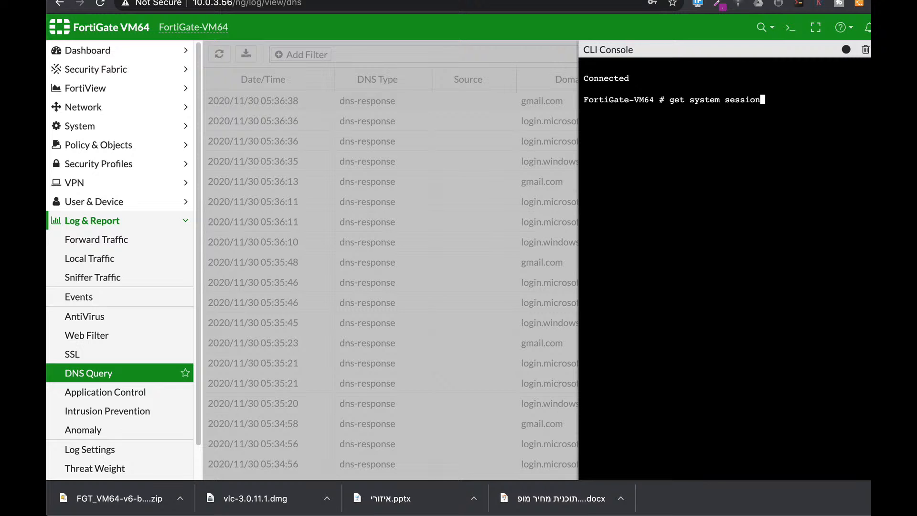
{"action": "type", "text": " list"}
{"action": "key", "text": "Return"}
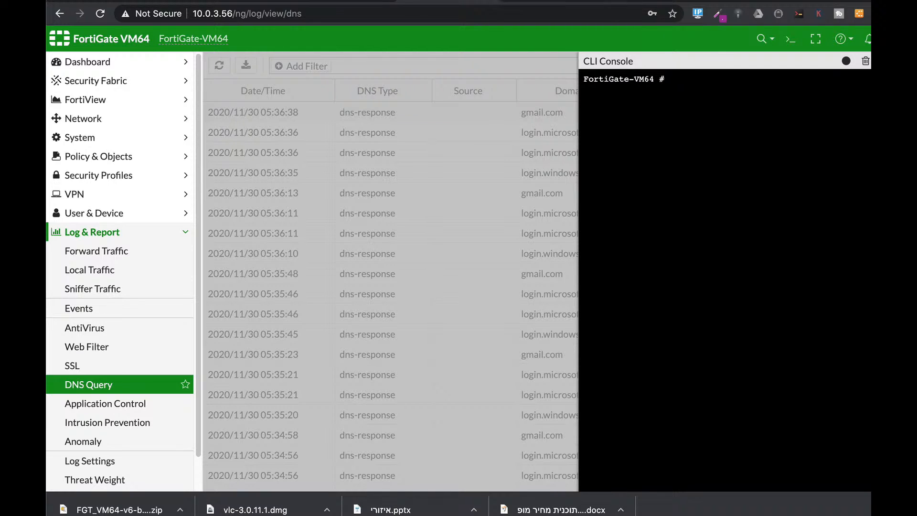
Step: List the system sessions again, page through the source, NAT and destination entries, and quit the listing
{"action": "type", "text": "get sy"}
{"action": "key", "text": "Tab"}
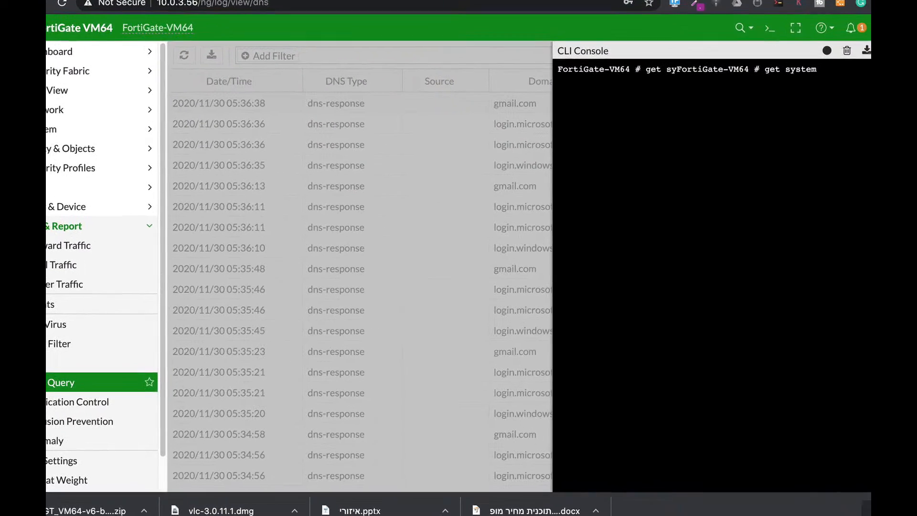
{"action": "type", "text": "session l"}
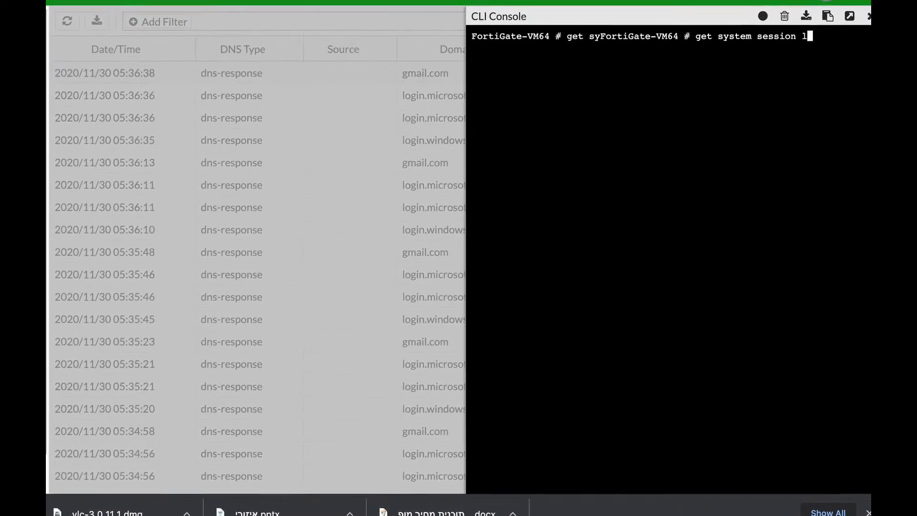
{"action": "type", "text": "ist"}
{"action": "key", "text": "Return"}
{"action": "key", "text": "Return"}
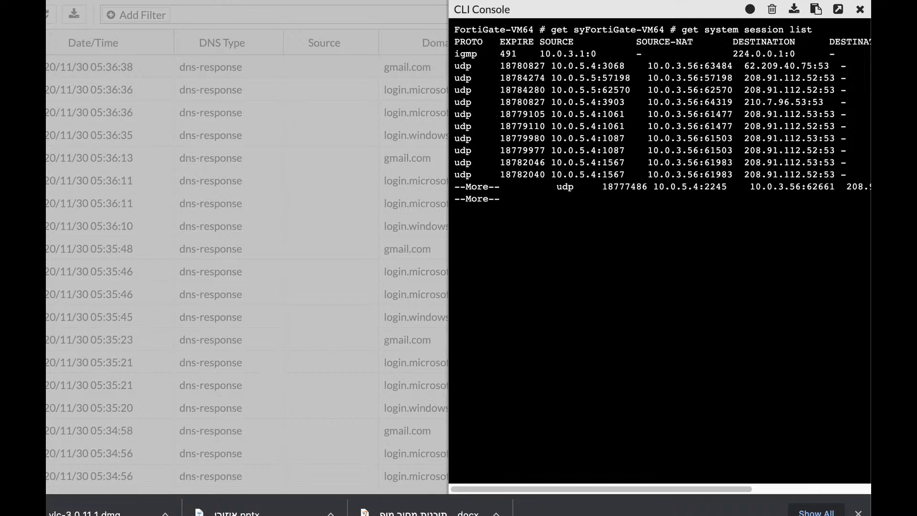
{"action": "key", "text": "Return"}
{"action": "key", "text": "Return"}
{"action": "key", "text": "Return"}
{"action": "key", "text": "Return"}
{"action": "key", "text": "Return"}
{"action": "key", "text": "Return"}
{"action": "key", "text": "Return"}
{"action": "key", "text": "Return"}
{"action": "key", "text": "Return"}
{"action": "key", "text": "Return"}
{"action": "key", "text": "Return"}
{"action": "key", "text": "Return"}
{"action": "key", "text": "Return"}
{"action": "key", "text": "Return"}
{"action": "key", "text": "Return"}
{"action": "key", "text": "Return"}
{"action": "key", "text": "Return"}
{"action": "key", "text": "Return"}
{"action": "key", "text": "Return"}
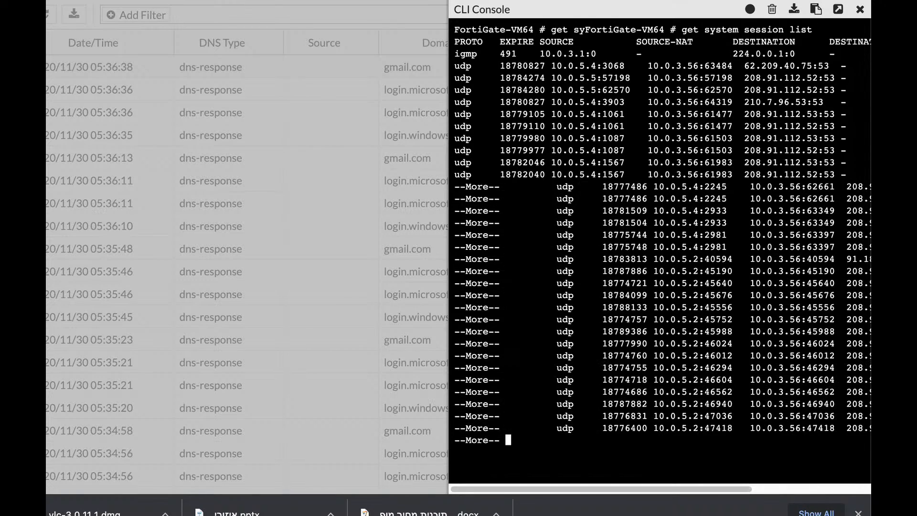
{"action": "key", "text": "Return"}
{"action": "key", "text": "Return"}
{"action": "key", "text": "Return"}
{"action": "key", "text": "Return"}
{"action": "key", "text": "Return"}
{"action": "key", "text": "Return"}
{"action": "key", "text": "Return"}
{"action": "key", "text": "Return"}
{"action": "key", "text": "Return"}
{"action": "key", "text": "Return"}
{"action": "key", "text": "Return"}
{"action": "key", "text": "Return"}
{"action": "key", "text": "Return"}
{"action": "key", "text": "Return"}
{"action": "key", "text": "Return"}
{"action": "key", "text": "Return"}
{"action": "key", "text": "Return"}
{"action": "key", "text": "Return"}
{"action": "key", "text": "Return"}
{"action": "key", "text": "Return"}
{"action": "key", "text": "Return"}
{"action": "key", "text": "Return"}
{"action": "key", "text": "Return"}
{"action": "key", "text": "Return"}
{"action": "key", "text": "Return"}
{"action": "key", "text": "Return"}
{"action": "key", "text": "Return"}
{"action": "key", "text": "Return"}
{"action": "key", "text": "Return"}
{"action": "key", "text": "Return"}
{"action": "key", "text": "Return"}
{"action": "key", "text": "Return"}
{"action": "key", "text": "Return"}
{"action": "key", "text": "Return"}
{"action": "key", "text": "Return"}
{"action": "key", "text": "Return"}
{"action": "key", "text": "Return"}
{"action": "key", "text": "Return"}
{"action": "key", "text": "Return"}
{"action": "key", "text": "Return"}
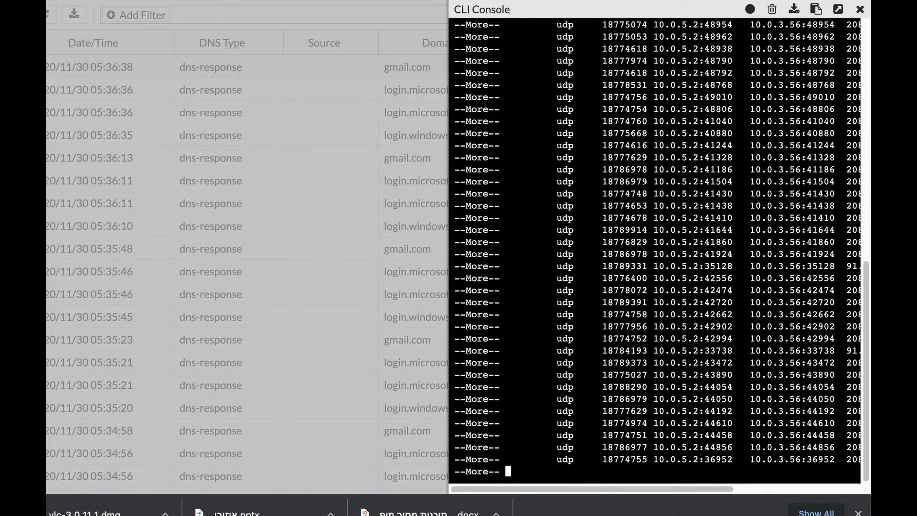
{"action": "key", "text": "q"}
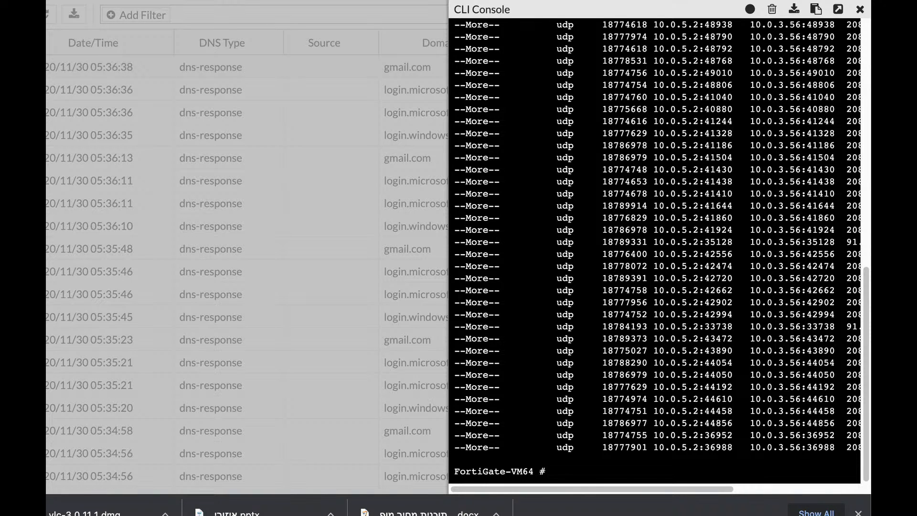
Step: Begin a diag sys session filter command at the console prompt
{"action": "type", "text": "diag sys  session clear"}
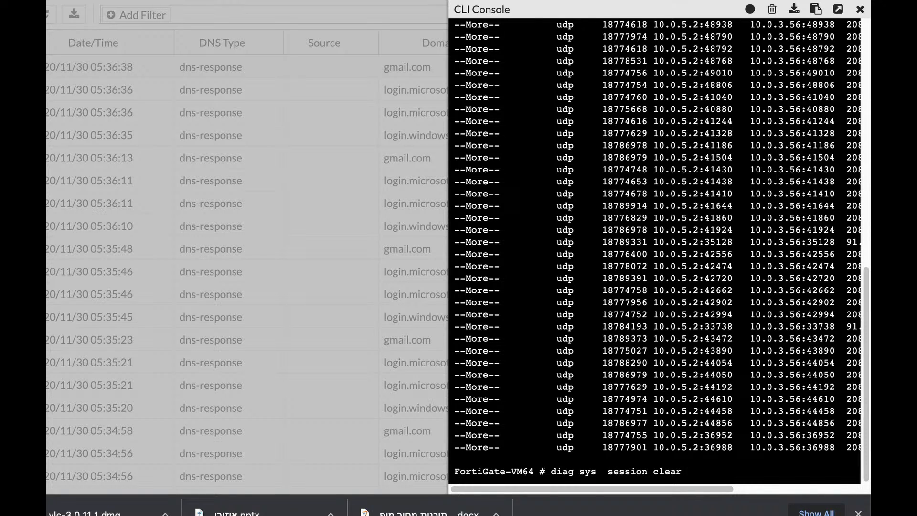
{"action": "key", "text": "BackSpace"}
{"action": "key", "text": "BackSpace"}
{"action": "key", "text": "BackSpace"}
{"action": "type", "text": "filtervd"}
{"action": "key", "text": "BackSpace"}
{"action": "key", "text": "BackSpace"}
{"action": "type", "text": "sintf"}
{"action": "key", "text": "BackSpace"}
{"action": "key", "text": "BackSpace"}
{"action": "key", "text": "BackSpace"}
{"action": "key", "text": "BackSpace"}
{"action": "key", "text": "BackSpace"}
{"action": "type", "text": "src"}
{"action": "key", "text": "BackSpace"}
{"action": "key", "text": "BackSpace"}
{"action": "key", "text": "BackSpace"}
{"action": "type", "text": "dst"}
{"action": "key", "text": "BackSpace"}
{"action": "key", "text": "BackSpace"}
{"action": "key", "text": "BackSpace"}
{"action": "type", "text": "proto"}
{"action": "key", "text": "BackSpace"}
{"action": "key", "text": "BackSpace"}
{"action": "key", "text": "BackSpace"}
{"action": "key", "text": "BackSpace"}
{"action": "key", "text": "BackSpace"}
{"action": "key", "text": "BackSpace"}
Step: Complete the session filter with src 10.0.5.4 and run it
{"action": "type", "text": "src 10.0.5.4"}
{"action": "key", "text": "Return"}
Step: Clear the sessions matching the source filter with diag sys session clear
{"action": "type", "text": "diag sys "}
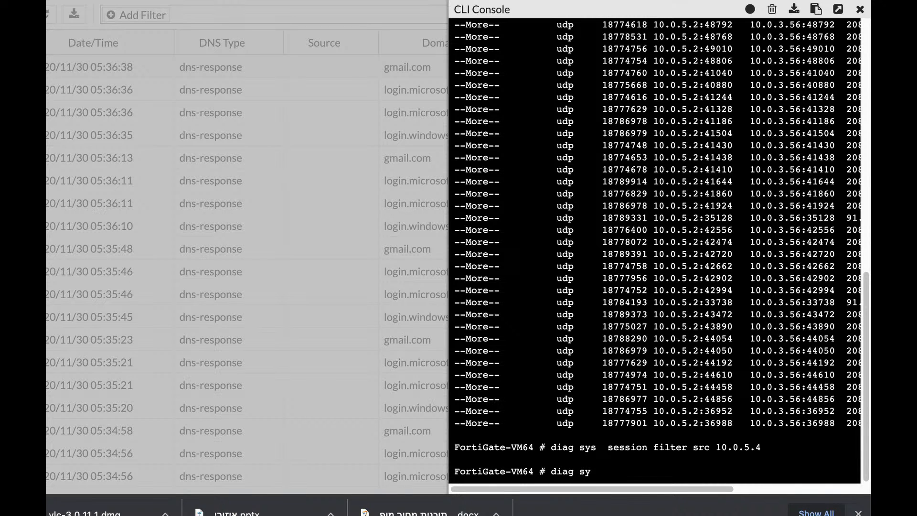
{"action": "type", "text": "session clear"}
{"action": "key", "text": "Return"}
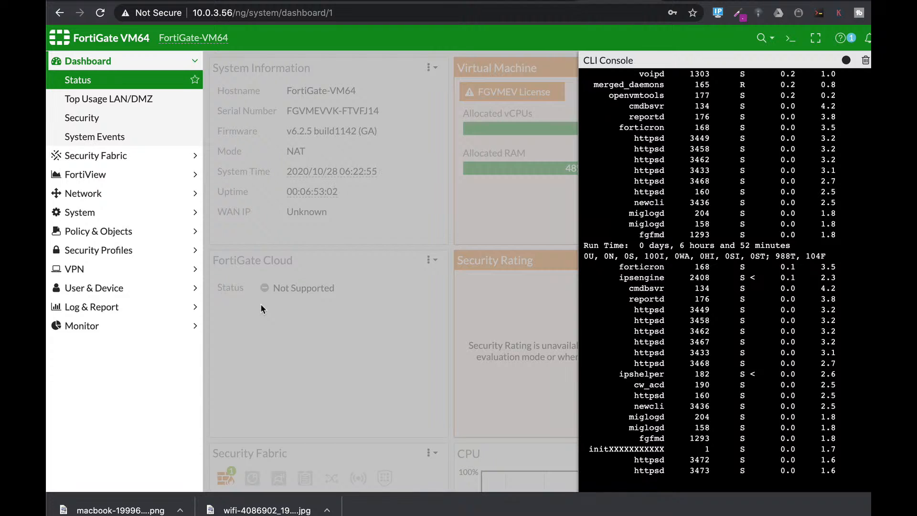
Step: Quit the running process list and enter the config system global context
{"action": "key", "text": "q"}
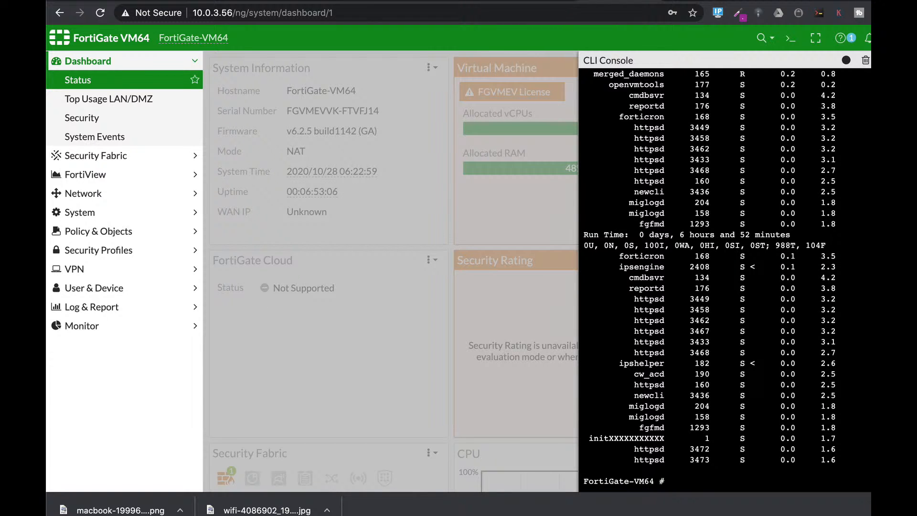
{"action": "type", "text": "config system global"}
{"action": "key", "text": "Return"}
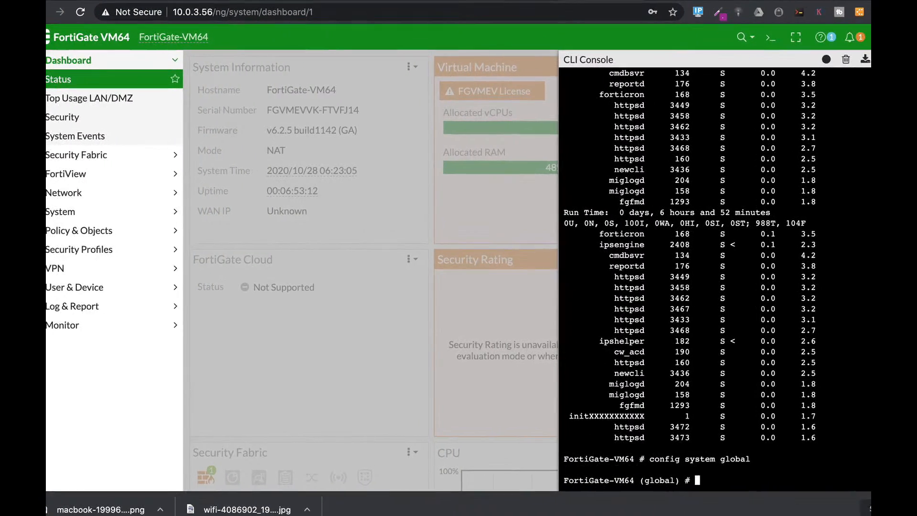
Step: Look through the memory-use-threshold options of the set command, including extreme and red, and abort the global configuration
{"action": "type", "text": "set memory-use-threshold-extreme"}
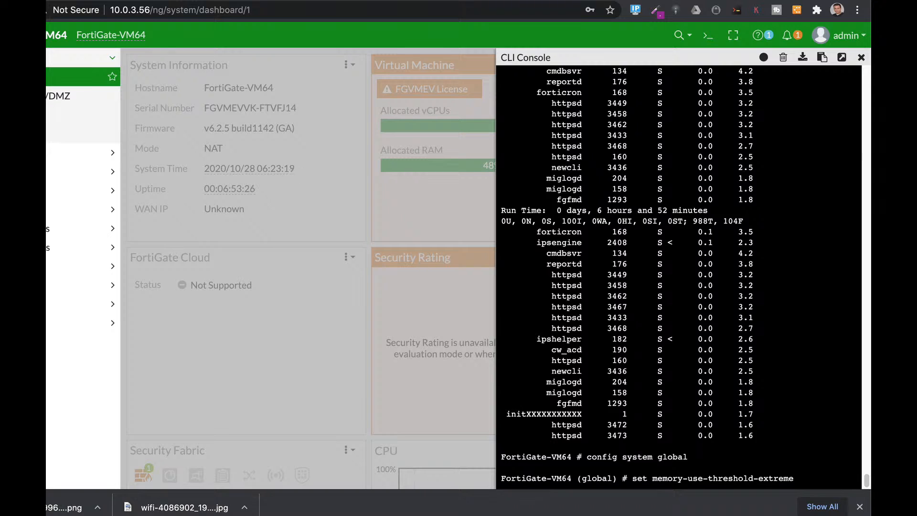
{"action": "key", "text": "ctrl+w"}
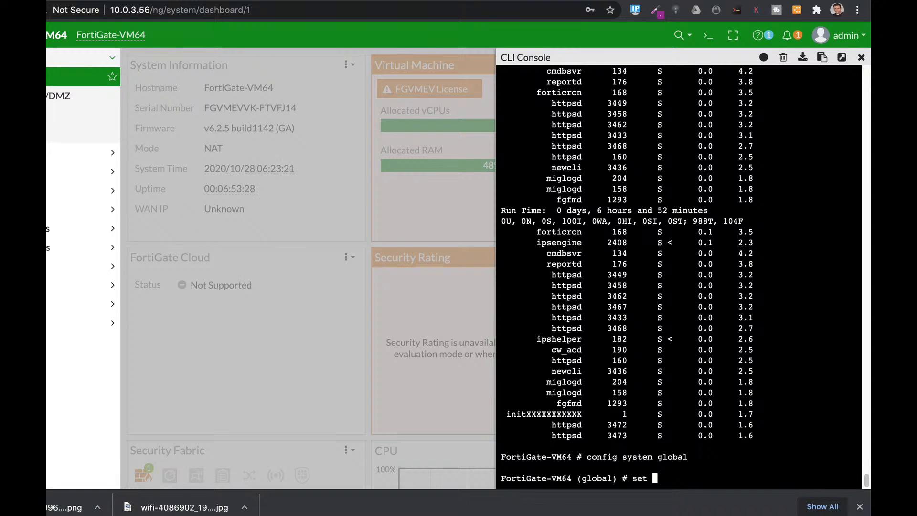
{"action": "type", "text": "me"}
{"action": "key", "text": "Tab"}
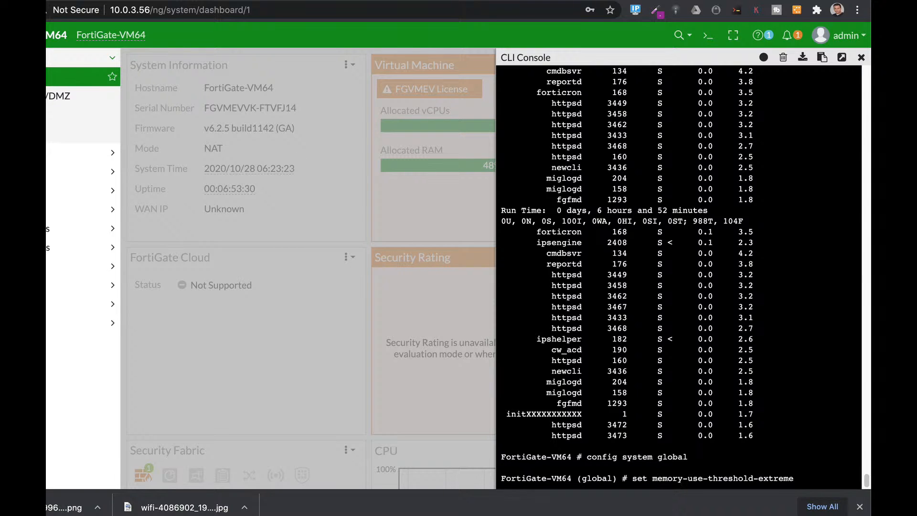
{"action": "key", "text": "Tab"}
{"action": "key", "text": "Tab"}
{"action": "key", "text": "ctrl+c"}
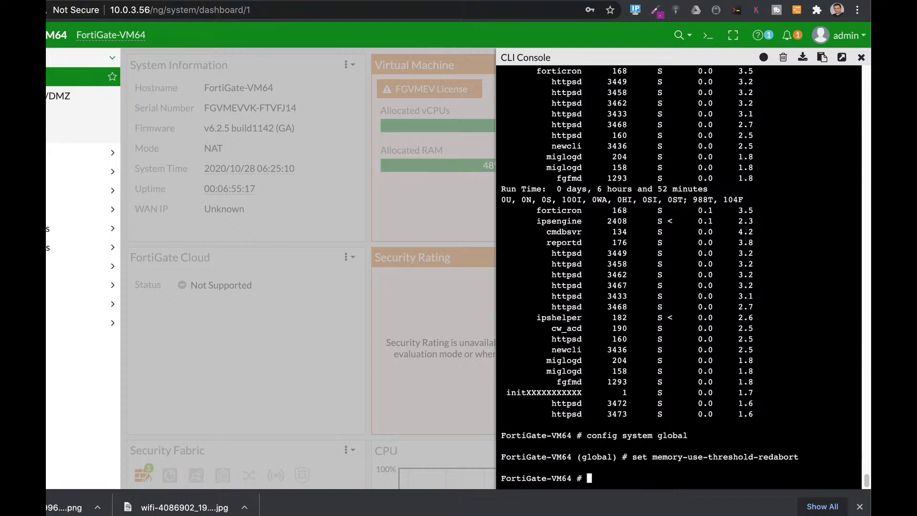
Step: Enter config ips global, bring up the set fail-open option, and abort the configuration
{"action": "type", "text": "config ips glon"}
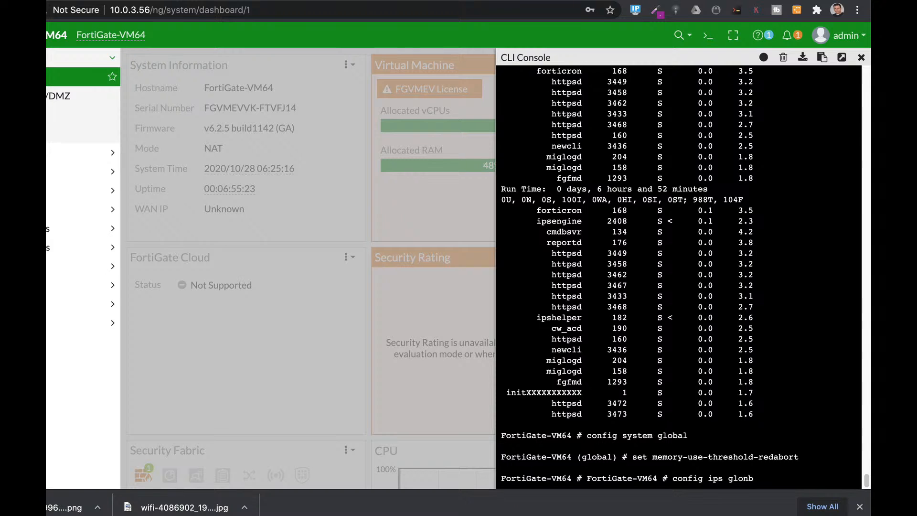
{"action": "key", "text": "BackSpace"}
{"action": "type", "text": "bal"}
{"action": "key", "text": "Return"}
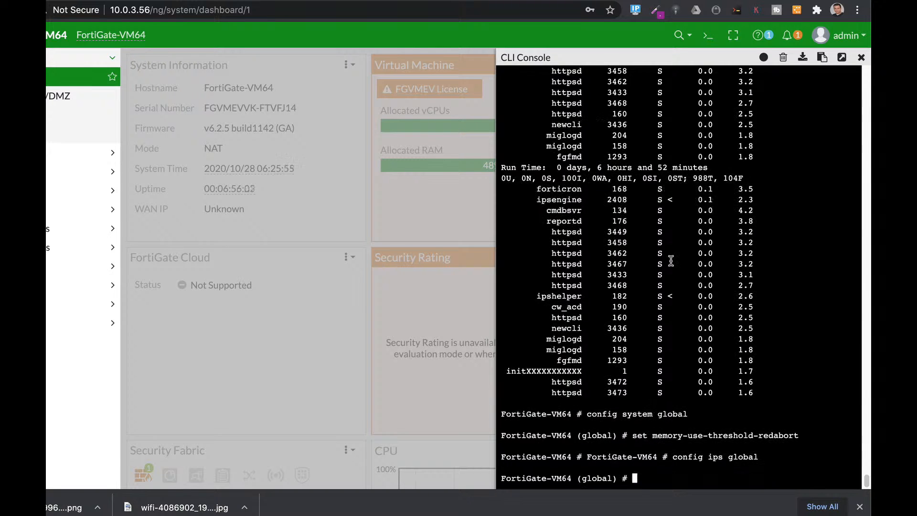
{"action": "type", "text": "set fa"}
{"action": "key", "text": "Tab"}
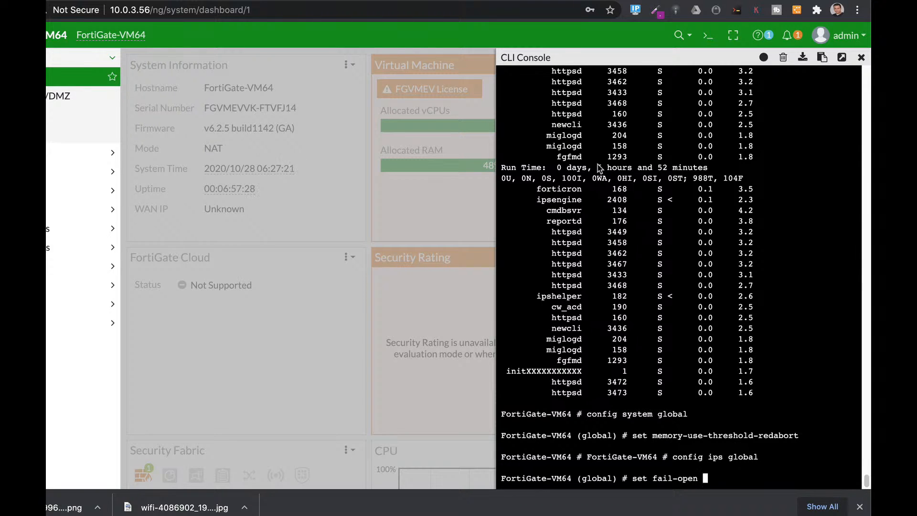
{"action": "type", "text": "abort"}
{"action": "key", "text": "Return"}
Step: Check the memory conserve mode and its thresholds with diag hardware sysinfo conserve
{"action": "type", "text": "diag har"}
{"action": "key", "text": "Tab"}
{"action": "type", "text": "sysinfo "}
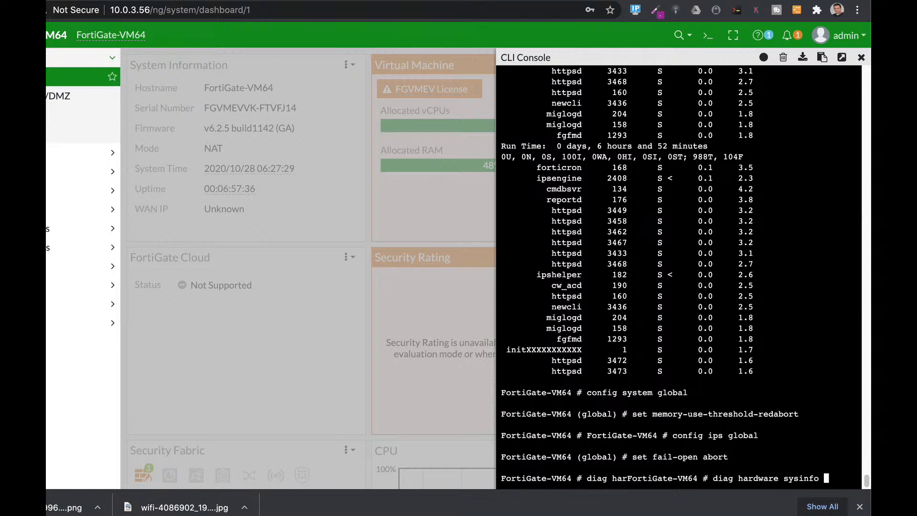
{"action": "type", "text": "conserve"}
{"action": "key", "text": "Return"}
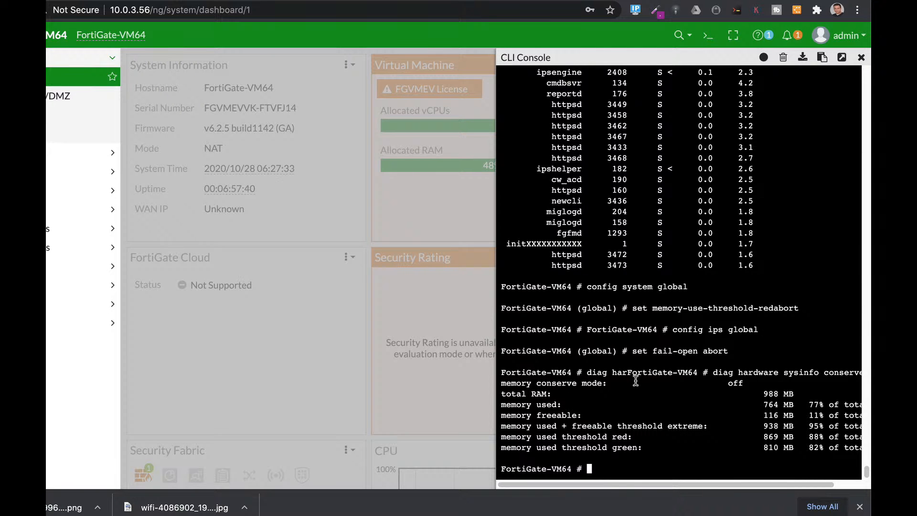
{"action": "double_click", "coordinate": [735, 382]}
{"action": "scroll", "coordinate": [587, 472], "scroll_direction": "right", "scroll_amount": 2}
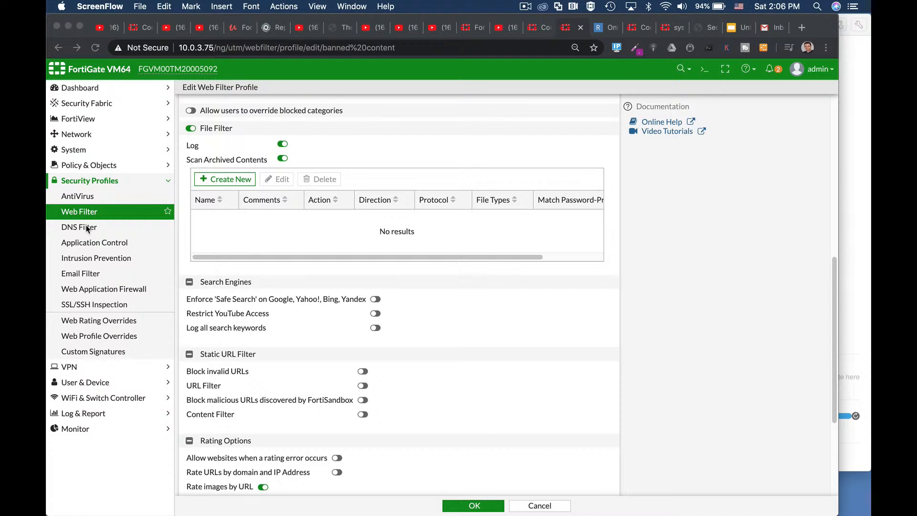
Step: Try toggling the Content Filter option in the banned content web filter profile
{"action": "left_click", "coordinate": [363, 419]}
{"action": "left_click", "coordinate": [362, 416]}
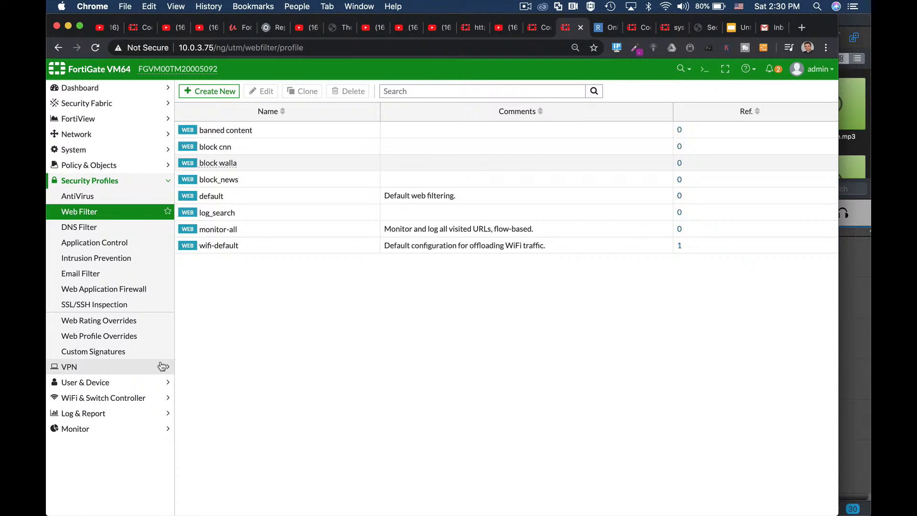
Step: Start a new web filter profile named restricted words and enable its Content Filter
{"action": "left_click", "coordinate": [209, 90]}
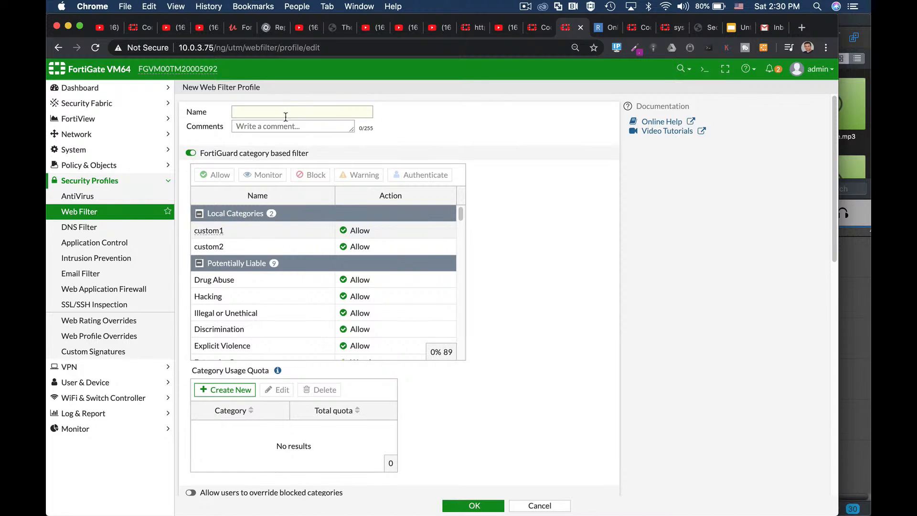
{"action": "type", "text": "restricted words"}
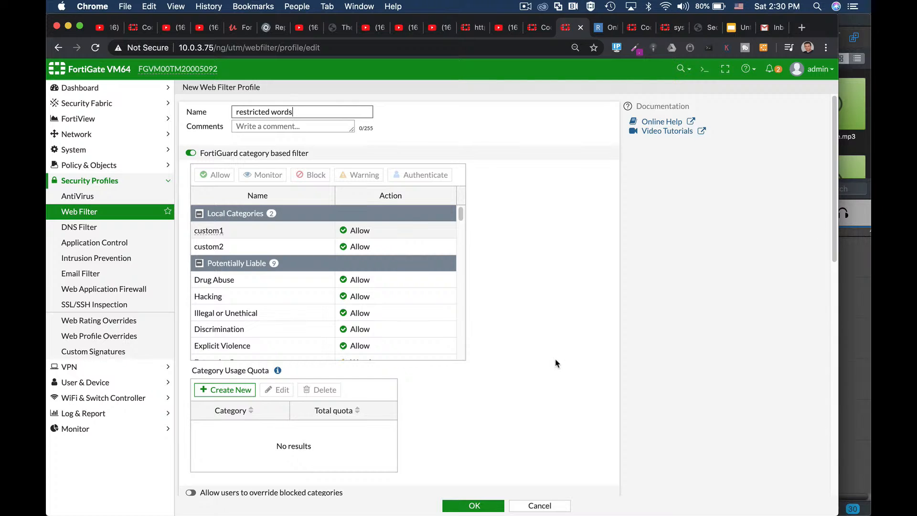
{"action": "scroll", "coordinate": [556, 363], "scroll_direction": "down", "scroll_amount": 10}
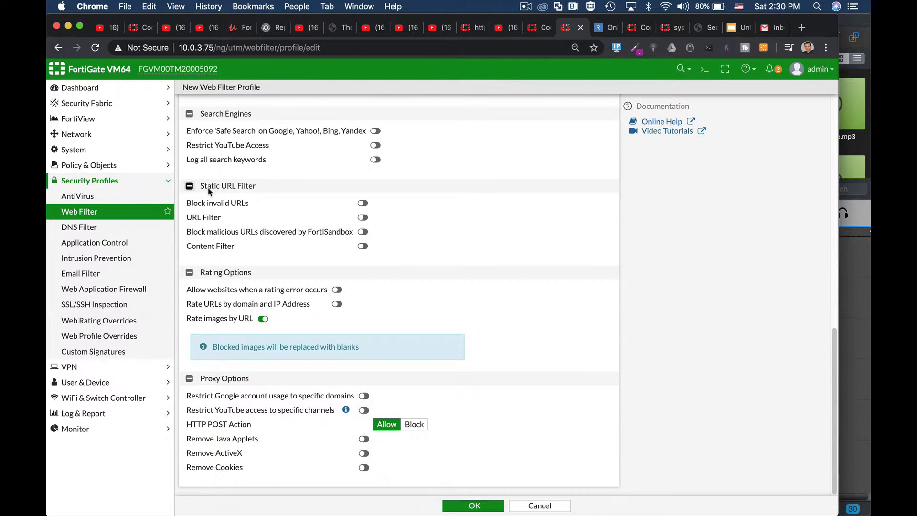
{"action": "left_click", "coordinate": [362, 245]}
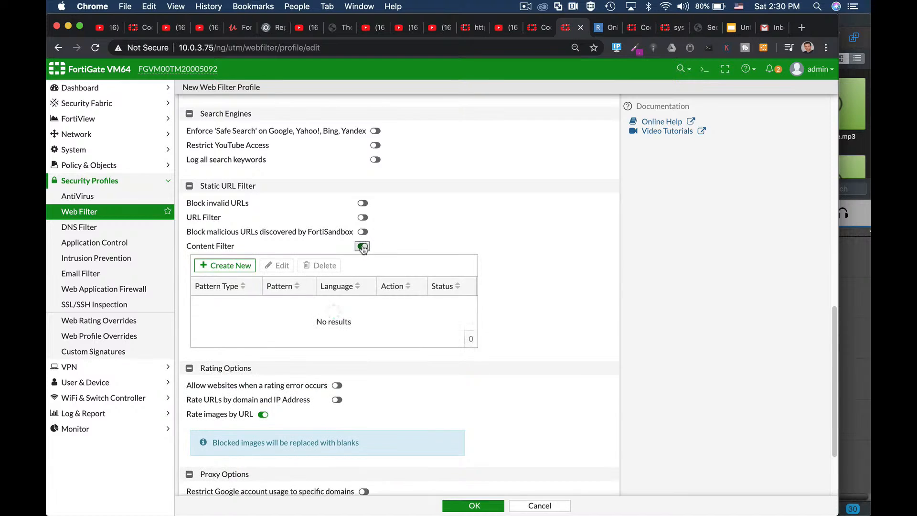
Step: Add an enabled content filter entry that blocks the regular expression (fortinet|fortigate) with language Western
{"action": "left_click", "coordinate": [246, 266]}
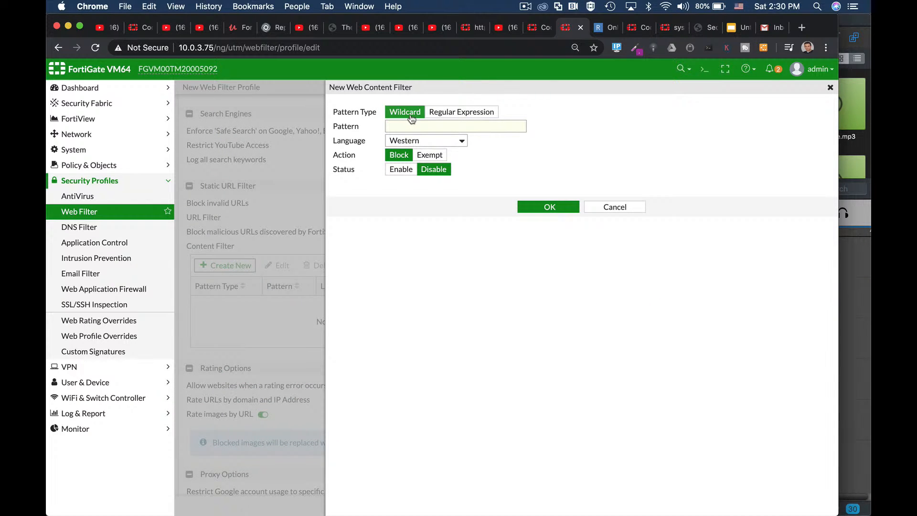
{"action": "left_click", "coordinate": [442, 113]}
{"action": "left_click", "coordinate": [437, 126]}
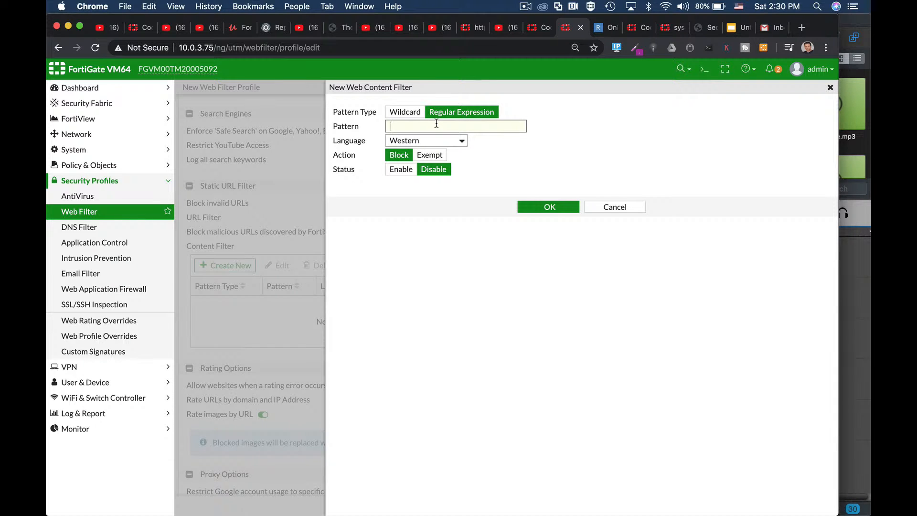
{"action": "type", "text": "(forti"}
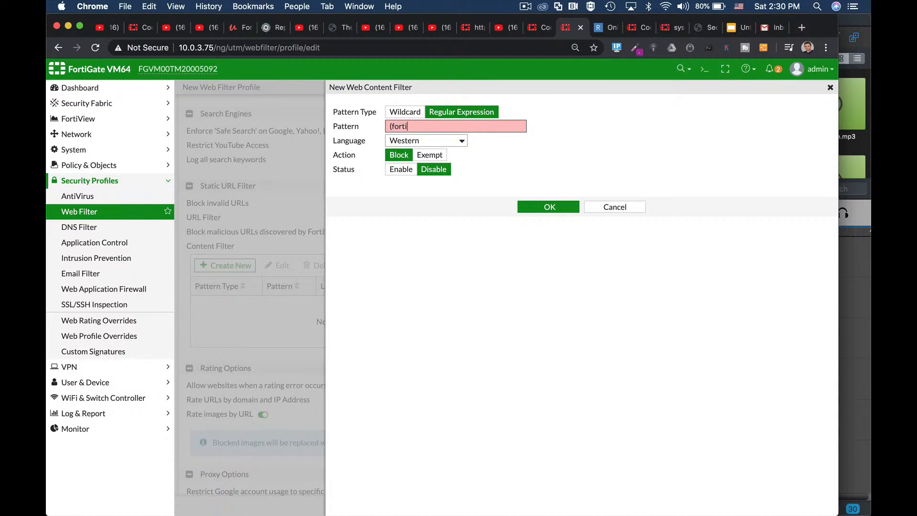
{"action": "type", "text": "net|fortigate)"}
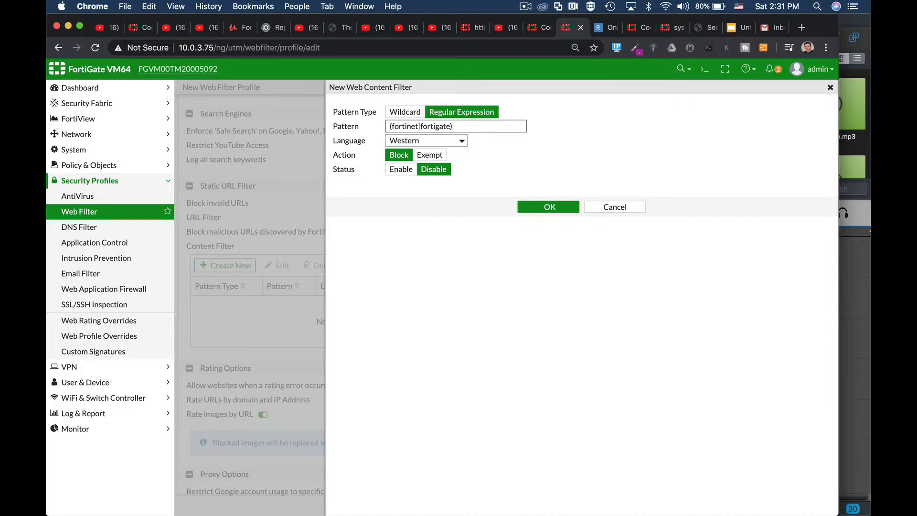
{"action": "left_click", "coordinate": [400, 170]}
{"action": "left_click", "coordinate": [544, 207]}
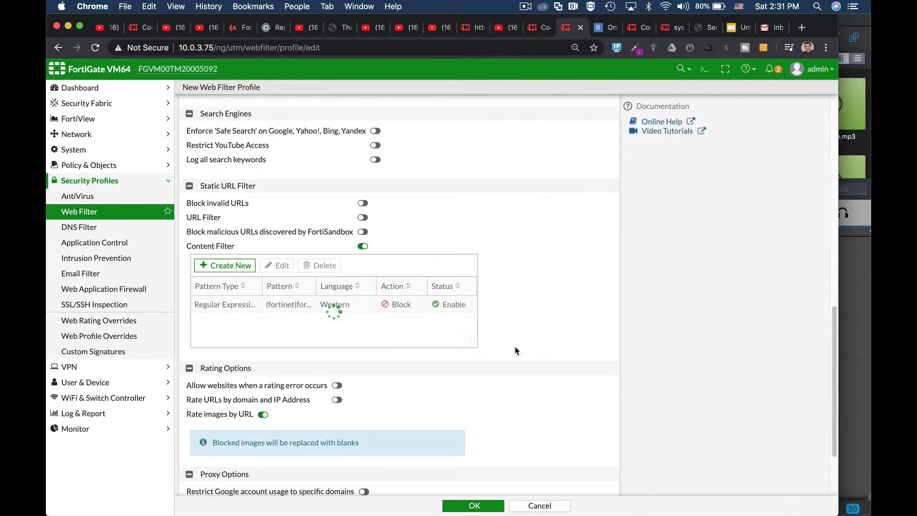
Step: Save the restricted words web filter profile and show the IPv4 policy list
{"action": "left_click", "coordinate": [494, 505]}
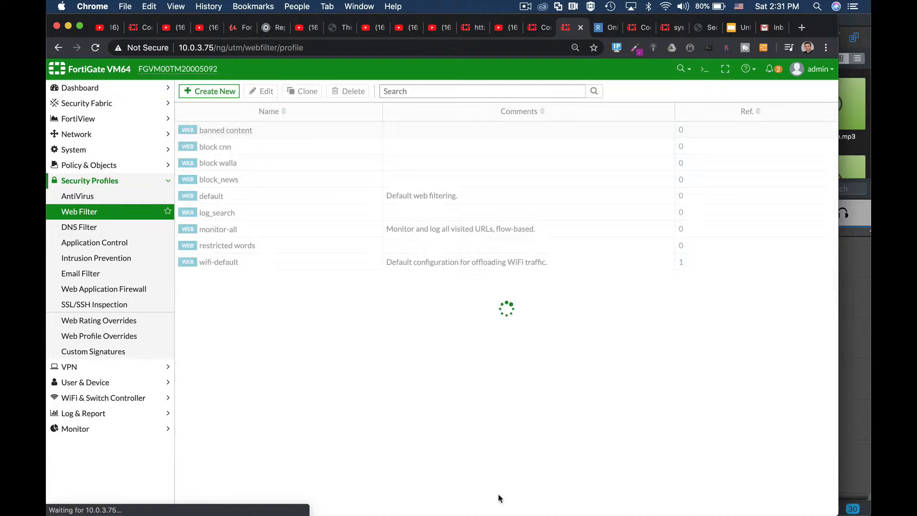
{"action": "left_click", "coordinate": [110, 167]}
{"action": "left_click", "coordinate": [108, 180]}
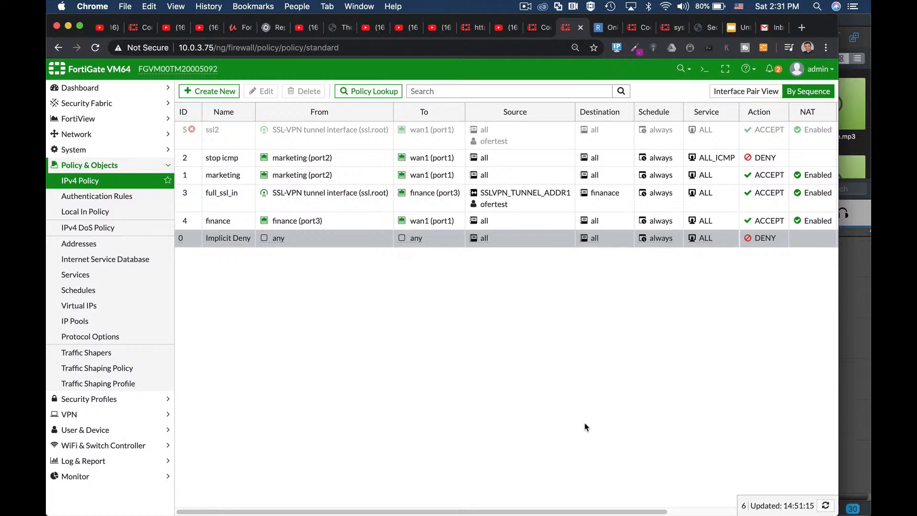
Step: Switch to the Ubuntu 64-bit 18.04.3 2 virtual machine in VMware Fusion and unlock its session with the account password
{"action": "key", "text": "super+Tab"}
{"action": "left_click", "coordinate": [495, 263]}
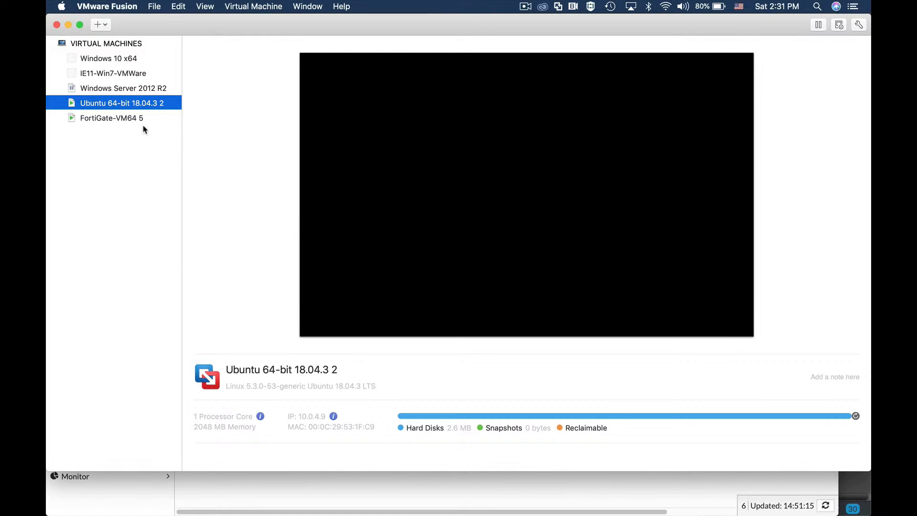
{"action": "right_click", "coordinate": [101, 108]}
{"action": "left_click", "coordinate": [156, 229]}
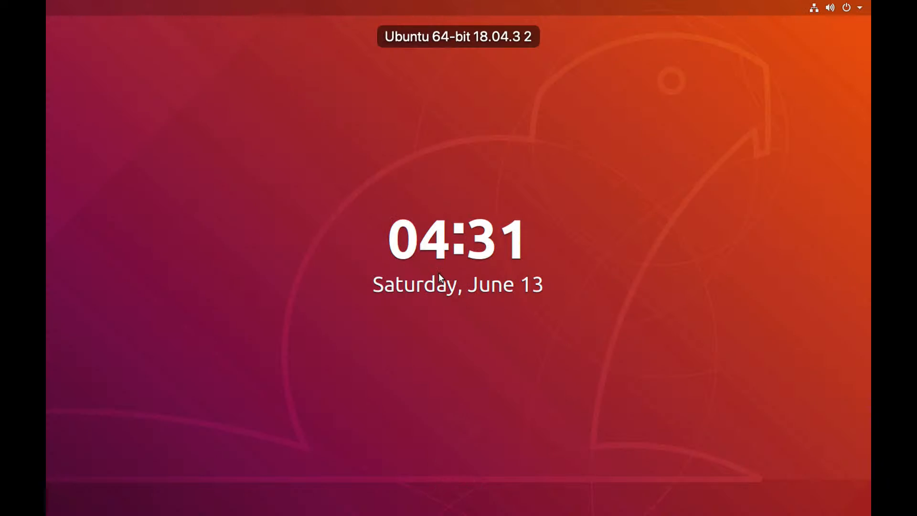
{"action": "left_click", "coordinate": [439, 276]}
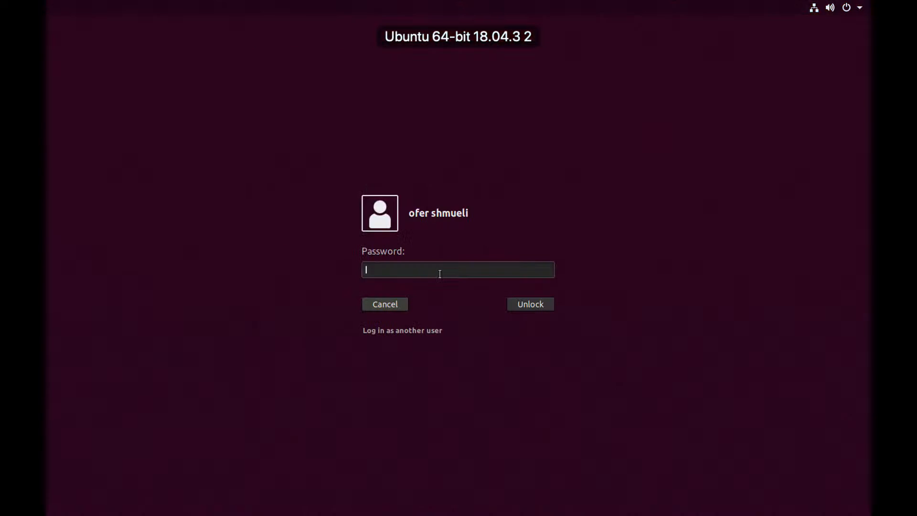
{"action": "type", "text": "****"}
{"action": "key", "text": "Return"}
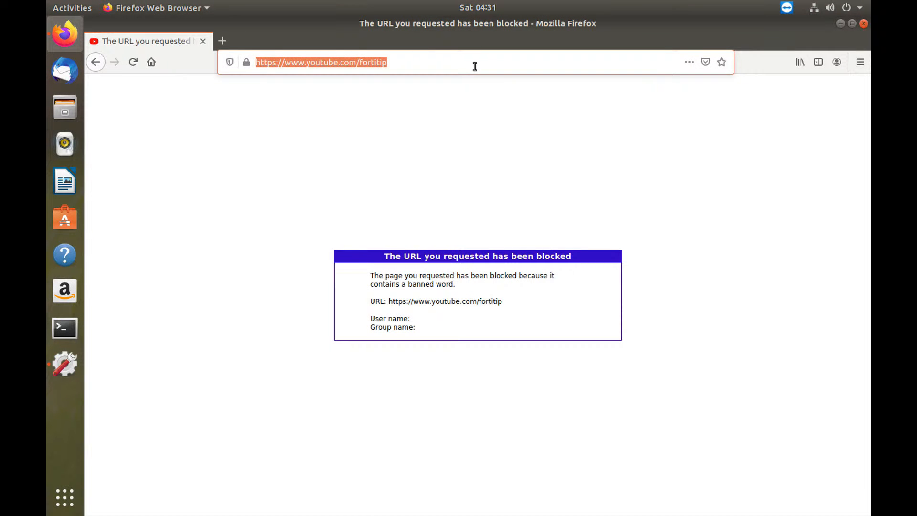
{"action": "key", "text": "Return"}
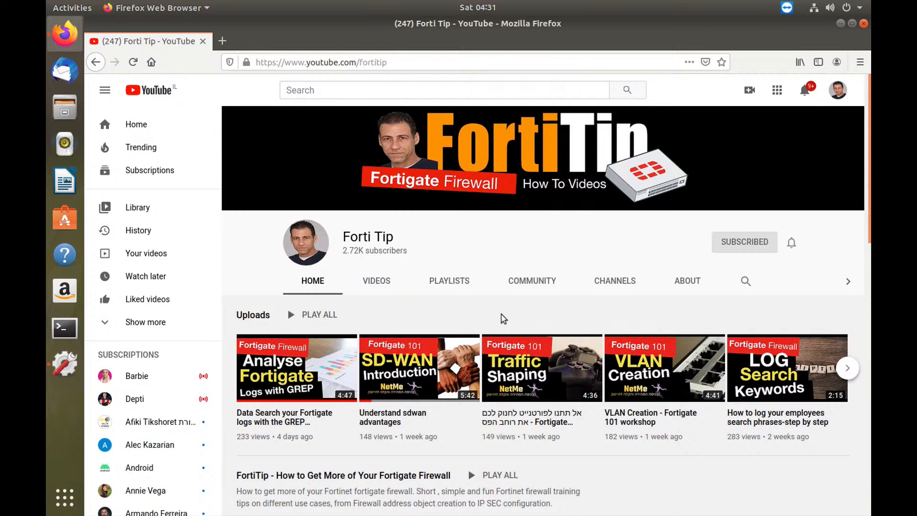
{"action": "scroll", "coordinate": [401, 437], "scroll_direction": "down", "scroll_amount": 2}
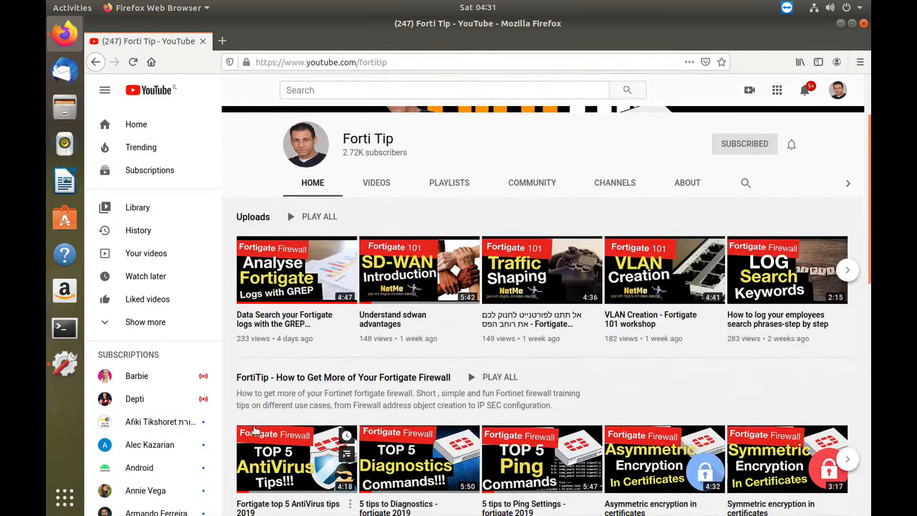
{"action": "left_click_drag", "start_coordinate": [324, 394], "coordinate": [387, 393]}
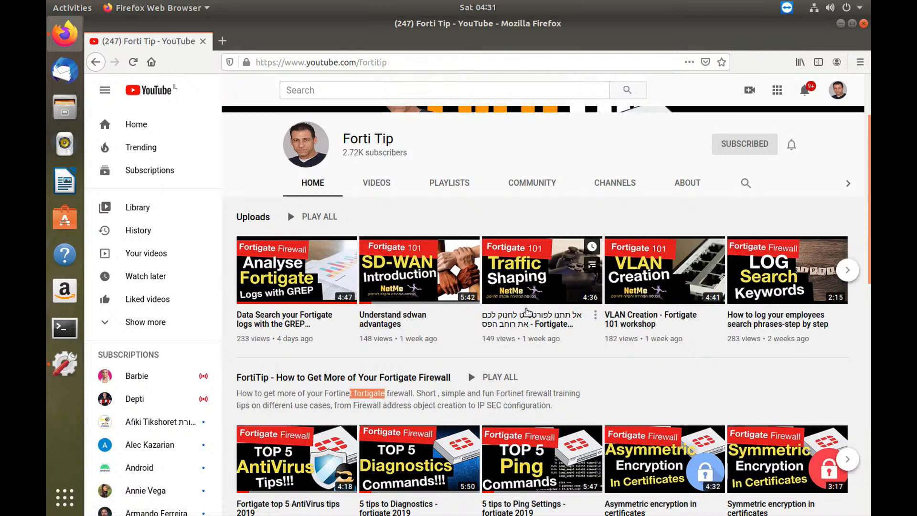
Step: Back in the FortiGate GUI in Chrome, enable Web Filter with the restricted words profile on the marketing policy and save it
{"action": "key", "text": "super+Tab"}
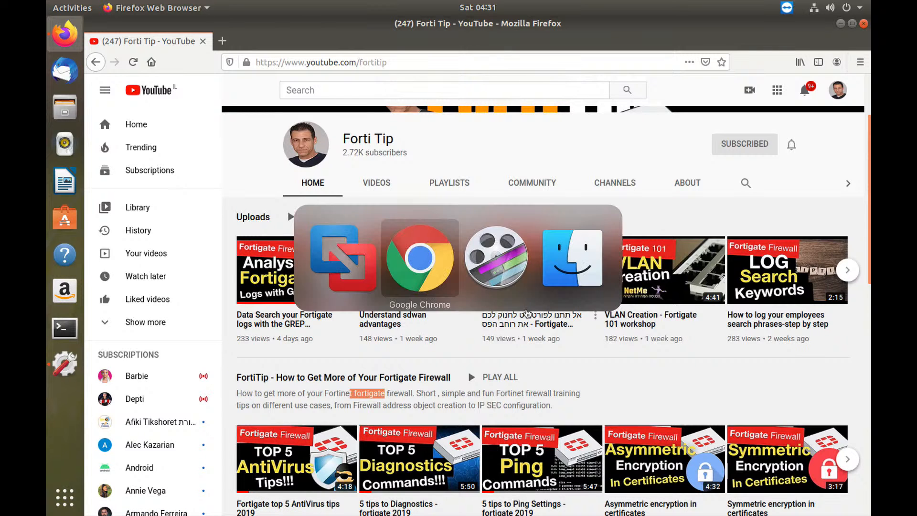
{"action": "left_click", "coordinate": [212, 177]}
{"action": "left_click", "coordinate": [263, 94]}
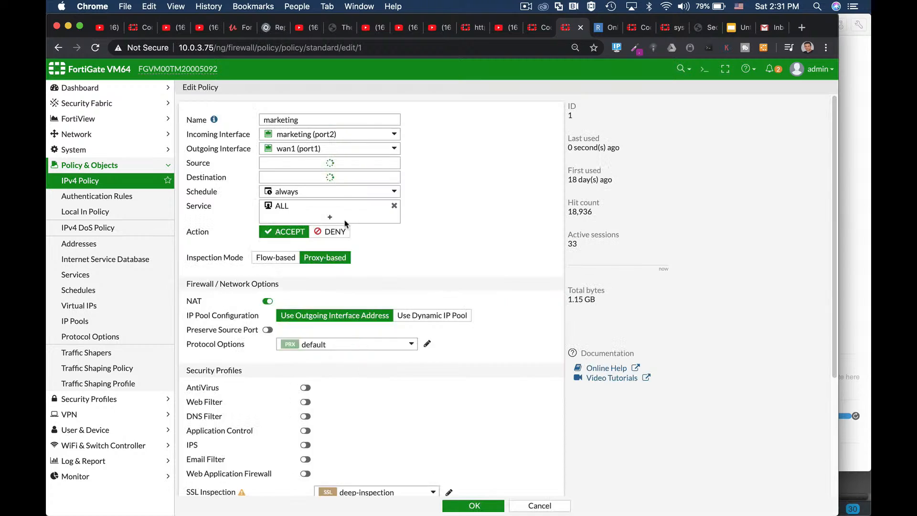
{"action": "scroll", "coordinate": [348, 353], "scroll_direction": "down", "scroll_amount": 2}
{"action": "left_click", "coordinate": [306, 358]}
{"action": "left_click", "coordinate": [368, 362]}
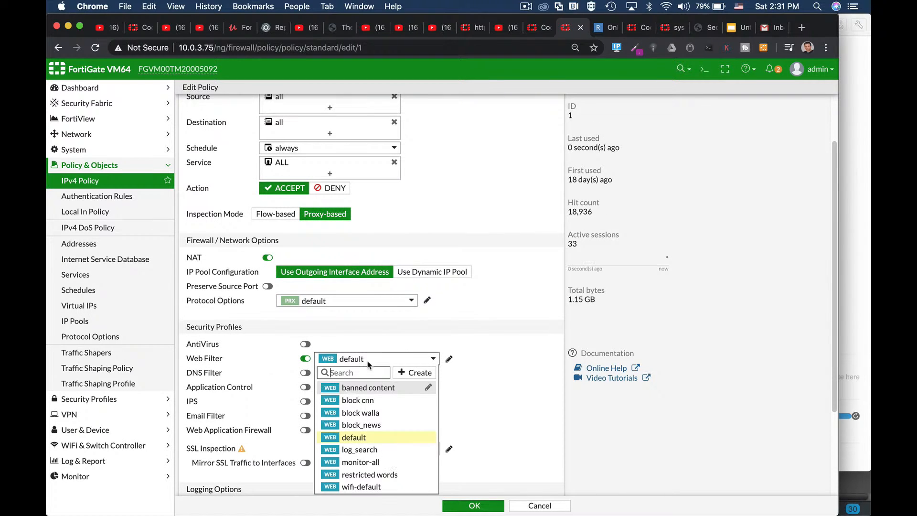
{"action": "left_click", "coordinate": [370, 474]}
{"action": "left_click", "coordinate": [478, 505]}
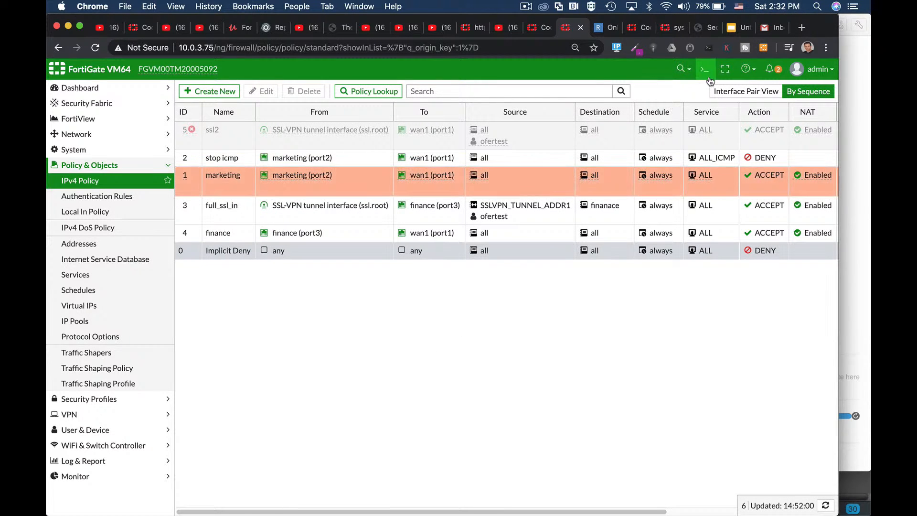
Step: Open a cleared CLI console and enter the restricted words profile with config webfilter profile and edit restricted\ words
{"action": "left_click", "coordinate": [702, 73]}
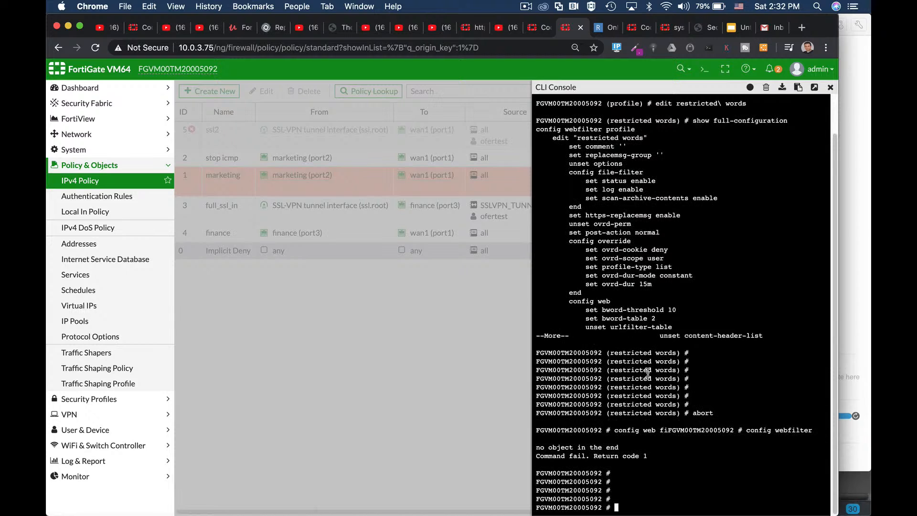
{"action": "left_click", "coordinate": [765, 86]}
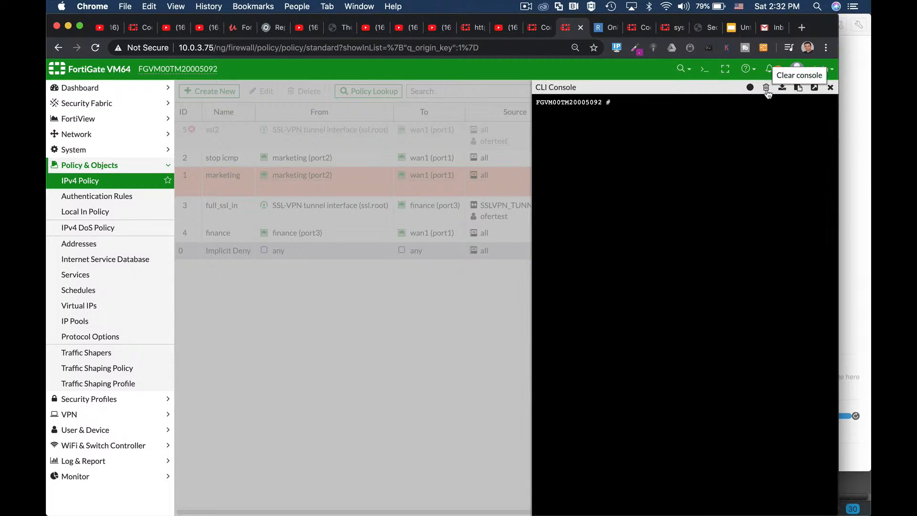
{"action": "type", "text": "con"}
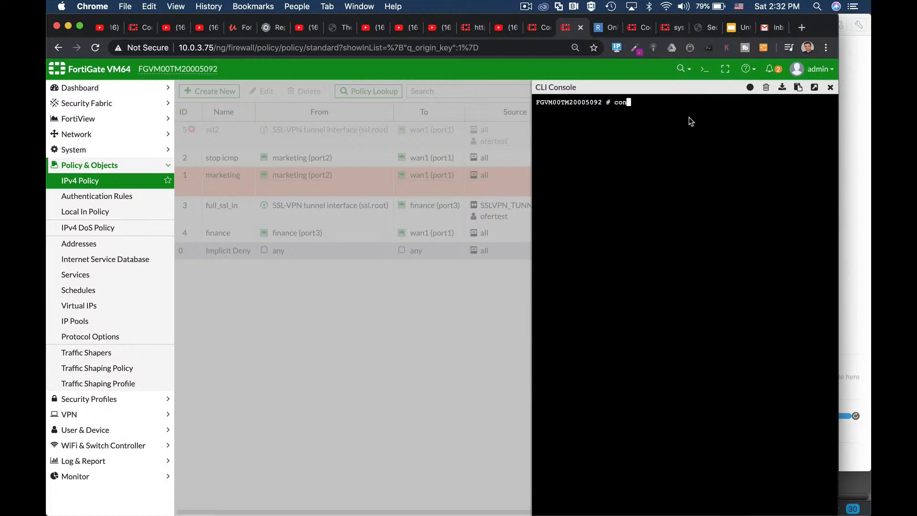
{"action": "type", "text": "fig web-proxy"}
{"action": "type", "text": "profile"}
{"action": "key", "text": "Return"}
{"action": "type", "text": "edit restricted\\ words"}
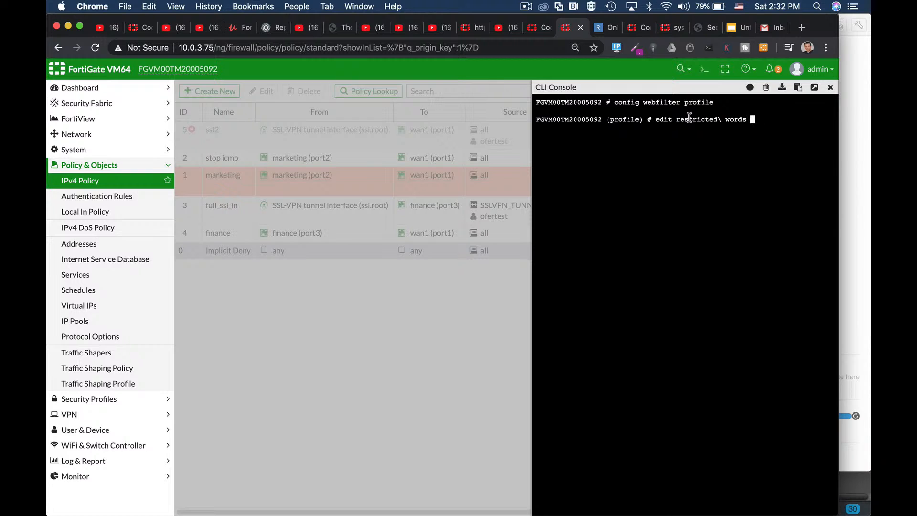
{"action": "key", "text": "Return"}
Step: Display the profile's settings with show full-configuration and examine its bword-threshold value
{"action": "type", "text": "show full-configuration"}
{"action": "key", "text": "Return"}
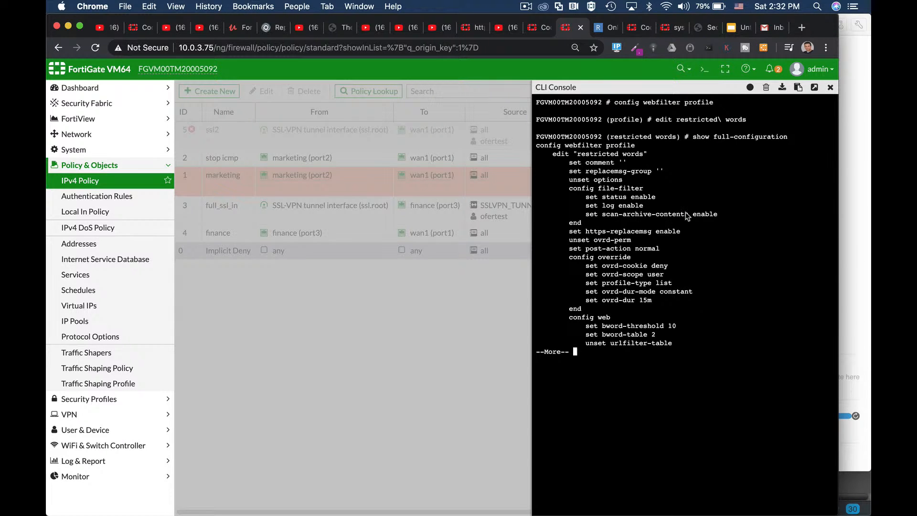
{"action": "left_click_drag", "start_coordinate": [626, 326], "coordinate": [687, 329]}
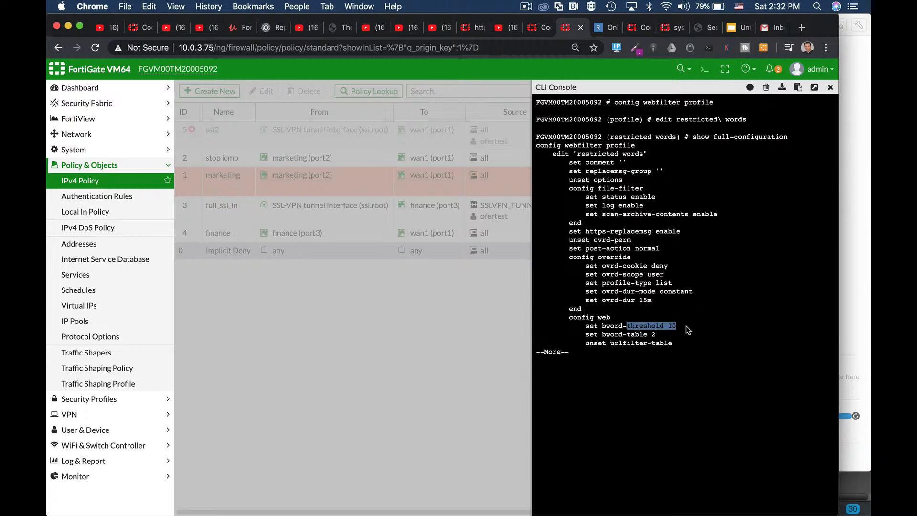
{"action": "left_click_drag", "start_coordinate": [601, 326], "coordinate": [680, 329]}
Step: Switch to the Ubuntu virtual machine in VMware Fusion and close its Firefox window
{"action": "key", "text": "super+Tab"}
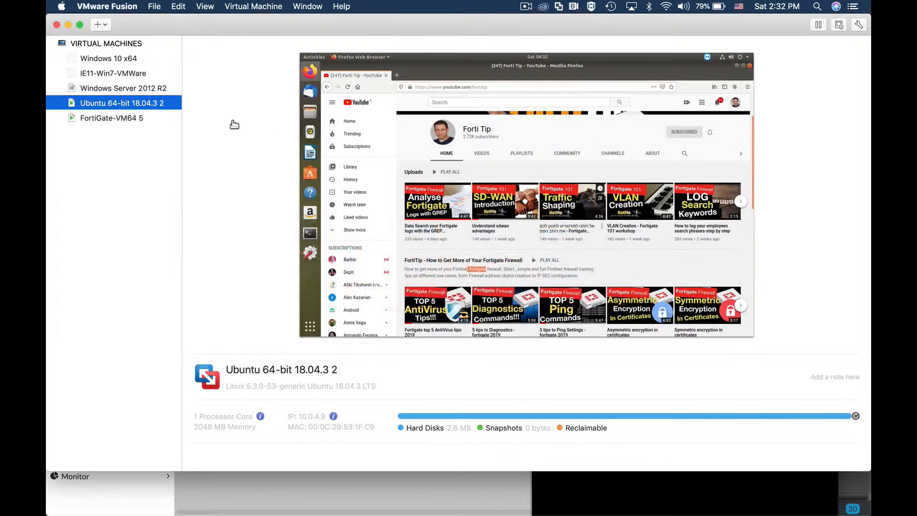
{"action": "right_click", "coordinate": [115, 104]}
{"action": "left_click", "coordinate": [187, 222]}
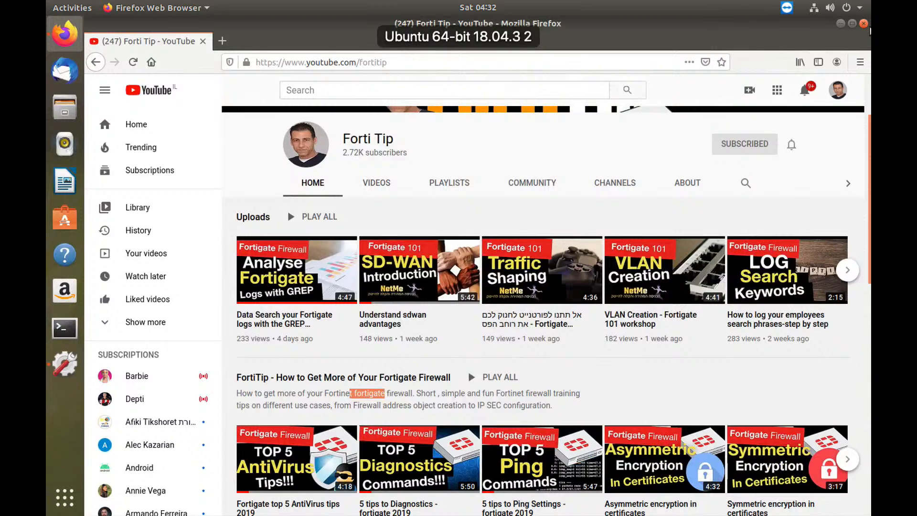
{"action": "left_click", "coordinate": [863, 23]}
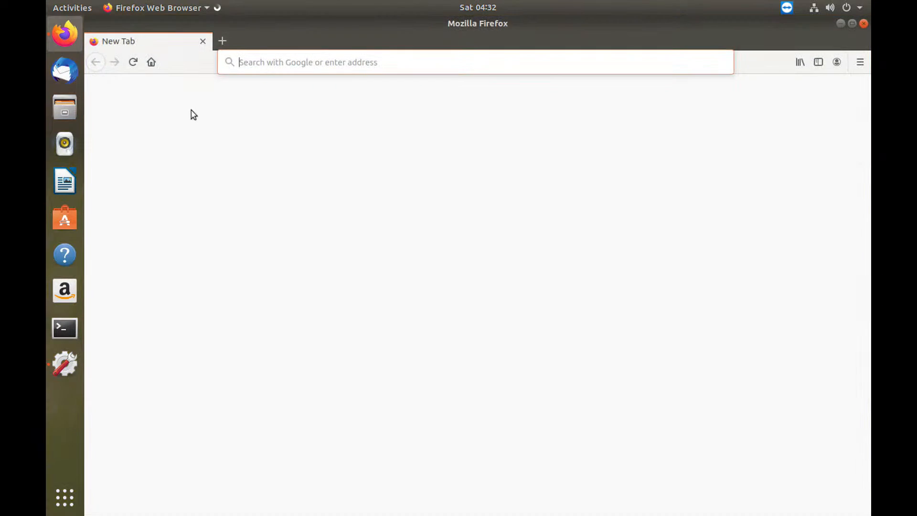
Step: Load youtube.com/fortitip in a fresh Firefox window to test the web filter
{"action": "left_click", "coordinate": [288, 60]}
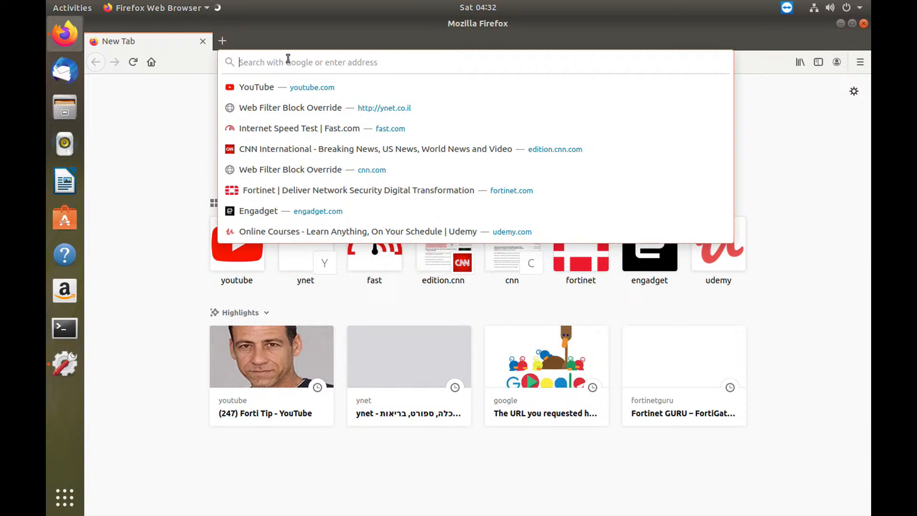
{"action": "type", "text": "youtube.com/"}
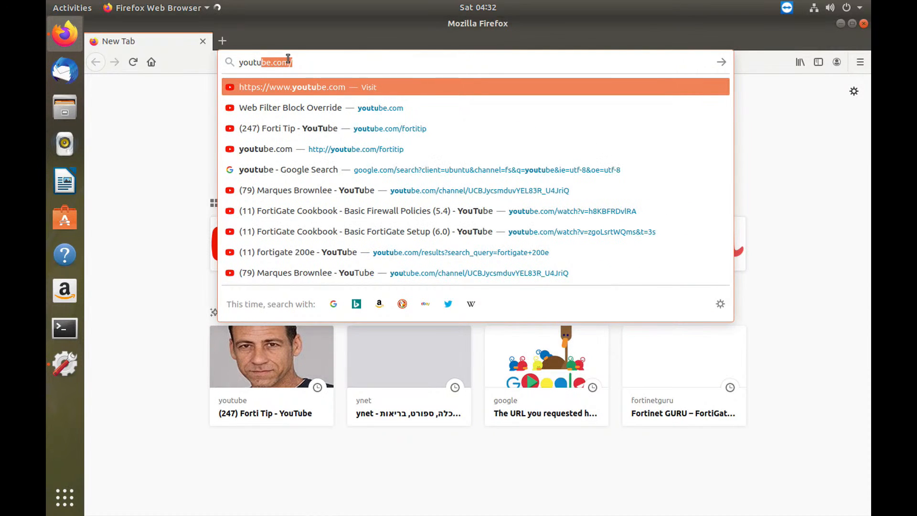
{"action": "type", "text": "f"}
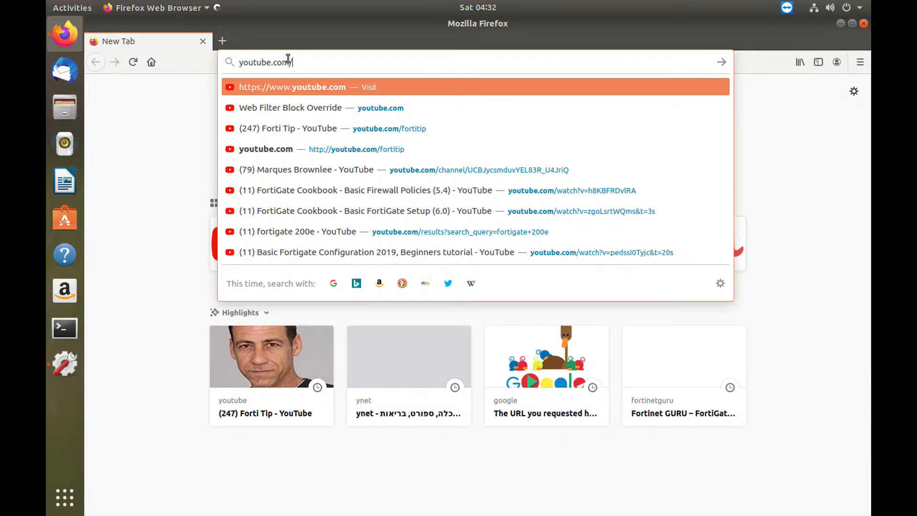
{"action": "type", "text": "ortitip"}
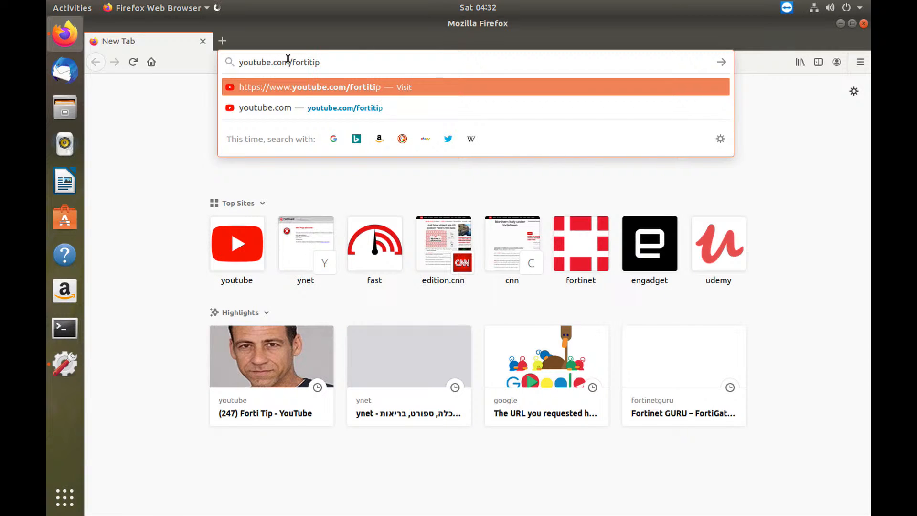
{"action": "key", "text": "Return"}
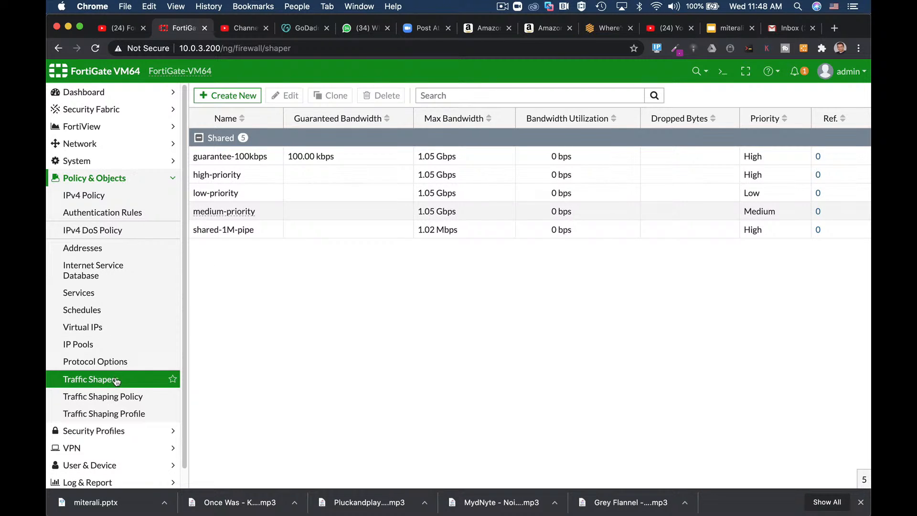
Step: Create a per-IP traffic shaper named covid19 streamer with a maximum bandwidth of 30 Mbps
{"action": "left_click", "coordinate": [243, 98]}
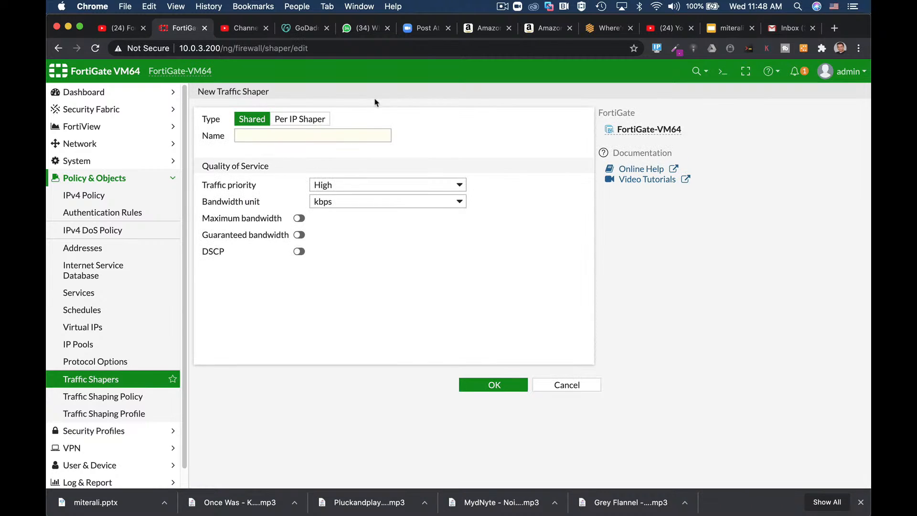
{"action": "left_click", "coordinate": [301, 124]}
{"action": "left_click", "coordinate": [285, 140]}
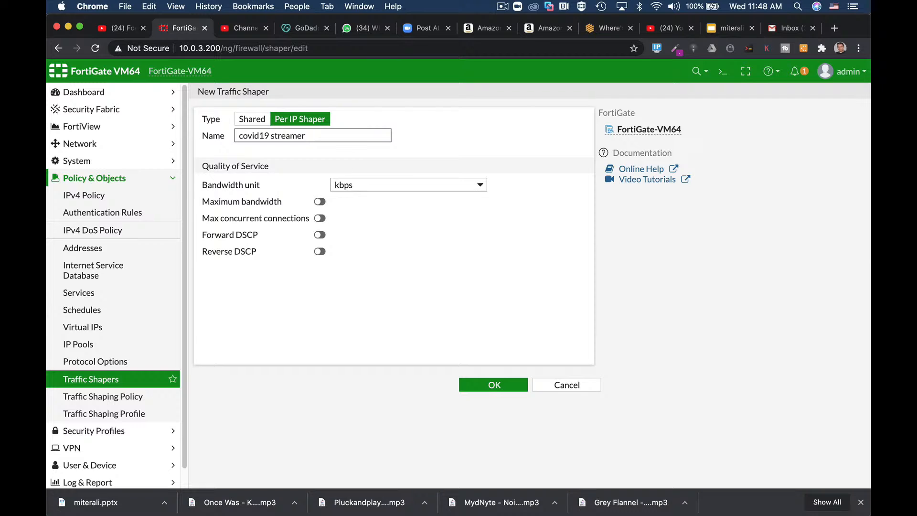
{"action": "left_click", "coordinate": [319, 201]}
{"action": "key", "text": "Tab"}
{"action": "type", "text": "3"}
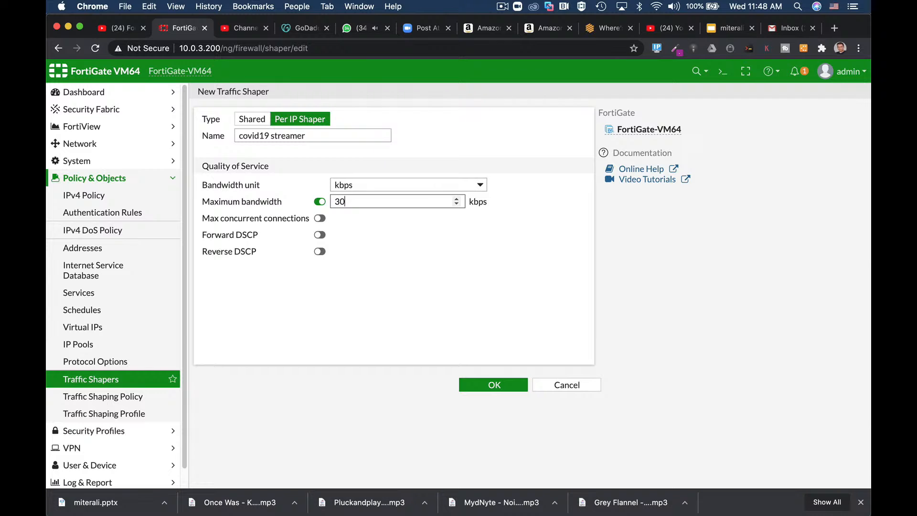
{"action": "left_click", "coordinate": [395, 184]}
{"action": "left_click", "coordinate": [457, 234]}
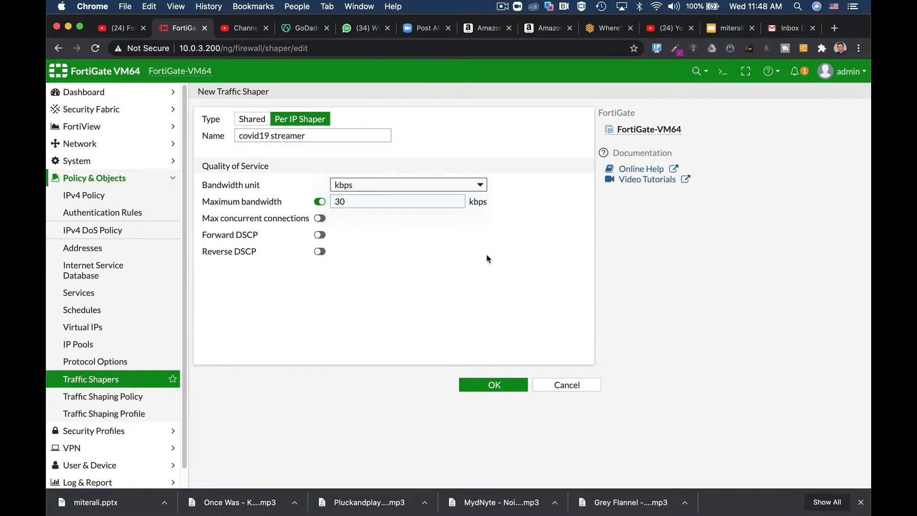
{"action": "left_click", "coordinate": [494, 385]}
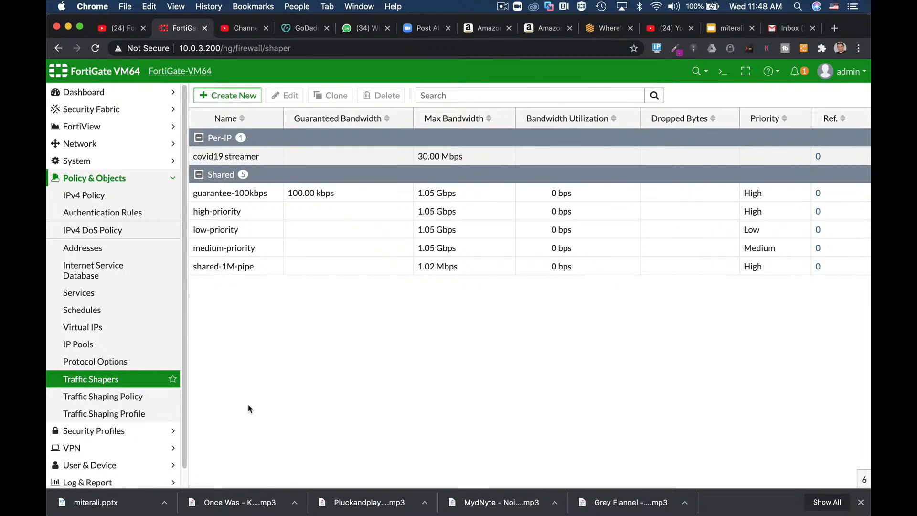
Step: Start a new traffic shaping policy and name it covid19
{"action": "left_click", "coordinate": [102, 400]}
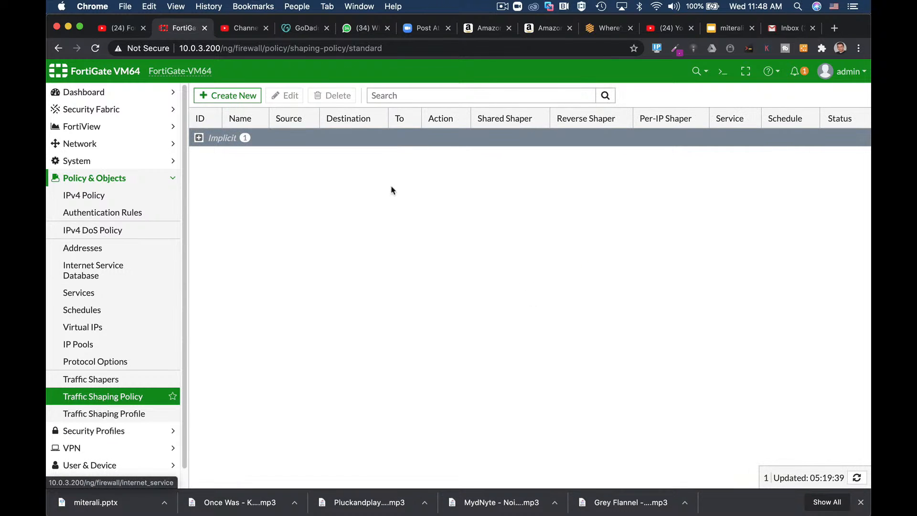
{"action": "left_click", "coordinate": [228, 95]}
{"action": "left_click", "coordinate": [275, 115]}
{"action": "type", "text": "covid19"}
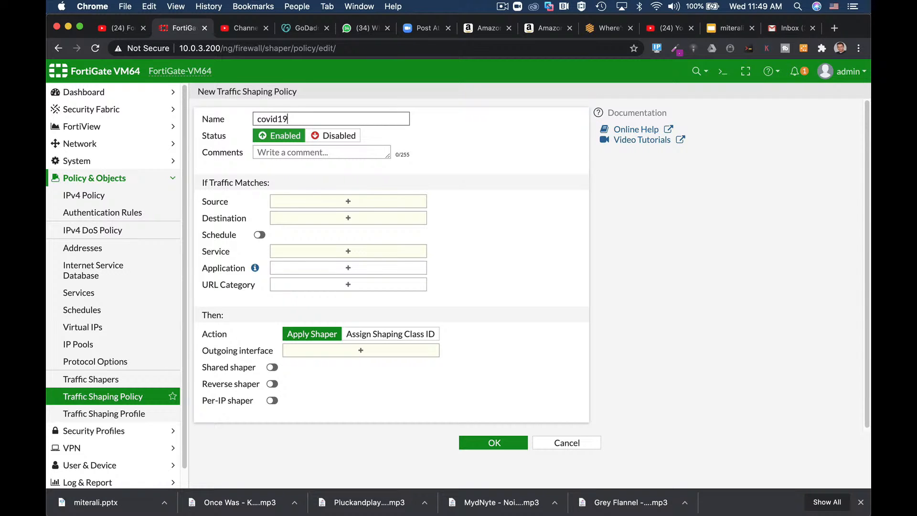
Step: From the policy's source selection, create a subnet address object named streamer1 with IP/netmask 10.0.4.9/32
{"action": "left_click", "coordinate": [373, 206]}
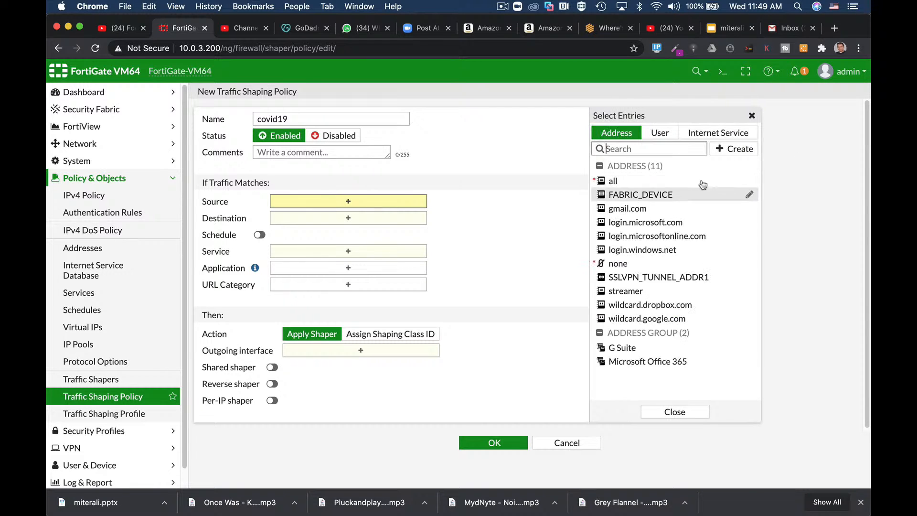
{"action": "left_click", "coordinate": [731, 148]}
{"action": "left_click", "coordinate": [617, 184]}
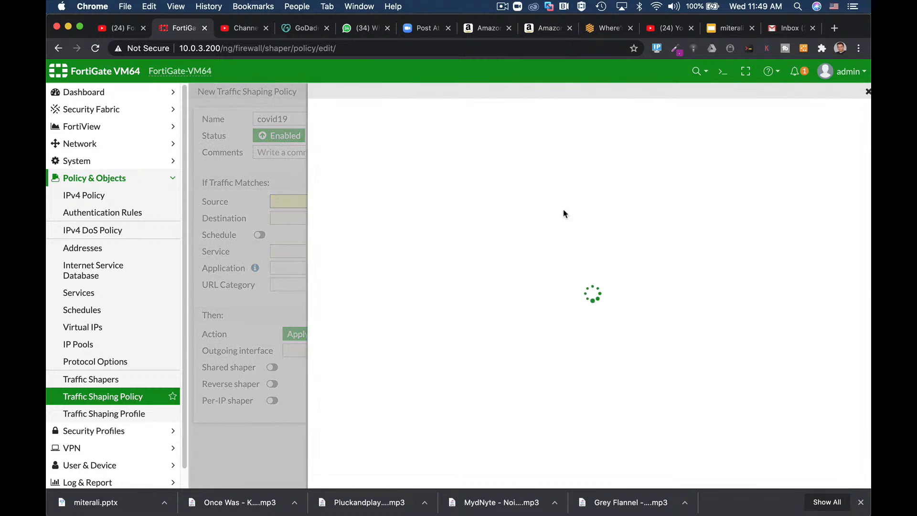
{"action": "left_click", "coordinate": [458, 120]}
{"action": "type", "text": "streamer"}
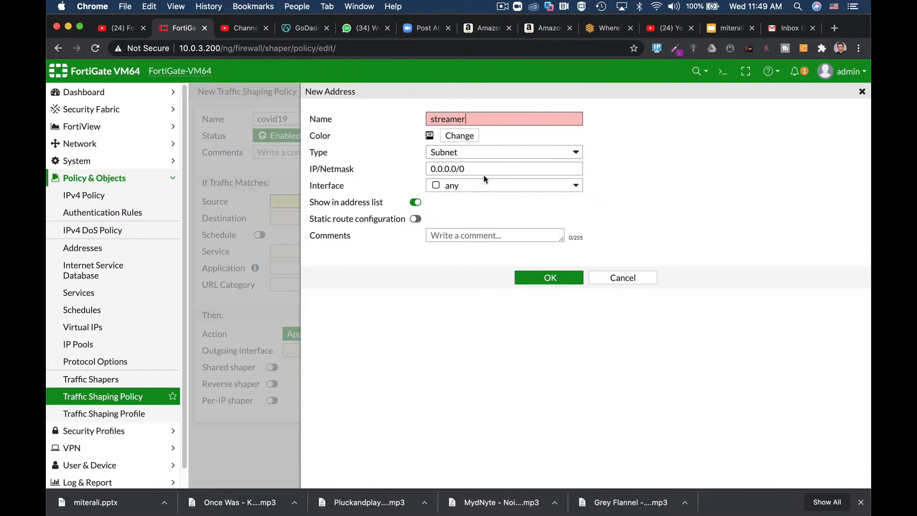
{"action": "type", "text": "1"}
{"action": "left_click", "coordinate": [478, 164]}
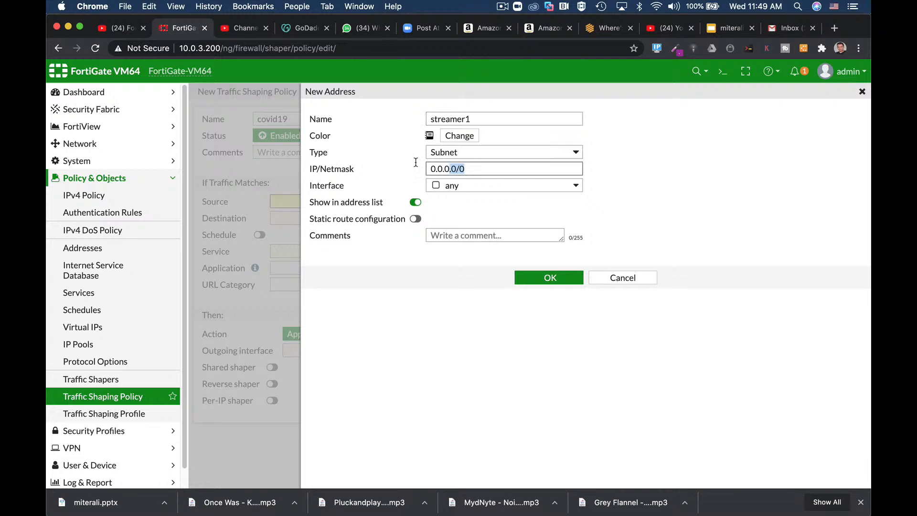
{"action": "type", "text": "10."}
{"action": "left_click", "coordinate": [548, 277]}
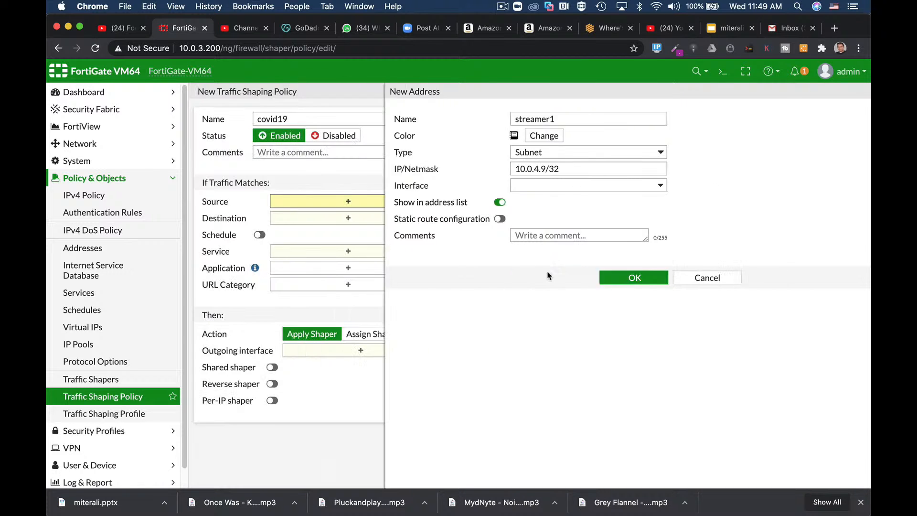
Step: Set the shaping policy's source to streamer1 and its destination to all
{"action": "left_click", "coordinate": [627, 306]}
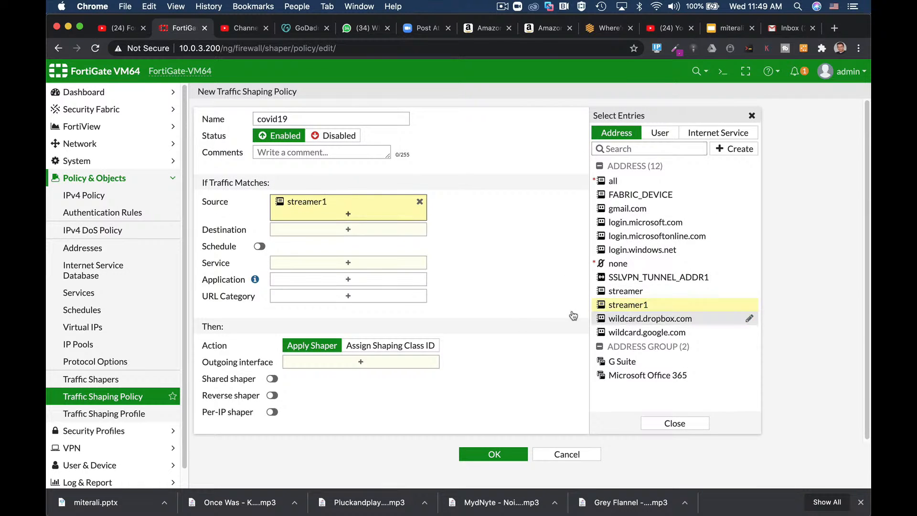
{"action": "left_click", "coordinate": [286, 230]}
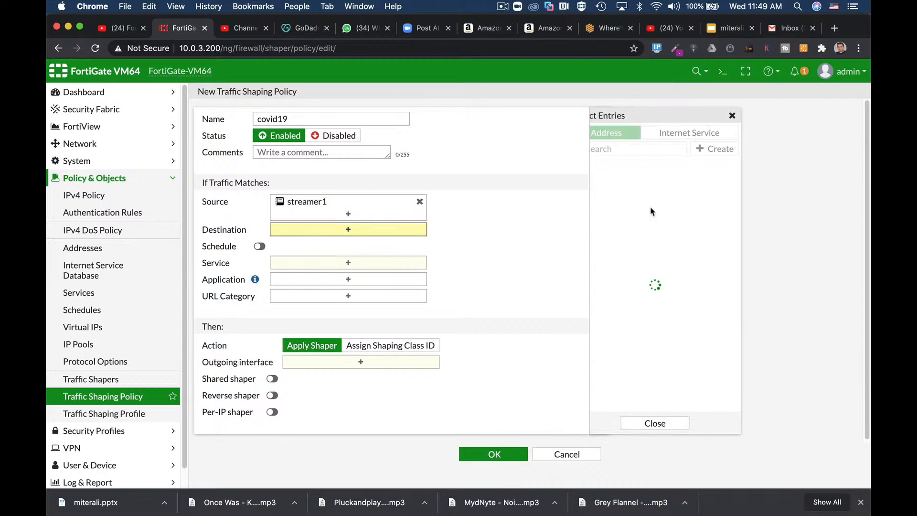
{"action": "left_click", "coordinate": [620, 182]}
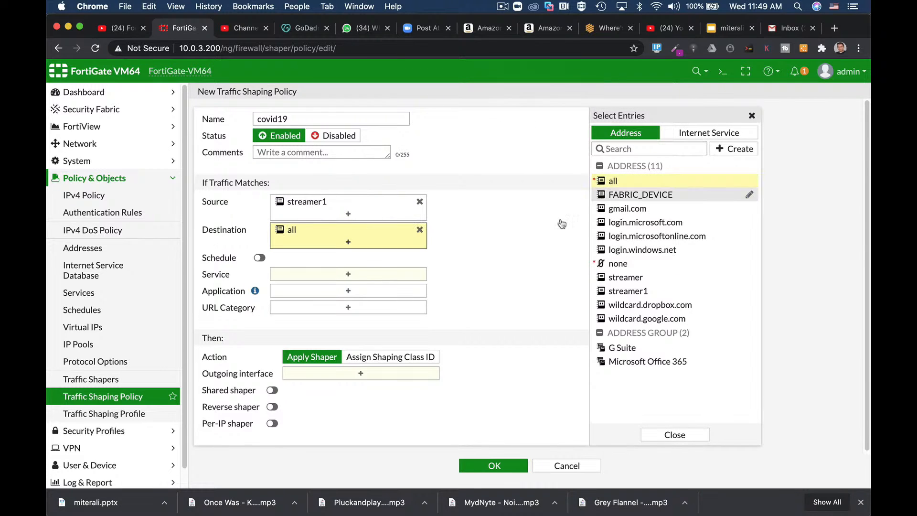
Step: Search the policy's application entries for netflix
{"action": "left_click", "coordinate": [315, 293]}
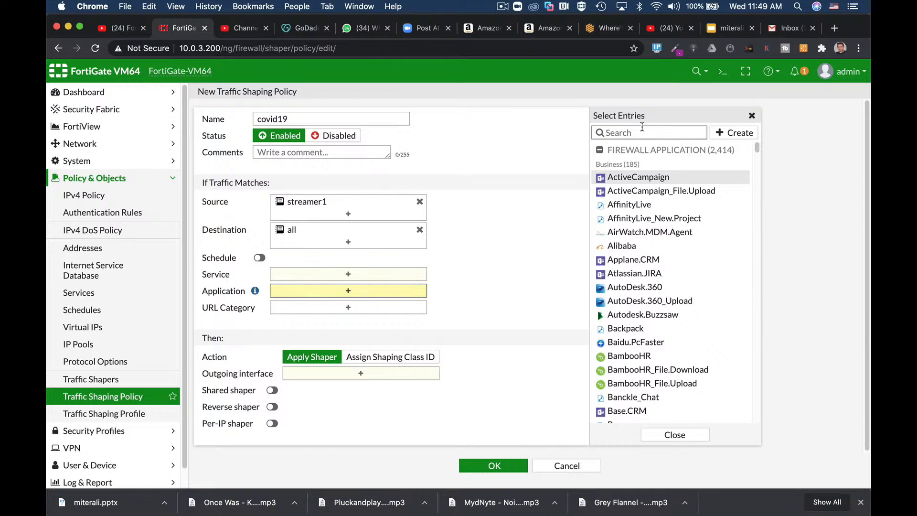
{"action": "type", "text": "netflix"}
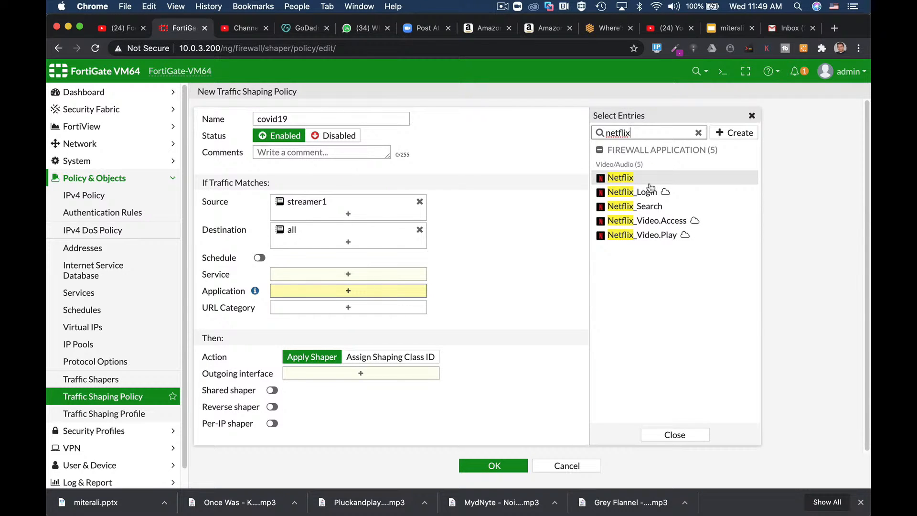
{"action": "mouse_move", "coordinate": [650, 186]}
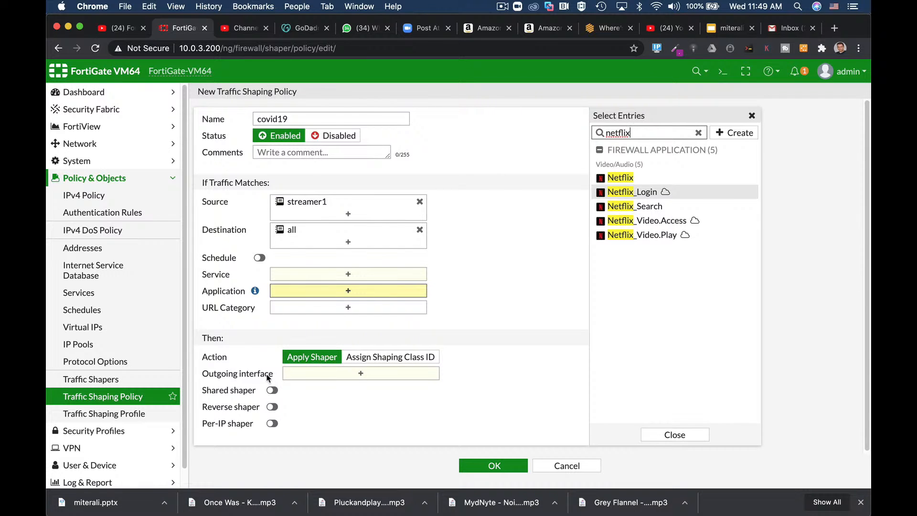
Step: Enable the per-IP shaper in the shaping policy and assign covid19 streamer to it
{"action": "left_click", "coordinate": [320, 377]}
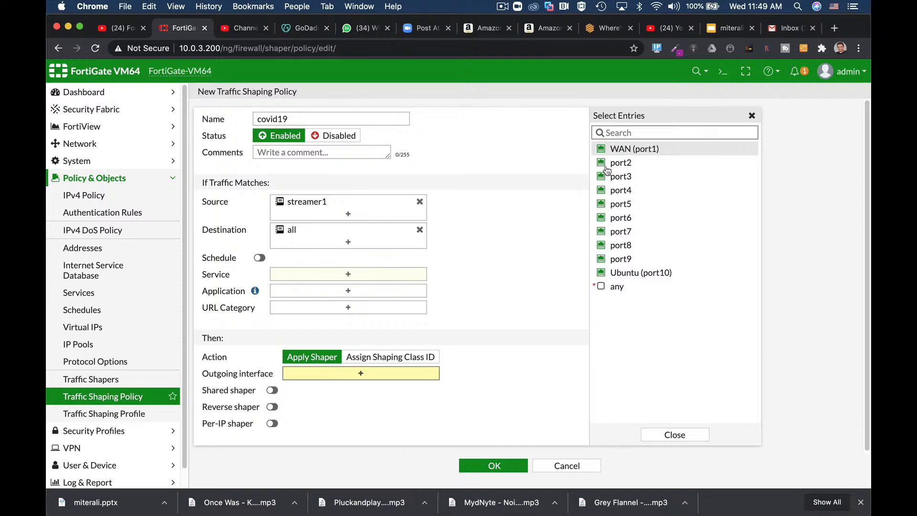
{"action": "left_click", "coordinate": [271, 423]}
{"action": "left_click", "coordinate": [334, 424]}
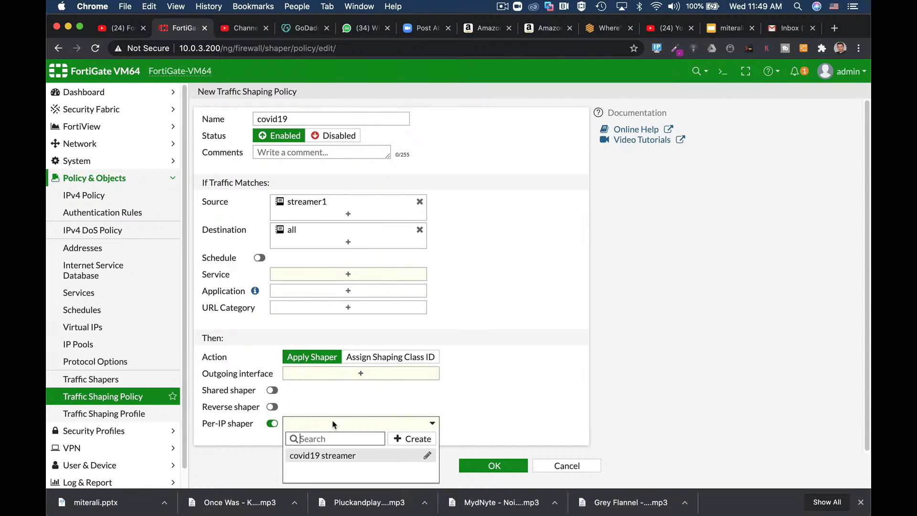
{"action": "left_click", "coordinate": [324, 456]}
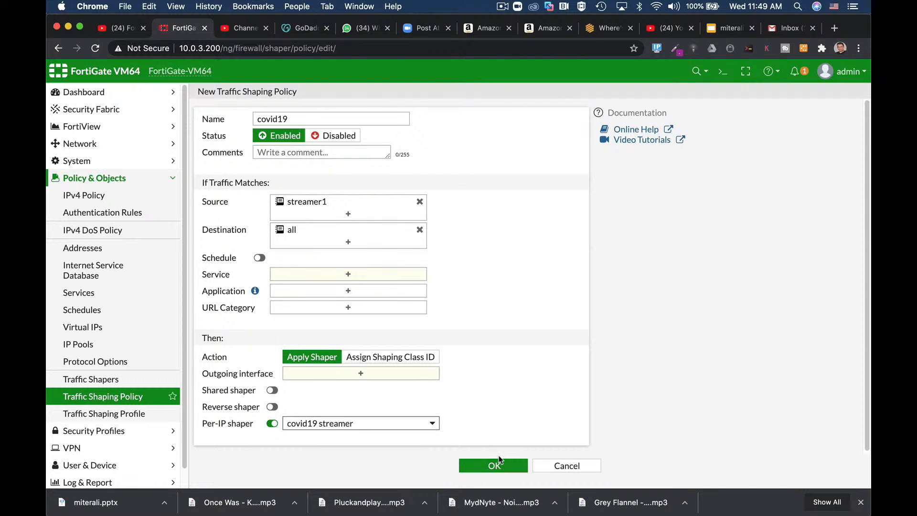
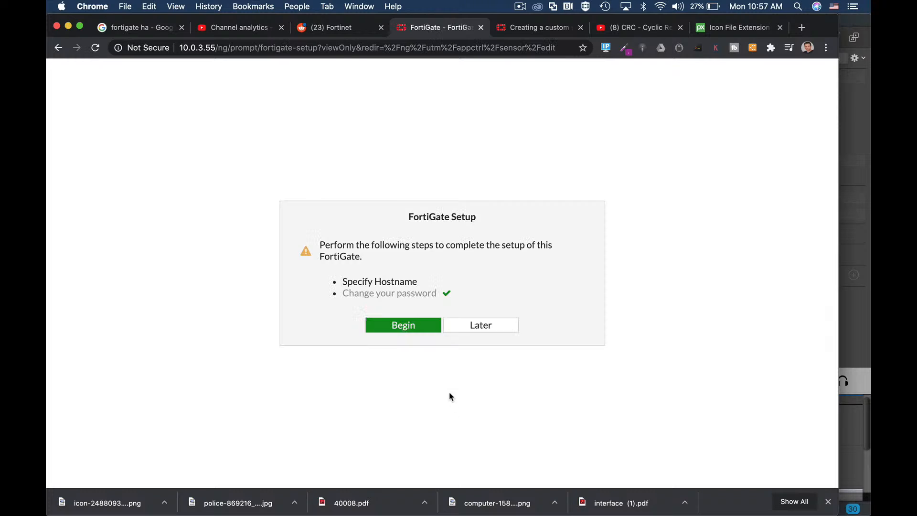
Step: Postpone the FortiGate setup and create a new IPS signature named "block crc"
{"action": "left_click", "coordinate": [474, 325]}
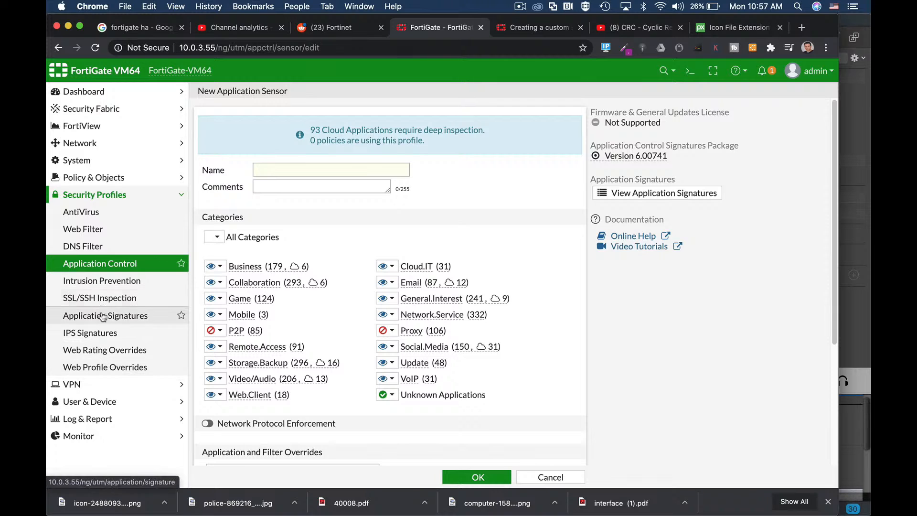
{"action": "left_click", "coordinate": [100, 334]}
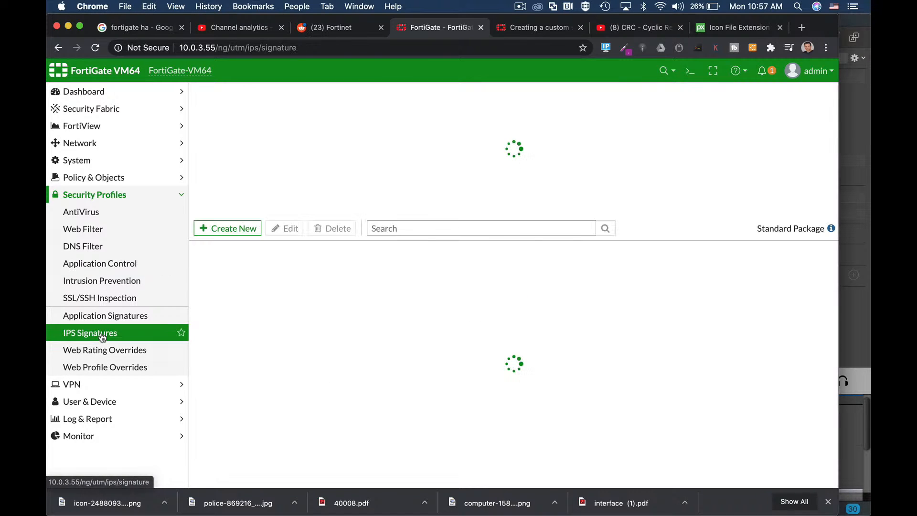
{"action": "left_click", "coordinate": [215, 230]}
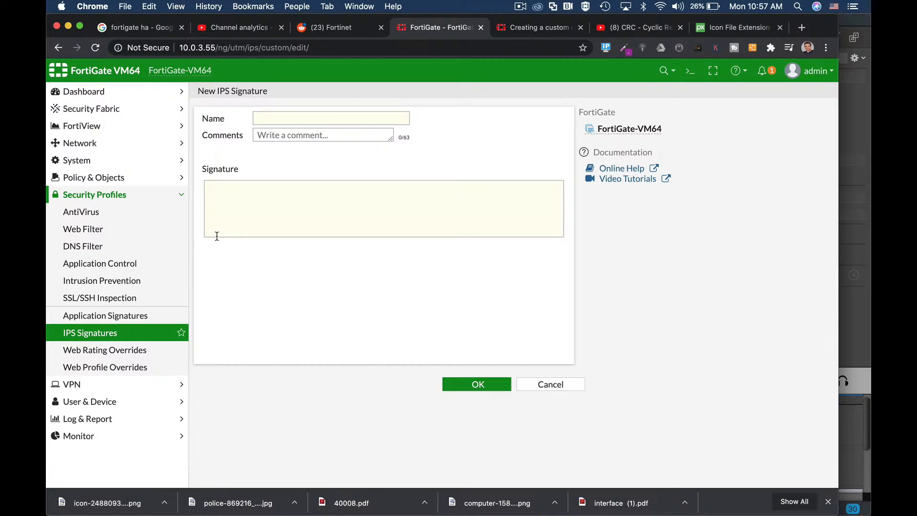
{"action": "left_click", "coordinate": [270, 119]}
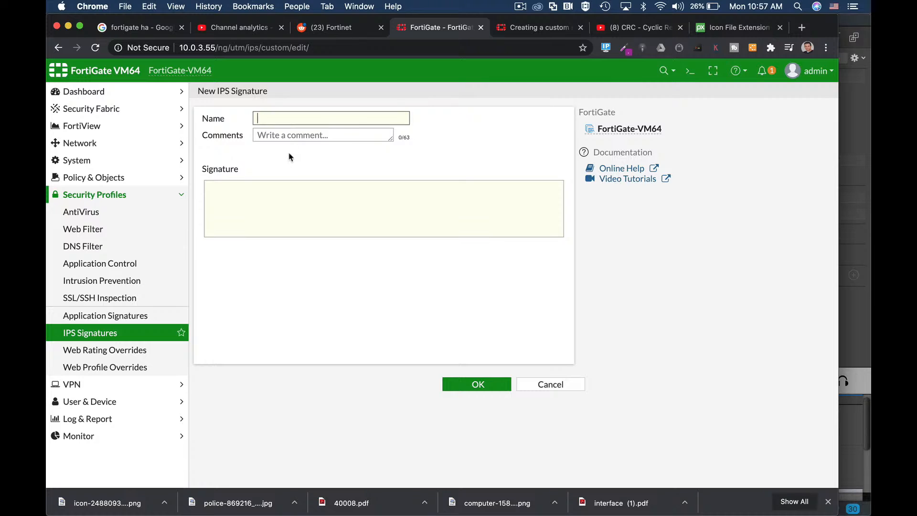
{"action": "type", "text": "block crc"}
Step: Begin the signature definition with F-SBID ( --name "blockcrc;
{"action": "left_click", "coordinate": [264, 193]}
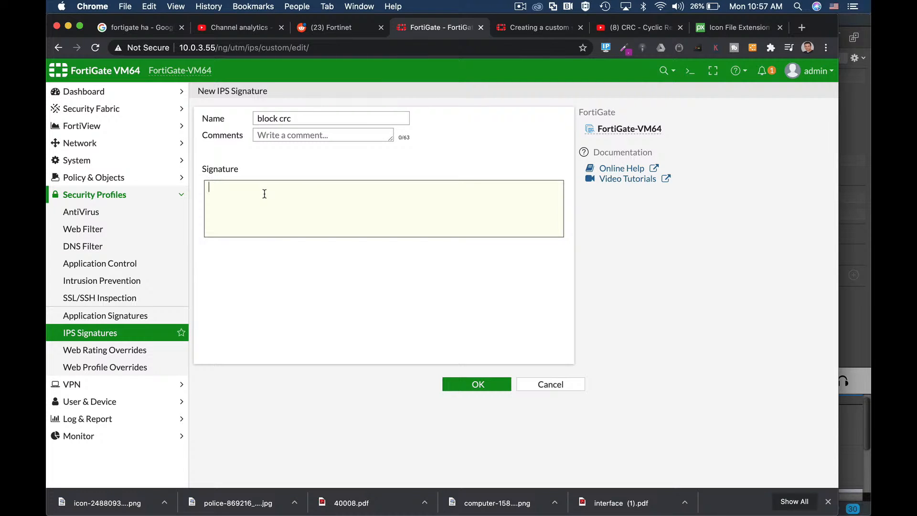
{"action": "type", "text": "FS"}
{"action": "type", "text": "SBID"}
{"action": "type", "text": " ("}
{"action": "type", "text": "--"}
{"action": "type", "text": "name "}
{"action": "type", "text": "\""}
{"action": "type", "text": "block"}
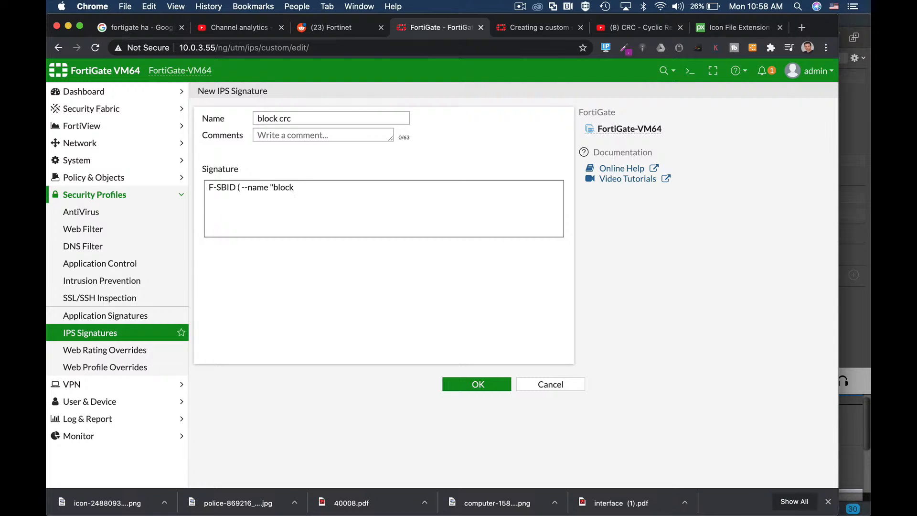
{"action": "type", "text": "crc; --protocol tcp; --crc32"}
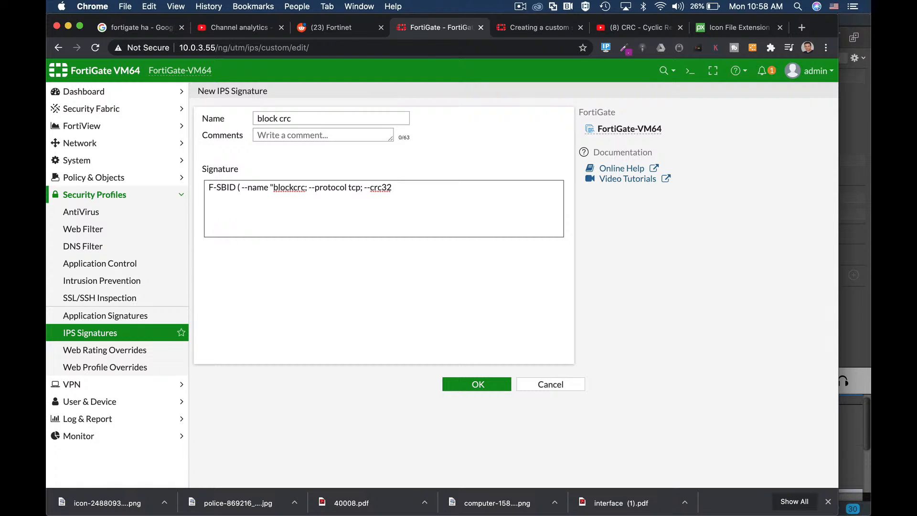
Step: Switch to Terminal and bring up the Finder Desktop window over it, enlarged and placed clear of the command prompt
{"action": "key", "text": "super+Tab"}
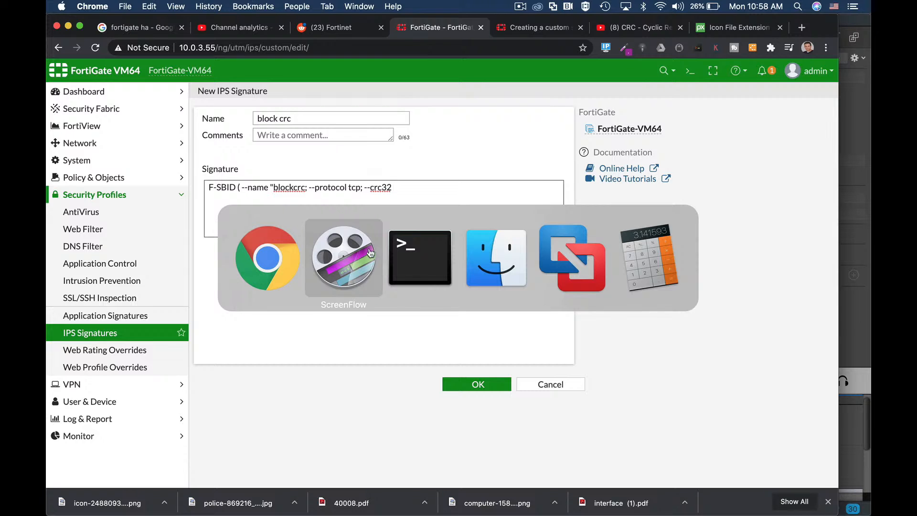
{"action": "left_click", "coordinate": [416, 248]}
{"action": "key", "text": "super+Tab"}
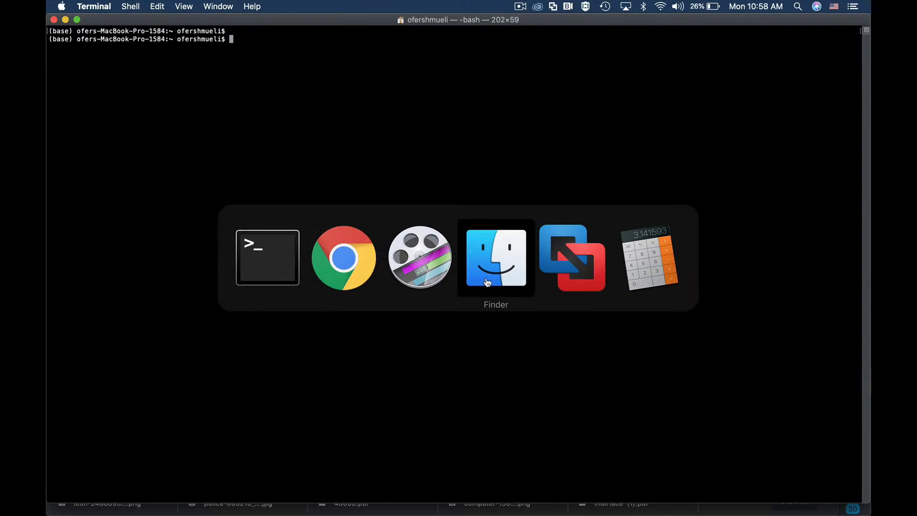
{"action": "left_click", "coordinate": [495, 269]}
{"action": "left_click_drag", "start_coordinate": [472, 175], "coordinate": [417, 124]}
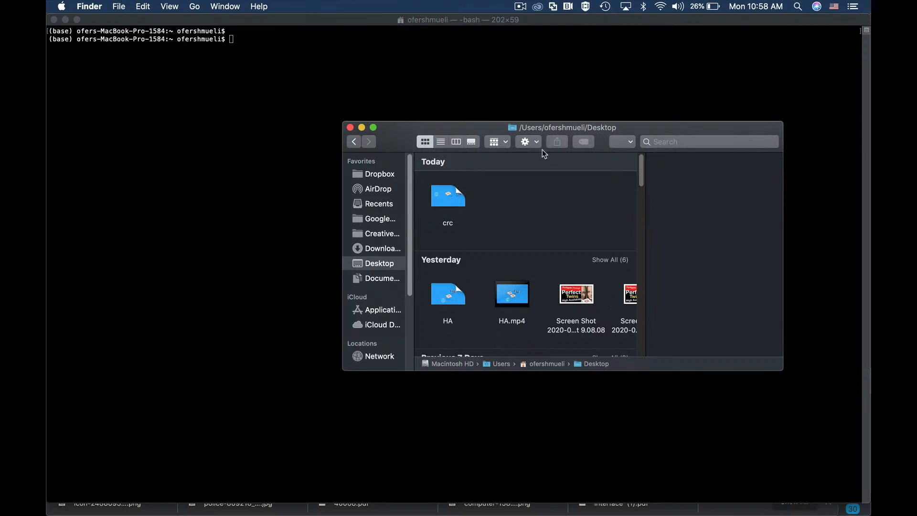
{"action": "left_click_drag", "start_coordinate": [570, 131], "coordinate": [524, 53]}
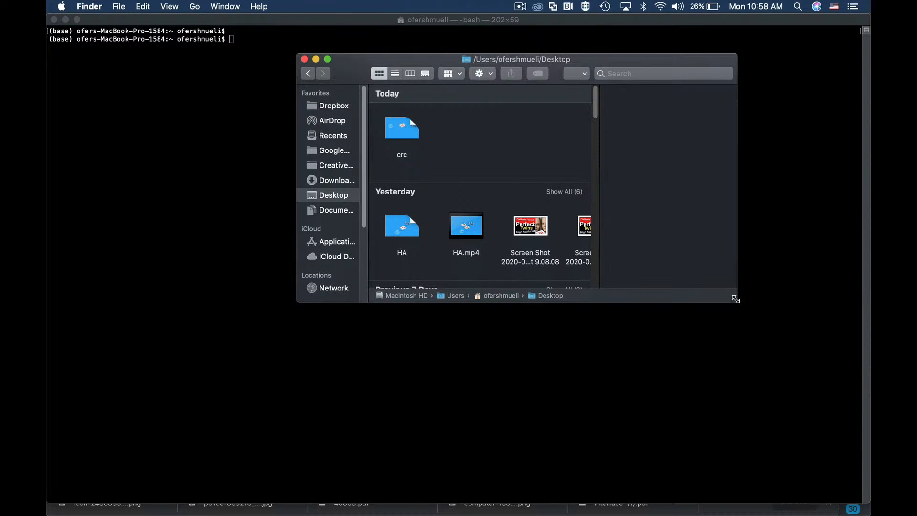
{"action": "left_click_drag", "start_coordinate": [735, 301], "coordinate": [851, 385]}
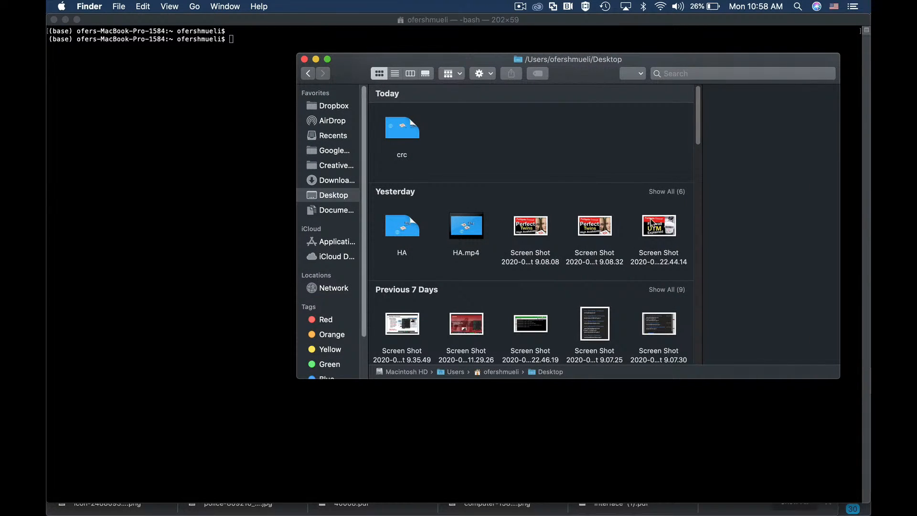
{"action": "left_click_drag", "start_coordinate": [583, 62], "coordinate": [541, 111]}
Step: Run cksum in Terminal on the Desktop file Screen Shot 2020-07-19 at 22.44.14.png
{"action": "left_click", "coordinate": [229, 55]}
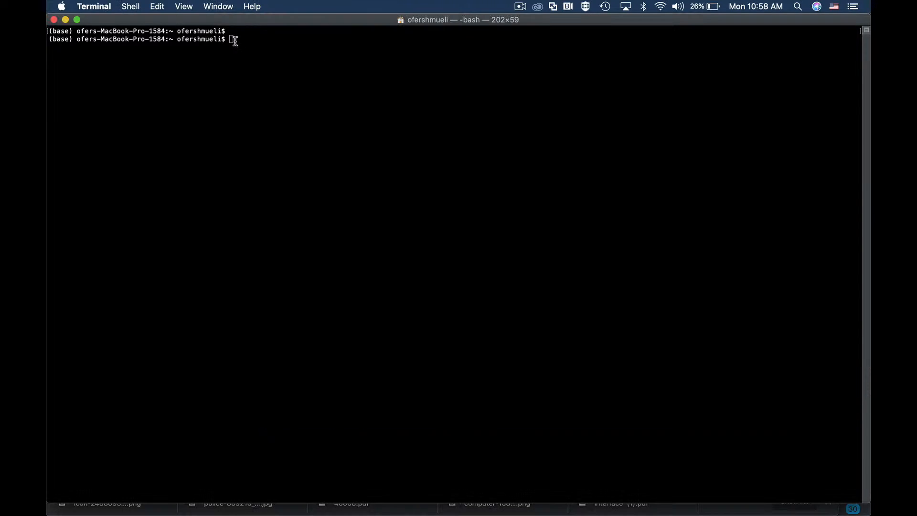
{"action": "type", "text": "cksum"}
{"action": "key", "text": "super+Tab"}
{"action": "left_click_drag", "start_coordinate": [615, 266], "coordinate": [270, 42]}
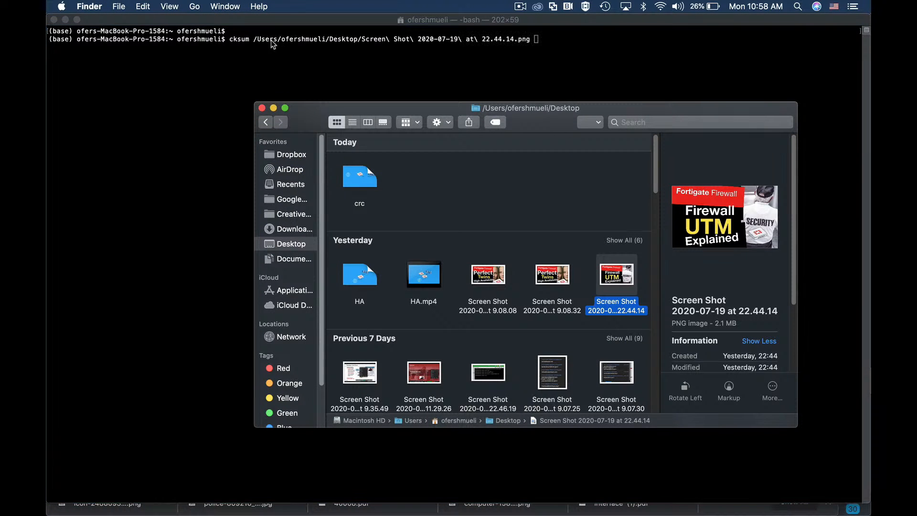
{"action": "left_click_drag", "start_coordinate": [362, 107], "coordinate": [517, 313]}
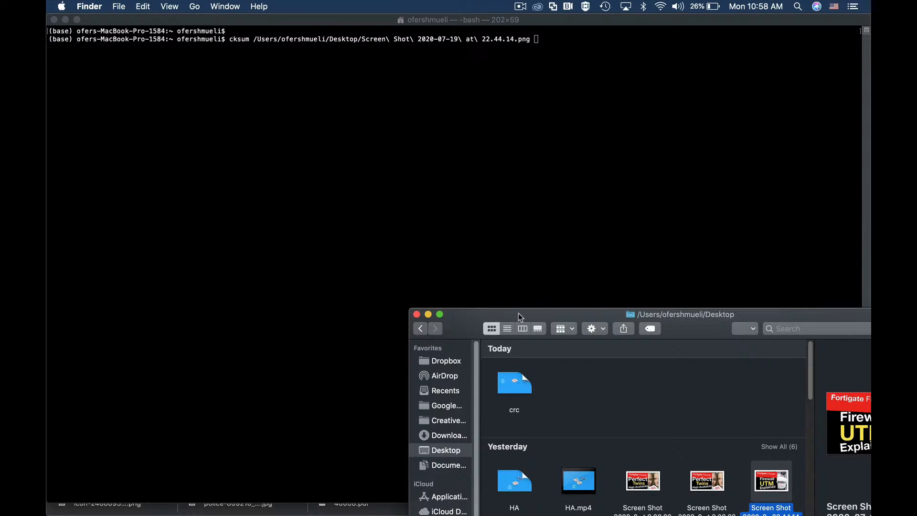
{"action": "left_click", "coordinate": [517, 104]}
{"action": "key", "text": "Return"}
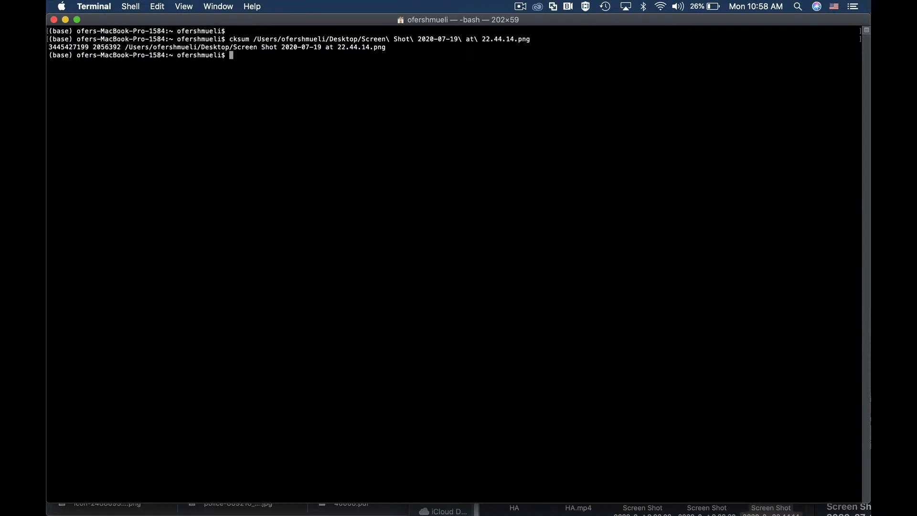
Step: Highlight the checksum and the file size in the cksum output and enlarge the Terminal text three increments
{"action": "double_click", "coordinate": [80, 47]}
{"action": "double_click", "coordinate": [107, 47]}
{"action": "key", "text": "super+plus"}
{"action": "key", "text": "super+plus"}
{"action": "key", "text": "super+plus"}
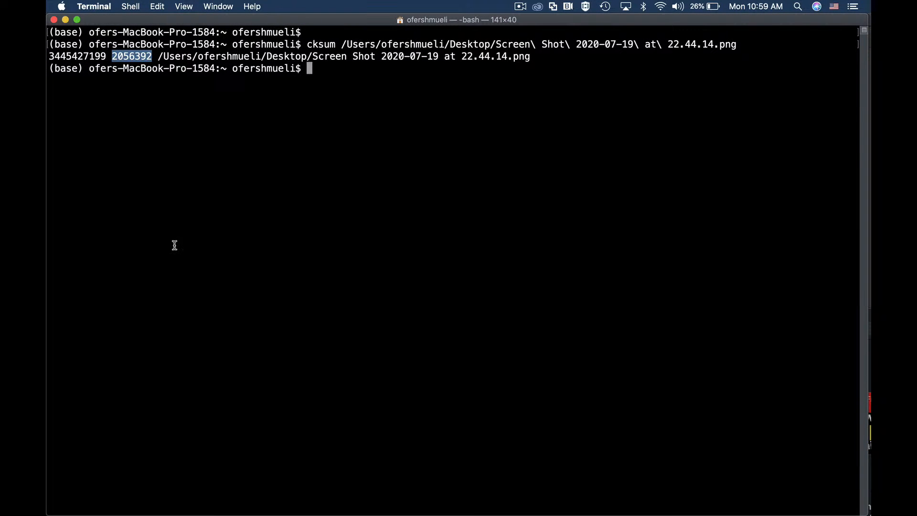
{"action": "left_click_drag", "start_coordinate": [49, 57], "coordinate": [106, 55]}
{"action": "key", "text": "super+c"}
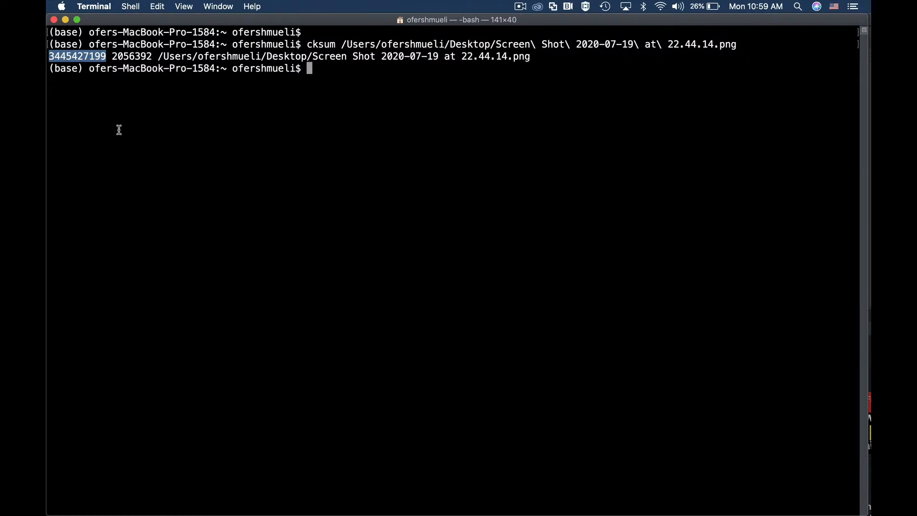
{"action": "key", "text": "super+Tab"}
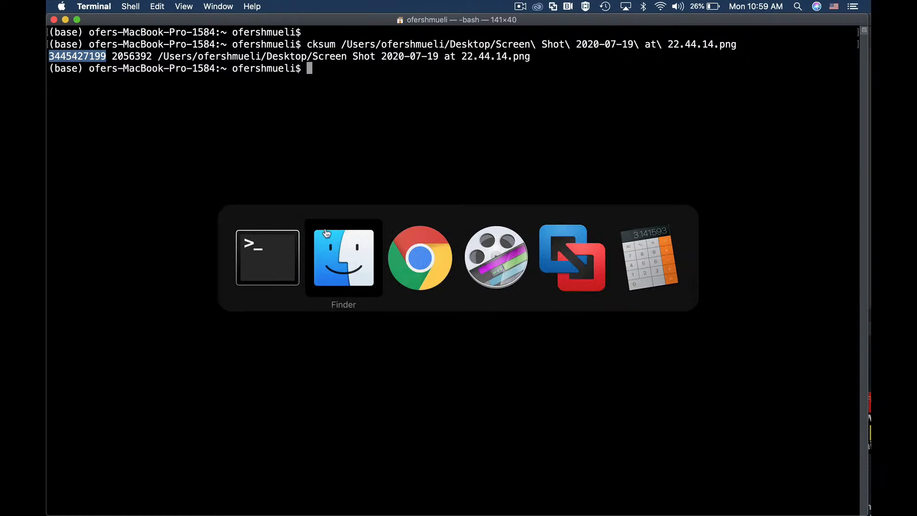
{"action": "left_click", "coordinate": [410, 262]}
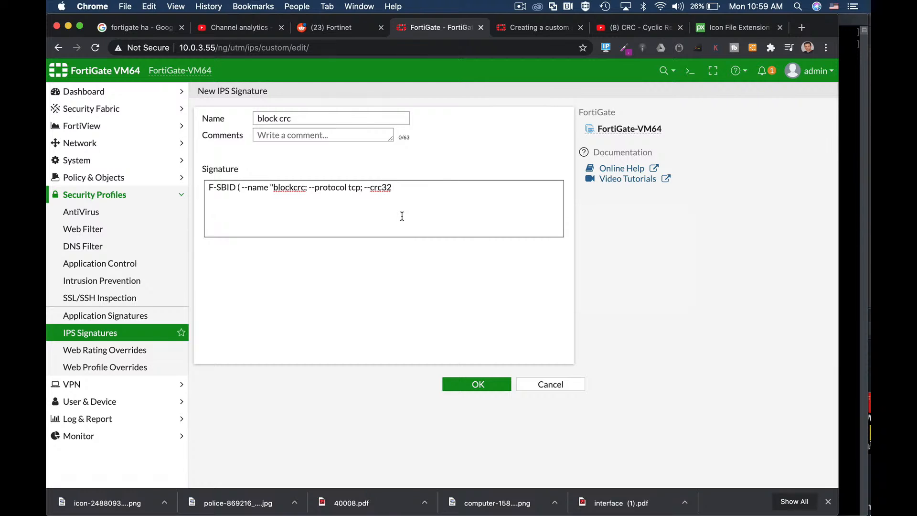
{"action": "key", "text": "super+v"}
Step: Add the file size 2056392 from the Terminal output after the checksum, separated by a comma, and end the signature with ;)
{"action": "key", "text": "super+Tab"}
{"action": "left_click_drag", "start_coordinate": [111, 56], "coordinate": [152, 56]}
{"action": "key", "text": "super+c"}
{"action": "key", "text": "super+Tab"}
{"action": "key", "text": "super+v"}
{"action": "type", "text": ";)"}
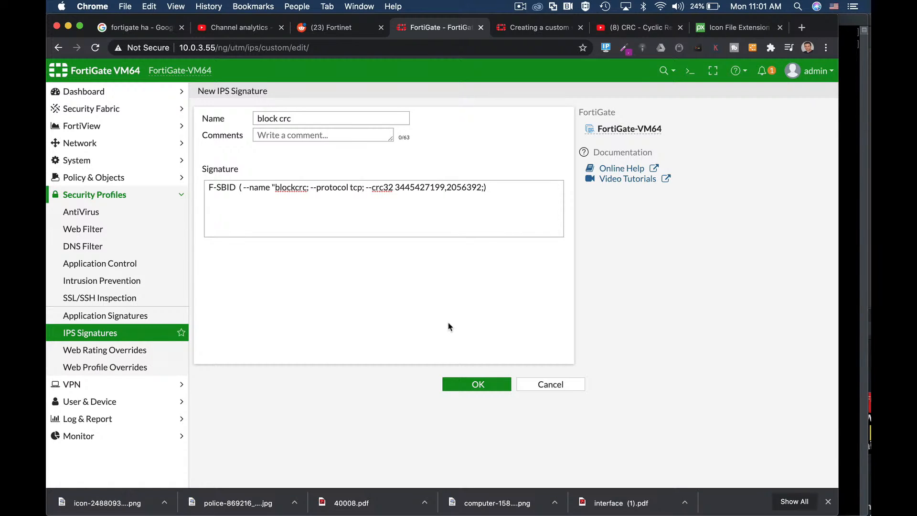
Step: Return to the IPS signature list and expand the custom IPS signatures to check for block crc
{"action": "left_click", "coordinate": [100, 333]}
{"action": "left_click", "coordinate": [217, 228]}
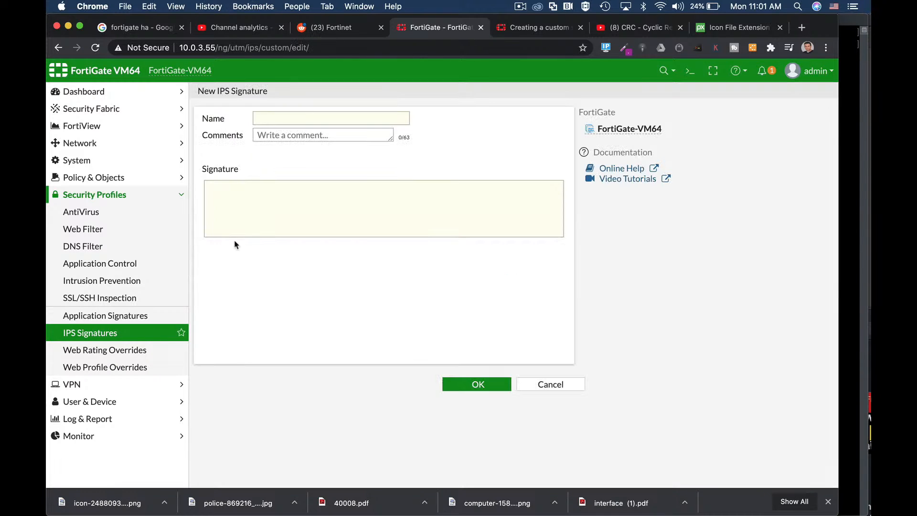
{"action": "left_click", "coordinate": [529, 384]}
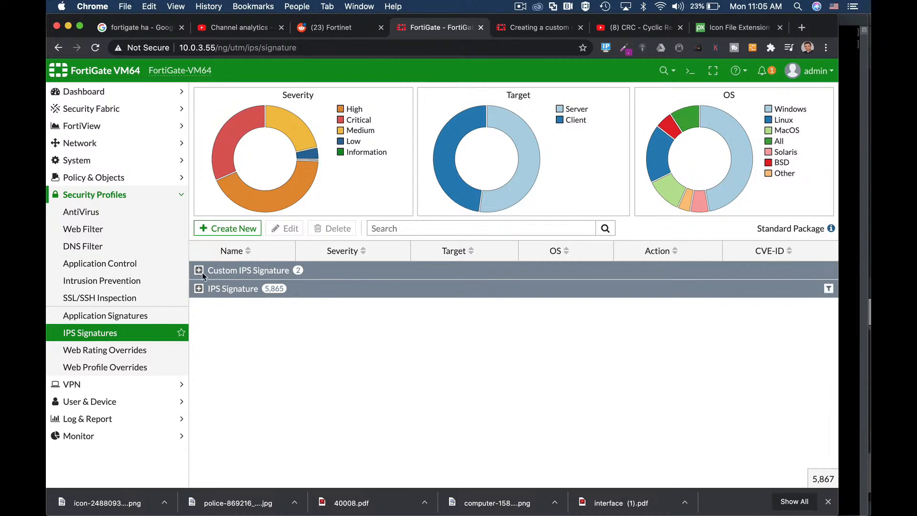
{"action": "left_click", "coordinate": [199, 270]}
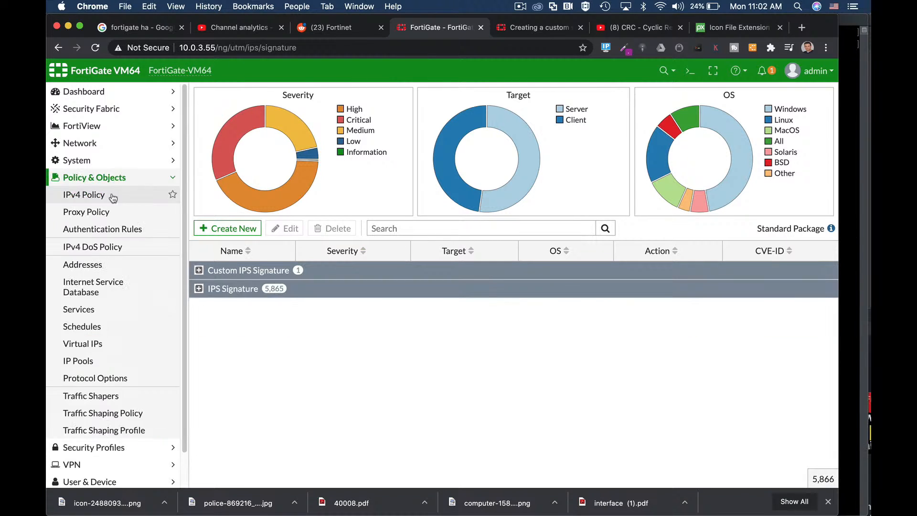
Step: Open the IPv4 policy list
{"action": "left_click", "coordinate": [111, 196]}
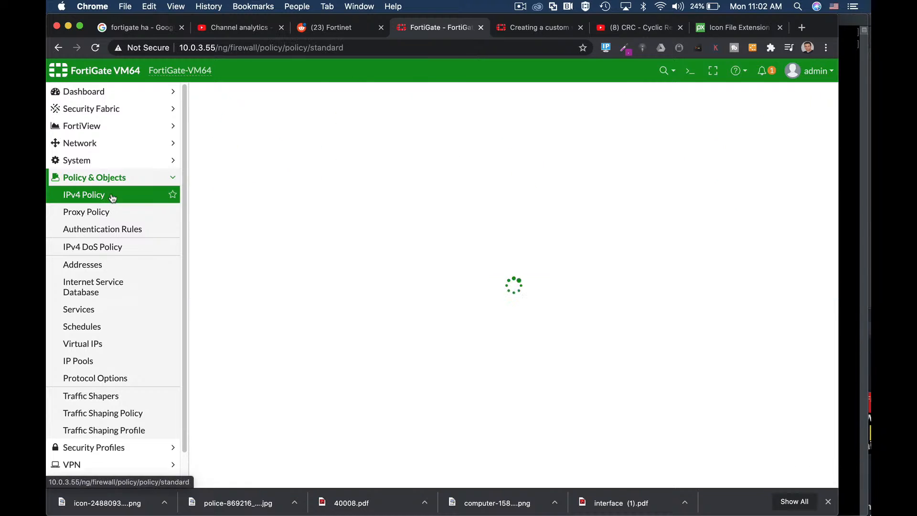
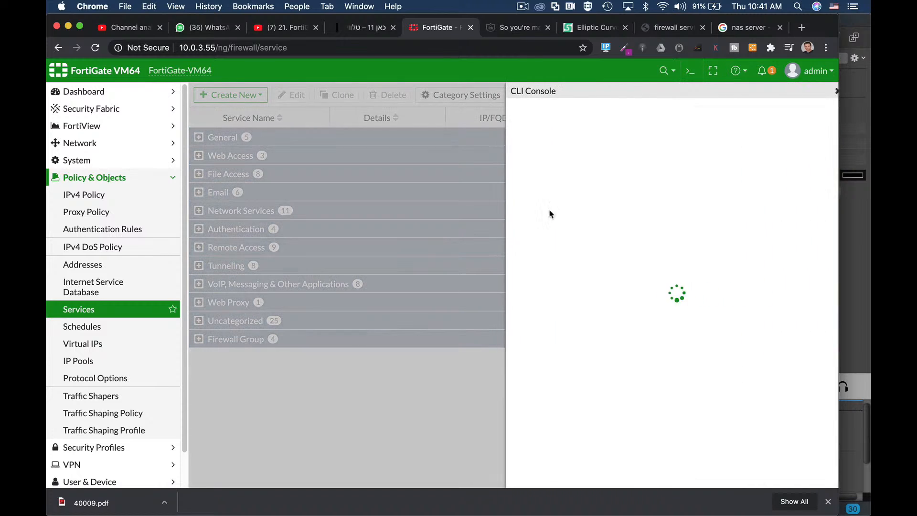
Step: Enter the custom firewall service configuration in the CLI console and add a service entry named "backup"
{"action": "type", "text": "conf"}
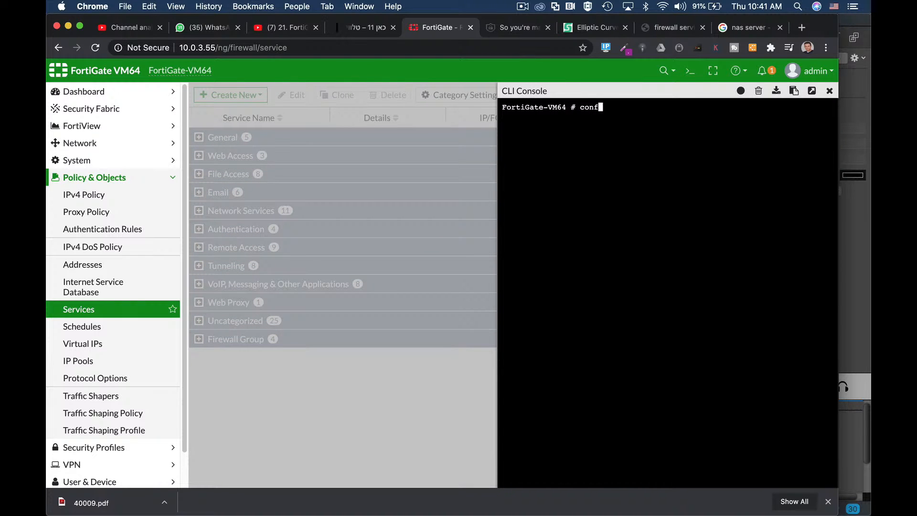
{"action": "type", "text": "ig firewall service  custom"}
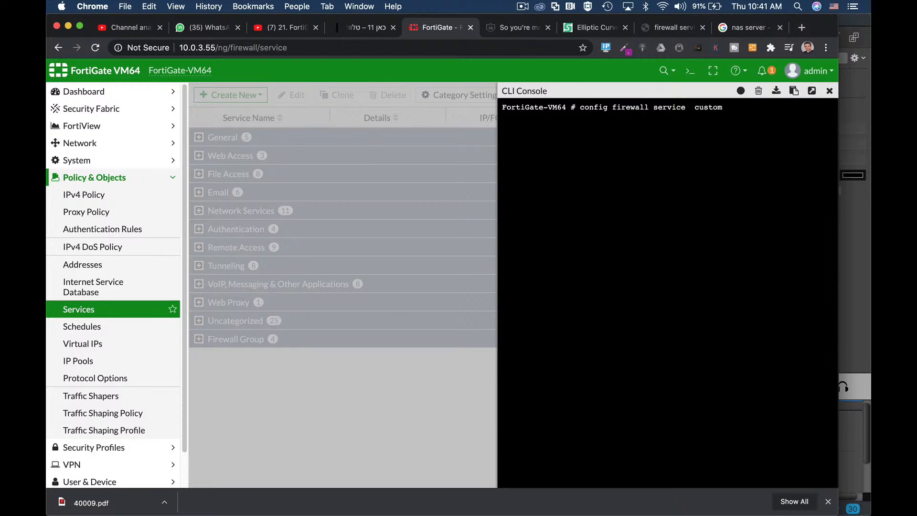
{"action": "key", "text": "Return"}
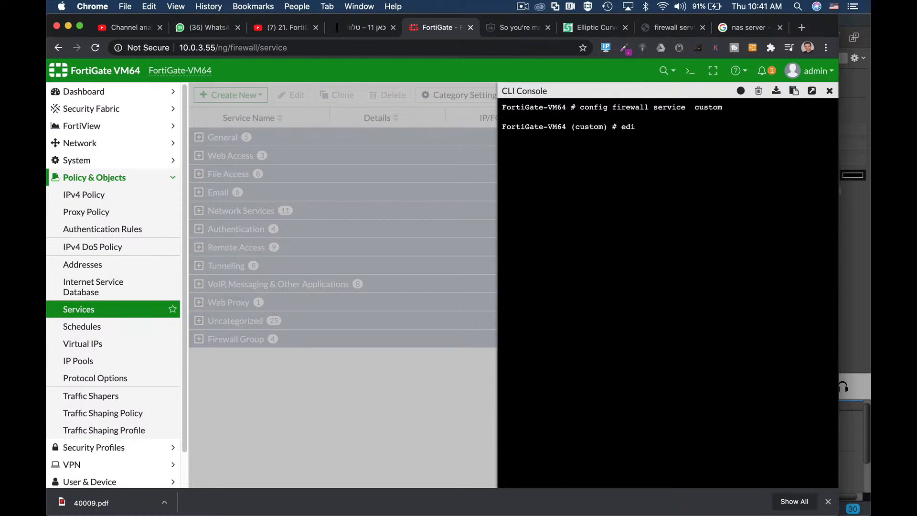
{"action": "type", "text": "edit \"backup\""}
{"action": "key", "text": "Return"}
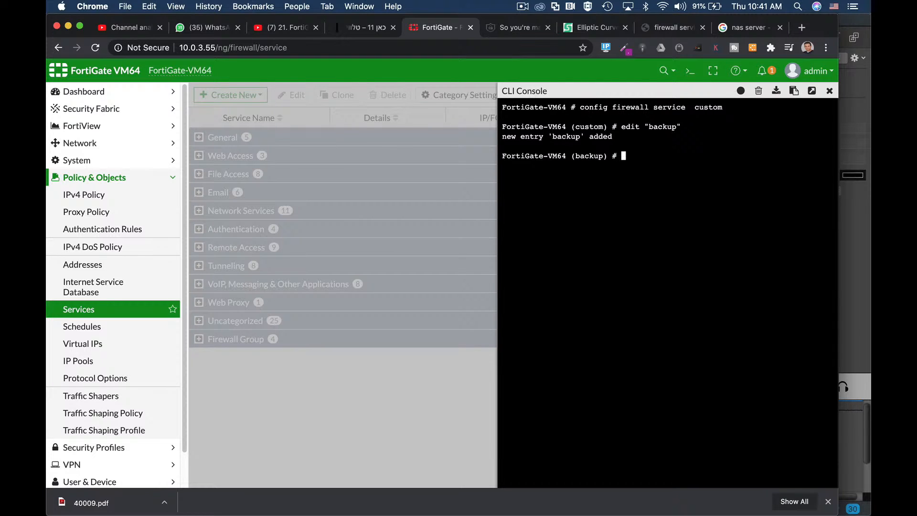
Step: Set the backup service's protocol to TCP/UDP/SCTP and its TCP port range to 52630:52630
{"action": "type", "text": "set proxy"}
{"action": "key", "text": "Tab"}
{"action": "key", "text": "Tab"}
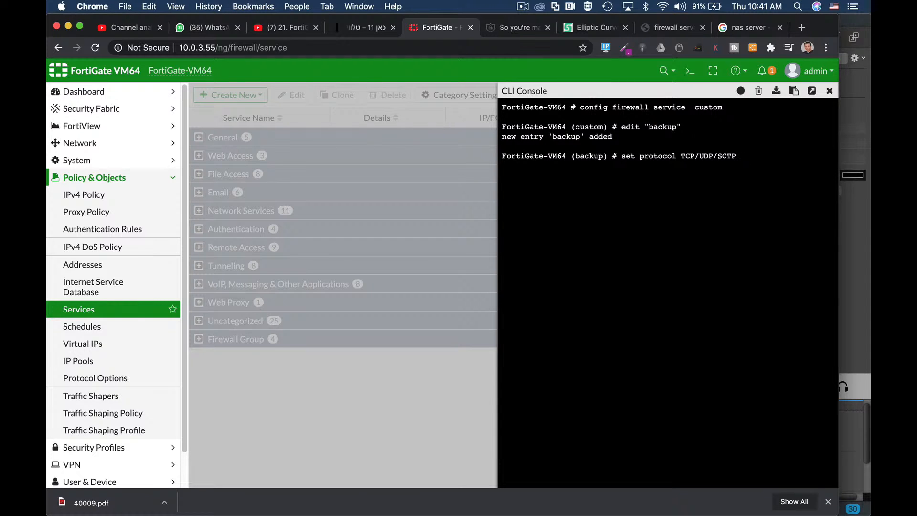
{"action": "key", "text": "Return"}
{"action": "type", "text": "set"}
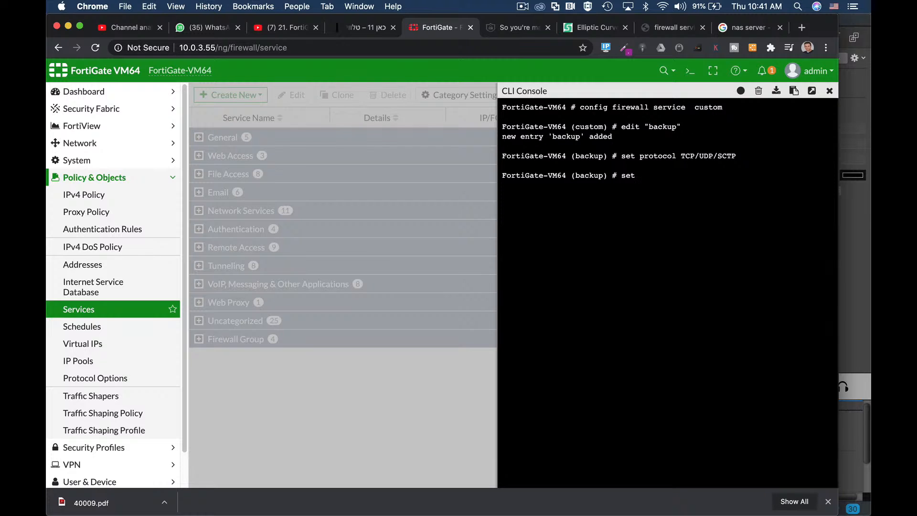
{"action": "type", "text": "tcp-portrange 52630:52630"}
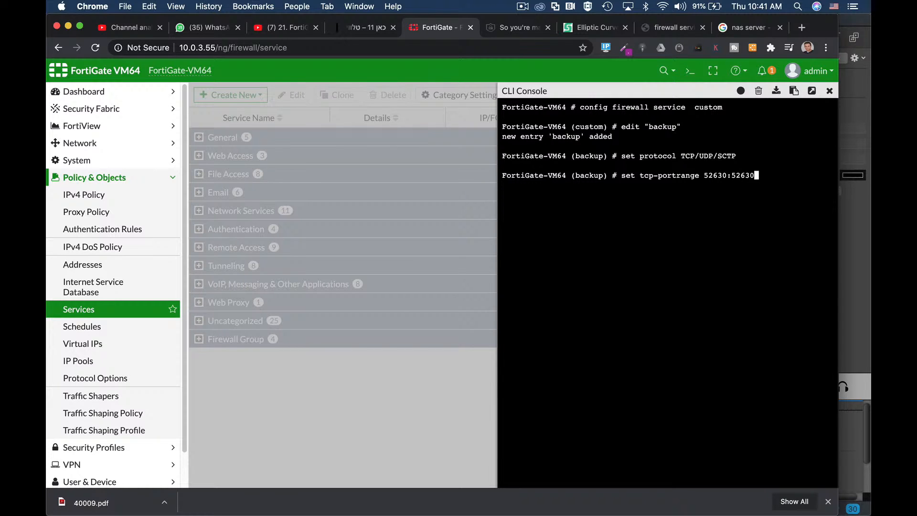
{"action": "key", "text": "Return"}
Step: Set the backup service's category to Web Access and its IP range to 1.1.1.1-1.1.1.2
{"action": "type", "text": "set category"}
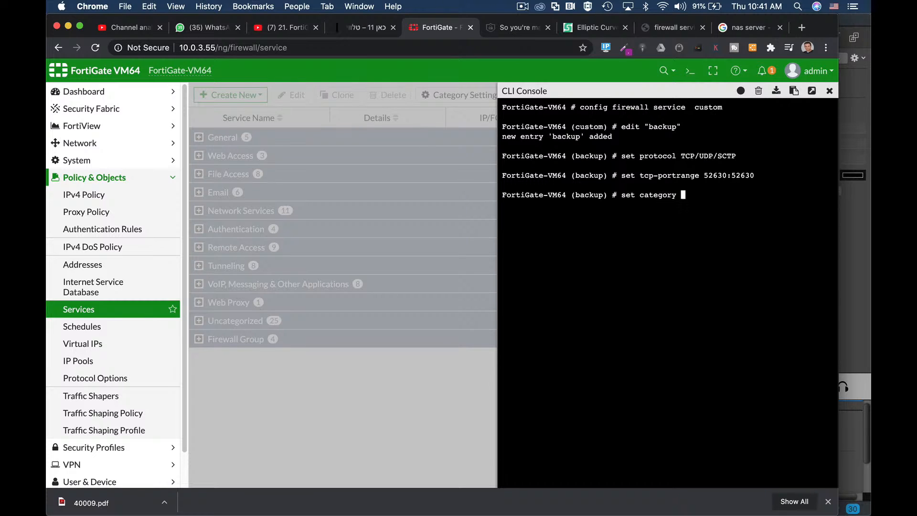
{"action": "type", "text": " General"}
{"action": "key", "text": "Tab"}
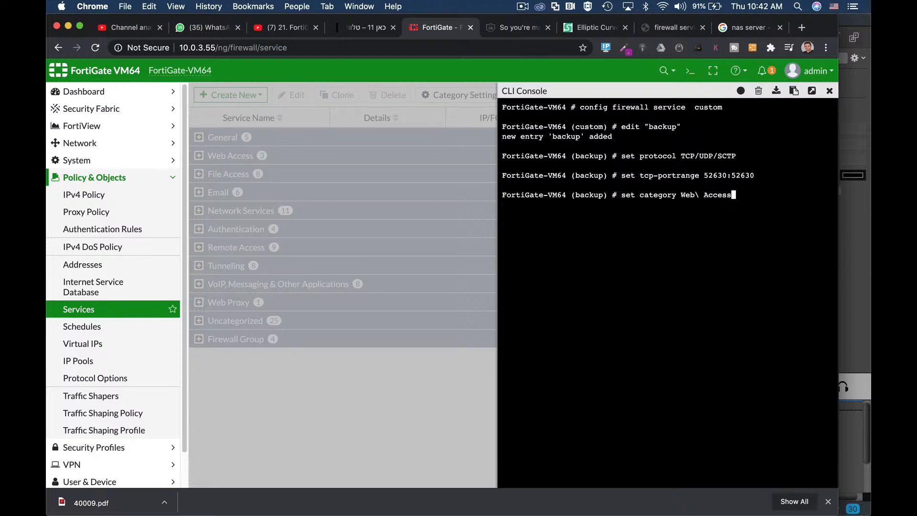
{"action": "key", "text": "Return"}
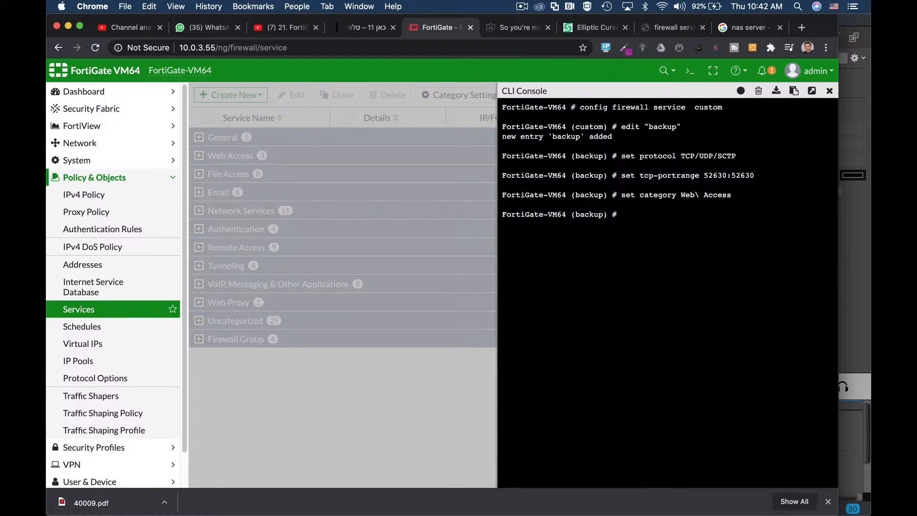
{"action": "type", "text": "set iprange"}
{"action": "type", "text": "1.1.1.1-1.1.1.2"}
{"action": "key", "text": "Return"}
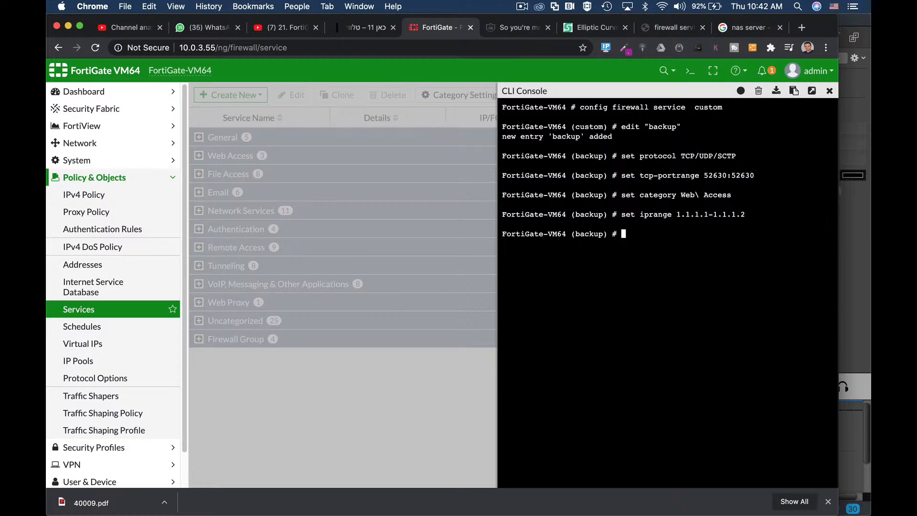
Step: Save the service configuration with the end command and close the CLI console
{"action": "type", "text": "end"}
{"action": "key", "text": "Return"}
{"action": "key", "text": "Return"}
{"action": "key", "text": "Return"}
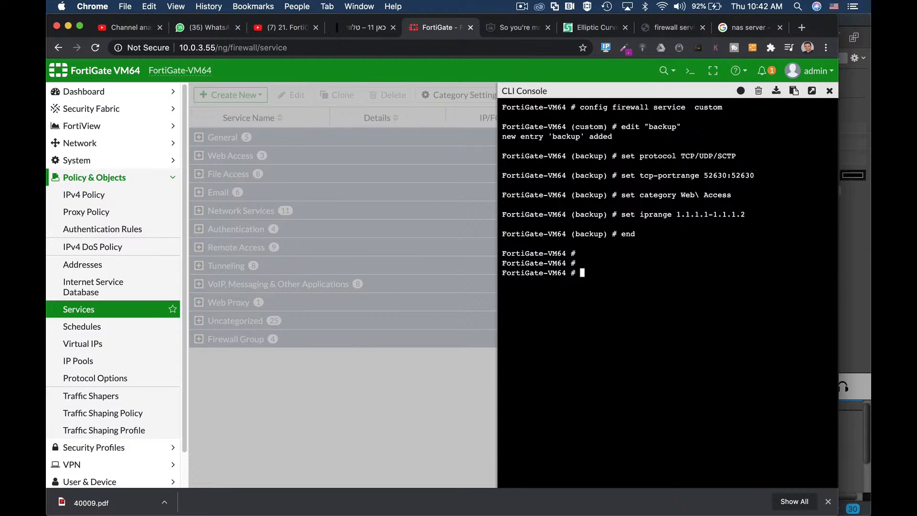
{"action": "left_click", "coordinate": [830, 90]}
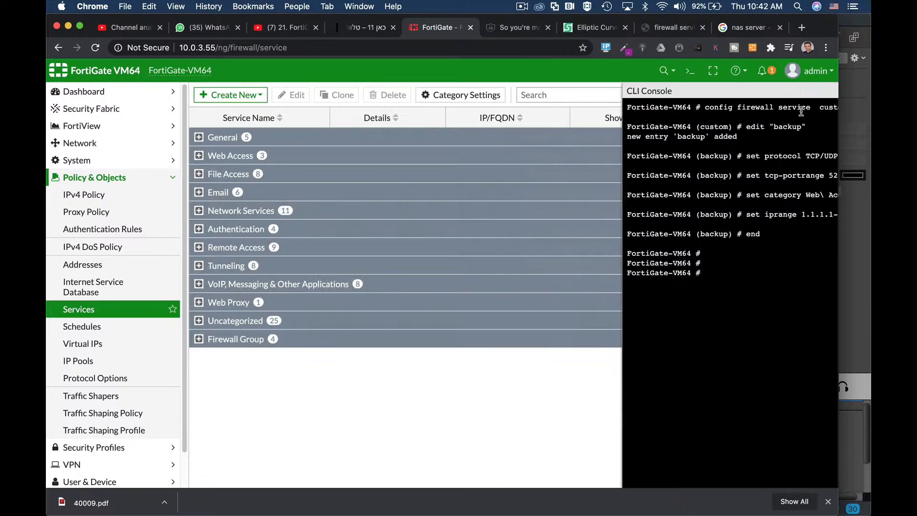
Step: Reload the services list and expand the Web Access category to check the backup service
{"action": "left_click", "coordinate": [82, 310]}
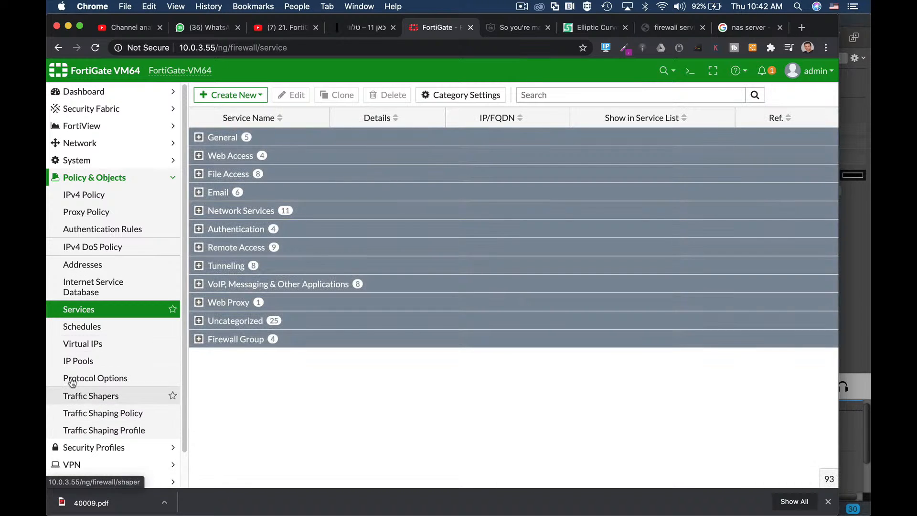
{"action": "left_click", "coordinate": [199, 155]}
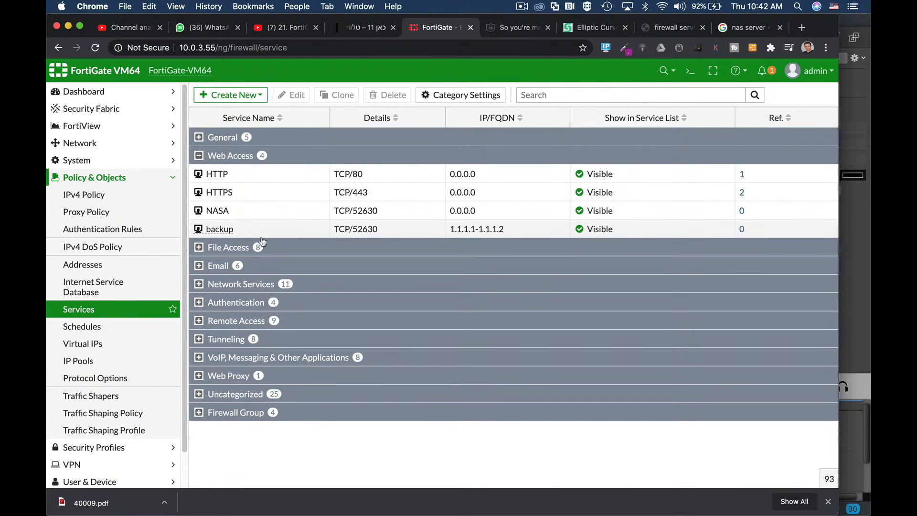
{"action": "mouse_move", "coordinate": [219, 233]}
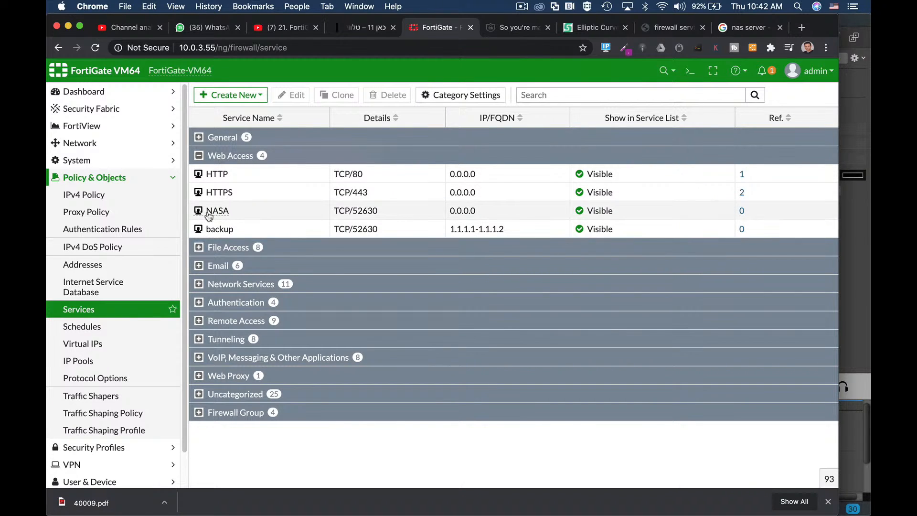
Step: Start a new IPv4 policy and name it DMZ_Backup
{"action": "left_click", "coordinate": [71, 197]}
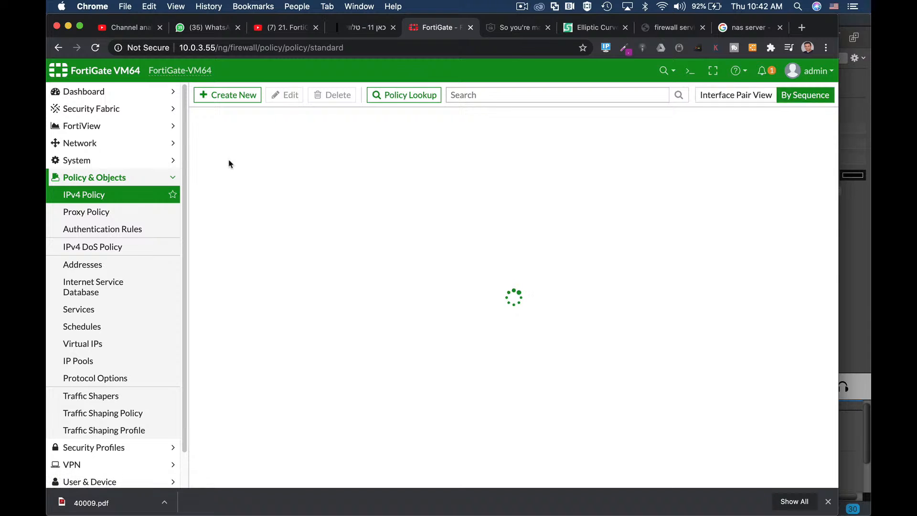
{"action": "left_click", "coordinate": [234, 99]}
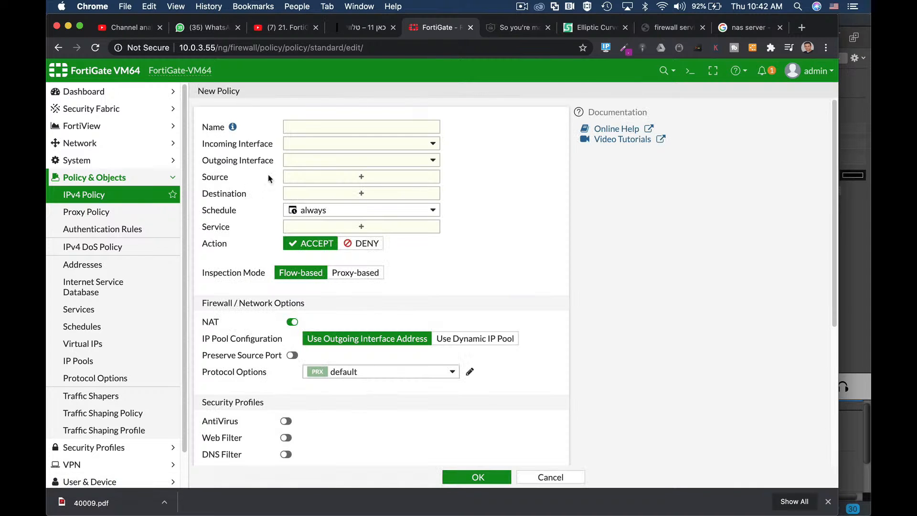
{"action": "left_click", "coordinate": [314, 129]}
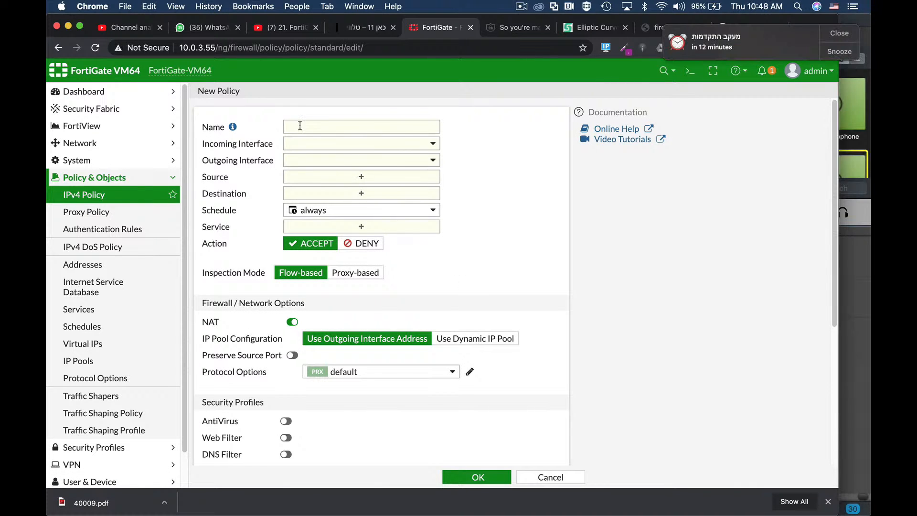
{"action": "left_click", "coordinate": [309, 130]}
{"action": "type", "text": "DMZ_Backup"}
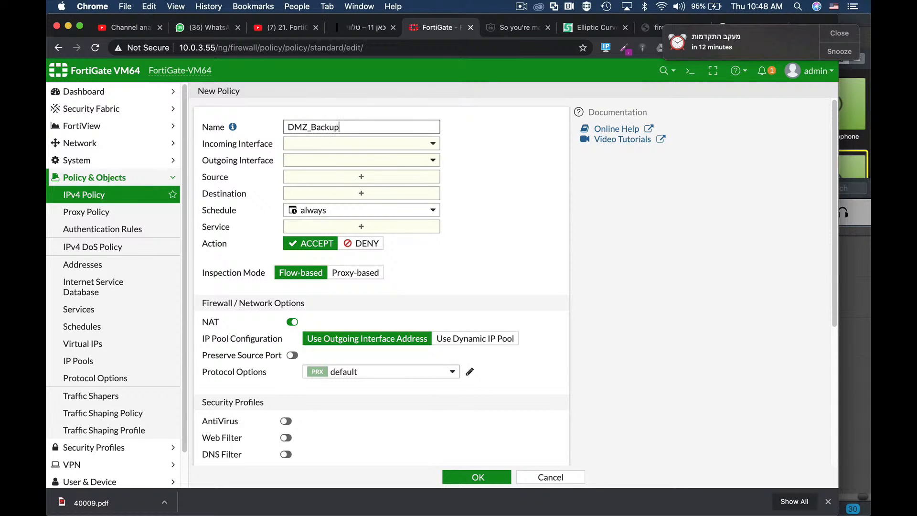
Step: Set the policy's incoming interface to DMZ (port10) and its outgoing interface to WAN (port1)
{"action": "left_click", "coordinate": [399, 144]}
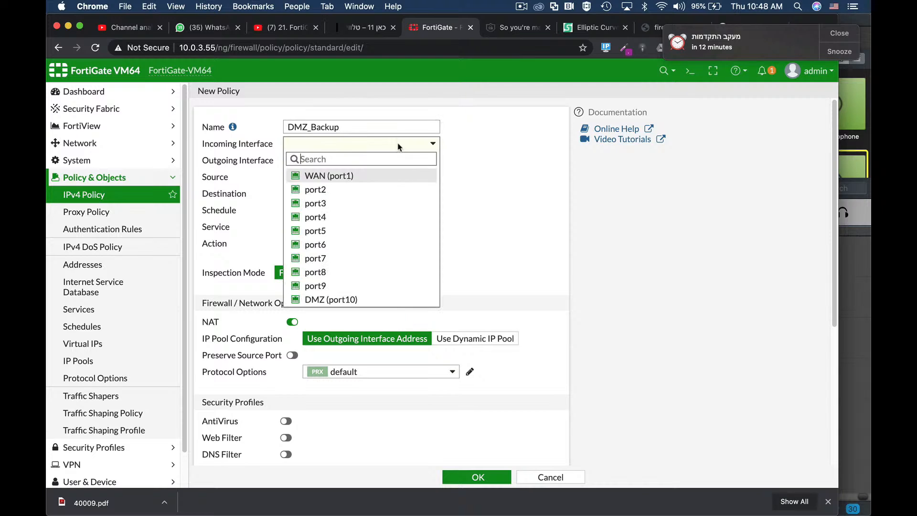
{"action": "left_click", "coordinate": [343, 299]}
{"action": "left_click", "coordinate": [356, 160]}
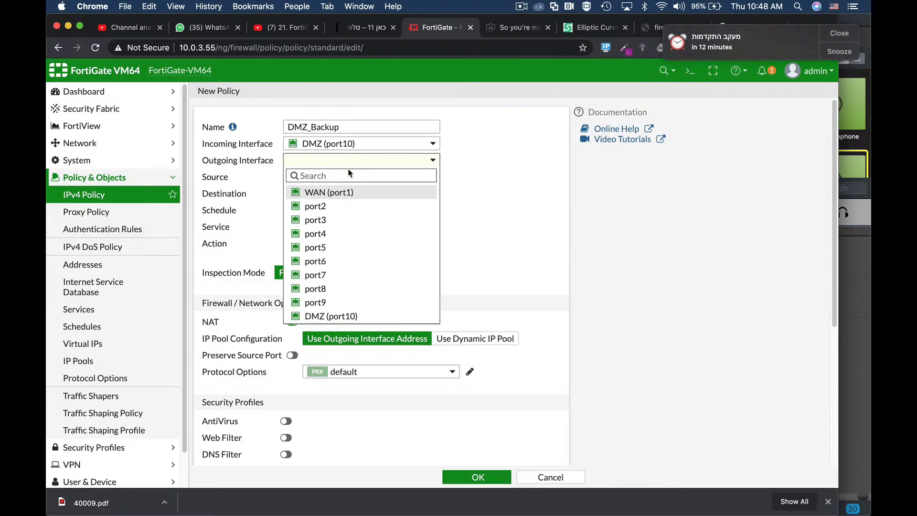
{"action": "left_click", "coordinate": [335, 193]}
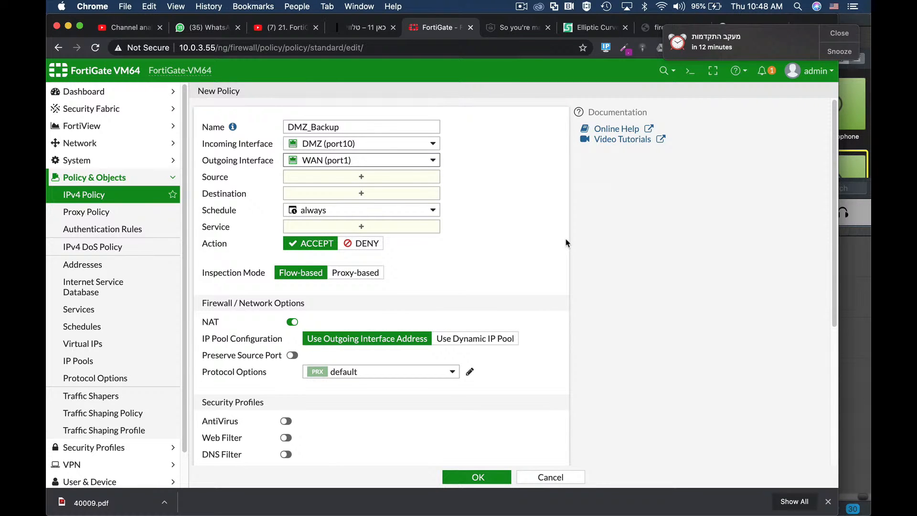
Step: Start a new recurring schedule from the policy and include Monday, Tuesday and Wednesday
{"action": "left_click", "coordinate": [341, 215]}
{"action": "mouse_move", "coordinate": [425, 259]}
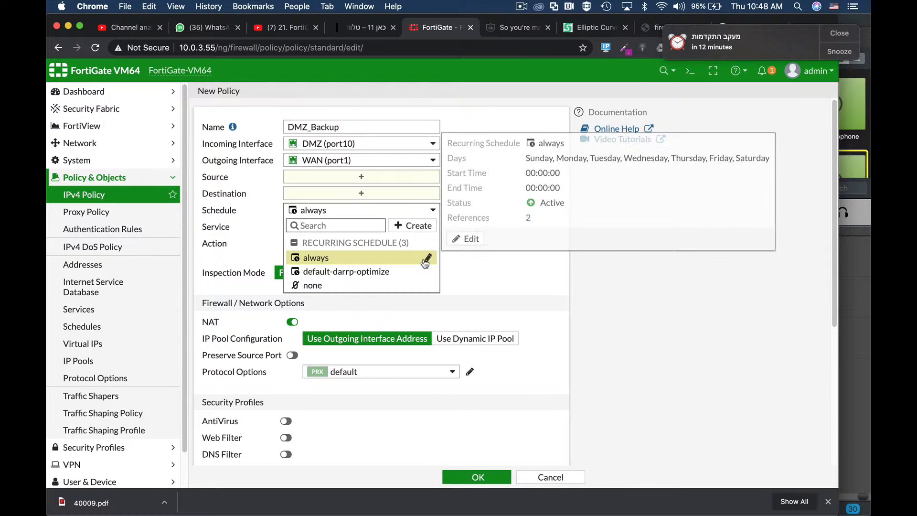
{"action": "left_click", "coordinate": [416, 226]}
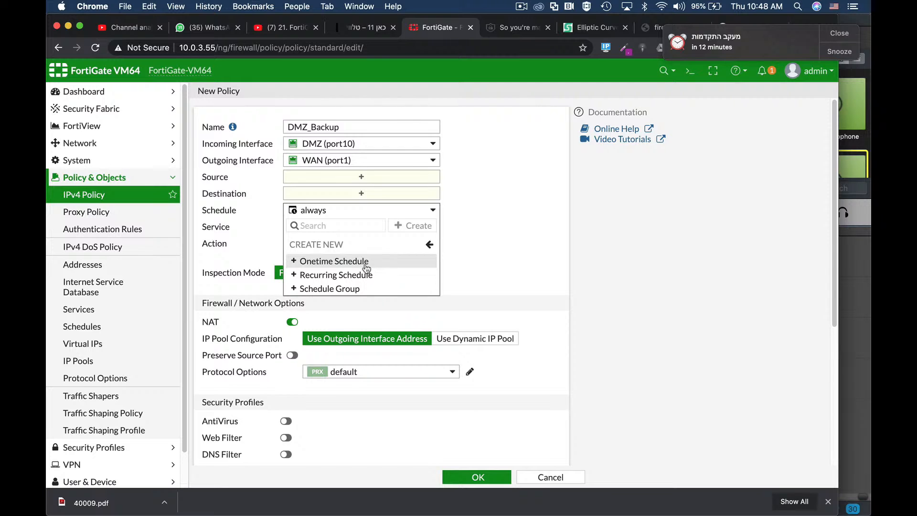
{"action": "left_click", "coordinate": [354, 276]}
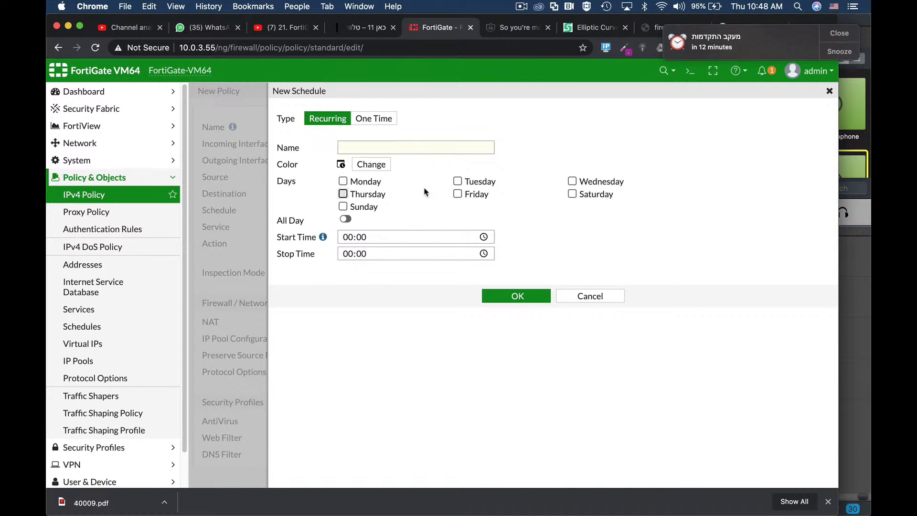
{"action": "left_click", "coordinate": [343, 182]}
{"action": "left_click", "coordinate": [457, 181]}
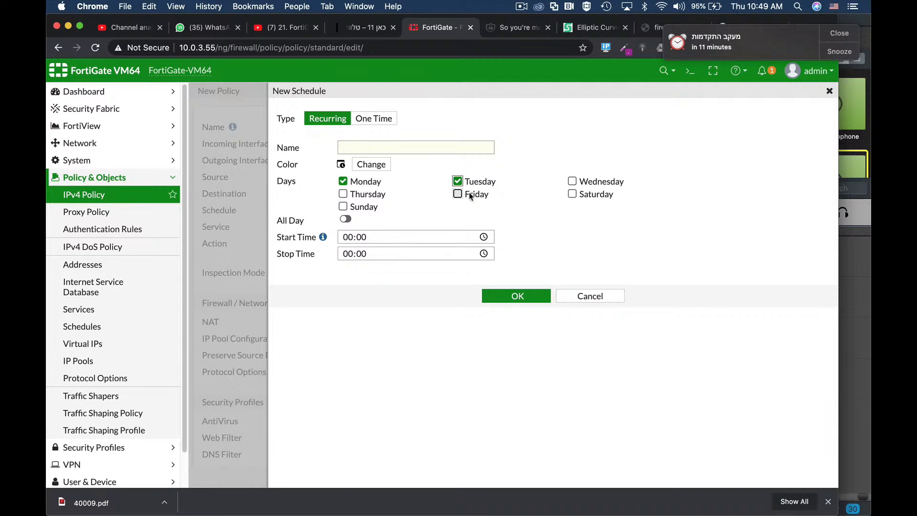
{"action": "left_click", "coordinate": [572, 181]}
Step: Set the schedule's start time to 22:00 and its stop time to 23:00
{"action": "left_click", "coordinate": [343, 238]}
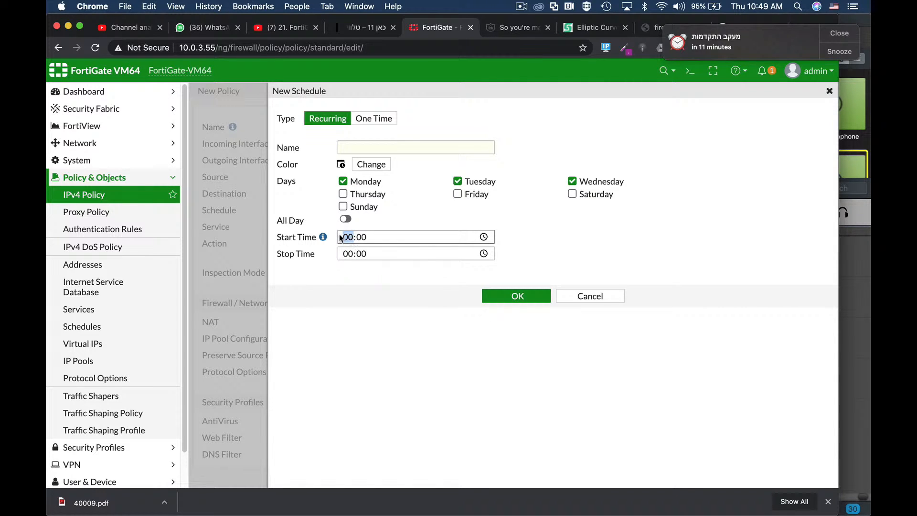
{"action": "type", "text": "22"}
{"action": "left_click", "coordinate": [352, 258]}
{"action": "type", "text": "23"}
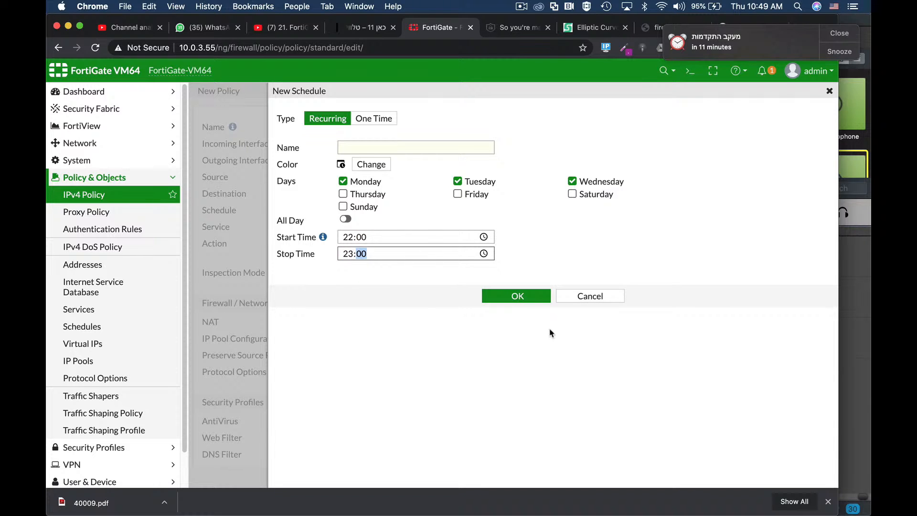
Step: Name the schedule "backup", save it and assign it to the DMZ_Backup policy
{"action": "left_click", "coordinate": [523, 297]}
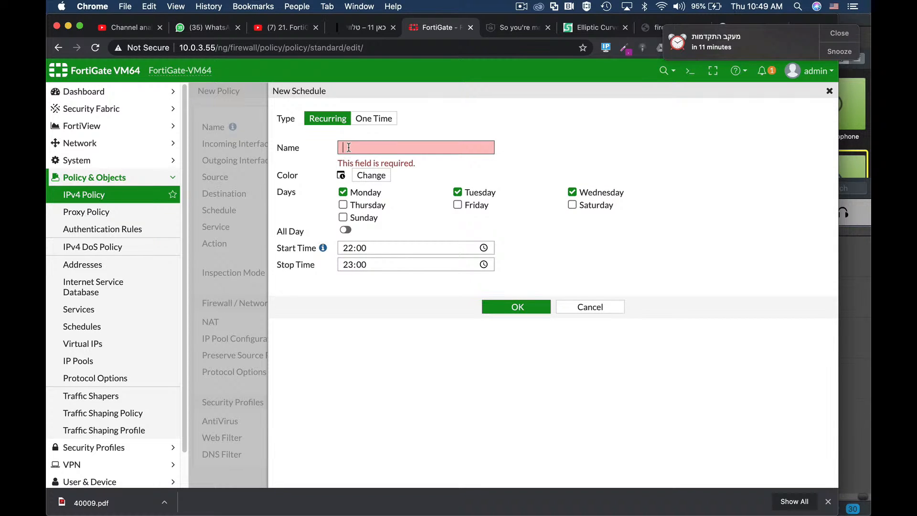
{"action": "type", "text": "backup"}
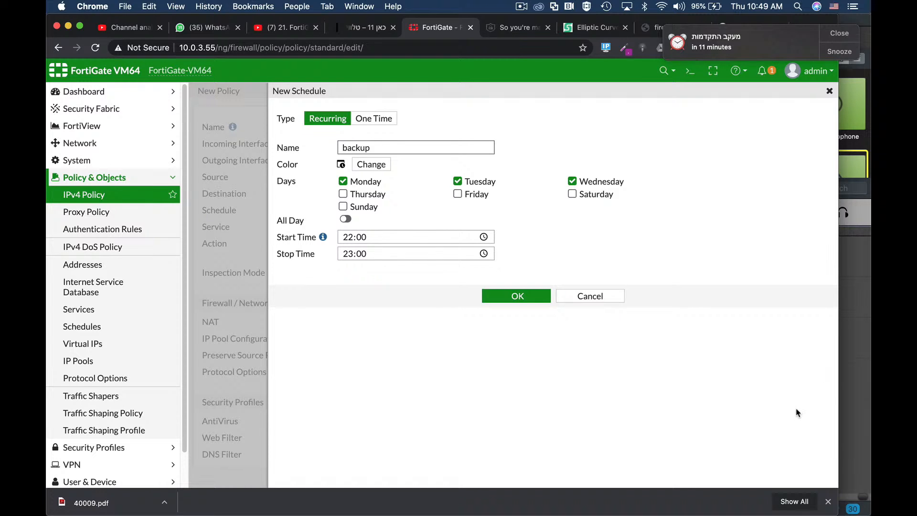
{"action": "left_click", "coordinate": [519, 297]}
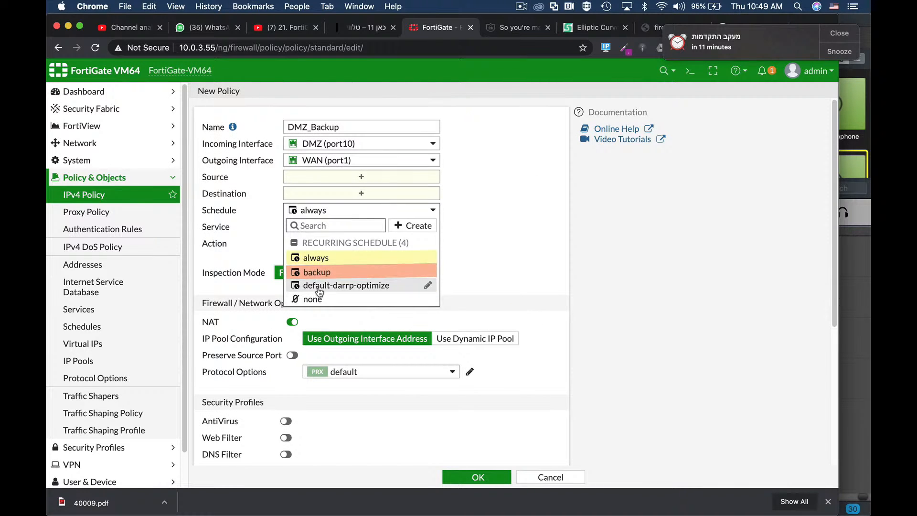
{"action": "left_click", "coordinate": [317, 269]}
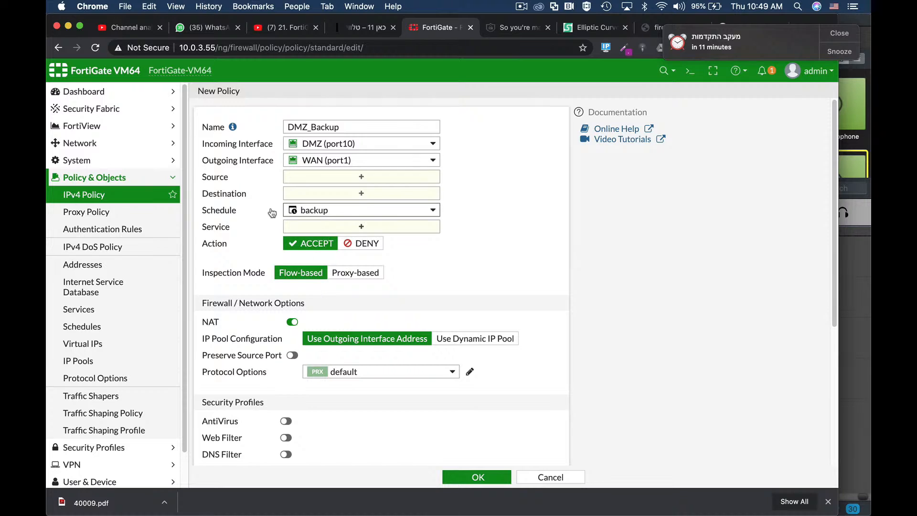
{"action": "mouse_move", "coordinate": [320, 215]}
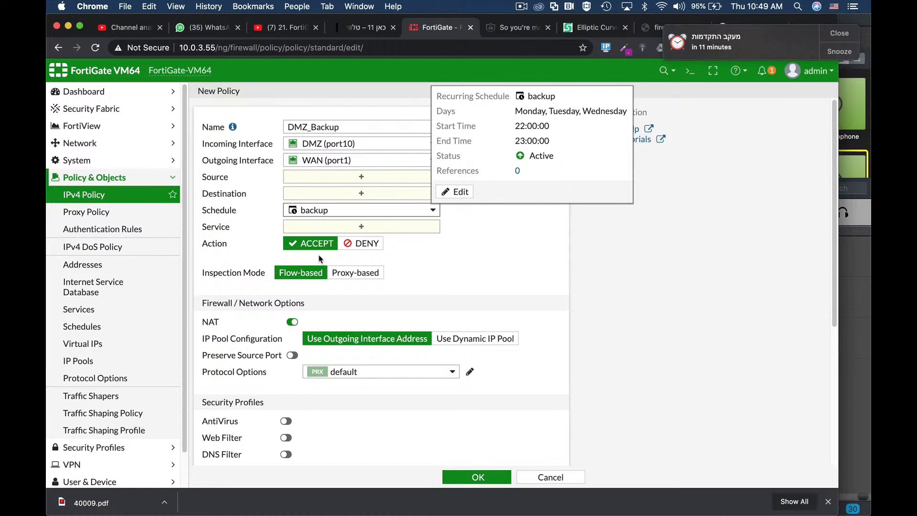
Step: Search the available services for "backup" and assign the custom backup service to the DMZ_Backup policy
{"action": "left_click", "coordinate": [361, 226]}
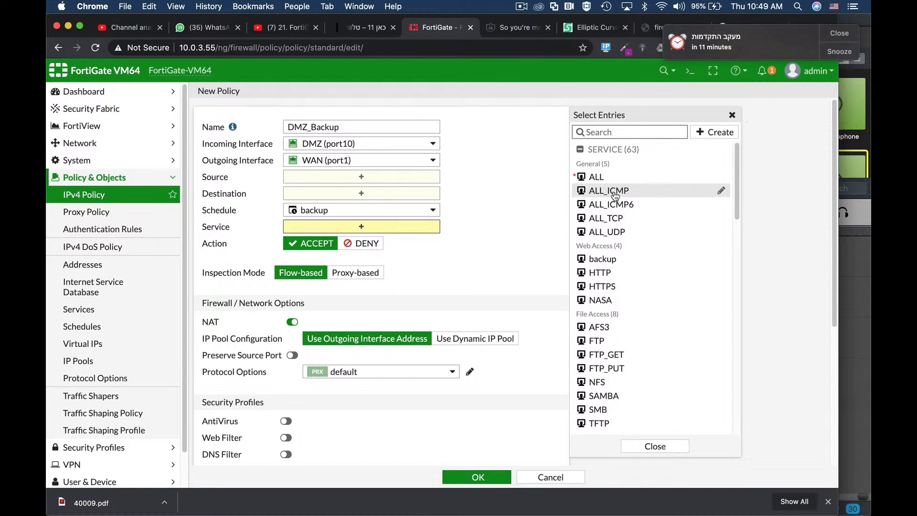
{"action": "type", "text": "backup"}
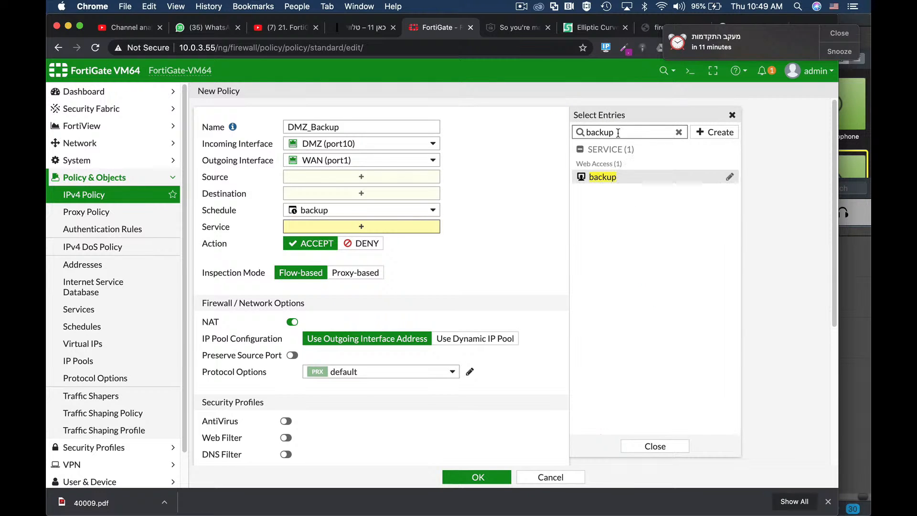
{"action": "mouse_move", "coordinate": [585, 175]}
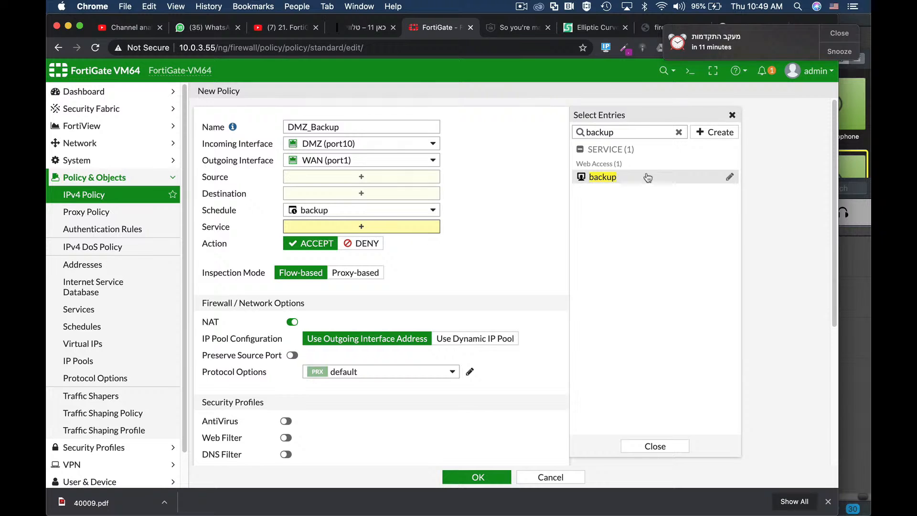
{"action": "left_click", "coordinate": [592, 178]}
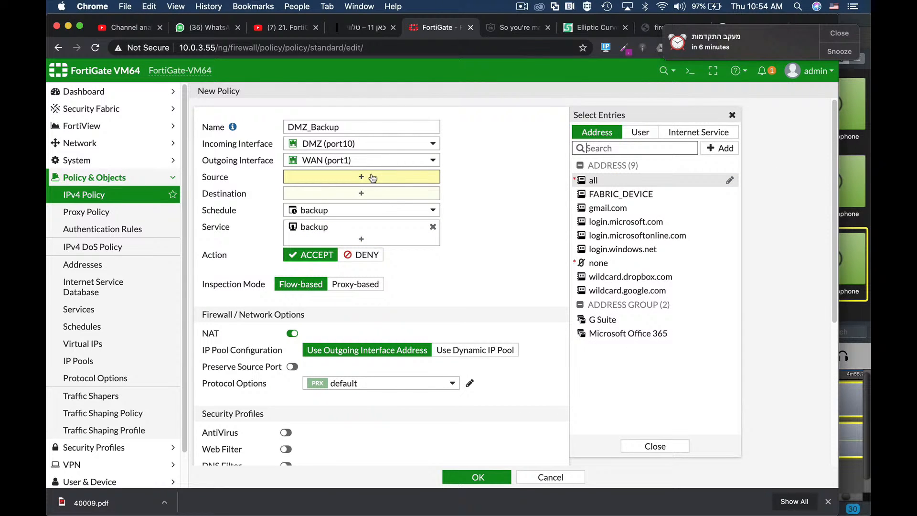
Step: Start a new address object from the policy's source selection and name it "NAS Backup"
{"action": "left_click", "coordinate": [596, 181]}
{"action": "left_click", "coordinate": [720, 148]}
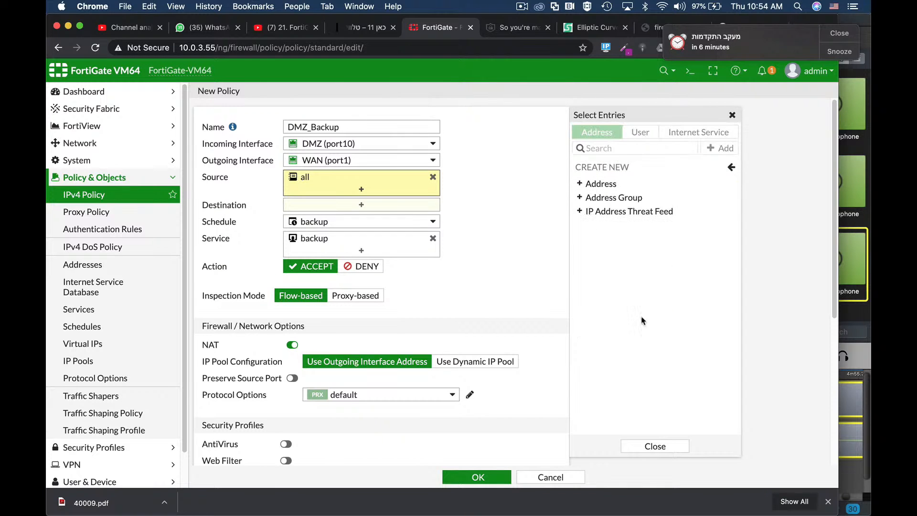
{"action": "left_click", "coordinate": [616, 184]}
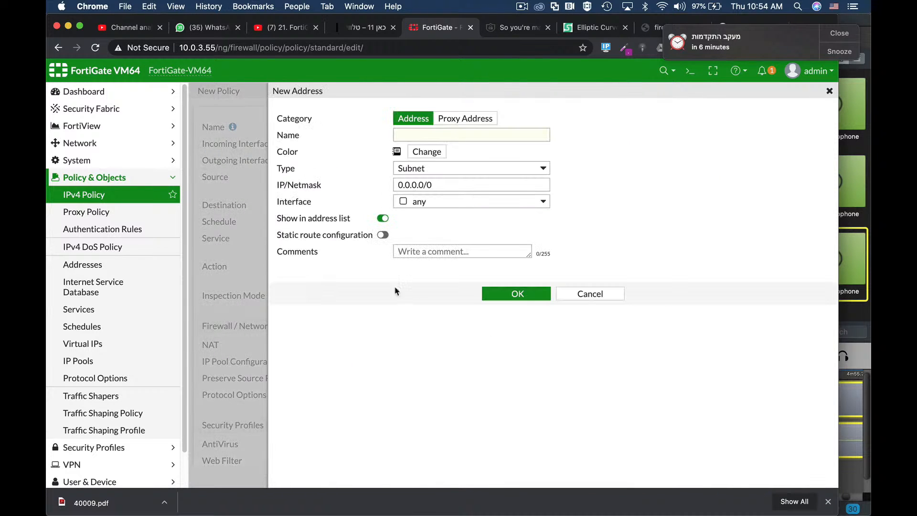
{"action": "left_click", "coordinate": [474, 136]}
{"action": "type", "text": "NAS Backup"}
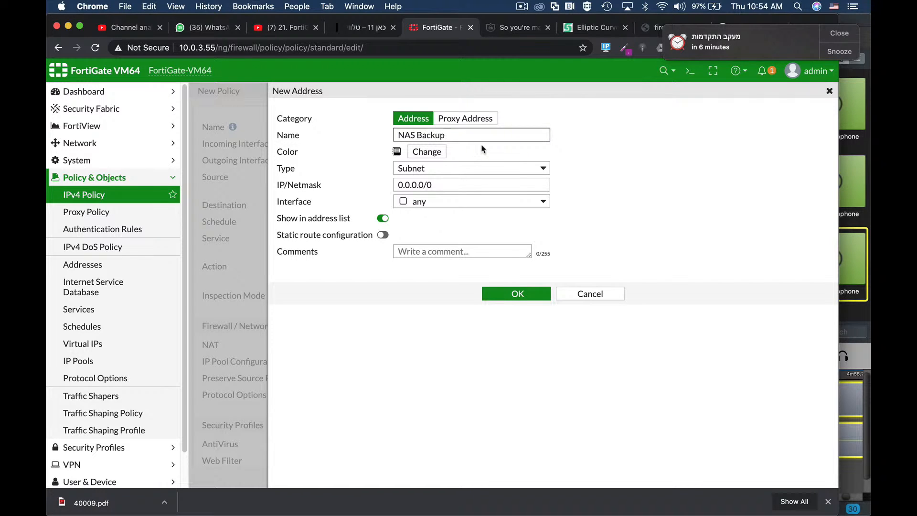
Step: Set the new address's type to IP Range and its range to 1.1.1.1-1.1.1.2
{"action": "left_click", "coordinate": [467, 168]}
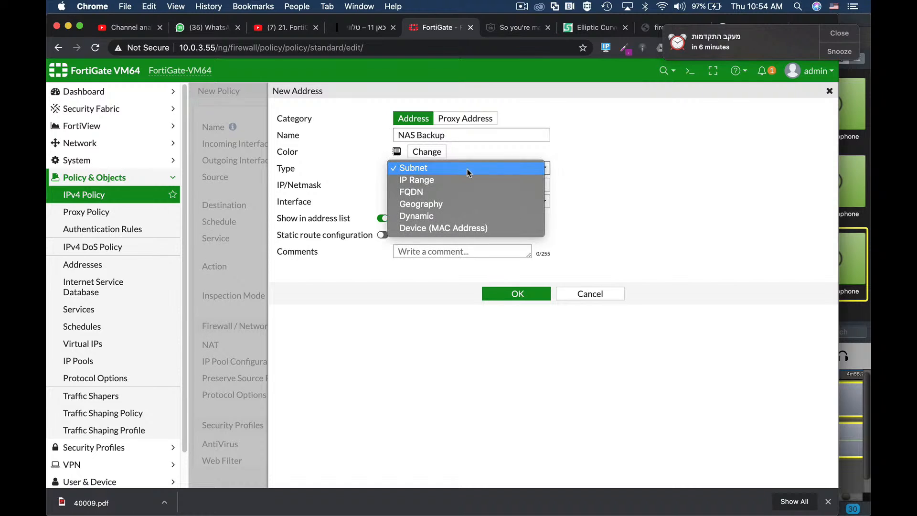
{"action": "left_click", "coordinate": [456, 184]}
{"action": "left_click", "coordinate": [454, 185]}
{"action": "type", "text": "1.1.1.1"}
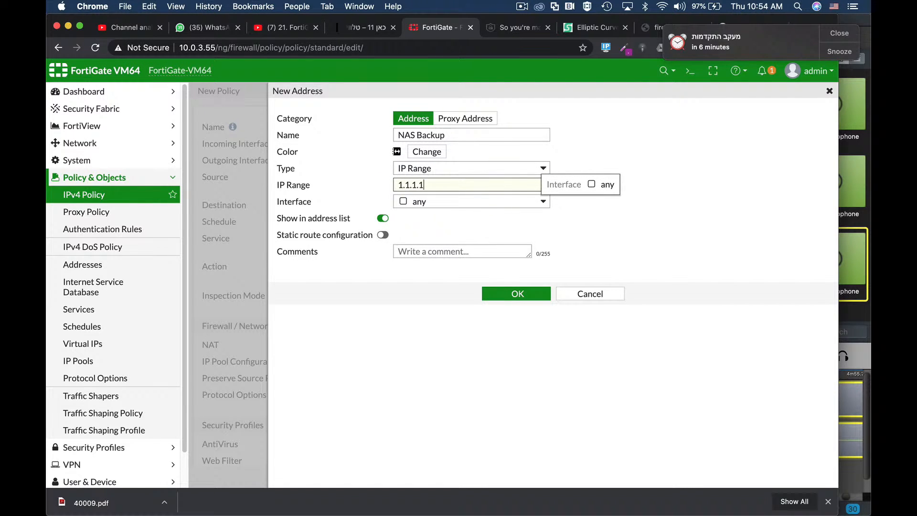
{"action": "type", "text": "-1.1.1.2"}
{"action": "left_click", "coordinate": [618, 236]}
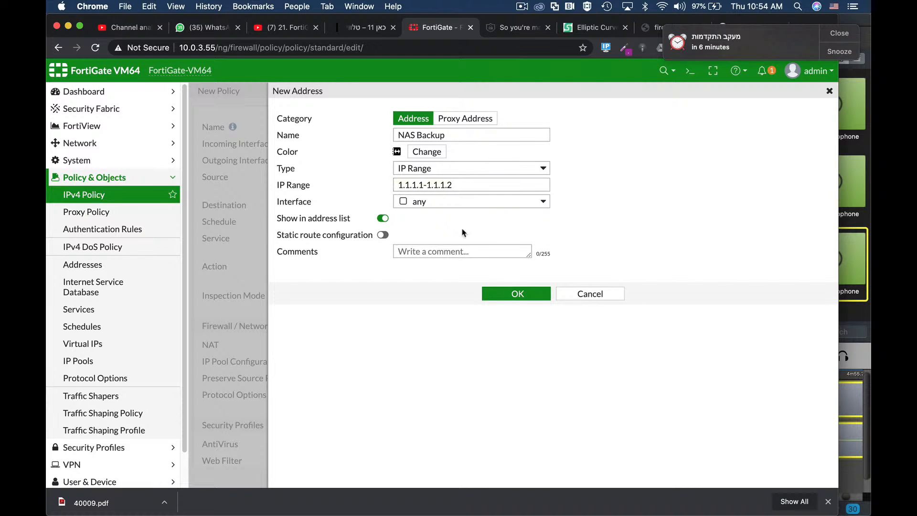
Step: Bind the NAS Backup address to the DMZ (port10) interface, save it and make it the policy's source
{"action": "left_click", "coordinate": [442, 202]}
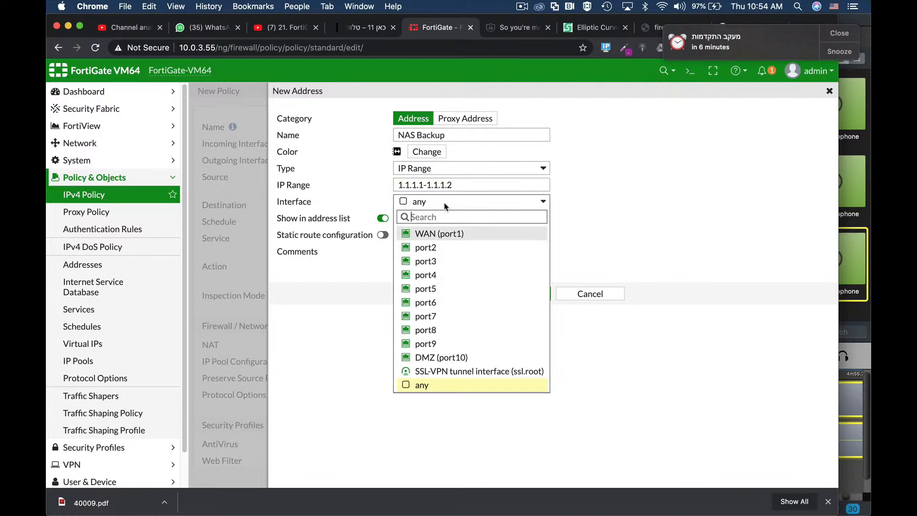
{"action": "left_click", "coordinate": [429, 358]}
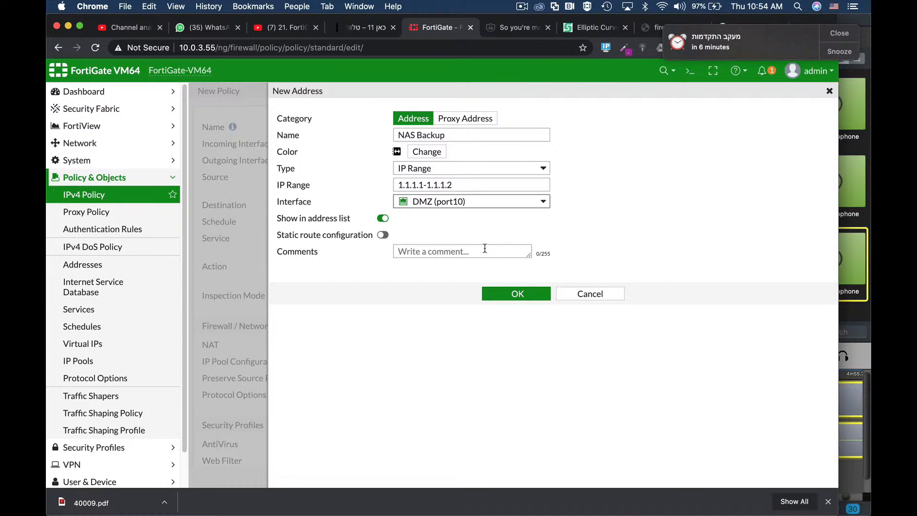
{"action": "left_click", "coordinate": [513, 296]}
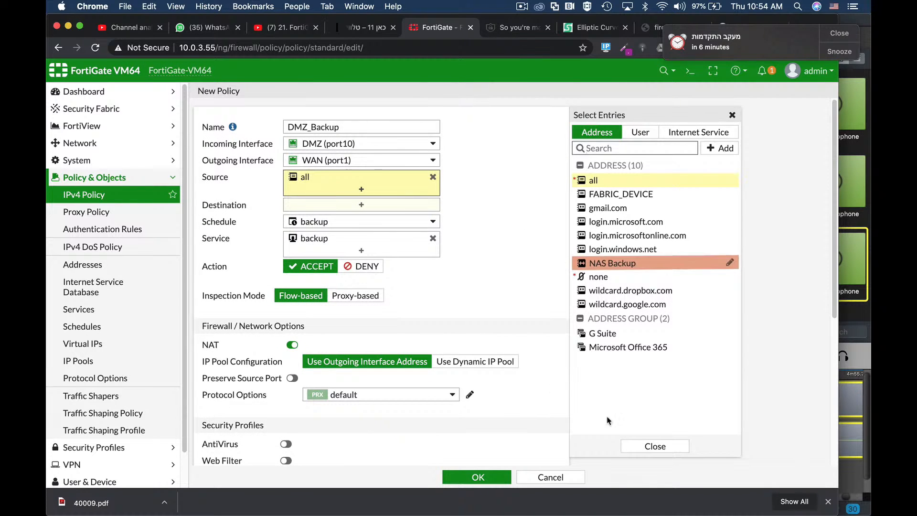
{"action": "left_click", "coordinate": [607, 264]}
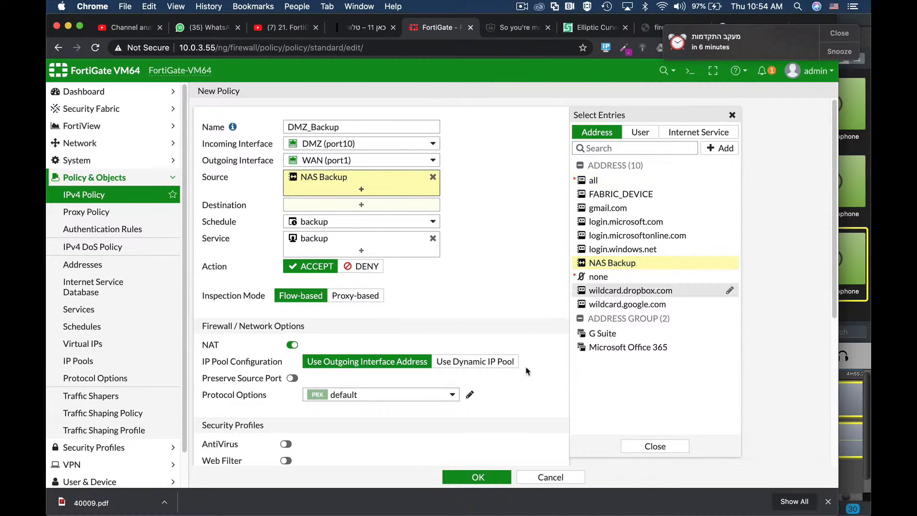
Step: Set the DMZ_Backup policy's destination to the "all" address
{"action": "left_click", "coordinate": [372, 206]}
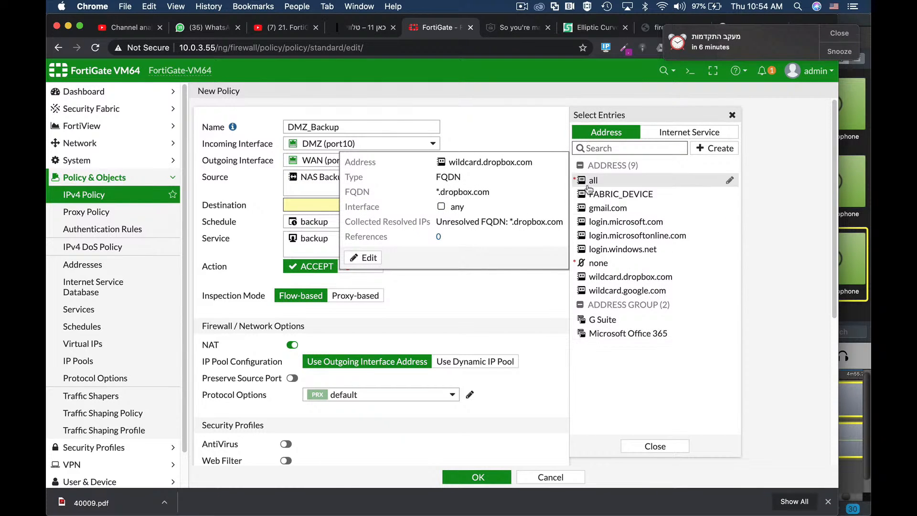
{"action": "mouse_move", "coordinate": [593, 227]}
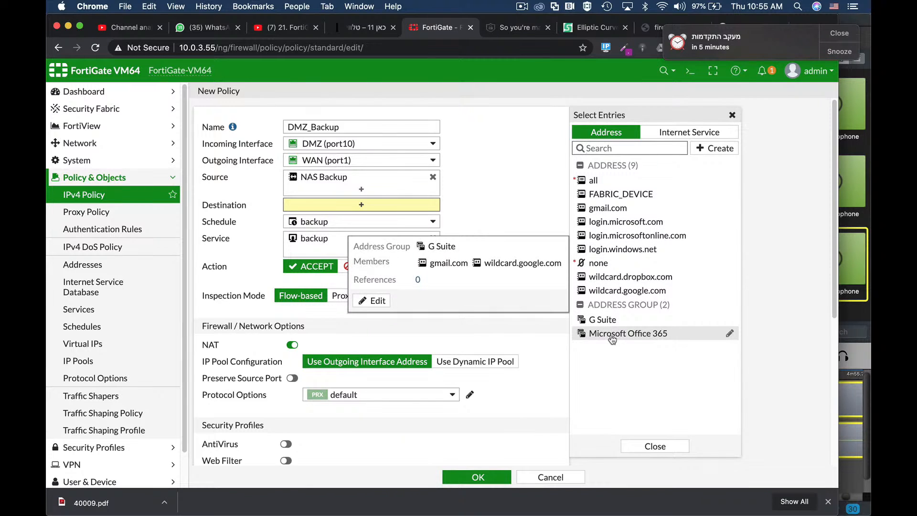
{"action": "mouse_move", "coordinate": [593, 287]}
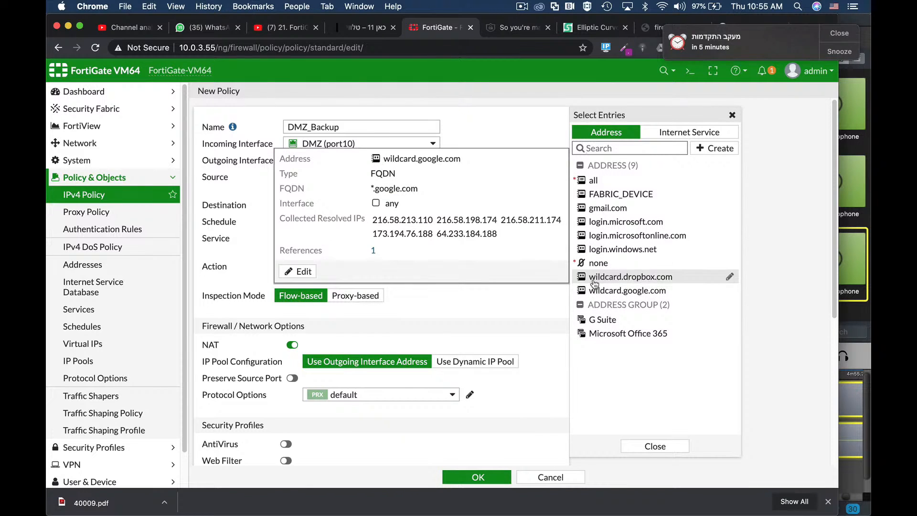
{"action": "left_click", "coordinate": [593, 181]}
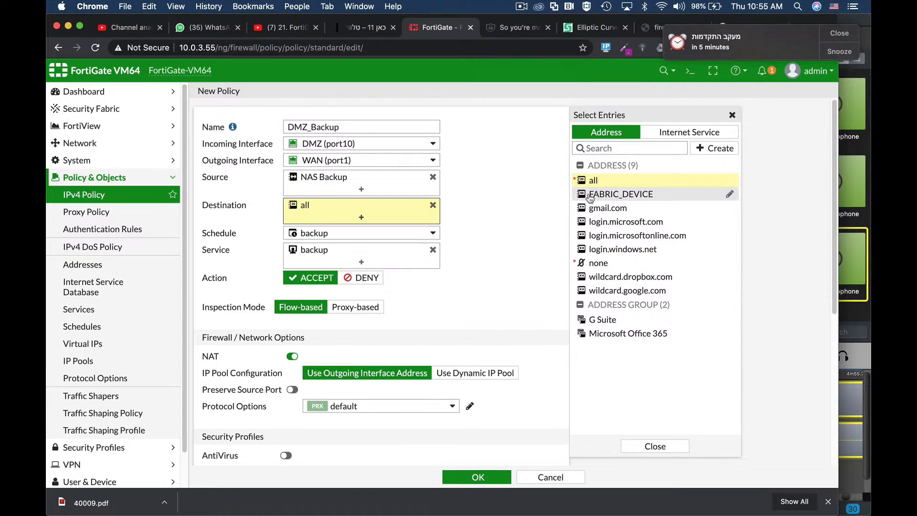
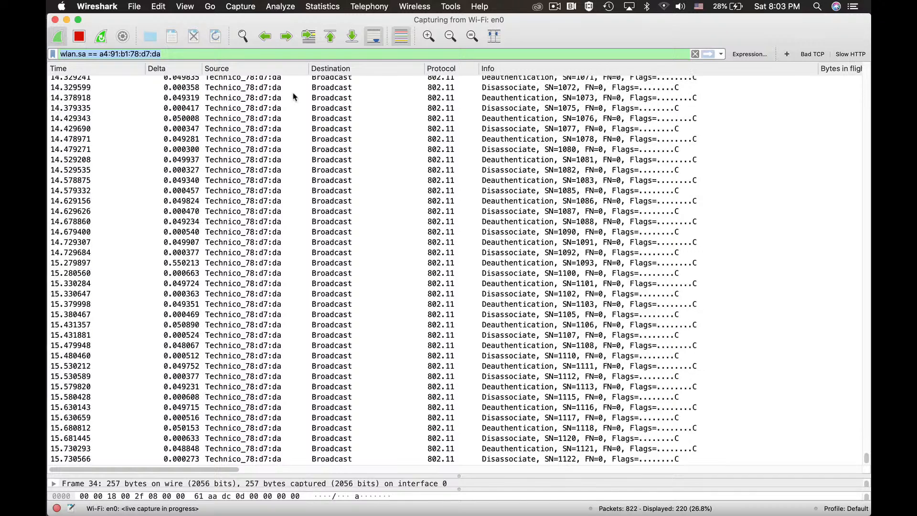
Step: Stop the running Wi-Fi capture and select the Disassociate frame with sequence number 1117
{"action": "left_click", "coordinate": [79, 35]}
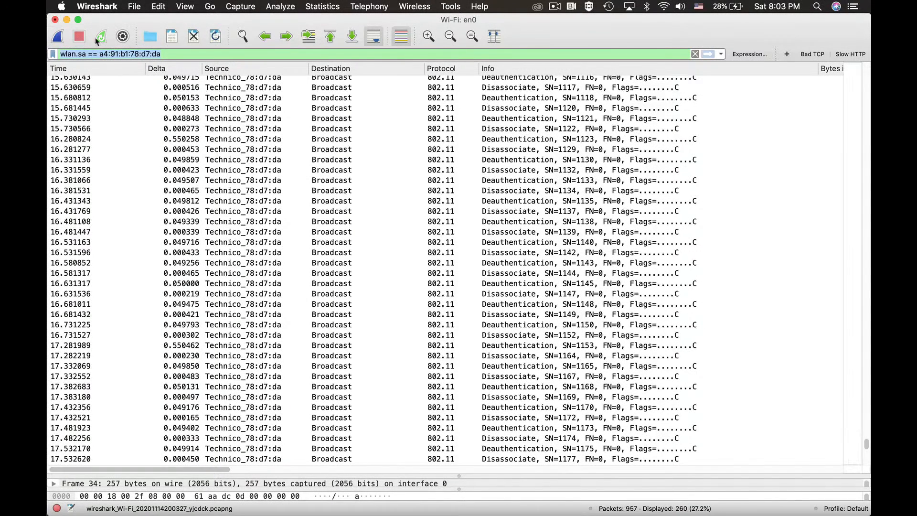
{"action": "right_click", "coordinate": [194, 88]}
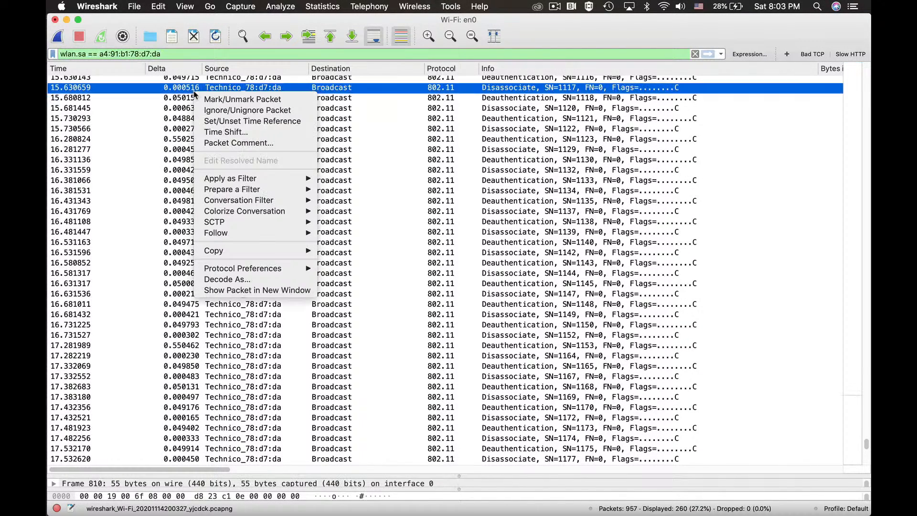
{"action": "mouse_move", "coordinate": [244, 178]}
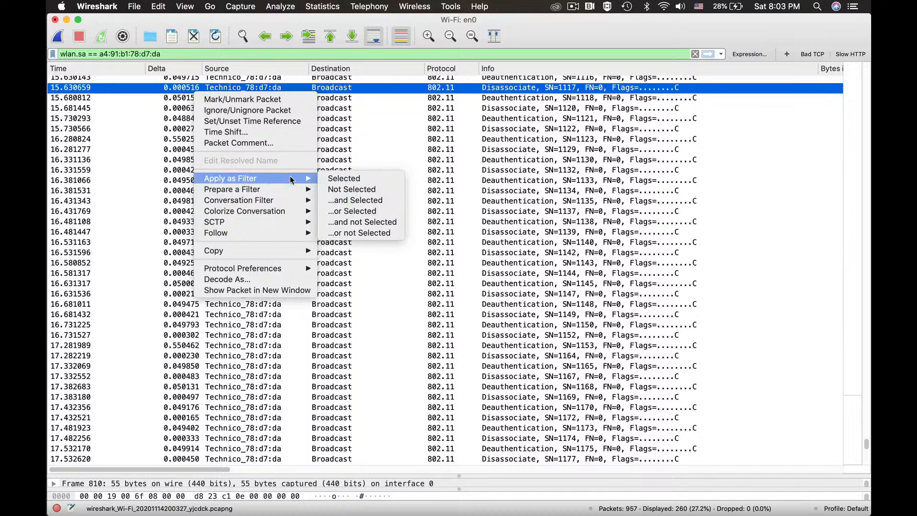
{"action": "left_click", "coordinate": [265, 85]}
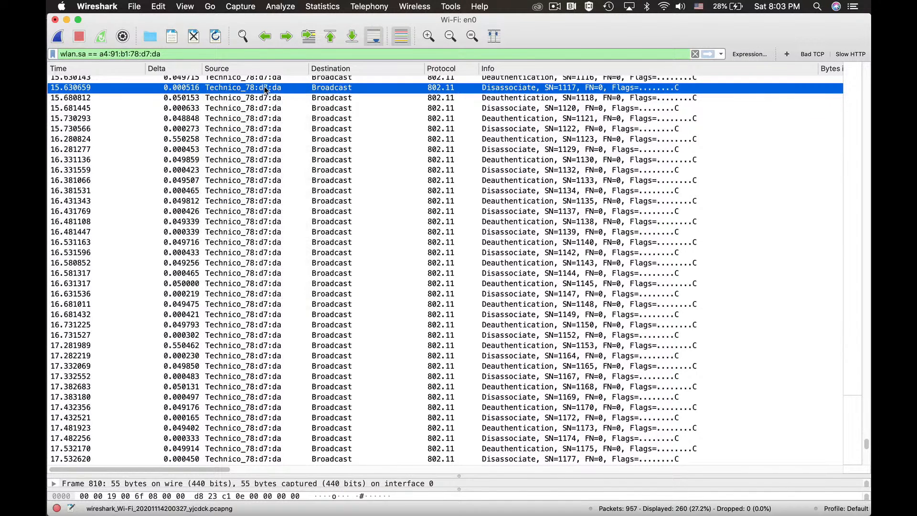
Step: Open the selected Disassociate packet in its own window and examine its IEEE 802.11 receiver, destination, transmitter and source addresses
{"action": "double_click", "coordinate": [264, 86]}
{"action": "scroll", "coordinate": [306, 170], "scroll_direction": "down", "scroll_amount": 5}
{"action": "scroll", "coordinate": [287, 170], "scroll_direction": "up", "scroll_amount": 2}
{"action": "scroll", "coordinate": [265, 160], "scroll_direction": "down", "scroll_amount": 5}
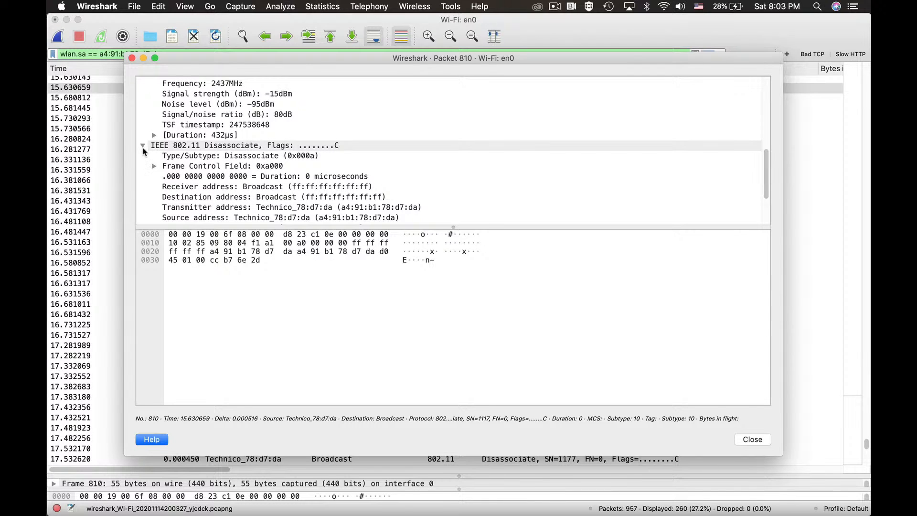
{"action": "scroll", "coordinate": [269, 177], "scroll_direction": "down", "scroll_amount": 5}
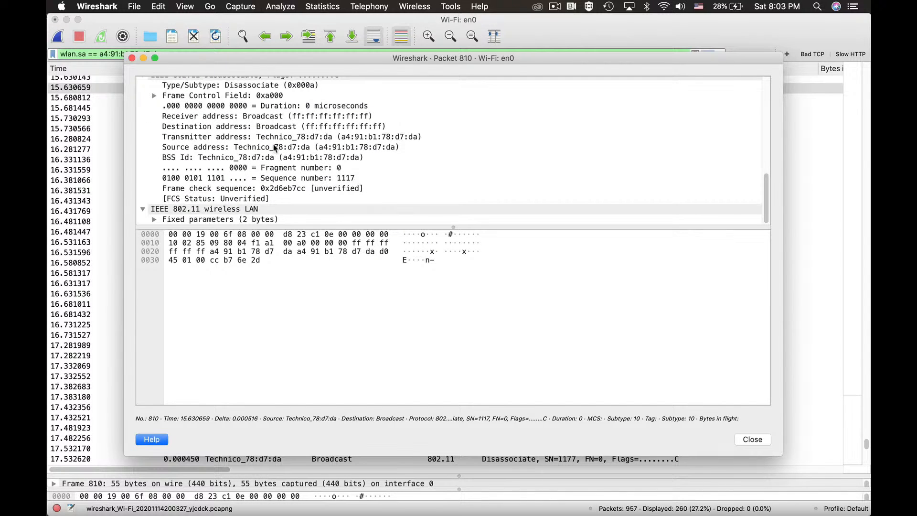
{"action": "left_click", "coordinate": [305, 127]}
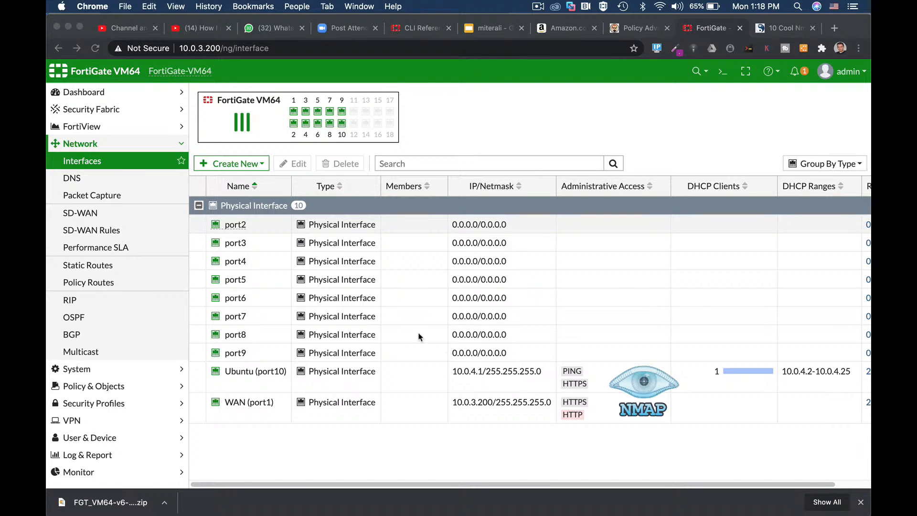
Step: Select the Ubuntu (port10) interface, switch to VMware Fusion and show the Ubuntu 64-bit 18.04.3 2 virtual machine's window
{"action": "left_click", "coordinate": [257, 375]}
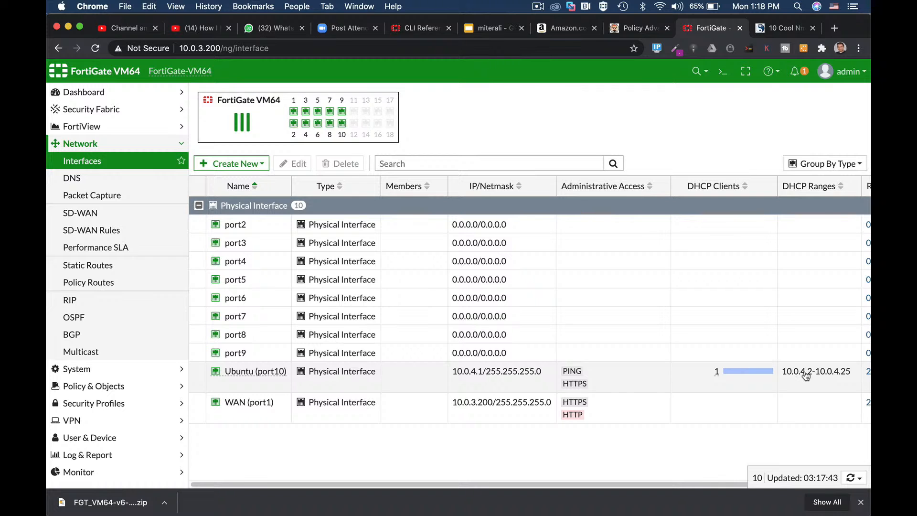
{"action": "key", "text": "super+Tab"}
{"action": "key", "text": "super+Tab"}
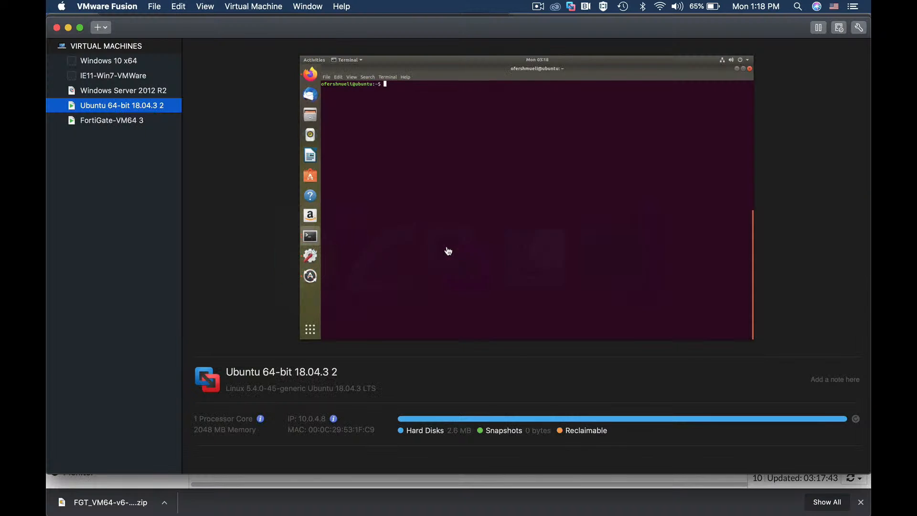
{"action": "right_click", "coordinate": [138, 102]}
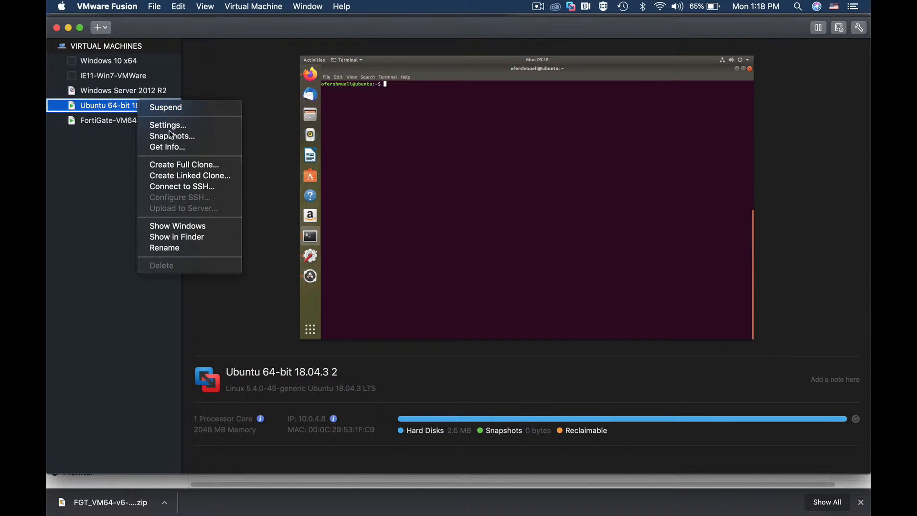
{"action": "left_click", "coordinate": [216, 227]}
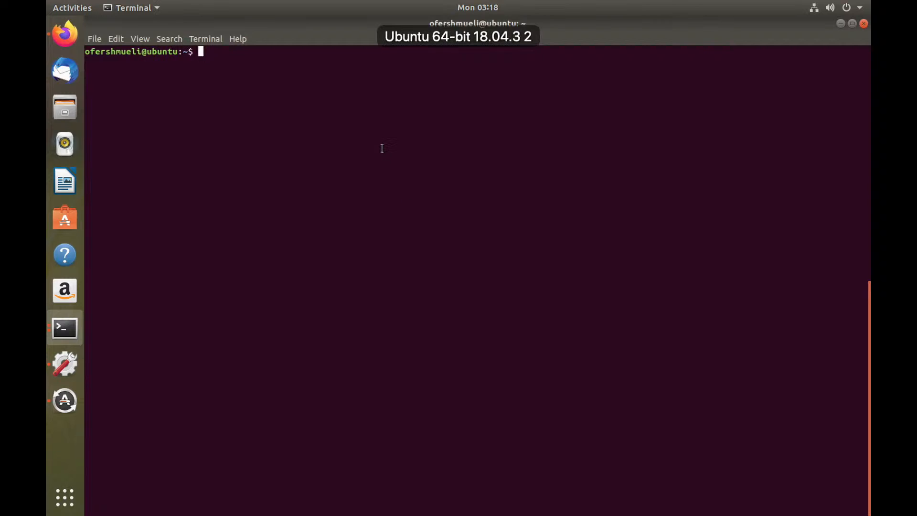
Step: Run ifconfig in the Ubuntu terminal and highlight the inet address of ens33
{"action": "type", "text": "ifconfig"}
{"action": "key", "text": "Return"}
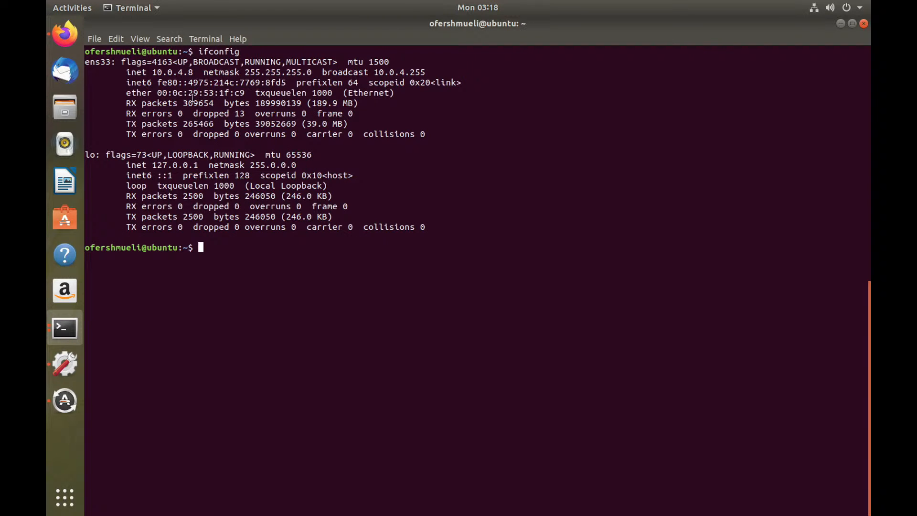
{"action": "left_click_drag", "start_coordinate": [193, 72], "coordinate": [152, 73]}
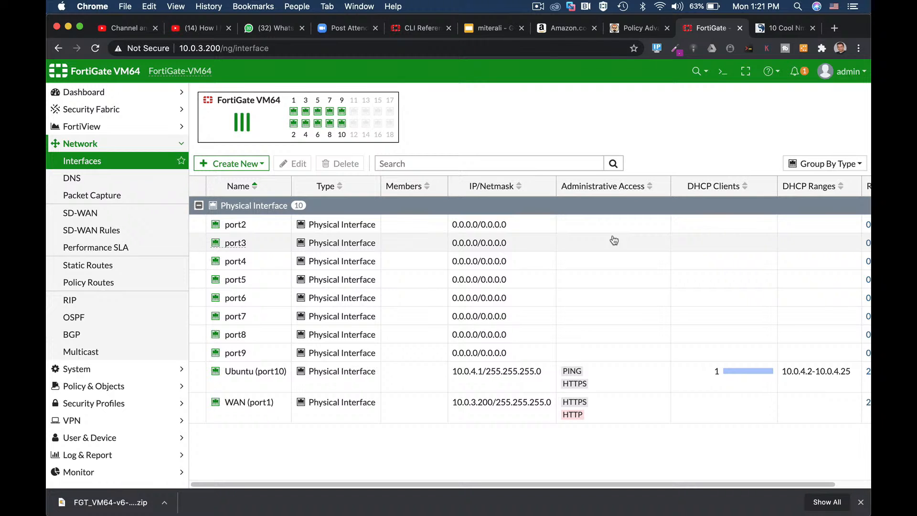
Step: Switch to Wireshark and start a new Wi-Fi capture without saving the previously captured packets
{"action": "key", "text": "super+Tab"}
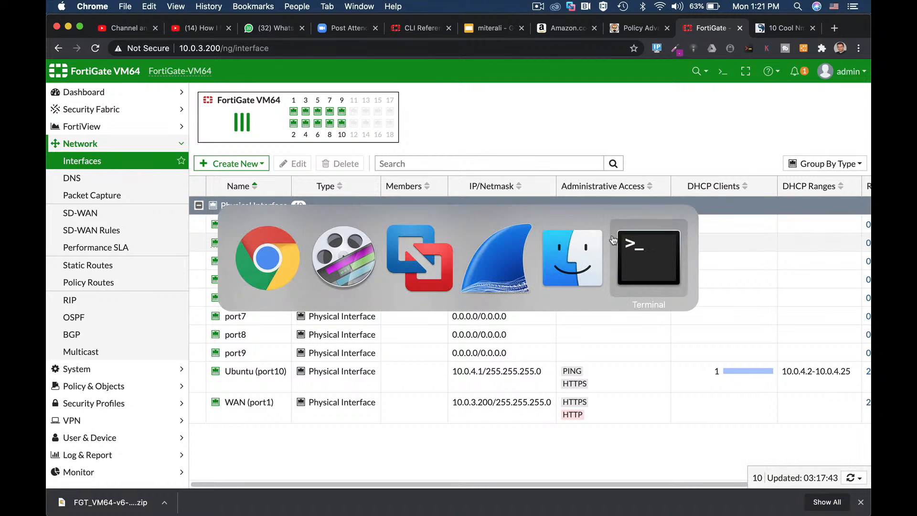
{"action": "left_click", "coordinate": [478, 257]}
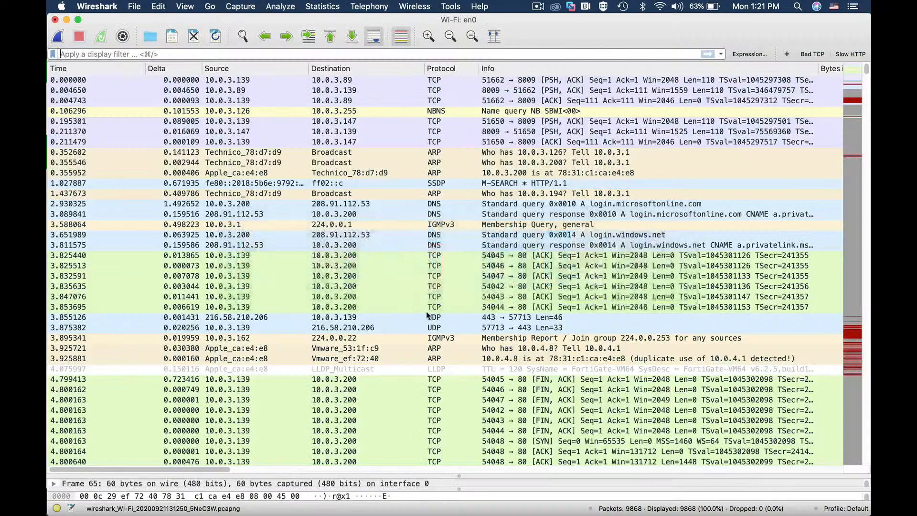
{"action": "left_click", "coordinate": [57, 35]}
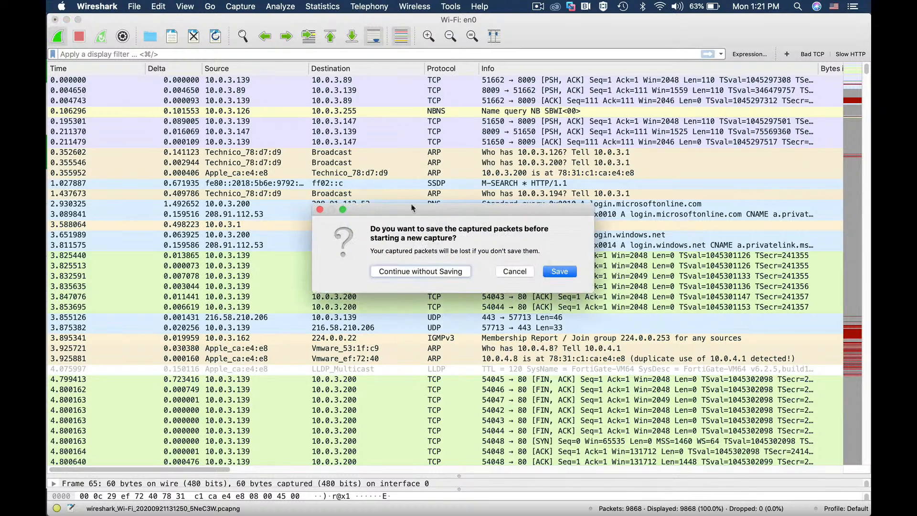
{"action": "left_click", "coordinate": [447, 277]}
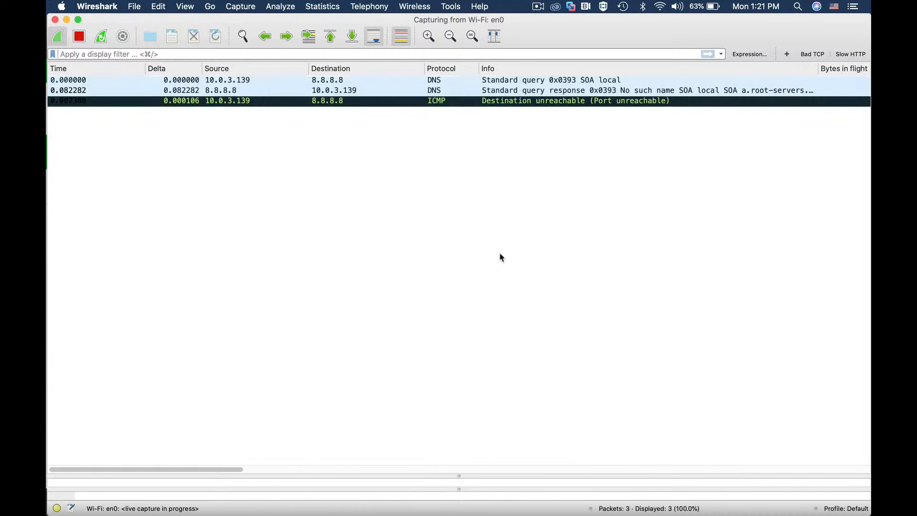
Step: Switch back to VMware Fusion, show the Ubuntu virtual machine and bring its terminal with the ifconfig output to the front
{"action": "key", "text": "super+Tab"}
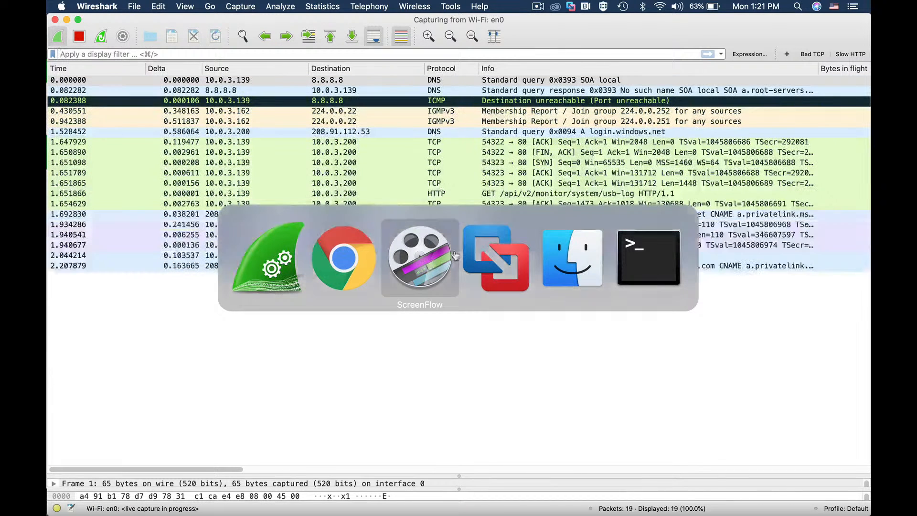
{"action": "left_click", "coordinate": [474, 253]}
{"action": "right_click", "coordinate": [140, 106]}
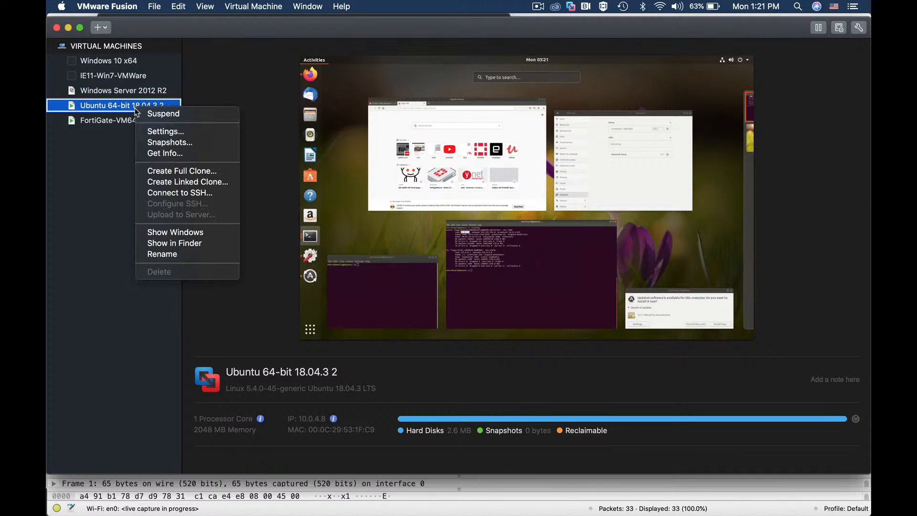
{"action": "left_click", "coordinate": [175, 232]}
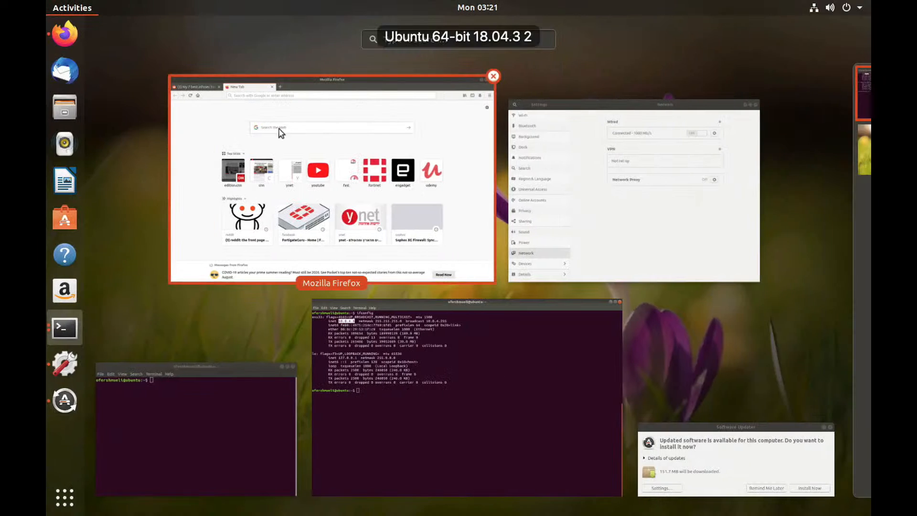
{"action": "left_click", "coordinate": [364, 405]}
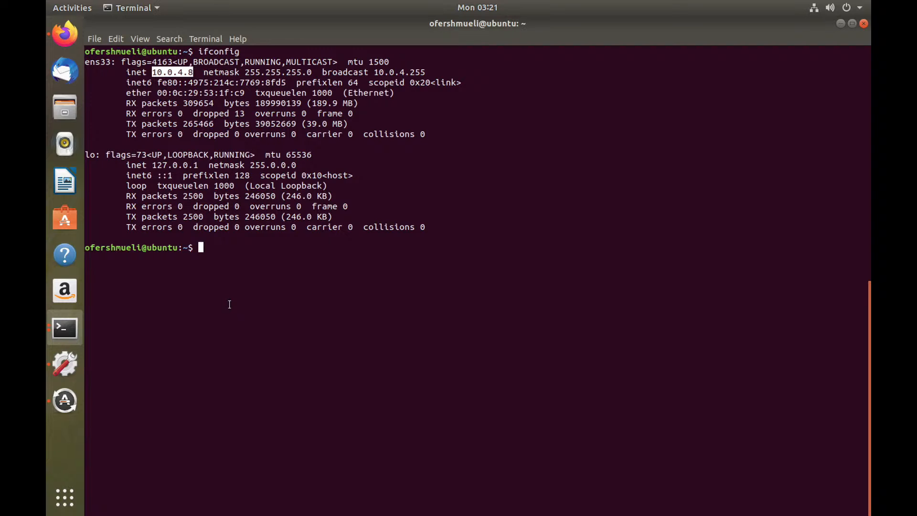
Step: Enter the command "sudo nmap -sS 10.0.4.1 -D" followed by a decoy address beginning with 10.0
{"action": "type", "text": "sudo nmap -sS"}
{"action": "type", "text": "10.0.4.1"}
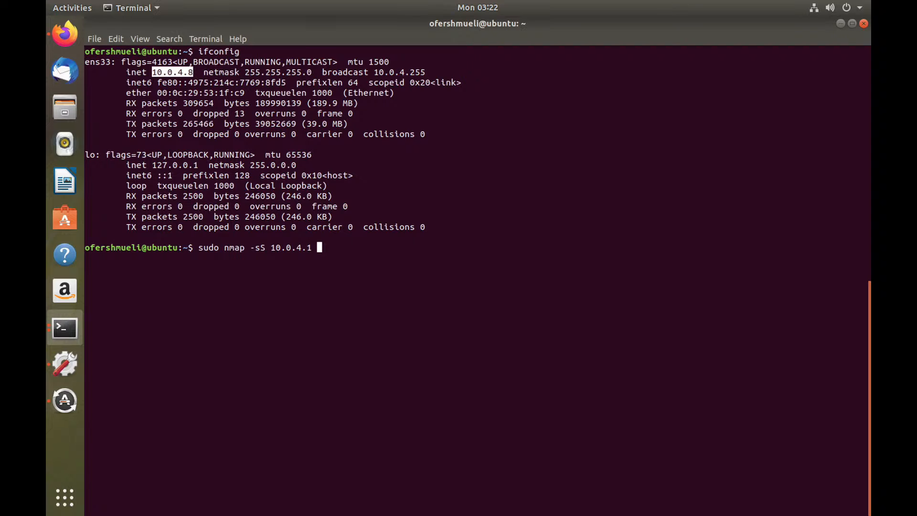
Step: Complete the decoy address as 10.0.7.33 and run the nmap SYN scan against 10.0.4.1
{"action": "type", "text": "-D 10.0.7.33"}
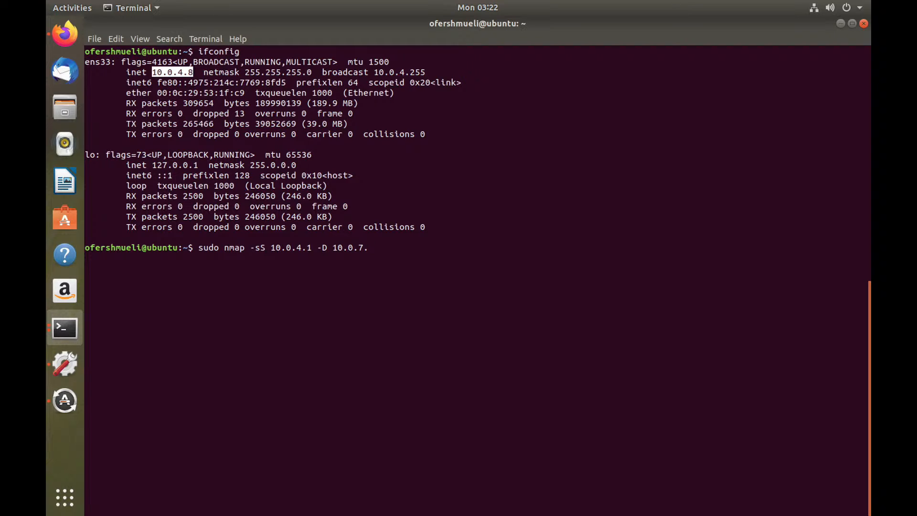
Step: Complete the decoy address as 10.0.7.33 and run the nmap SYN scan against 10.0.4.1
{"action": "type", "text": "33"}
{"action": "key", "text": "Return"}
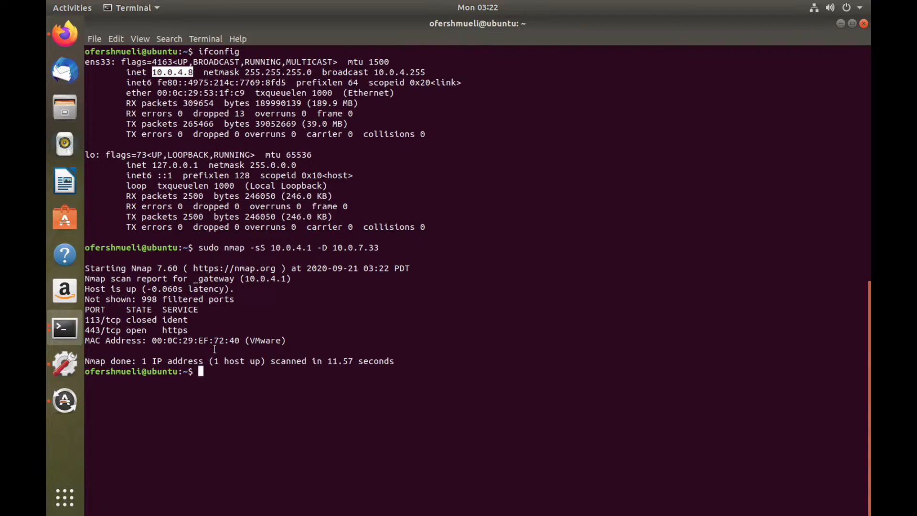
Step: Switch to Wireshark and filter the captured packets with ip.addr==10.0.7.33
{"action": "key", "text": "super+Tab"}
{"action": "key", "text": "super+Tab"}
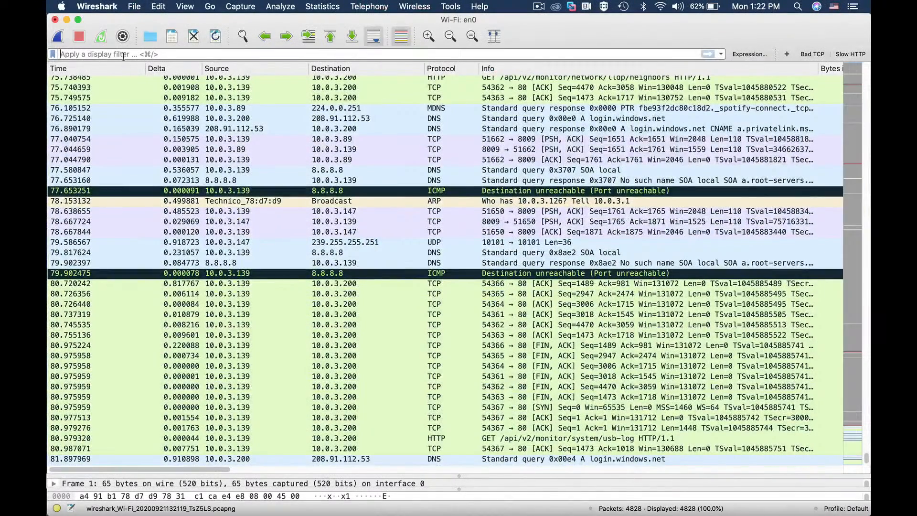
{"action": "type", "text": "ip."}
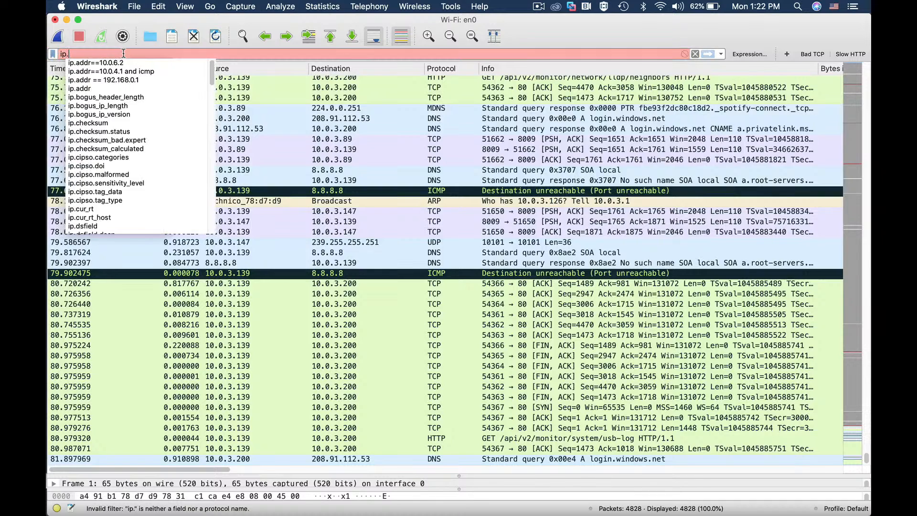
{"action": "type", "text": "addr=="}
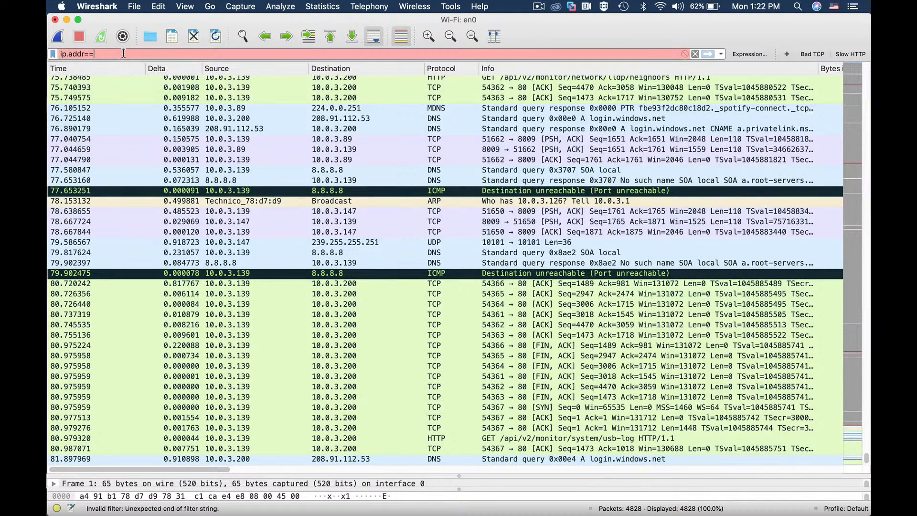
{"action": "type", "text": "10.0.7"}
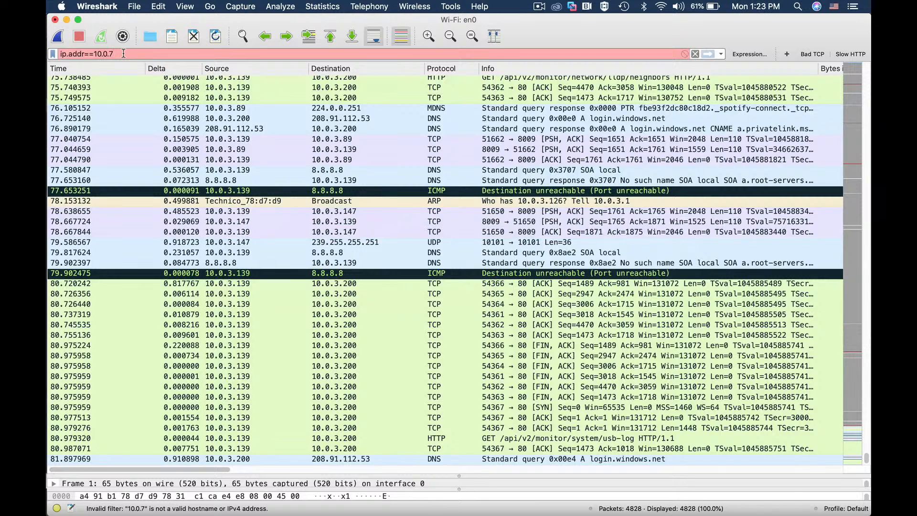
{"action": "type", "text": ".33"}
{"action": "key", "text": "Return"}
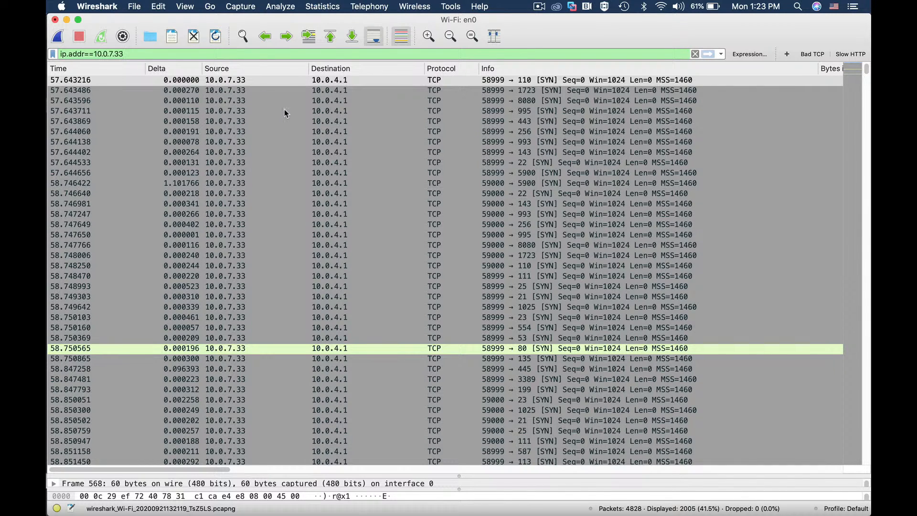
Step: Switch back to VMware Fusion and show the window of the Ubuntu 64-bit 18.04.3 2 virtual machine
{"action": "key", "text": "super+Tab"}
{"action": "key", "text": "super+Tab"}
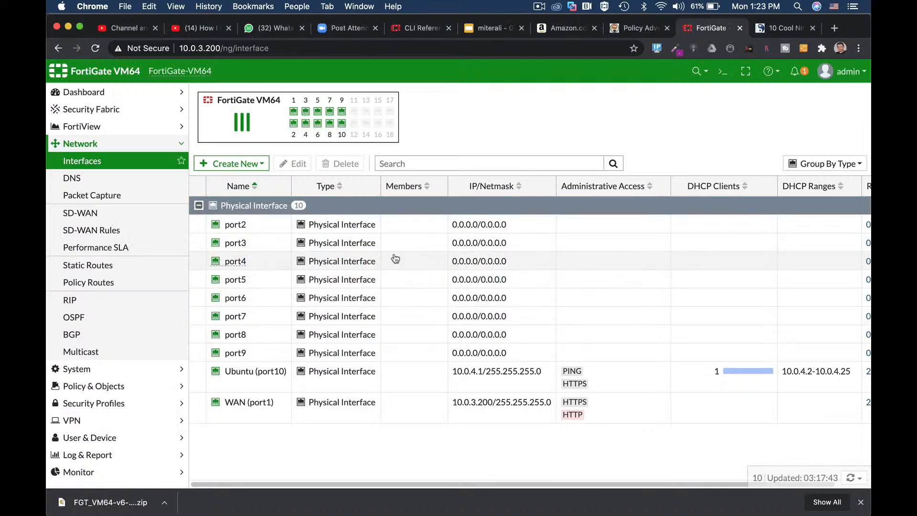
{"action": "key", "text": "super+Tab"}
{"action": "key", "text": "super+Tab"}
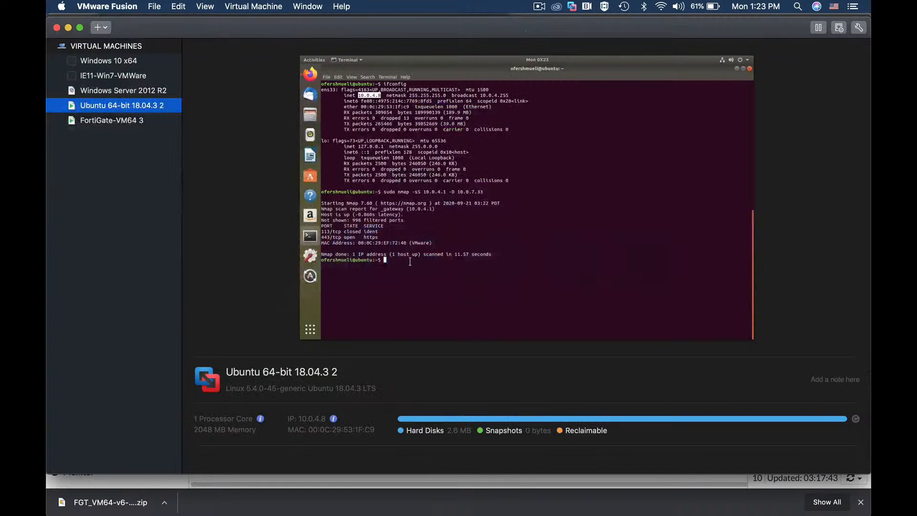
{"action": "right_click", "coordinate": [126, 106]}
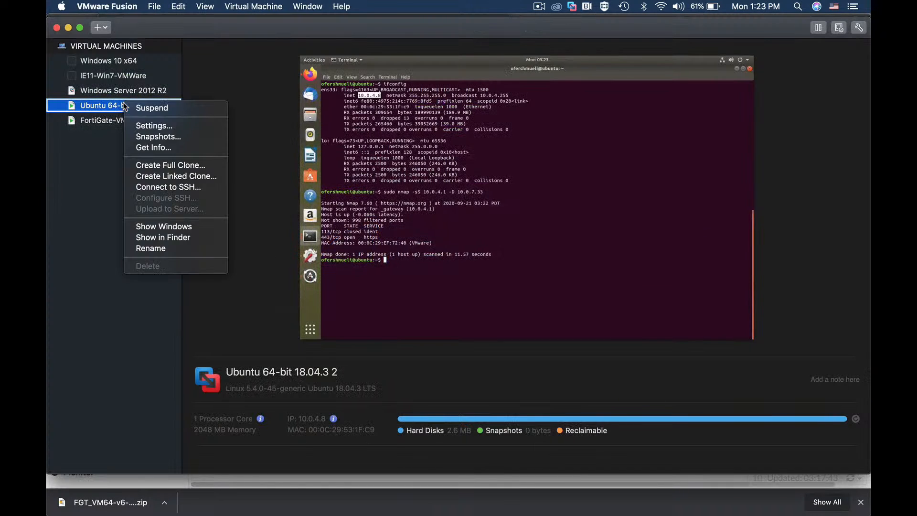
{"action": "left_click", "coordinate": [186, 228]}
Step: Recall the previous nmap decoy scan command and change the third octet of its target address to 3
{"action": "key", "text": "Up"}
{"action": "key", "text": "Left"}
{"action": "key", "text": "Left"}
{"action": "key", "text": "Left"}
{"action": "key", "text": "Left"}
{"action": "key", "text": "Left"}
{"action": "key", "text": "Left"}
{"action": "key", "text": "Left"}
{"action": "key", "text": "Left"}
{"action": "key", "text": "Left"}
{"action": "key", "text": "Left"}
{"action": "key", "text": "Left"}
{"action": "key", "text": "Left"}
{"action": "key", "text": "Left"}
{"action": "key", "text": "Left"}
{"action": "key", "text": "Left"}
{"action": "key", "text": "Left"}
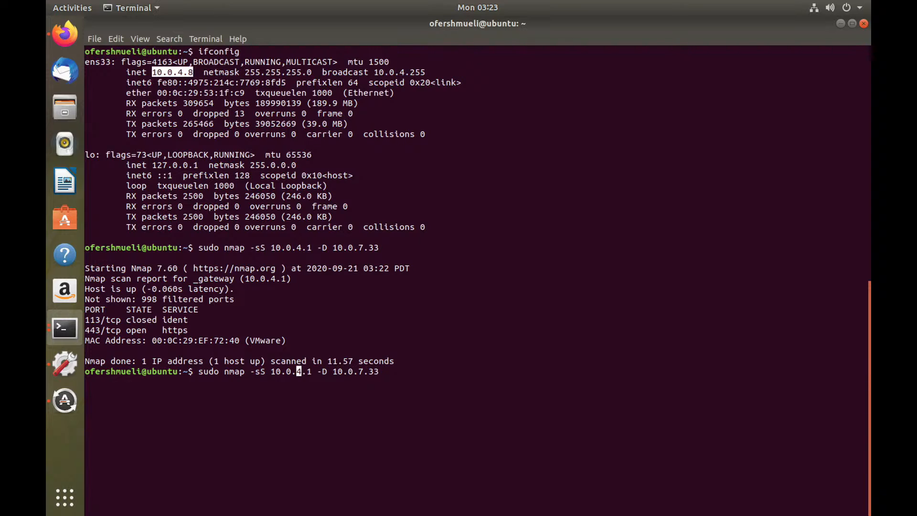
{"action": "key", "text": "Delete"}
{"action": "type", "text": "3"}
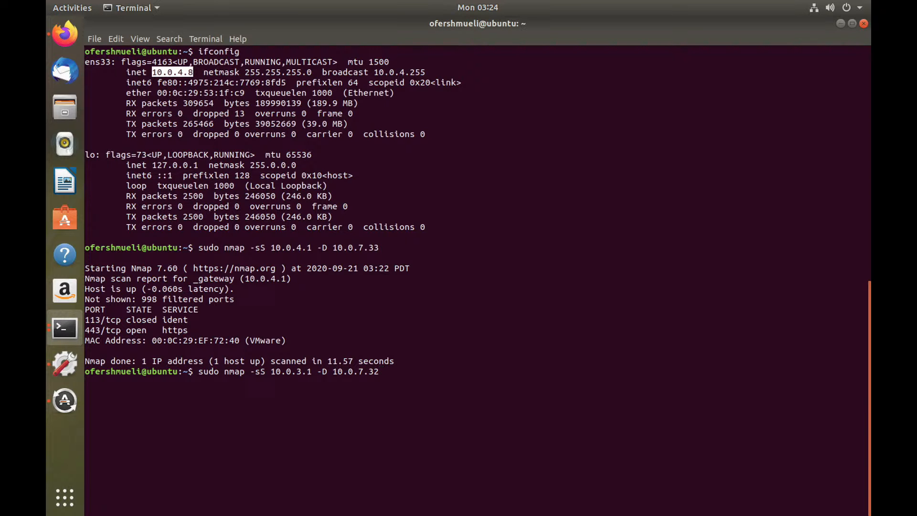
Step: Run the nmap SYN scan of 10.0.3.1 with decoy 10.0.7.32, and run the same command a second time
{"action": "key", "text": "Return"}
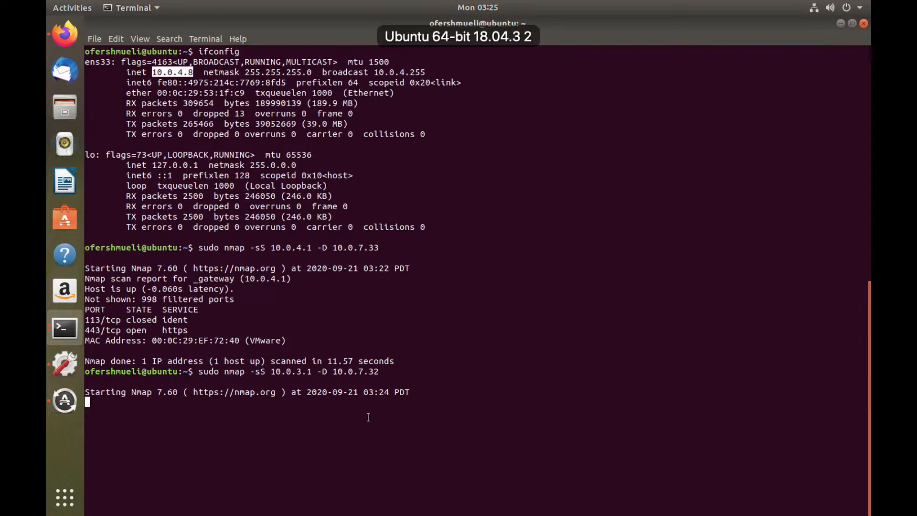
{"action": "key", "text": "Up"}
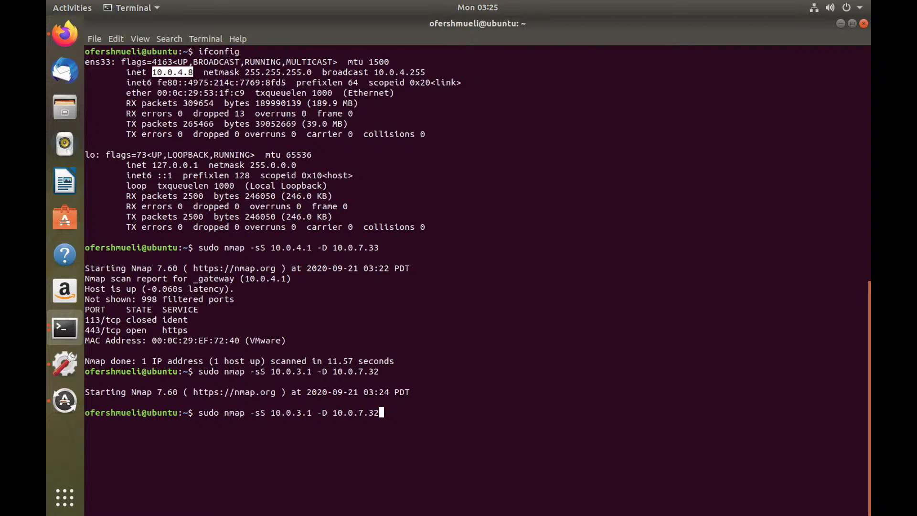
{"action": "key", "text": "Return"}
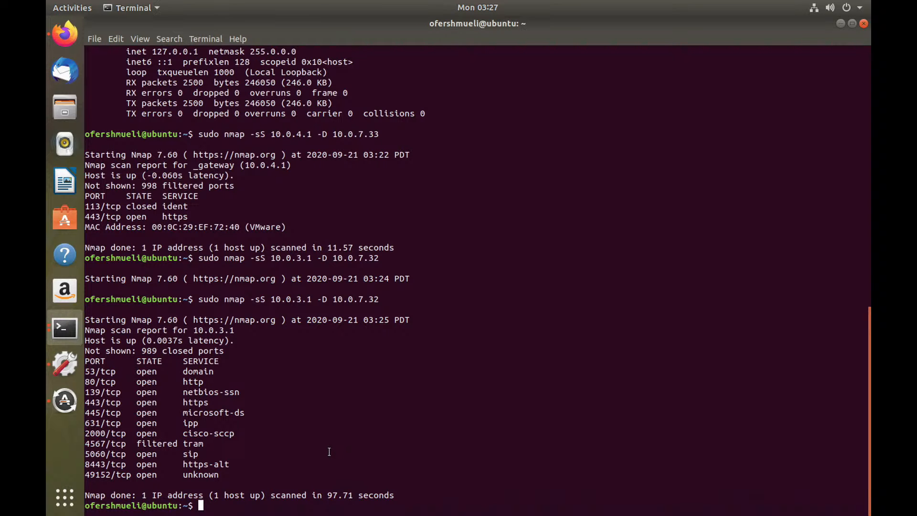
Step: Switch to Wireshark, stop the live capture and change the display filter to ip.addr==10.0.7.32
{"action": "key", "text": "super+Tab"}
{"action": "key", "text": "super+Tab"}
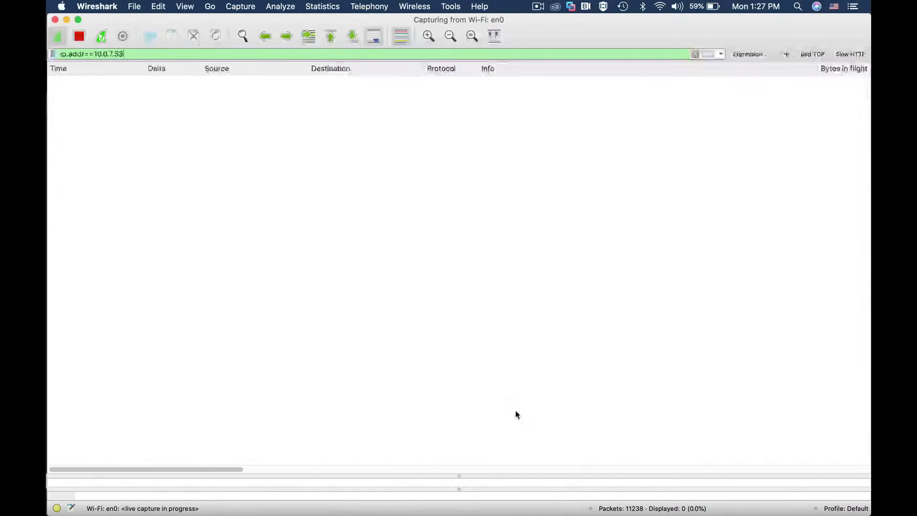
{"action": "left_click", "coordinate": [79, 36]}
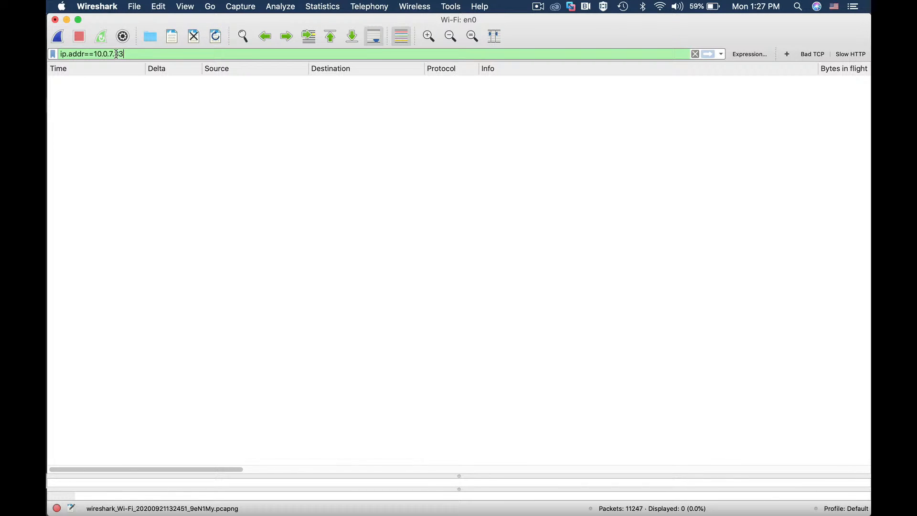
{"action": "type", "text": "2"}
{"action": "key", "text": "Return"}
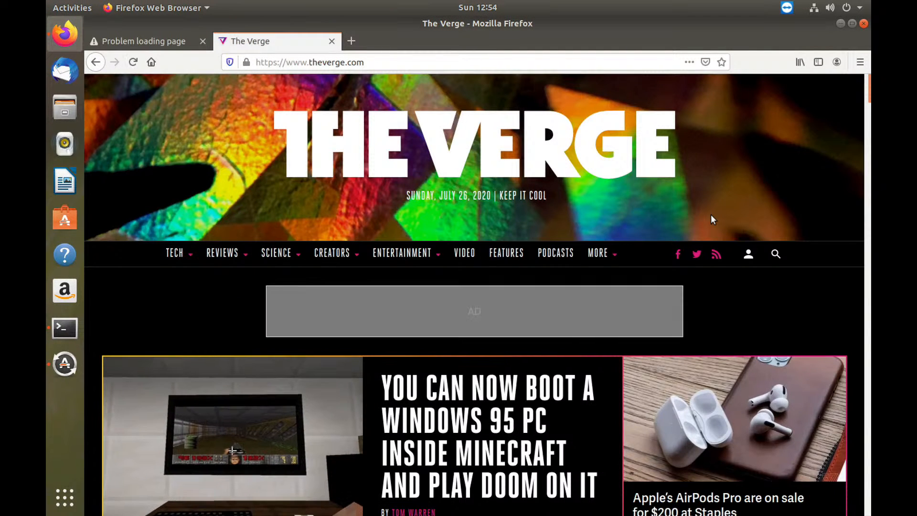
Step: Look over The Verge home page and load cnn.com in the same tab
{"action": "scroll", "coordinate": [611, 285], "scroll_direction": "down", "scroll_amount": 10}
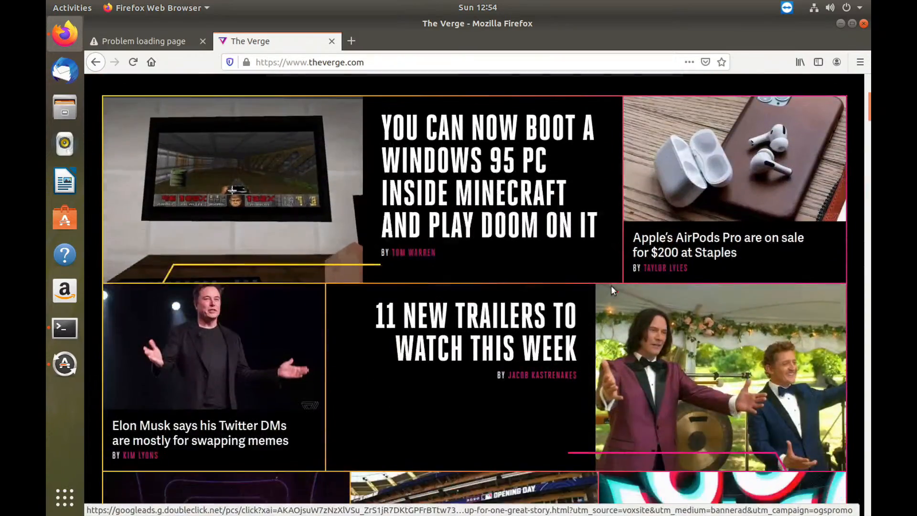
{"action": "scroll", "coordinate": [614, 283], "scroll_direction": "up", "scroll_amount": 6}
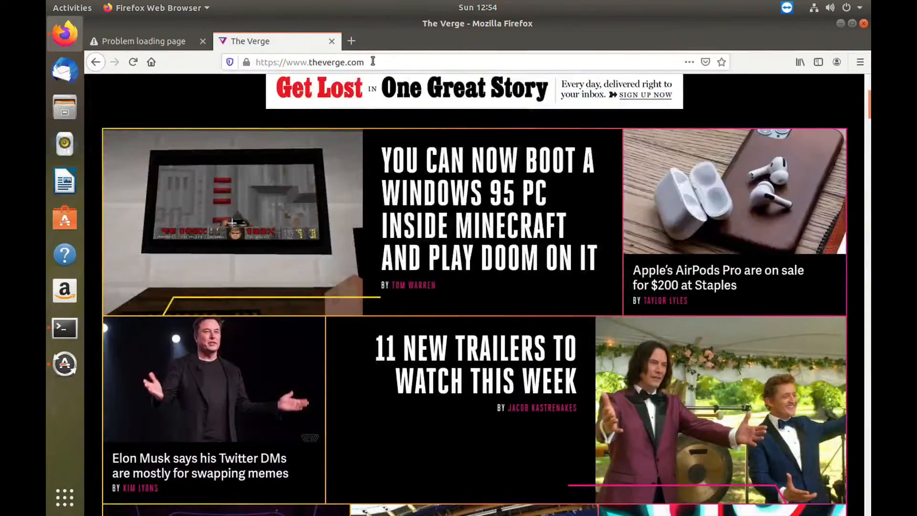
{"action": "left_click", "coordinate": [420, 63]}
{"action": "type", "text": "cnn.co"}
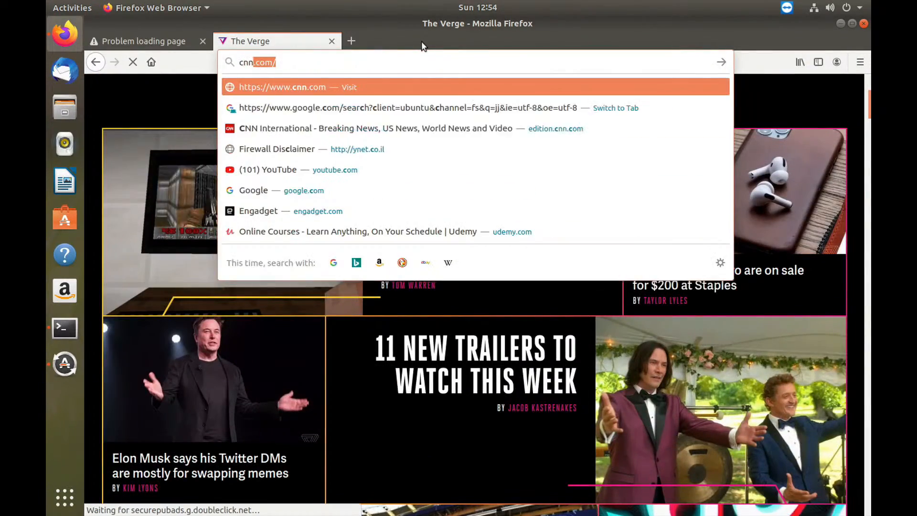
{"action": "type", "text": "m"}
{"action": "key", "text": "Return"}
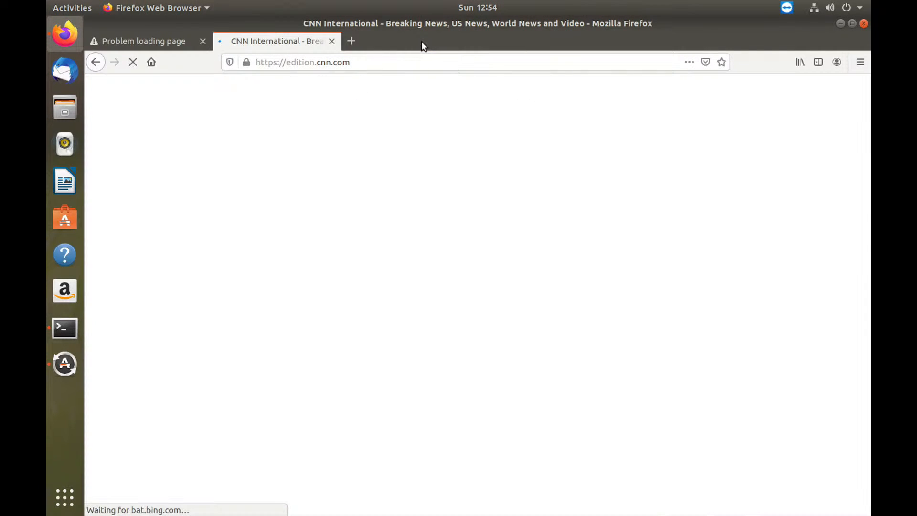
Step: Load bbc.com in the current browser tab
{"action": "left_click", "coordinate": [392, 62]}
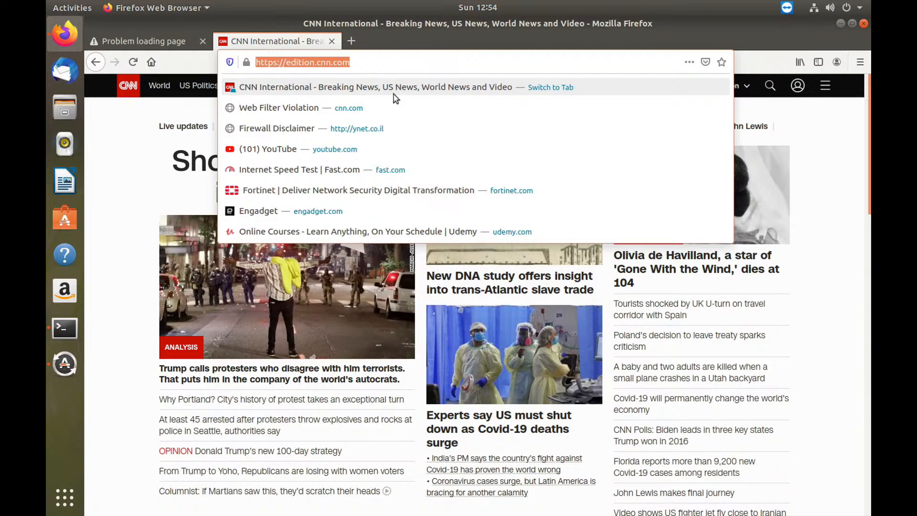
{"action": "type", "text": "bbc"}
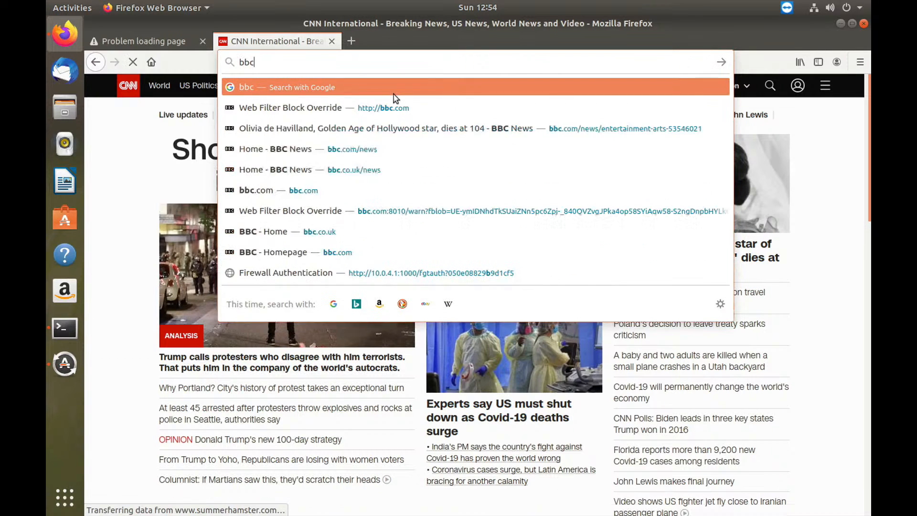
{"action": "type", "text": ".com"}
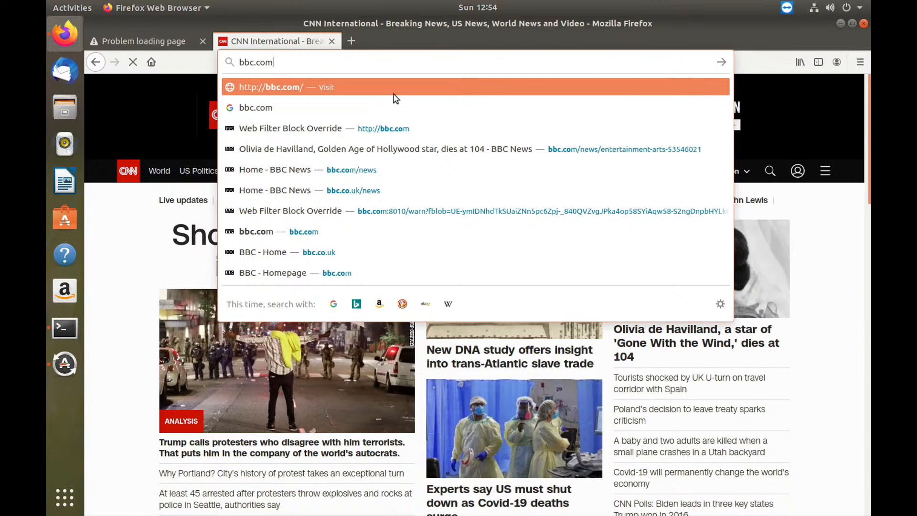
{"action": "key", "text": "Return"}
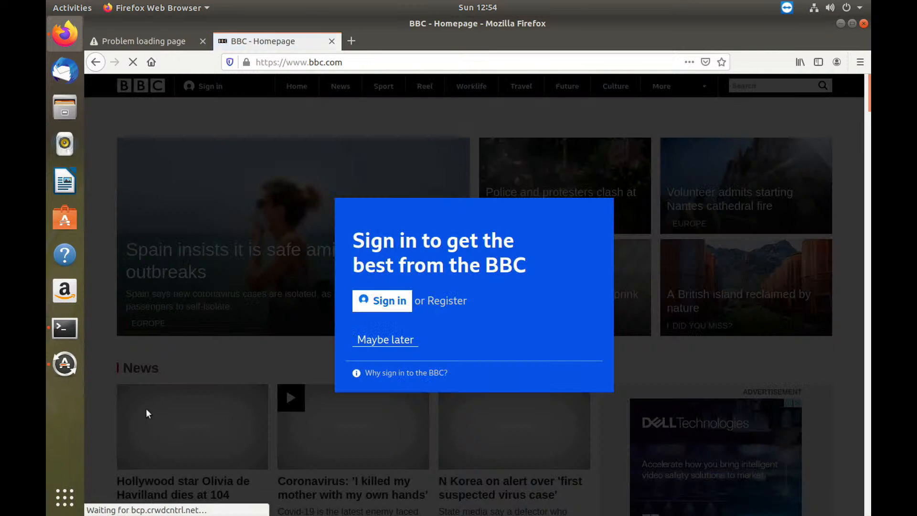
Step: Switch to the Ubuntu terminal and ping google.com
{"action": "left_click", "coordinate": [74, 327]}
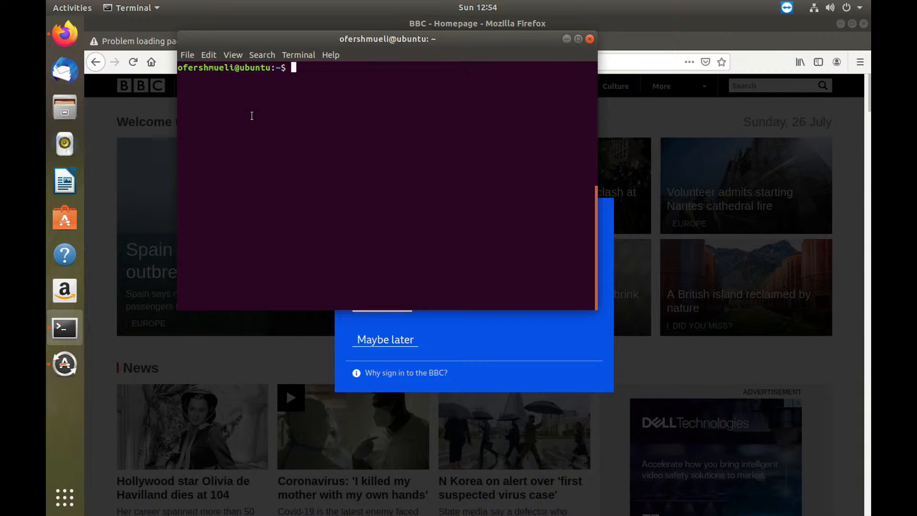
{"action": "type", "text": "ping google.com"}
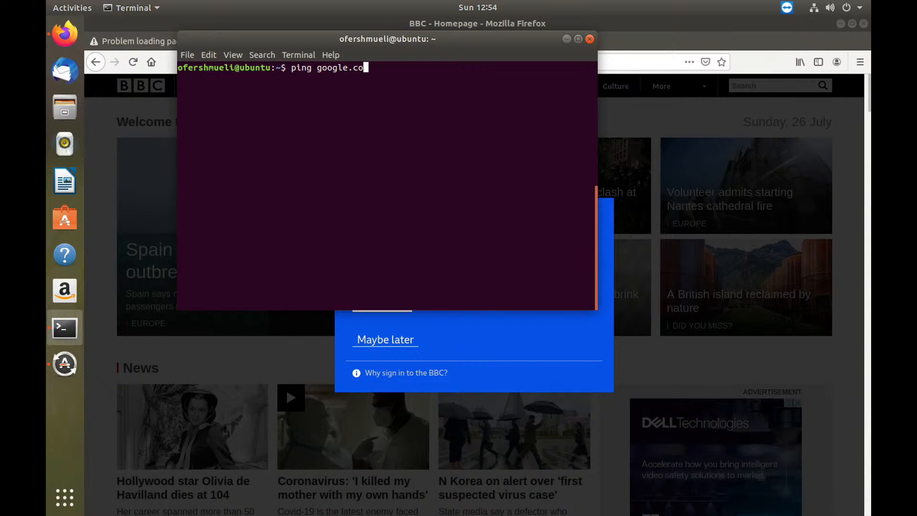
{"action": "key", "text": "Return"}
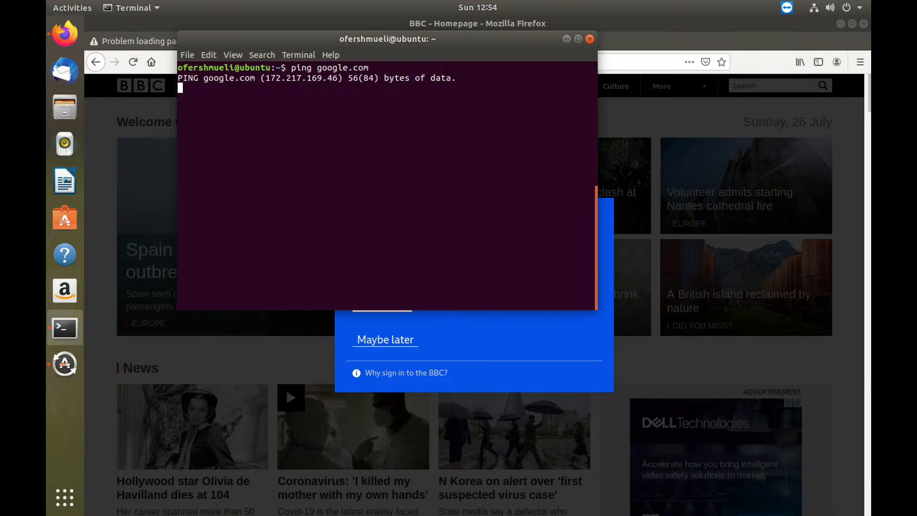
Step: Stop the running ping and ping 8.8.8.8 instead
{"action": "key", "text": "ctrl+c"}
{"action": "type", "text": "ping "}
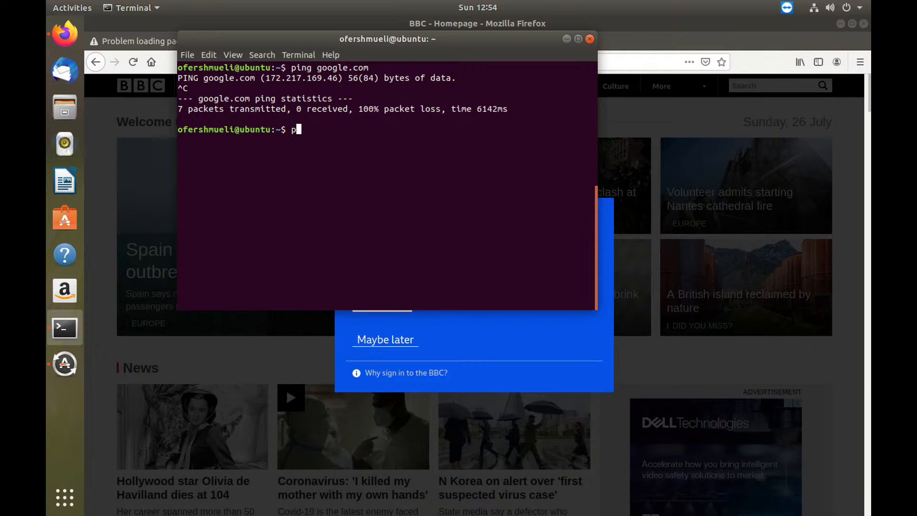
{"action": "type", "text": "8.8.8.8"}
{"action": "key", "text": "Return"}
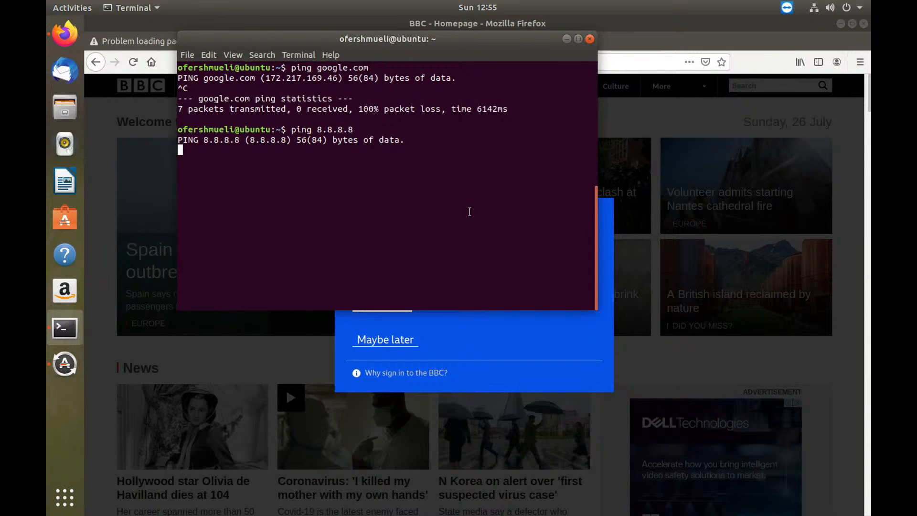
Step: Switch to Chrome and bring up the FortiGate IPv4 Policy page, getting past the setup prompt
{"action": "key", "text": "super+Tab"}
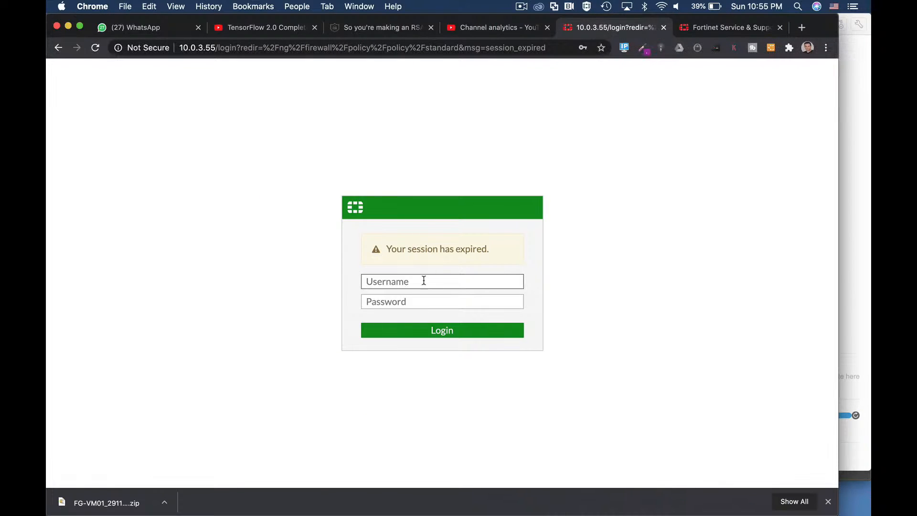
{"action": "left_click", "coordinate": [424, 280]}
{"action": "left_click", "coordinate": [407, 306]}
{"action": "left_click", "coordinate": [500, 330]}
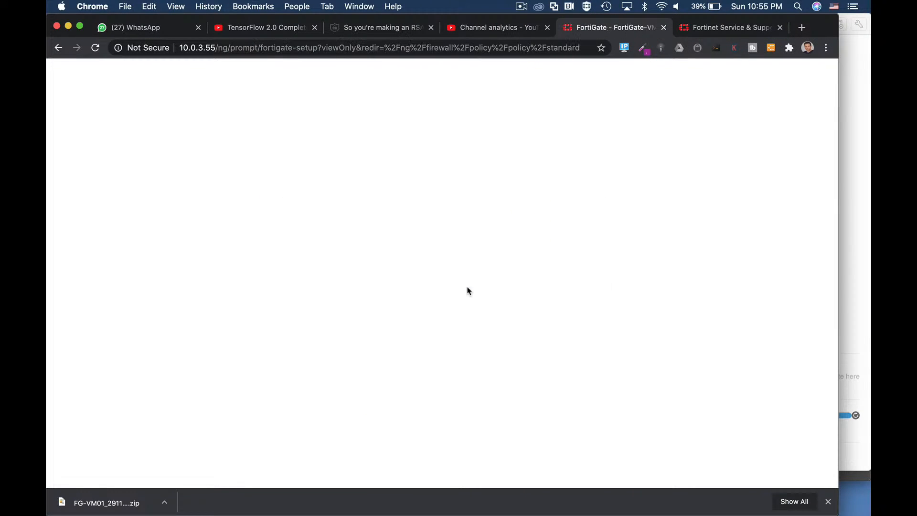
{"action": "left_click", "coordinate": [473, 324]}
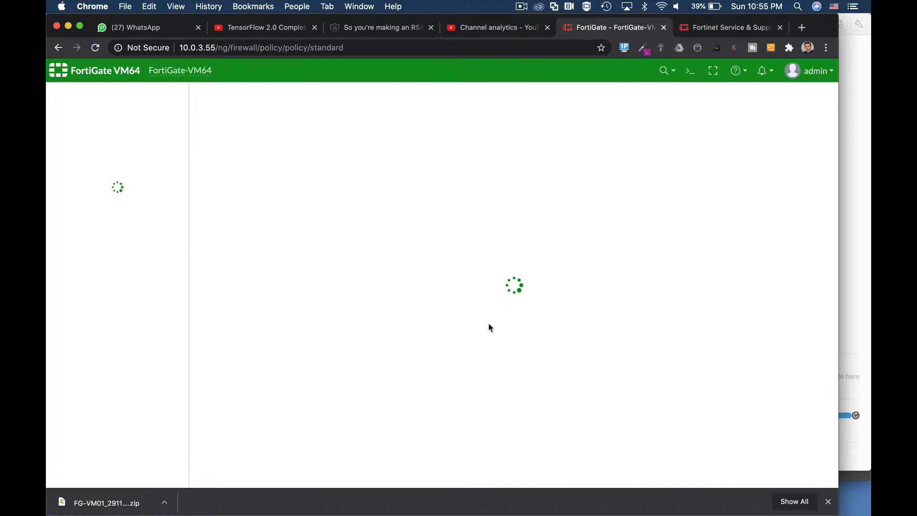
Step: Open the FortiGate CLI Console and run diagnose sniffer packet any 'host 10.0.4.9'
{"action": "left_click", "coordinate": [690, 71]}
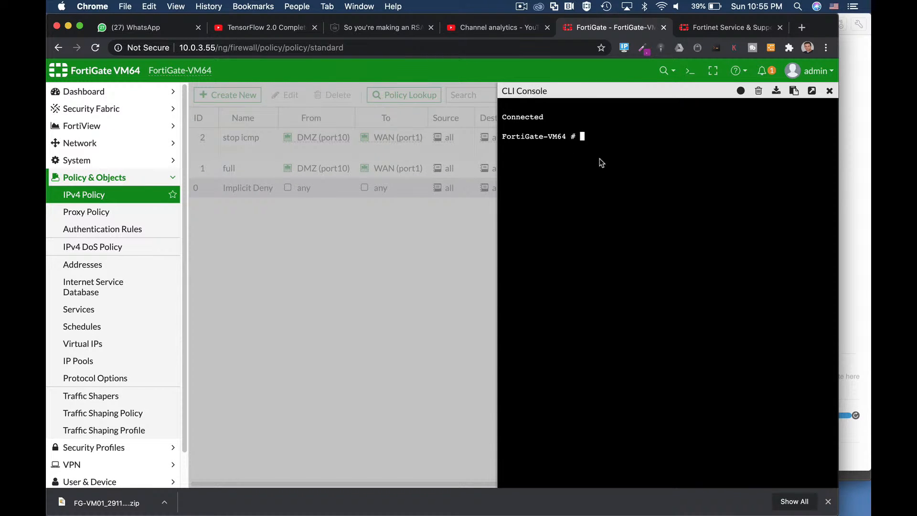
{"action": "type", "text": "diag n"}
{"action": "key", "text": "BackSpace"}
{"action": "key", "text": "Tab"}
{"action": "type", "text": "sniffer packet any"}
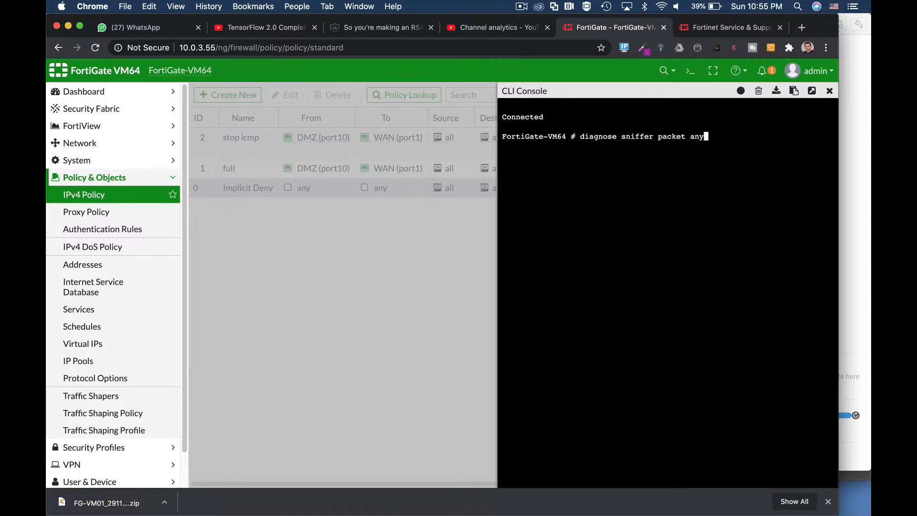
{"action": "type", "text": " 'host 10.0.4.9'"}
{"action": "key", "text": "Return"}
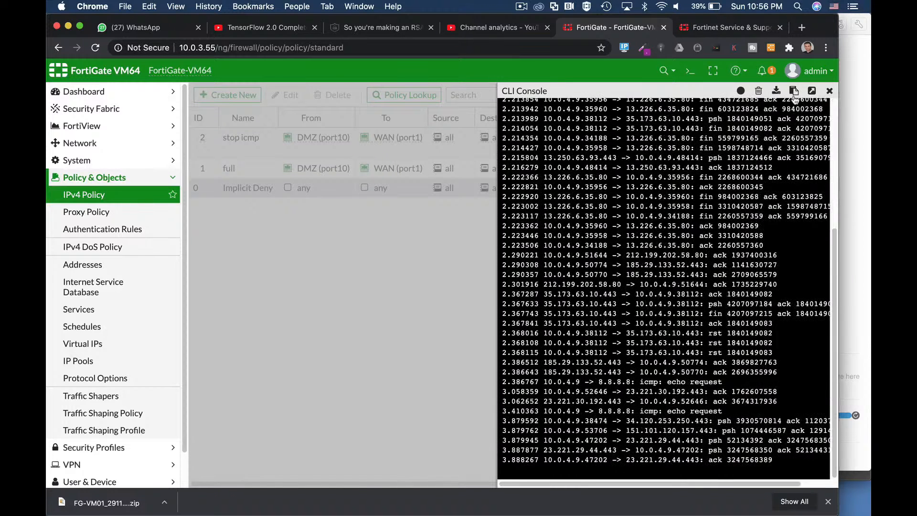
Step: Detach the CLI Console into its own browser tab and stop the packet sniffer
{"action": "left_click", "coordinate": [816, 92]}
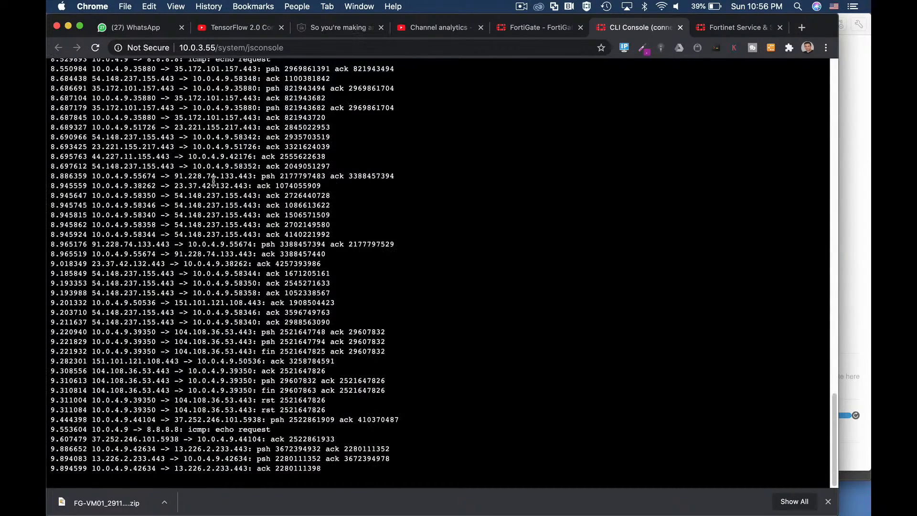
{"action": "key", "text": "ctrl+c"}
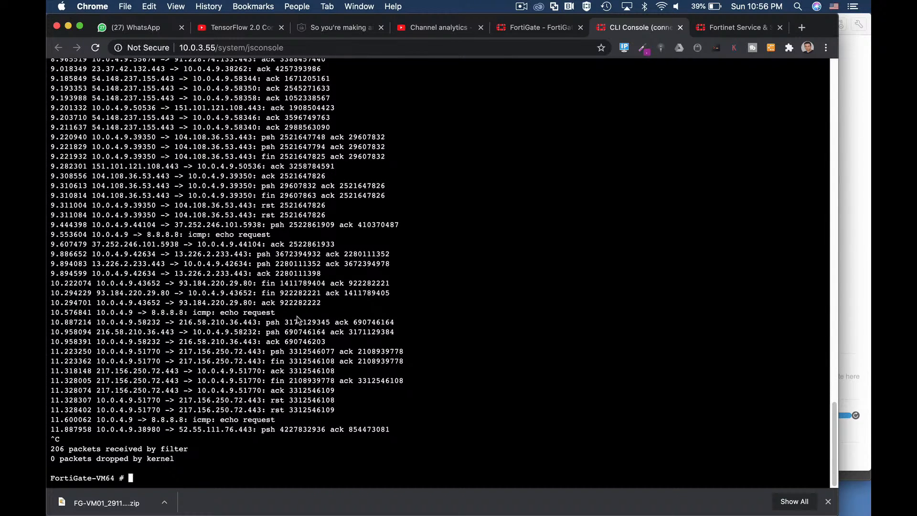
Step: Examine the ICMP echo requests to 8.8.8.8 in the sniffer output, highlighting two of them, and close the detached console
{"action": "left_click_drag", "start_coordinate": [220, 312], "coordinate": [276, 312]}
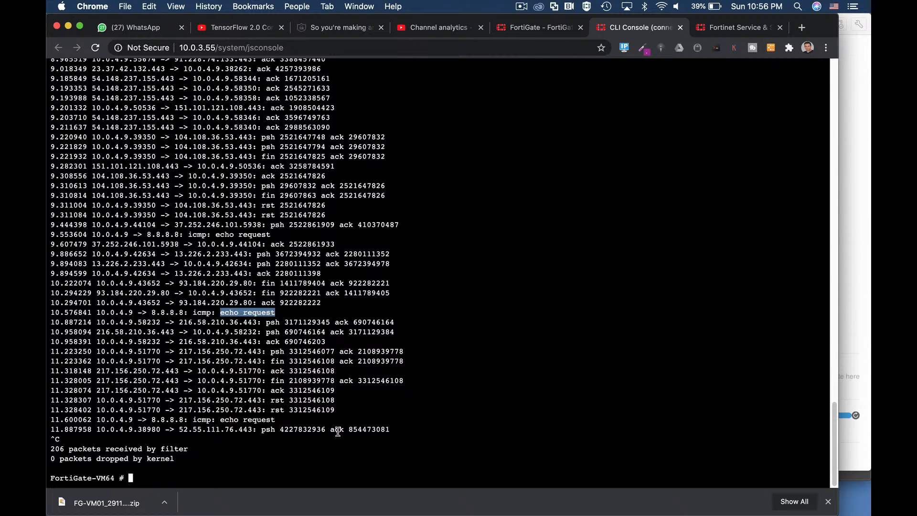
{"action": "left_click_drag", "start_coordinate": [216, 419], "coordinate": [276, 421]}
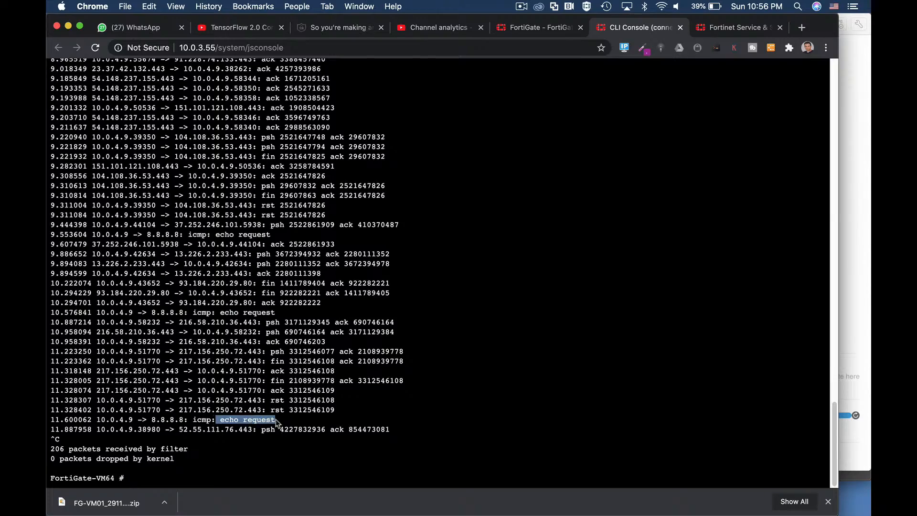
{"action": "scroll", "coordinate": [289, 221], "scroll_direction": "up", "scroll_amount": 15}
{"action": "scroll", "coordinate": [289, 221], "scroll_direction": "down", "scroll_amount": 15}
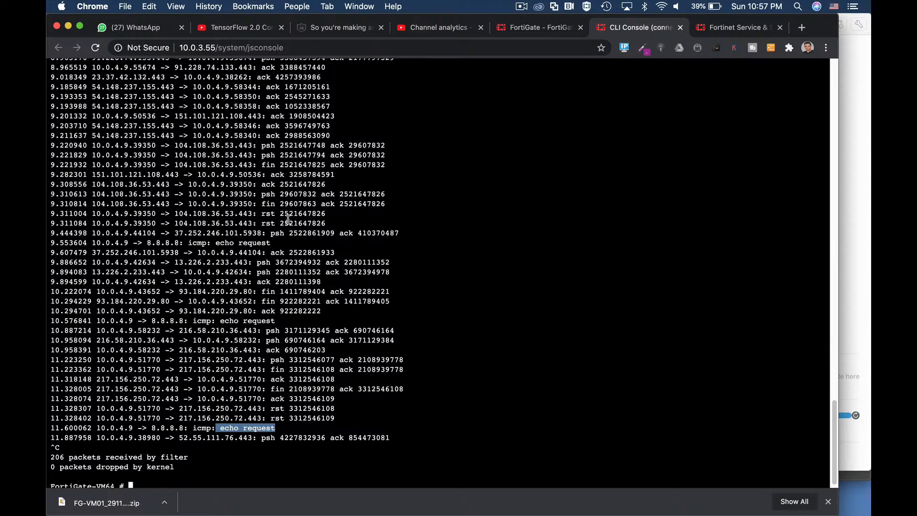
{"action": "scroll", "coordinate": [288, 218], "scroll_direction": "down", "scroll_amount": 1}
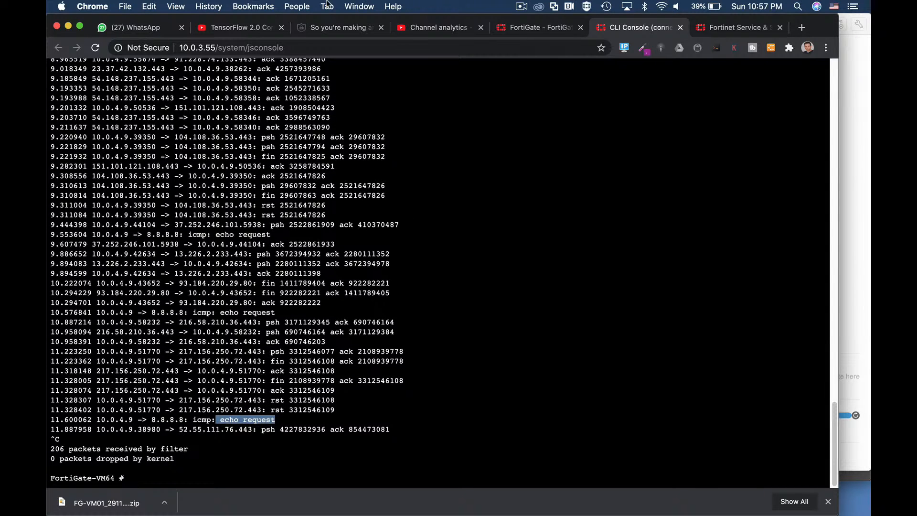
{"action": "left_click", "coordinate": [680, 28]}
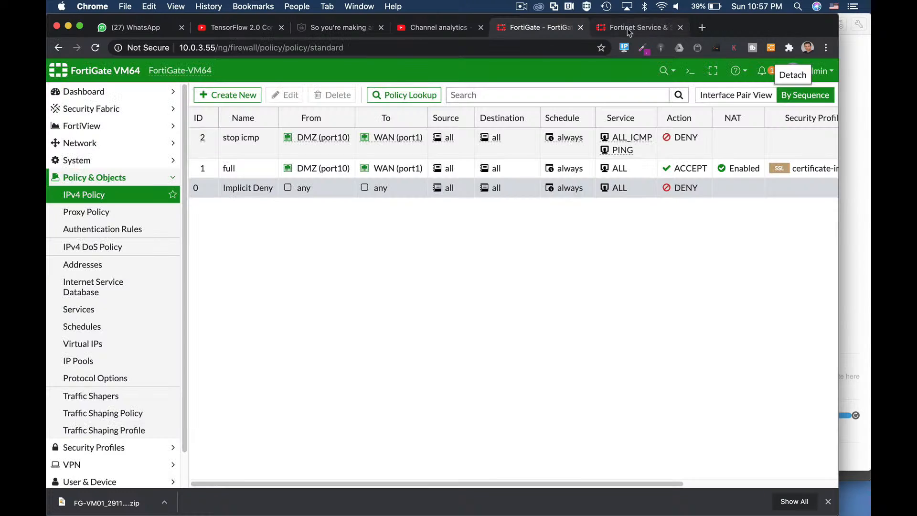
Step: Reopen the CLI Console on the policy page, clear its output and run diag debug enable
{"action": "left_click", "coordinate": [690, 71]}
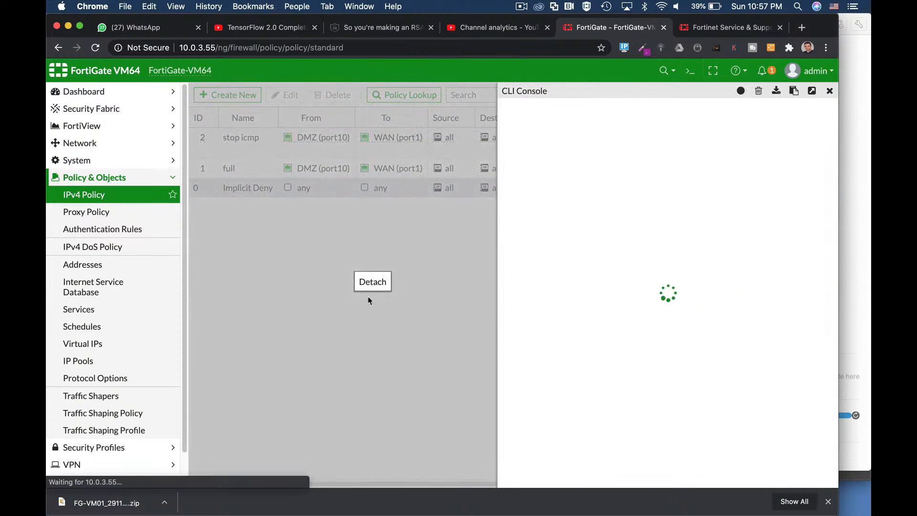
{"action": "left_click", "coordinate": [758, 91]}
{"action": "type", "text": "diag de"}
{"action": "type", "text": "b"}
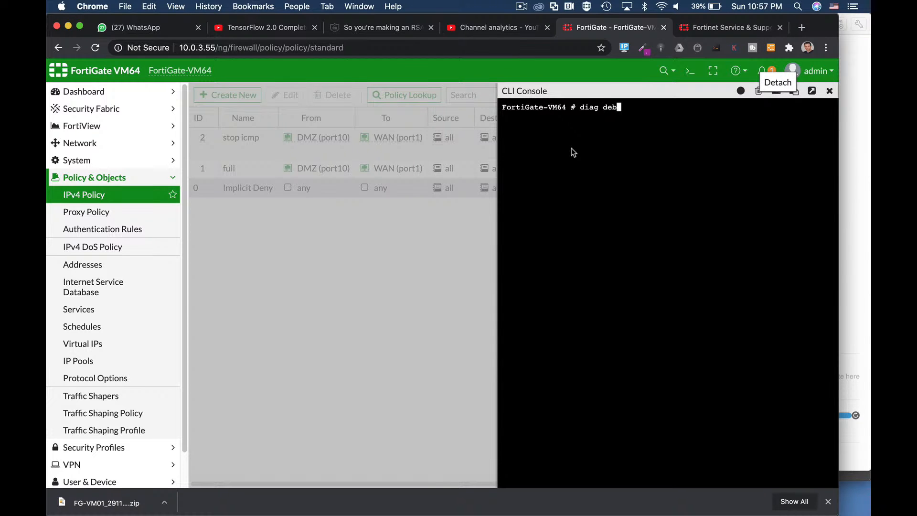
{"action": "type", "text": "ug enable"}
{"action": "key", "text": "Return"}
Step: Run diag debug flow filter saddr 10.0.4.9 to limit the flow debug to that source address
{"action": "type", "text": "diag debug "}
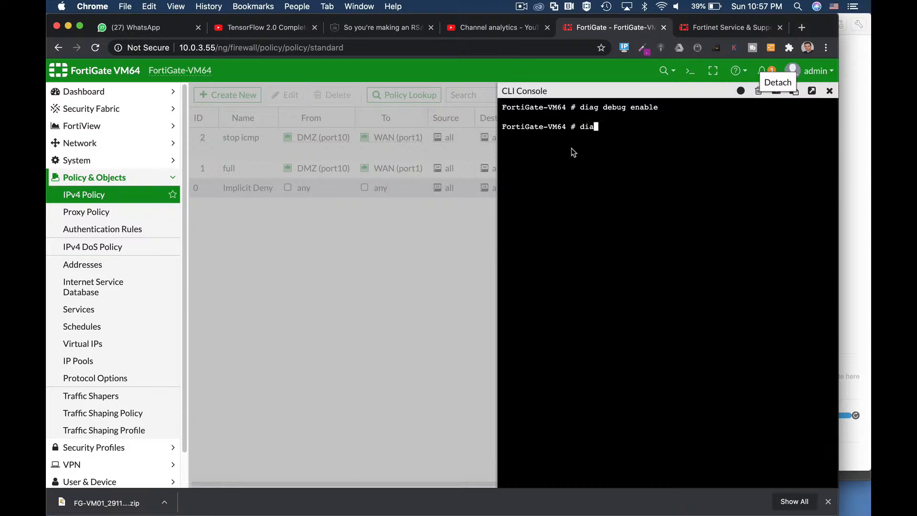
{"action": "type", "text": "filt"}
{"action": "key", "text": "BackSpace"}
{"action": "key", "text": "BackSpace"}
{"action": "key", "text": "BackSpace"}
{"action": "key", "text": "BackSpace"}
{"action": "type", "text": "flow filter saddr 10.0."}
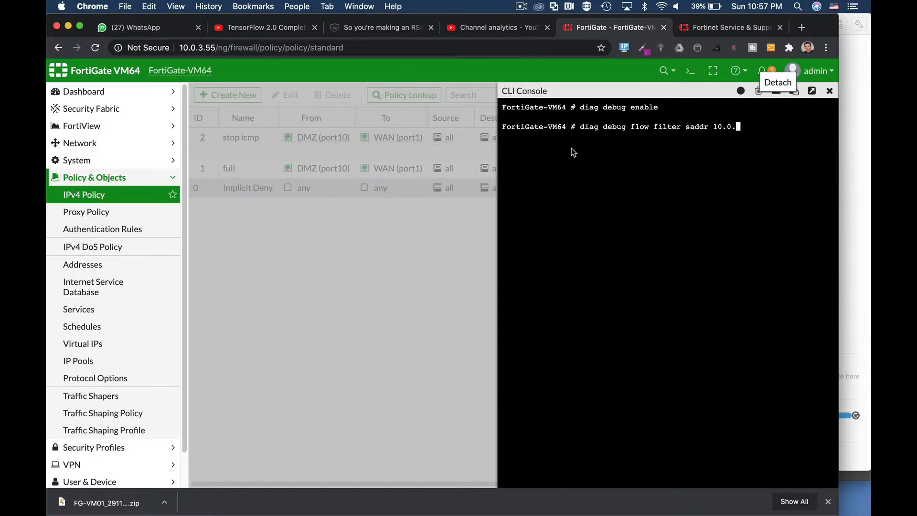
{"action": "type", "text": "4.9"}
{"action": "key", "text": "Return"}
Step: Start a flow trace of 10 packets with diag debug flow trace start 10
{"action": "type", "text": "duag deb"}
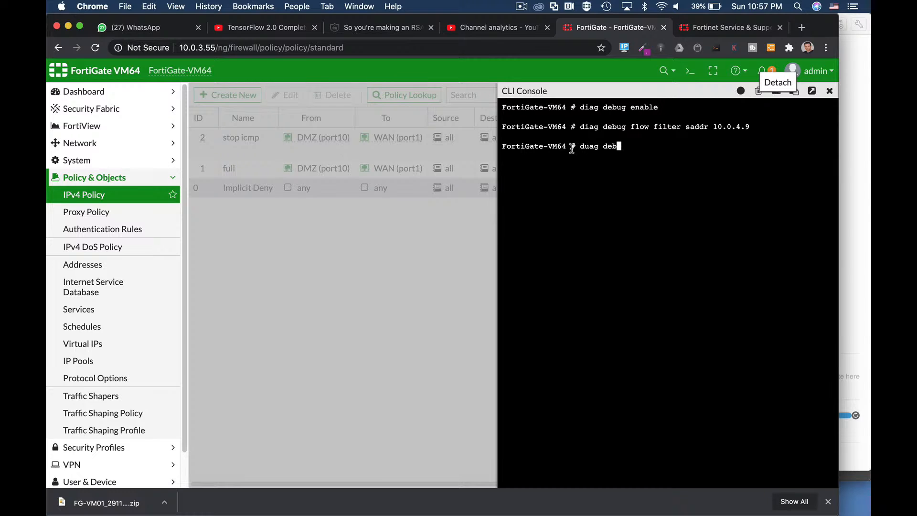
{"action": "key", "text": "Return"}
{"action": "key", "text": "BackSpace"}
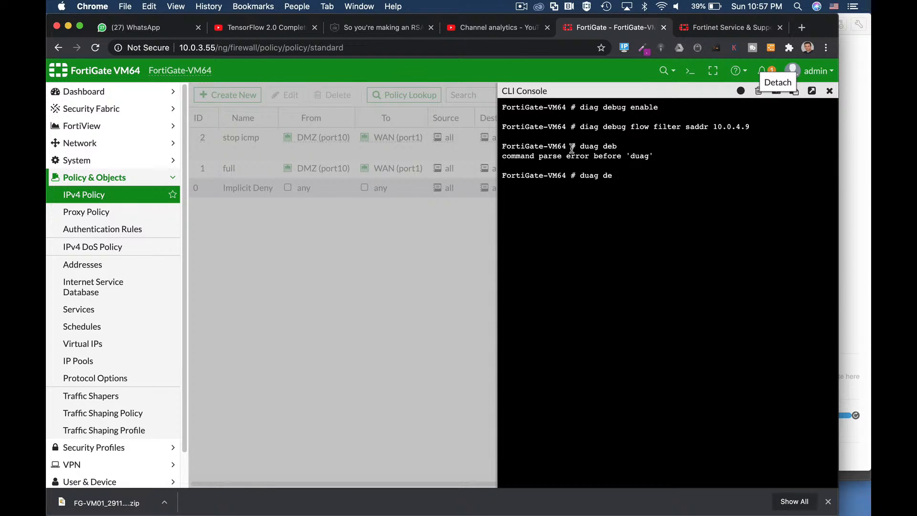
{"action": "key", "text": "BackSpace"}
{"action": "key", "text": "BackSpace"}
{"action": "key", "text": "BackSpace"}
{"action": "key", "text": "BackSpace"}
{"action": "key", "text": "BackSpace"}
{"action": "key", "text": "BackSpace"}
{"action": "type", "text": "iag debug flow trace s"}
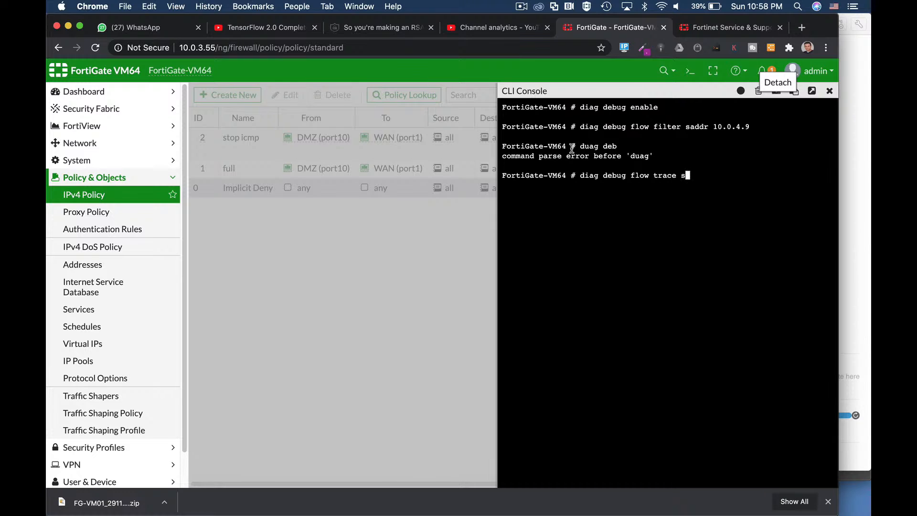
{"action": "type", "text": "tart 10"}
{"action": "left_click_drag", "start_coordinate": [720, 176], "coordinate": [709, 176]}
{"action": "left_click", "coordinate": [729, 180]}
{"action": "key", "text": "Return"}
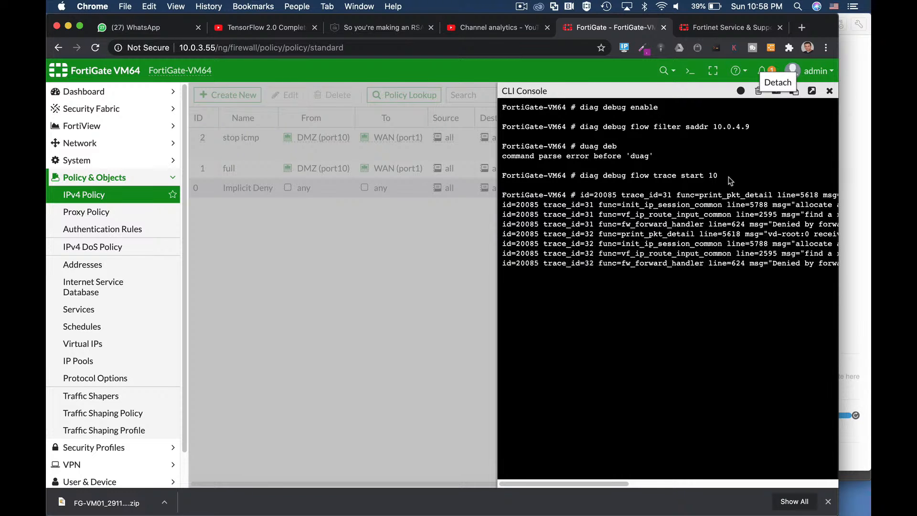
Step: Detach the CLI Console, examine which policy the trace names for the 10.0.4.9 packets, highlight that policy reference, and close the detached console
{"action": "left_click", "coordinate": [811, 91]}
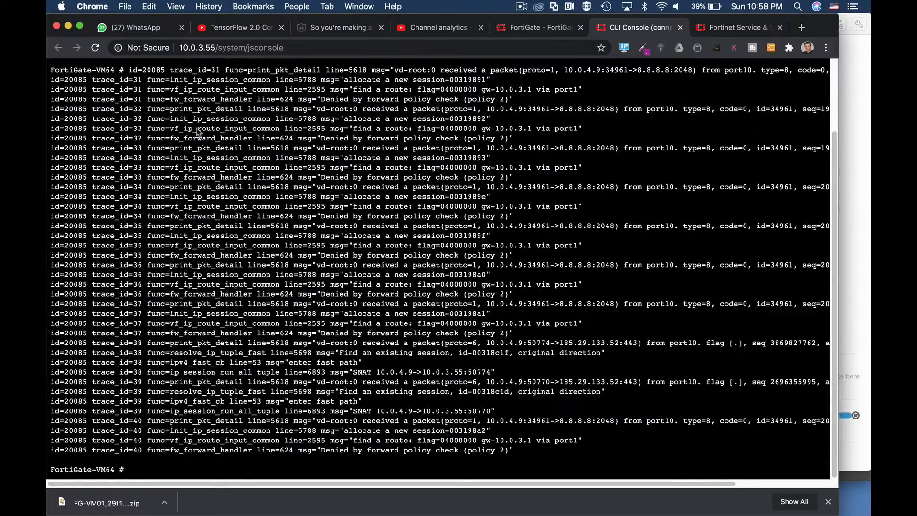
{"action": "scroll", "coordinate": [222, 151], "scroll_direction": "up", "scroll_amount": 3}
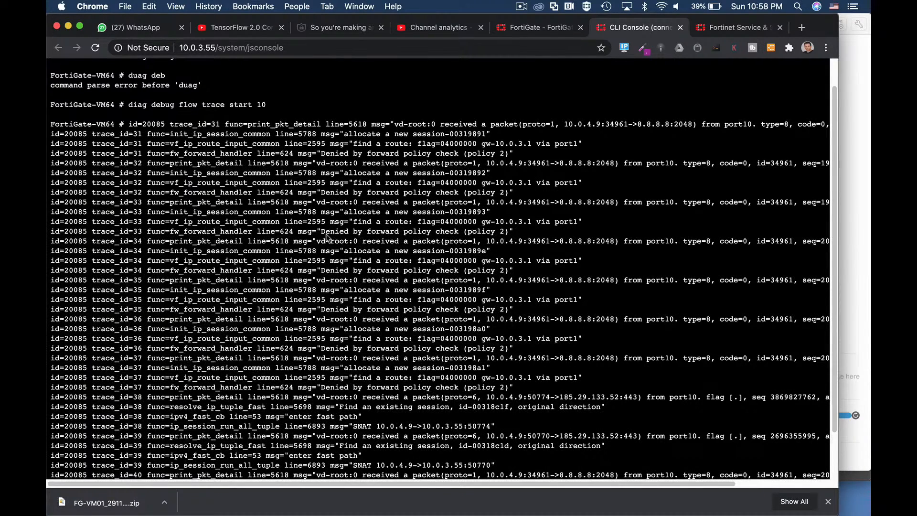
{"action": "left_click_drag", "start_coordinate": [320, 231], "coordinate": [524, 231]}
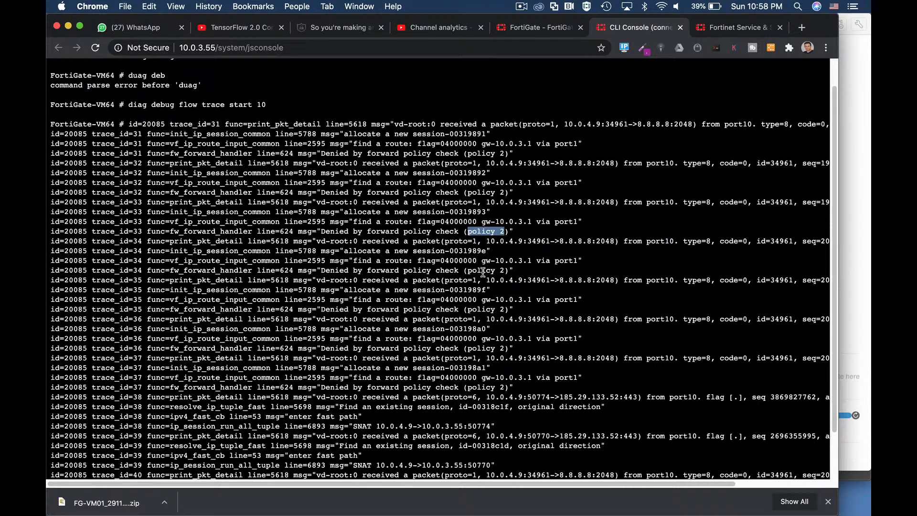
{"action": "left_click", "coordinate": [680, 27]}
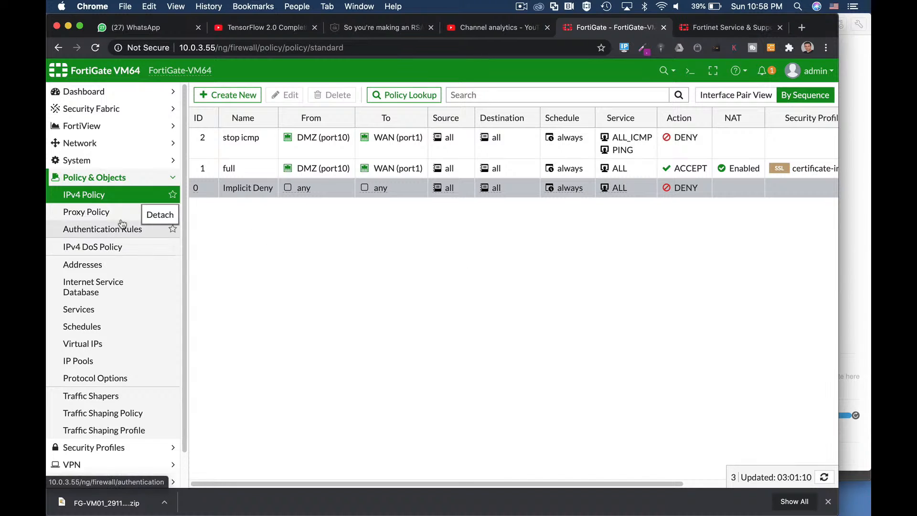
Step: Open the stop icmp policy from the IPv4 policy list and review its incoming and outgoing interfaces
{"action": "left_click", "coordinate": [108, 193]}
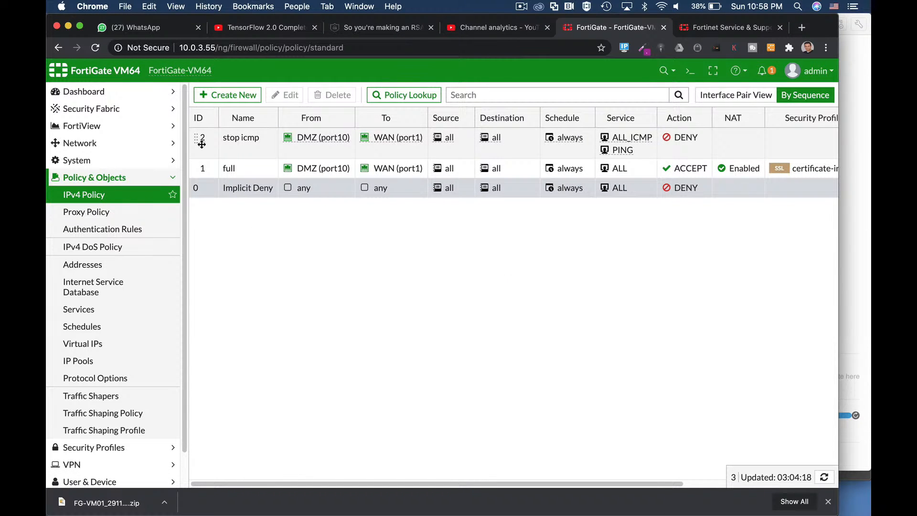
{"action": "left_click", "coordinate": [229, 145]}
{"action": "left_click", "coordinate": [289, 97]}
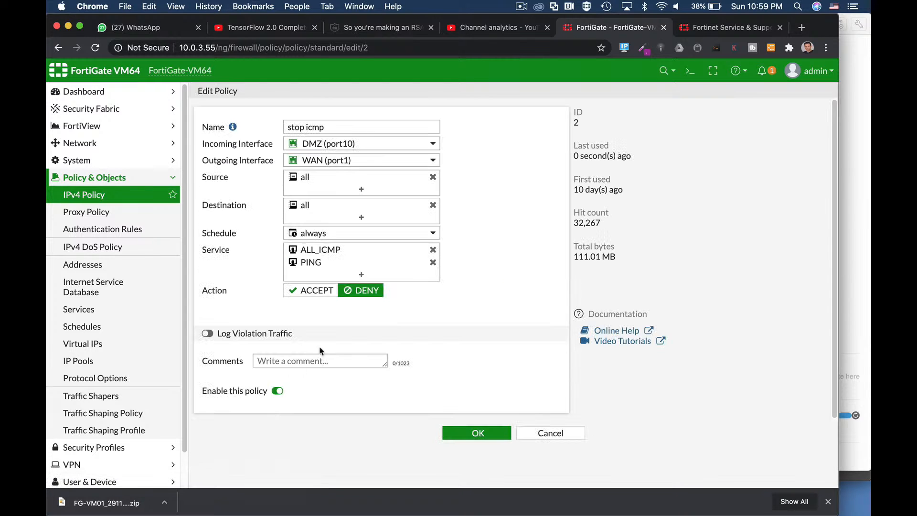
{"action": "mouse_move", "coordinate": [333, 148]}
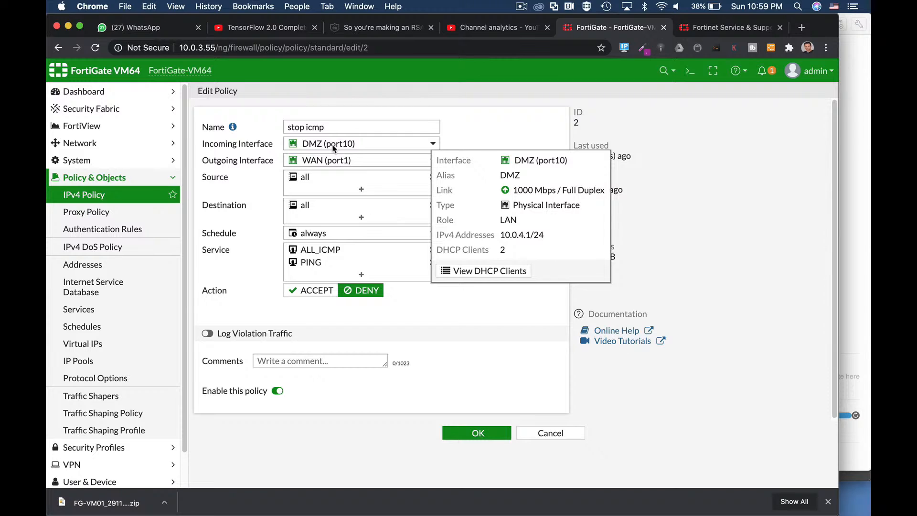
{"action": "mouse_move", "coordinate": [324, 164]}
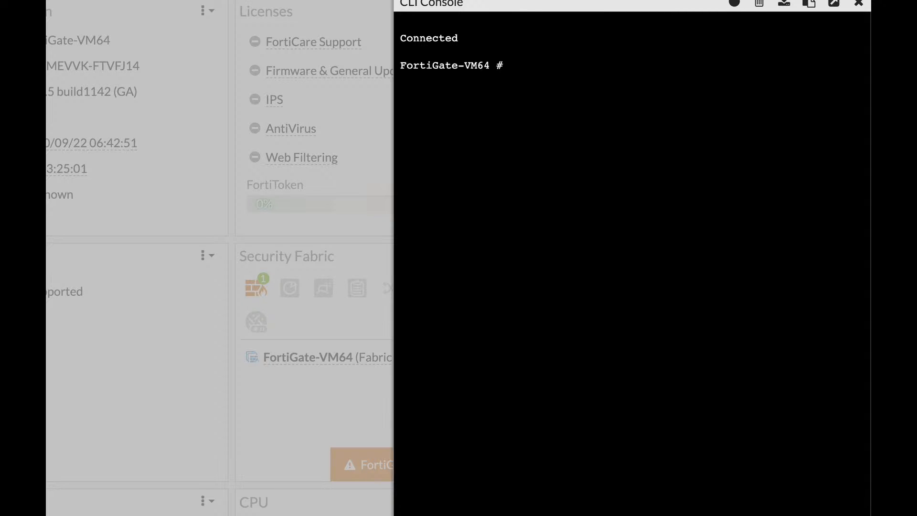
Step: Run diag sniffer packet any " host 10.0.3.1" 4 10 a in the CLI Console
{"action": "type", "text": "diag sniffer"}
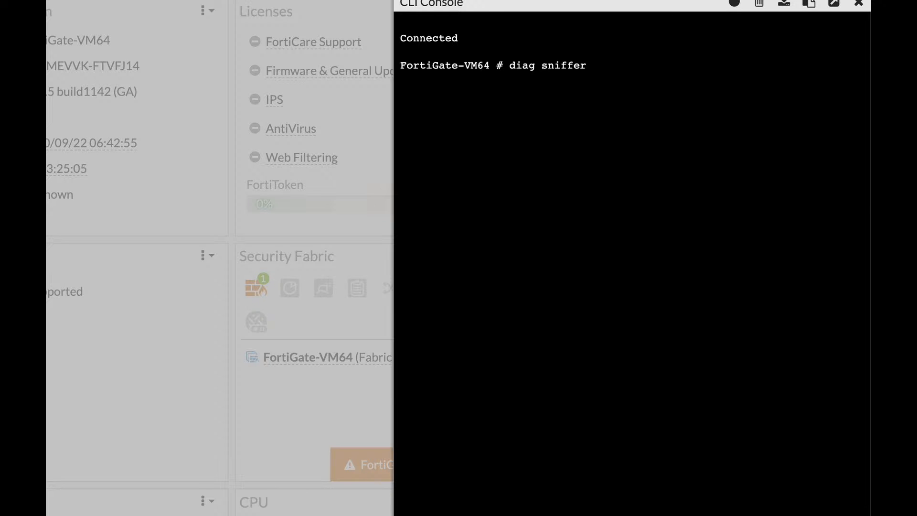
{"action": "type", "text": " packet "}
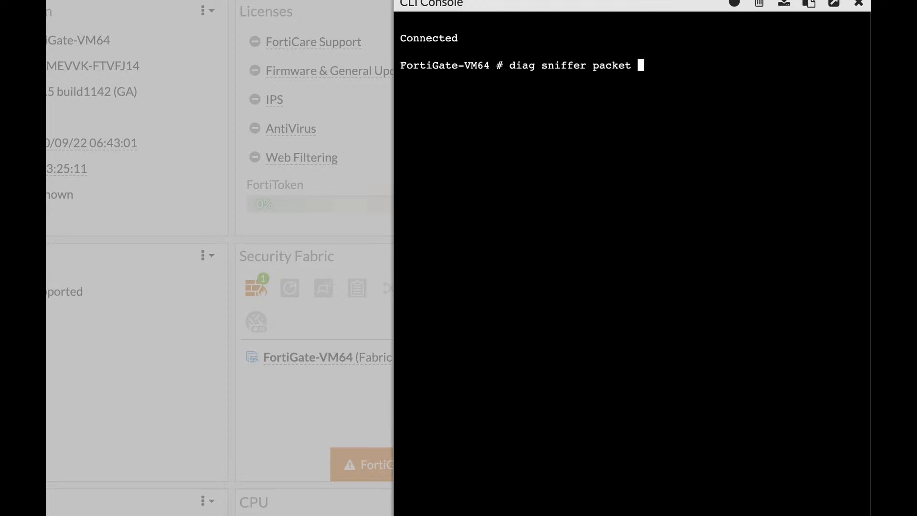
{"action": "type", "text": "any"}
{"action": "type", "text": "\" host 10.0.3.1\""}
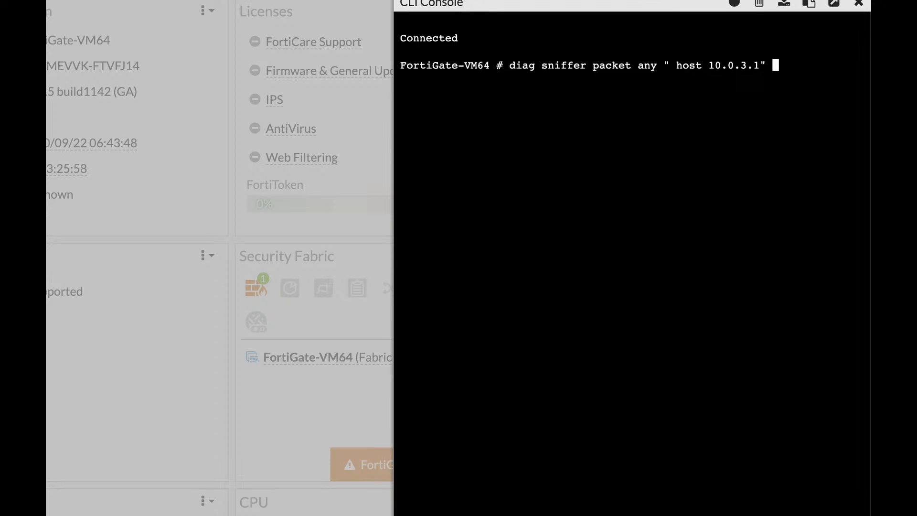
{"action": "type", "text": "4"}
{"action": "type", "text": "10"}
{"action": "type", "text": "a"}
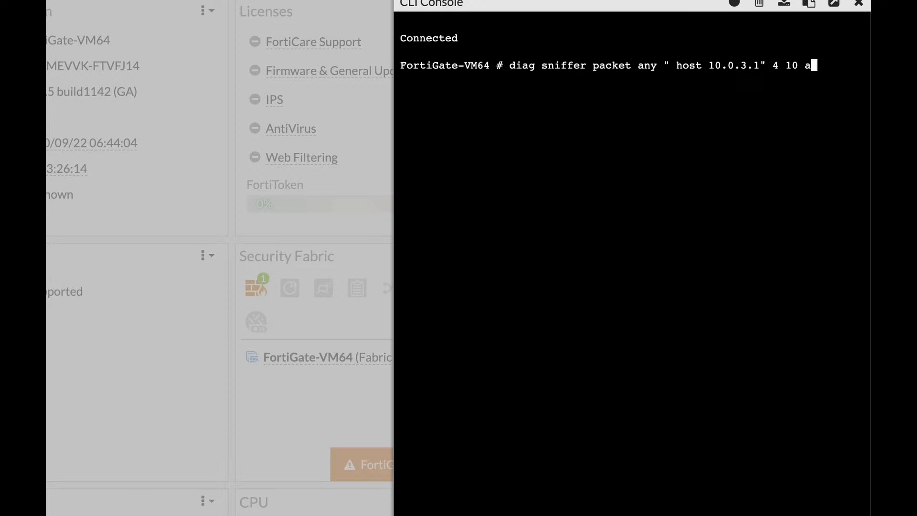
{"action": "key", "text": "Return"}
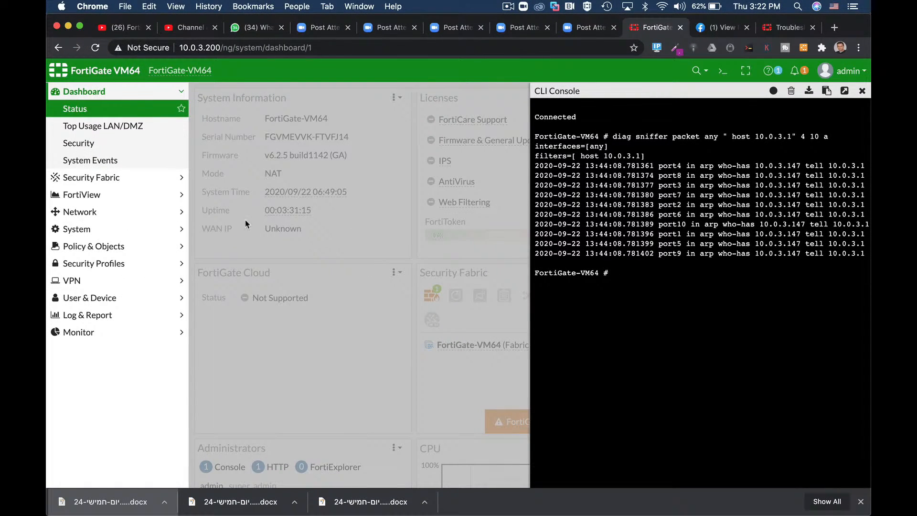
Step: Start a new packet capture filter under the Network packet capture settings and enable its Filters option
{"action": "left_click", "coordinate": [92, 210]}
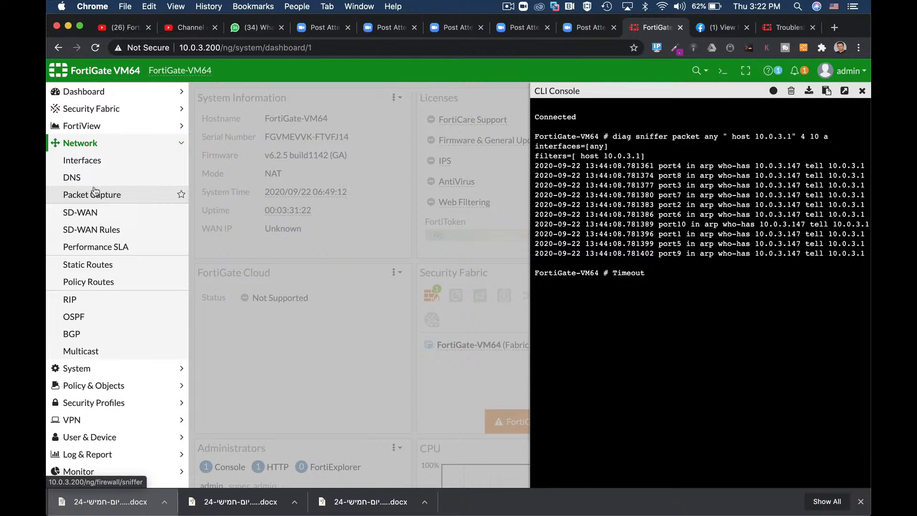
{"action": "left_click", "coordinate": [119, 193]}
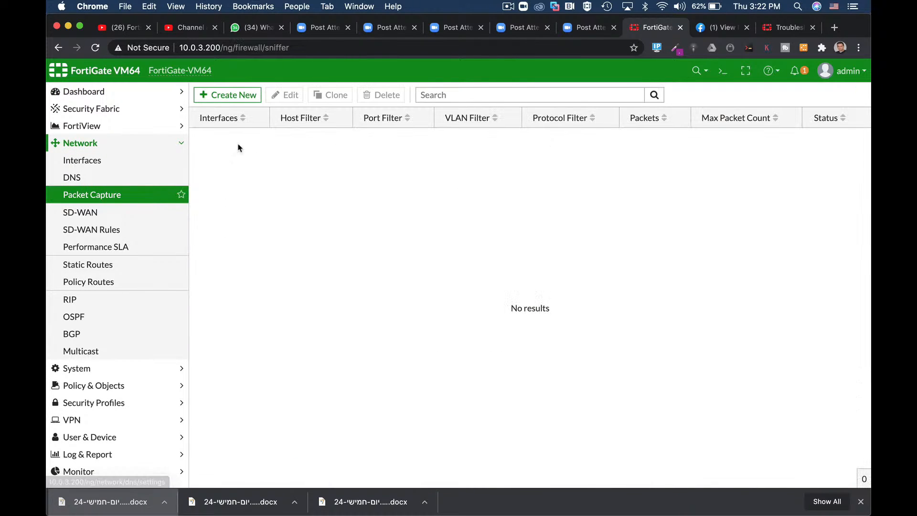
{"action": "left_click", "coordinate": [216, 94]}
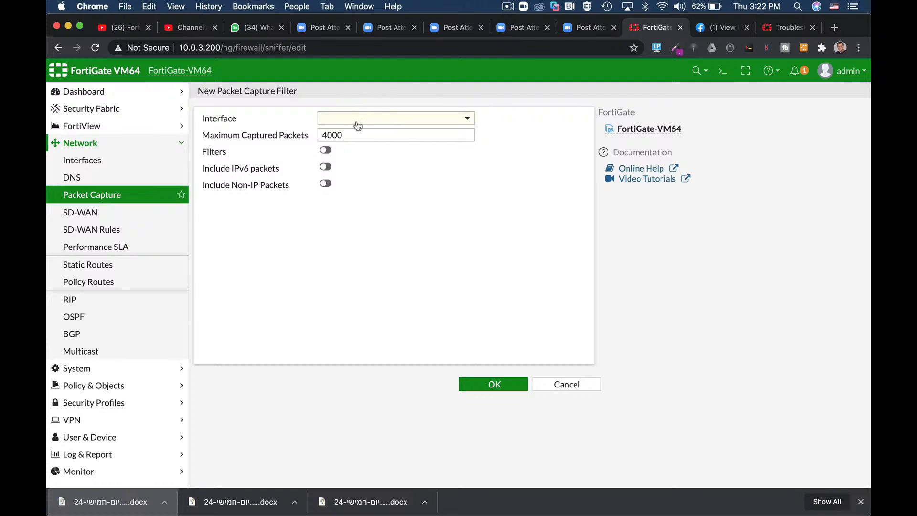
{"action": "left_click", "coordinate": [325, 152]}
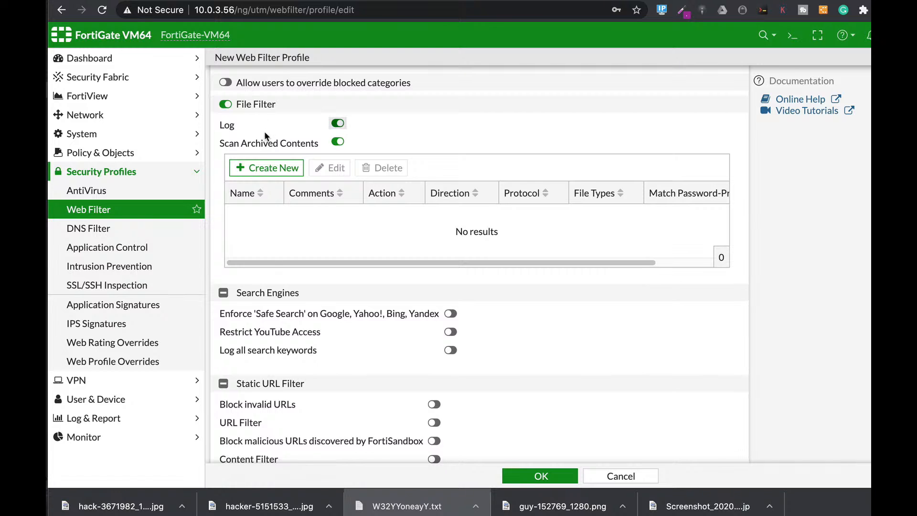
Step: Start a new file filter rule in the web filter profile and open its file type selection
{"action": "left_click", "coordinate": [262, 168]}
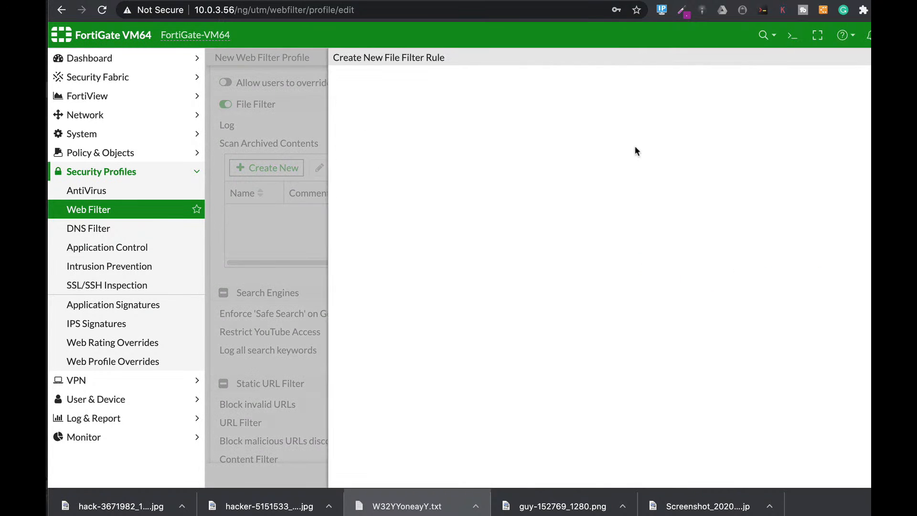
{"action": "left_click", "coordinate": [553, 144]}
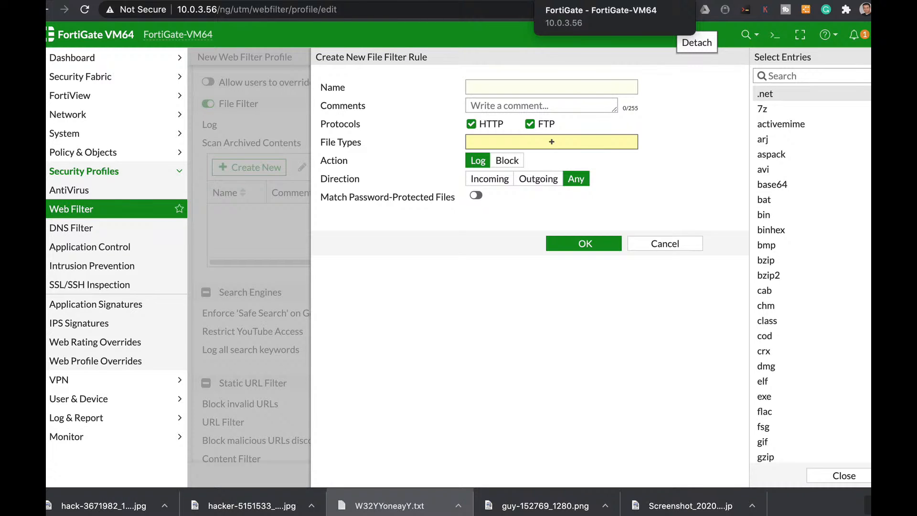
Step: Open the CLI Console and enter the DLP sensor configuration with config dlp sensor
{"action": "left_click", "coordinate": [775, 35]}
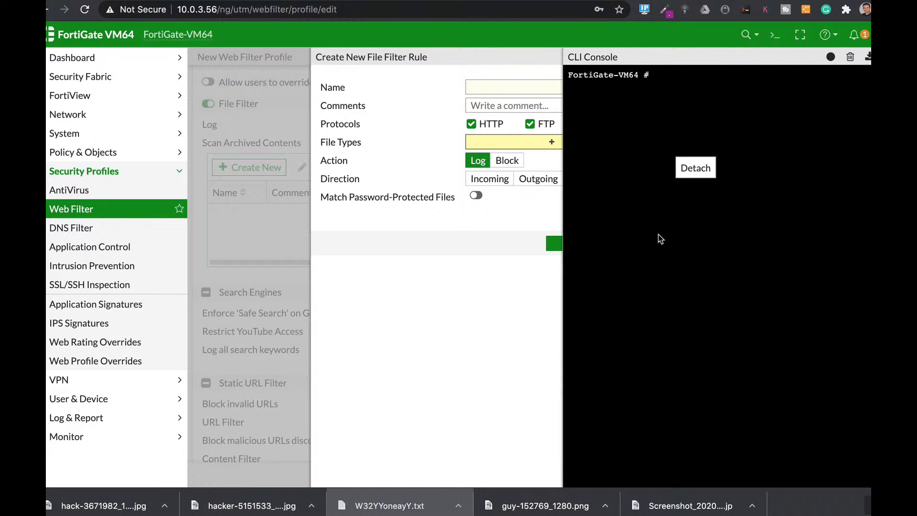
{"action": "type", "text": "config dlp "}
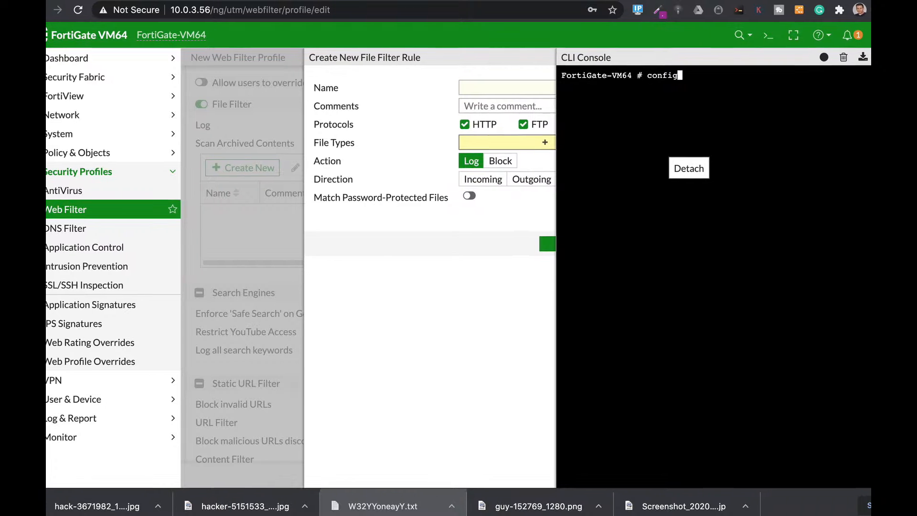
{"action": "type", "text": "se"}
{"action": "key", "text": "Tab"}
{"action": "key", "text": "Tab"}
{"action": "key", "text": "Return"}
Step: Create a DLP sensor entry named credit with the edit command
{"action": "type", "text": "edit credir"}
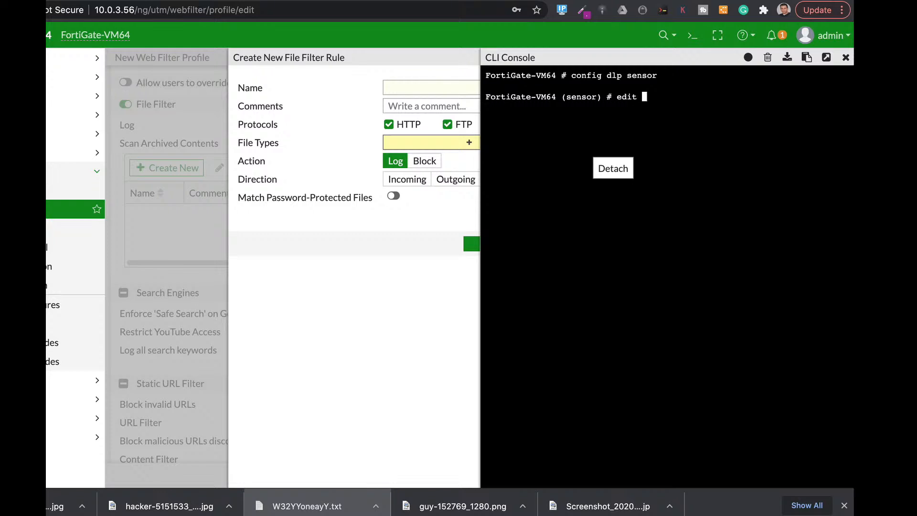
{"action": "key", "text": "BackSpace"}
{"action": "type", "text": "t"}
{"action": "key", "text": "Return"}
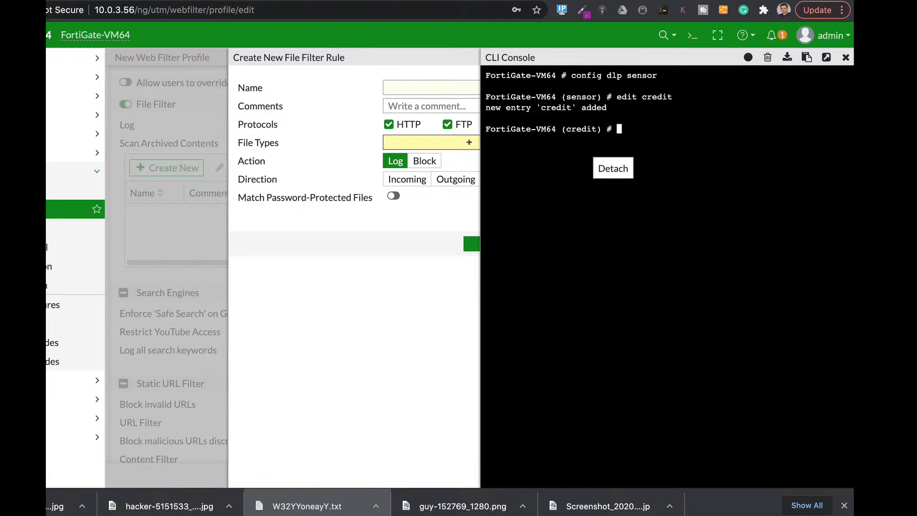
Step: Enter the credit sensor's filter configuration and create filter entry 1
{"action": "type", "text": "config filter"}
{"action": "key", "text": "Return"}
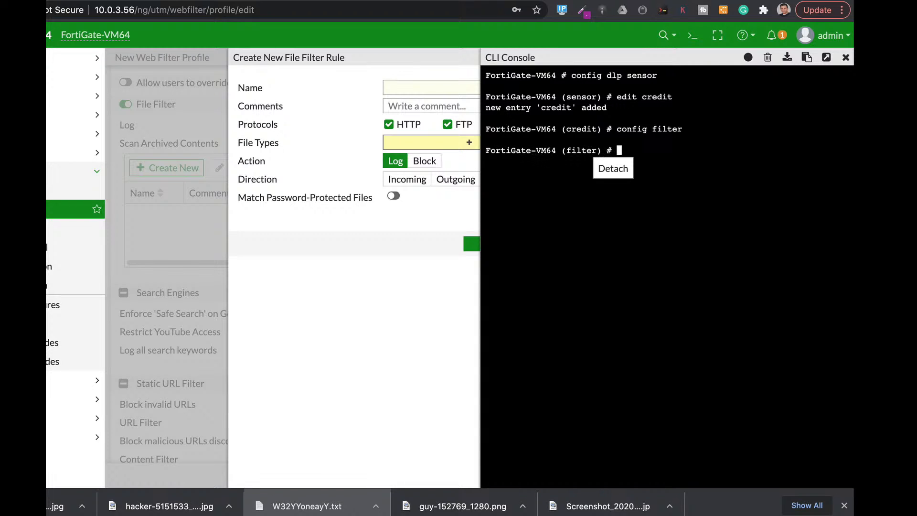
{"action": "type", "text": "edit 1"}
{"action": "key", "text": "Return"}
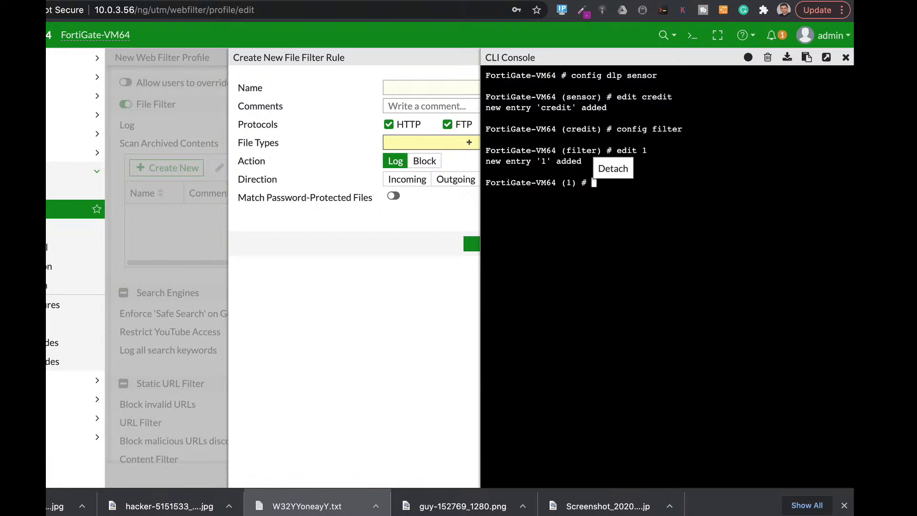
Step: Set filter 1's type to message and its protocols to smtp, pop3 and imap
{"action": "type", "text": "set type message"}
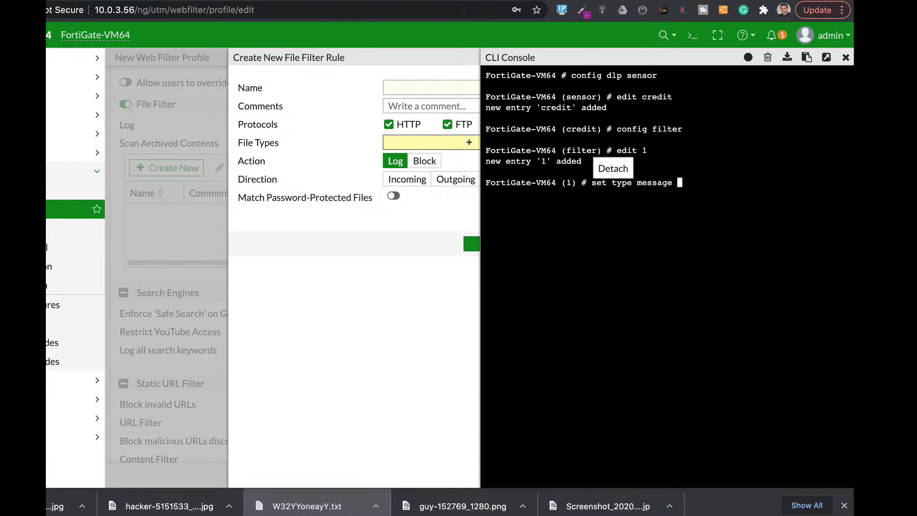
{"action": "key", "text": "Return"}
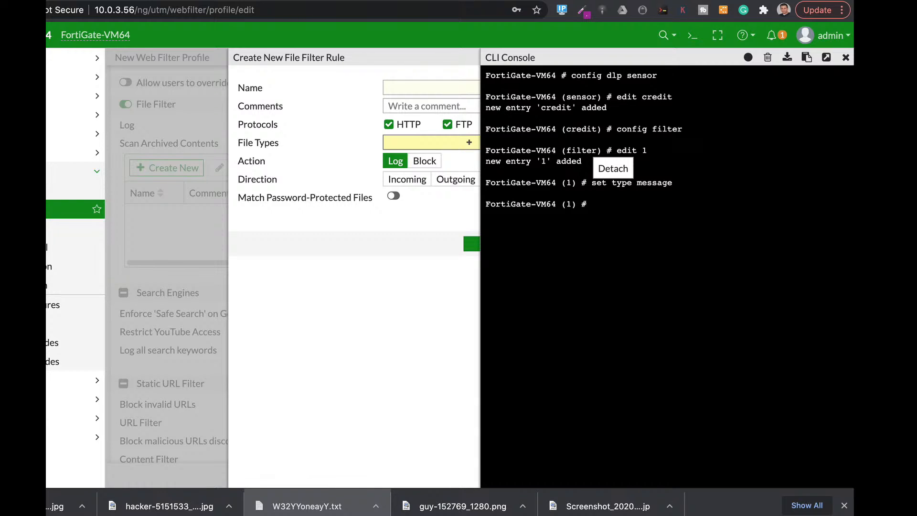
{"action": "type", "text": "set proto smtp pop3 imap"}
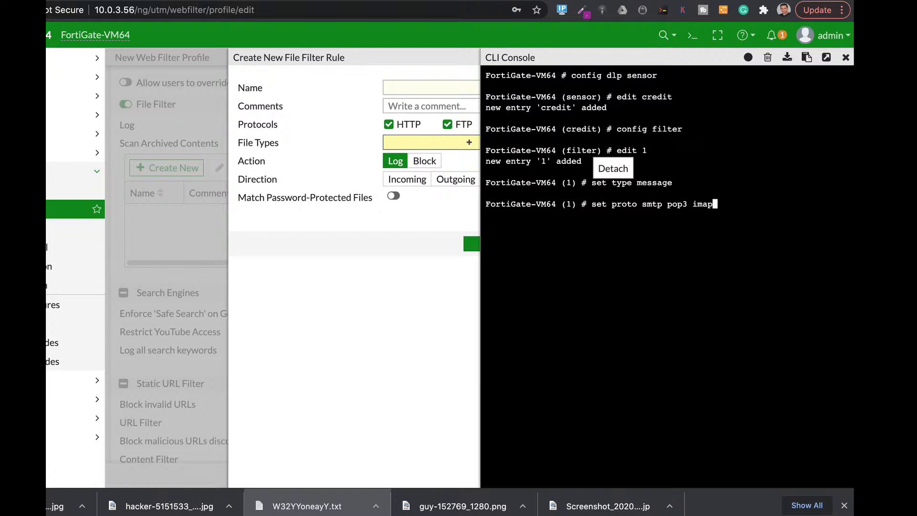
{"action": "key", "text": "Return"}
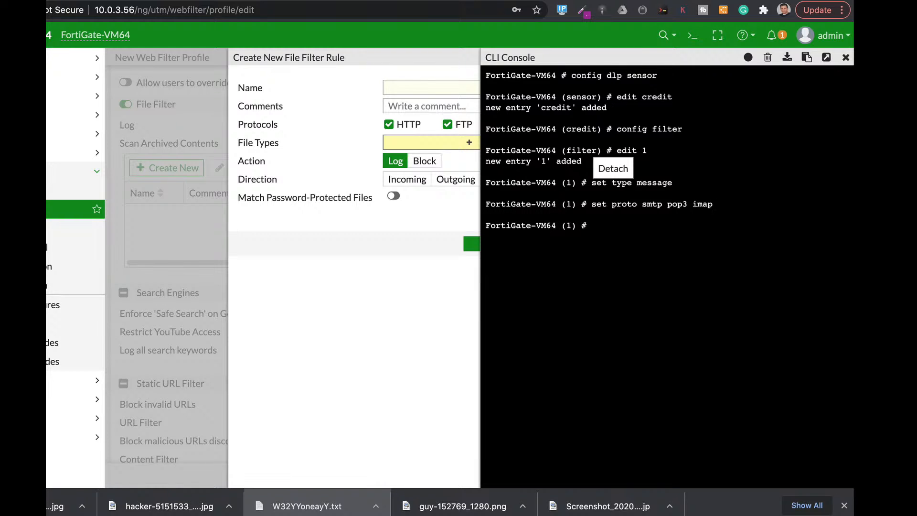
Step: Set filter 1's filter-by option to credit-card in the credit sensor
{"action": "type", "text": "set filter-by"}
{"action": "key", "text": "Tab"}
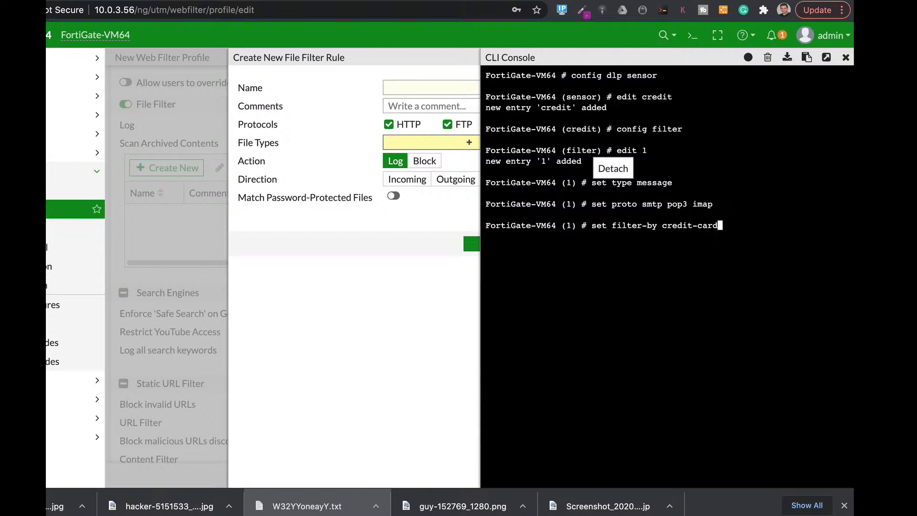
{"action": "key", "text": "Tab"}
{"action": "key", "text": "Tab"}
{"action": "key", "text": "BackSpace"}
{"action": "key", "text": "BackSpace"}
{"action": "key", "text": "BackSpace"}
{"action": "key", "text": "BackSpace"}
{"action": "key", "text": "BackSpace"}
{"action": "key", "text": "BackSpace"}
{"action": "type", "text": "credit-card"}
{"action": "type", "text": " next"}
{"action": "key", "text": "BackSpace"}
{"action": "key", "text": "BackSpace"}
{"action": "key", "text": "BackSpace"}
{"action": "key", "text": "BackSpace"}
{"action": "key", "text": "Return"}
Step: Finish filter 1 with next and return to the credit sensor's configuration with end
{"action": "type", "text": "next"}
{"action": "key", "text": "Return"}
{"action": "type", "text": "end"}
{"action": "key", "text": "Return"}
Step: Enable dlp-log on the credit sensor and save the DLP sensor configuration with end
{"action": "type", "text": "set dlp-log "}
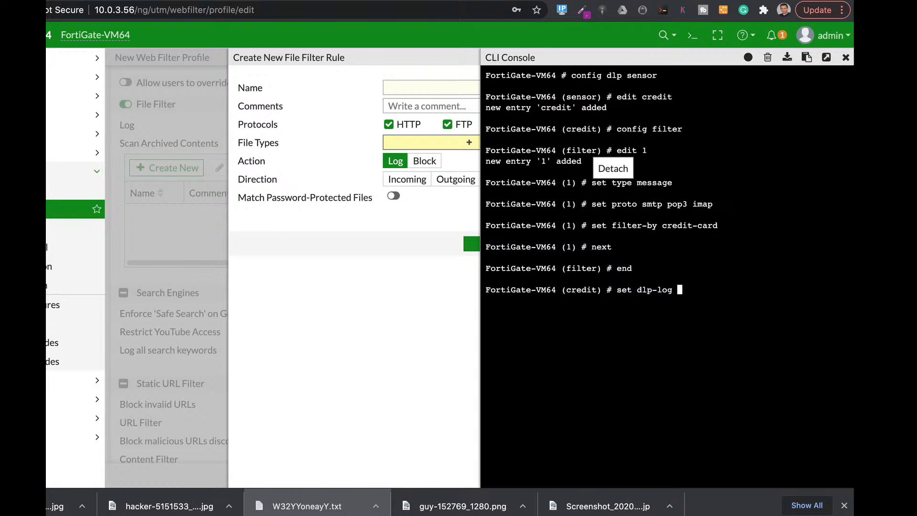
{"action": "type", "text": "enable"}
{"action": "key", "text": "Return"}
{"action": "type", "text": "end"}
{"action": "key", "text": "Return"}
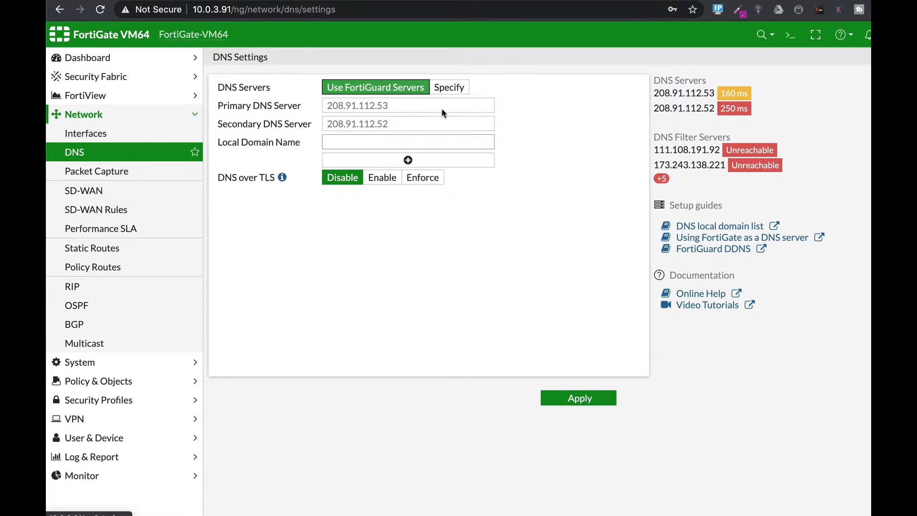
Step: Switch the DNS servers option to Specify and enter config system dns in the CLI Console
{"action": "left_click", "coordinate": [455, 88]}
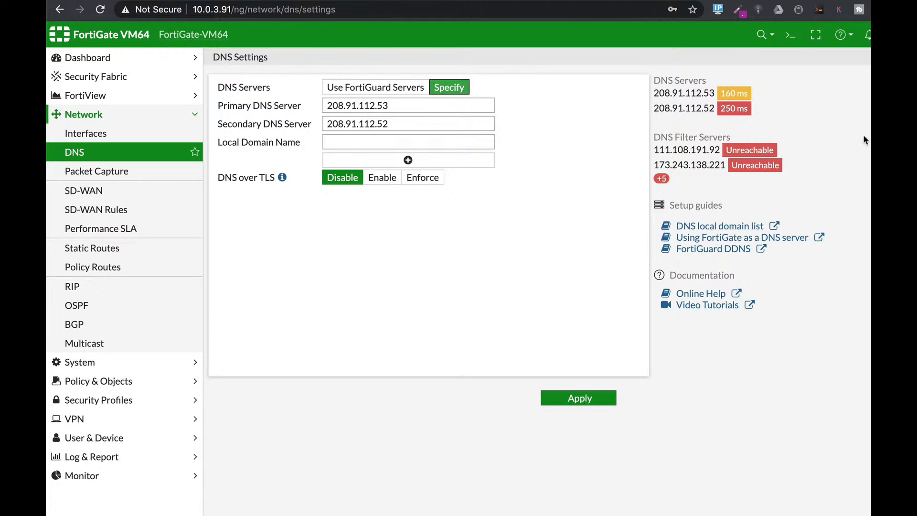
{"action": "left_click", "coordinate": [790, 35]}
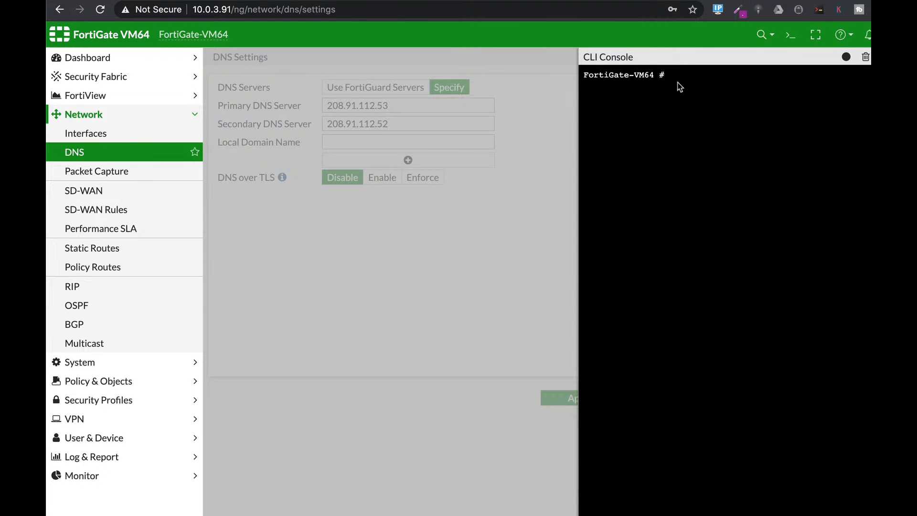
{"action": "type", "text": "config sy"}
{"action": "key", "text": "Tab"}
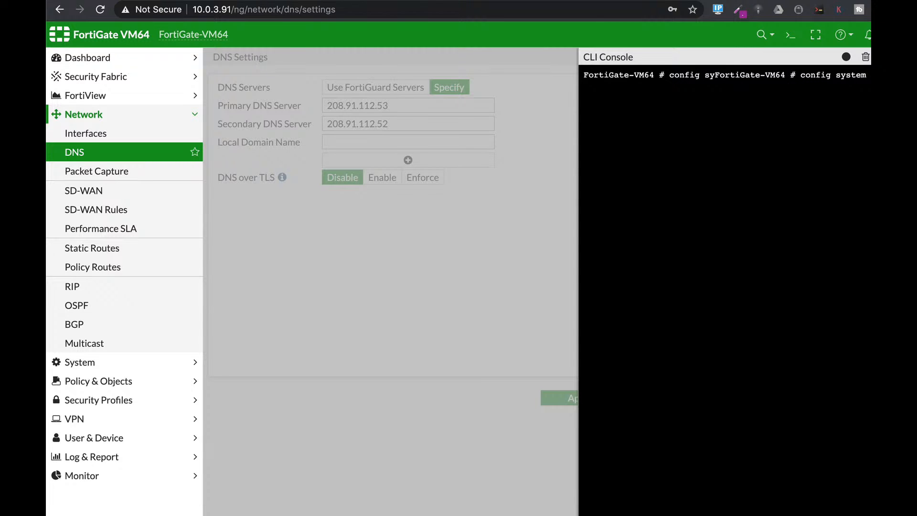
{"action": "key", "text": "Return"}
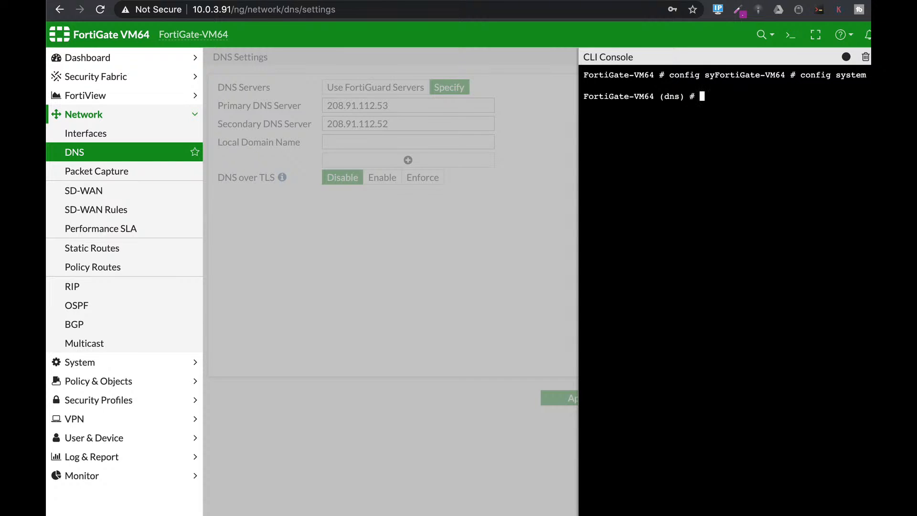
Step: Set the primary DNS server to 8.8.8.8 in the CLI
{"action": "type", "text": "set primary 8.8.8.8"}
{"action": "key", "text": "Return"}
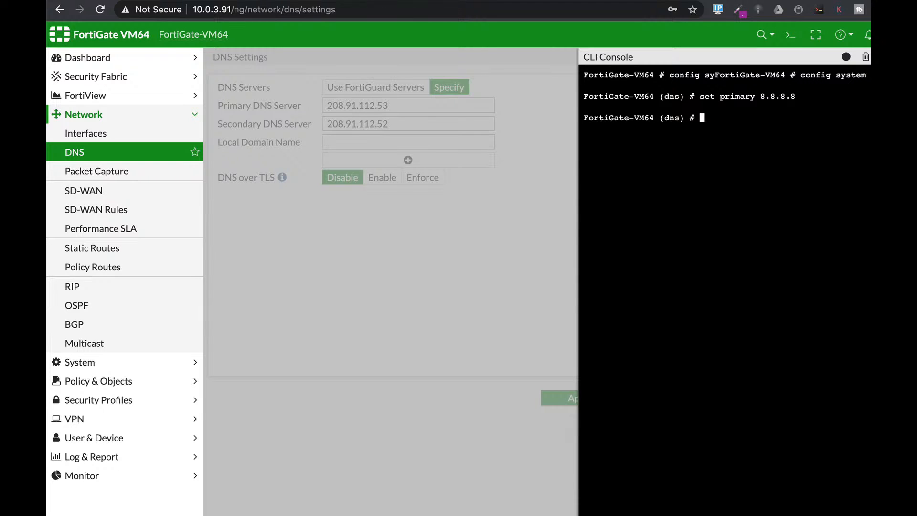
Step: Set dns-cache-ttl to 3600 in the system DNS configuration
{"action": "type", "text": "set dns-over-tls"}
{"action": "key", "text": "Tab"}
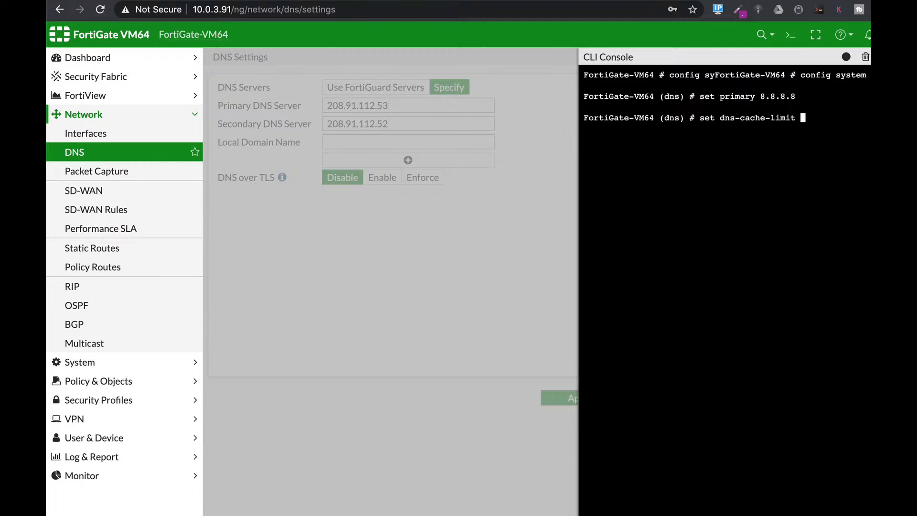
{"action": "key", "text": "BackSpace"}
{"action": "key", "text": "BackSpace"}
{"action": "key", "text": "BackSpace"}
{"action": "key", "text": "BackSpace"}
{"action": "key", "text": "BackSpace"}
{"action": "key", "text": "BackSpace"}
{"action": "key", "text": "BackSpace"}
{"action": "key", "text": "BackSpace"}
{"action": "key", "text": "BackSpace"}
{"action": "key", "text": "BackSpace"}
{"action": "key", "text": "BackSpace"}
{"action": "key", "text": "BackSpace"}
{"action": "key", "text": "BackSpace"}
{"action": "key", "text": "Tab"}
{"action": "key", "text": "Tab"}
{"action": "key", "text": "Tab"}
{"action": "type", "text": "3600"}
{"action": "key", "text": "Return"}
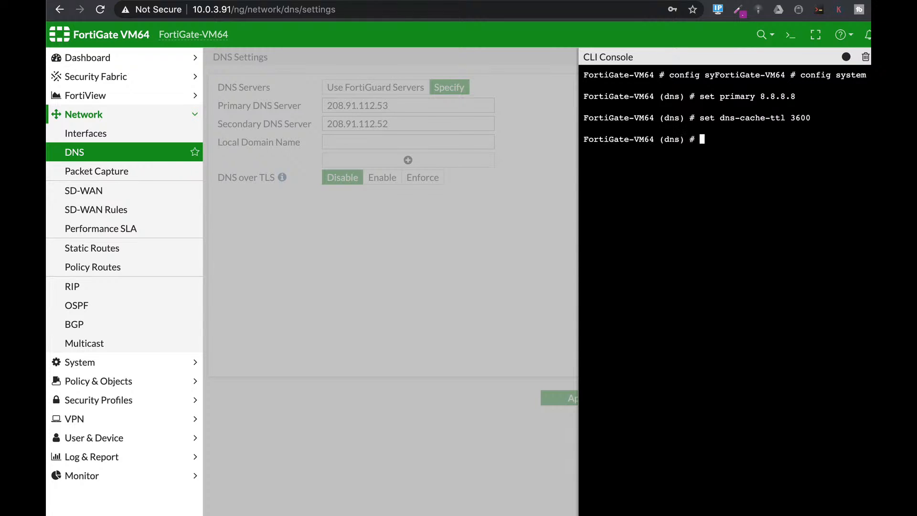
Step: Save the DNS configuration with end, close the CLI Console and reload the DNS Settings page
{"action": "type", "text": "end"}
{"action": "key", "text": "Return"}
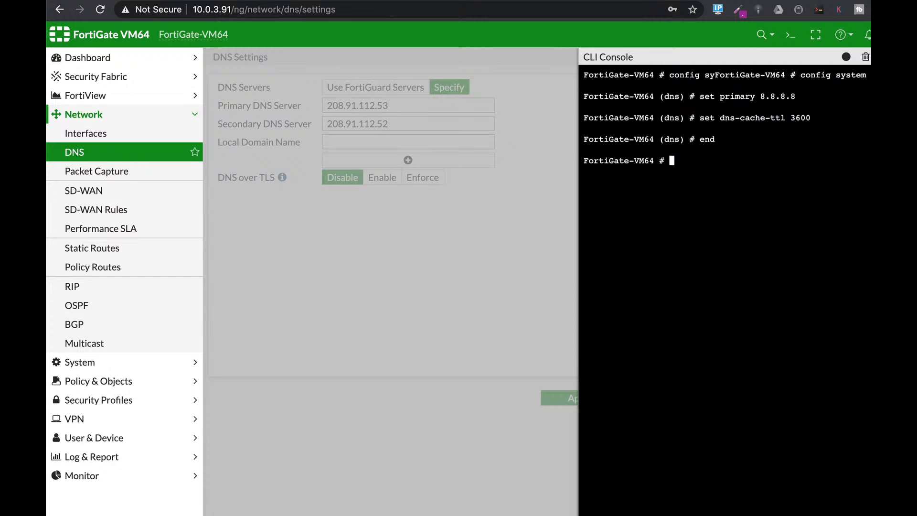
{"action": "left_click", "coordinate": [912, 57]}
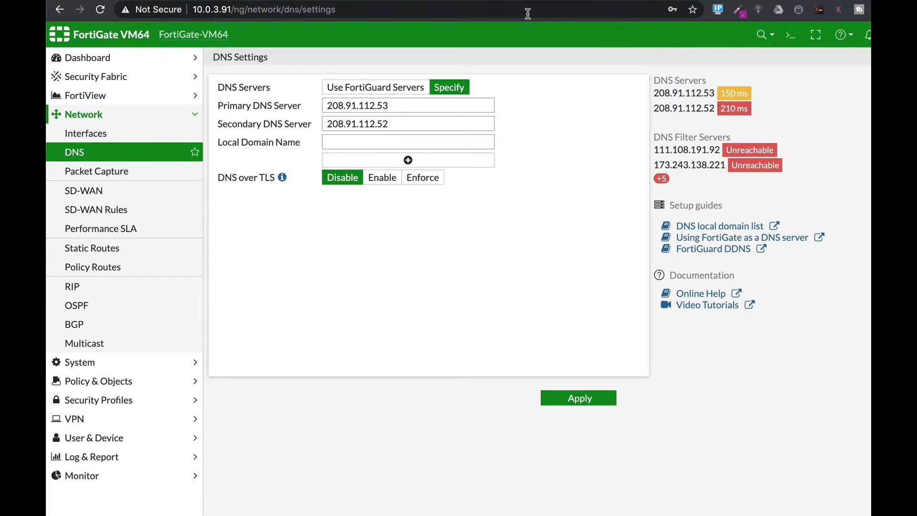
{"action": "left_click", "coordinate": [528, 9]}
{"action": "key", "text": "Return"}
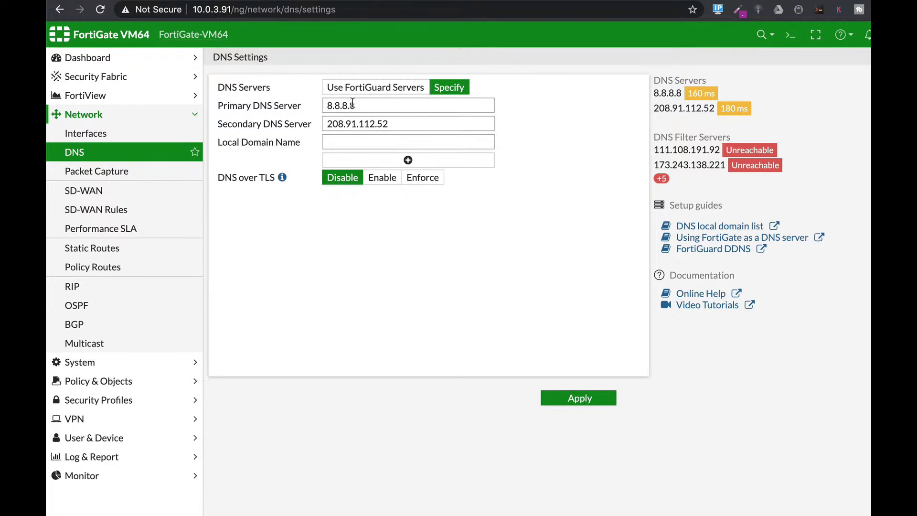
Step: Check the primary and secondary DNS server addresses on the DNS Settings page
{"action": "left_click", "coordinate": [368, 105]}
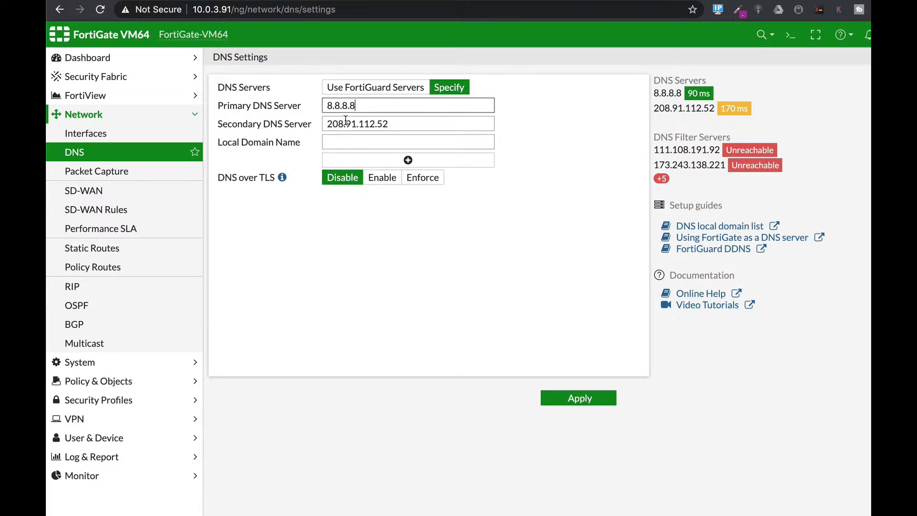
{"action": "left_click_drag", "start_coordinate": [390, 119], "coordinate": [328, 120]}
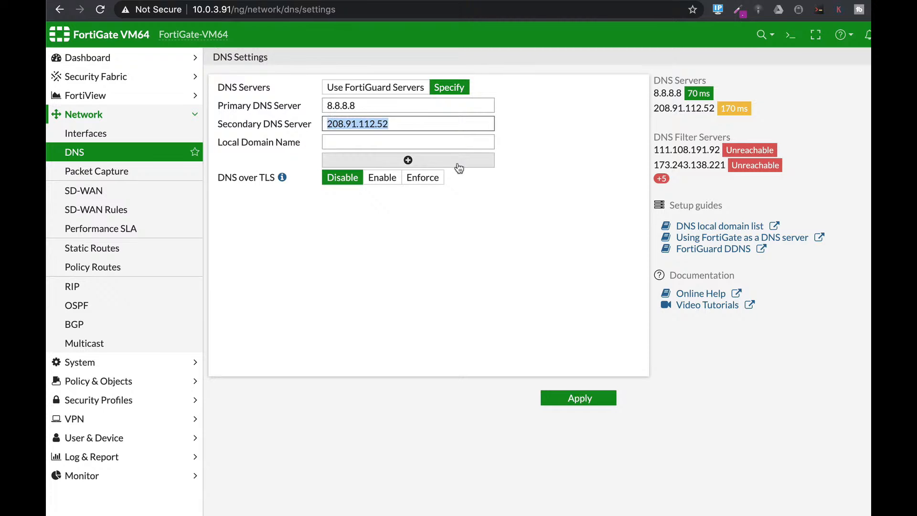
{"action": "left_click", "coordinate": [470, 191]}
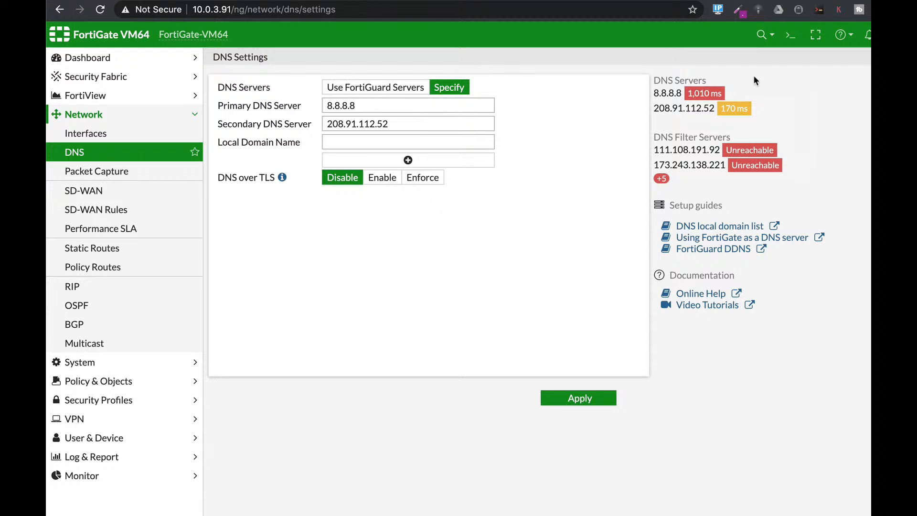
Step: Reopen the CLI Console and list the DNS proxy test options with diag test application dnsproxy
{"action": "left_click", "coordinate": [790, 35]}
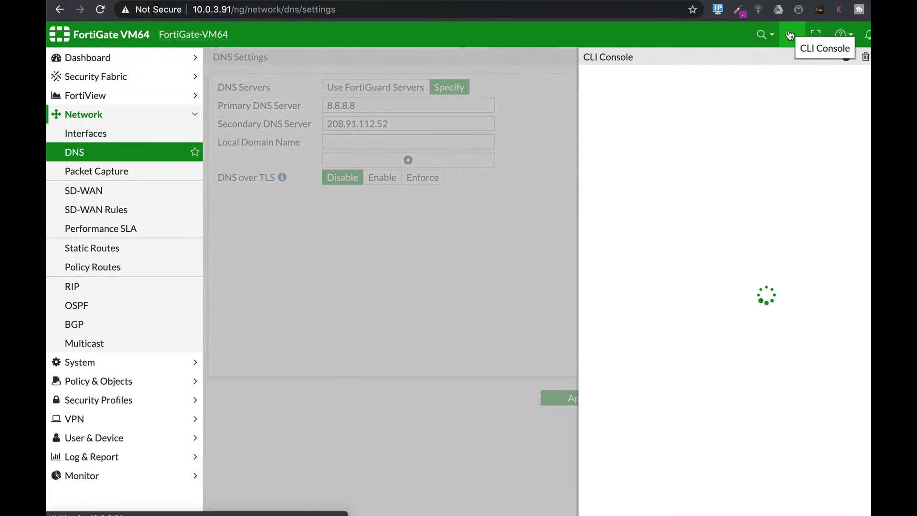
{"action": "type", "text": "diag test "}
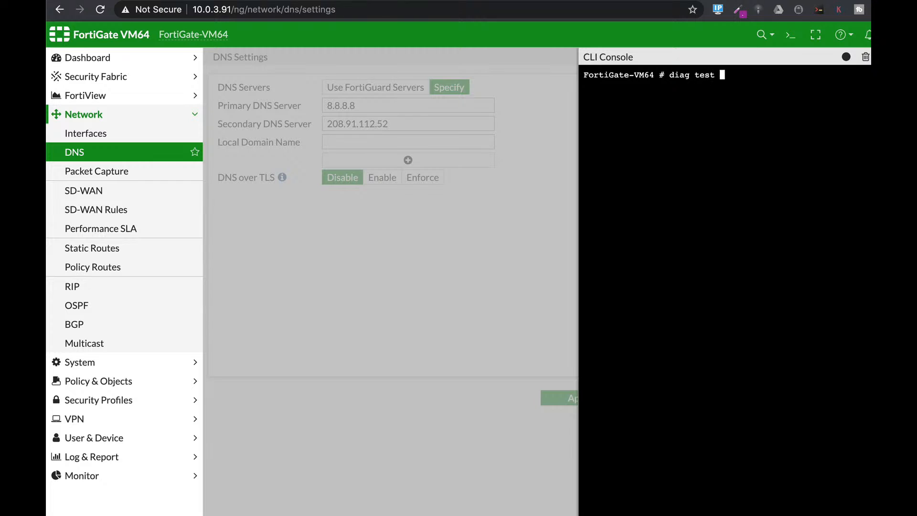
{"action": "type", "text": "application dnsproxy"}
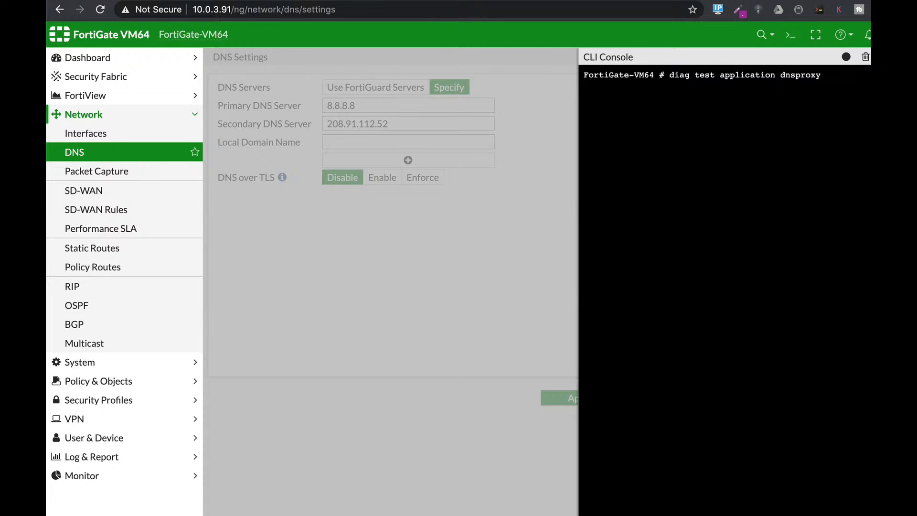
{"action": "key", "text": "Return"}
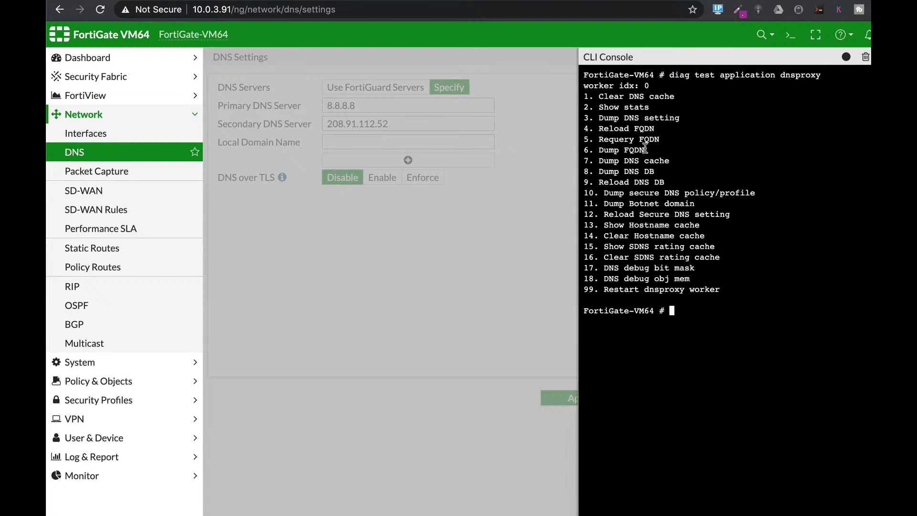
{"action": "key", "text": "Up"}
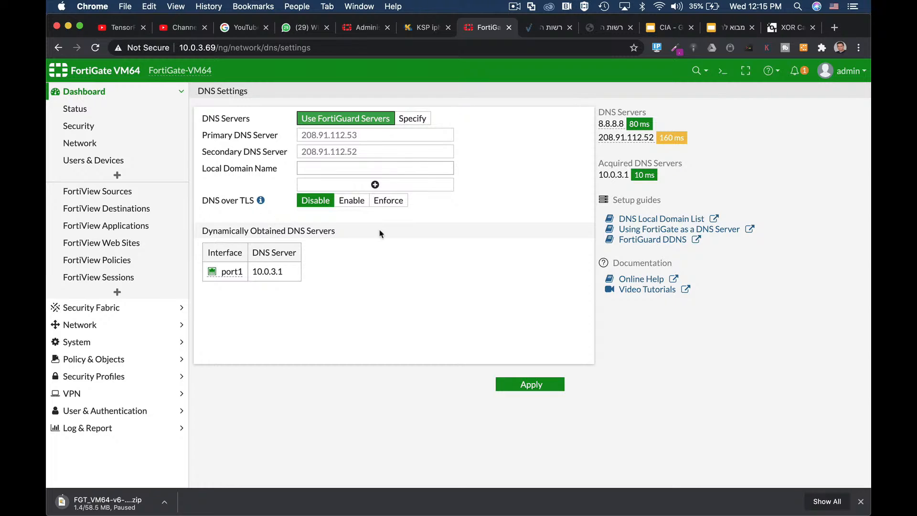
Step: Switch to Wireshark and start a new Wi-Fi capture without saving the previous packets
{"action": "key", "text": "super+Tab"}
{"action": "key", "text": "super+Tab"}
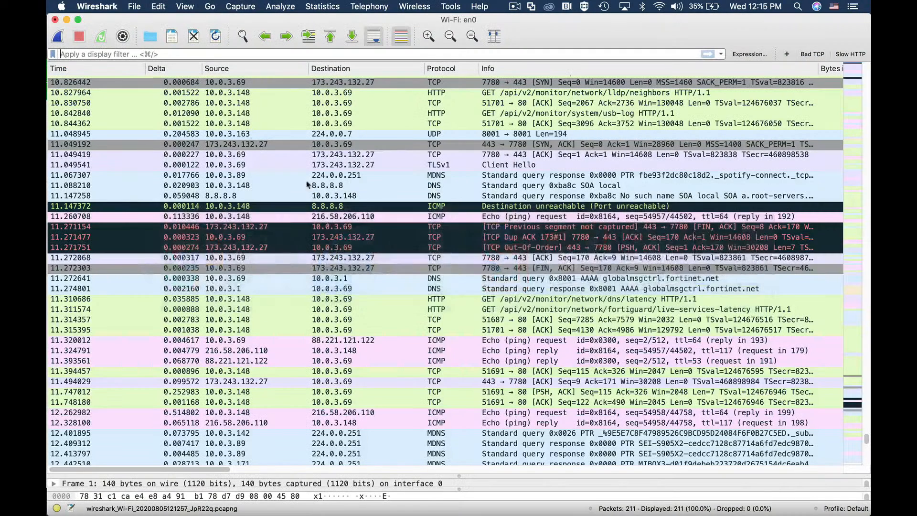
{"action": "left_click", "coordinate": [57, 36]}
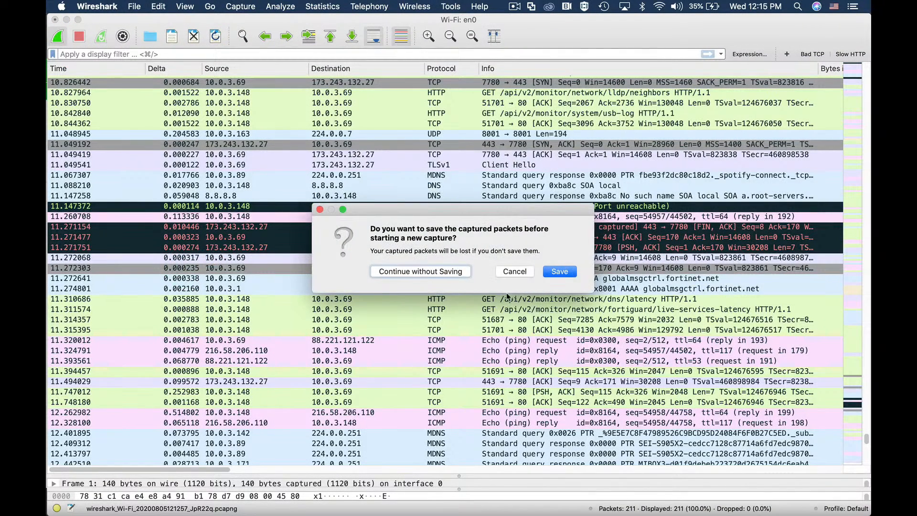
{"action": "left_click", "coordinate": [420, 272]}
Step: Switch to Chrome, ping google.com from the FortiGate CLI Console with exe ping, and stop the ping
{"action": "key", "text": "super+Tab"}
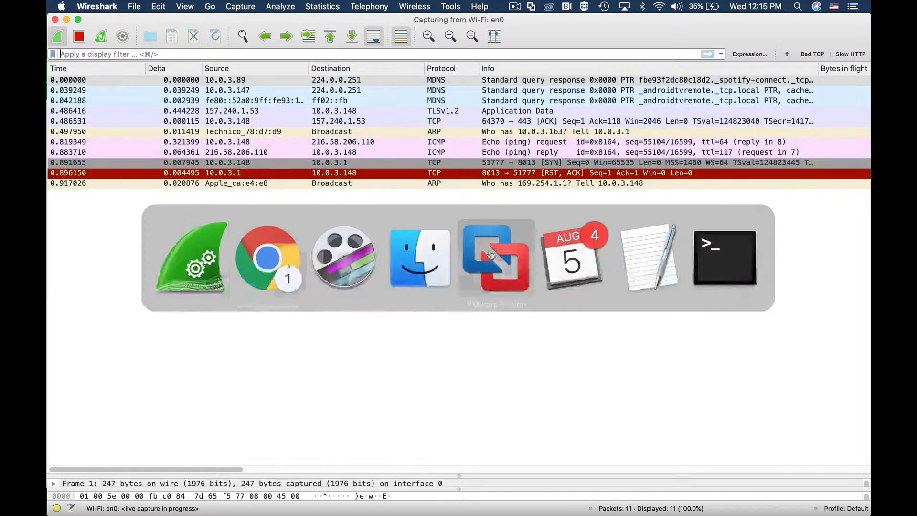
{"action": "left_click", "coordinate": [257, 247]}
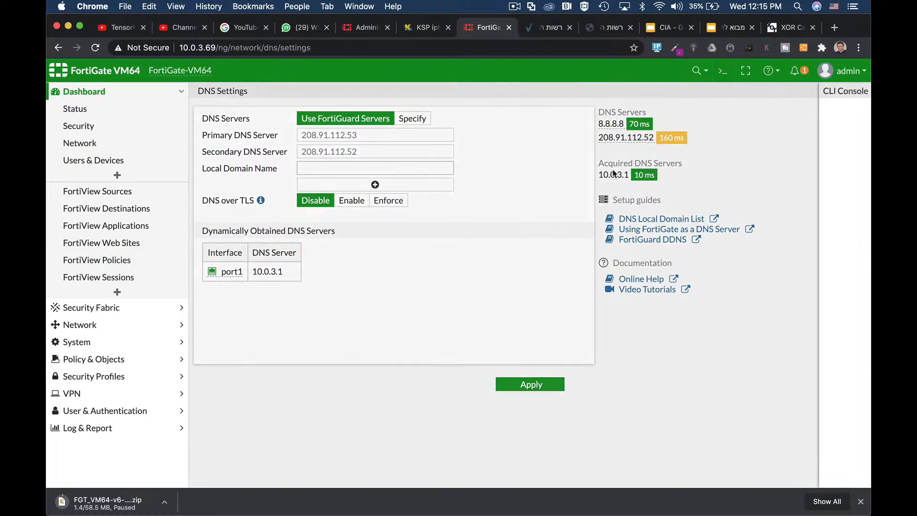
{"action": "type", "text": "exe ping"}
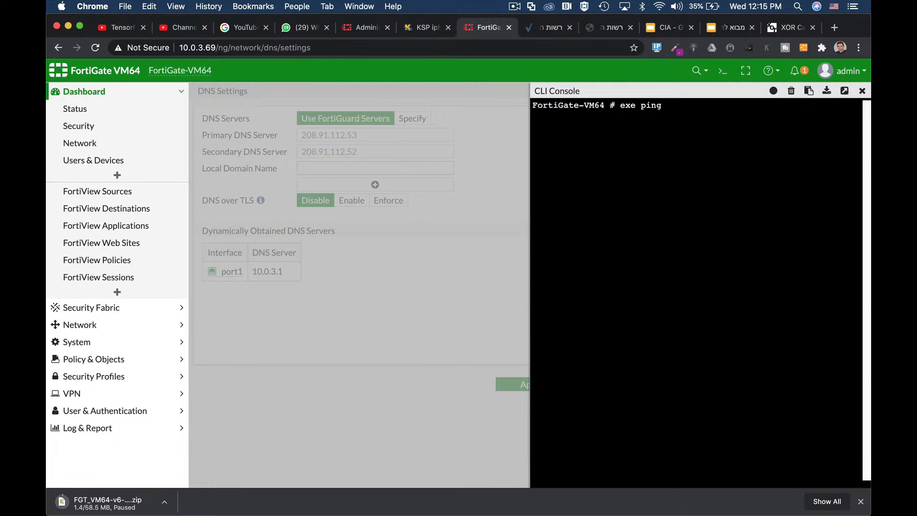
{"action": "type", "text": " google.com"}
{"action": "key", "text": "Return"}
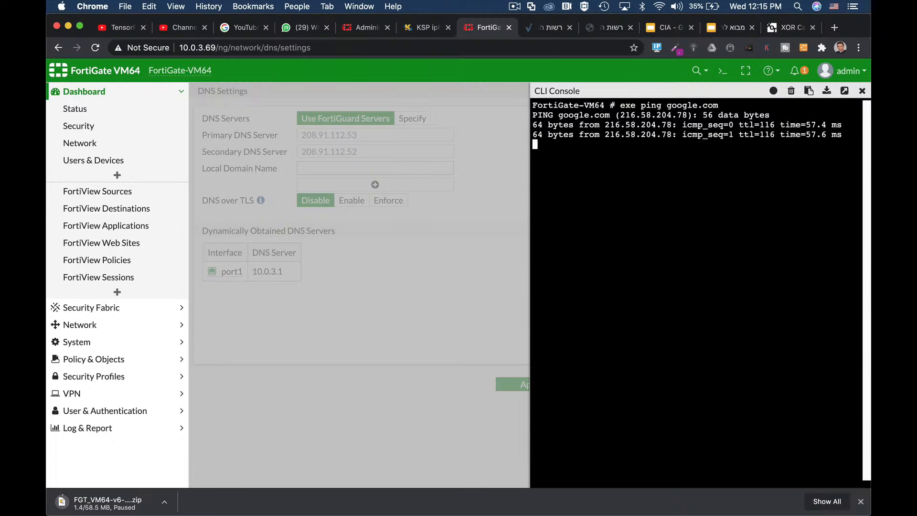
{"action": "key", "text": "ctrl+c"}
Step: Stop the capture in Wireshark and filter its packets with udp.port==53
{"action": "key", "text": "super+Tab"}
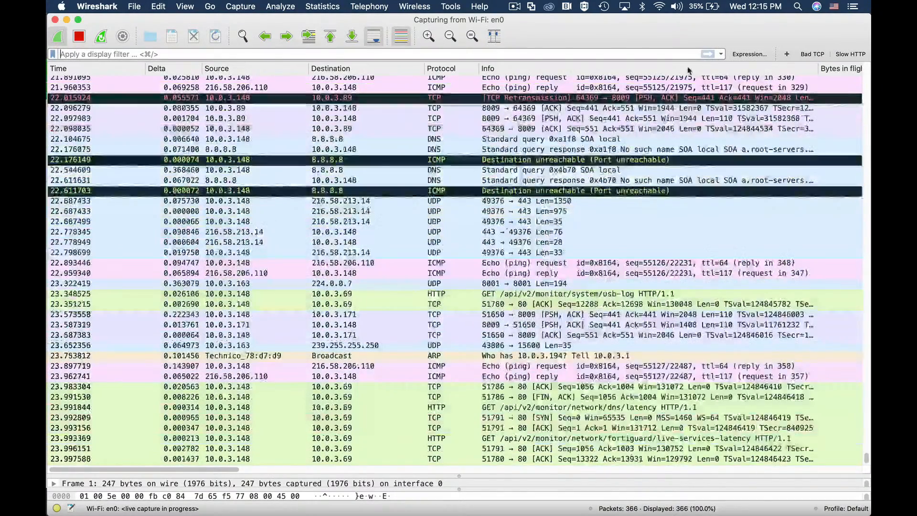
{"action": "left_click", "coordinate": [79, 36]}
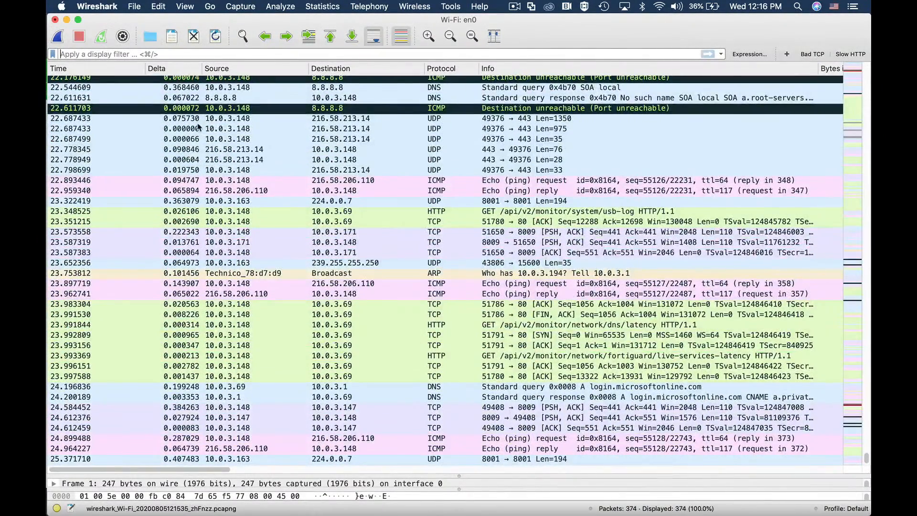
{"action": "type", "text": "udp"}
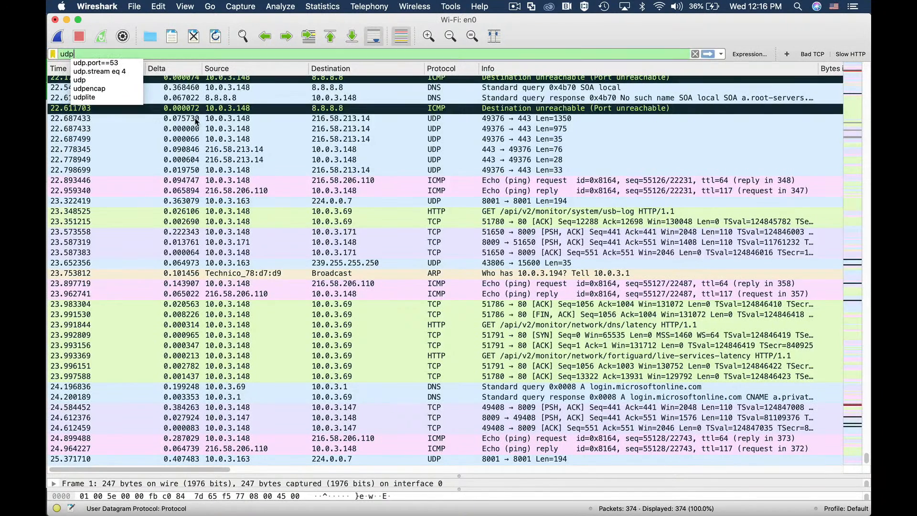
{"action": "type", "text": ".port--53"}
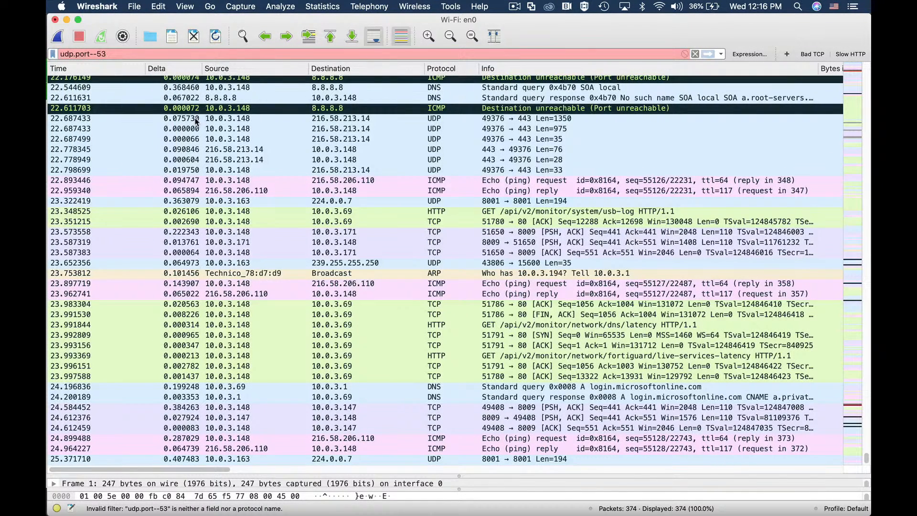
{"action": "key", "text": "BackSpace"}
{"action": "key", "text": "BackSpace"}
{"action": "key", "text": "BackSpace"}
{"action": "key", "text": "BackSpace"}
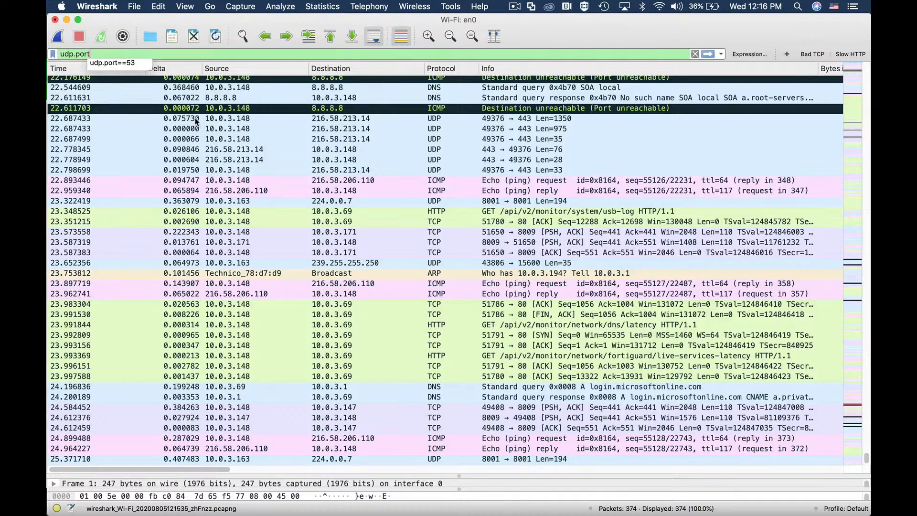
{"action": "type", "text": "=="}
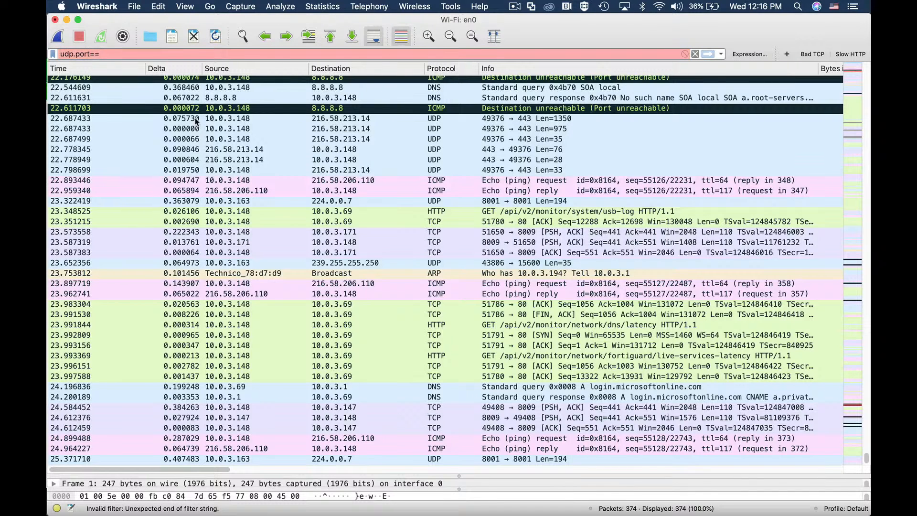
{"action": "type", "text": "53"}
{"action": "key", "text": "Return"}
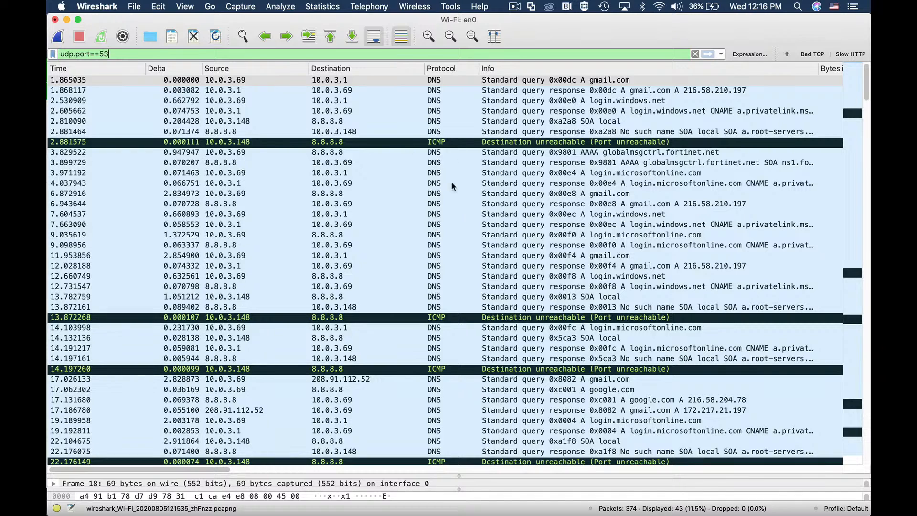
Step: Switch to Chrome, close the CLI Console, and apply DNS over TLS as Enable with the Fortinet_Factory certificate
{"action": "key", "text": "super+Tab"}
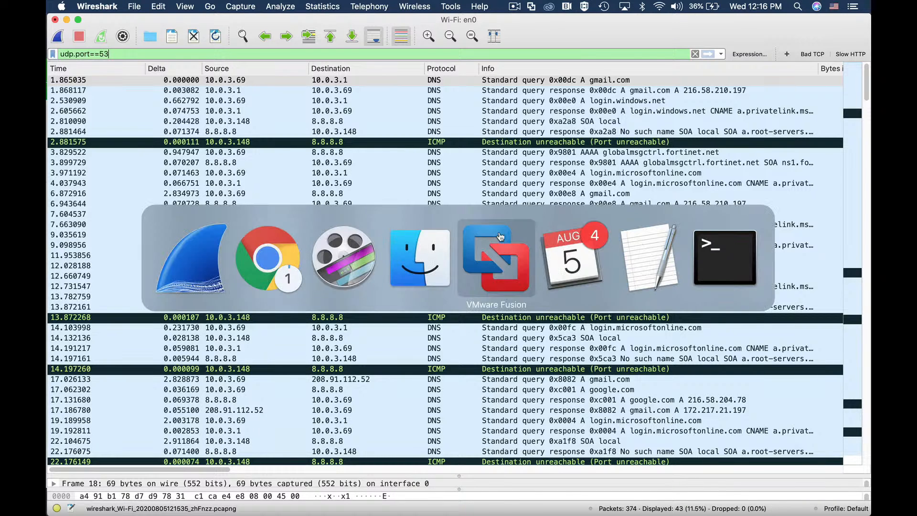
{"action": "left_click", "coordinate": [273, 259]}
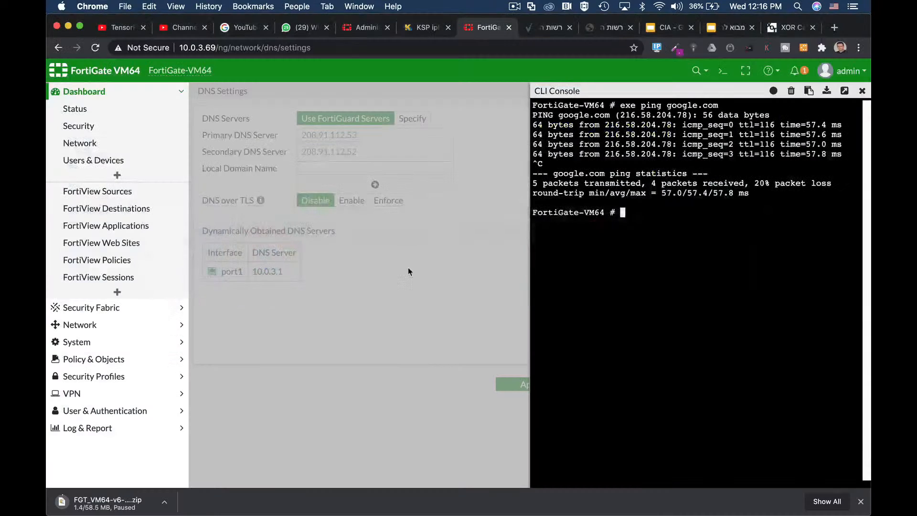
{"action": "left_click", "coordinate": [862, 91]}
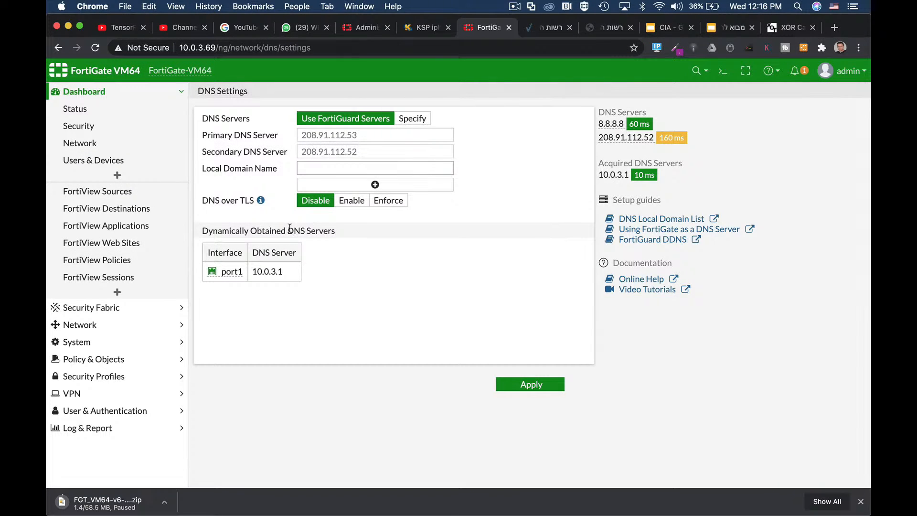
{"action": "left_click", "coordinate": [354, 205]}
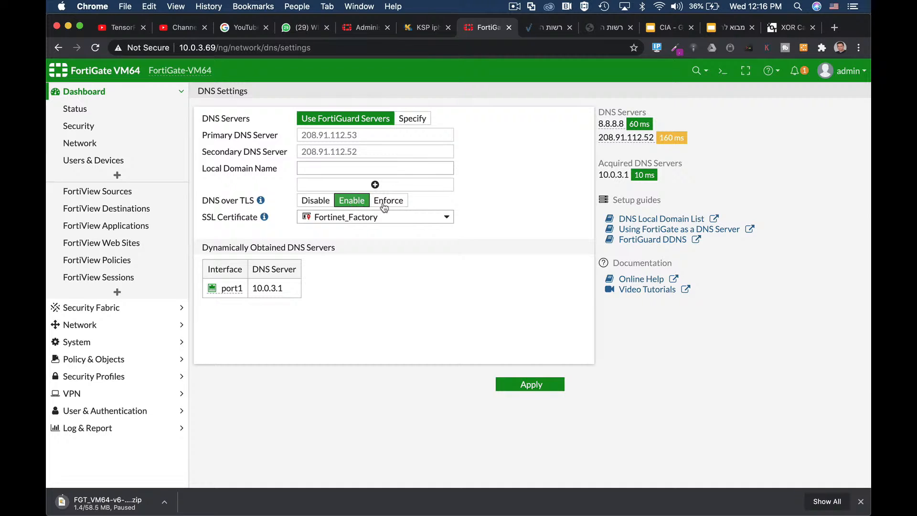
{"action": "left_click", "coordinate": [387, 204]}
{"action": "left_click", "coordinate": [364, 205]}
{"action": "left_click", "coordinate": [380, 205]}
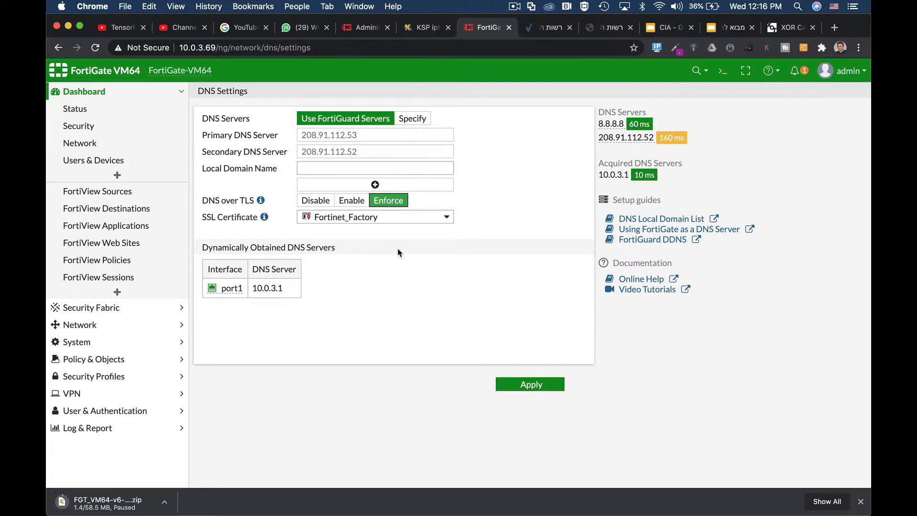
{"action": "left_click", "coordinate": [350, 202]}
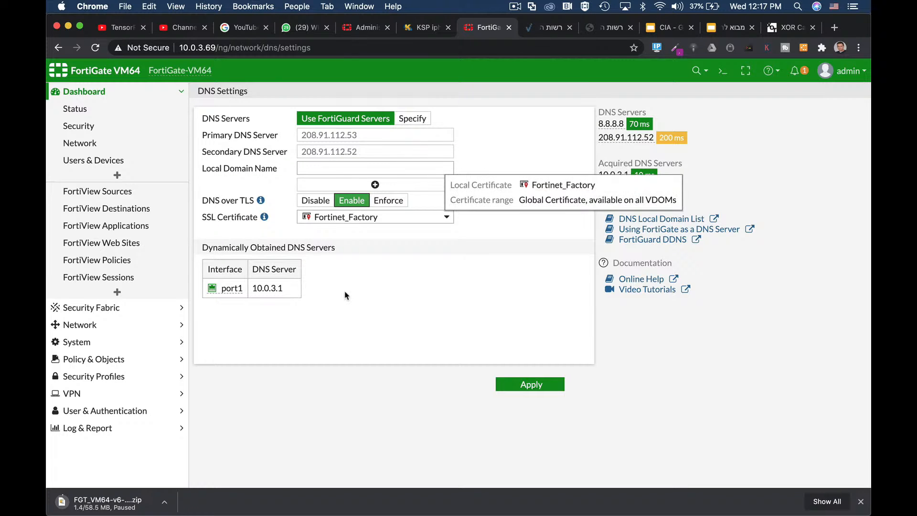
{"action": "left_click", "coordinate": [552, 386]}
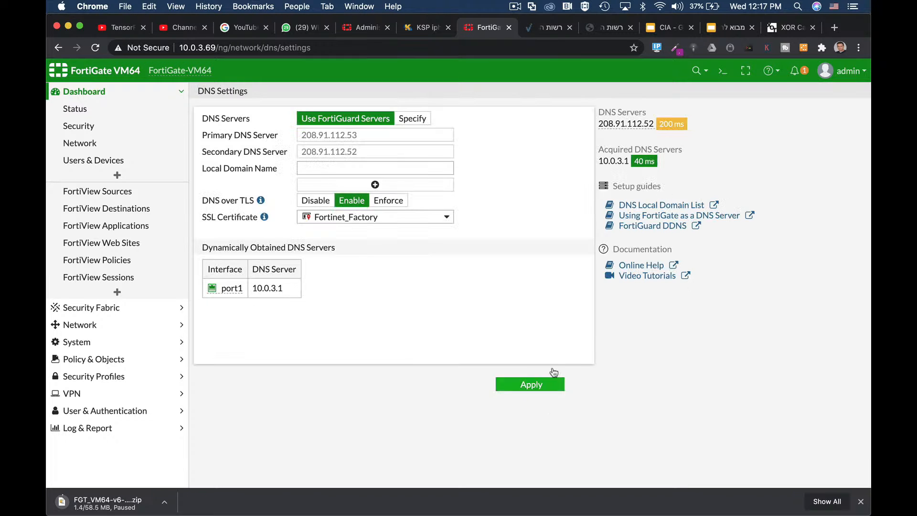
Step: Reopen the CLI Console, and switch to Wireshark to start a new unfiltered Wi-Fi capture without saving the previous packets
{"action": "left_click", "coordinate": [722, 70]}
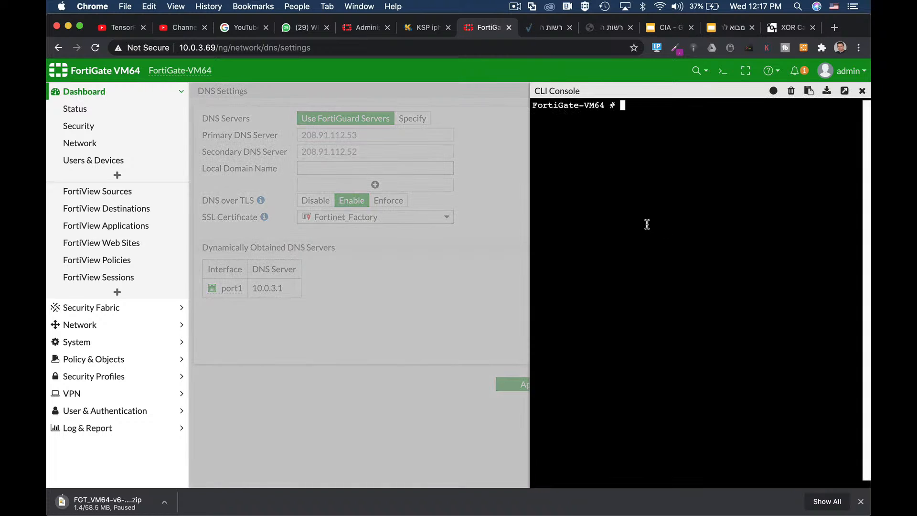
{"action": "key", "text": "super+Tab"}
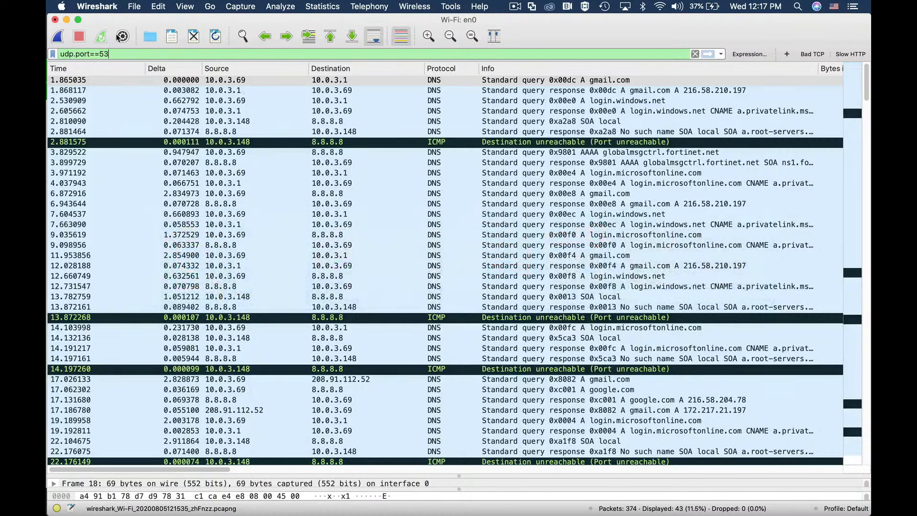
{"action": "left_click", "coordinate": [58, 37]}
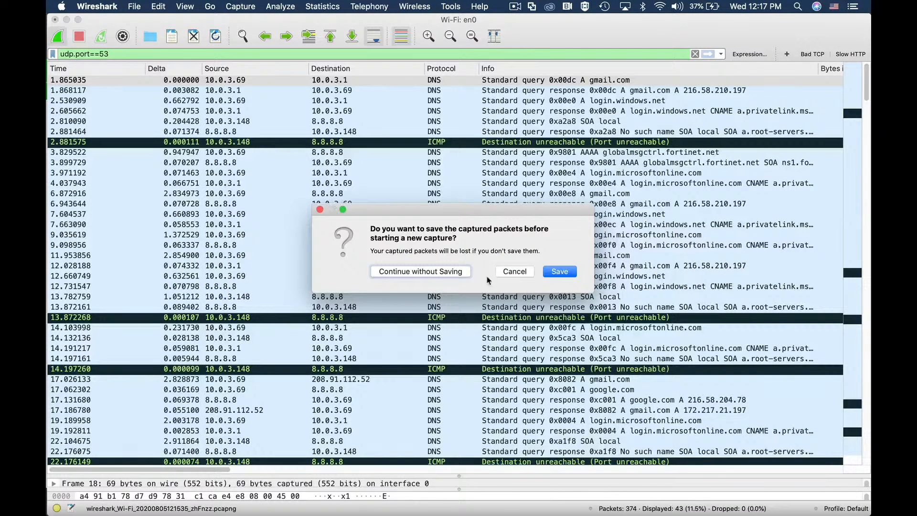
{"action": "left_click", "coordinate": [423, 271]}
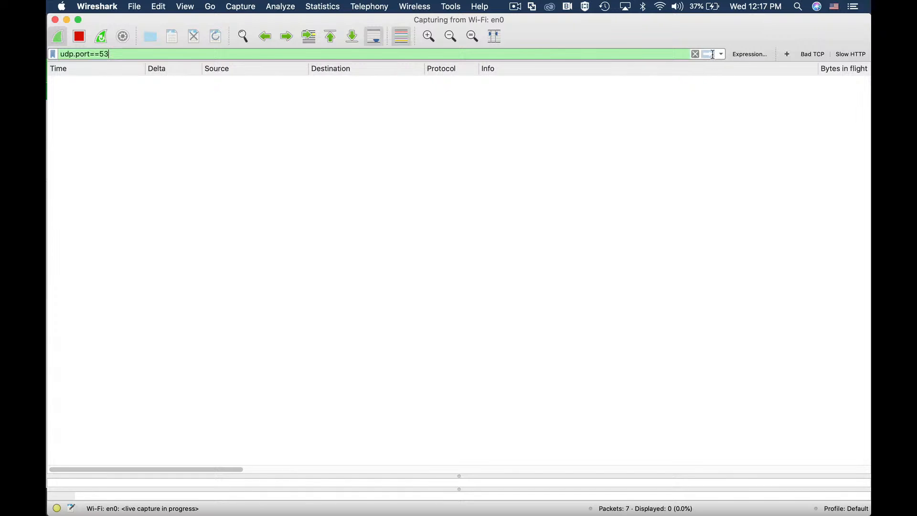
{"action": "left_click", "coordinate": [695, 54]}
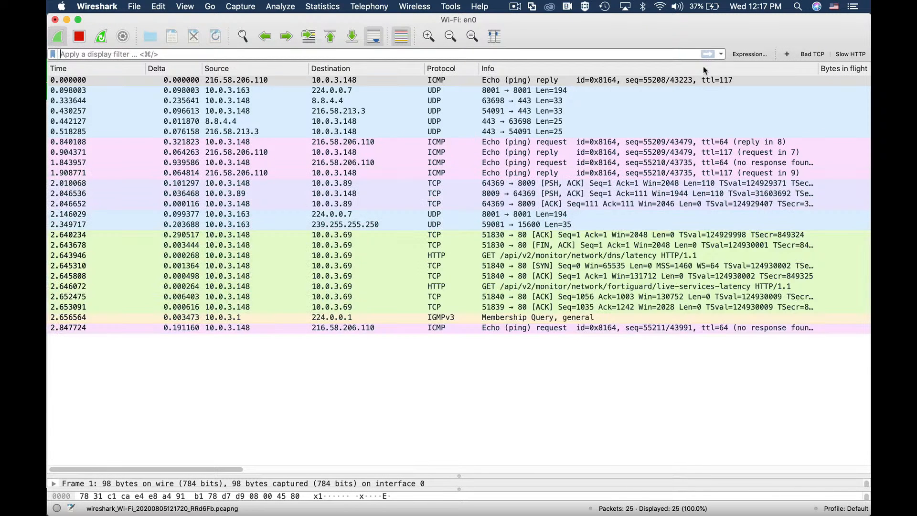
Step: Switch to Chrome and ping akamai.com from the FortiGate CLI Console with exe ping
{"action": "key", "text": "super+Tab"}
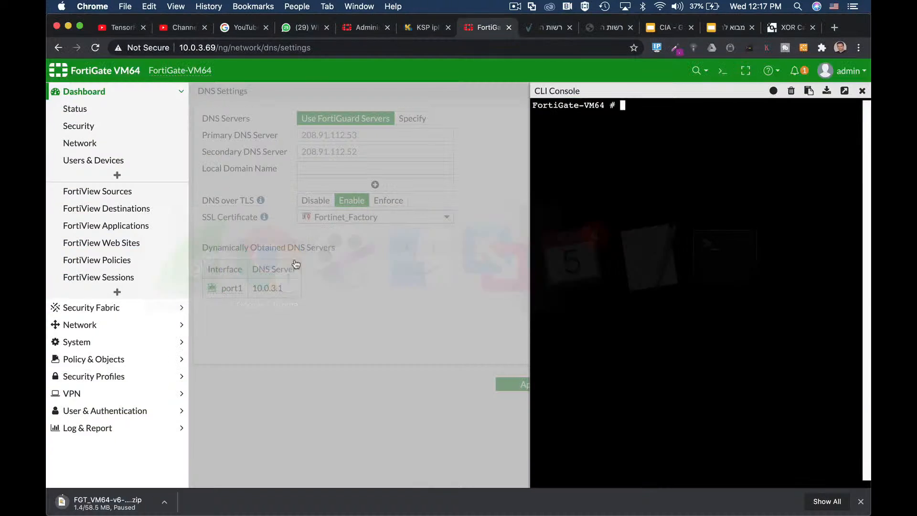
{"action": "type", "text": "exe ping "}
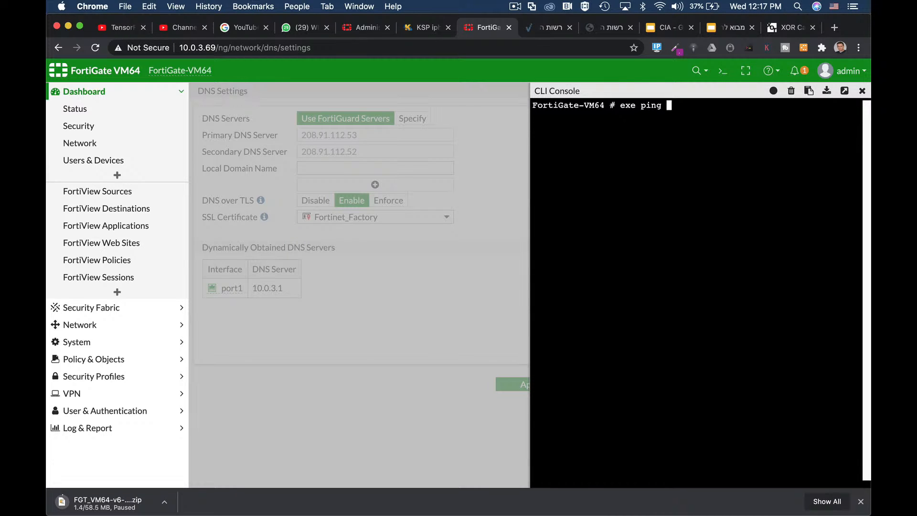
{"action": "type", "text": "akamai.com"}
{"action": "key", "text": "Return"}
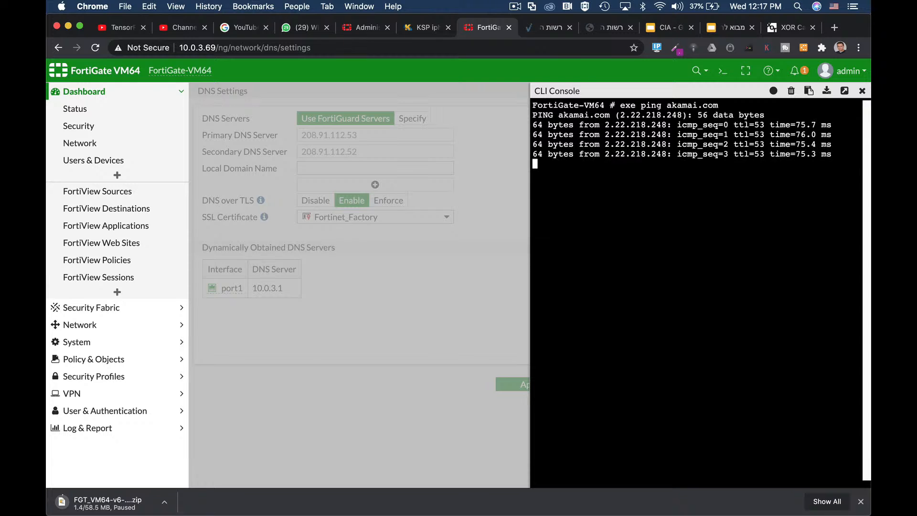
{"action": "key", "text": "Return"}
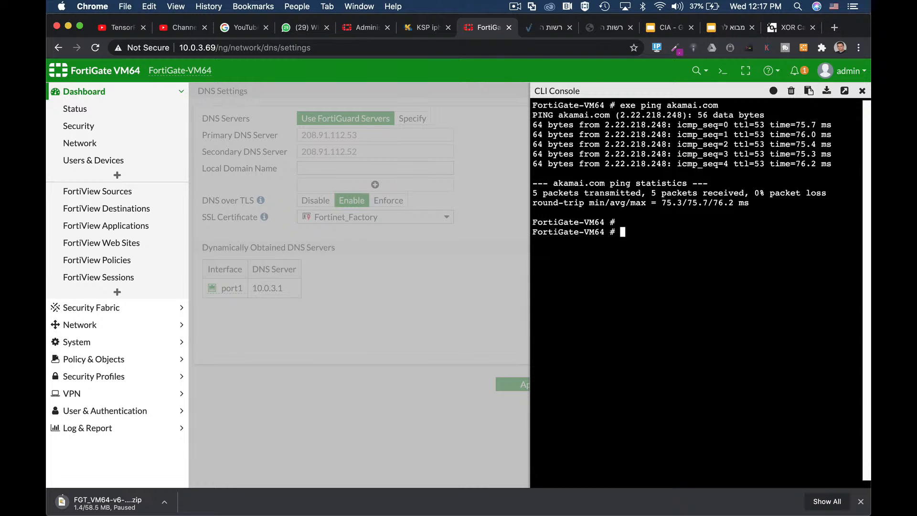
{"action": "key", "text": "Return"}
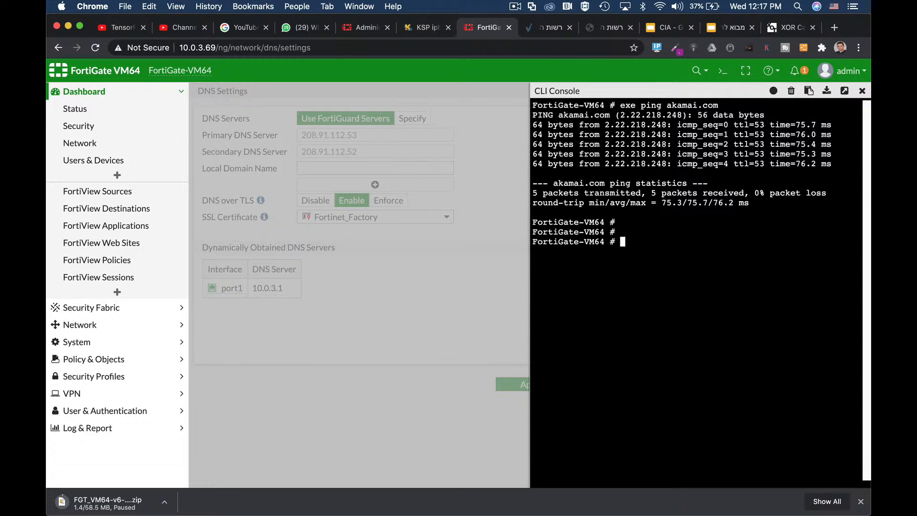
Step: Switch to Wireshark, stop the capture, and filter its packets with tcp.port==853 to examine the DNS over TLS connections
{"action": "key", "text": "super+Tab"}
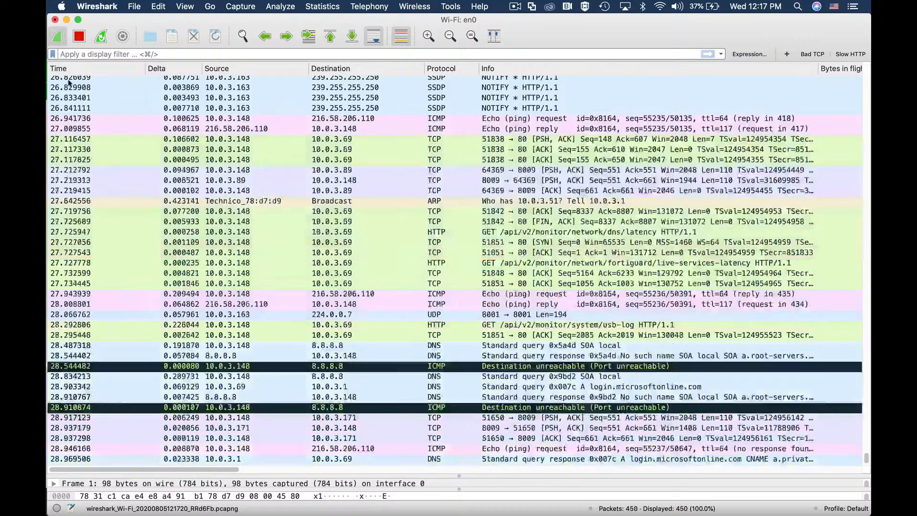
{"action": "left_click", "coordinate": [76, 39]}
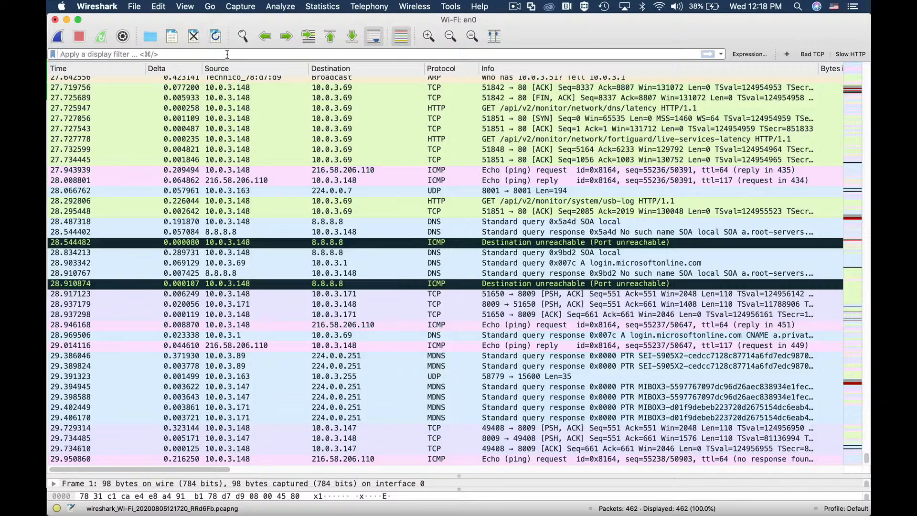
{"action": "type", "text": "tcp.port==853"}
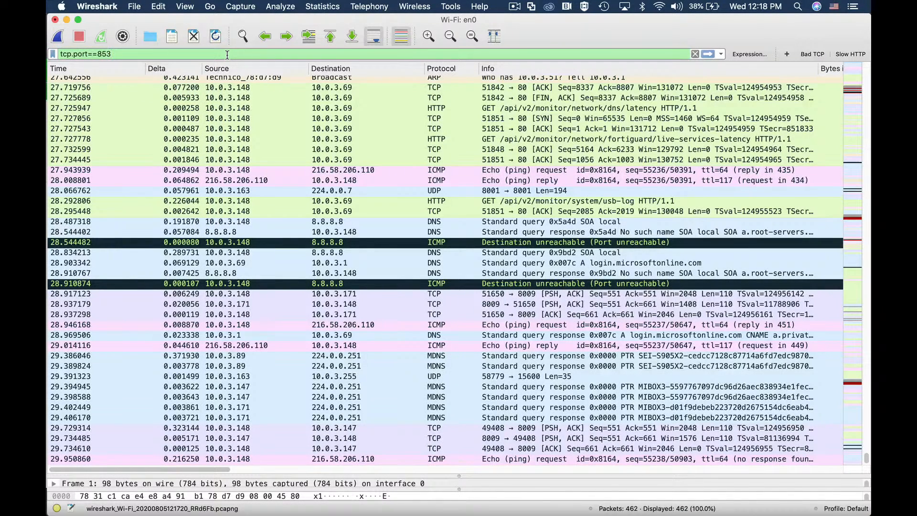
{"action": "key", "text": "Return"}
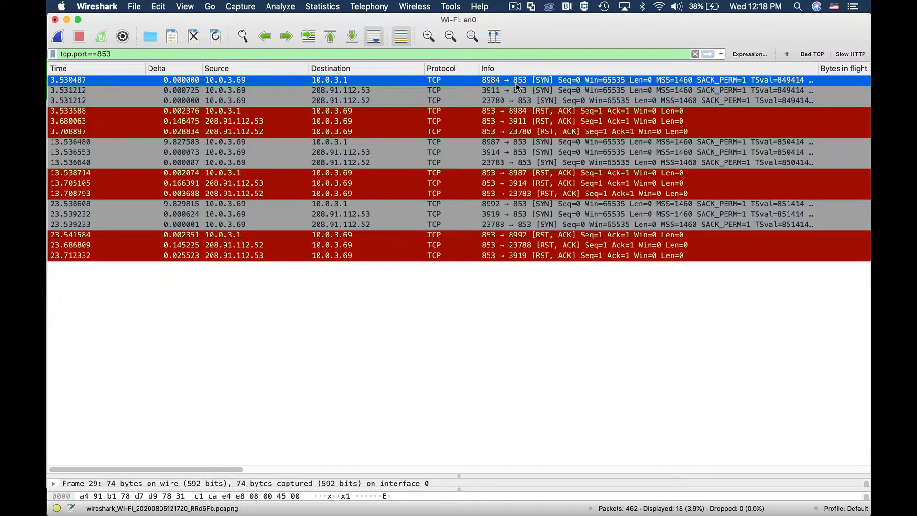
{"action": "left_click", "coordinate": [342, 153]}
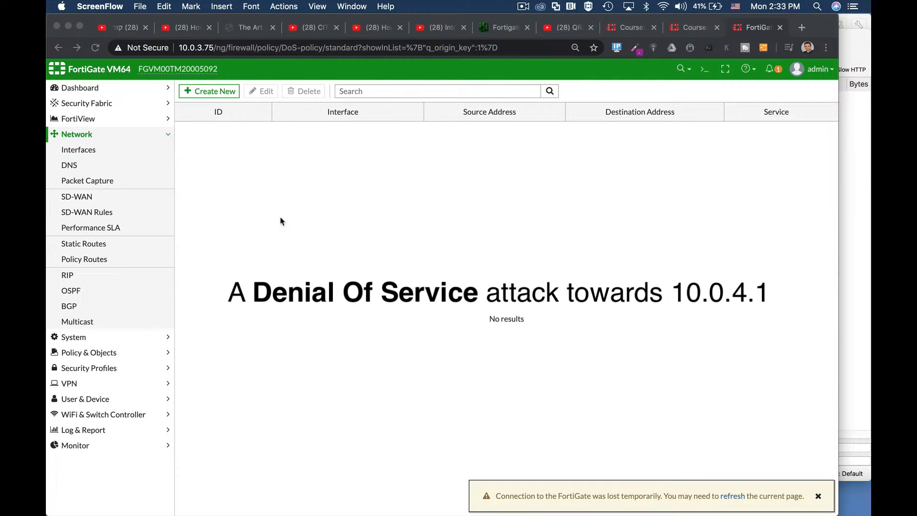
Step: Open the FortiGate's network interfaces list and examine the address and DHCP clients of marketing (port2)
{"action": "left_click", "coordinate": [71, 150]}
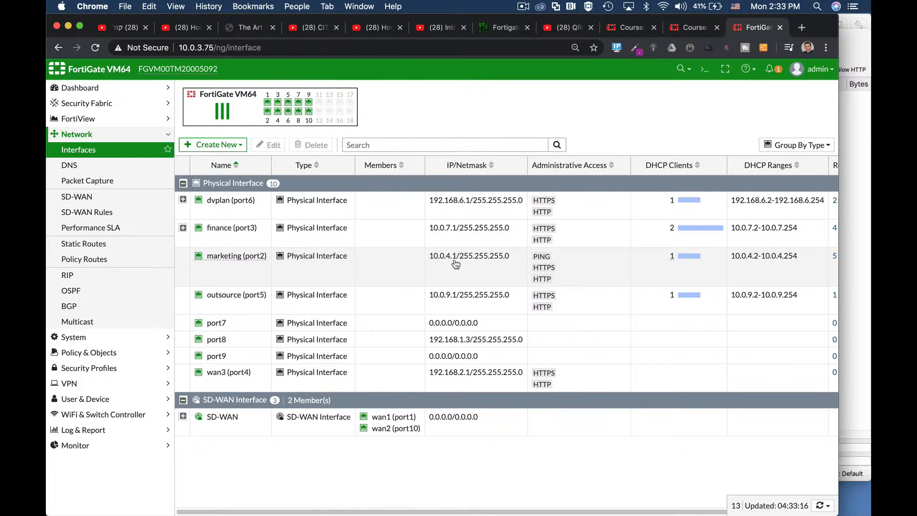
{"action": "mouse_move", "coordinate": [675, 264]}
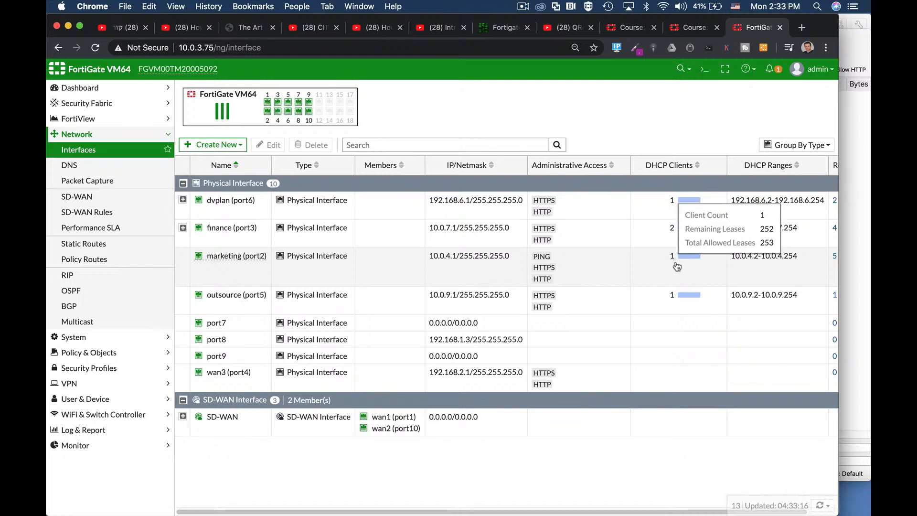
Step: Switch to VMware Fusion and show the window of the Ubuntu 64-bit 18.04.3 2 virtual machine
{"action": "key", "text": "super+Tab"}
{"action": "key", "text": "super+Tab"}
{"action": "key", "text": "super+Tab"}
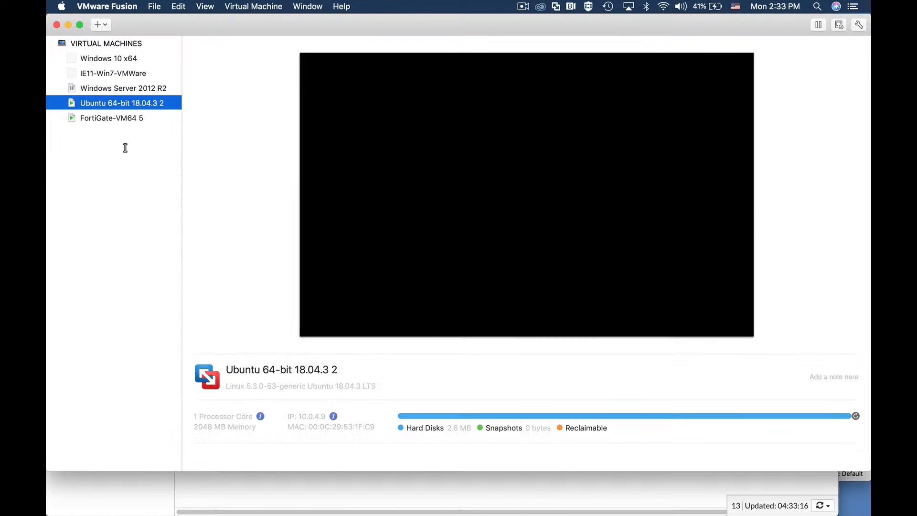
{"action": "right_click", "coordinate": [118, 103]}
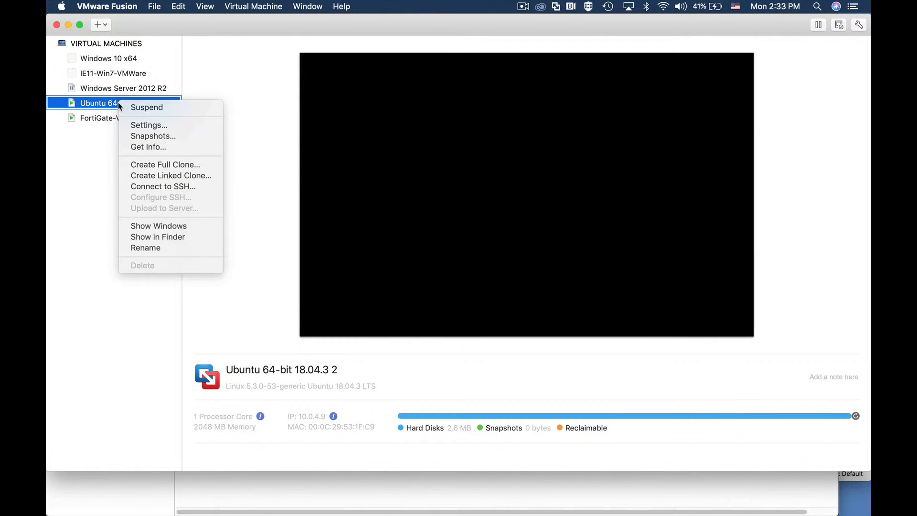
{"action": "left_click", "coordinate": [177, 226]}
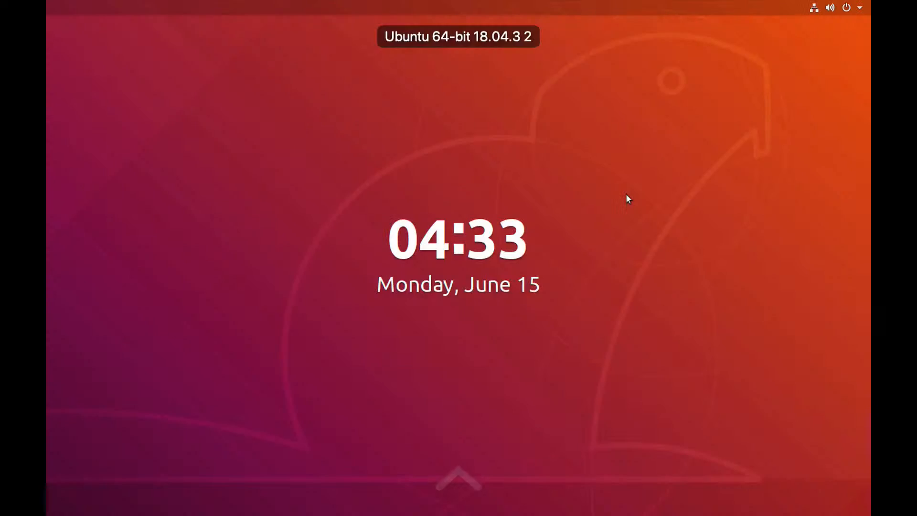
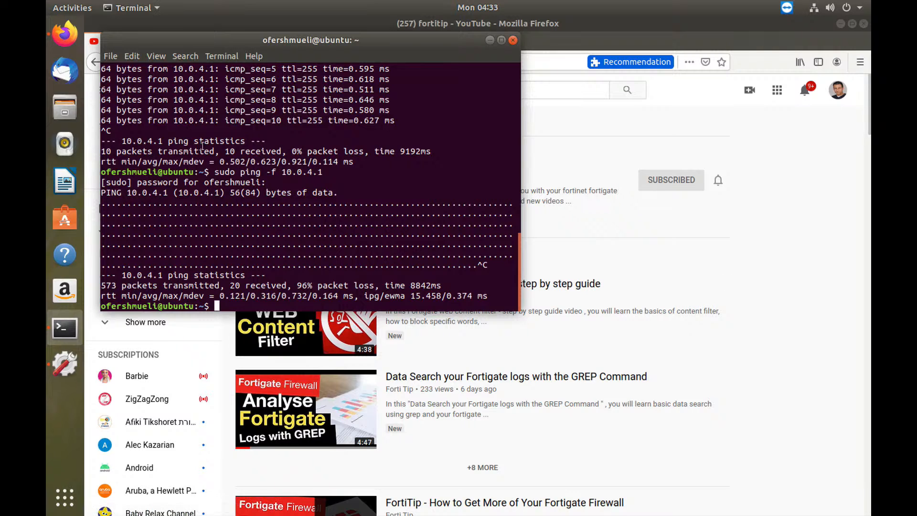
Step: Clear the previous ping output from the Ubuntu terminal with the clear command
{"action": "key", "text": "Return"}
{"action": "key", "text": "Return"}
{"action": "key", "text": "Return"}
{"action": "key", "text": "Return"}
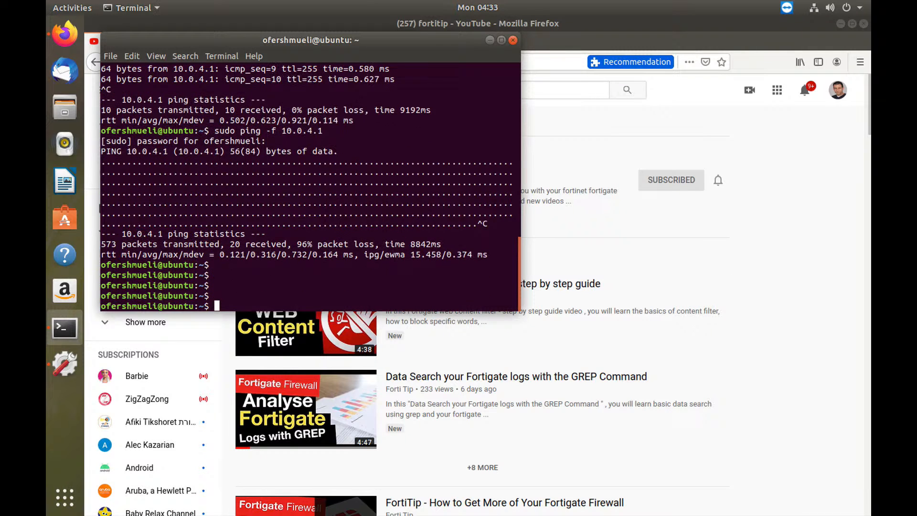
{"action": "type", "text": "clear"}
{"action": "key", "text": "Return"}
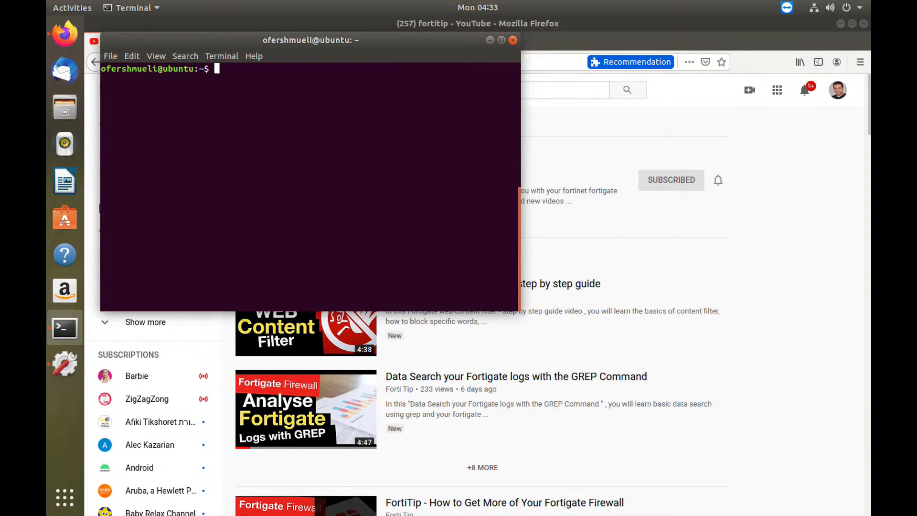
Step: Run a regular ping to 10.0.4.1 for several replies and stop it to get its statistics
{"action": "type", "text": "ping 10.0.4.1"}
{"action": "key", "text": "Return"}
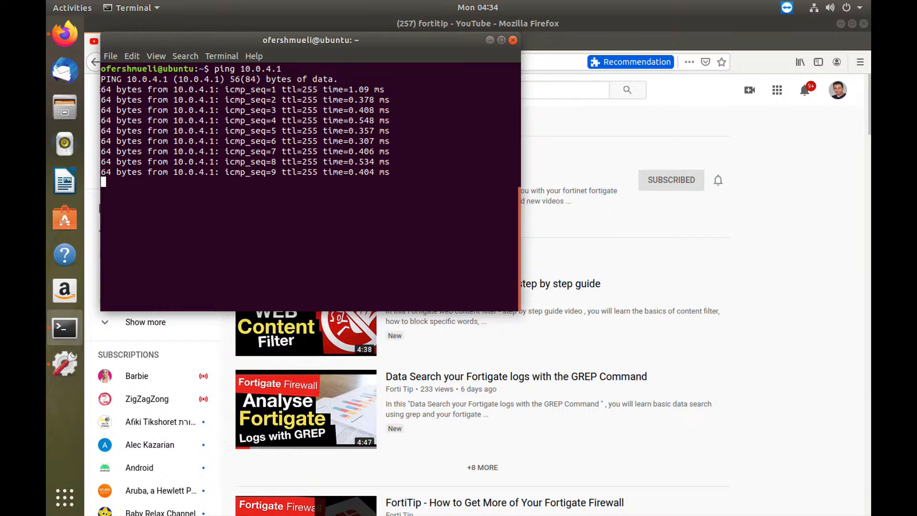
{"action": "key", "text": "alt+c"}
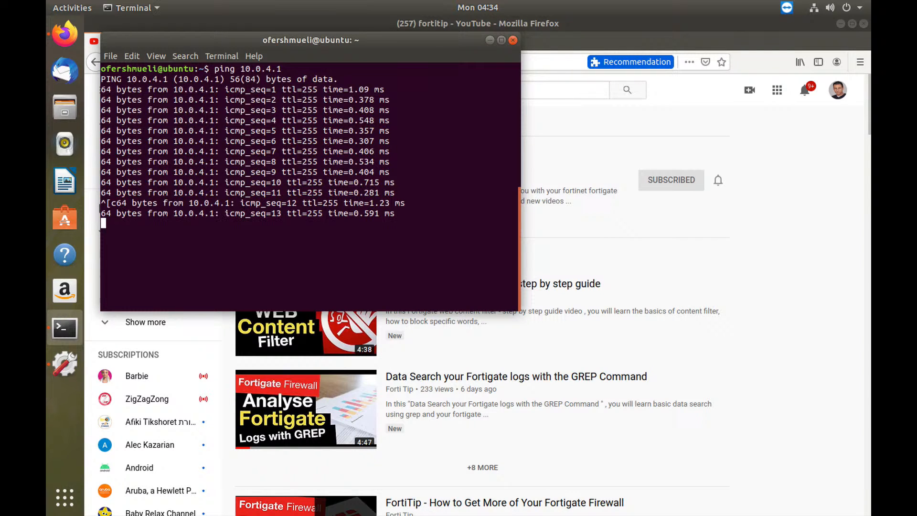
{"action": "key", "text": "ctrl+c"}
Step: Switch to Chrome and create a new FortiGate IPv4 DoS policy with marketing (port2) as the incoming interface
{"action": "key", "text": "super+Tab"}
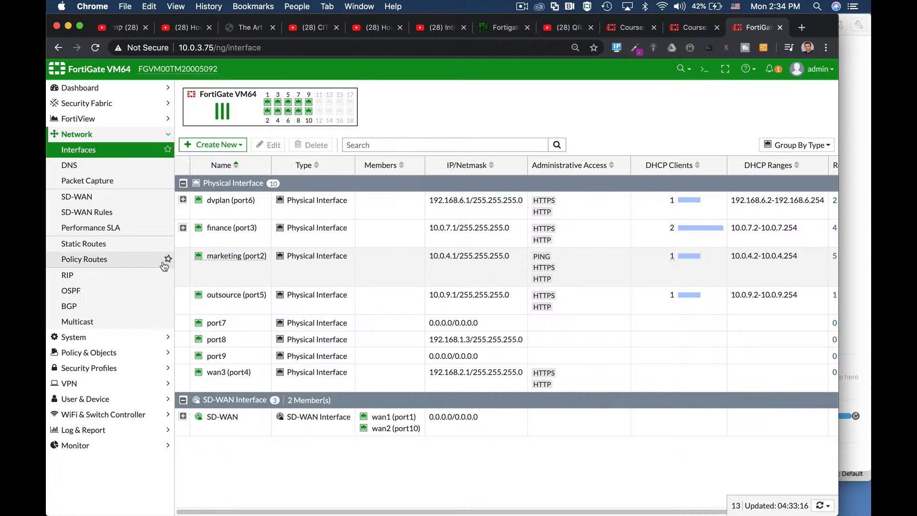
{"action": "left_click", "coordinate": [94, 352]}
{"action": "left_click", "coordinate": [101, 227]}
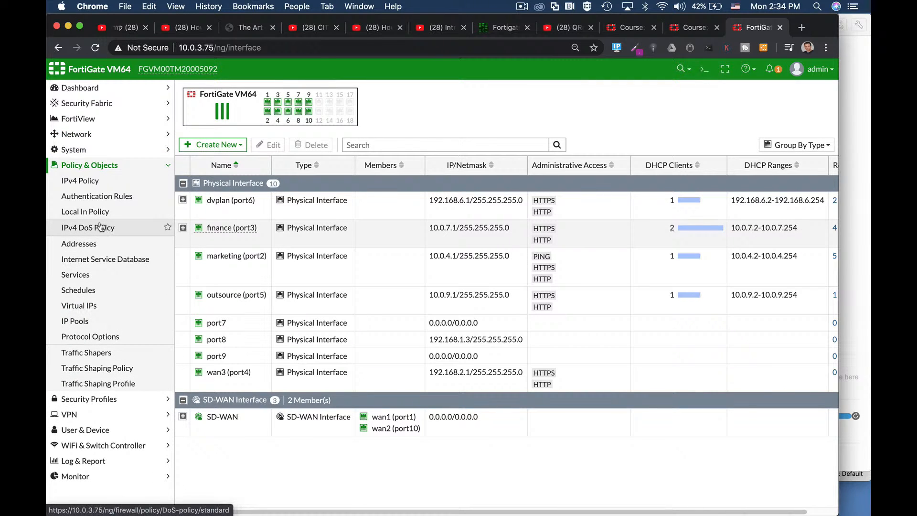
{"action": "left_click", "coordinate": [213, 94]}
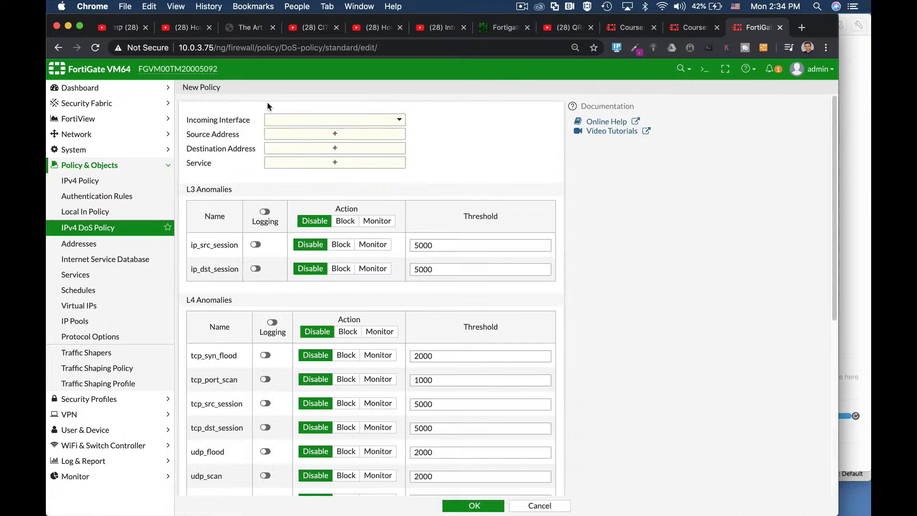
{"action": "left_click", "coordinate": [288, 122]}
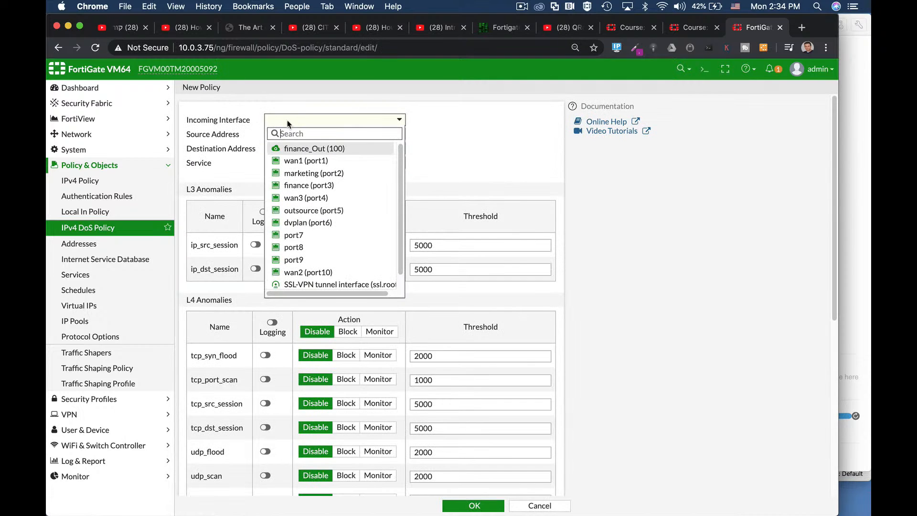
{"action": "left_click", "coordinate": [308, 173]}
Step: Set the DoS policy's source and destination addresses to all and its service to ALL
{"action": "mouse_move", "coordinate": [306, 123]}
{"action": "left_click", "coordinate": [305, 135]}
{"action": "left_click", "coordinate": [440, 166]}
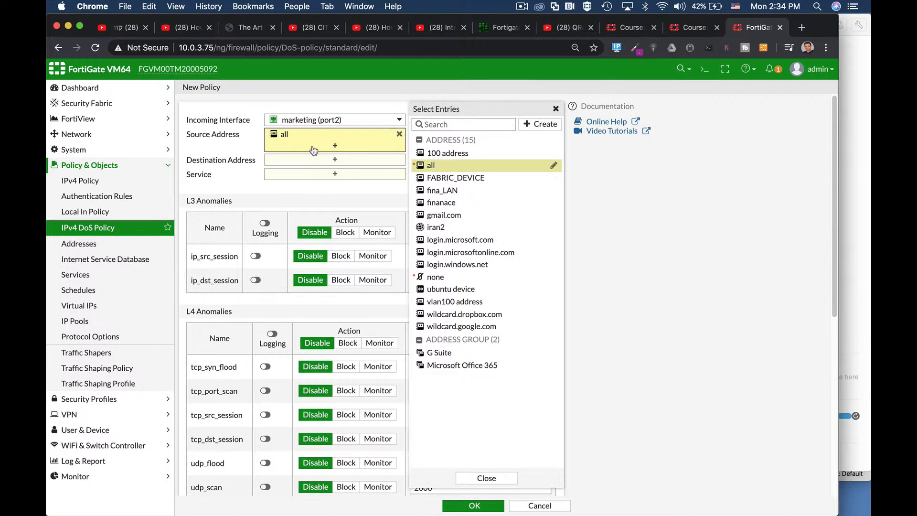
{"action": "left_click", "coordinate": [307, 159]}
{"action": "left_click", "coordinate": [440, 166]}
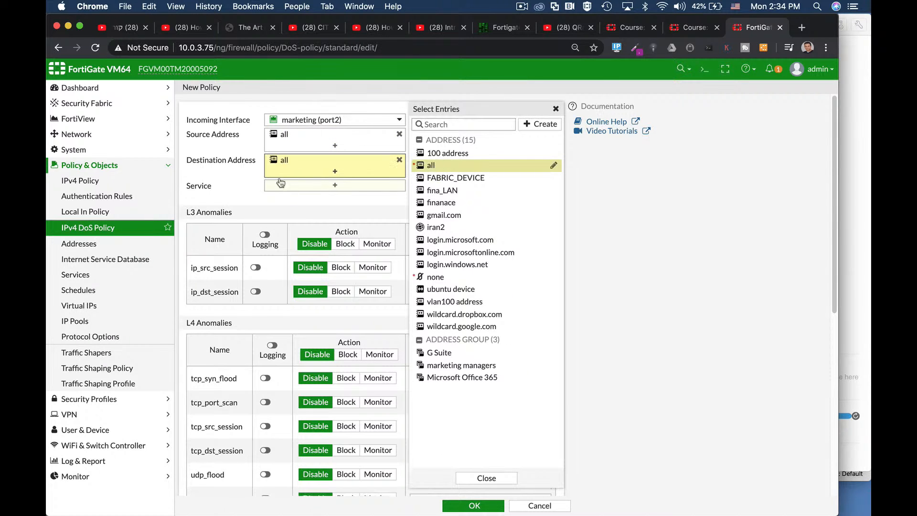
{"action": "left_click", "coordinate": [316, 185]}
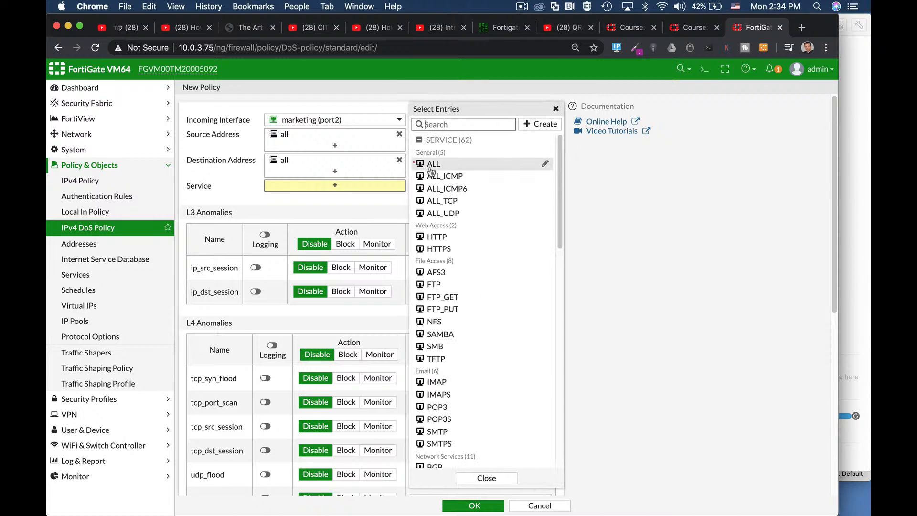
{"action": "left_click", "coordinate": [434, 164]}
Step: Enable logging for icmp_flood, set its action to Block with a threshold of 2, and save the policy
{"action": "scroll", "coordinate": [271, 289], "scroll_direction": "down", "scroll_amount": 4}
{"action": "scroll", "coordinate": [279, 264], "scroll_direction": "down", "scroll_amount": 10}
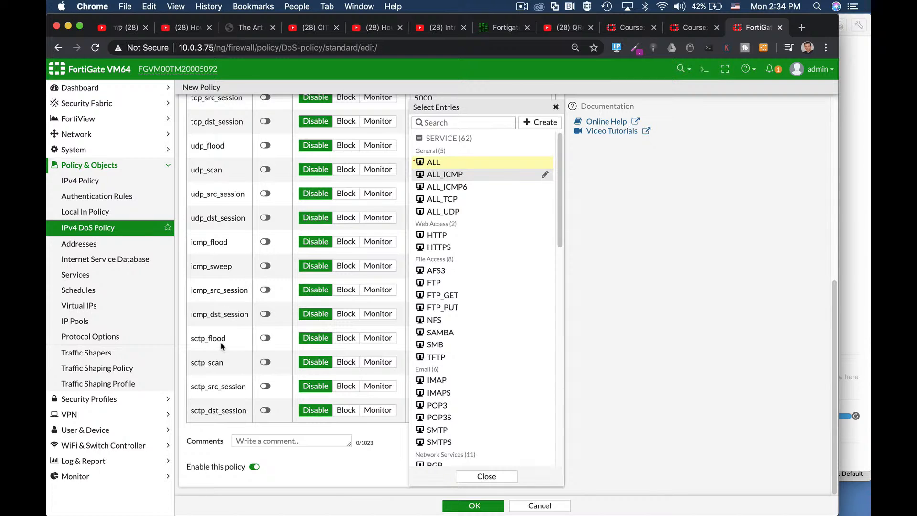
{"action": "left_click", "coordinate": [268, 244]}
{"action": "left_click", "coordinate": [348, 244]}
{"action": "double_click", "coordinate": [429, 242]}
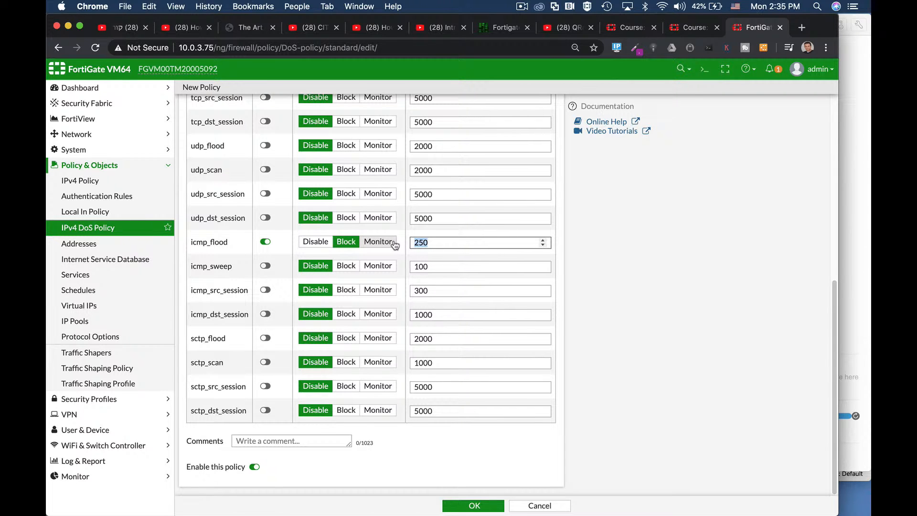
{"action": "type", "text": "2"}
{"action": "left_click", "coordinate": [474, 505]}
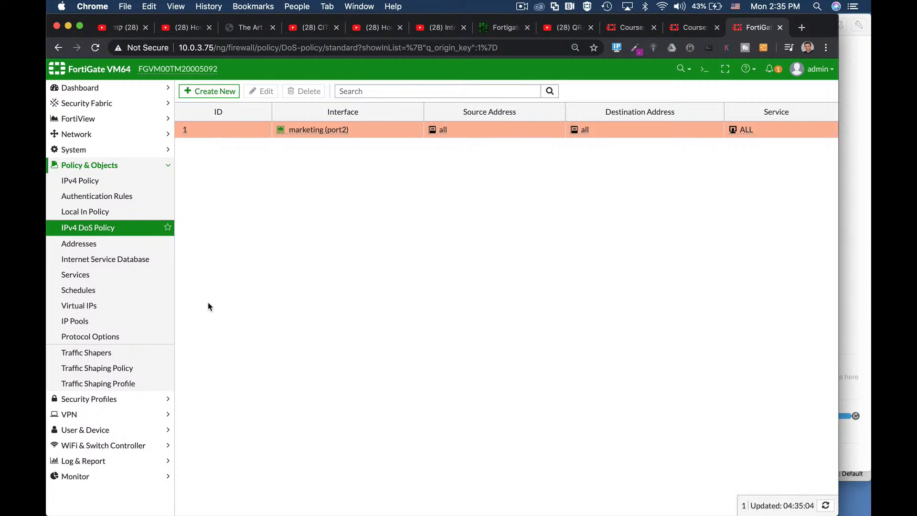
{"action": "key", "text": "super+Tab"}
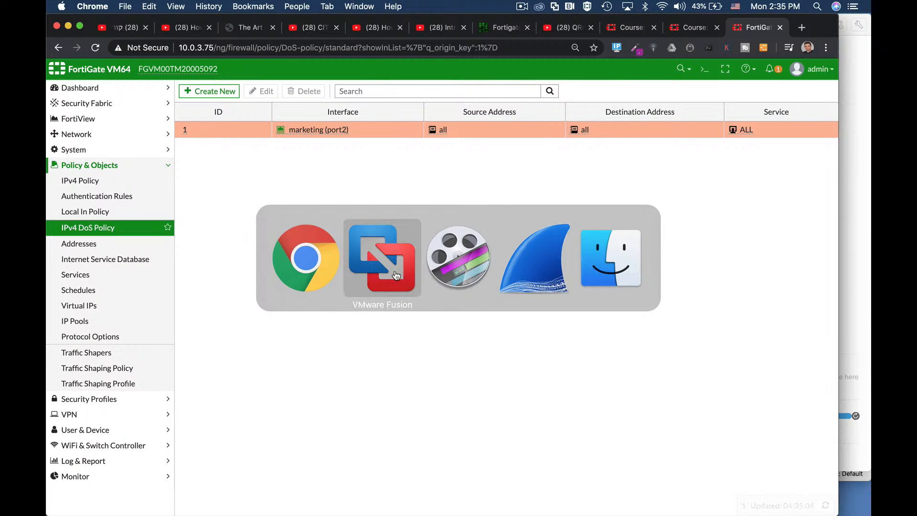
{"action": "left_click", "coordinate": [396, 275]}
{"action": "right_click", "coordinate": [111, 103]}
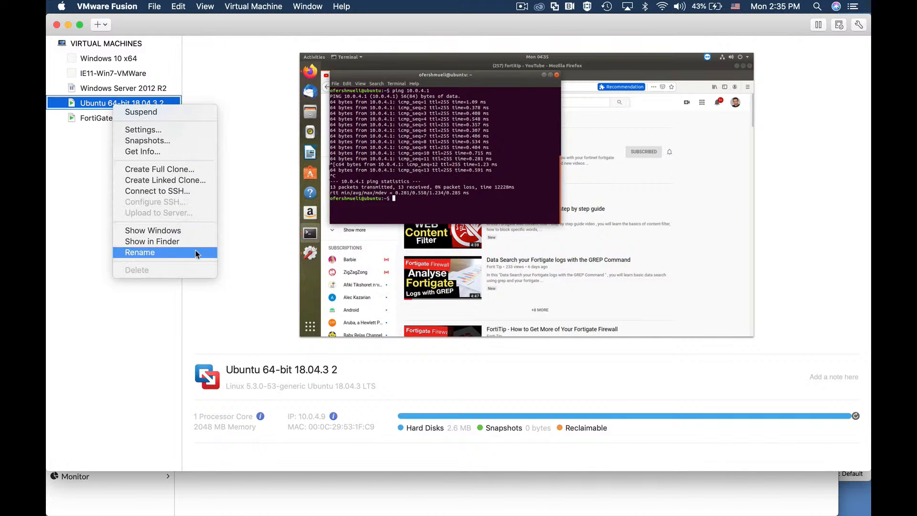
{"action": "left_click", "coordinate": [191, 231]}
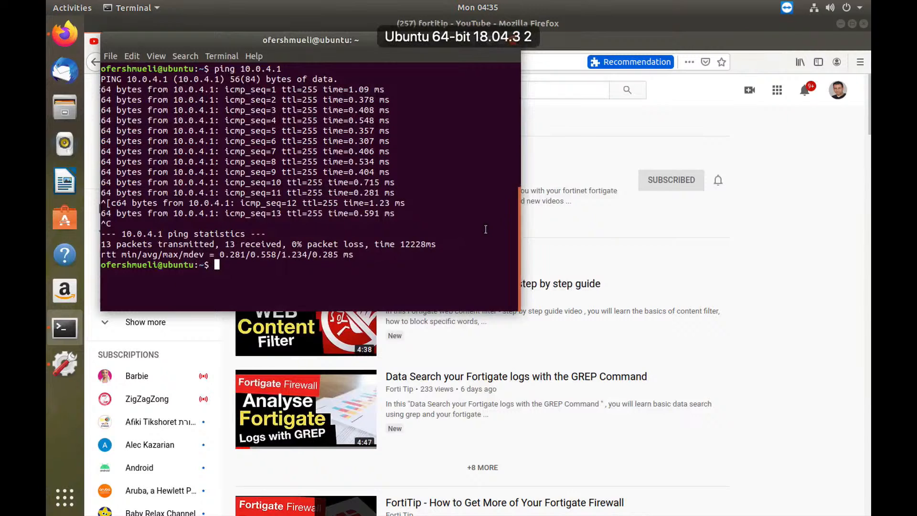
Step: Switch to Wireshark and start a new Wi-Fi capture, continuing without saving the earlier packets
{"action": "key", "text": "super+Tab"}
{"action": "left_click", "coordinate": [535, 257]}
{"action": "left_click", "coordinate": [86, 52]}
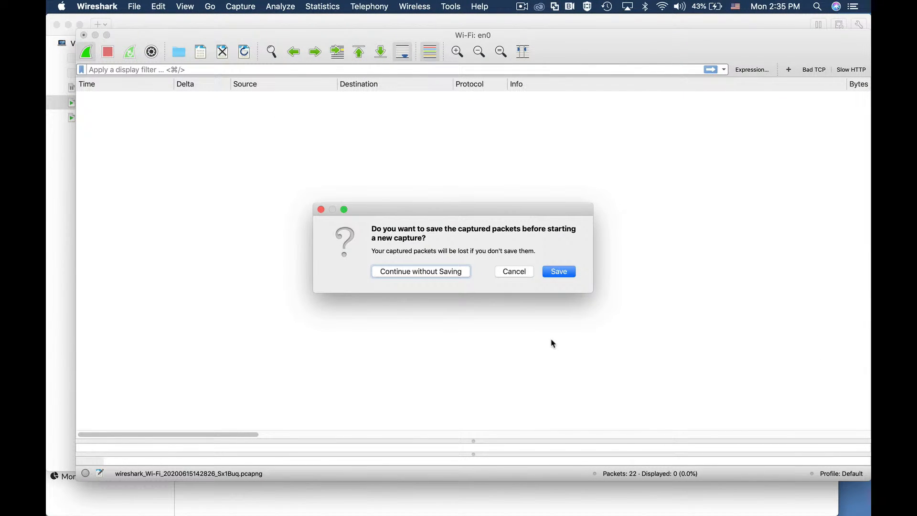
{"action": "left_click", "coordinate": [559, 271]}
{"action": "left_click", "coordinate": [625, 330]}
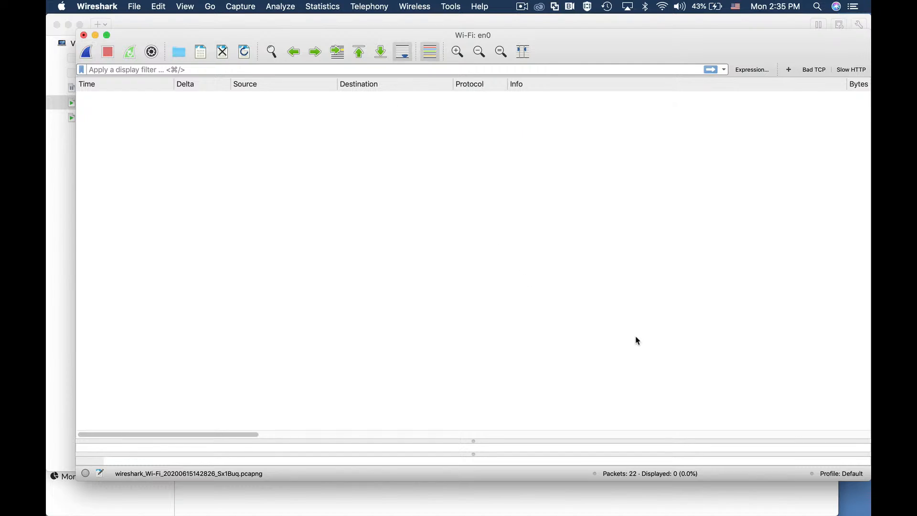
{"action": "left_click", "coordinate": [86, 52]}
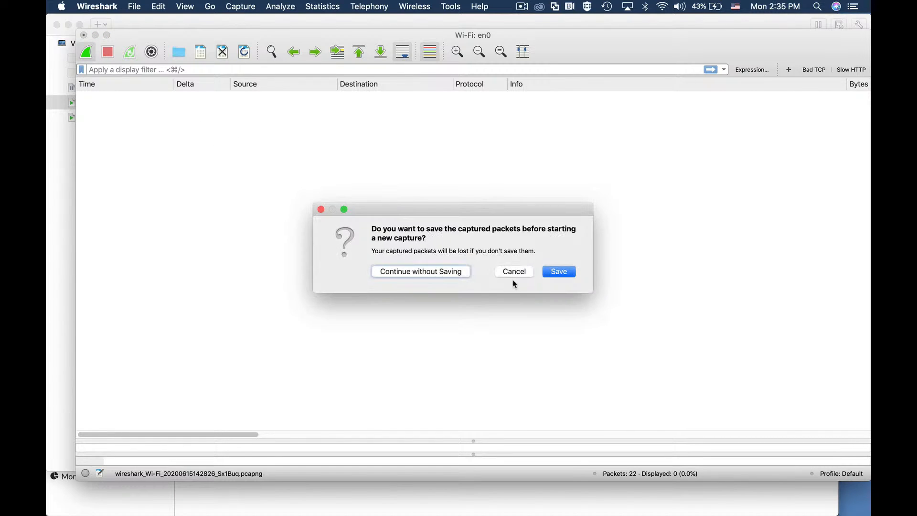
{"action": "left_click", "coordinate": [436, 270]}
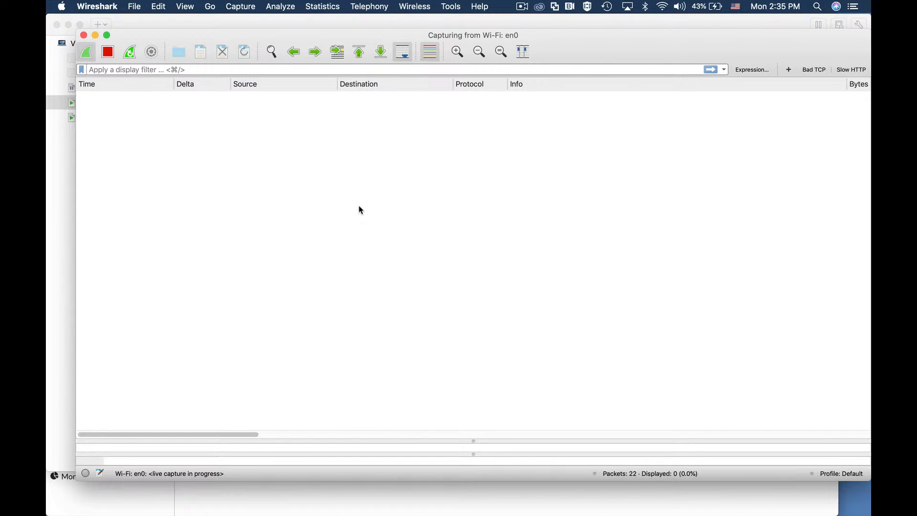
Step: Switch to VMware Fusion and bring up the Ubuntu 64-bit 18.04.3 2 virtual machine's window while the capture runs
{"action": "key", "text": "super+Tab"}
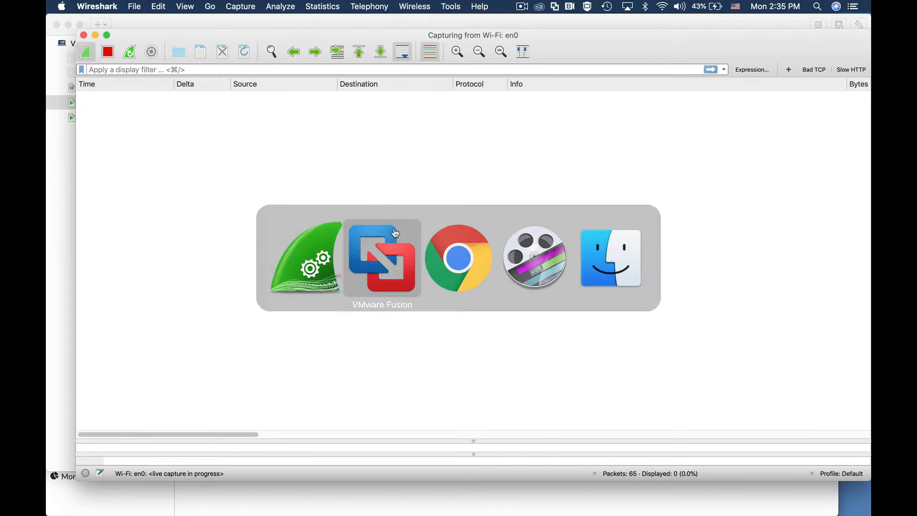
{"action": "left_click", "coordinate": [385, 259]}
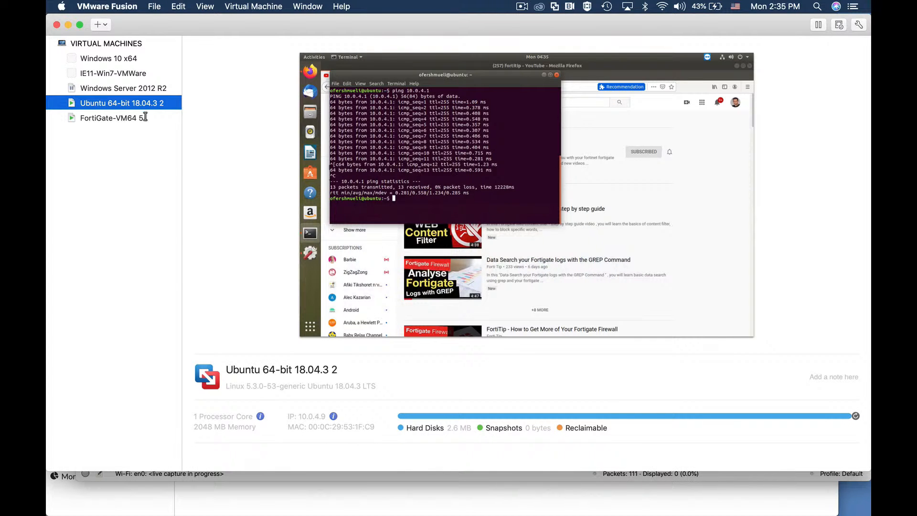
{"action": "right_click", "coordinate": [142, 104]}
{"action": "left_click", "coordinate": [182, 228]}
Step: Flood 10.0.4.1 with sudo ping -f, stop it after several seconds, and check the number of packets transmitted and received
{"action": "type", "text": "sudo ping -f"}
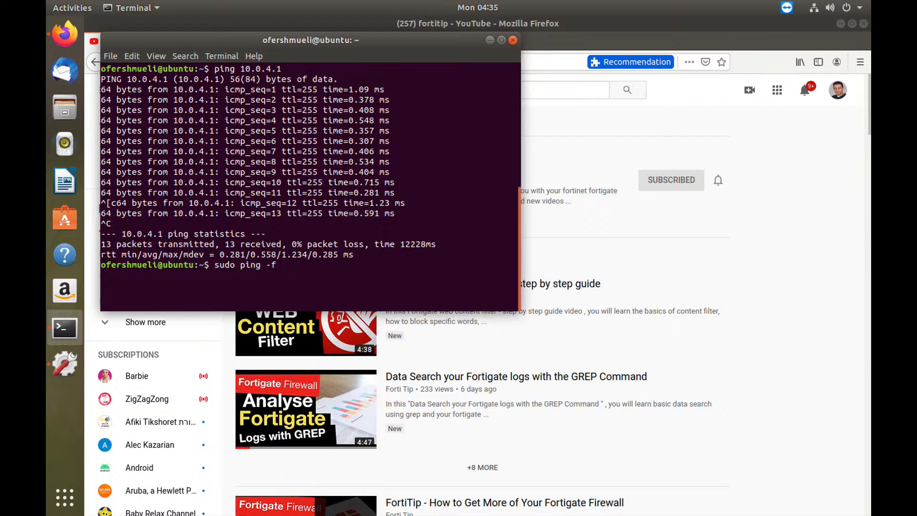
{"action": "type", "text": " 10.0.4.1"}
{"action": "key", "text": "Return"}
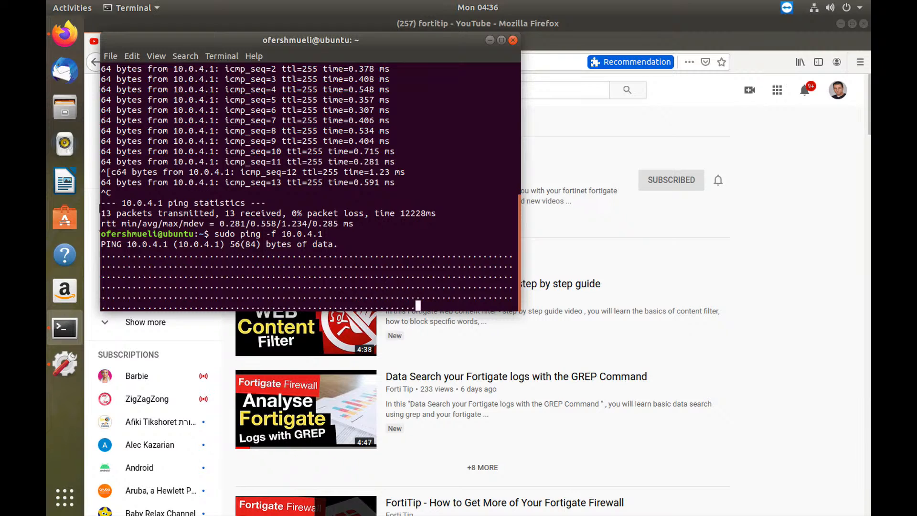
{"action": "key", "text": "ctrl+c"}
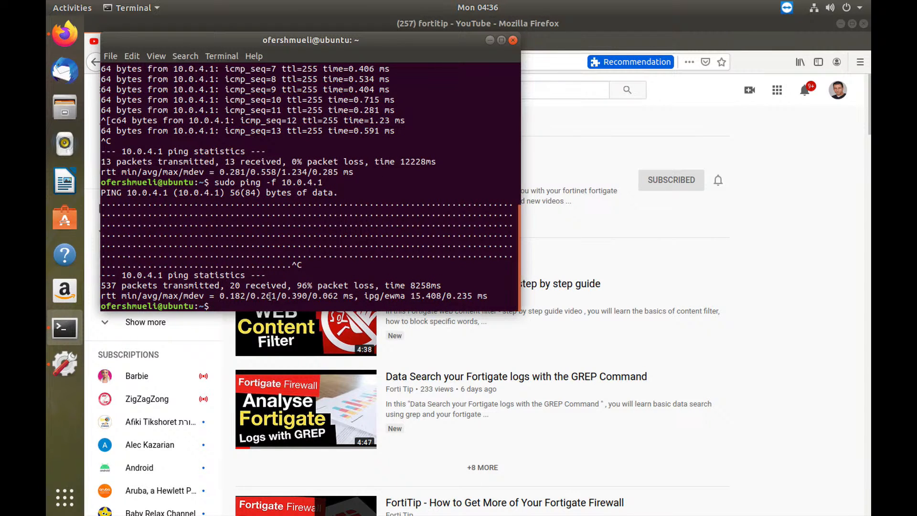
{"action": "left_click_drag", "start_coordinate": [225, 285], "coordinate": [286, 285]}
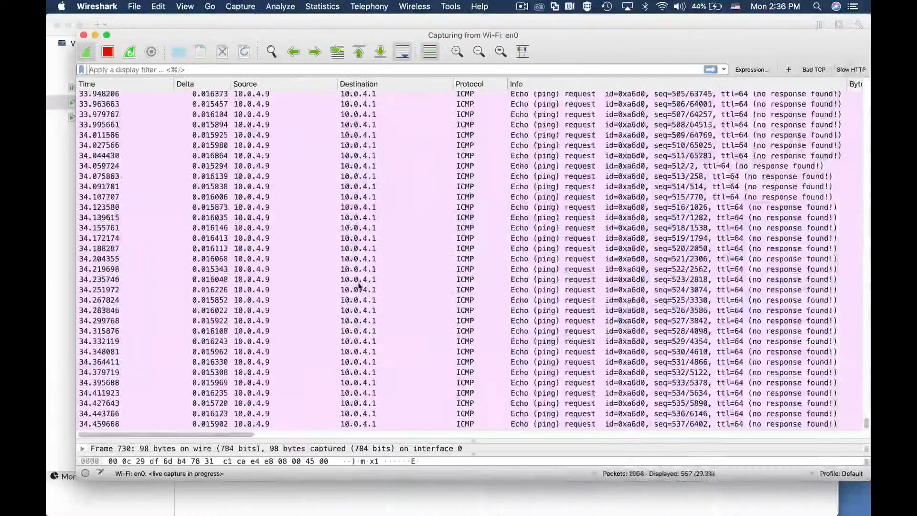
Step: Stop the Wi-Fi capture, filter packets with "ip.addr==10.0.4.9 and icmp", and examine which echo requests received replies
{"action": "left_click", "coordinate": [109, 53]}
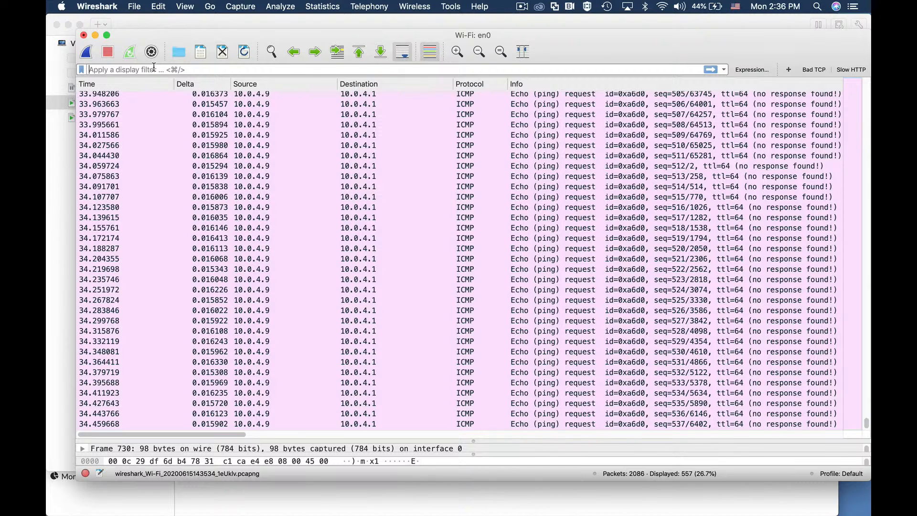
{"action": "type", "text": "ip.addr"}
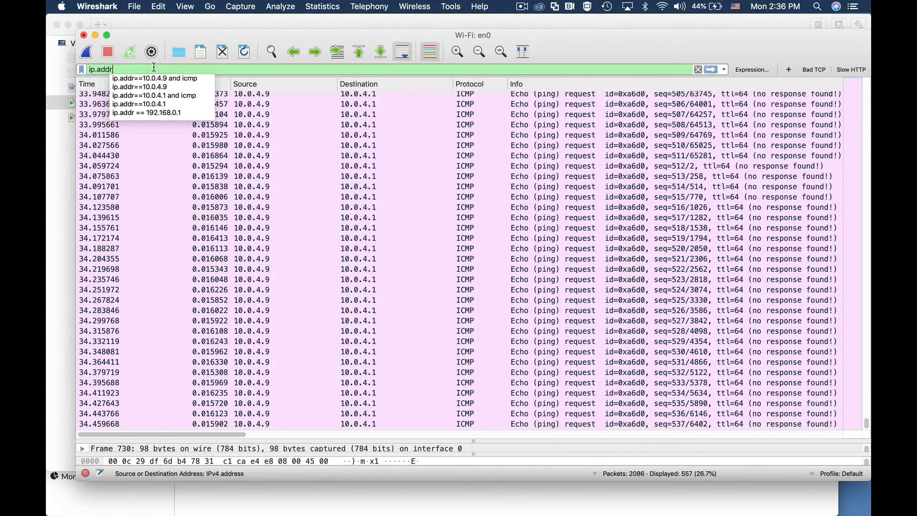
{"action": "type", "text": "=="}
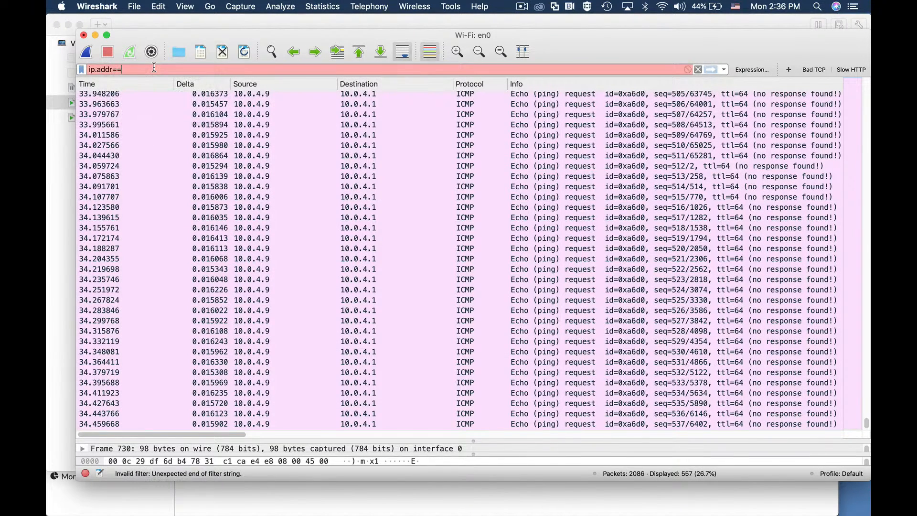
{"action": "type", "text": "10.0."}
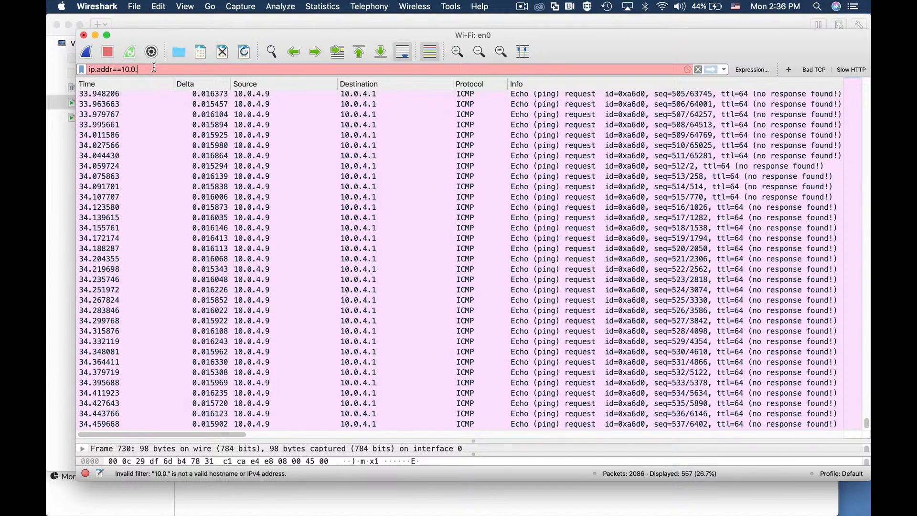
{"action": "type", "text": "4."}
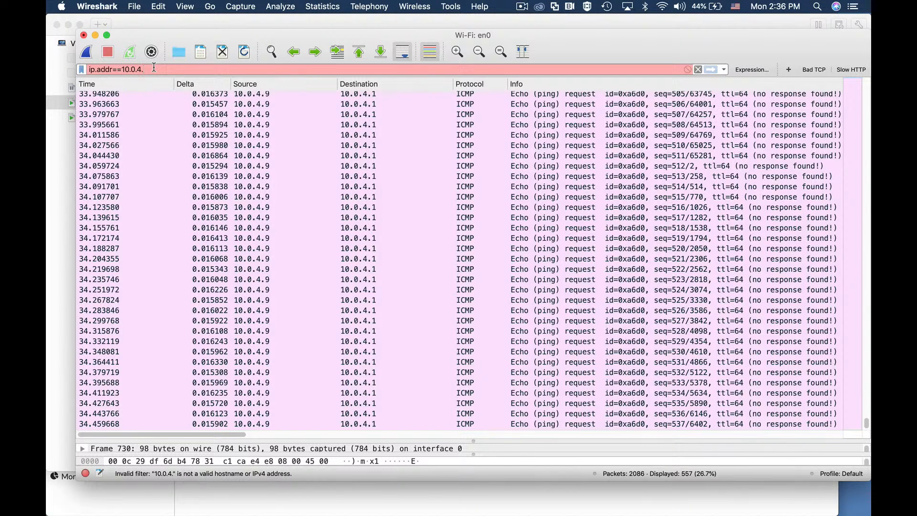
{"action": "type", "text": "9 and "}
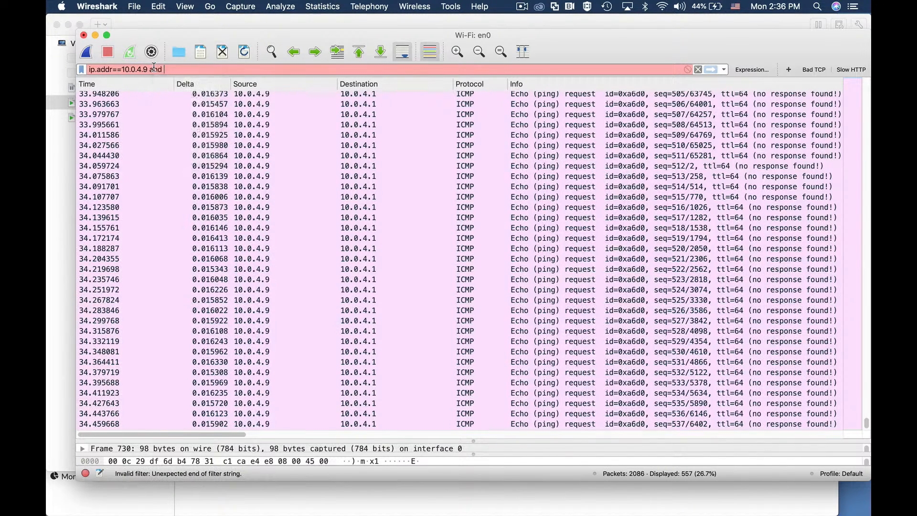
{"action": "type", "text": "icmp"}
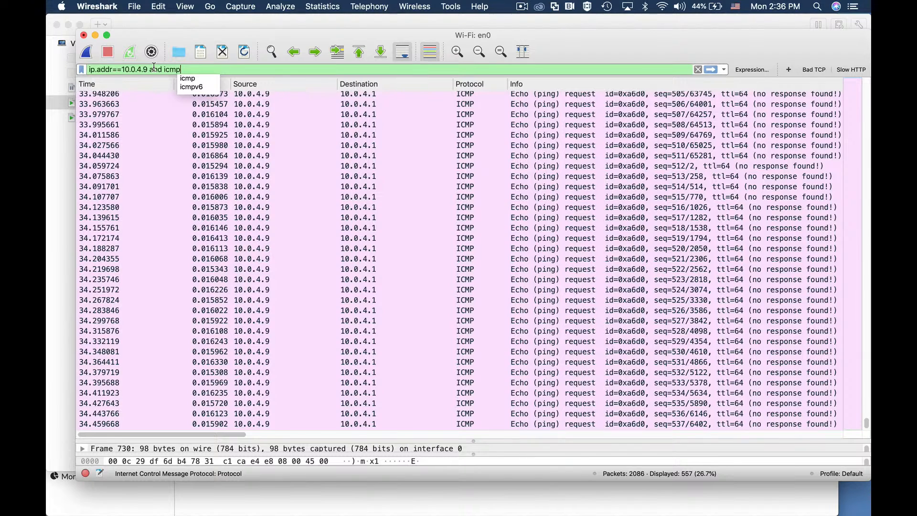
{"action": "key", "text": "Return"}
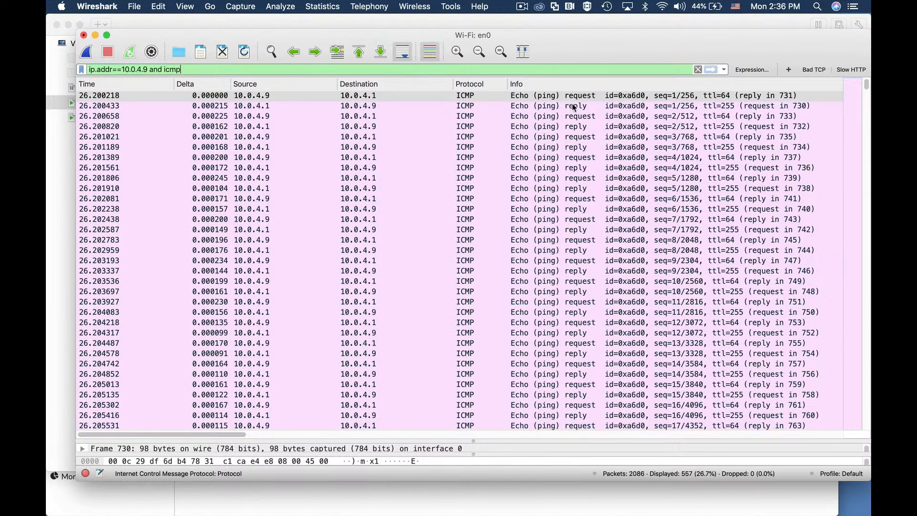
{"action": "scroll", "coordinate": [568, 182], "scroll_direction": "down", "scroll_amount": 5}
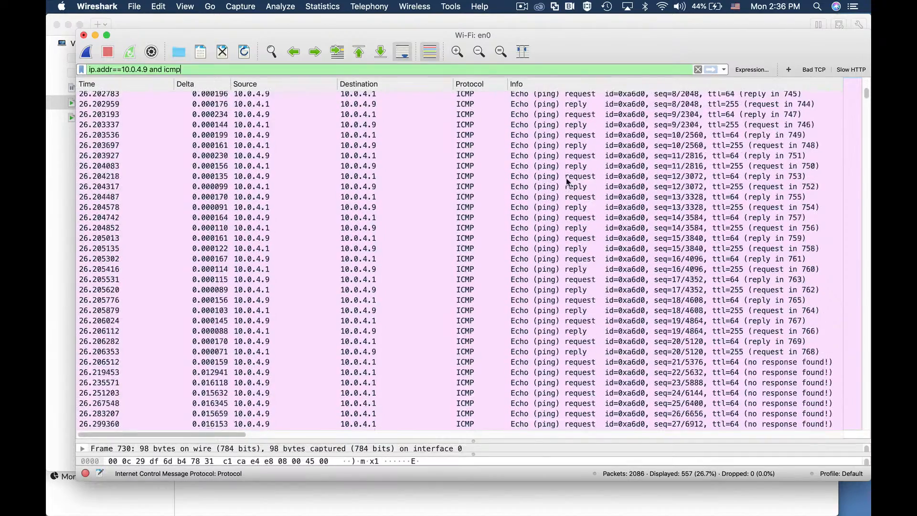
{"action": "scroll", "coordinate": [567, 181], "scroll_direction": "down", "scroll_amount": 3}
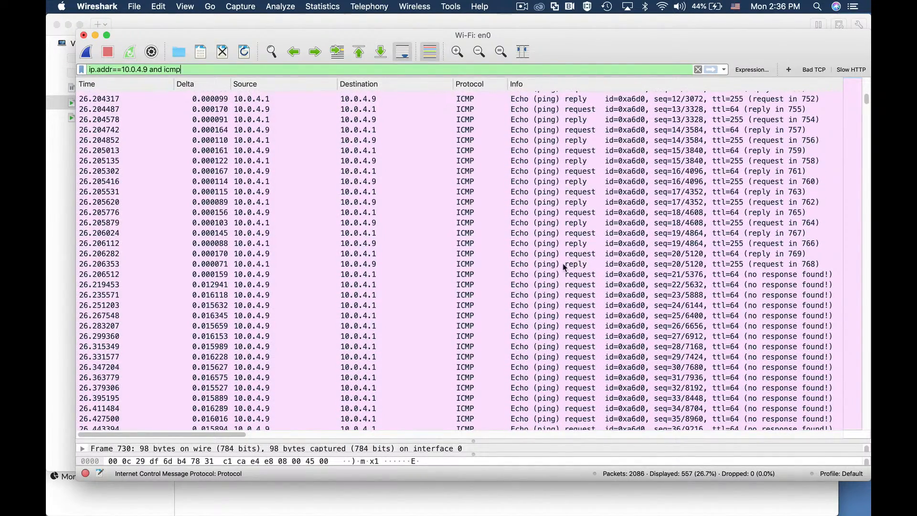
{"action": "scroll", "coordinate": [585, 300], "scroll_direction": "down", "scroll_amount": 2}
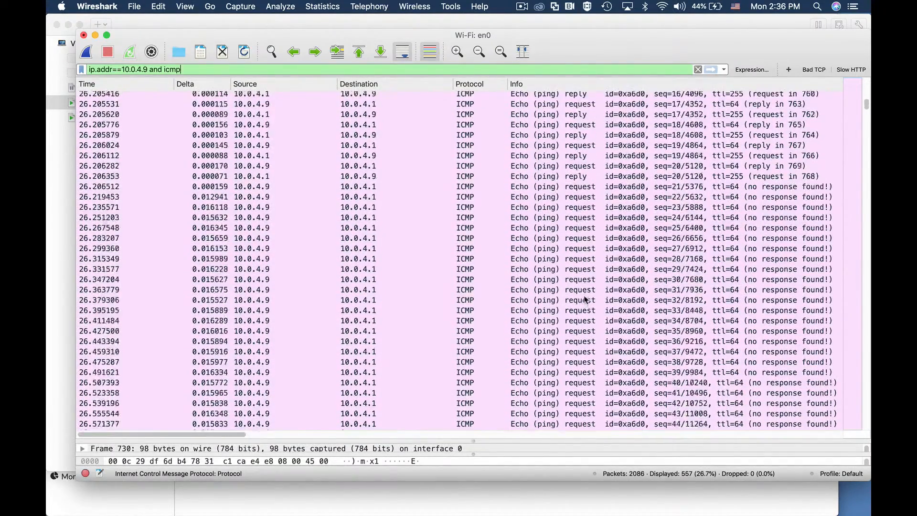
{"action": "scroll", "coordinate": [585, 300], "scroll_direction": "down", "scroll_amount": 4}
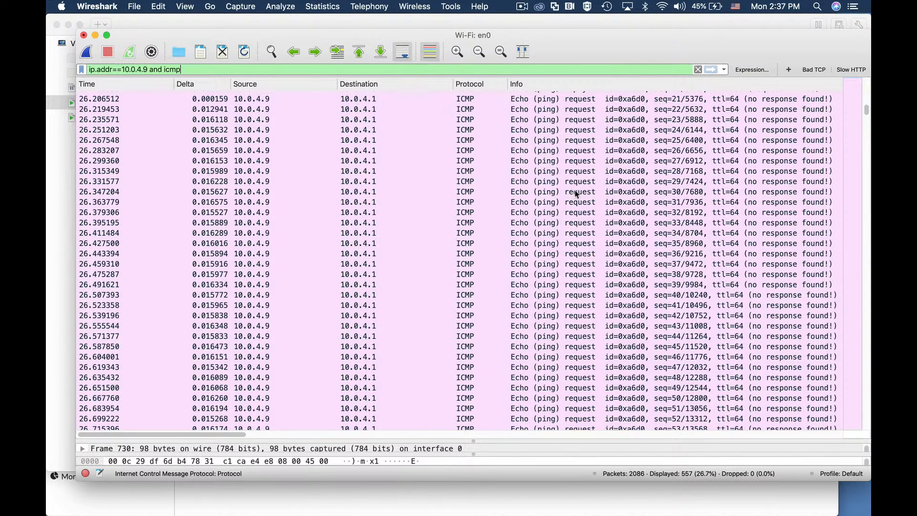
Step: Switch to FortiGate in Chrome and examine the Anomaly log details of the 04:33:09 icmp_flood entry, including its threshold message
{"action": "key", "text": "super+Tab"}
{"action": "key", "text": "super+Tab"}
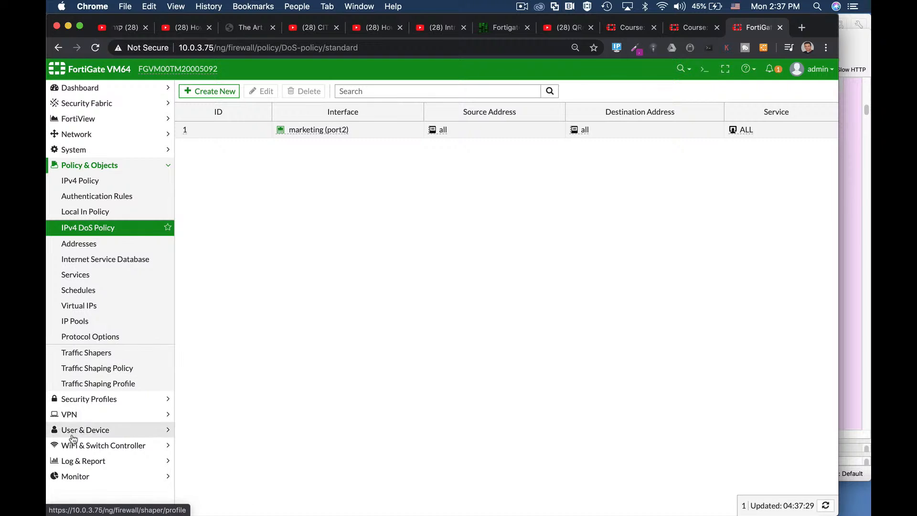
{"action": "left_click", "coordinate": [82, 460]}
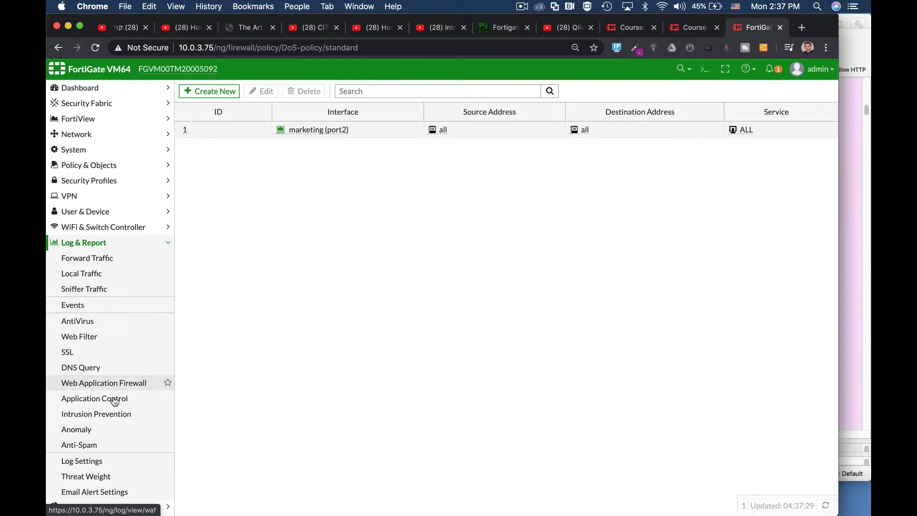
{"action": "left_click", "coordinate": [98, 429]}
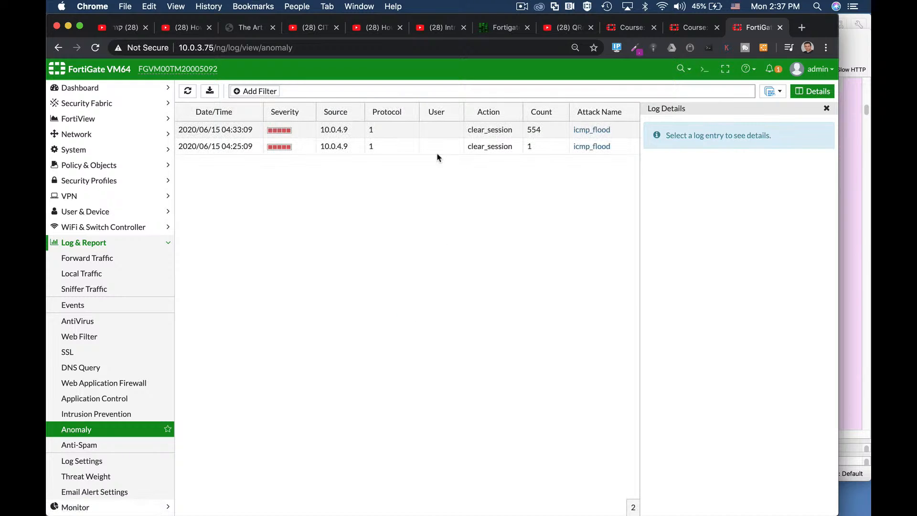
{"action": "left_click", "coordinate": [416, 135]}
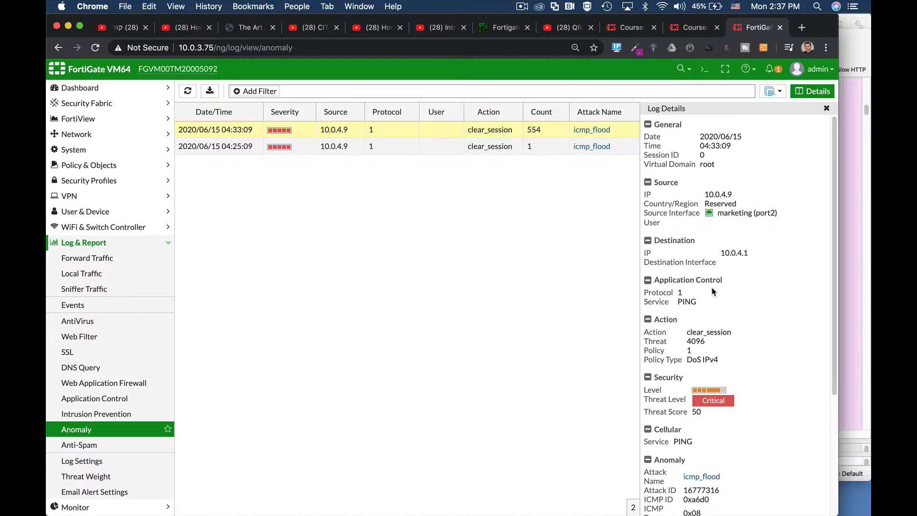
{"action": "scroll", "coordinate": [715, 296], "scroll_direction": "down", "scroll_amount": 1}
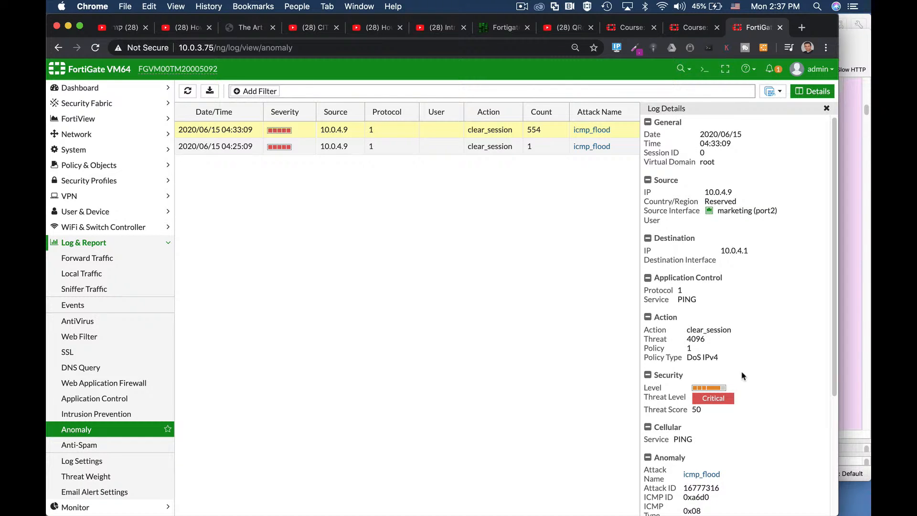
{"action": "scroll", "coordinate": [742, 375], "scroll_direction": "down", "scroll_amount": 5}
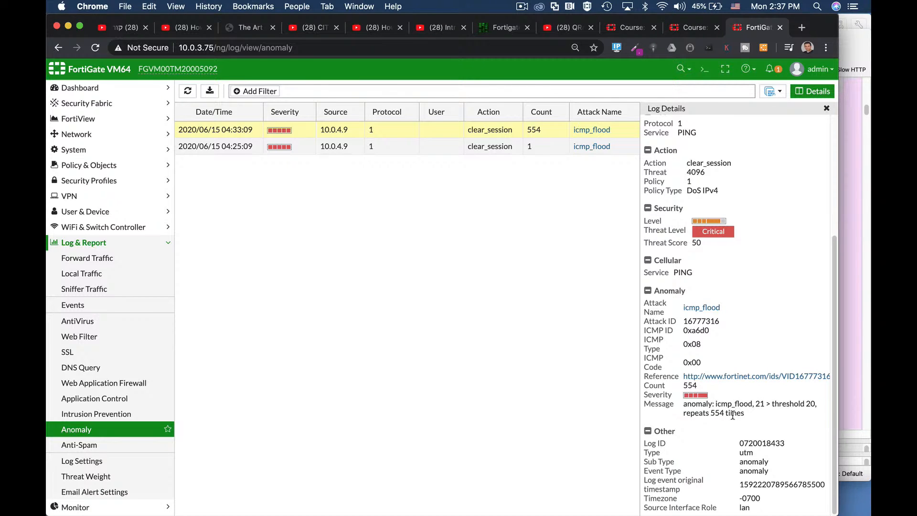
{"action": "mouse_move", "coordinate": [769, 403]}
{"action": "left_mouse_down"}
{"action": "mouse_move", "coordinate": [821, 405]}
{"action": "mouse_move", "coordinate": [783, 402]}
{"action": "left_mouse_up"}
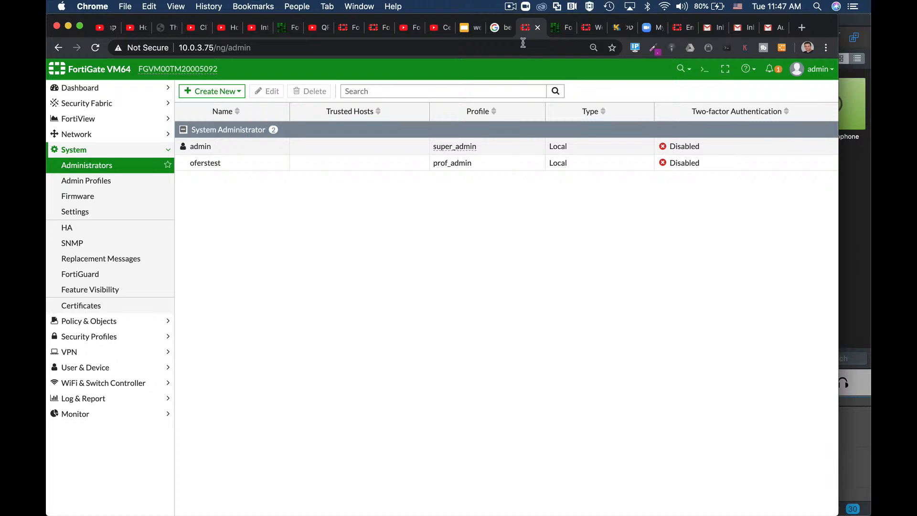
Step: Open the prof_admin administrator account for editing and enable two-factor authentication to view the offered authentication types
{"action": "left_click", "coordinate": [275, 160]}
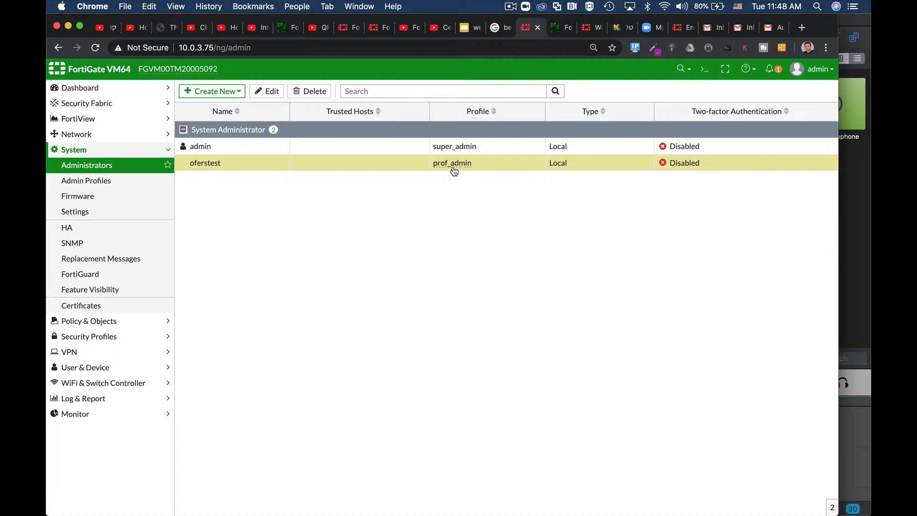
{"action": "left_click", "coordinate": [271, 91]}
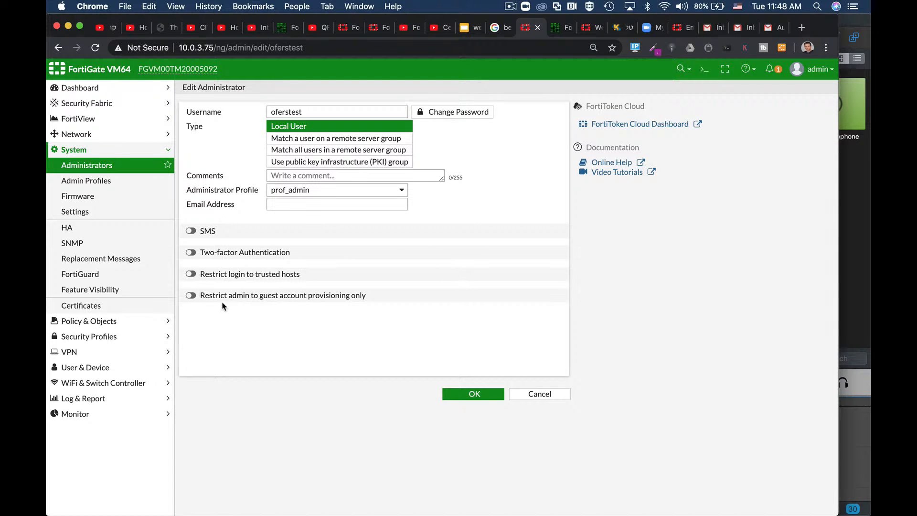
{"action": "left_click", "coordinate": [192, 253]}
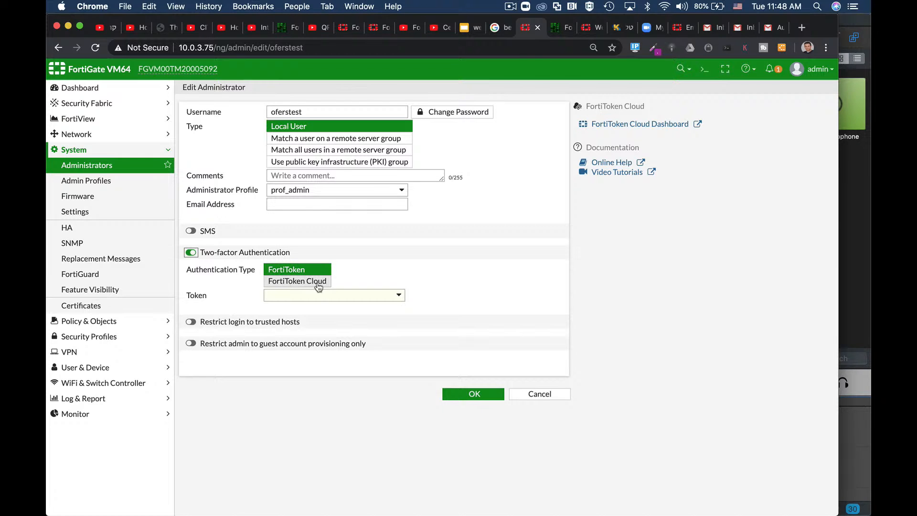
Step: Open the CLI console, enter config system admin, and edit the prof_admin administrator's account
{"action": "left_click", "coordinate": [700, 70]}
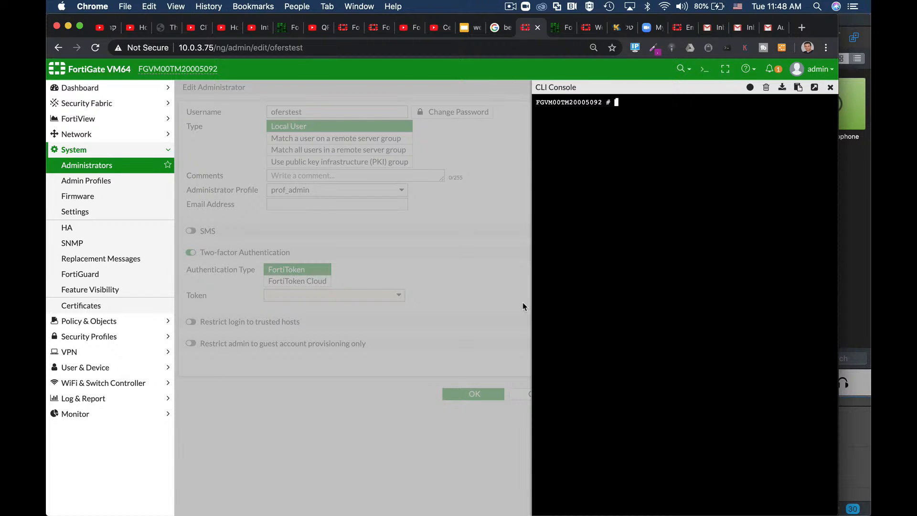
{"action": "type", "text": "config"}
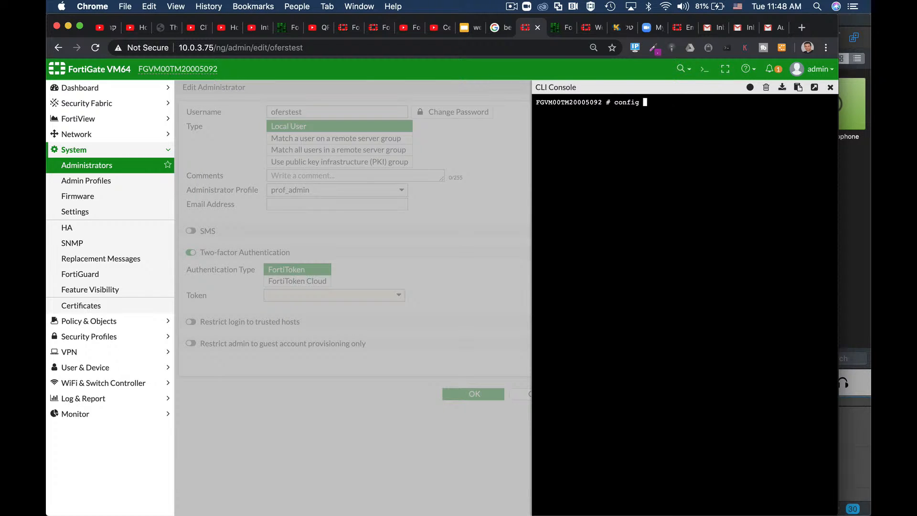
{"action": "type", "text": "admin"}
{"action": "key", "text": "Return"}
{"action": "type", "text": "edit o"}
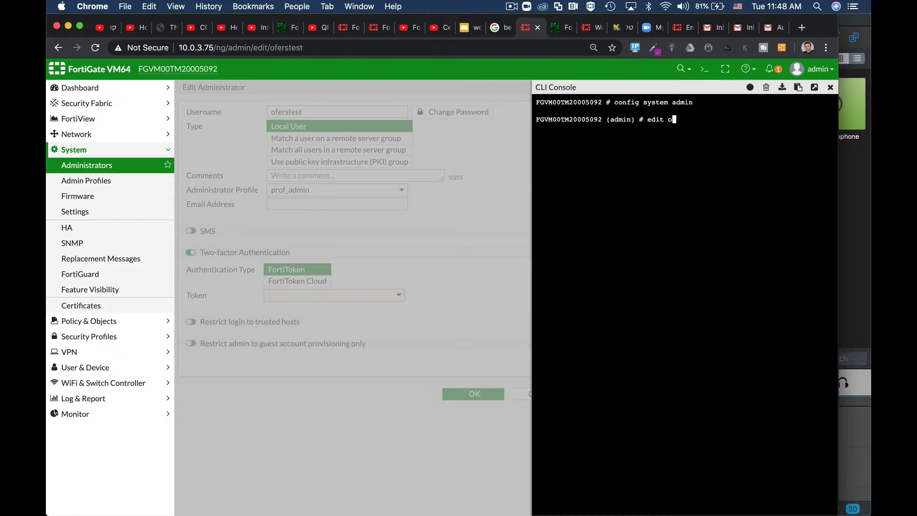
{"action": "type", "text": "f"}
{"action": "key", "text": "Tab"}
{"action": "key", "text": "Return"}
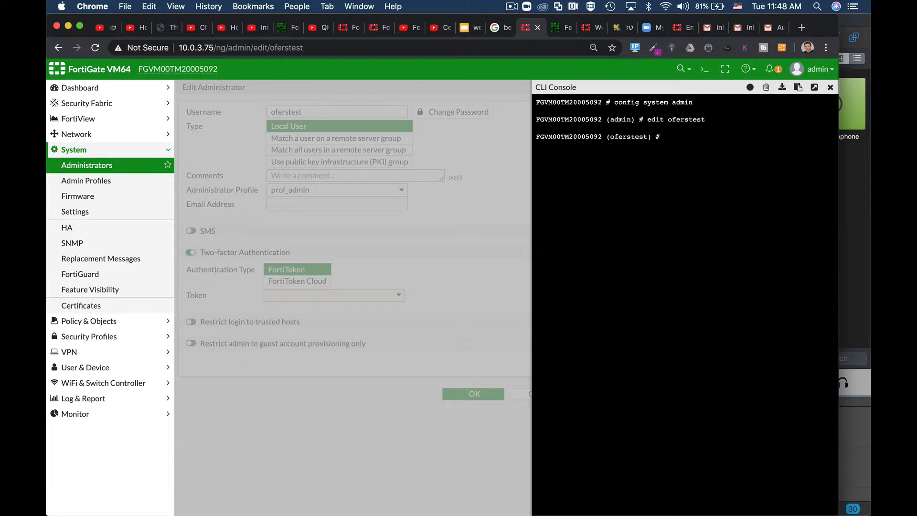
Step: Set the account's two-factor method to email and its email-to value to the administrator's email address
{"action": "type", "text": "set two-factor email"}
{"action": "key", "text": "Return"}
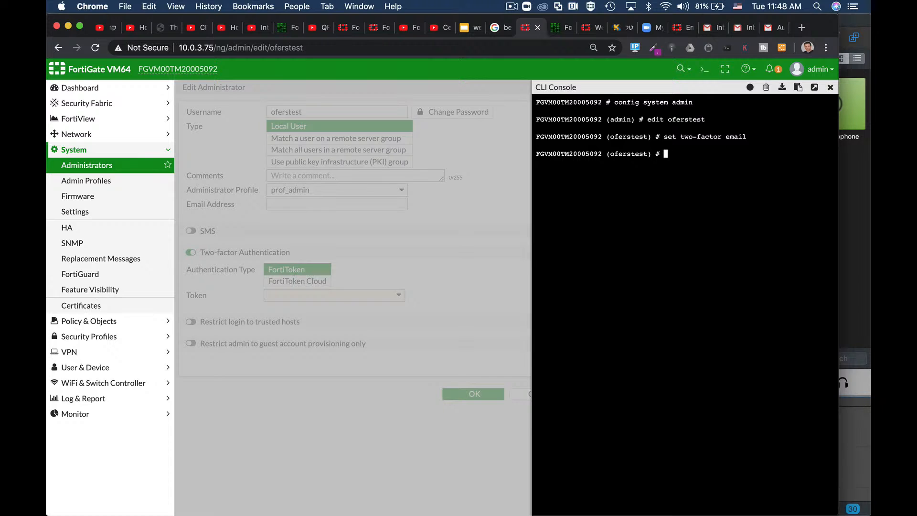
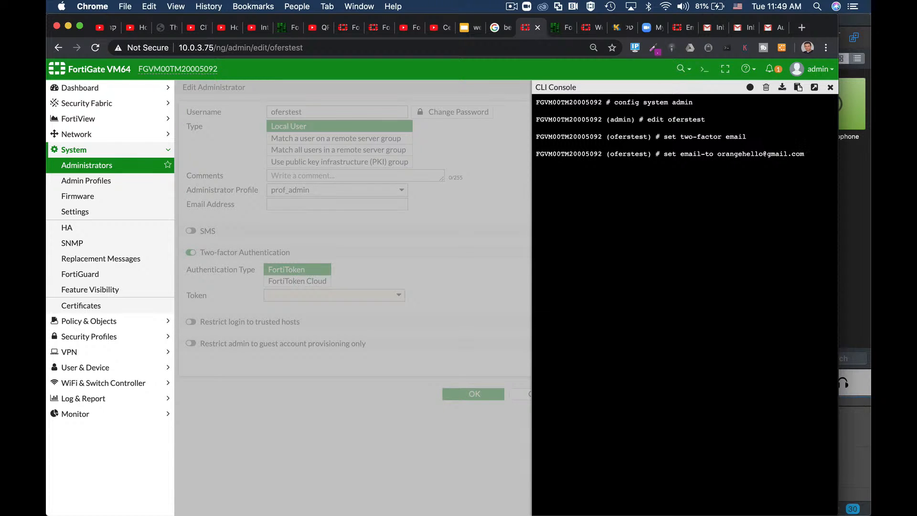
{"action": "key", "text": "Return"}
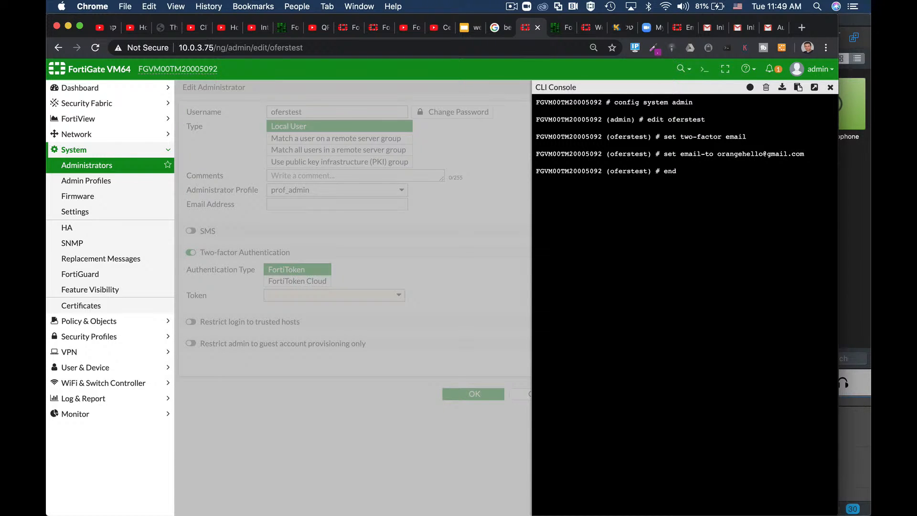
Step: Commit the CLI changes with end, close the console, and reload and save the administrator's edit page
{"action": "type", "text": "end"}
{"action": "key", "text": "Return"}
{"action": "left_click", "coordinate": [830, 88]}
{"action": "left_click", "coordinate": [243, 47]}
{"action": "key", "text": "Return"}
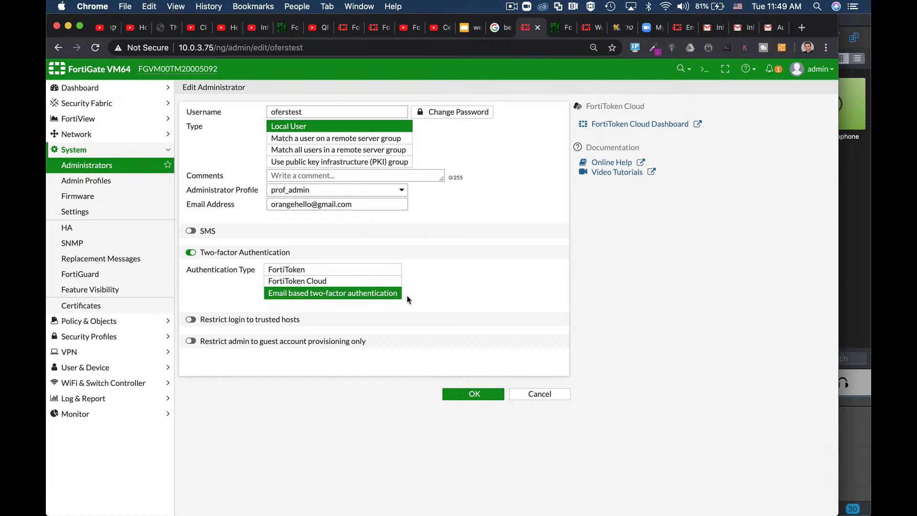
{"action": "left_click", "coordinate": [461, 394]}
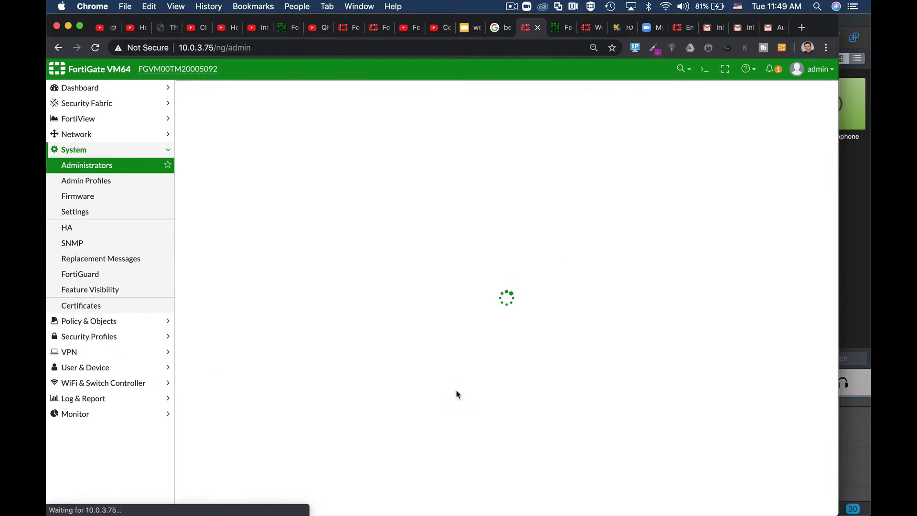
Step: Check the Email Service section in the system settings, apply the settings, and log out of the admin account
{"action": "left_click", "coordinate": [81, 212]}
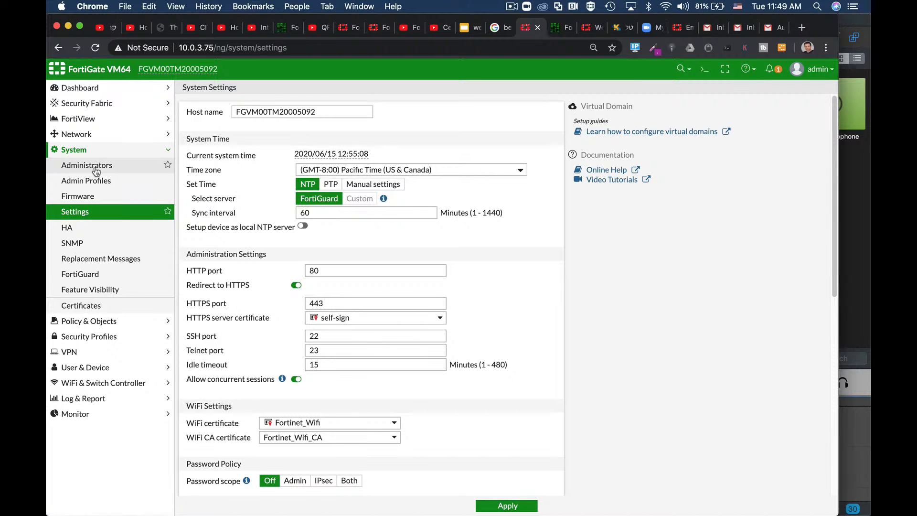
{"action": "scroll", "coordinate": [432, 351], "scroll_direction": "down", "scroll_amount": 10}
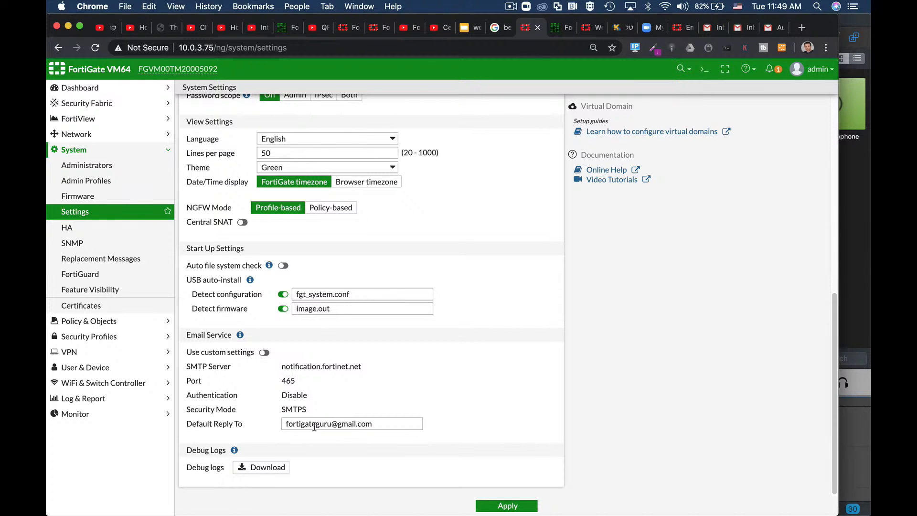
{"action": "left_click", "coordinate": [501, 507]}
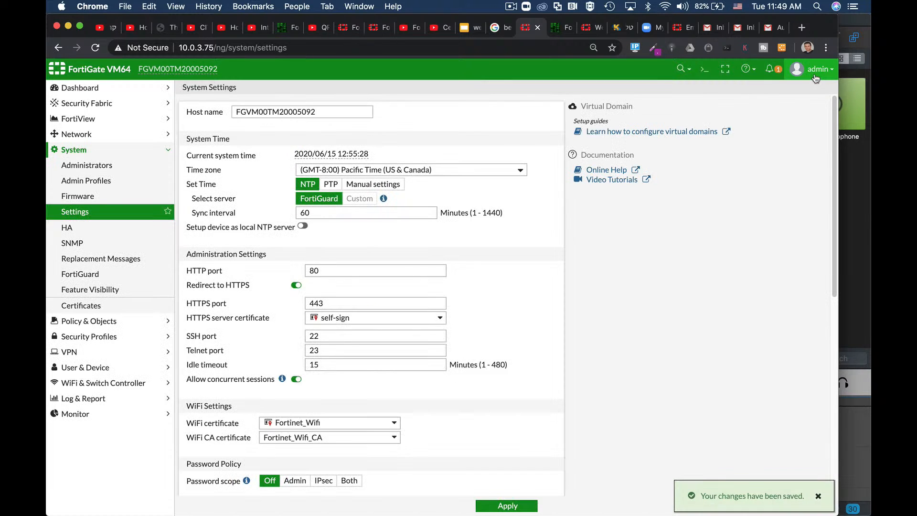
{"action": "left_click", "coordinate": [816, 72]}
{"action": "left_click", "coordinate": [793, 166]}
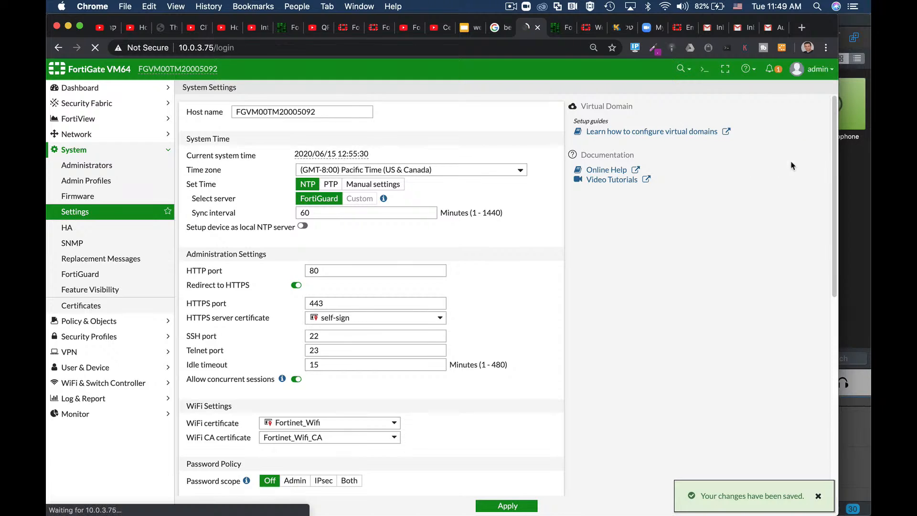
Step: Submit the test administrator's username and account password on the FortiGate login page to request a token code
{"action": "type", "text": "oferstest"}
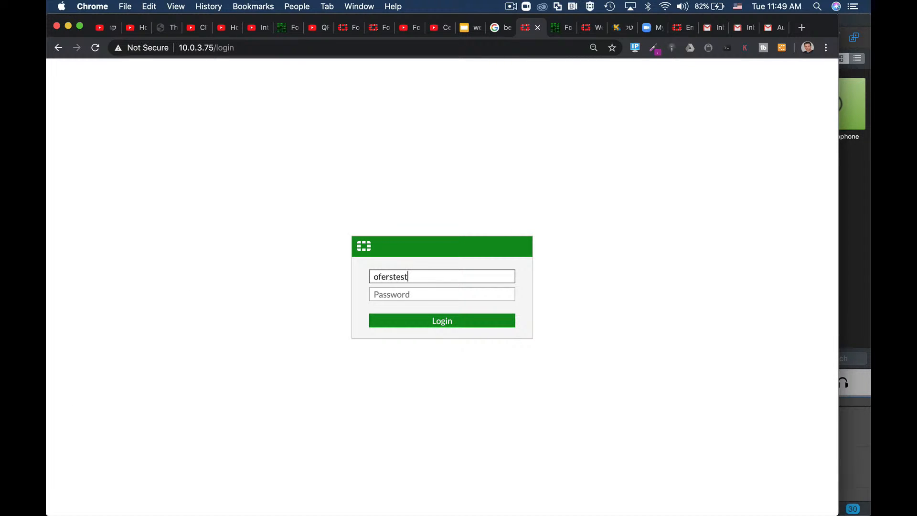
{"action": "key", "text": "Tab"}
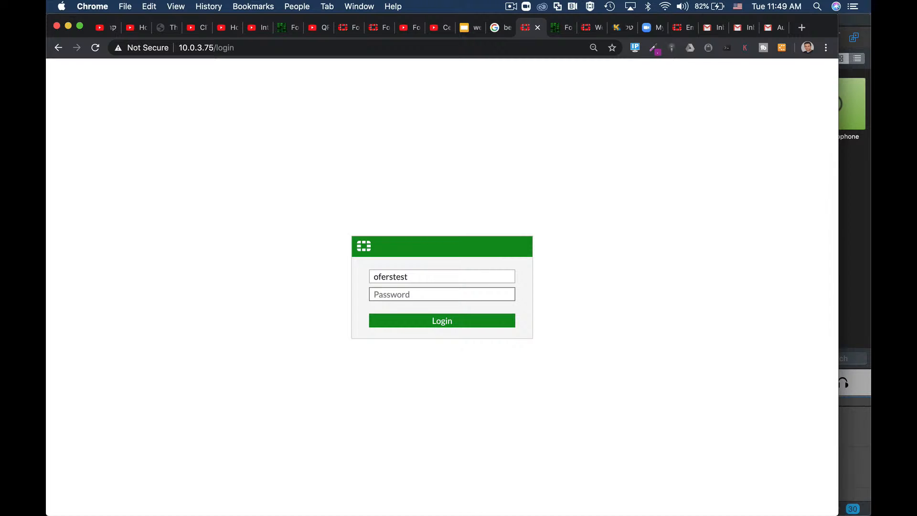
{"action": "type", "text": "••••••"}
{"action": "key", "text": "Return"}
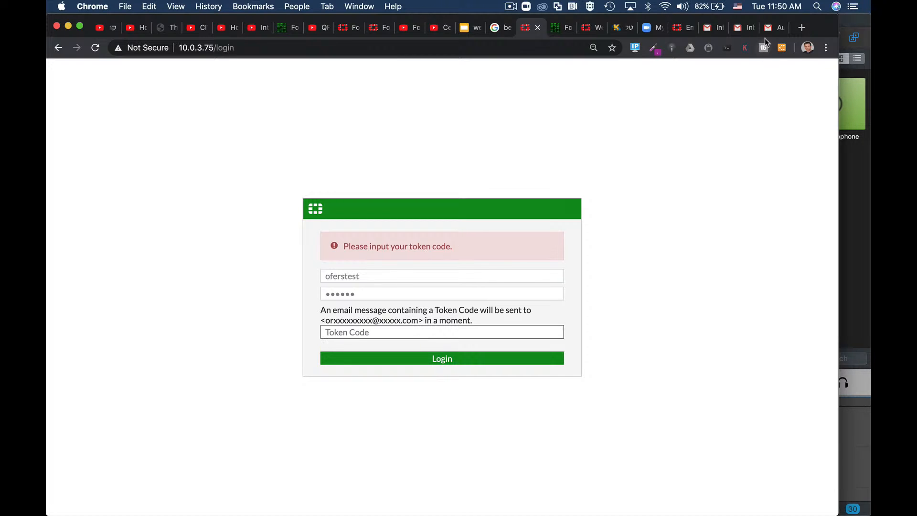
Step: Switch to Gmail, reload the inbox, open the newest AuthCode message from FortiGate, and copy its token code
{"action": "left_click", "coordinate": [772, 27]}
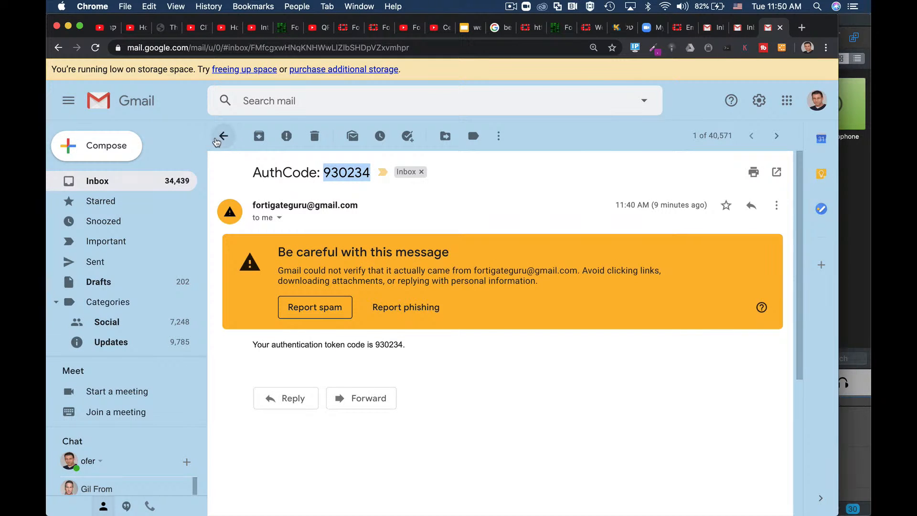
{"action": "left_click", "coordinate": [122, 181]}
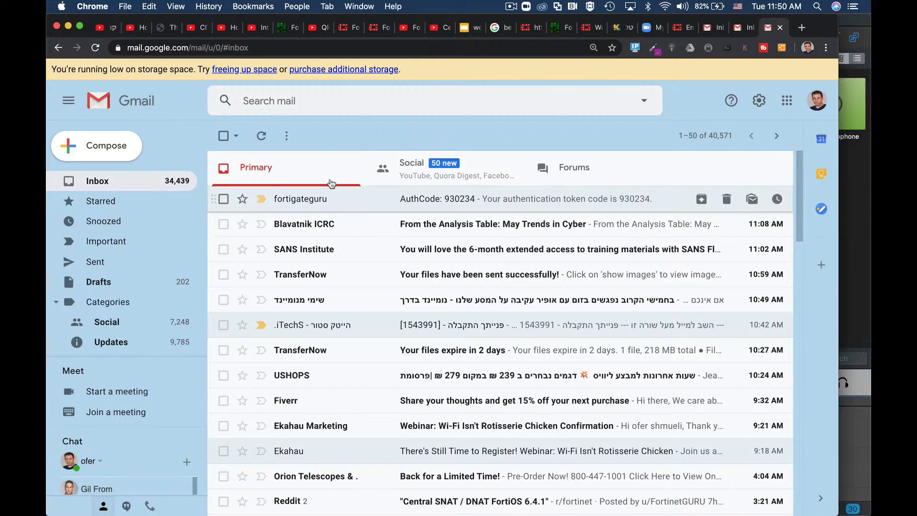
{"action": "left_click", "coordinate": [323, 47]}
{"action": "key", "text": "Return"}
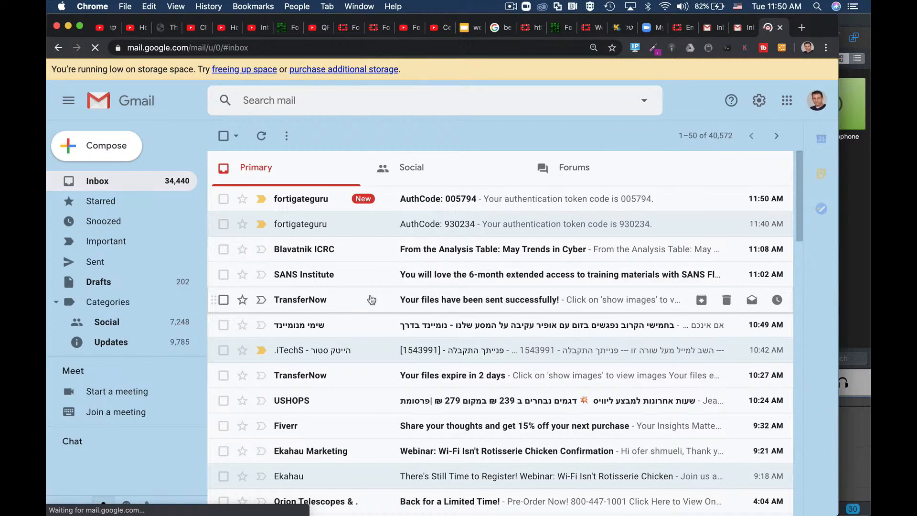
{"action": "left_click", "coordinate": [327, 199]}
{"action": "left_click_drag", "start_coordinate": [323, 172], "coordinate": [372, 174]}
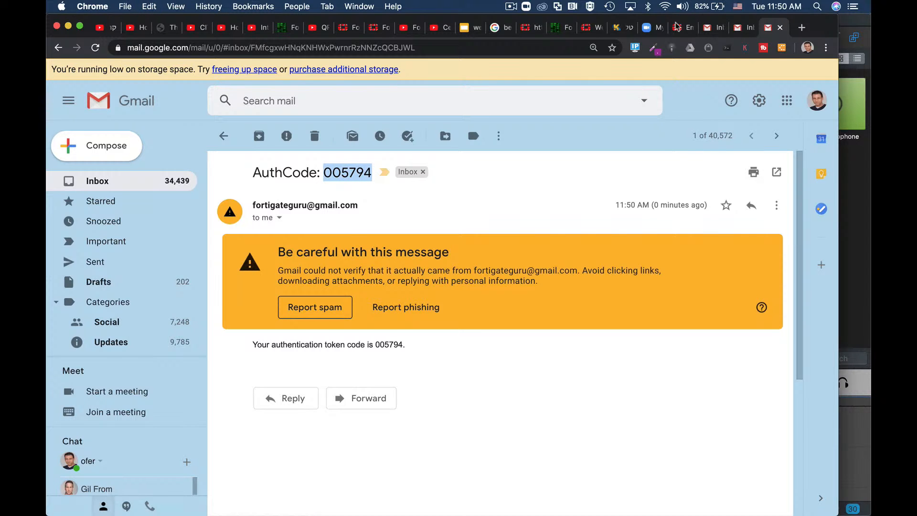
Step: Return to the FortiGate login page, enter the emailed token code in the Token Code field, and log in
{"action": "left_click", "coordinate": [528, 31]}
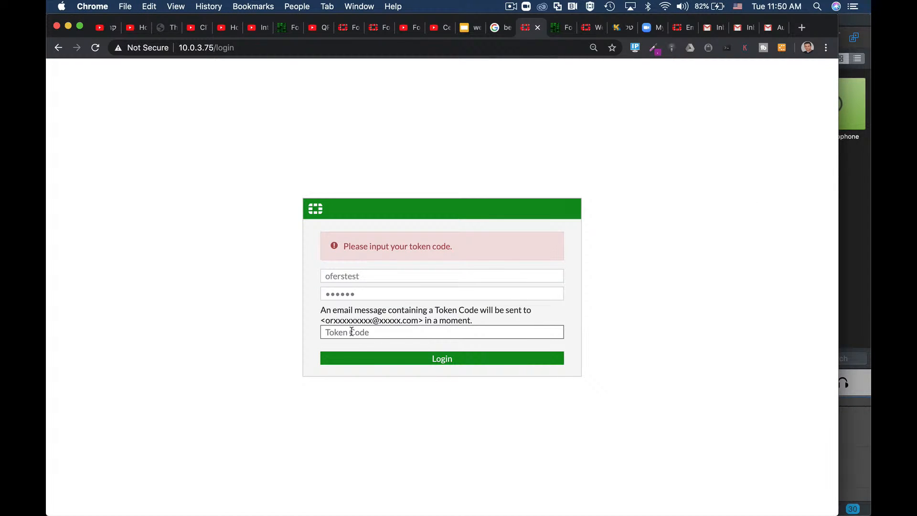
{"action": "key", "text": "super+v"}
{"action": "left_click", "coordinate": [452, 360]}
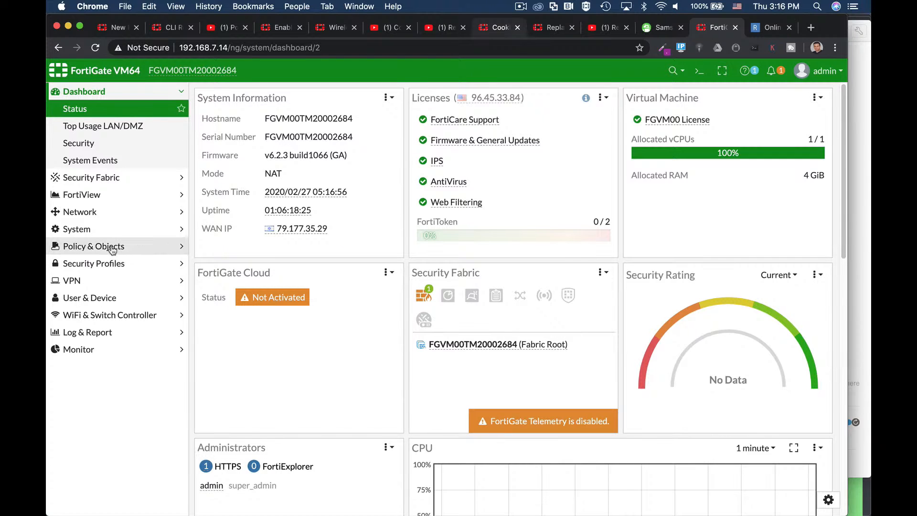
Step: Start a new web filter security profile and name it block pdf
{"action": "left_click", "coordinate": [112, 264]}
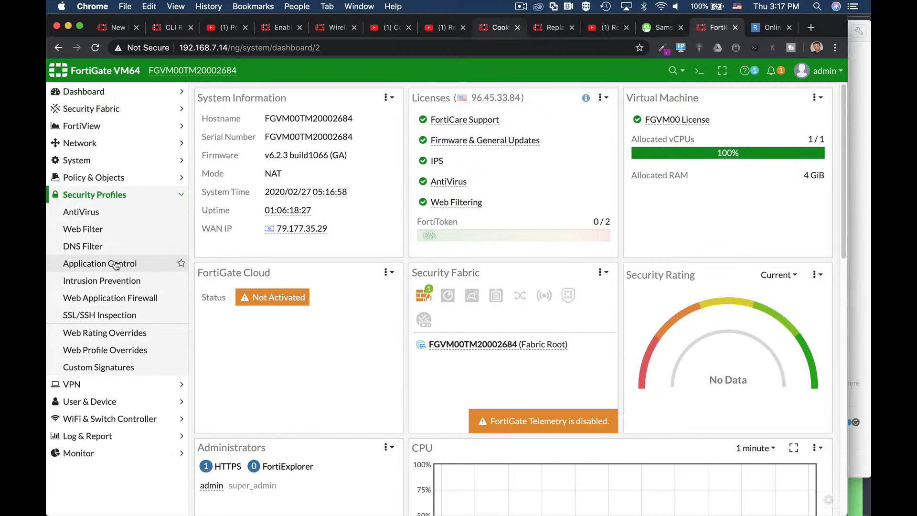
{"action": "left_click", "coordinate": [101, 230]}
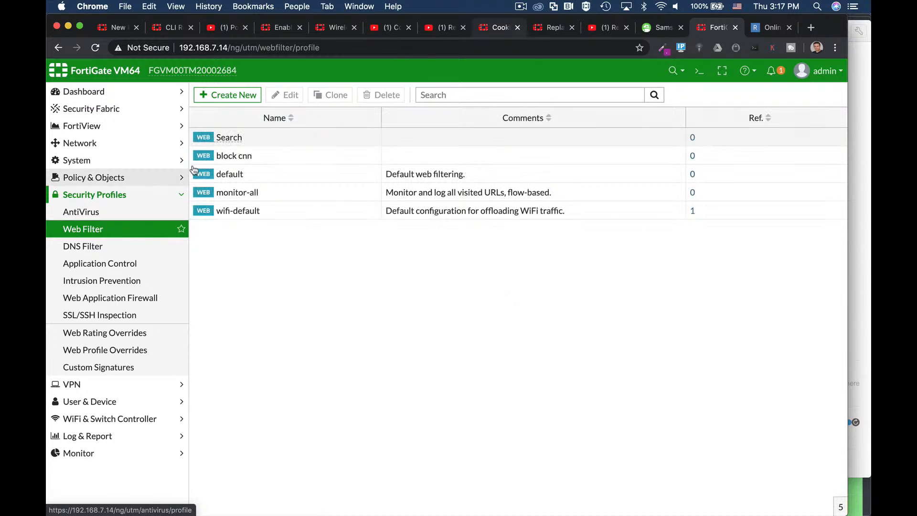
{"action": "left_click", "coordinate": [235, 94]}
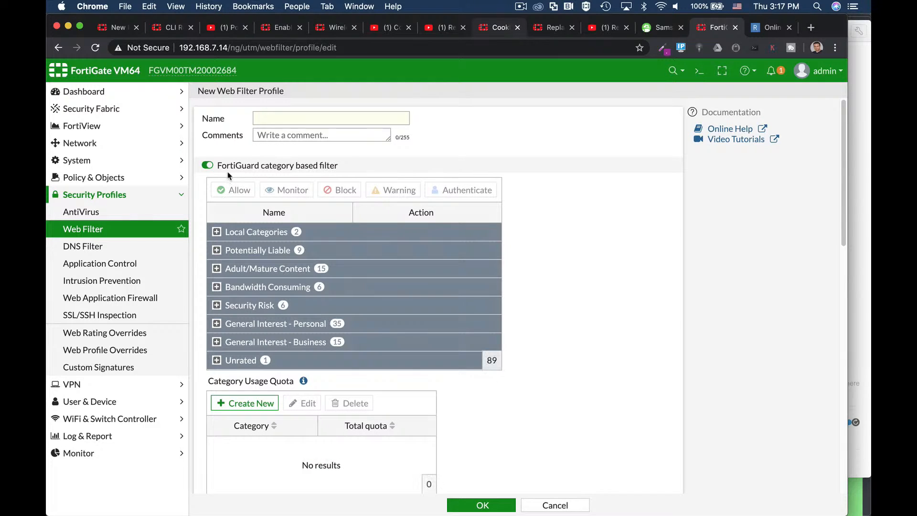
{"action": "left_click", "coordinate": [257, 119]}
{"action": "type", "text": "blo"}
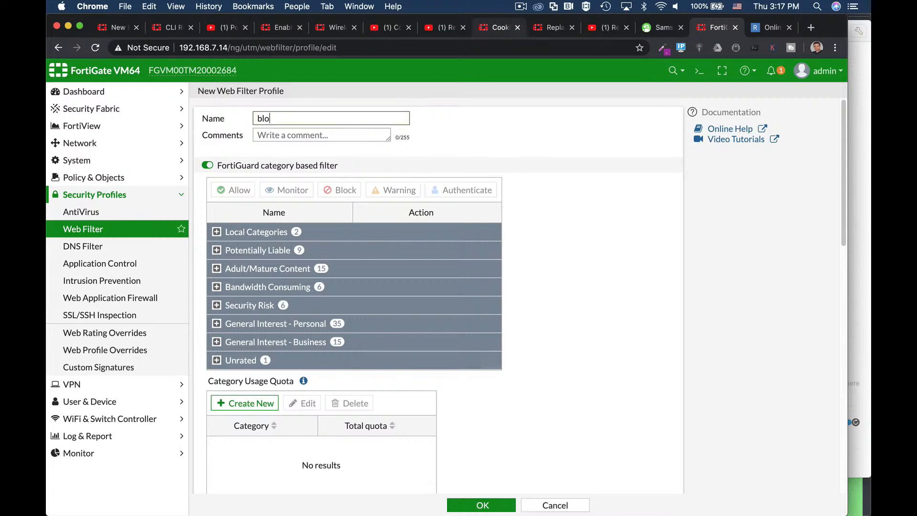
{"action": "type", "text": "ck pdf"}
Step: Create a new file filter rule in the web filter profile and name it block pdf
{"action": "scroll", "coordinate": [558, 288], "scroll_direction": "down", "scroll_amount": 5}
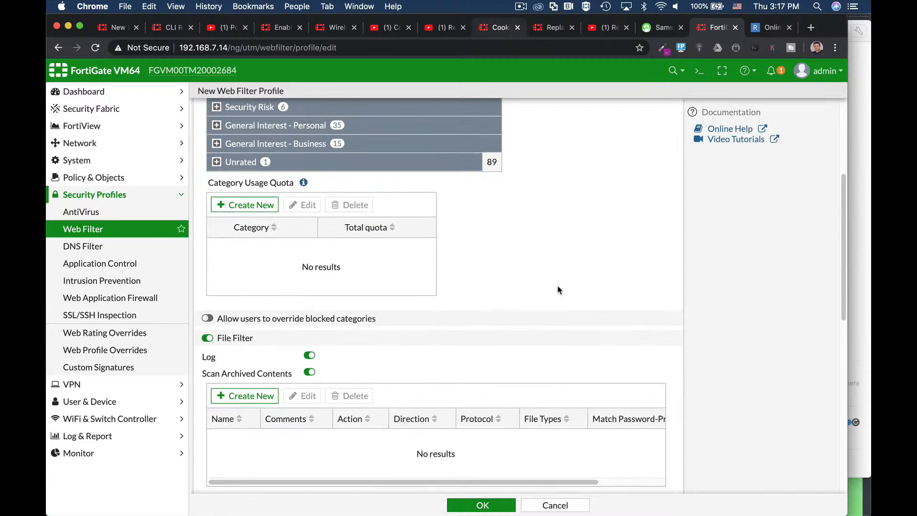
{"action": "left_click", "coordinate": [309, 371]}
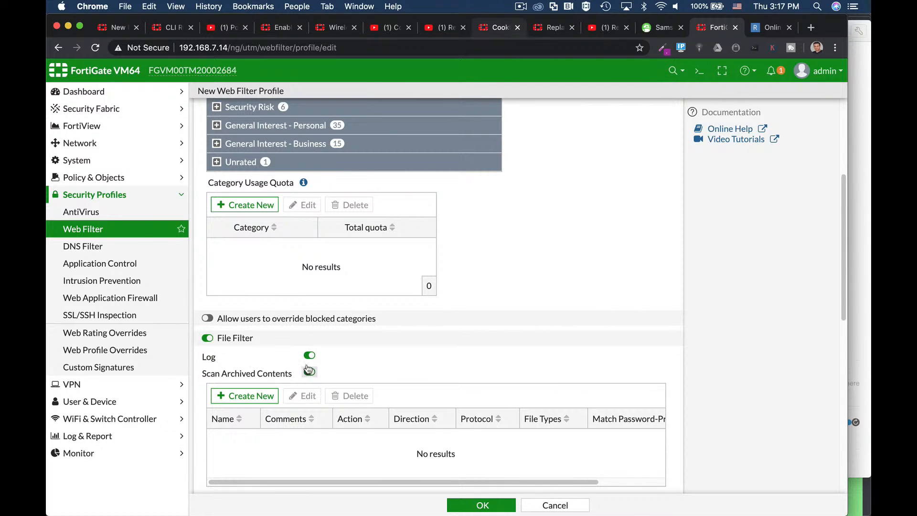
{"action": "scroll", "coordinate": [374, 353], "scroll_direction": "down", "scroll_amount": 2}
{"action": "left_click", "coordinate": [254, 351]}
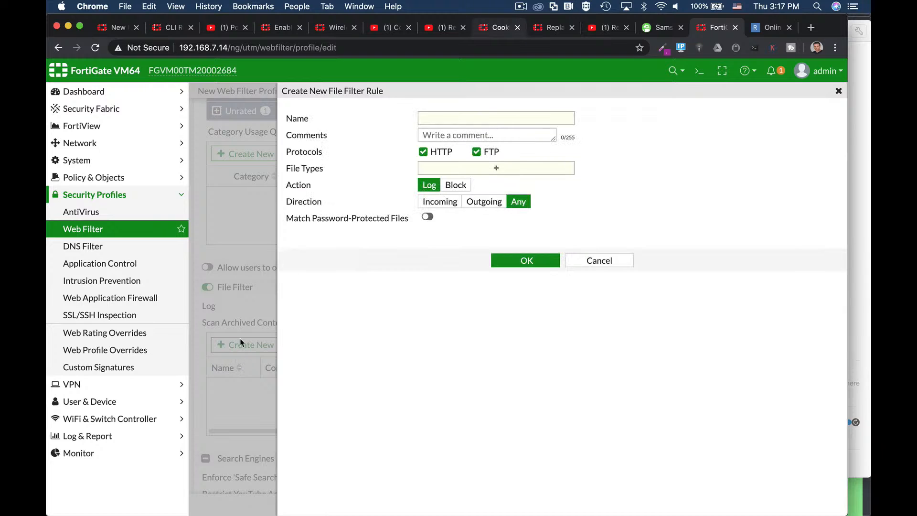
{"action": "left_click", "coordinate": [445, 120]}
{"action": "type", "text": "blo"}
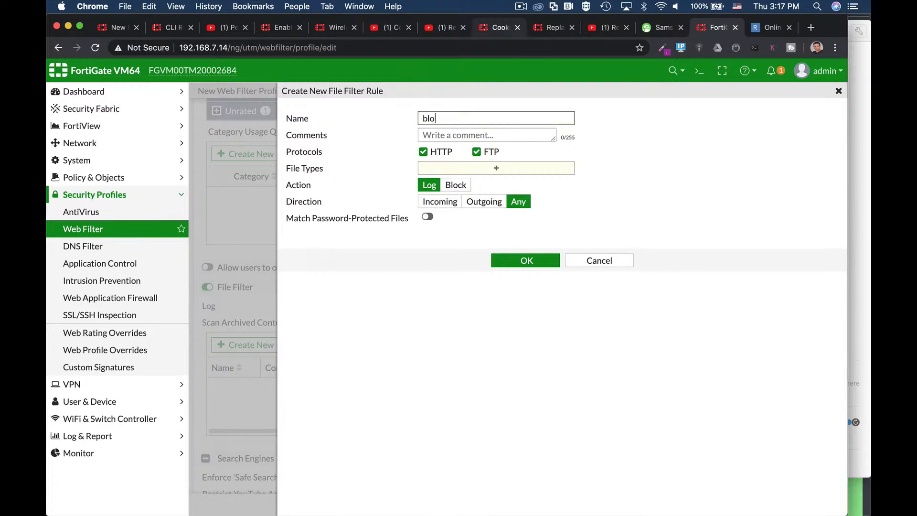
{"action": "type", "text": "ck pdf"}
{"action": "left_click", "coordinate": [684, 187]}
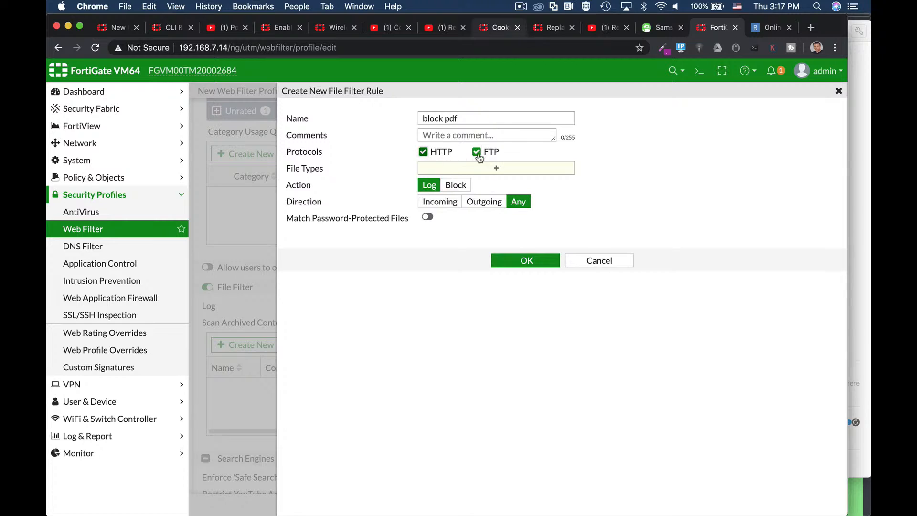
Step: Set the rule's file type to pdf and its action to Block, and save both the rule and the web filter profile
{"action": "left_click", "coordinate": [496, 167]}
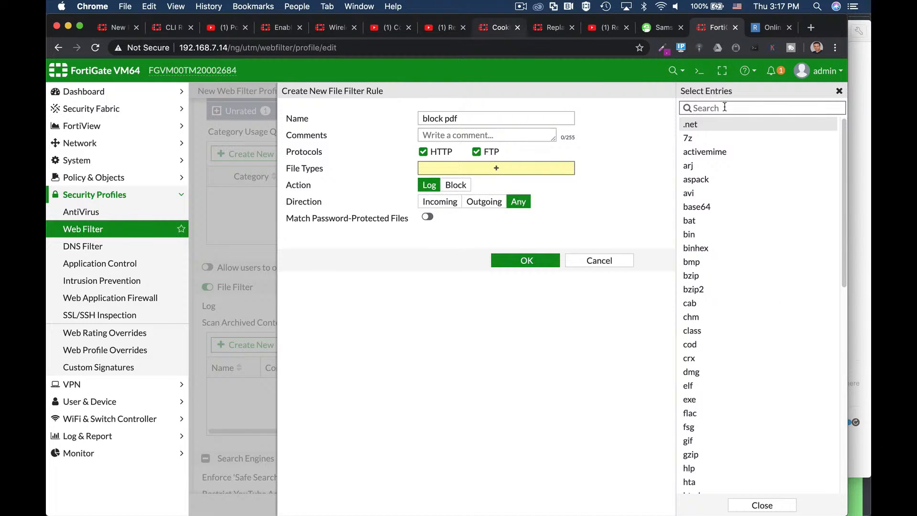
{"action": "type", "text": "pd"}
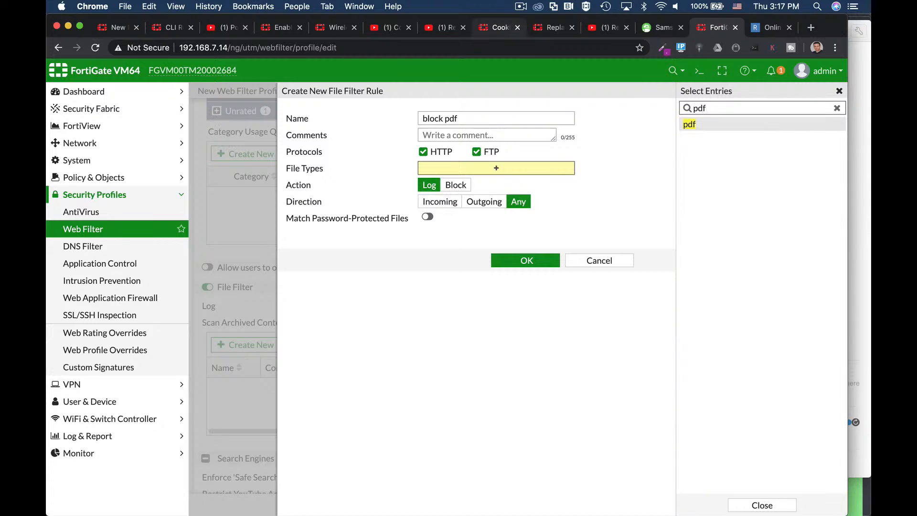
{"action": "type", "text": "f"}
{"action": "key", "text": "Return"}
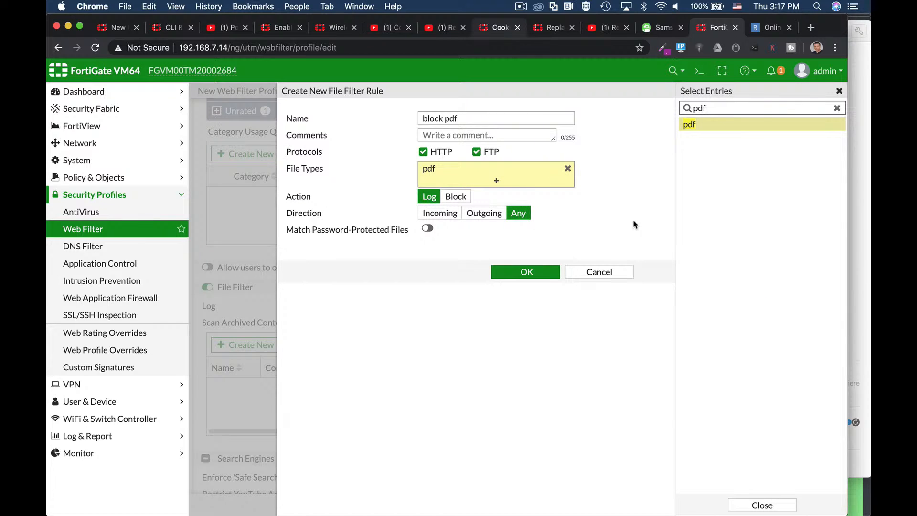
{"action": "left_click", "coordinate": [456, 197]}
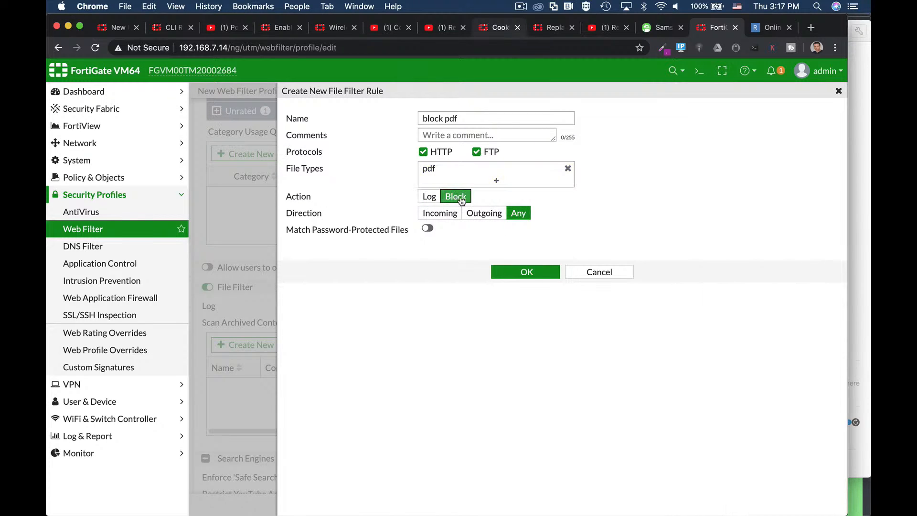
{"action": "left_click", "coordinate": [521, 274]}
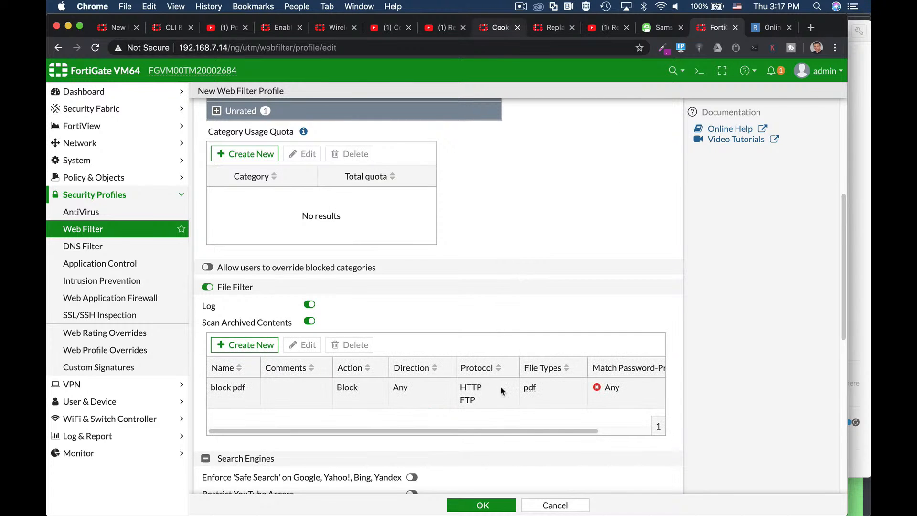
{"action": "left_click", "coordinate": [494, 509]}
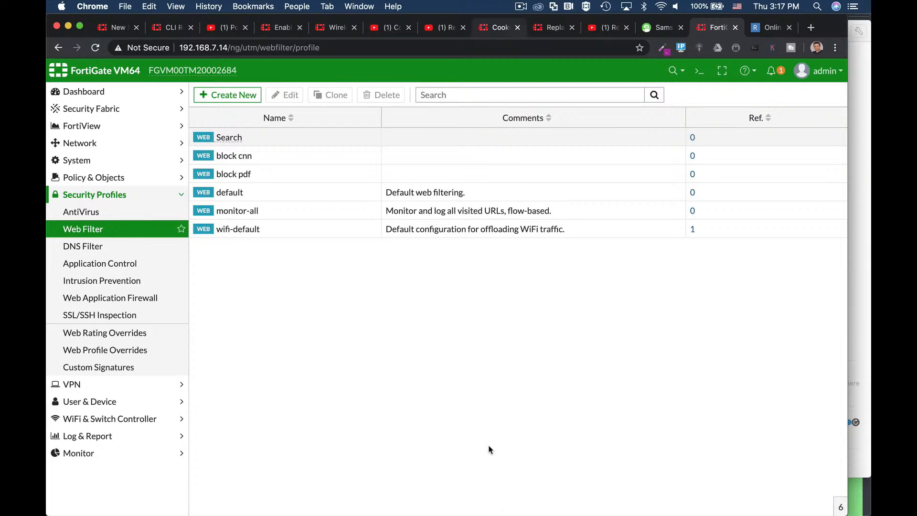
Step: Edit the full access -Proxy IPv4 policy, enable its web filter with the block pdf profile, and save the policy
{"action": "left_click", "coordinate": [89, 177]}
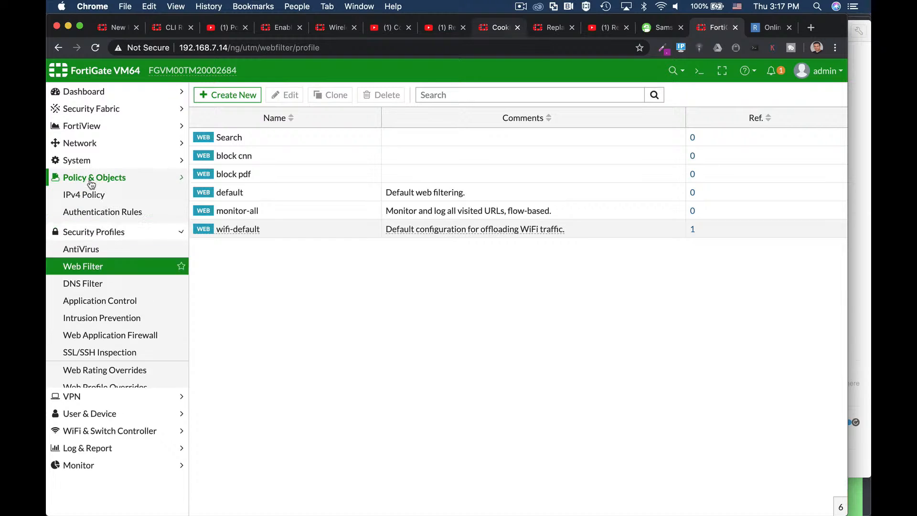
{"action": "left_click", "coordinate": [91, 194]}
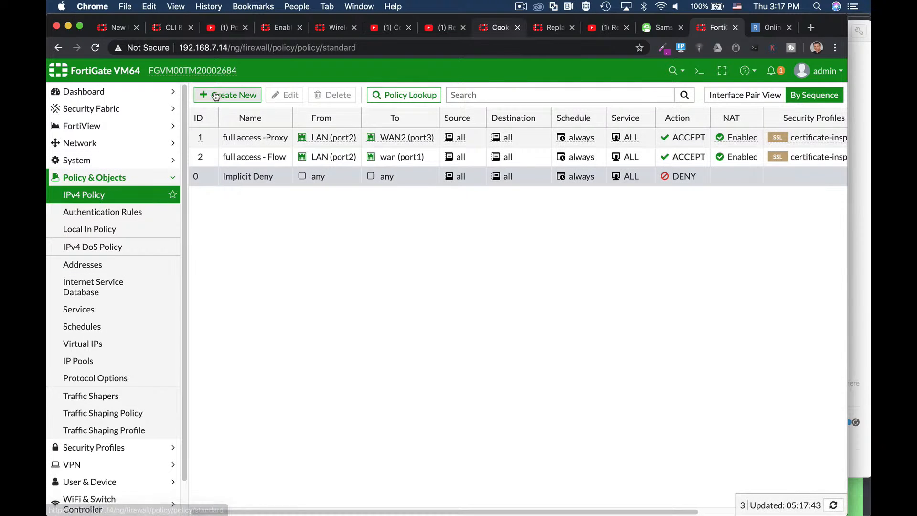
{"action": "left_click", "coordinate": [247, 138]}
{"action": "left_click", "coordinate": [276, 97]}
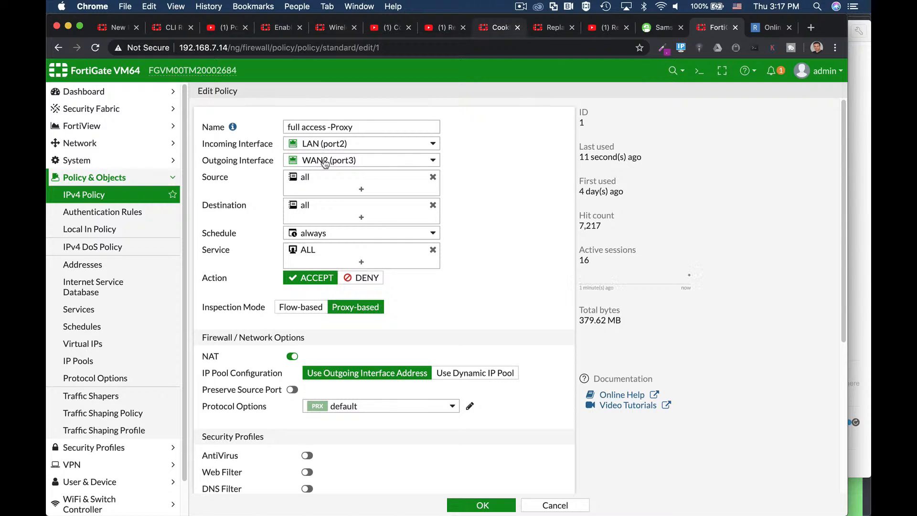
{"action": "scroll", "coordinate": [458, 231], "scroll_direction": "down", "scroll_amount": 4}
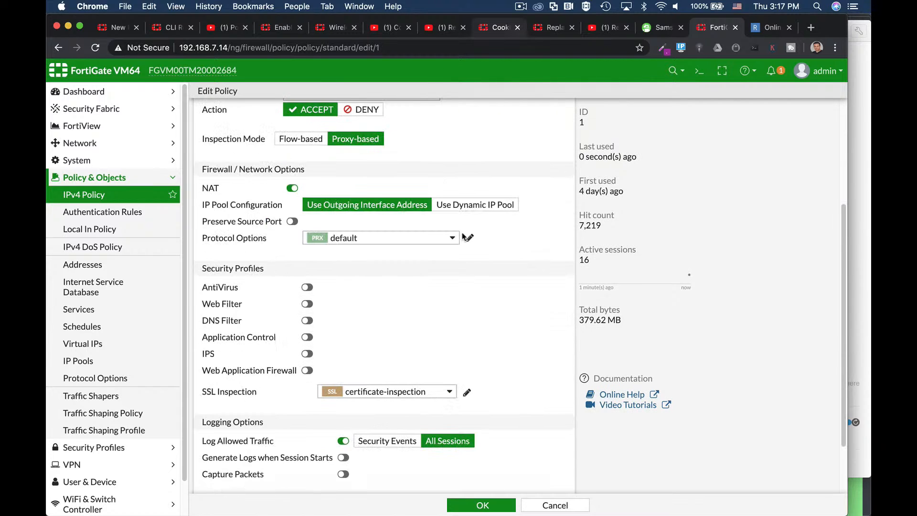
{"action": "left_click", "coordinate": [307, 303]}
{"action": "left_click", "coordinate": [346, 306]}
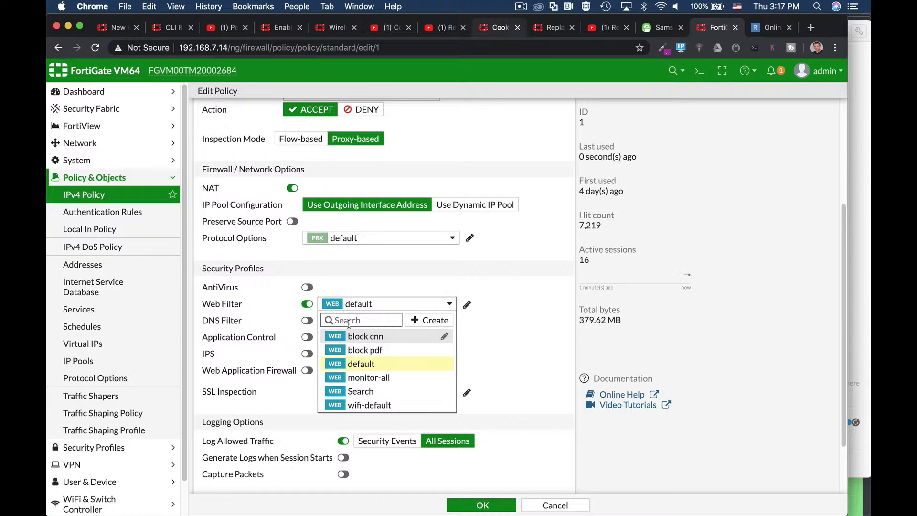
{"action": "left_click", "coordinate": [357, 350]}
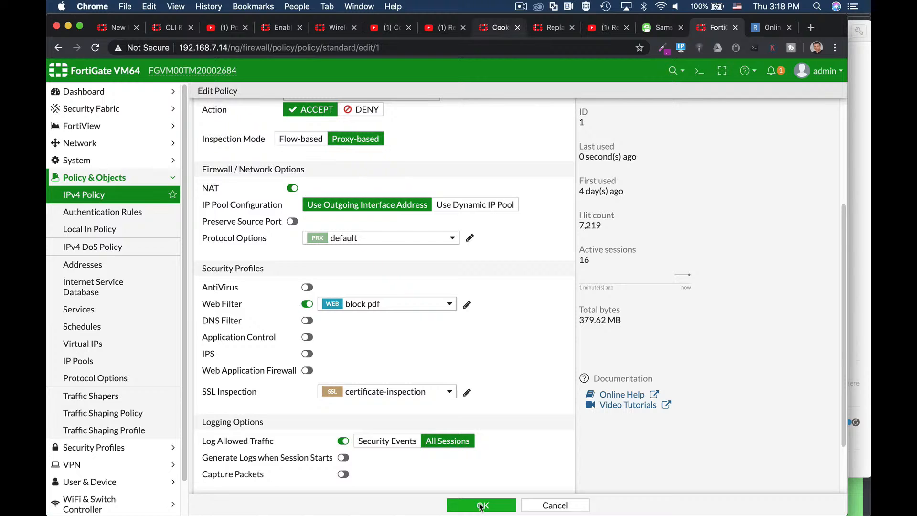
{"action": "left_click", "coordinate": [481, 505]}
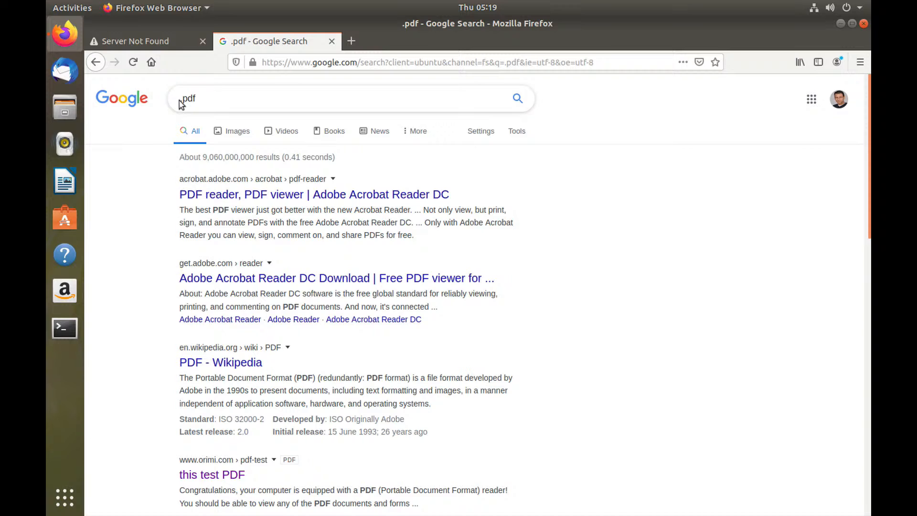
Step: Switch to Firefox on the Ubuntu client, search Google for ntfs file system pdf, and open the File System Forensics PDF result
{"action": "left_click", "coordinate": [183, 101]}
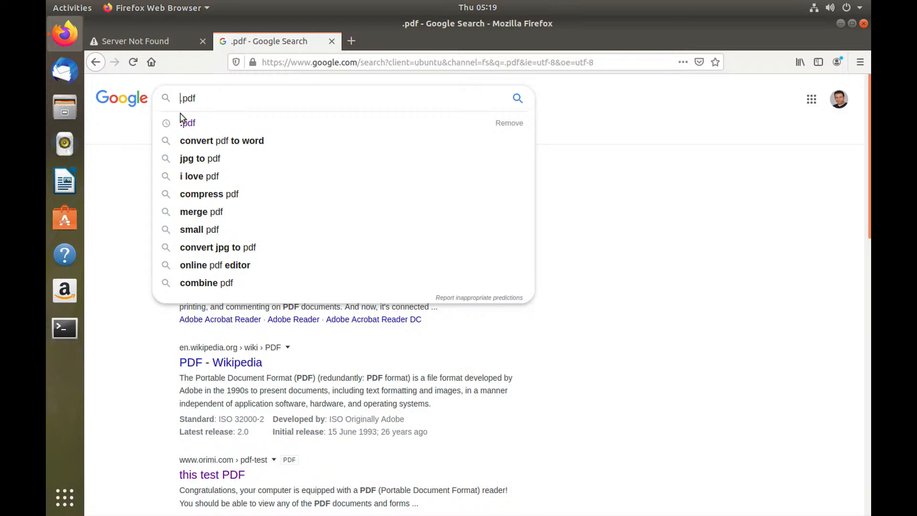
{"action": "type", "text": "ntfs"}
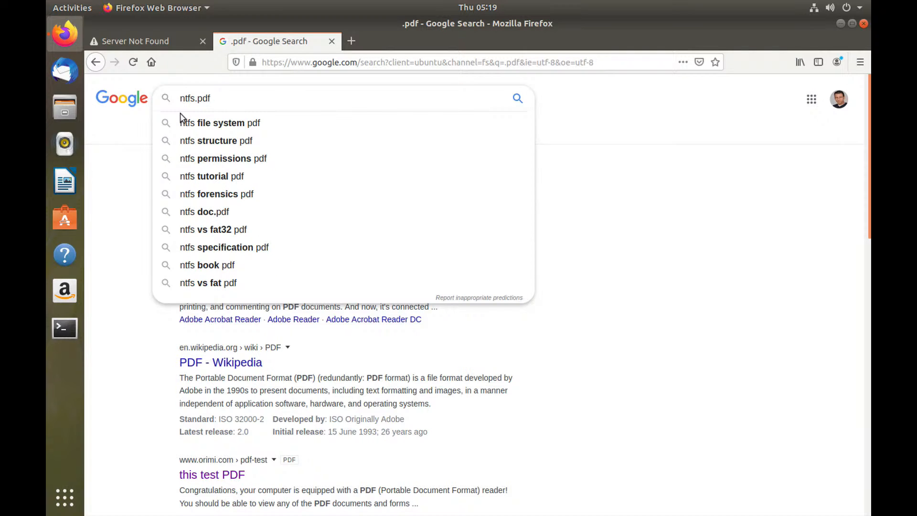
{"action": "key", "text": "Down"}
{"action": "key", "text": "Return"}
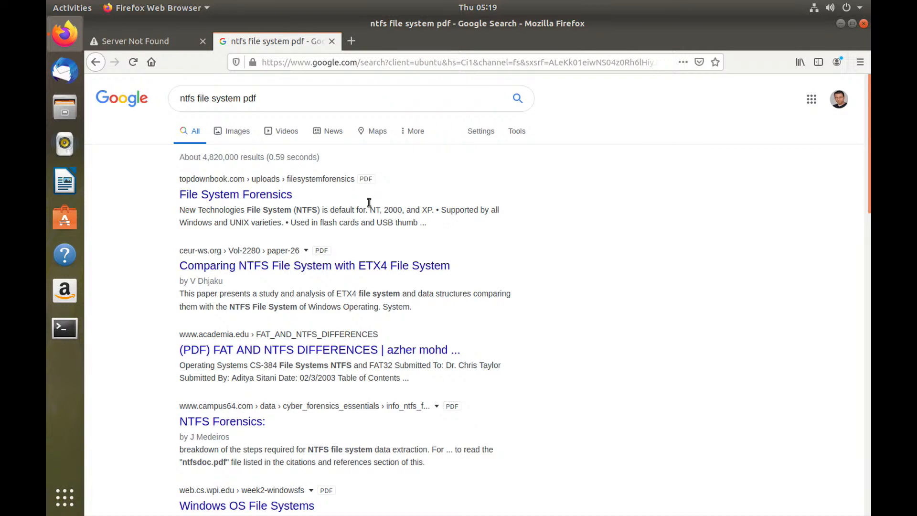
{"action": "left_click", "coordinate": [287, 193]}
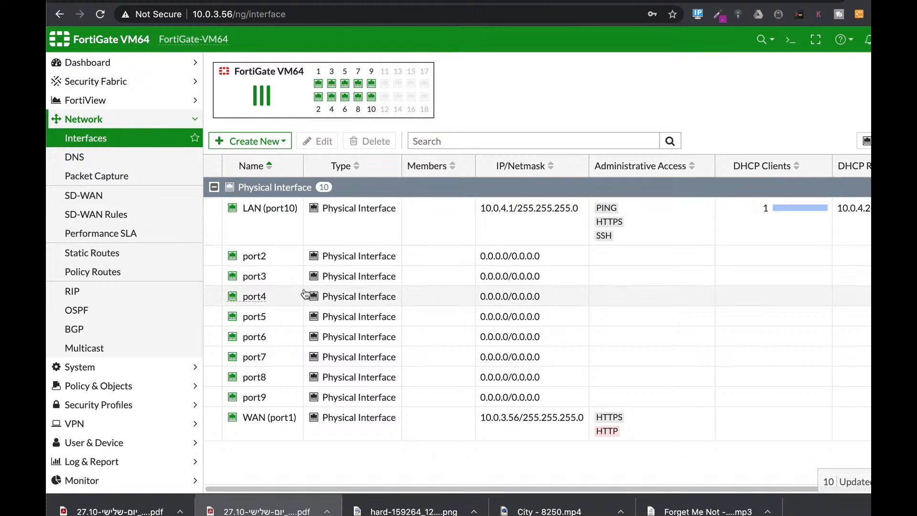
Step: Open the CLI console from the AntiVirus profiles page, clear its output, and abort the pending antivirus settings edit
{"action": "left_click", "coordinate": [93, 256]}
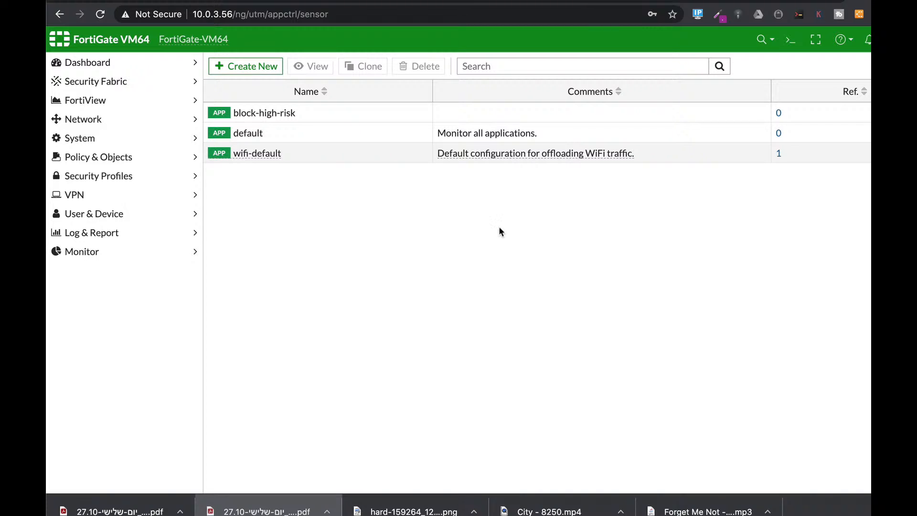
{"action": "left_click", "coordinate": [104, 177]}
{"action": "left_click", "coordinate": [103, 194]}
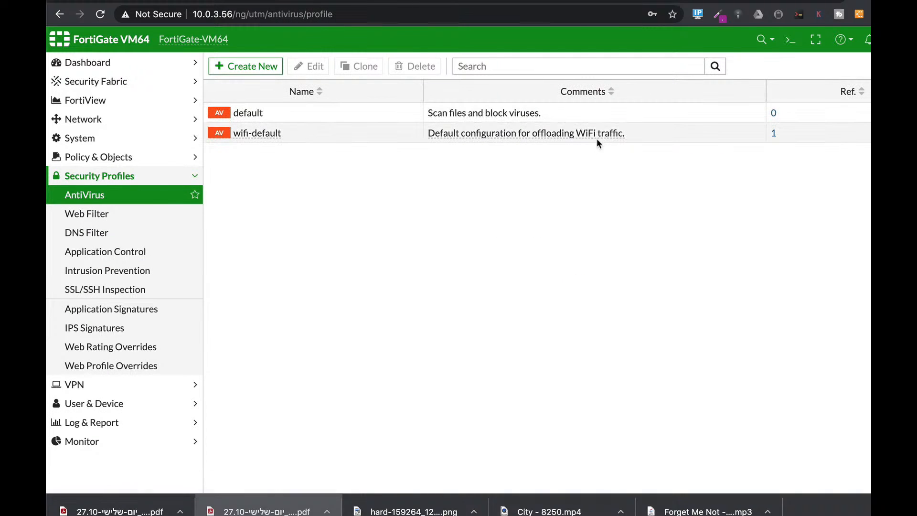
{"action": "left_click", "coordinate": [791, 39]}
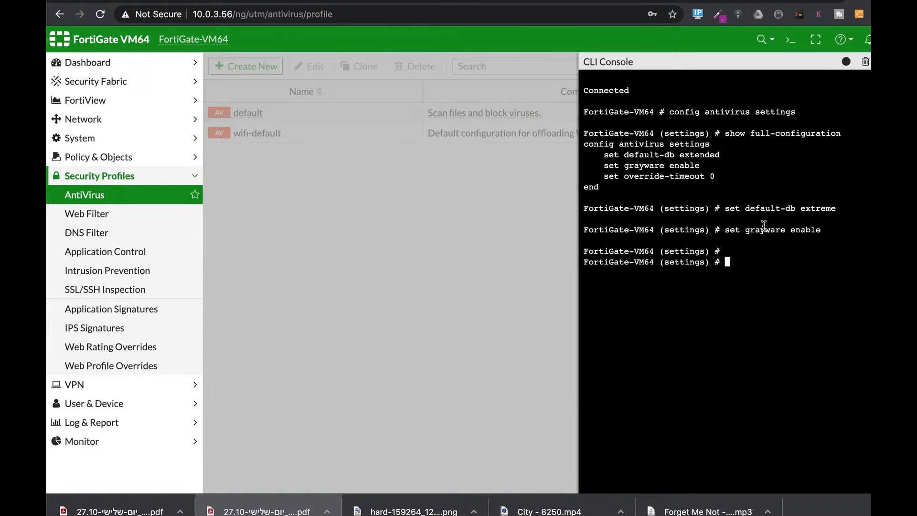
{"action": "left_click", "coordinate": [866, 63]}
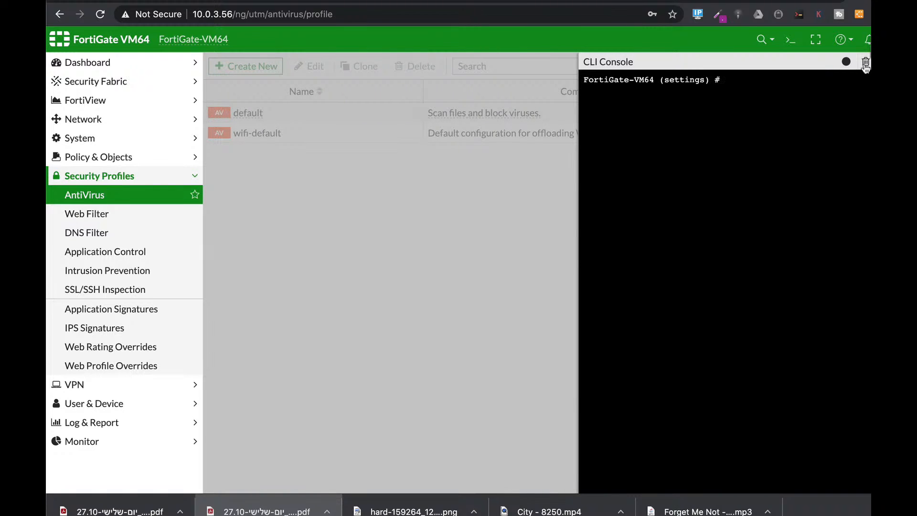
{"action": "type", "text": "abort"}
{"action": "key", "text": "Return"}
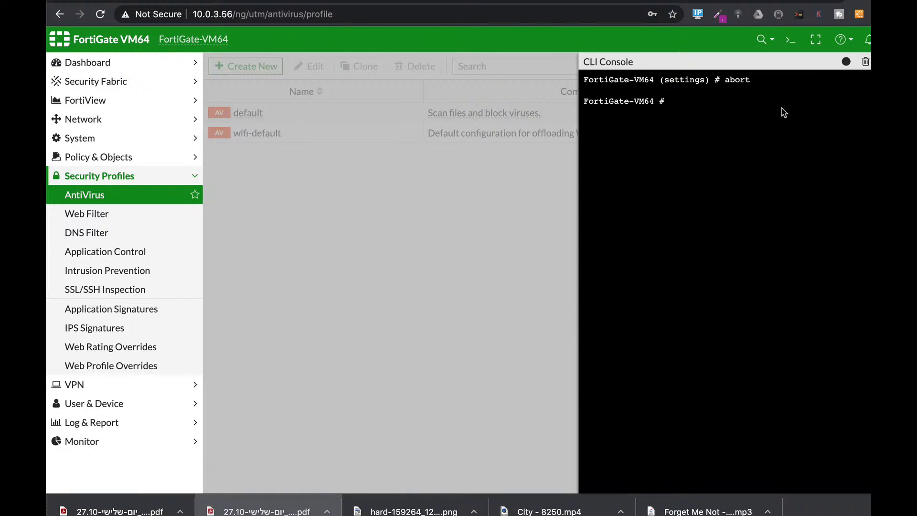
Step: Run config antivirus settings in the CLI console and list the settings with show full-configuration
{"action": "key", "text": "Return"}
{"action": "type", "text": "c"}
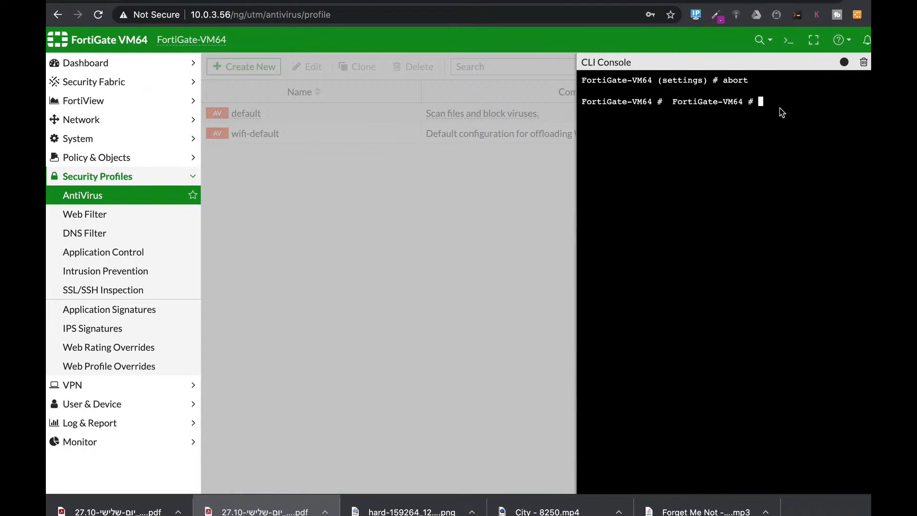
{"action": "type", "text": "onfig ant"}
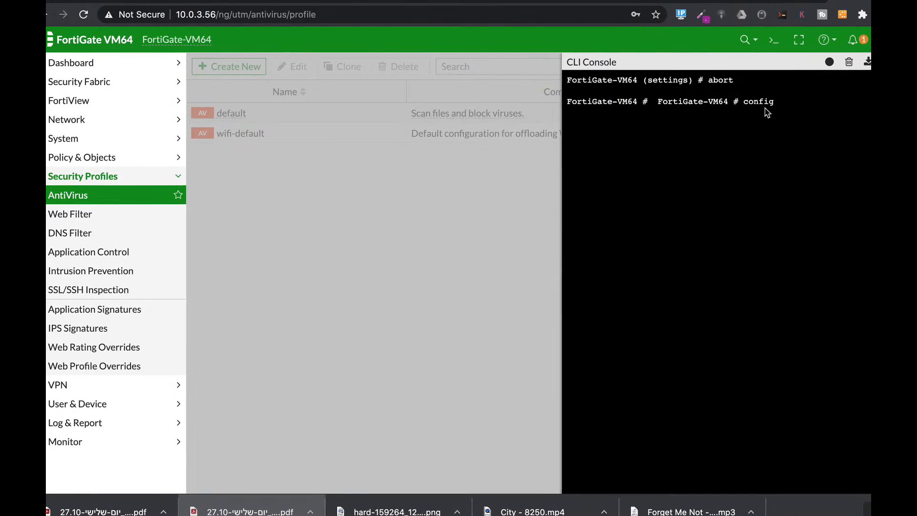
{"action": "type", "text": "ivirus "}
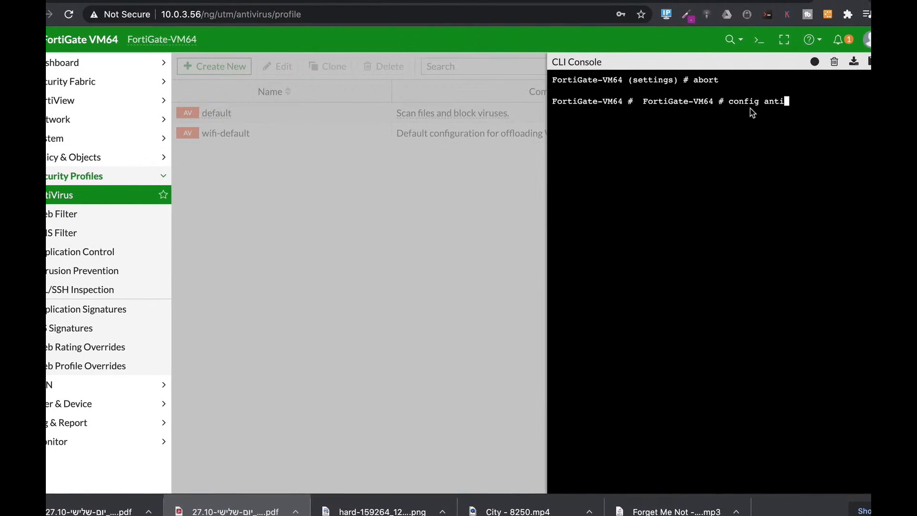
{"action": "type", "text": "settings"}
{"action": "key", "text": "Return"}
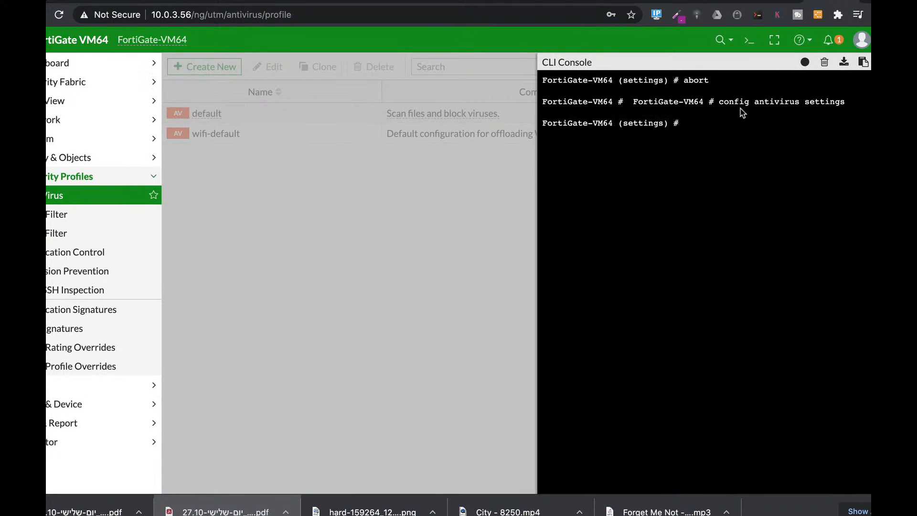
{"action": "type", "text": "show full-configuration"}
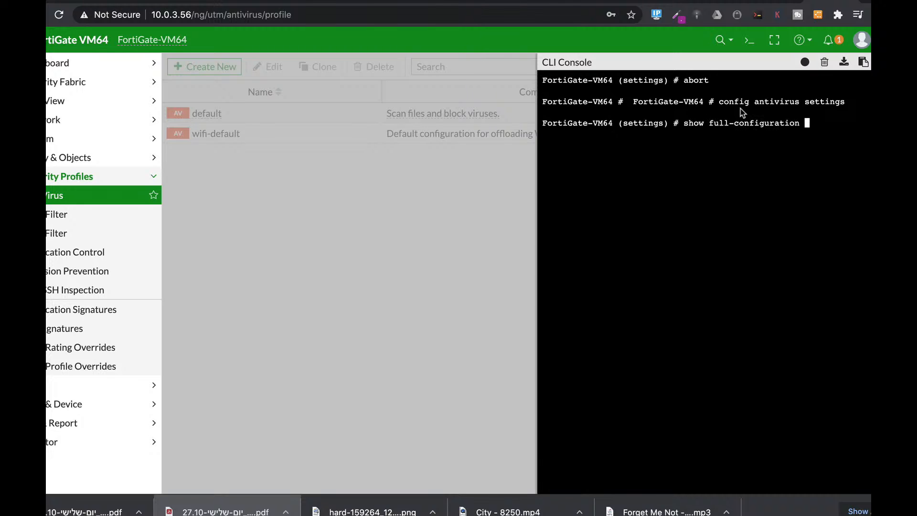
{"action": "key", "text": "Return"}
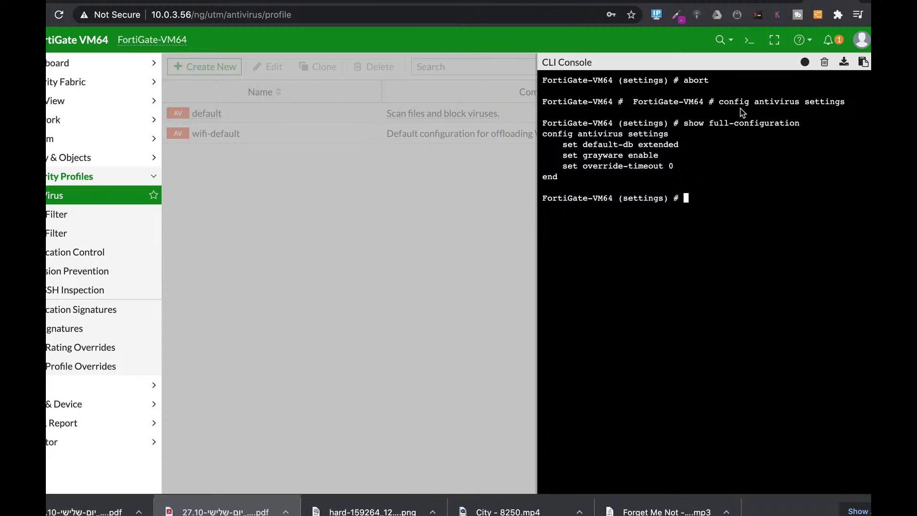
Step: Cycle through the default-db completion options up to extreme without running the command, and highlight the grayware setting in the listed configuration
{"action": "type", "text": "set de"}
{"action": "key", "text": "Tab"}
{"action": "type", "text": "normal"}
{"action": "key", "text": "Tab"}
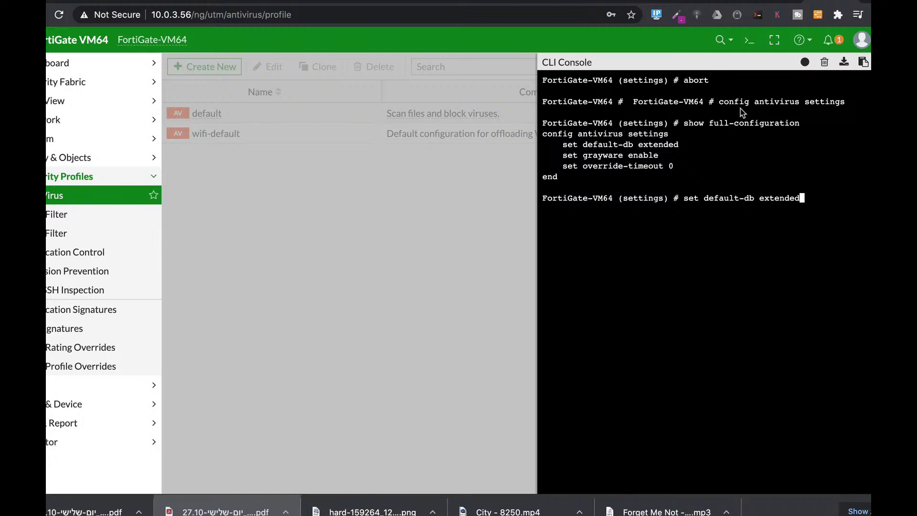
{"action": "key", "text": "Tab"}
{"action": "left_click_drag", "start_coordinate": [583, 155], "coordinate": [624, 156]}
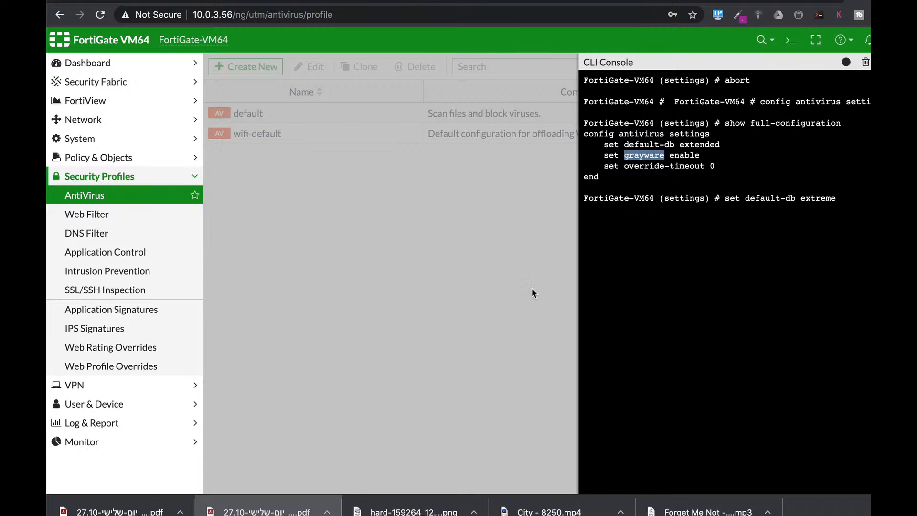
Step: Examine the file types offered for a new web filter file rule, cancel the rule, and review the profile's URL, rating and proxy options
{"action": "left_click", "coordinate": [110, 215]}
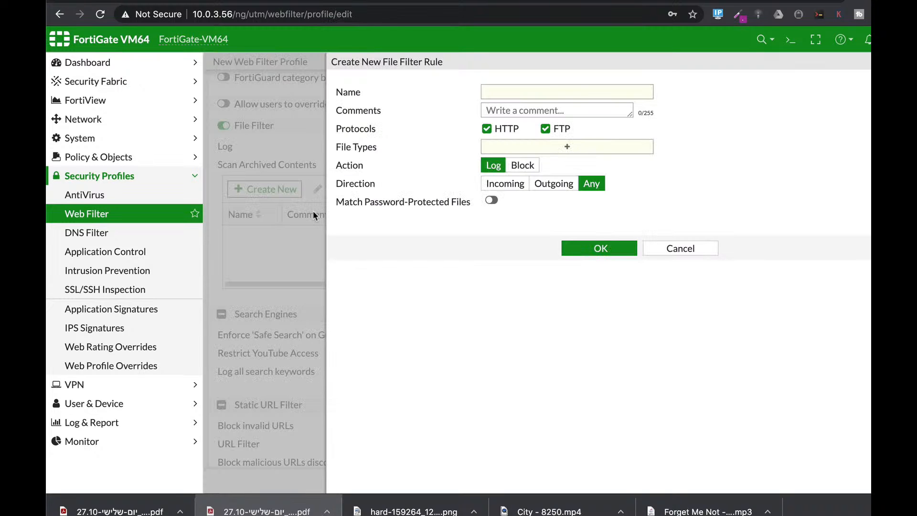
{"action": "left_click", "coordinate": [539, 153]}
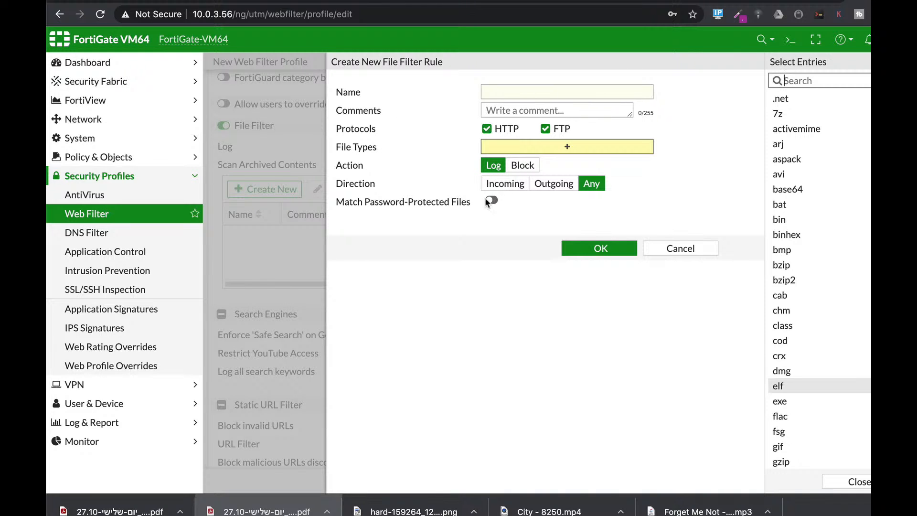
{"action": "left_click", "coordinate": [695, 250]}
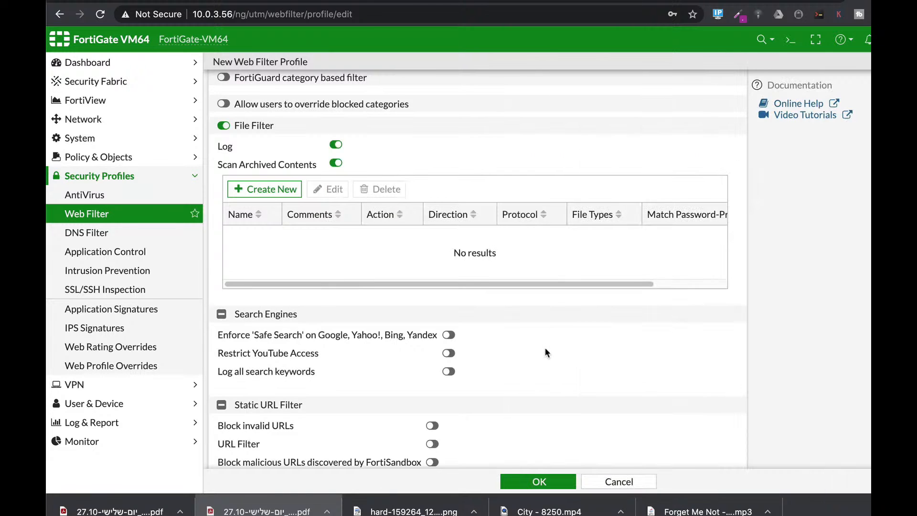
{"action": "scroll", "coordinate": [545, 347], "scroll_direction": "down", "scroll_amount": 5}
{"action": "scroll", "coordinate": [545, 349], "scroll_direction": "down", "scroll_amount": 3}
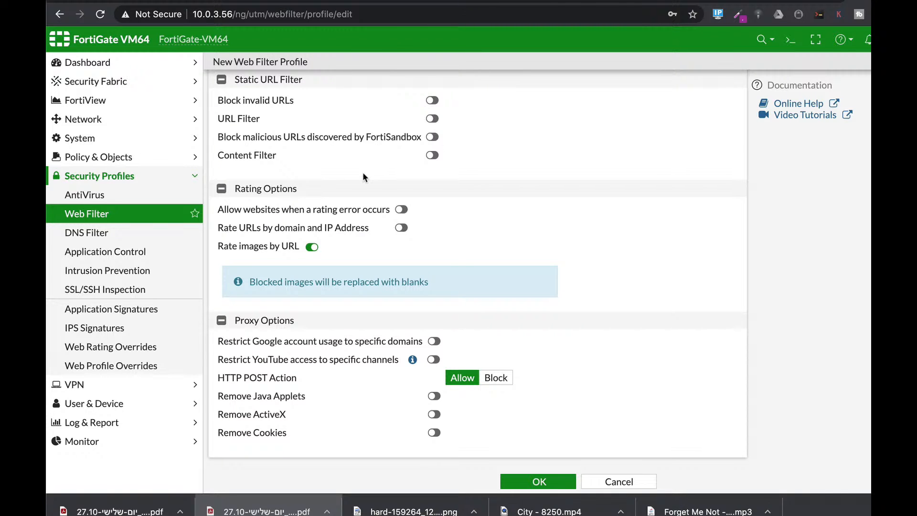
Step: Open a new DNS filter profile and examine its FortiGuard categories, static domain filter and redirect portal options
{"action": "left_click", "coordinate": [103, 234]}
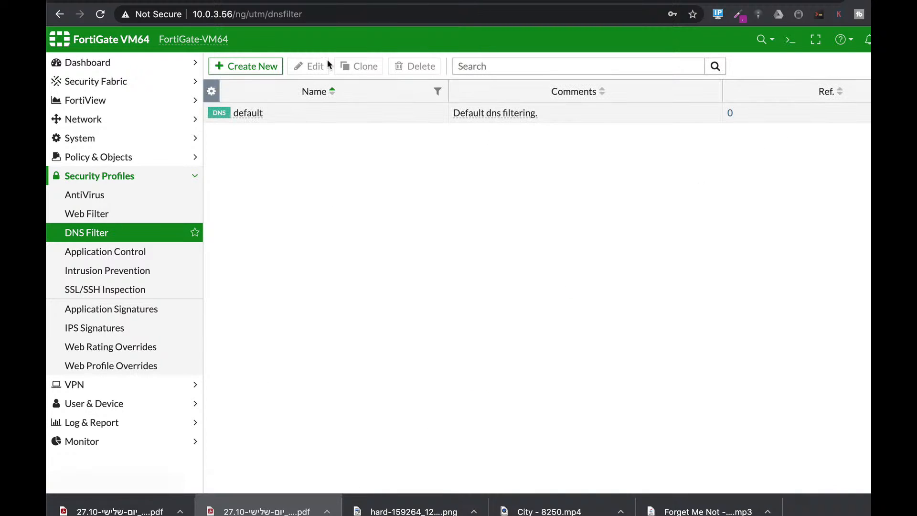
{"action": "left_click", "coordinate": [279, 68]}
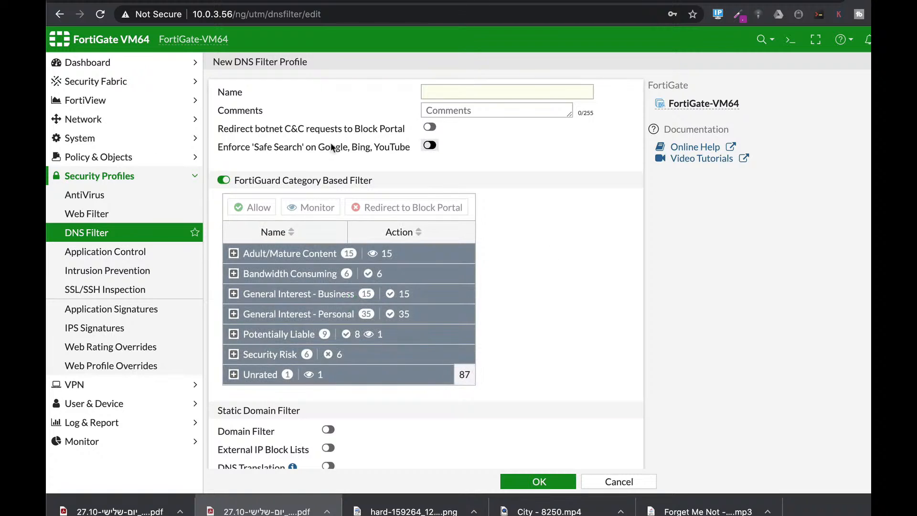
{"action": "scroll", "coordinate": [546, 294], "scroll_direction": "down", "scroll_amount": 2}
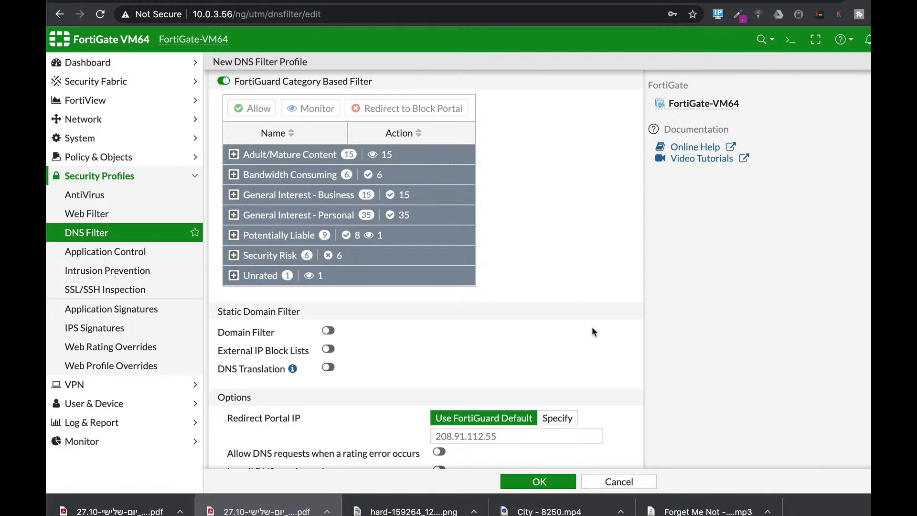
{"action": "scroll", "coordinate": [564, 350], "scroll_direction": "down", "scroll_amount": 1}
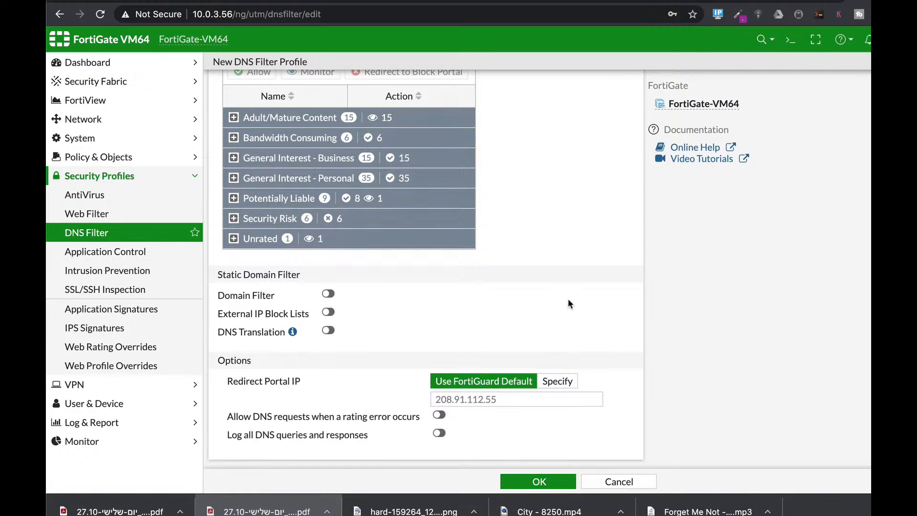
Step: Open a new application sensor and examine its categories, application and filter overrides, and QUIC option
{"action": "left_click", "coordinate": [144, 251]}
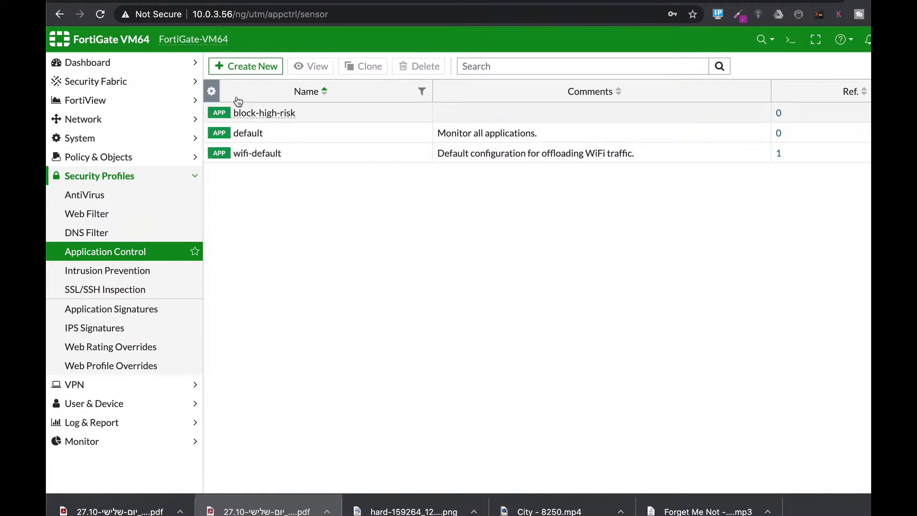
{"action": "left_click", "coordinate": [268, 75]}
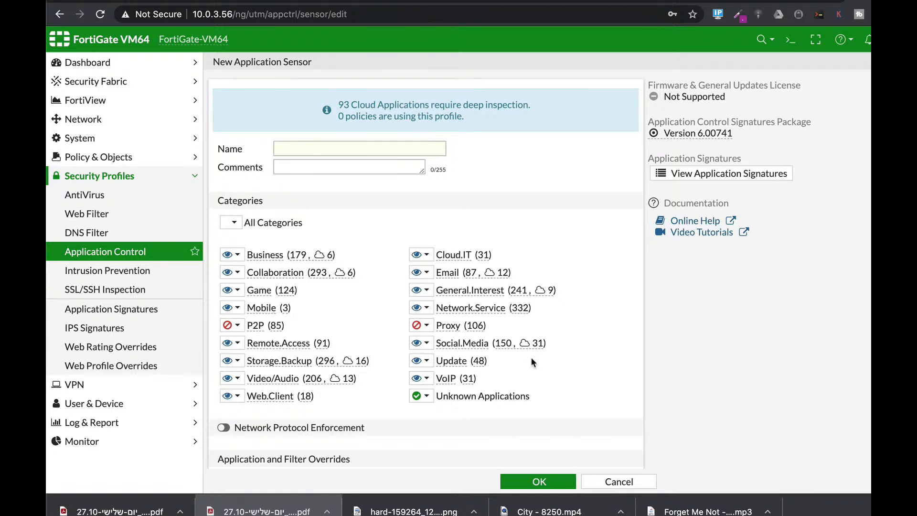
{"action": "scroll", "coordinate": [530, 354], "scroll_direction": "down", "scroll_amount": 5}
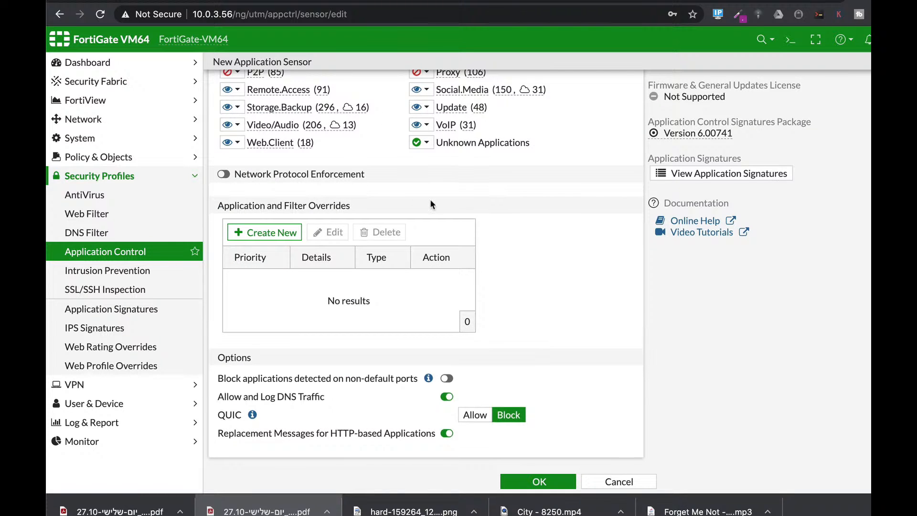
{"action": "scroll", "coordinate": [428, 199], "scroll_direction": "up", "scroll_amount": 2}
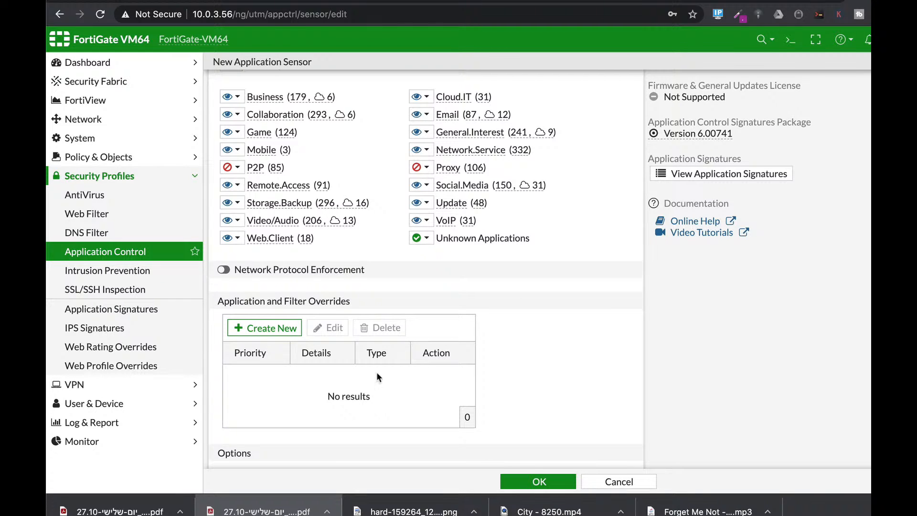
{"action": "scroll", "coordinate": [500, 337], "scroll_direction": "down", "scroll_amount": 2}
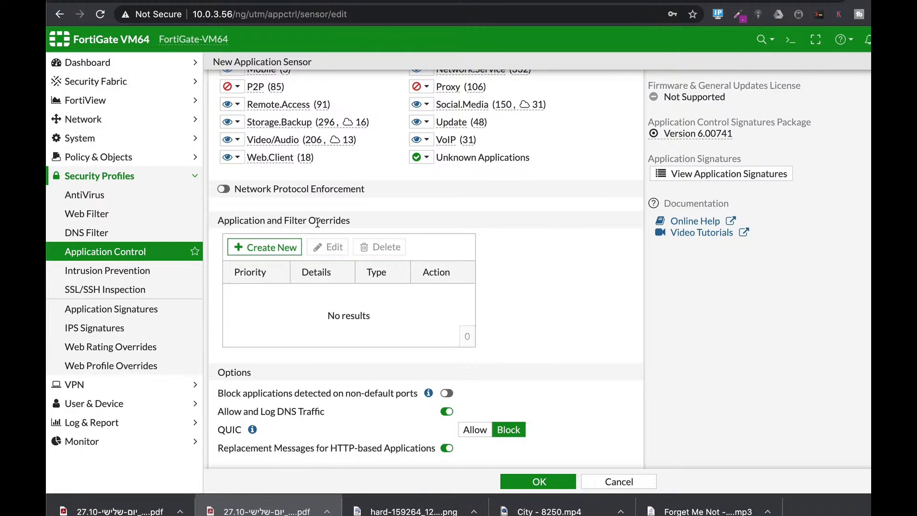
{"action": "scroll", "coordinate": [507, 327], "scroll_direction": "down", "scroll_amount": 1}
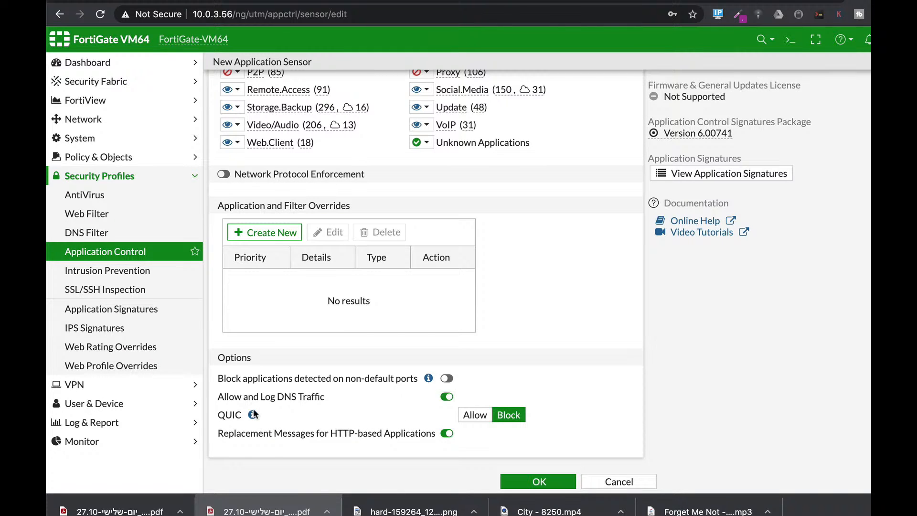
{"action": "mouse_move", "coordinate": [251, 416]}
Step: Open a new IPS sensor, start adding signatures, and examine the target, severity and protocol filter entries
{"action": "left_click", "coordinate": [146, 272]}
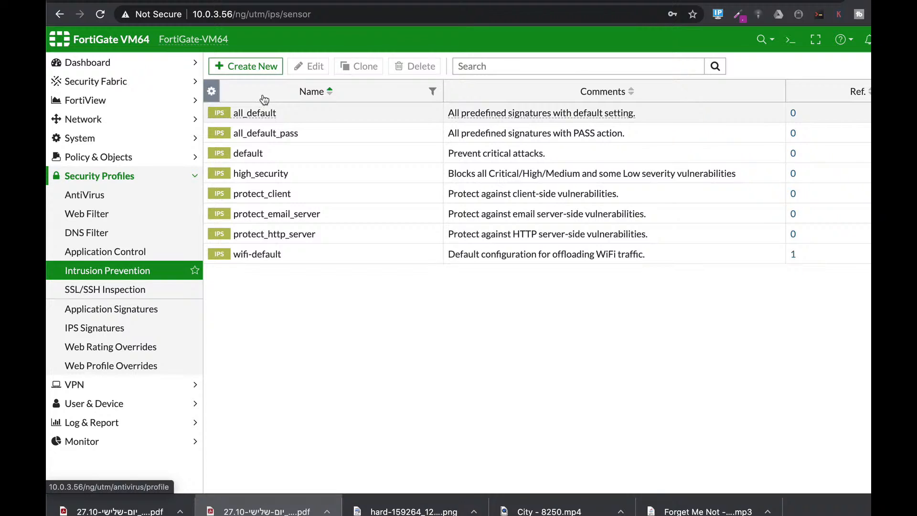
{"action": "left_click", "coordinate": [265, 67]}
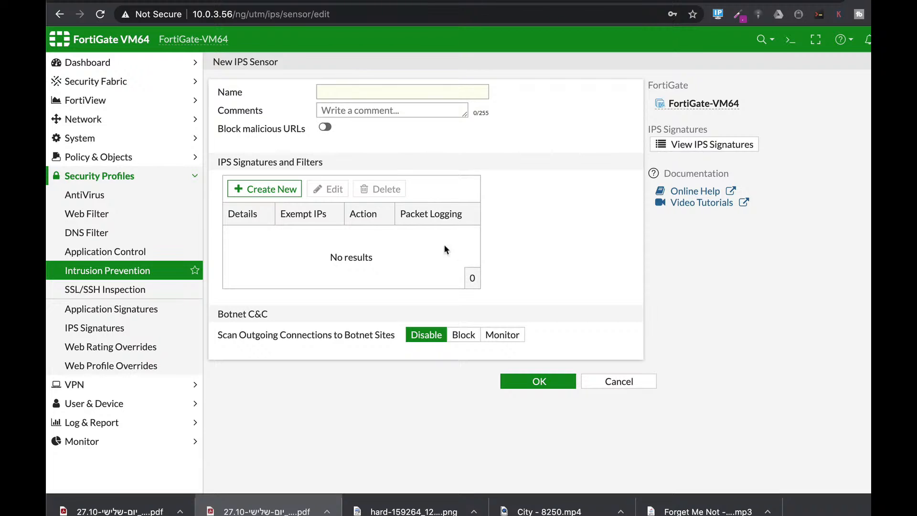
{"action": "left_click", "coordinate": [279, 187]}
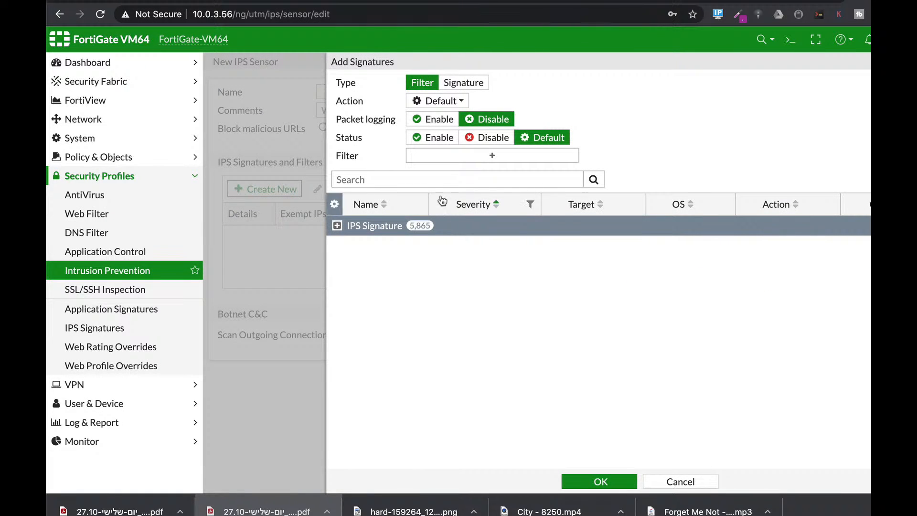
{"action": "left_click", "coordinate": [478, 157]}
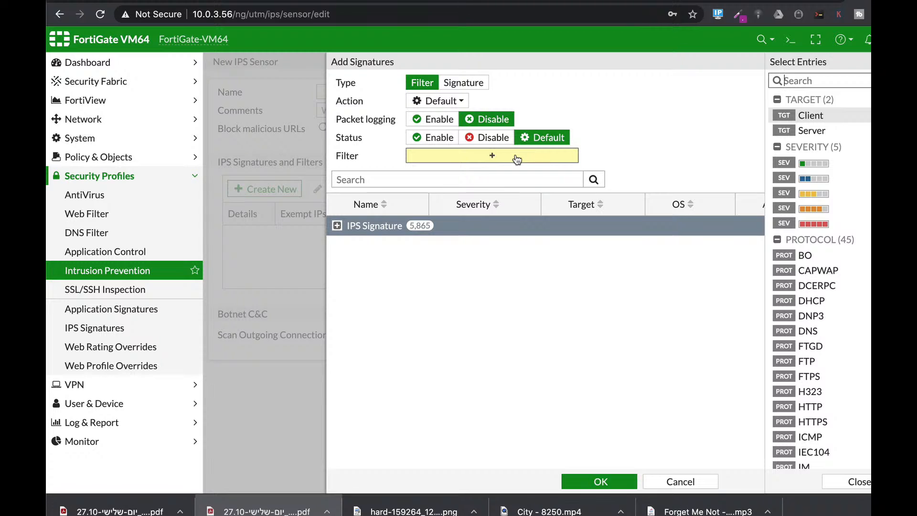
{"action": "left_click", "coordinate": [850, 119]}
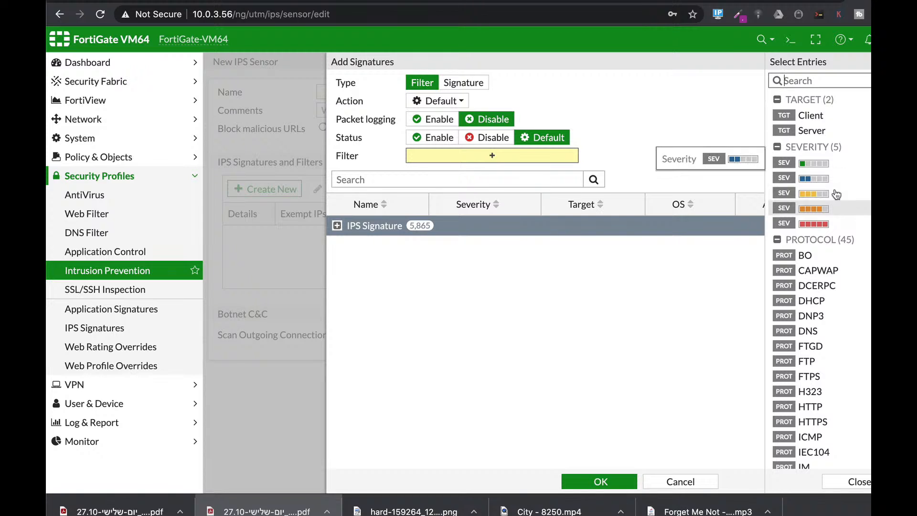
{"action": "scroll", "coordinate": [840, 197], "scroll_direction": "down", "scroll_amount": 3}
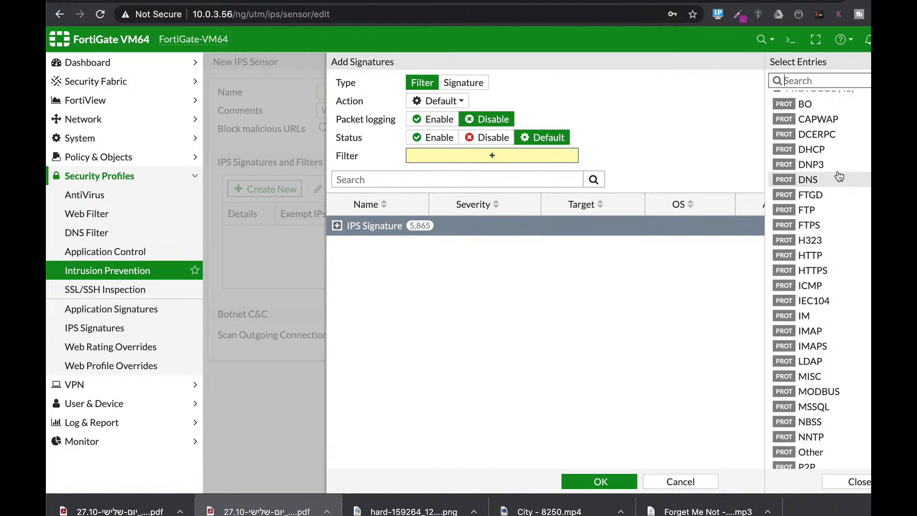
{"action": "scroll", "coordinate": [812, 182], "scroll_direction": "up", "scroll_amount": 1}
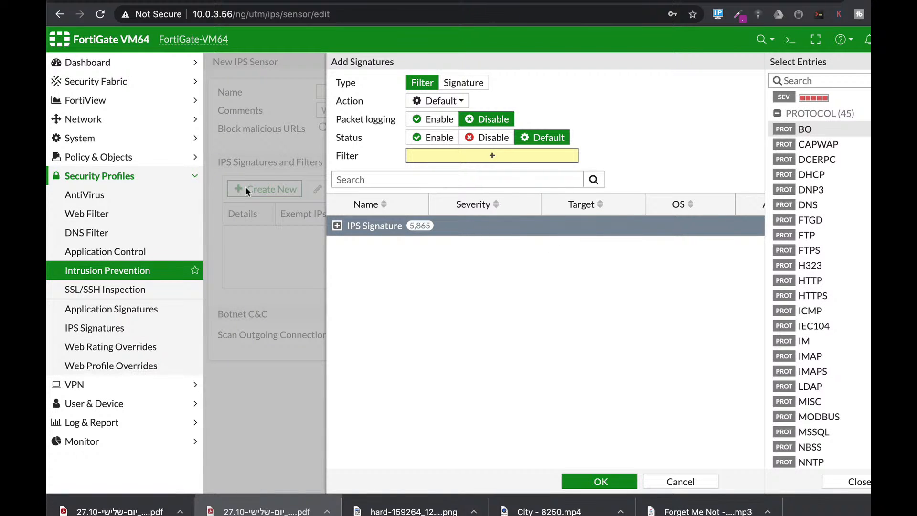
Step: Enter the config antivirus heuristic command in the CLI console, and return to the web filter profiles
{"action": "left_click", "coordinate": [84, 194]}
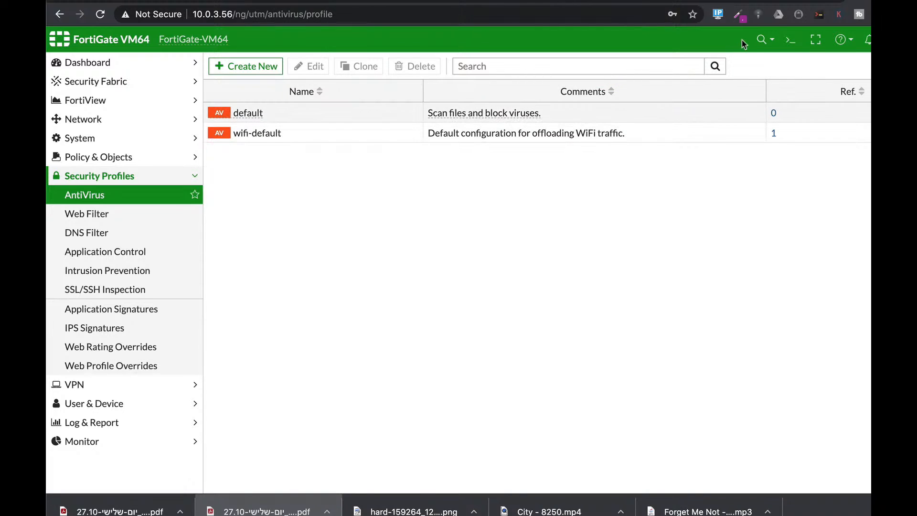
{"action": "left_click", "coordinate": [791, 40]}
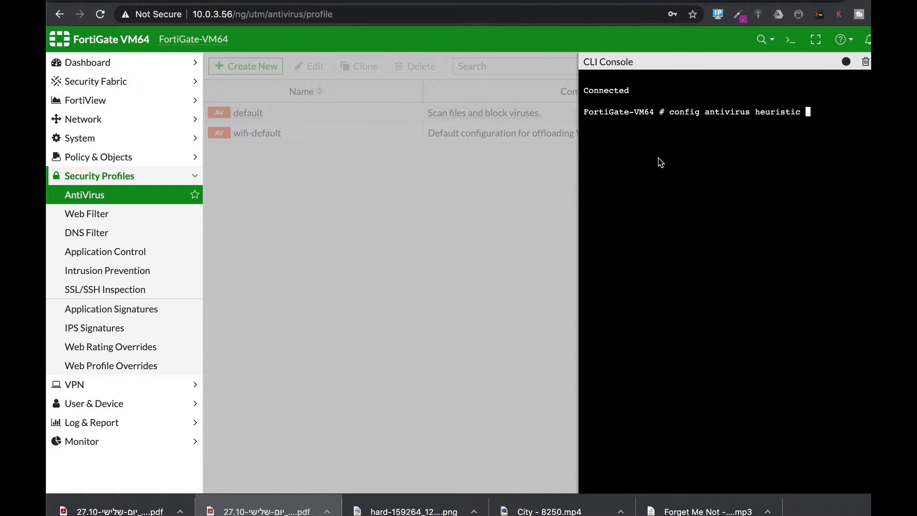
{"action": "left_click", "coordinate": [72, 222]}
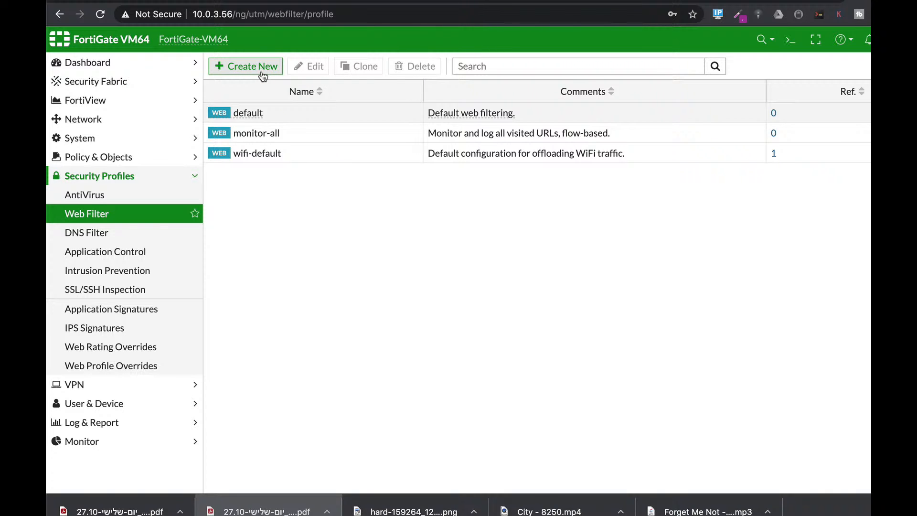
Step: Open a new application sensor to view its categories, and review the application and IPS signature pages
{"action": "left_click", "coordinate": [121, 250]}
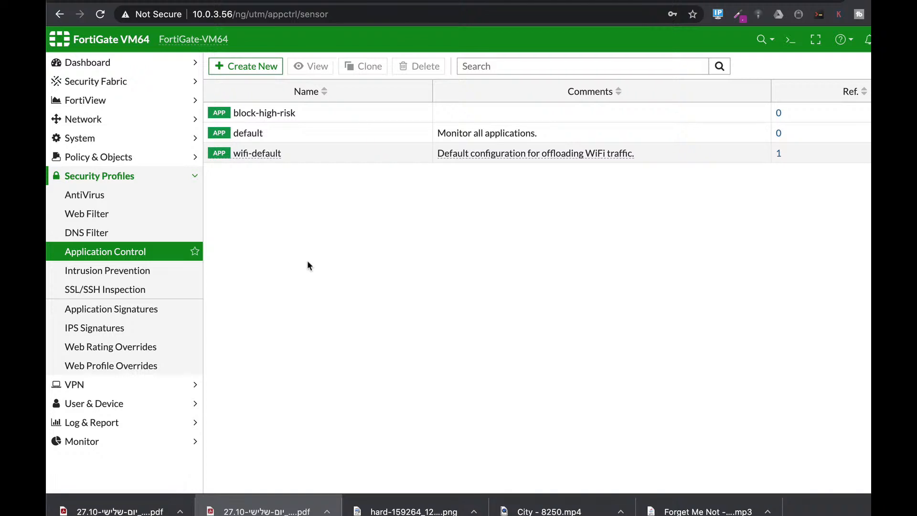
{"action": "left_click", "coordinate": [251, 67]}
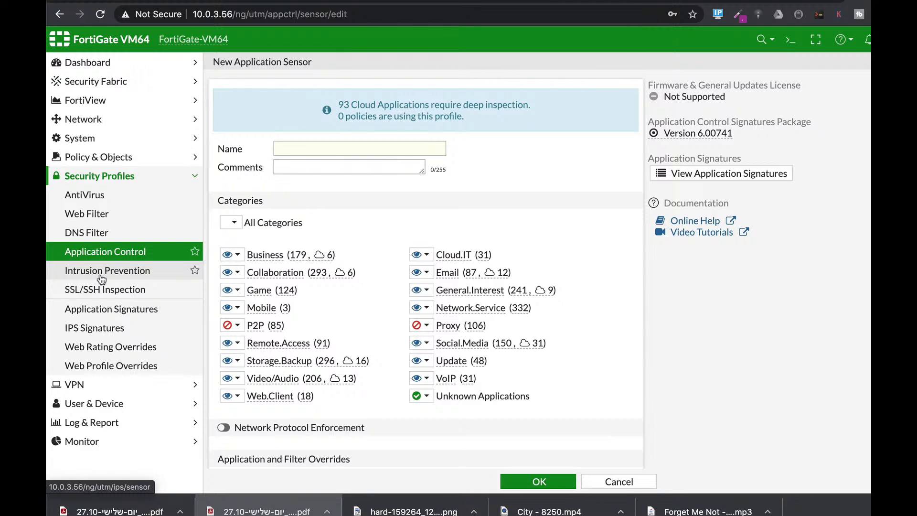
{"action": "left_click", "coordinate": [97, 307]}
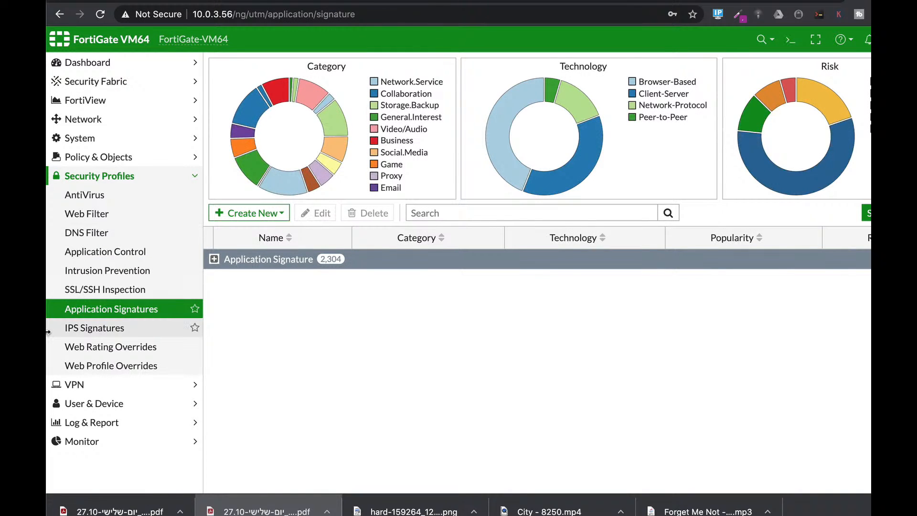
{"action": "left_click", "coordinate": [73, 329]}
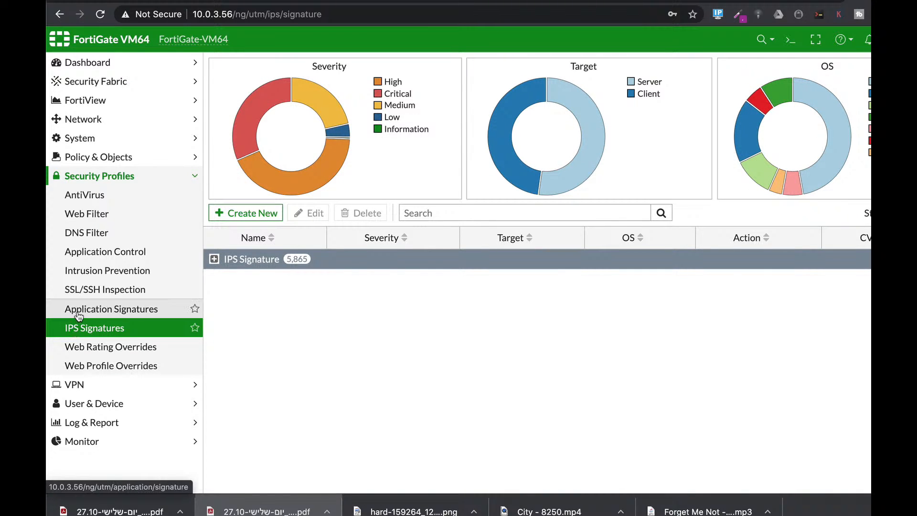
Step: Display the IPv4 DoS policies and start a new DoS policy
{"action": "left_click", "coordinate": [137, 155]}
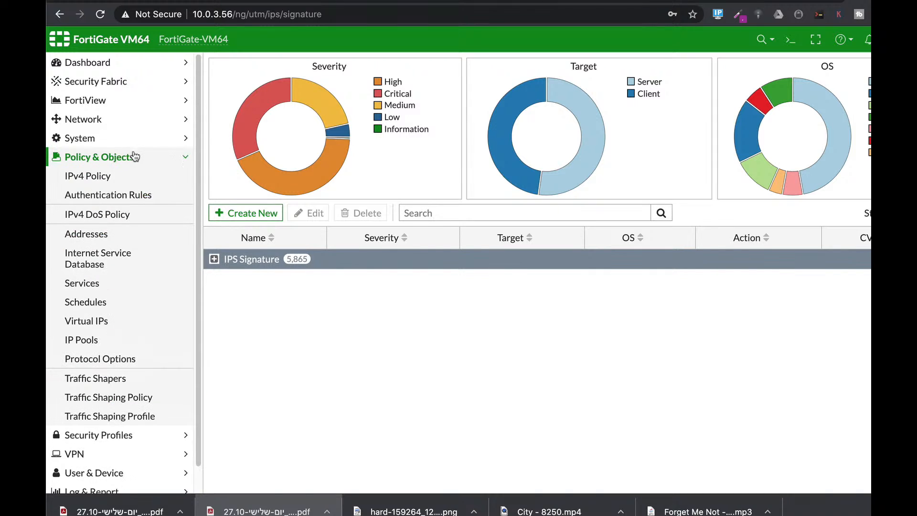
{"action": "left_click", "coordinate": [120, 213]}
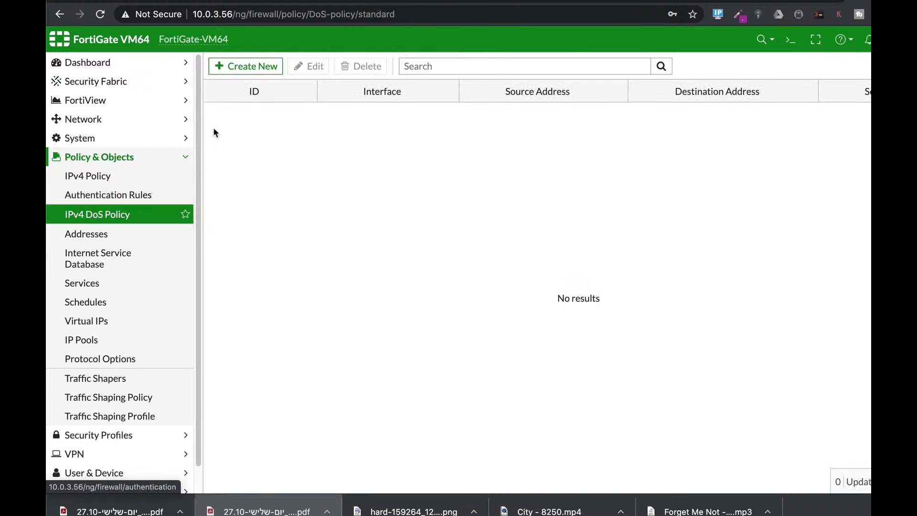
{"action": "left_click", "coordinate": [250, 71]}
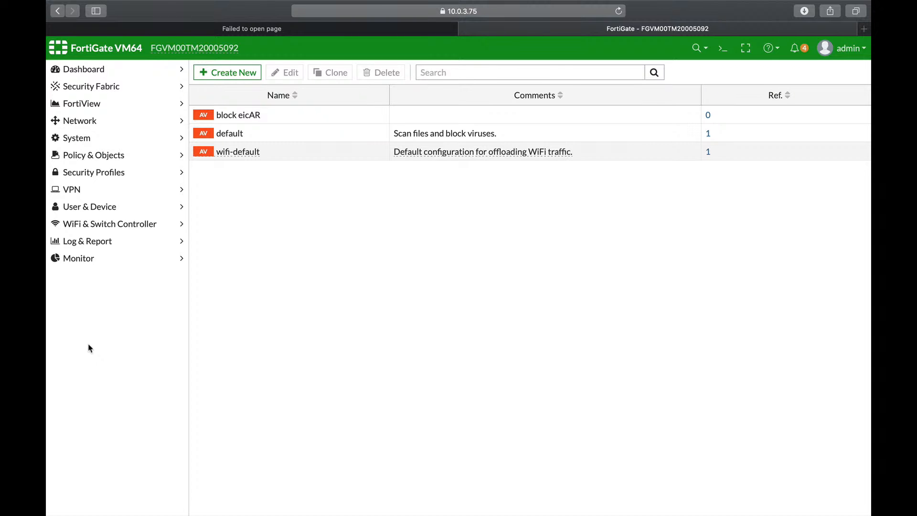
Step: Review the existing antivirus, web filter and DNS filter profiles on the FortiGate at 10.0.3.75
{"action": "left_click", "coordinate": [95, 172]}
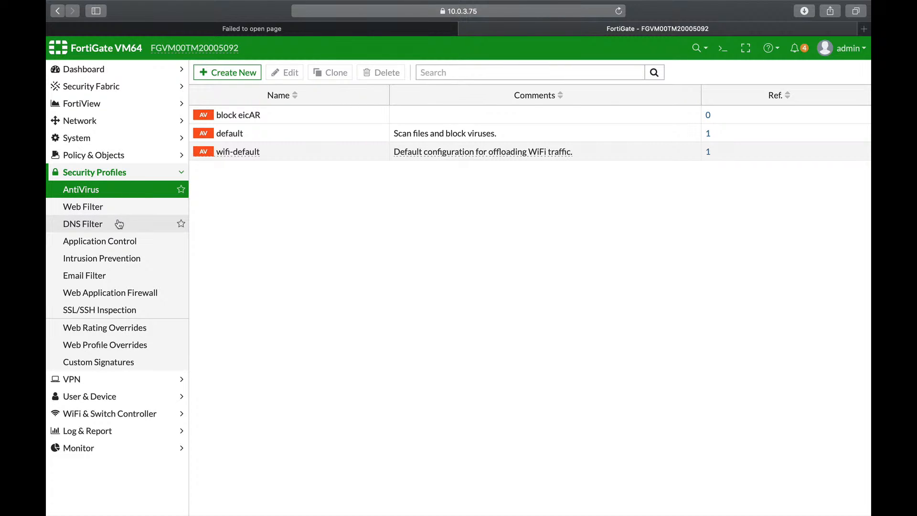
{"action": "left_click", "coordinate": [92, 207]}
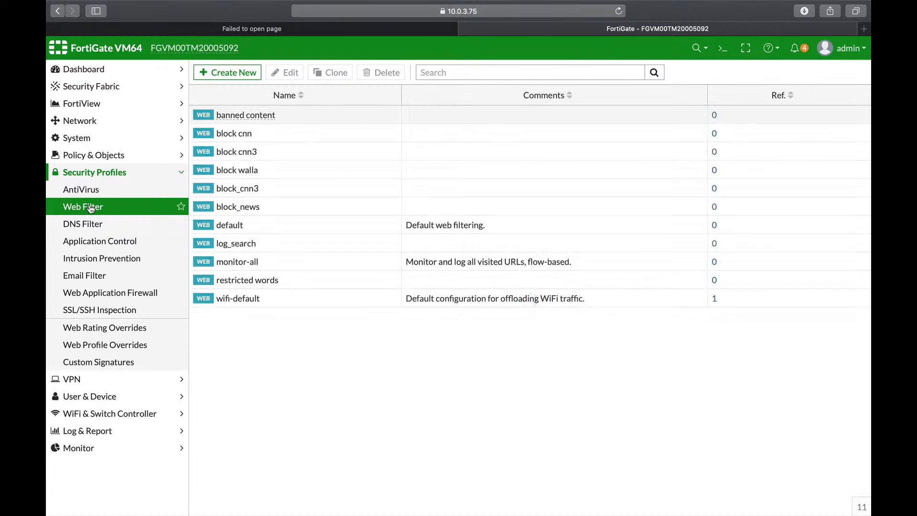
{"action": "left_click", "coordinate": [93, 222]}
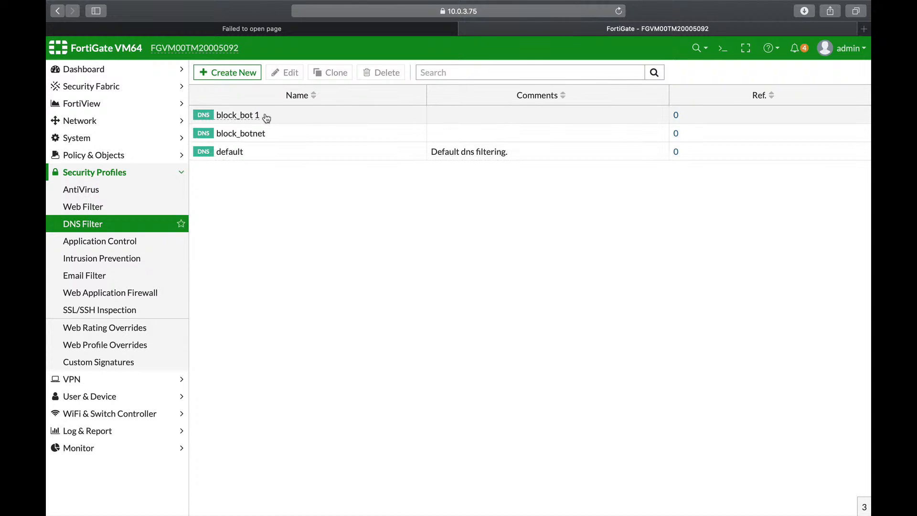
Step: Open the marketing IPv4 policy for editing and enable AntiVirus and Web Filter with their default profiles
{"action": "left_click", "coordinate": [107, 158]}
{"action": "left_click", "coordinate": [97, 173]}
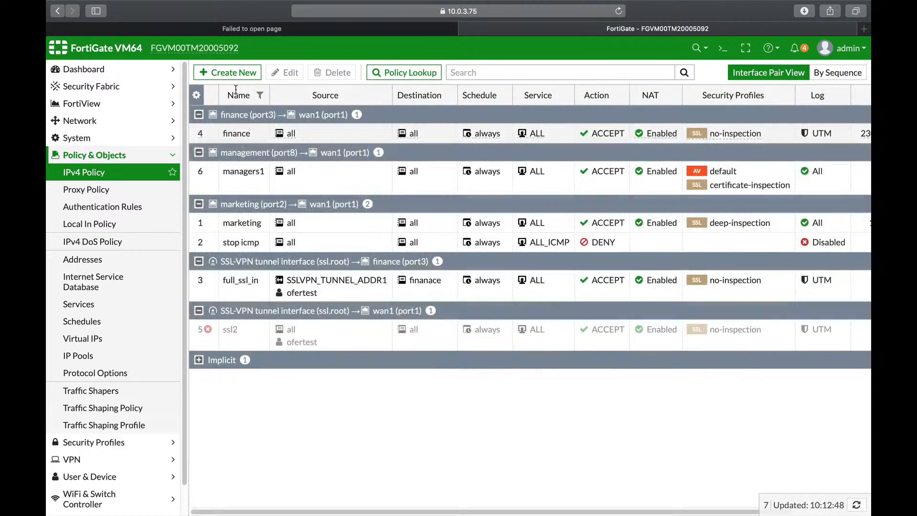
{"action": "left_click", "coordinate": [245, 229]}
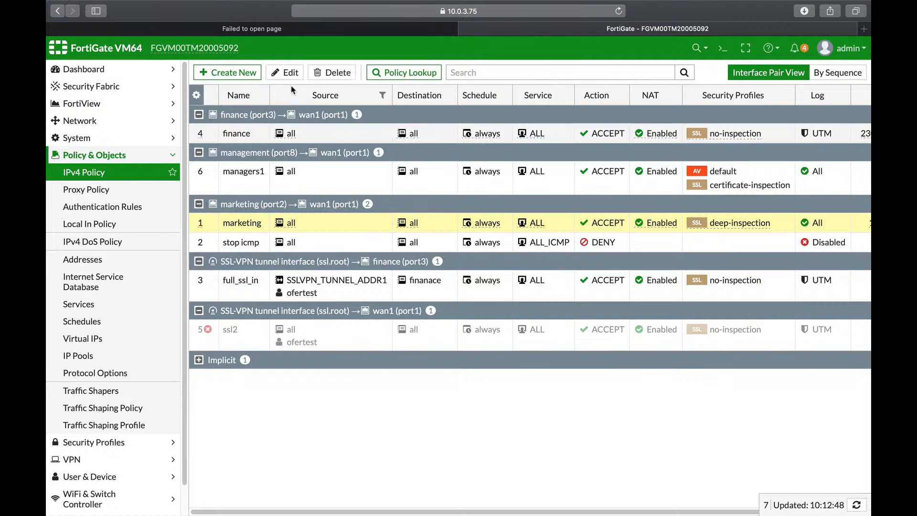
{"action": "left_click", "coordinate": [289, 72]}
{"action": "scroll", "coordinate": [477, 301], "scroll_direction": "down", "scroll_amount": 5}
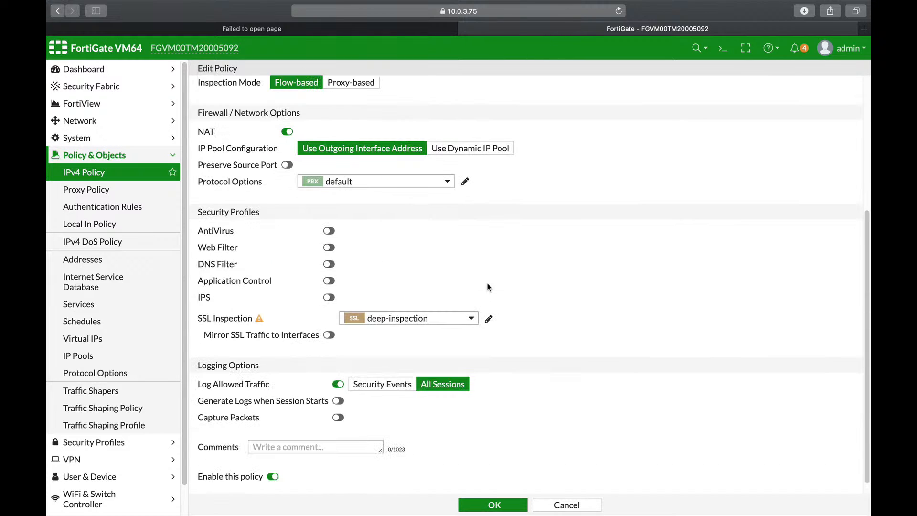
{"action": "left_click", "coordinate": [328, 231]}
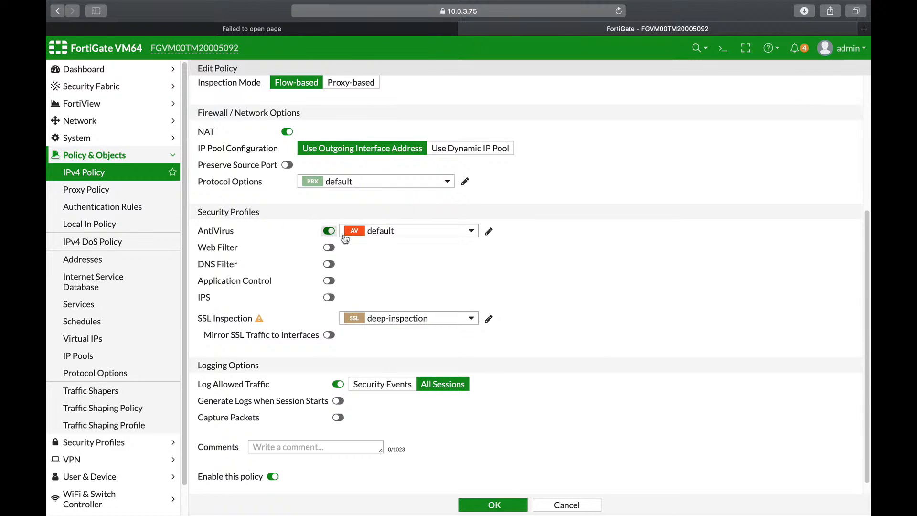
{"action": "left_click", "coordinate": [327, 248]}
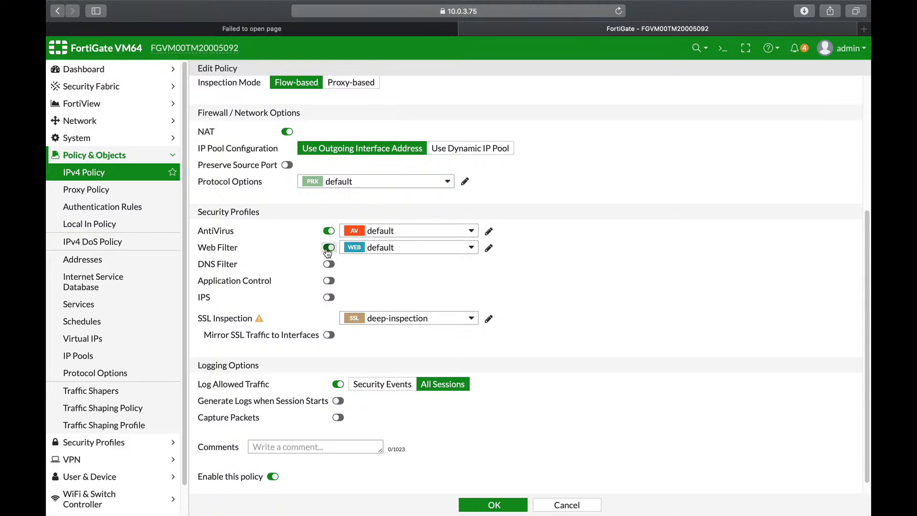
Step: Examine the AntiVirus and Web Filter profiles that can be assigned to the marketing policy
{"action": "mouse_move", "coordinate": [449, 237]}
{"action": "left_click", "coordinate": [449, 234]}
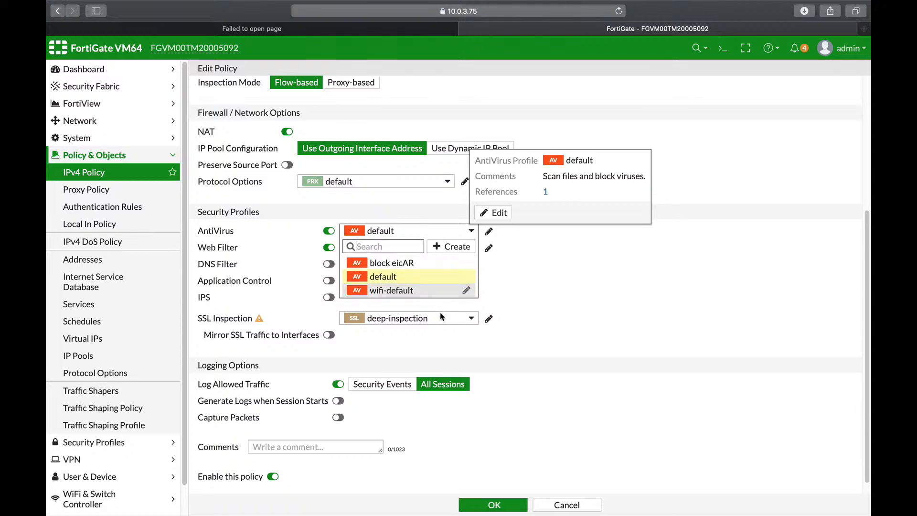
{"action": "left_click", "coordinate": [556, 248]}
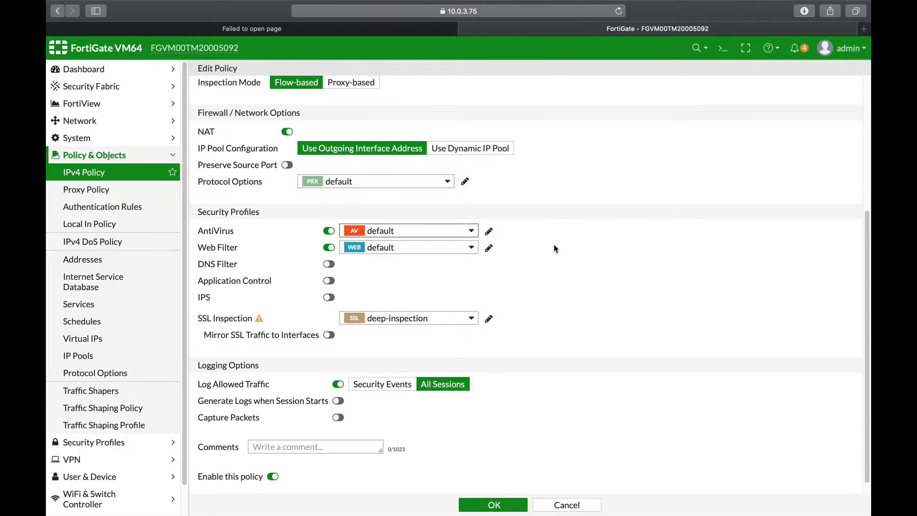
{"action": "left_click", "coordinate": [464, 248]}
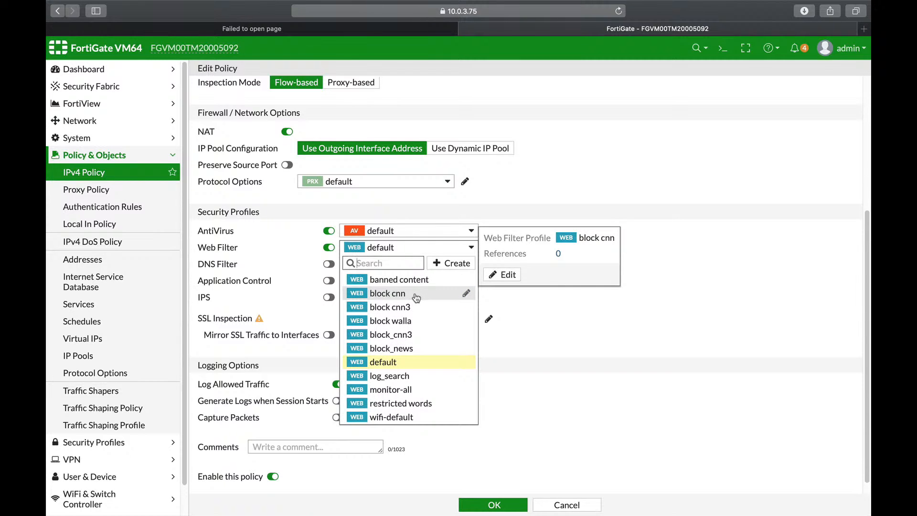
{"action": "left_click", "coordinate": [549, 329]}
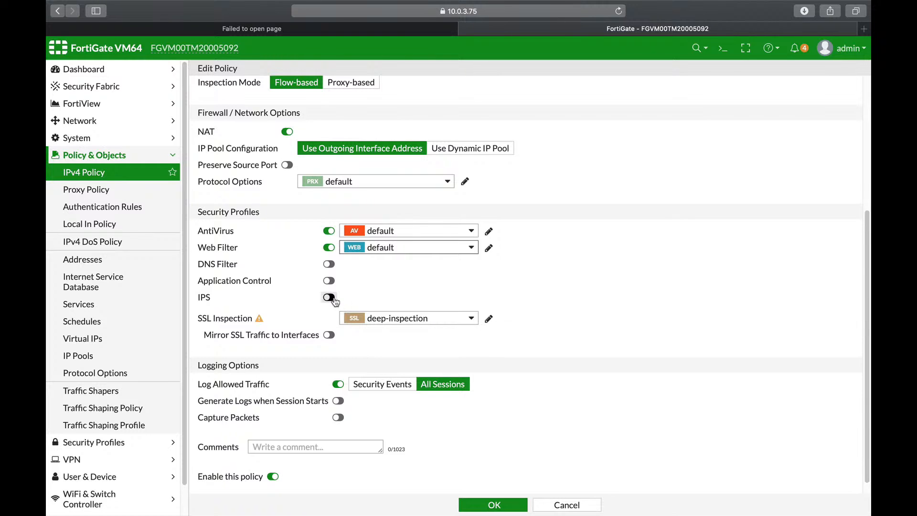
{"action": "mouse_move", "coordinate": [387, 233]}
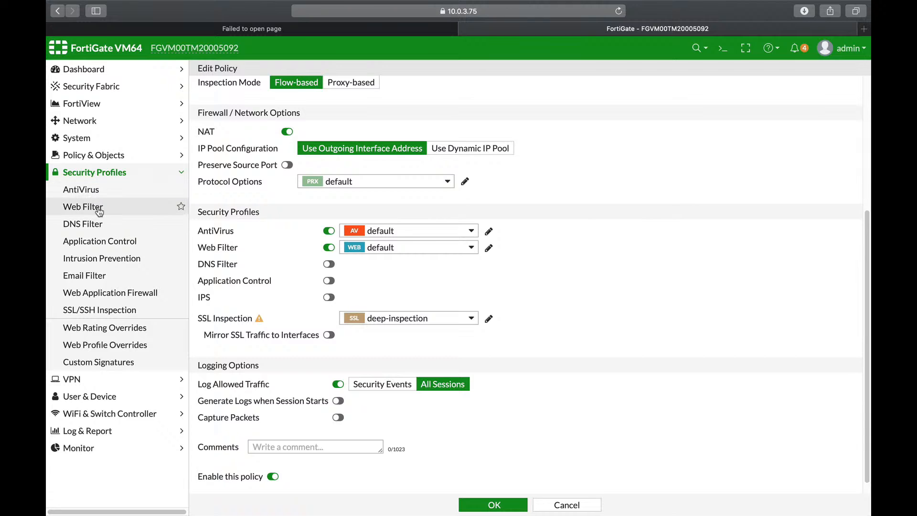
Step: Leave the policy unsaved and review the lists of web filter and DNS filter profiles
{"action": "left_click", "coordinate": [99, 211]}
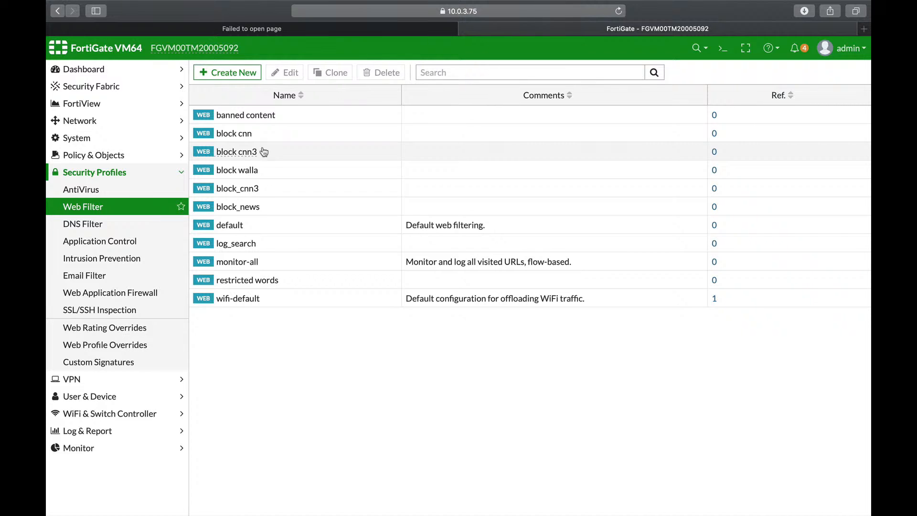
{"action": "left_click", "coordinate": [109, 227]}
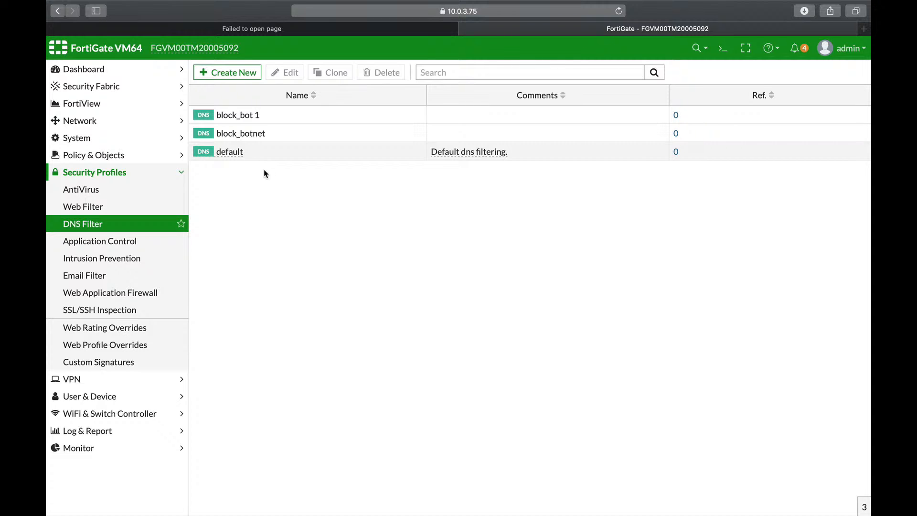
Step: Open the block teamviewer application sensor and examine its categories, application and filter overrides, and options
{"action": "left_click", "coordinate": [95, 248]}
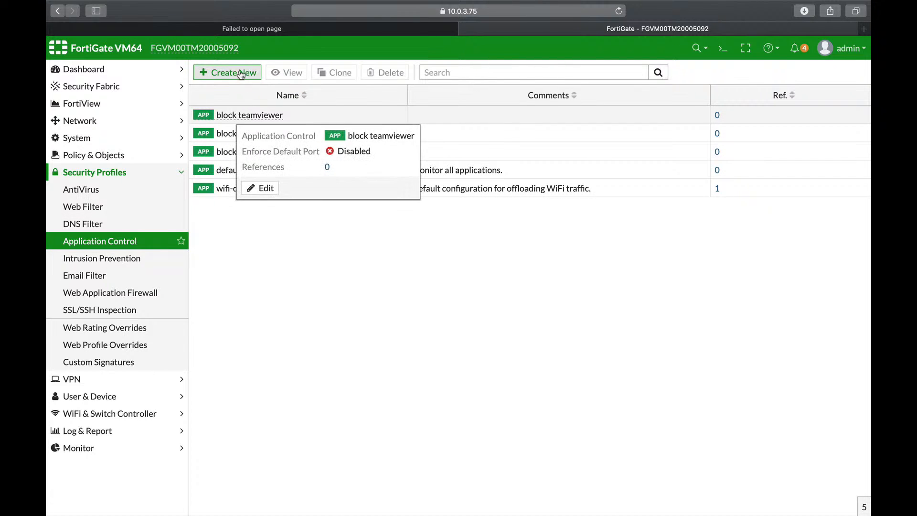
{"action": "left_click", "coordinate": [246, 114]}
{"action": "left_click", "coordinate": [282, 72]}
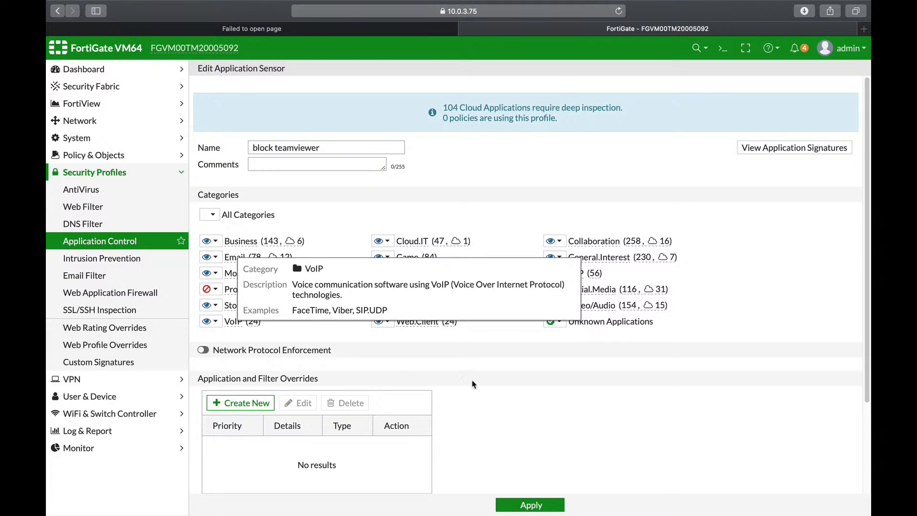
{"action": "scroll", "coordinate": [488, 387], "scroll_direction": "down", "scroll_amount": 3}
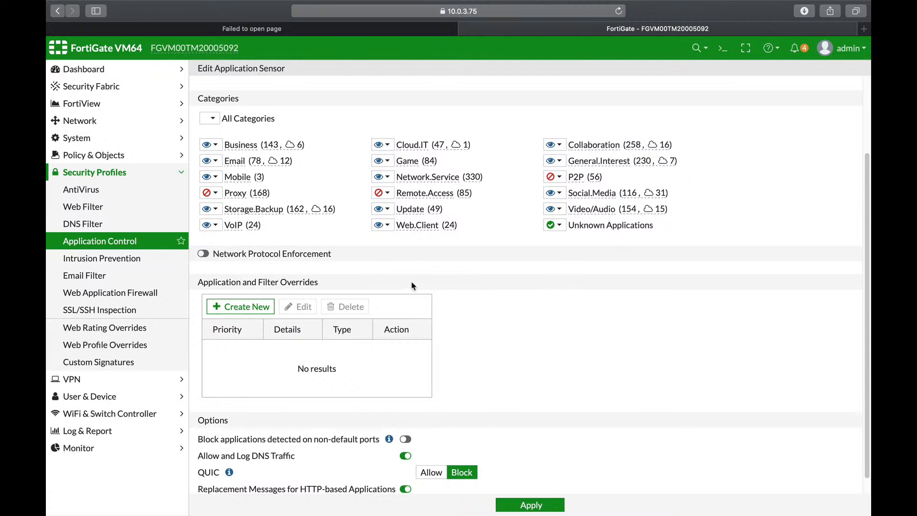
{"action": "left_click", "coordinate": [327, 252]}
{"action": "scroll", "coordinate": [467, 342], "scroll_direction": "down", "scroll_amount": 1}
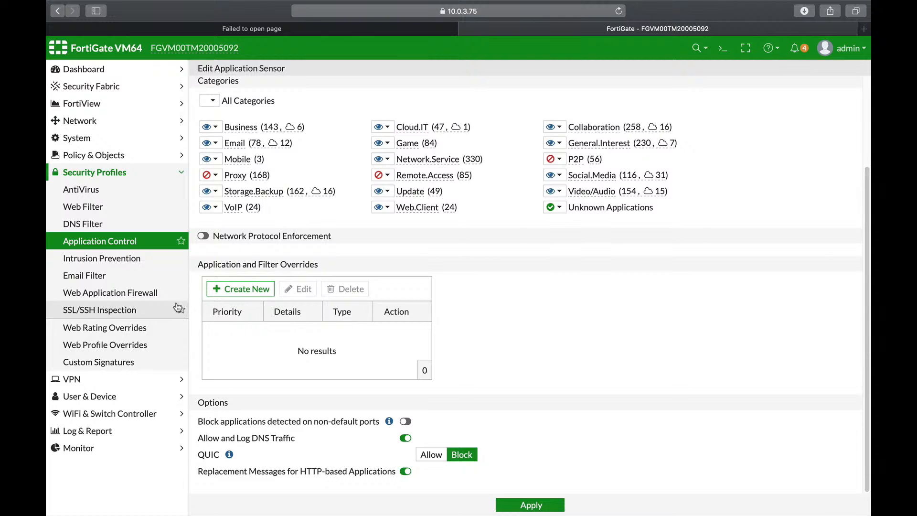
Step: Review the existing IPS sensors, and open a new IPv4 DoS policy to examine its L3 and L4 anomalies
{"action": "left_click", "coordinate": [119, 265]}
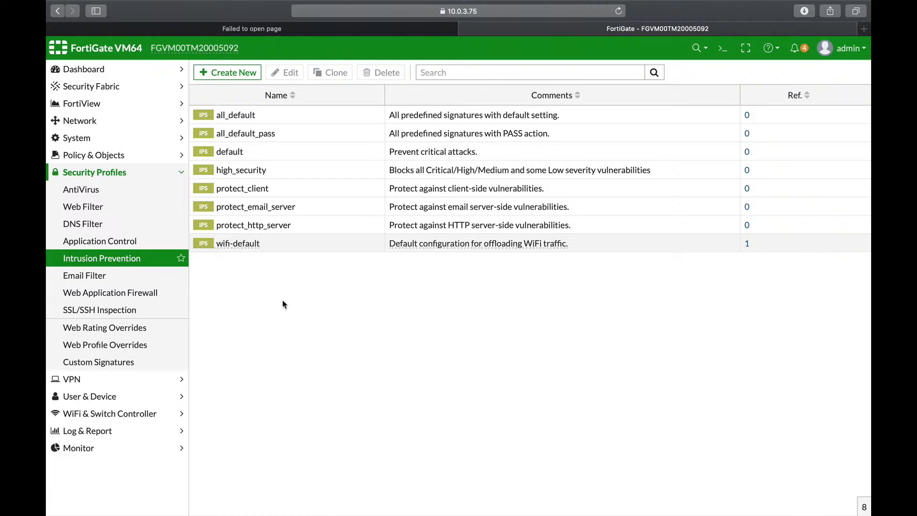
{"action": "left_click", "coordinate": [115, 156]}
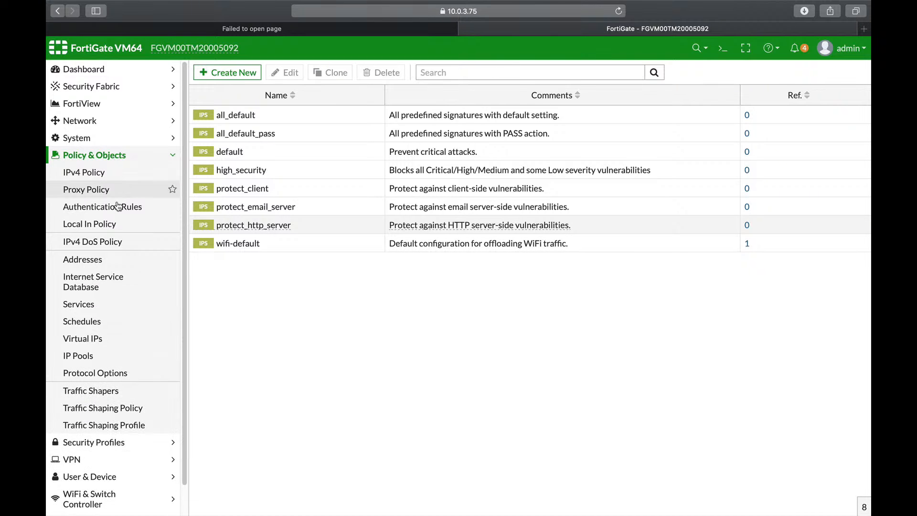
{"action": "left_click", "coordinate": [130, 240]}
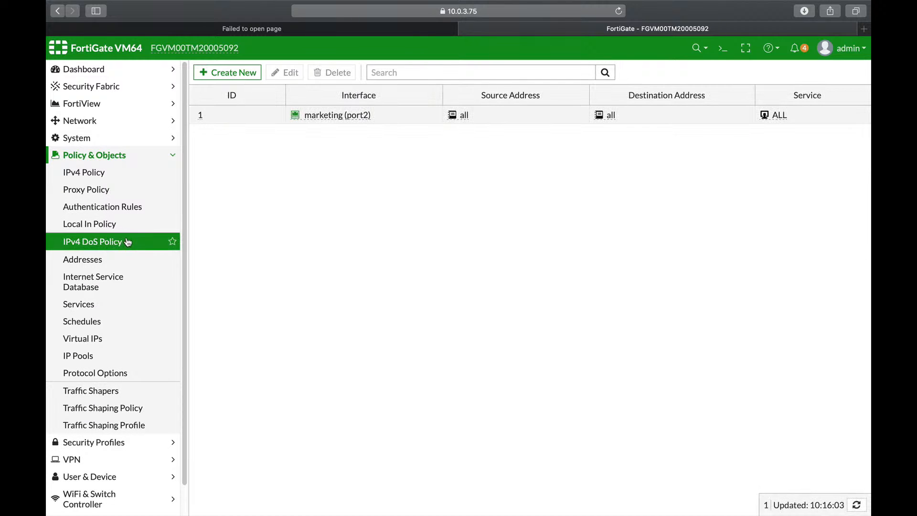
{"action": "left_click", "coordinate": [248, 74]}
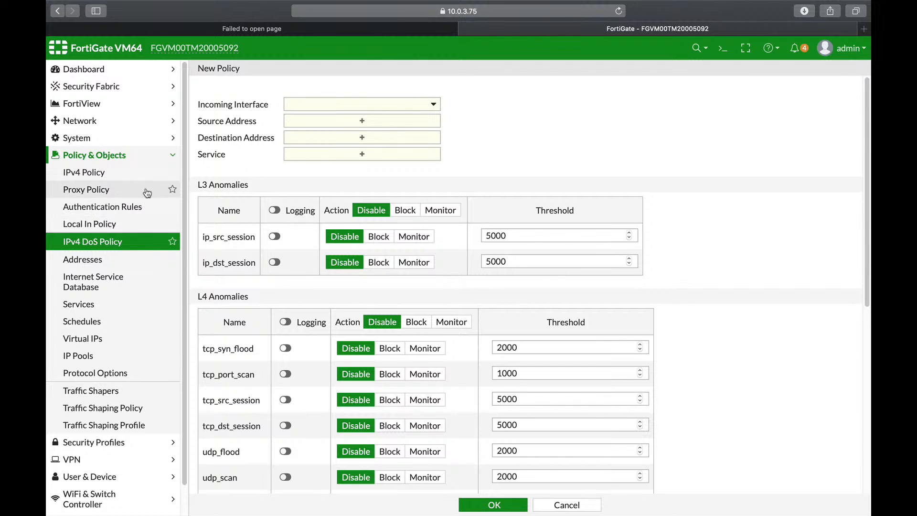
Step: Open the marketing IPv4 policy for editing and examine the available SSL inspection profiles
{"action": "left_click", "coordinate": [99, 175]}
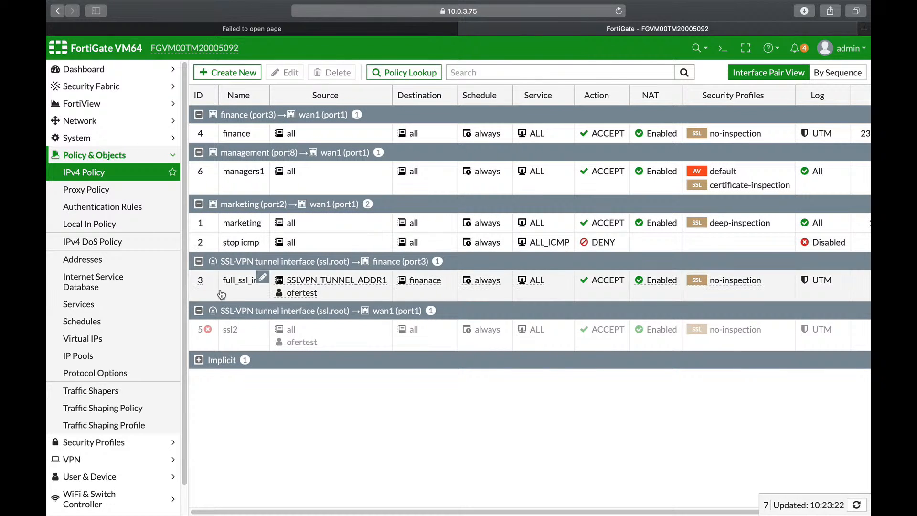
{"action": "left_click", "coordinate": [236, 224]}
{"action": "left_click", "coordinate": [291, 74]}
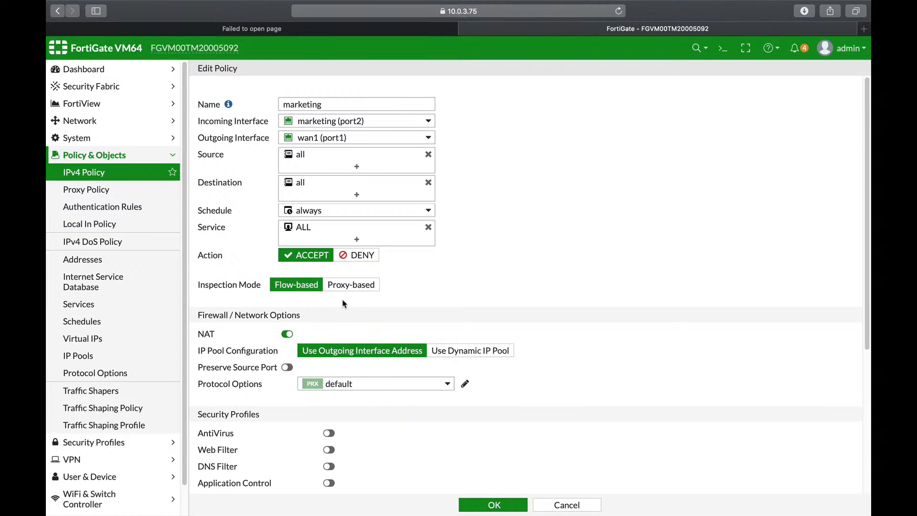
{"action": "scroll", "coordinate": [349, 308], "scroll_direction": "down", "scroll_amount": 5}
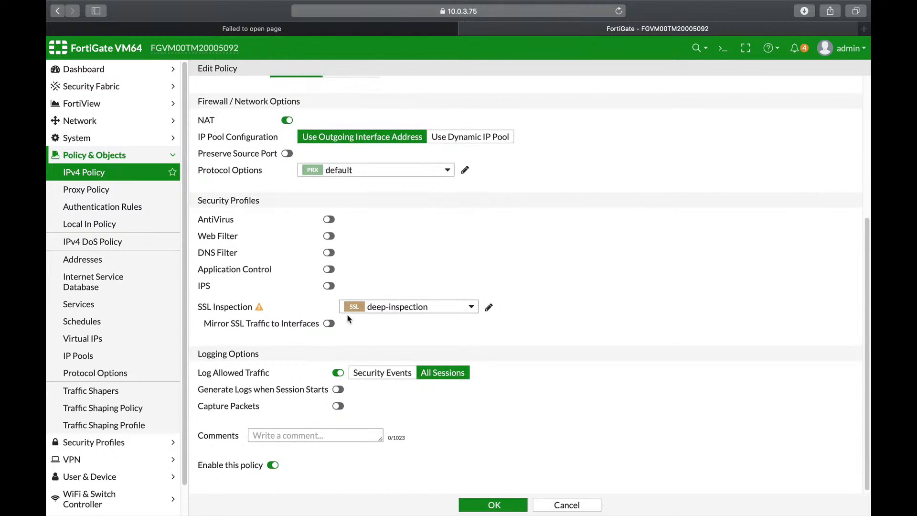
{"action": "left_click", "coordinate": [399, 311]}
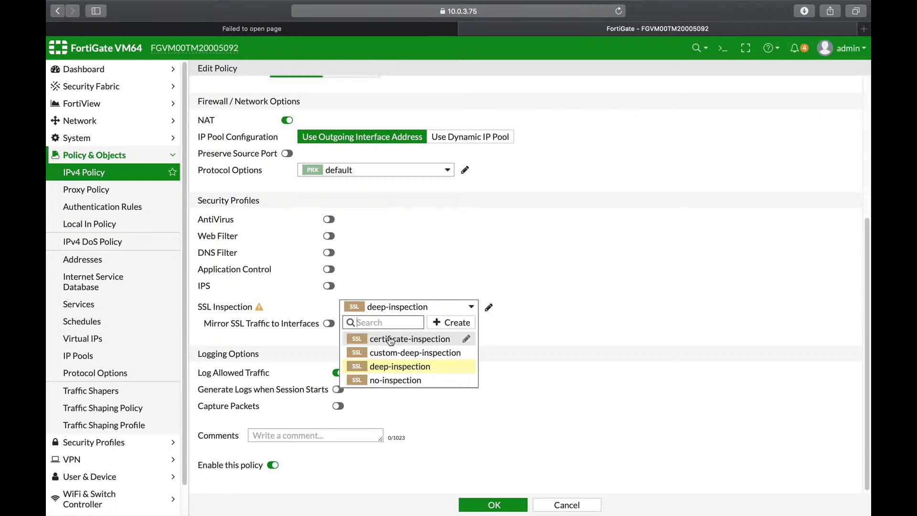
{"action": "mouse_move", "coordinate": [386, 337]}
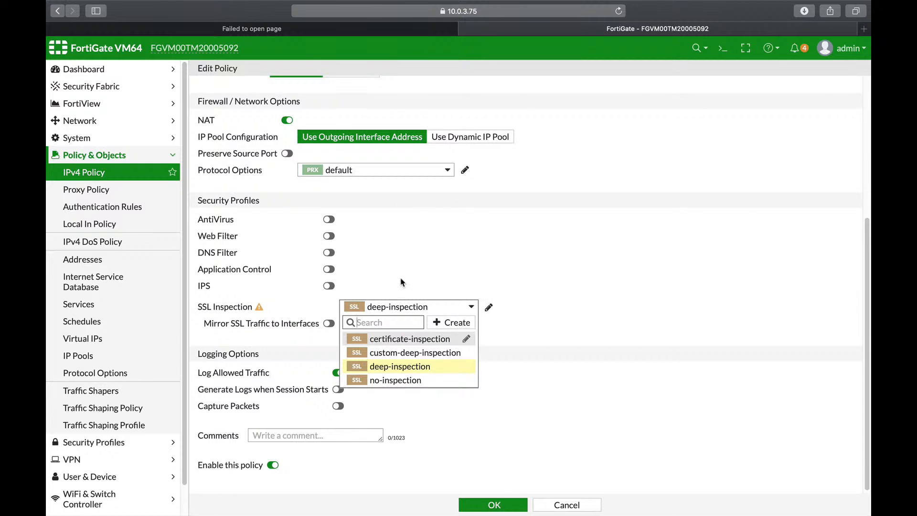
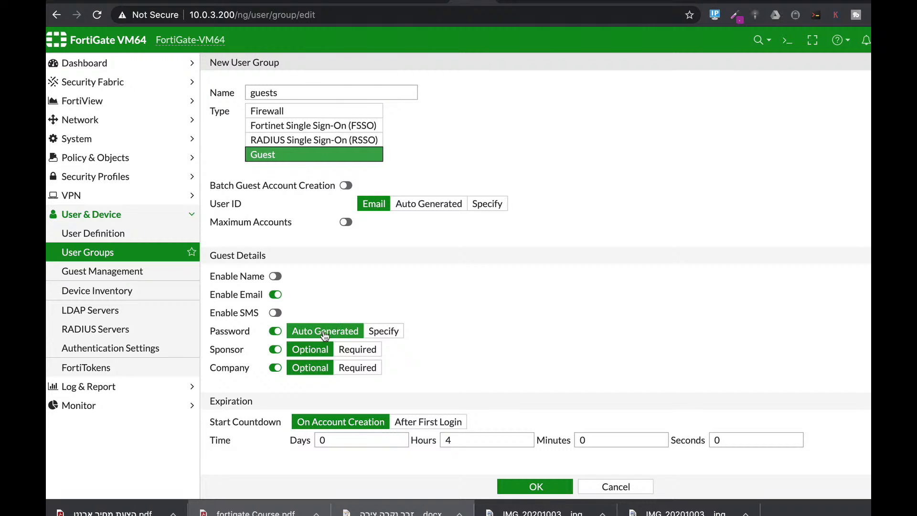
Step: Set the guests group to use specified passwords and expire after 24 hours, and save the group
{"action": "left_click", "coordinate": [382, 335]}
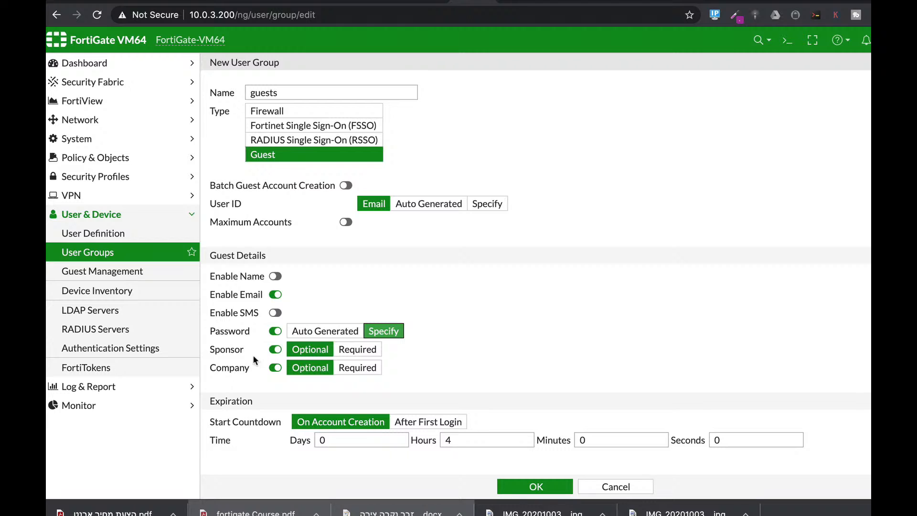
{"action": "double_click", "coordinate": [458, 438]}
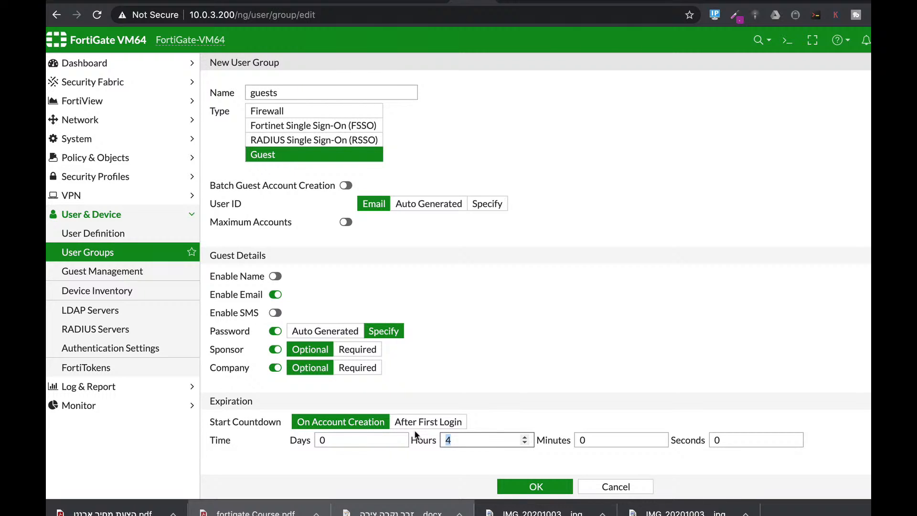
{"action": "type", "text": "24"}
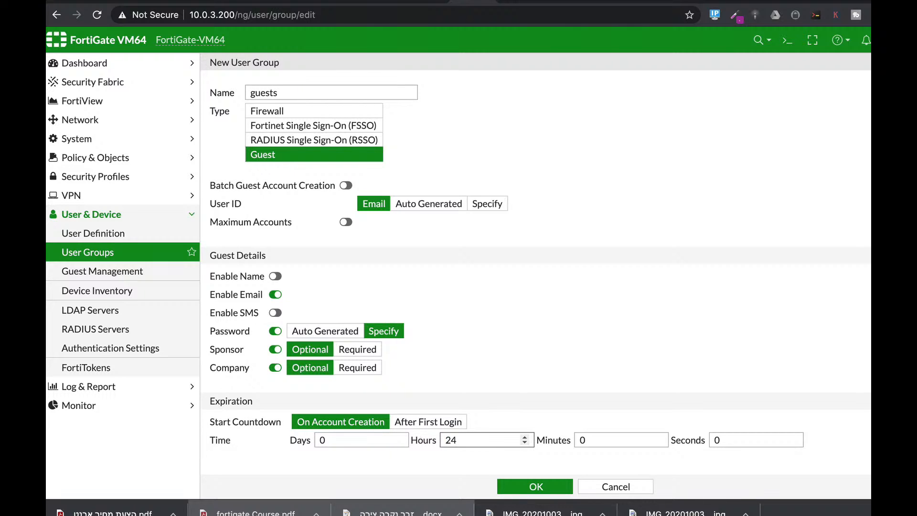
{"action": "left_click", "coordinate": [554, 487]}
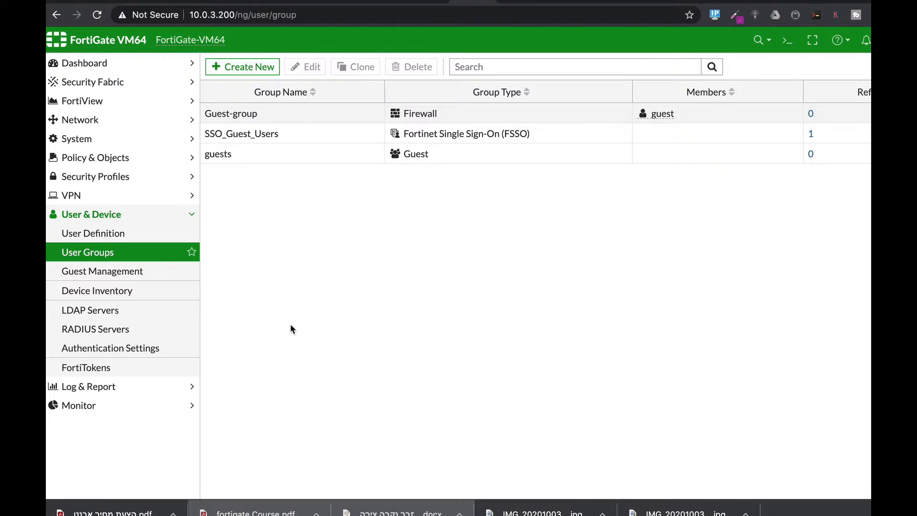
Step: Start a new guest user in Guest Management and enter the account password
{"action": "left_click", "coordinate": [103, 270]}
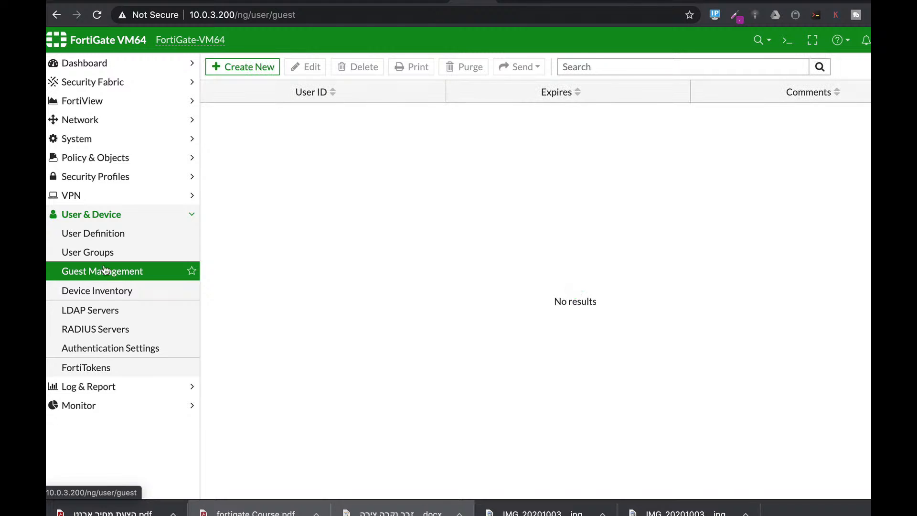
{"action": "left_click", "coordinate": [259, 66]}
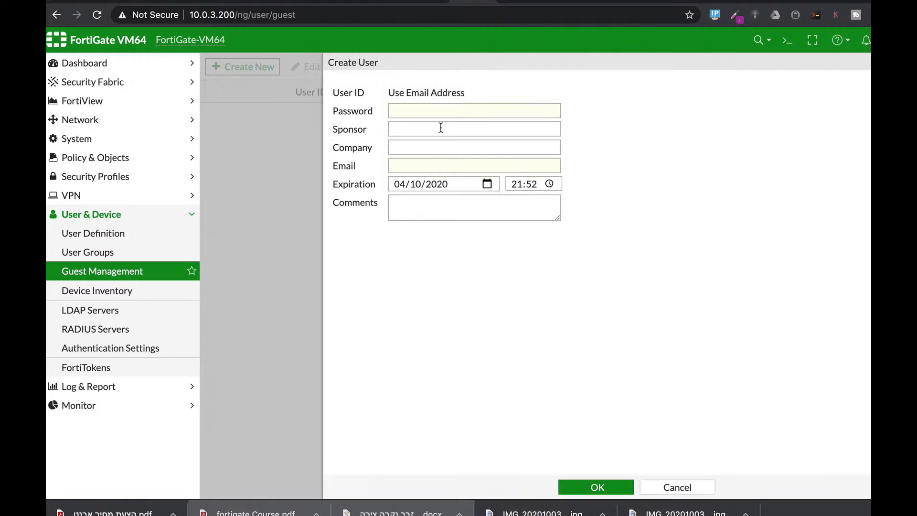
{"action": "left_click", "coordinate": [426, 110]}
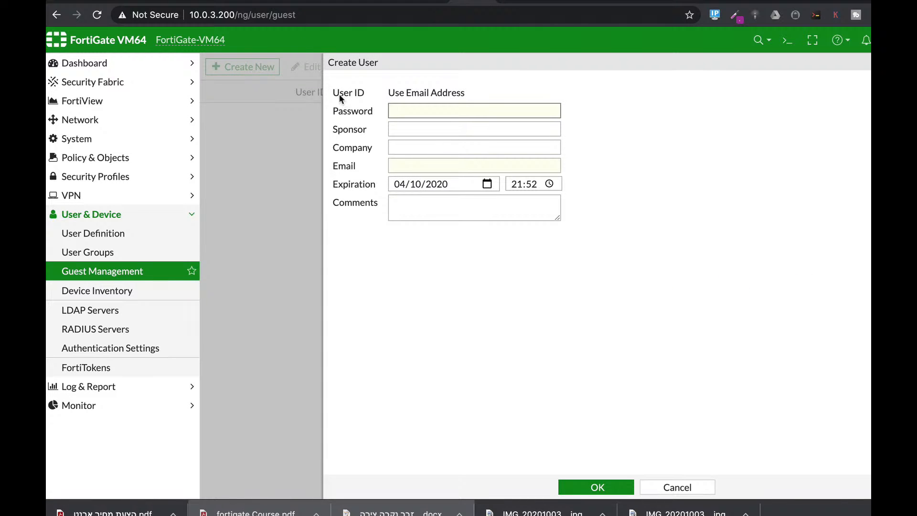
{"action": "left_click", "coordinate": [390, 90]}
{"action": "left_click_drag", "start_coordinate": [389, 90], "coordinate": [475, 96]}
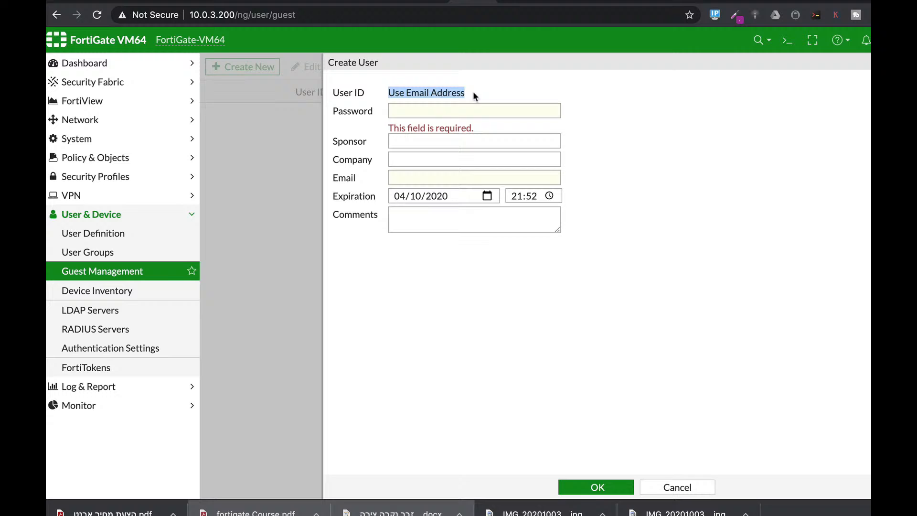
{"action": "left_click", "coordinate": [441, 107]}
{"action": "type", "text": "123"}
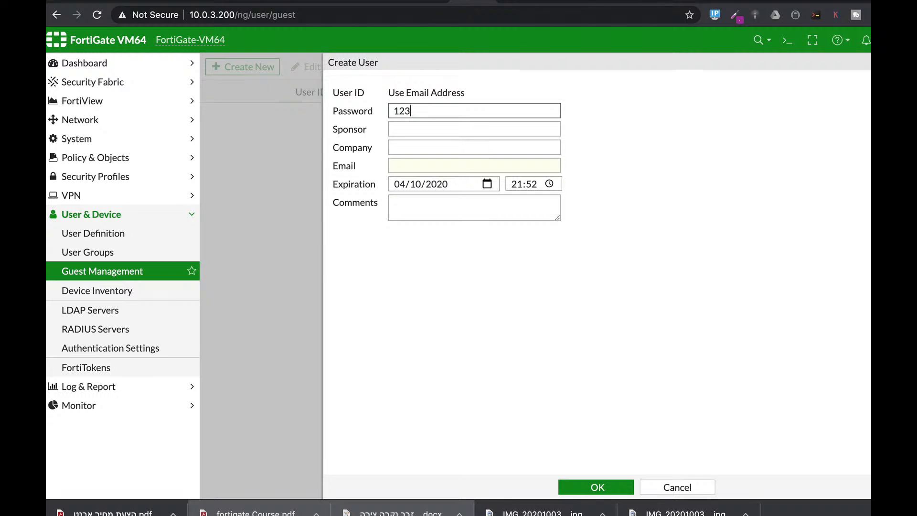
{"action": "type", "text": "456"}
Step: Fill in the guest's email, set the company to fortitip and the expiration date to 05/10/2020, and save the guest user
{"action": "left_click", "coordinate": [423, 165]}
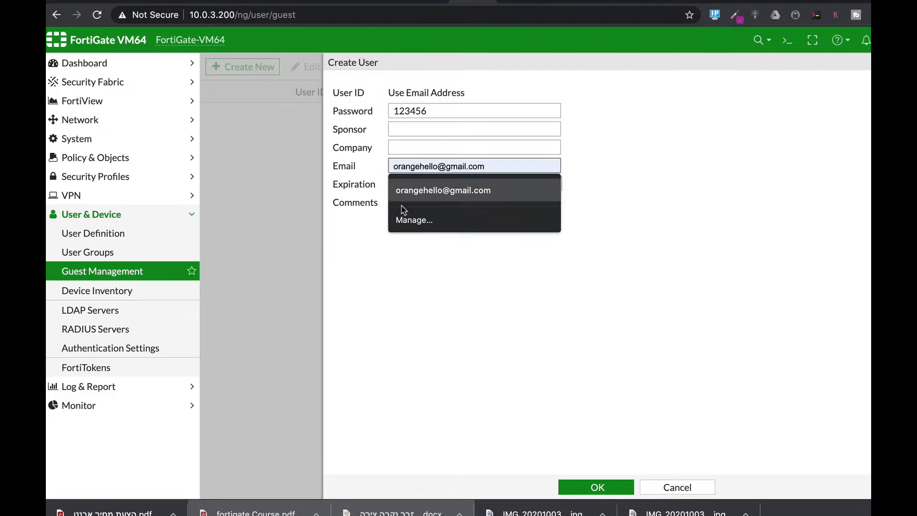
{"action": "left_click", "coordinate": [413, 190]}
{"action": "left_click", "coordinate": [403, 150]}
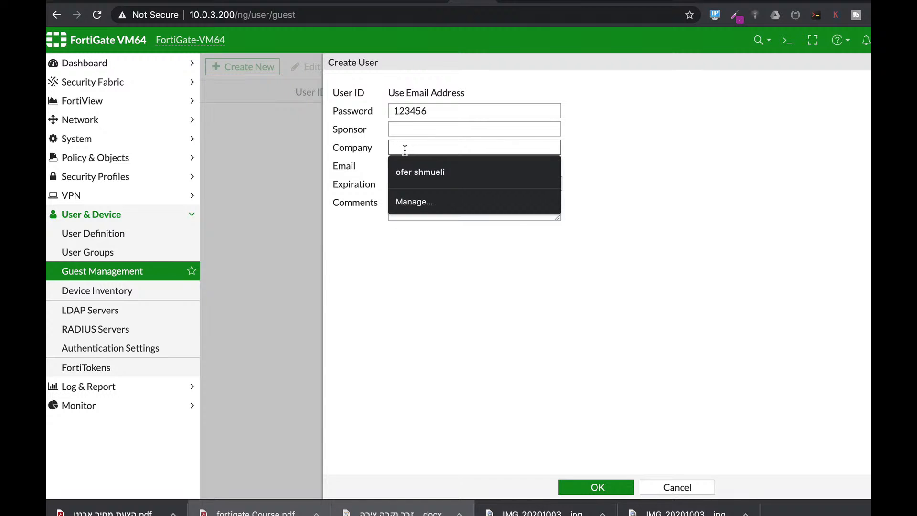
{"action": "type", "text": "fortitip"}
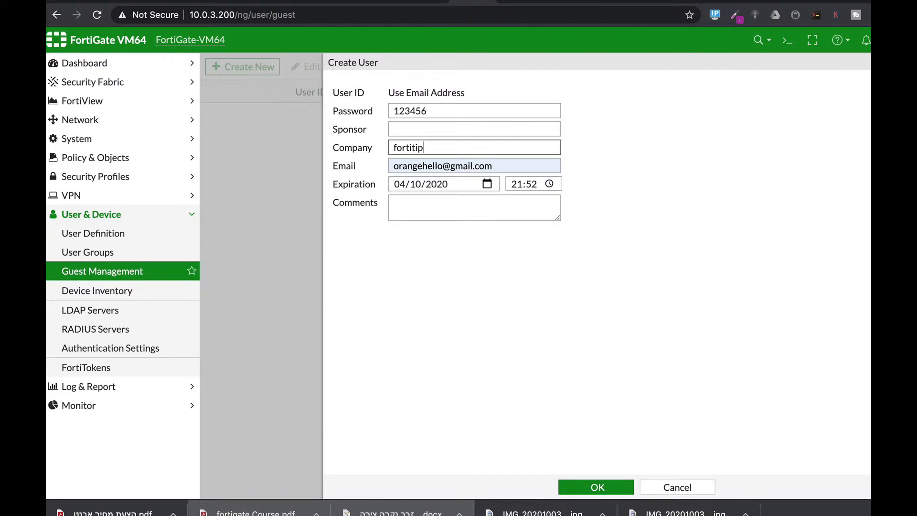
{"action": "left_click", "coordinate": [484, 185]}
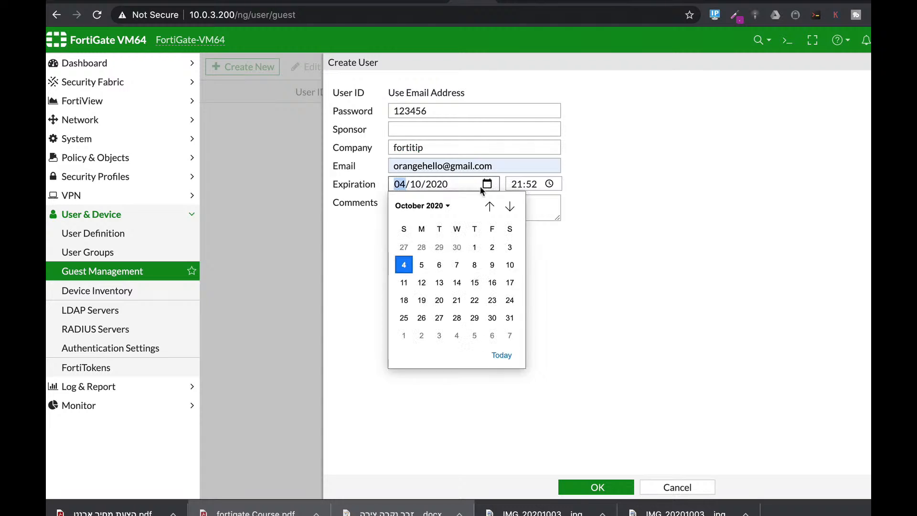
{"action": "left_click", "coordinate": [422, 266]}
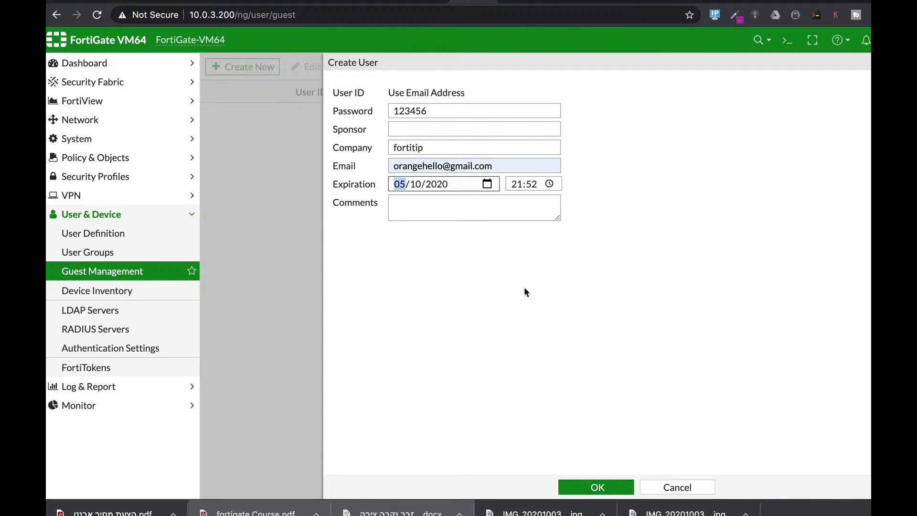
{"action": "left_click", "coordinate": [592, 483]}
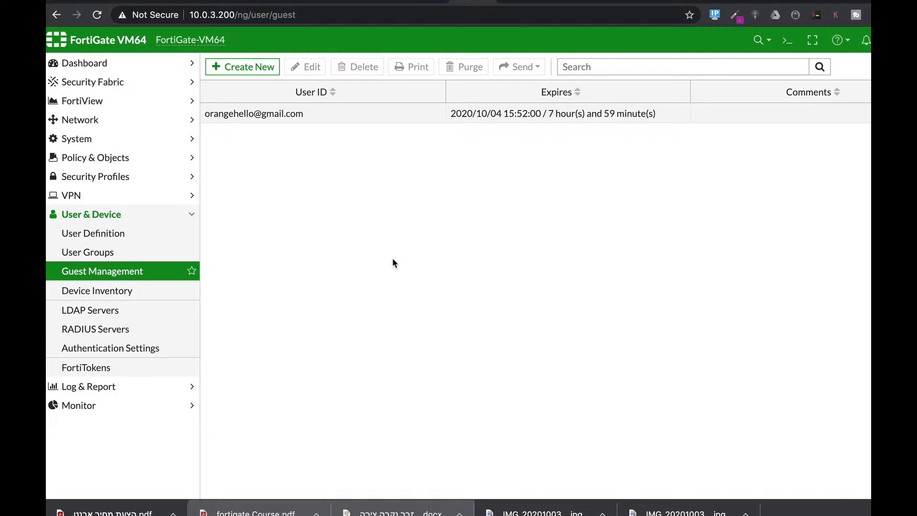
Step: Start a new system administrator account with the username adminguest
{"action": "left_click", "coordinate": [117, 142]}
{"action": "left_click", "coordinate": [117, 160]}
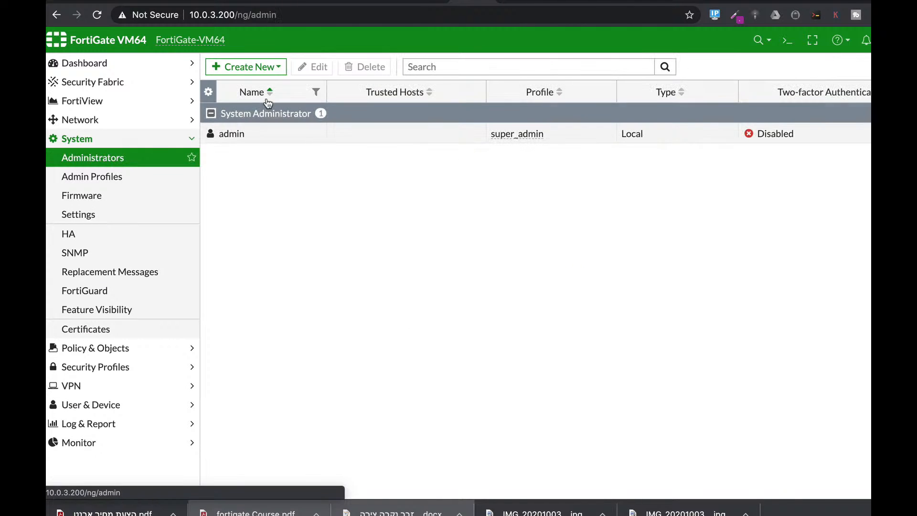
{"action": "left_click", "coordinate": [260, 72]}
{"action": "left_click", "coordinate": [256, 84]}
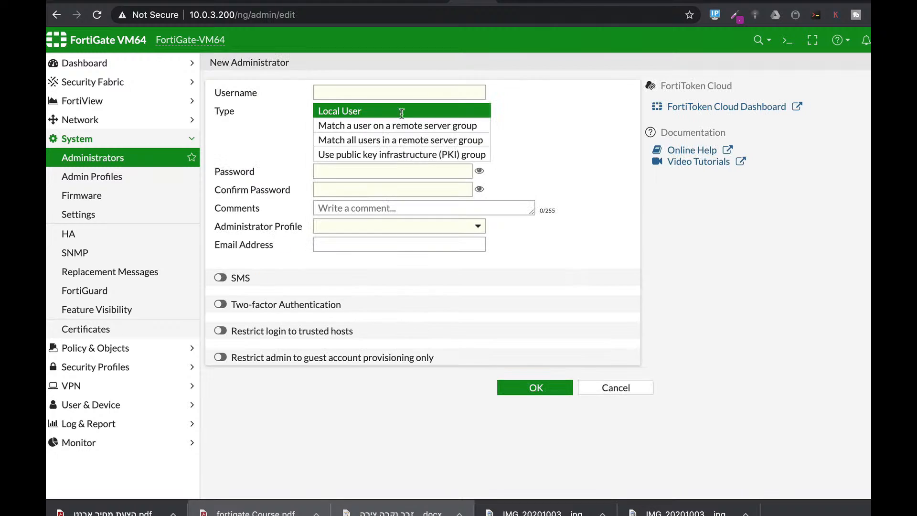
{"action": "left_click", "coordinate": [338, 91]}
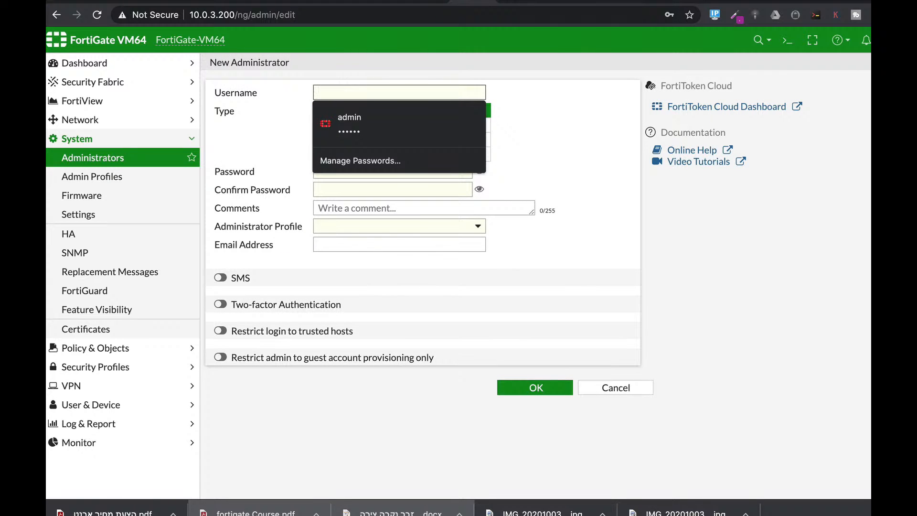
{"action": "type", "text": "adminguest"}
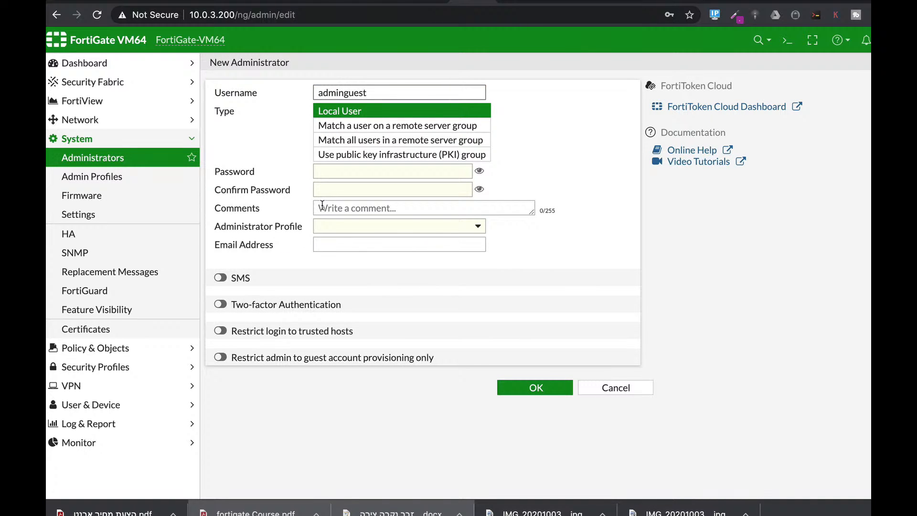
Step: Enter and confirm the new administrator's password, and select the prof_admin administrator profile
{"action": "left_click", "coordinate": [334, 168]}
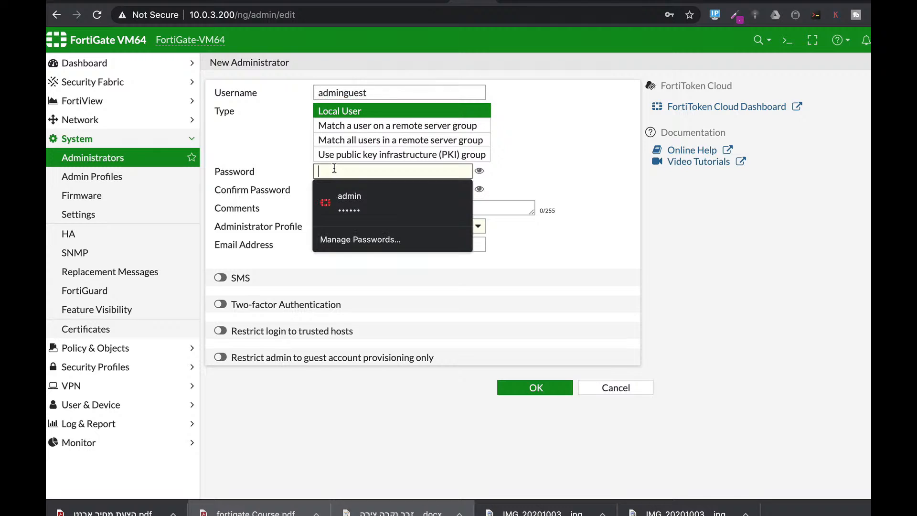
{"action": "type", "text": "••••••"}
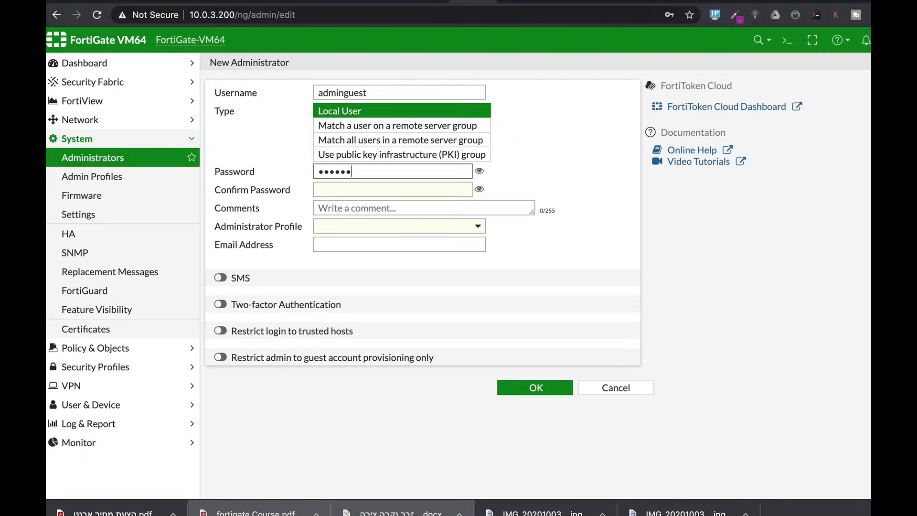
{"action": "left_click", "coordinate": [350, 190]}
{"action": "type", "text": "•"}
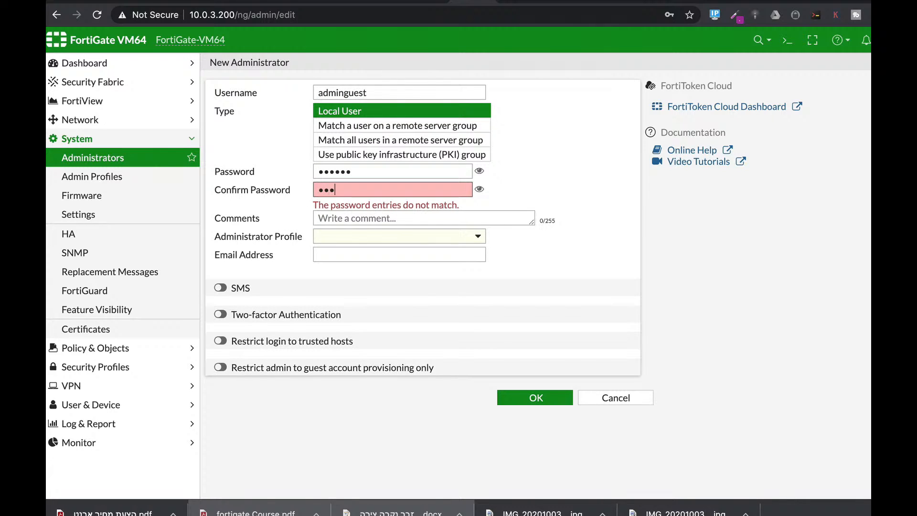
{"action": "type", "text": "•••••"}
{"action": "left_click", "coordinate": [340, 225]}
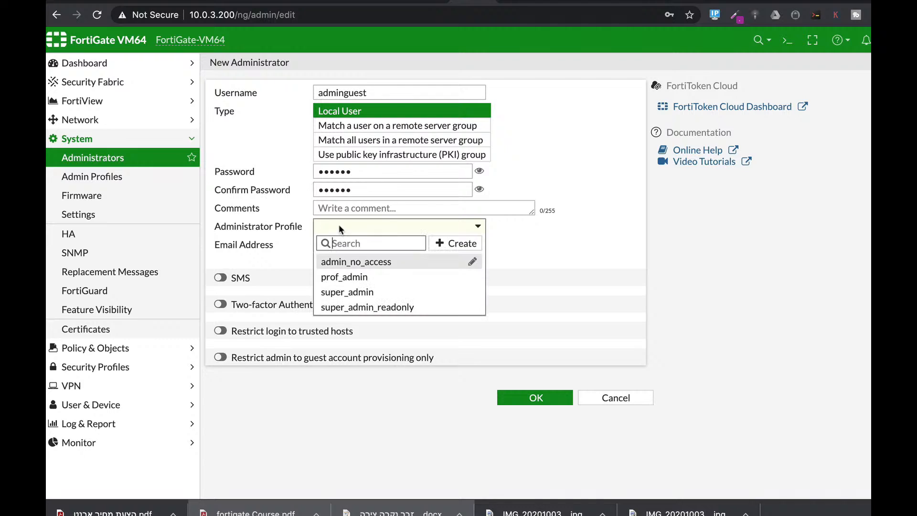
{"action": "left_click", "coordinate": [353, 276]}
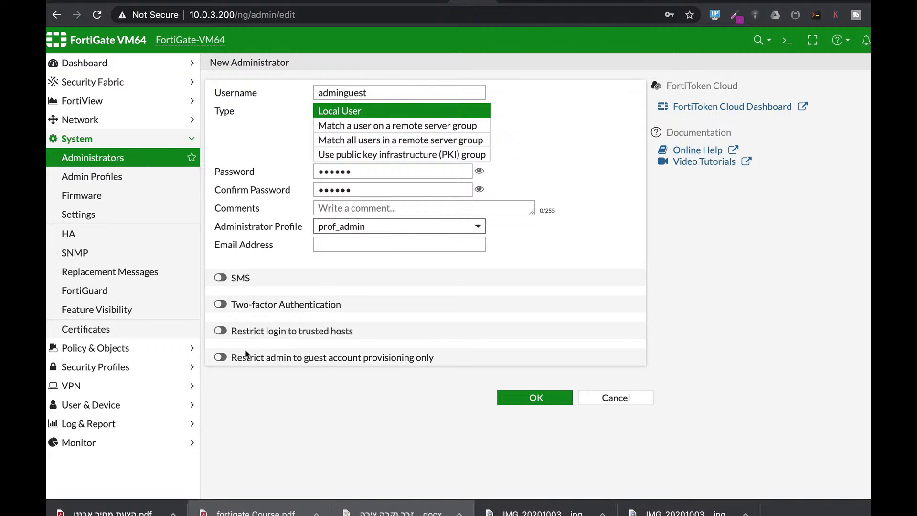
Step: Restrict the administrator to guest account provisioning only for the guests group, and save the account
{"action": "left_click", "coordinate": [228, 357]}
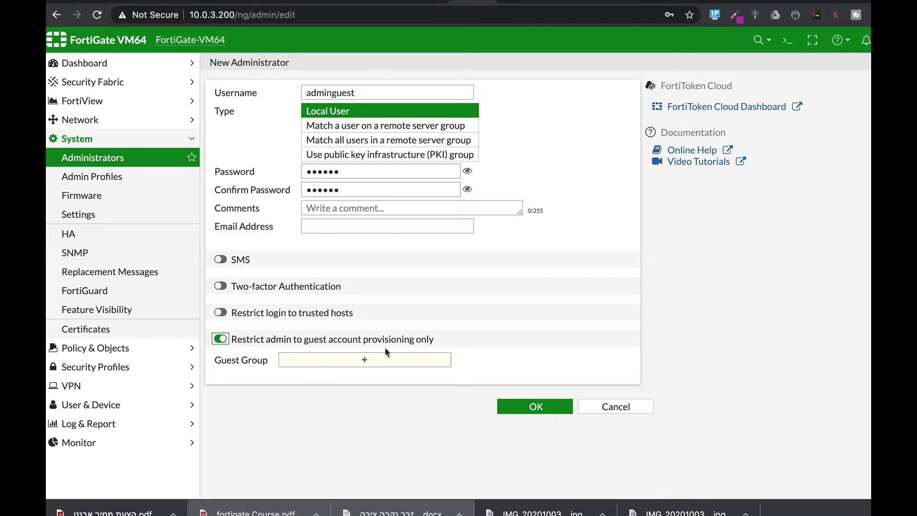
{"action": "left_click", "coordinate": [364, 359]}
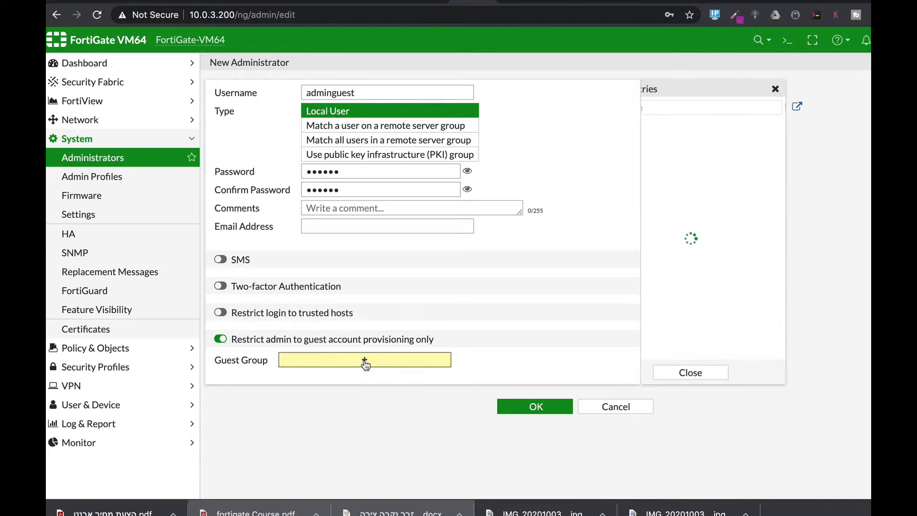
{"action": "left_click", "coordinate": [661, 142]}
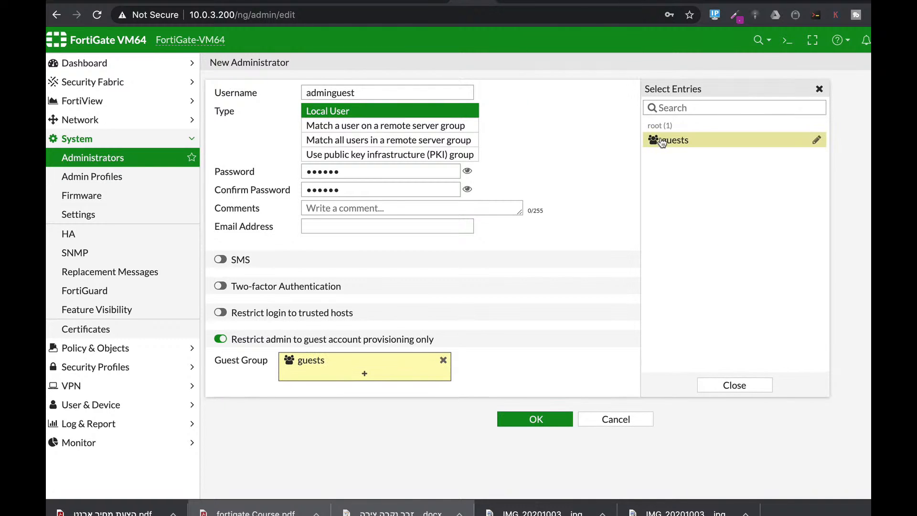
{"action": "left_click", "coordinate": [565, 416]}
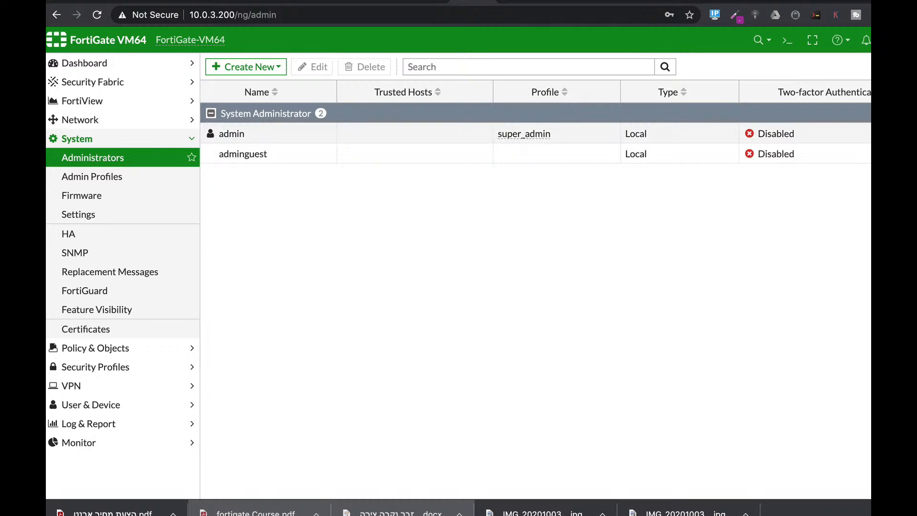
Step: Log out of the current session and log in as adminguest with the account password
{"action": "left_click", "coordinate": [902, 40]}
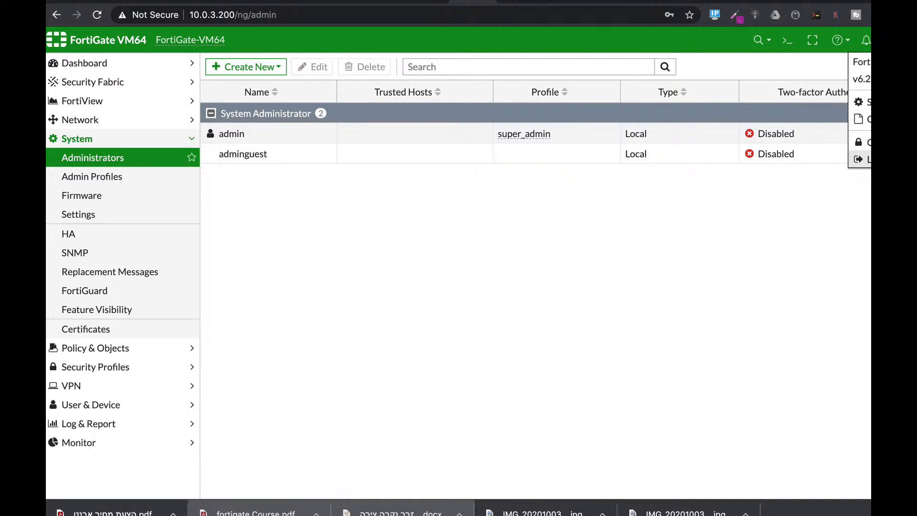
{"action": "left_click", "coordinate": [866, 159]}
{"action": "left_click", "coordinate": [451, 256]}
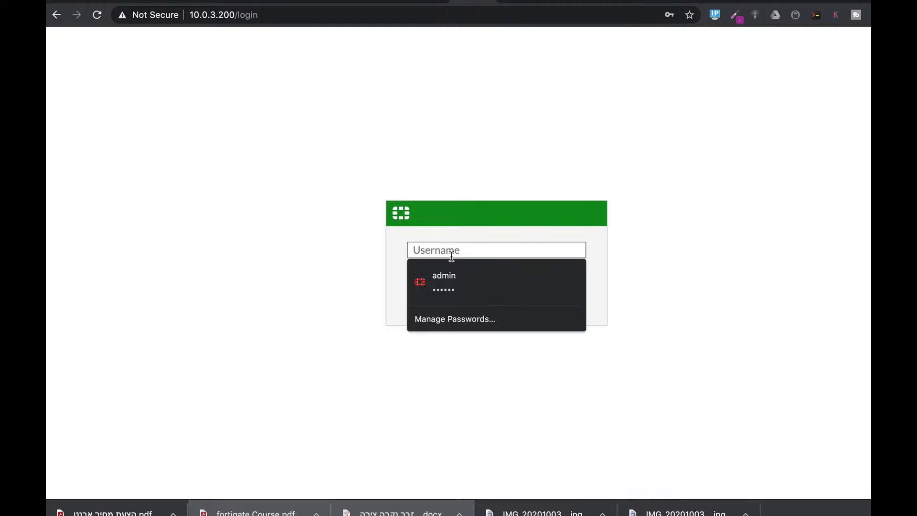
{"action": "type", "text": "adminguest"}
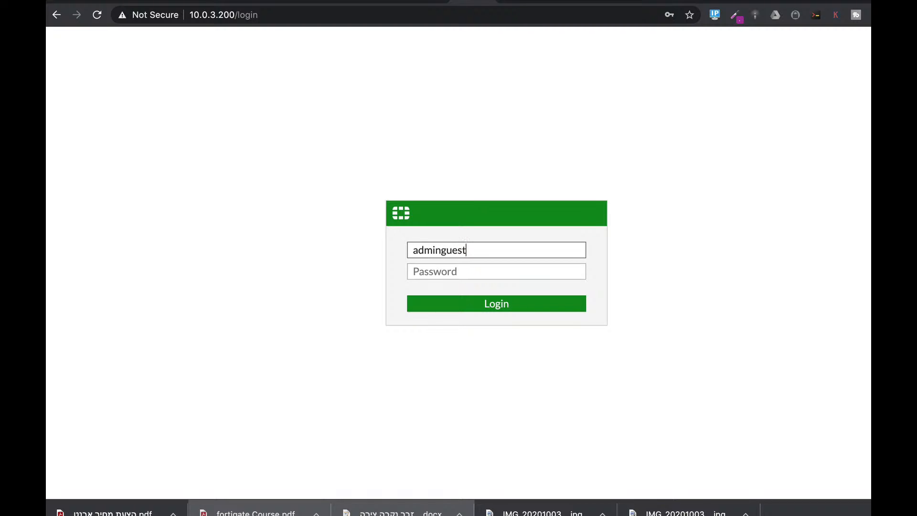
{"action": "key", "text": "Tab"}
{"action": "type", "text": "*****"}
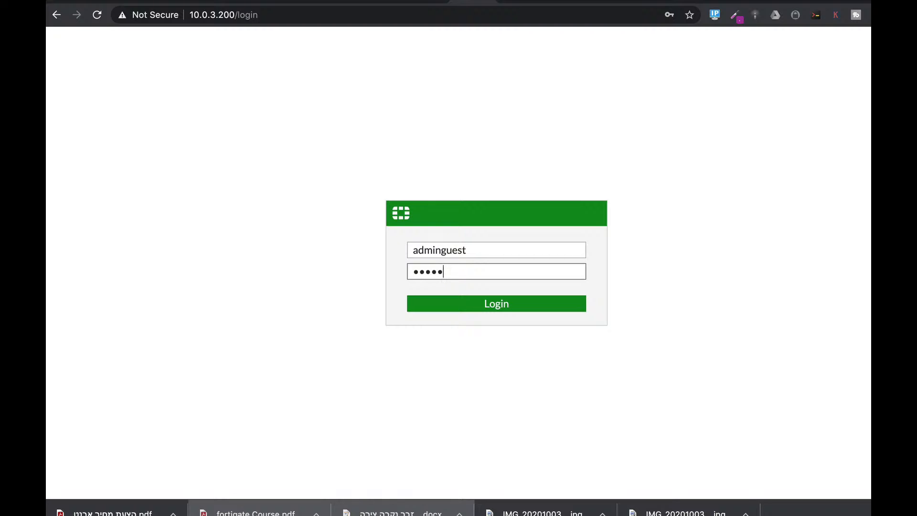
{"action": "type", "text": "*"}
{"action": "left_click", "coordinate": [497, 306]}
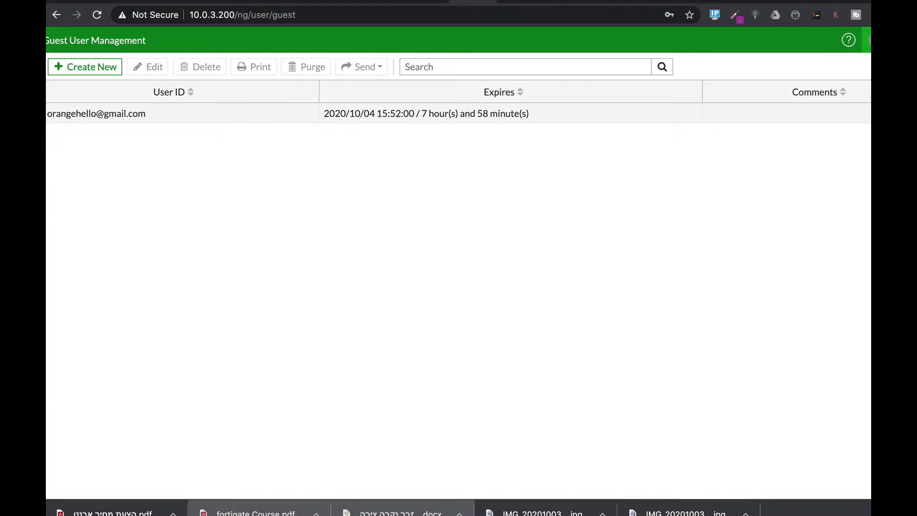
Step: Log out of the guest administrator session and log back in as admin with the saved account password
{"action": "left_click", "coordinate": [868, 40]}
{"action": "left_click", "coordinate": [860, 118]}
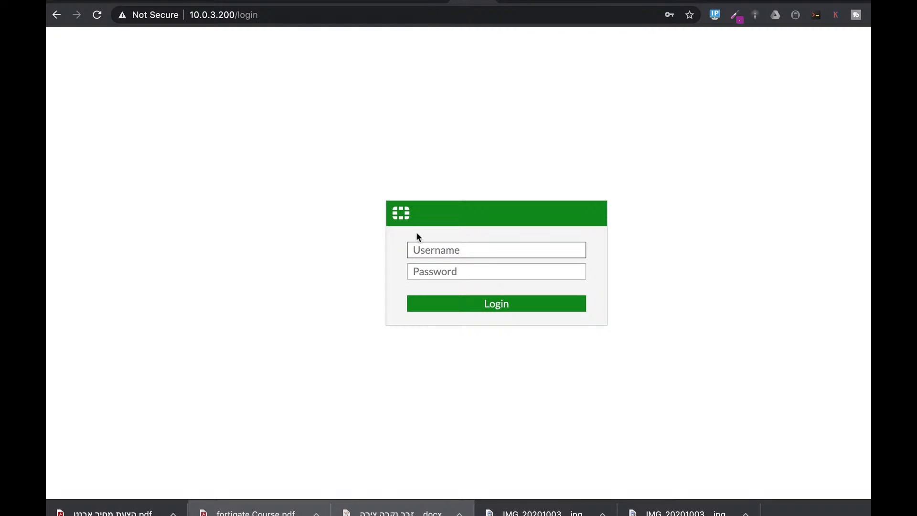
{"action": "left_click", "coordinate": [418, 250]}
{"action": "left_click", "coordinate": [432, 275]}
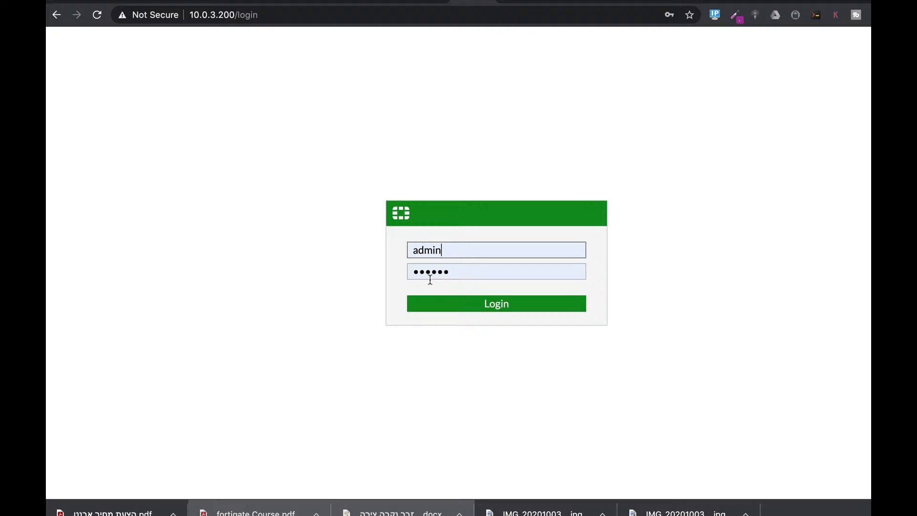
{"action": "left_click", "coordinate": [496, 305]}
{"action": "left_click", "coordinate": [549, 321]}
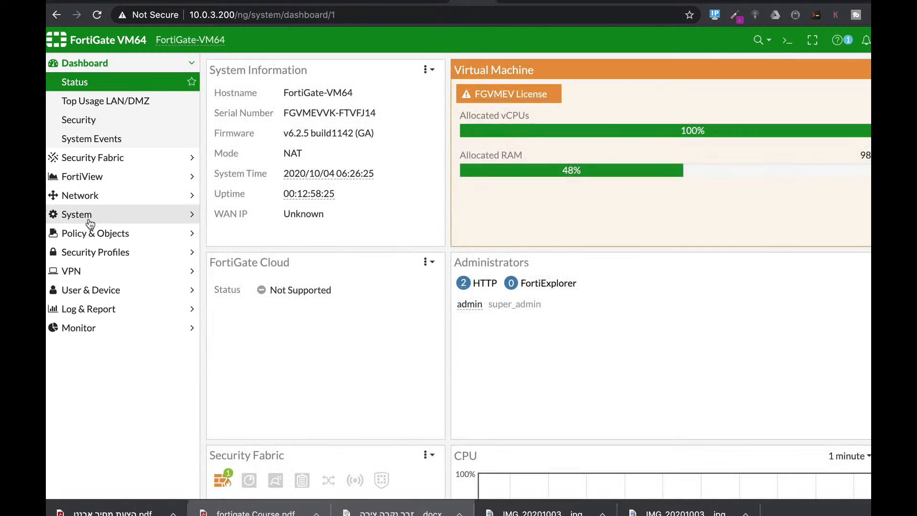
Step: Open the Marketing LAN (port10) network interface for editing
{"action": "left_click", "coordinate": [96, 198]}
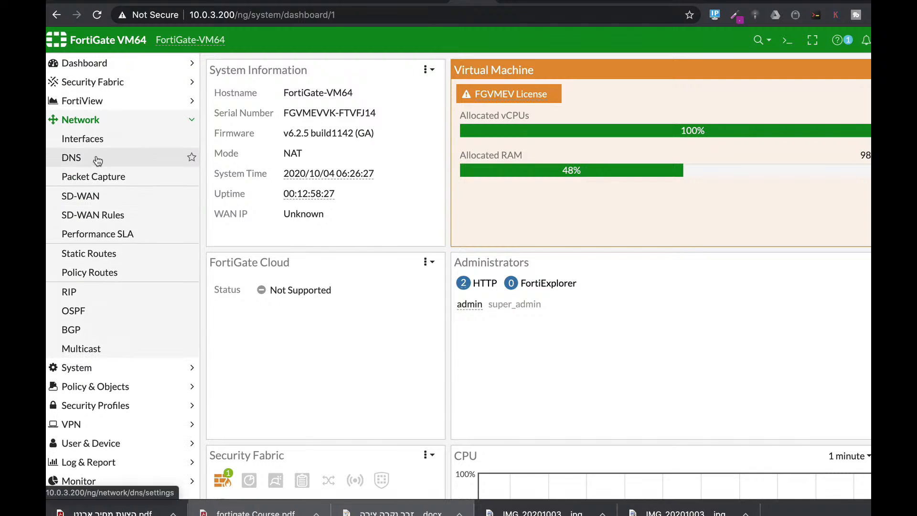
{"action": "left_click", "coordinate": [92, 138]}
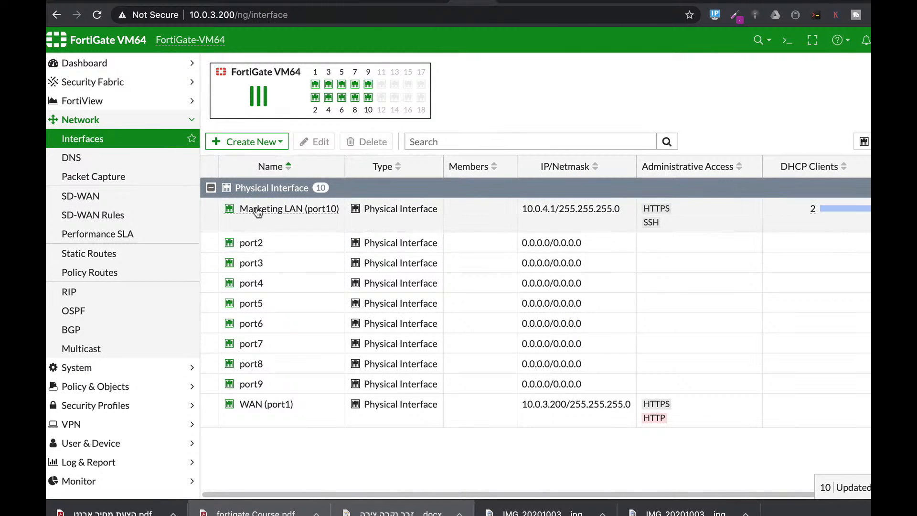
{"action": "left_click", "coordinate": [316, 215]}
{"action": "left_click", "coordinate": [317, 142]}
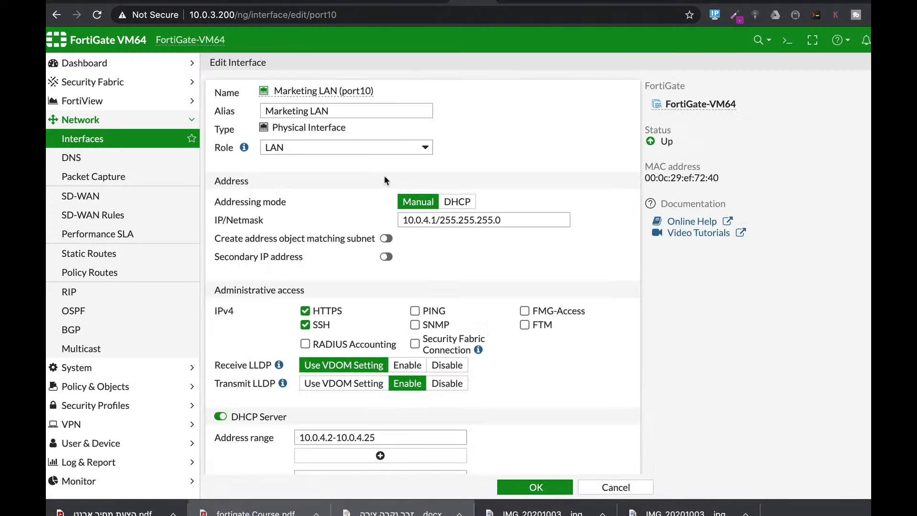
Step: Enable security mode on the Marketing LAN interface with Captive Portal as the mode
{"action": "scroll", "coordinate": [550, 405], "scroll_direction": "down", "scroll_amount": 7}
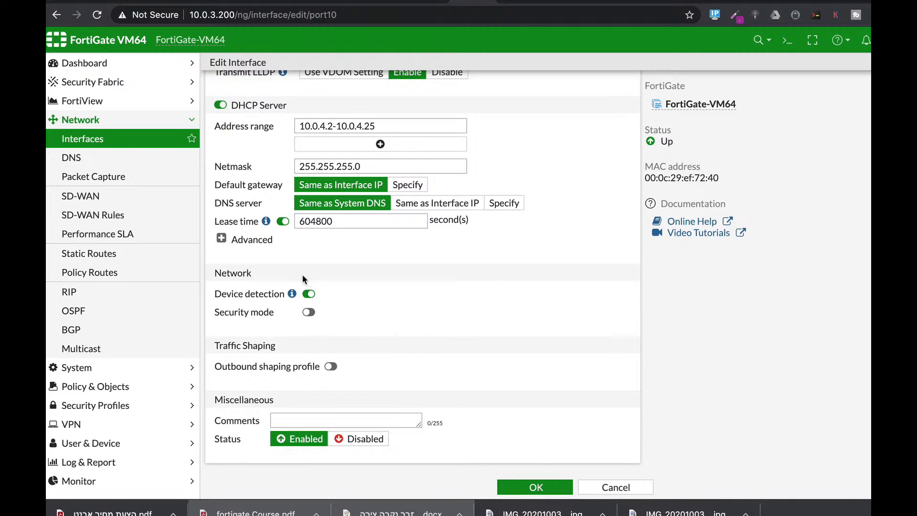
{"action": "left_click", "coordinate": [302, 313]}
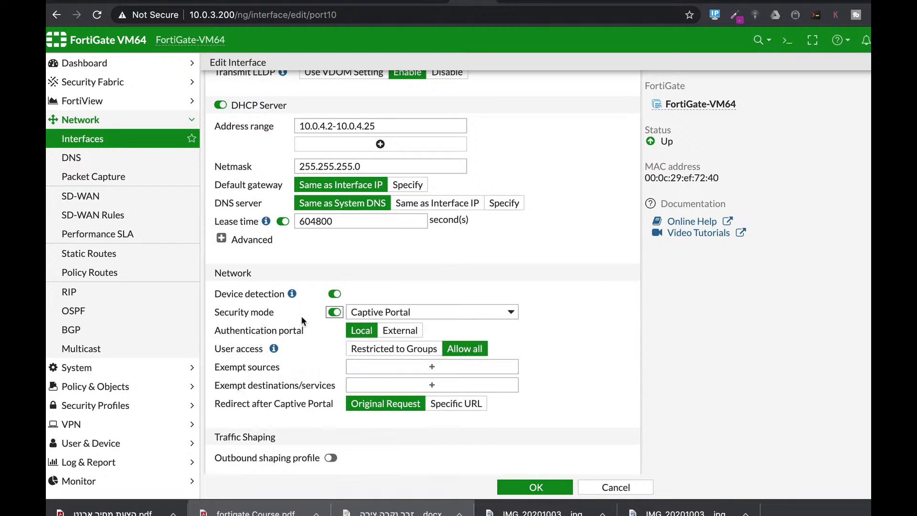
{"action": "left_click", "coordinate": [446, 312]}
{"action": "left_click", "coordinate": [446, 312]}
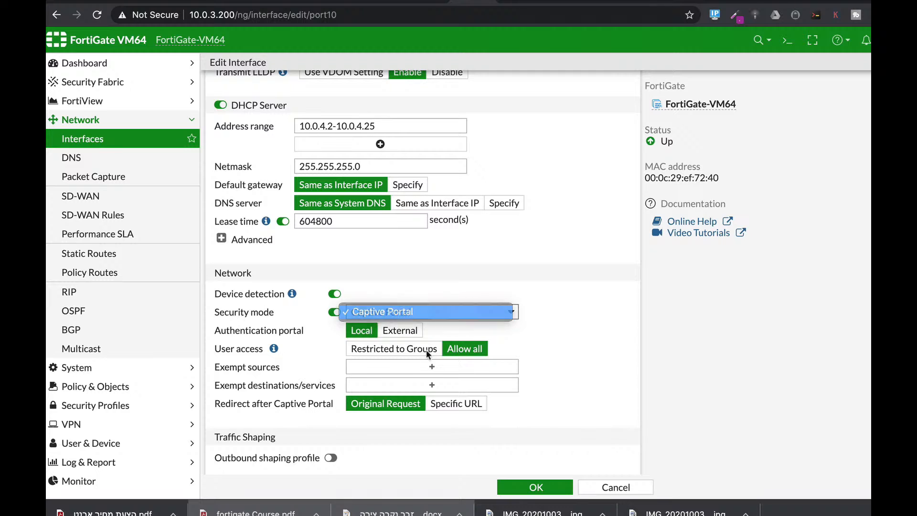
Step: Restrict the captive portal's user access to the guests group and save the interface
{"action": "left_click", "coordinate": [413, 352]}
{"action": "left_click", "coordinate": [421, 366]}
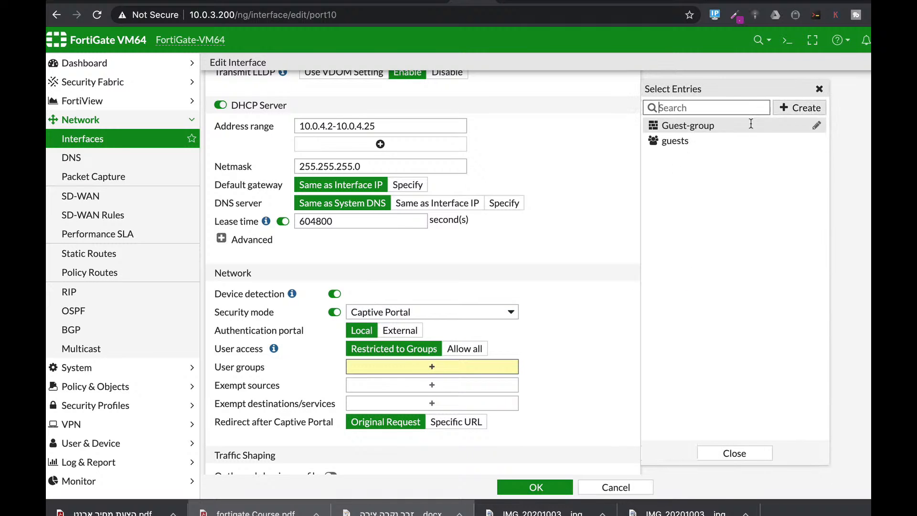
{"action": "left_click", "coordinate": [658, 143]}
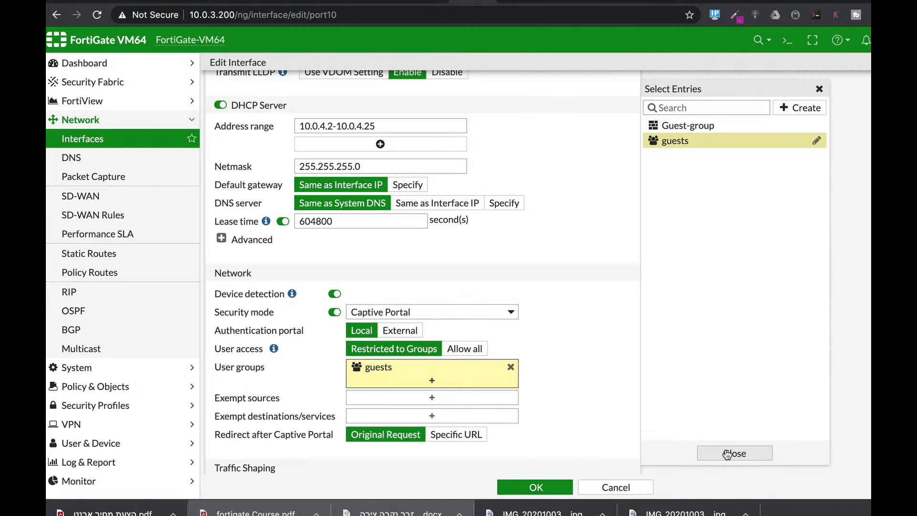
{"action": "left_click", "coordinate": [554, 483]}
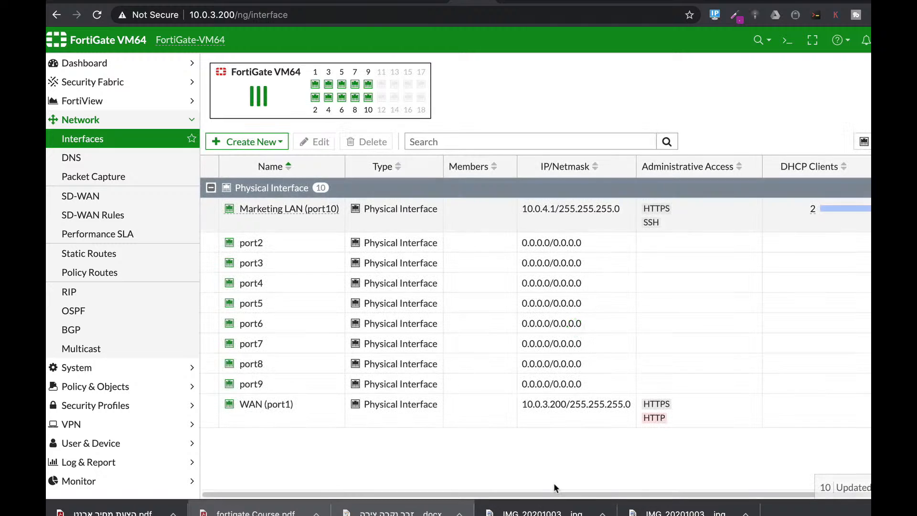
Step: Switch to VMware Fusion and open the running Ubuntu 64-bit 18.04.3 2 virtual machine
{"action": "mouse_move", "coordinate": [310, 213]}
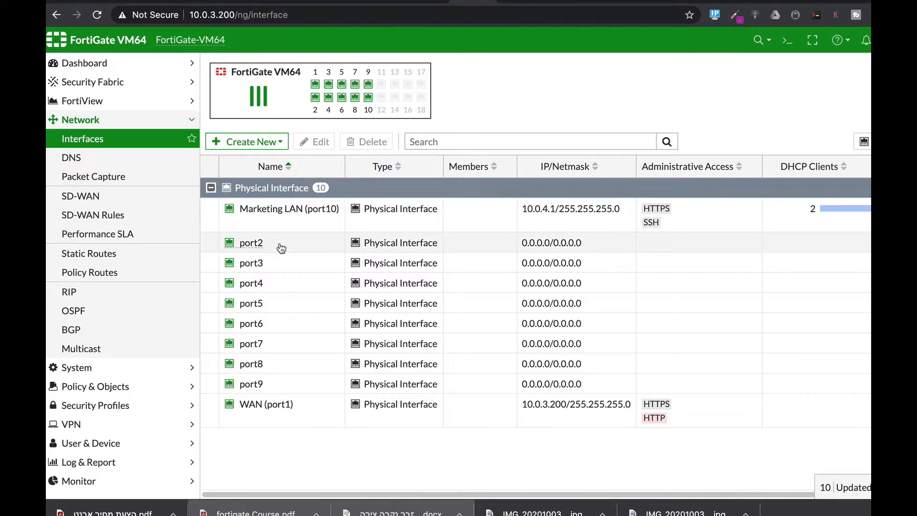
{"action": "mouse_move", "coordinate": [247, 217]}
{"action": "key", "text": "super+Tab"}
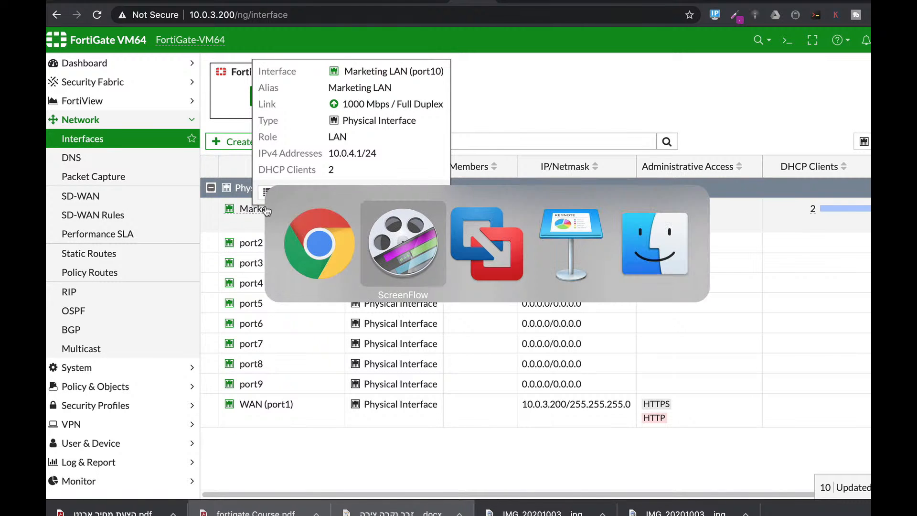
{"action": "key", "text": "super+Tab"}
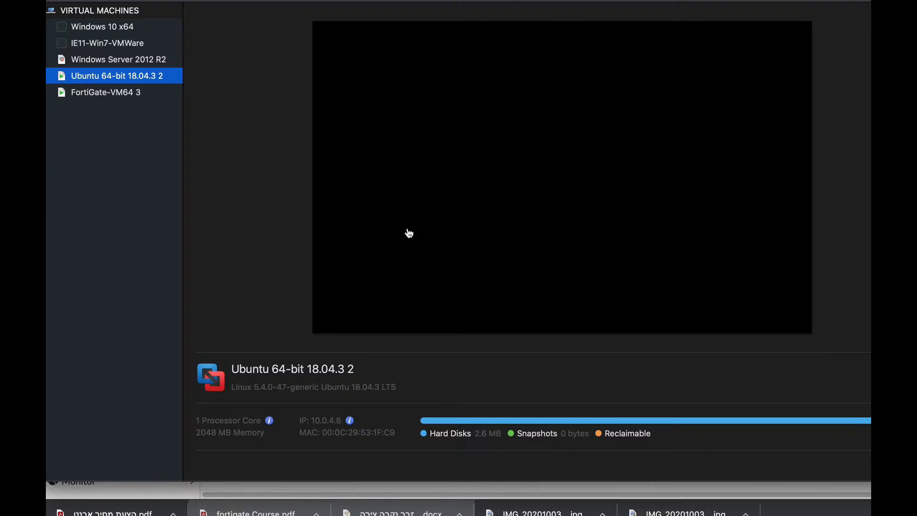
{"action": "right_click", "coordinate": [117, 77]}
{"action": "left_click", "coordinate": [178, 213]}
Step: Unlock the Ubuntu desktop with the account password
{"action": "key", "text": "Return"}
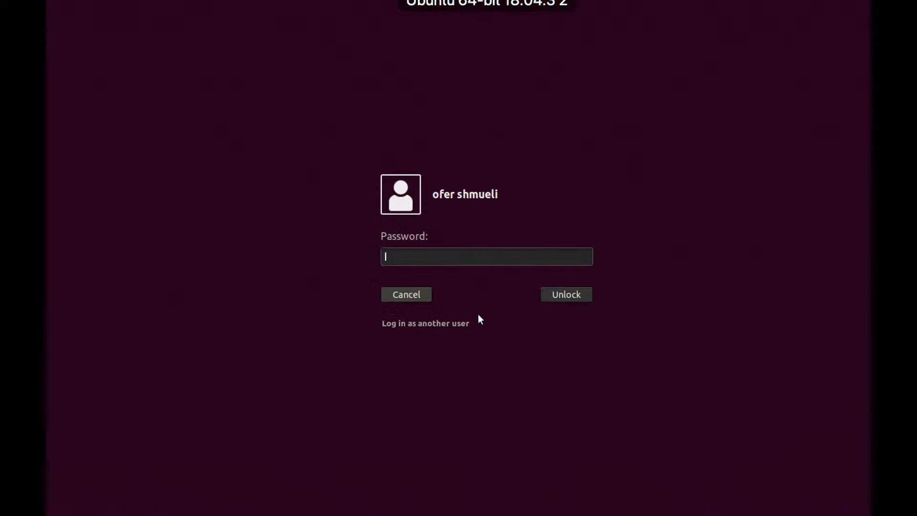
{"action": "type", "text": "●●●●"}
{"action": "key", "text": "Return"}
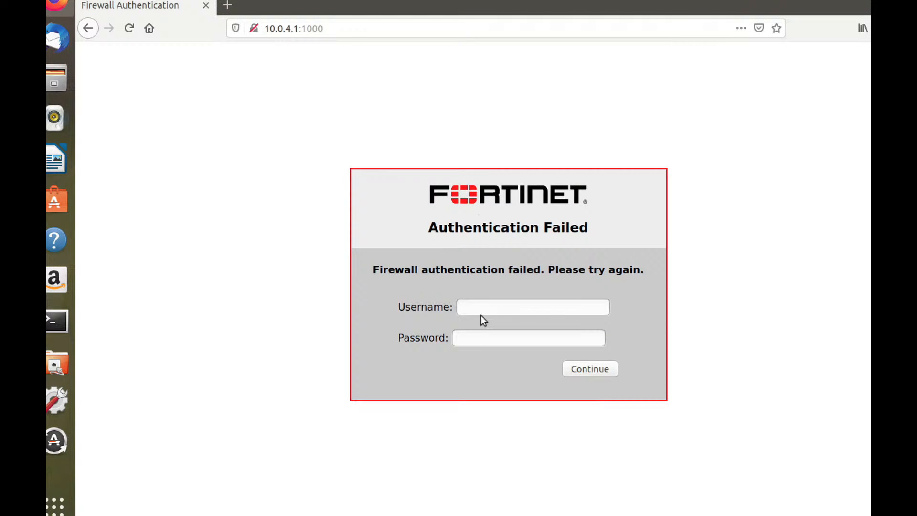
Step: Log in to the Fortinet firewall authentication page with the guest user's e-mail as username and the guest password
{"action": "left_click", "coordinate": [480, 313]}
{"action": "left_click", "coordinate": [491, 323]}
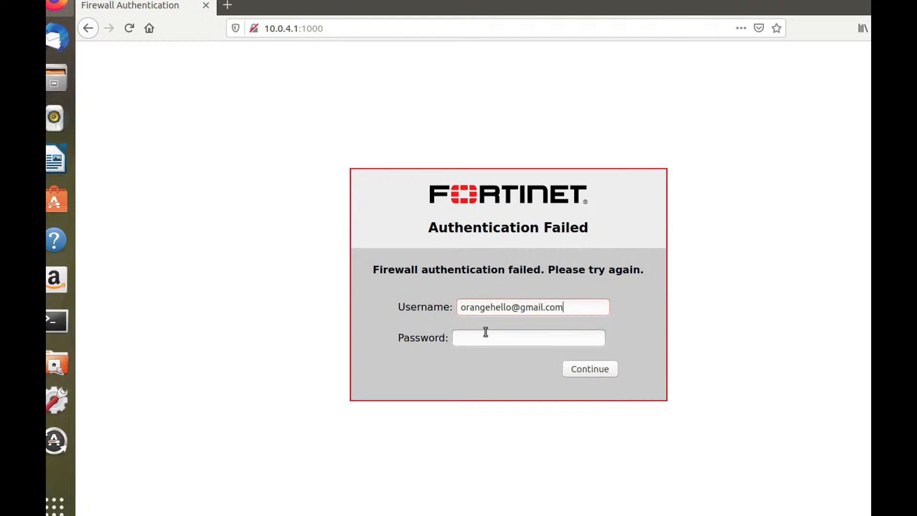
{"action": "left_click", "coordinate": [484, 337]}
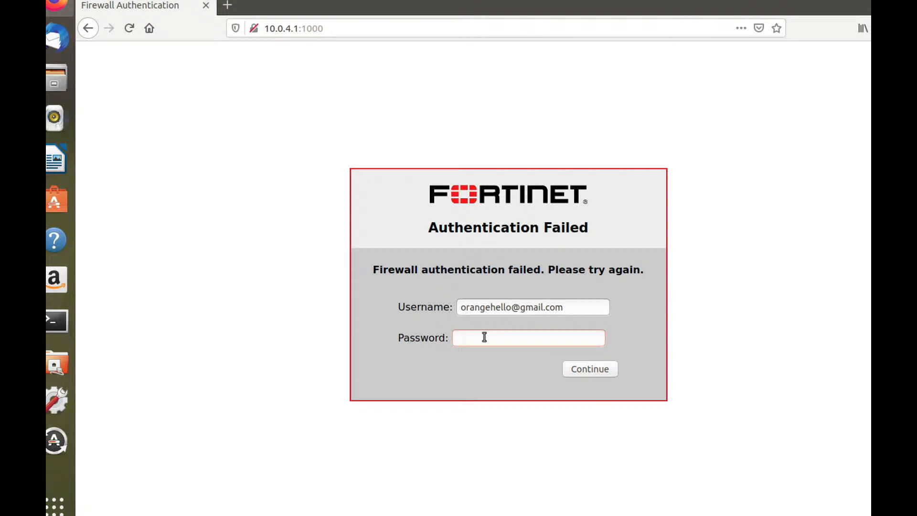
{"action": "type", "text": "••••••"}
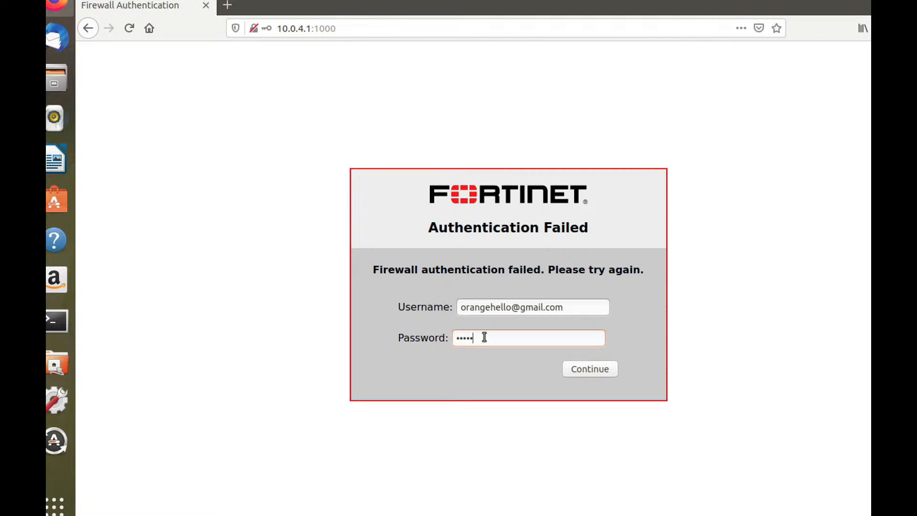
{"action": "key", "text": "Return"}
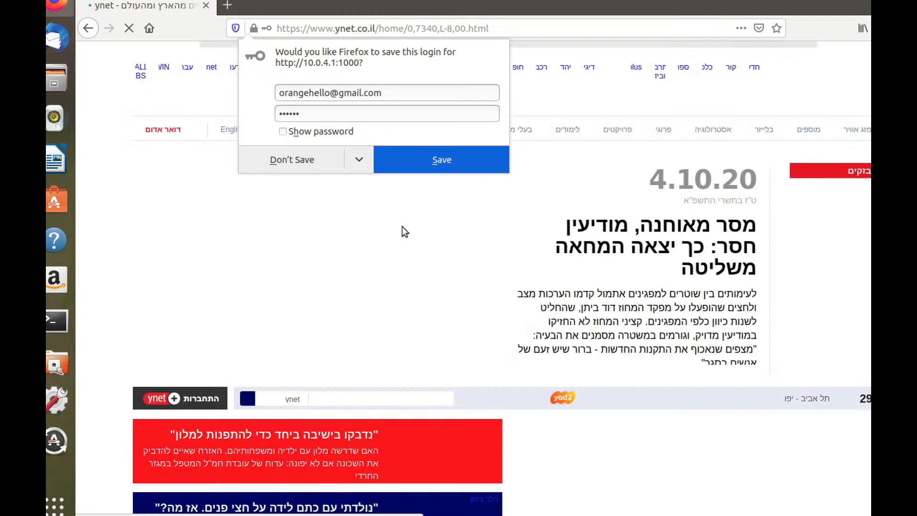